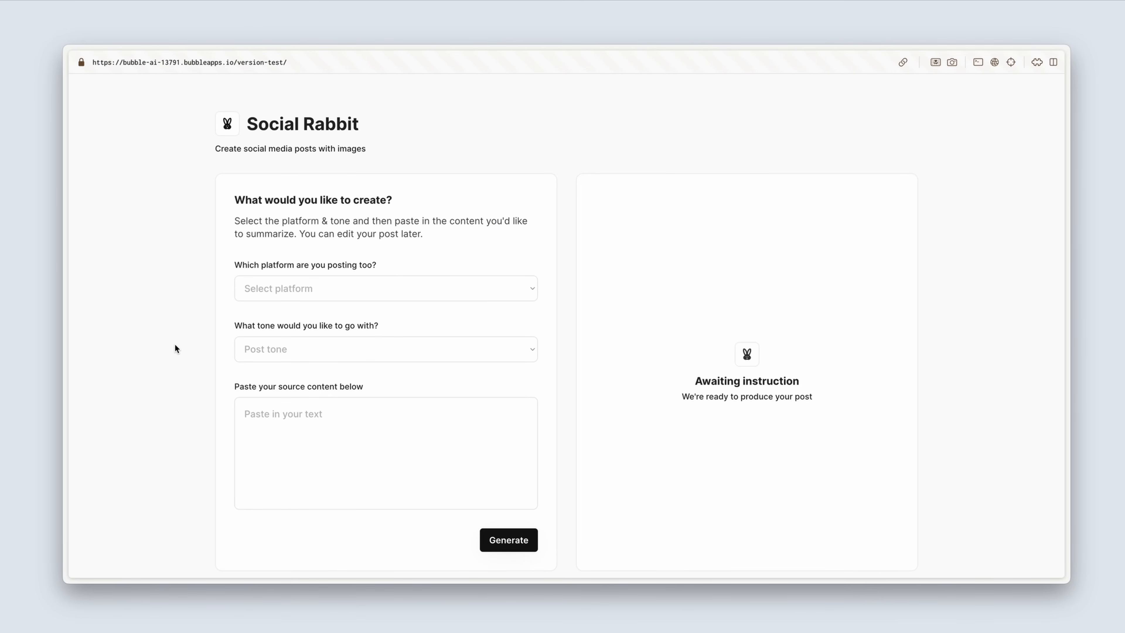
Step: Choose X.com as the posting platform and Informal as the post tone
{"action": "scroll", "coordinate": [175, 348], "scroll_direction": "down", "scroll_amount": 1}
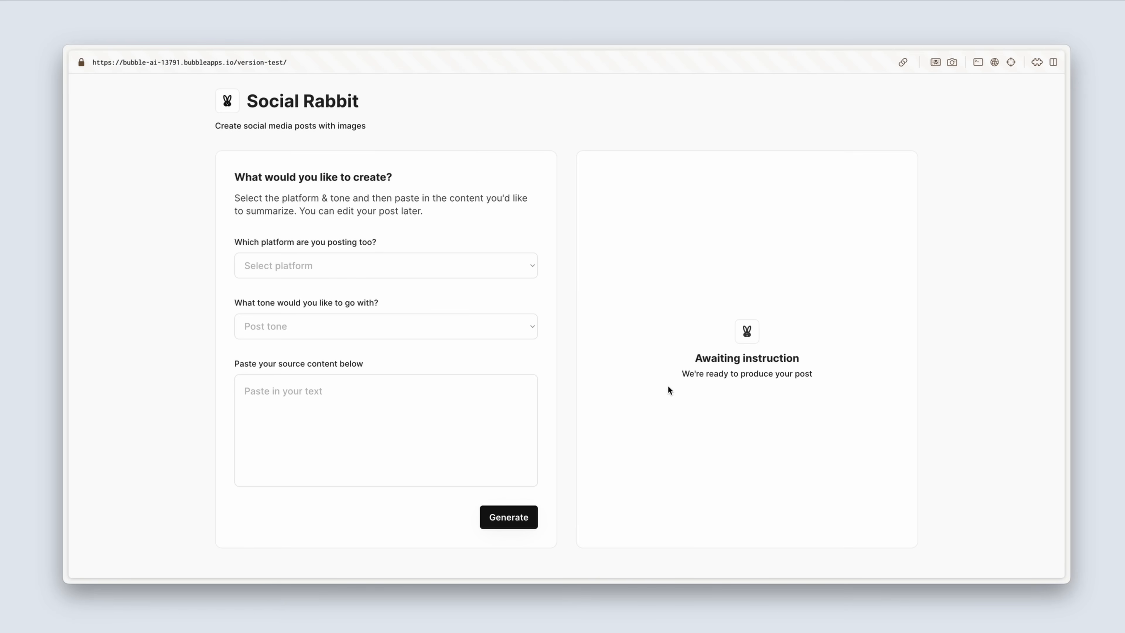
{"action": "left_click", "coordinate": [513, 272]}
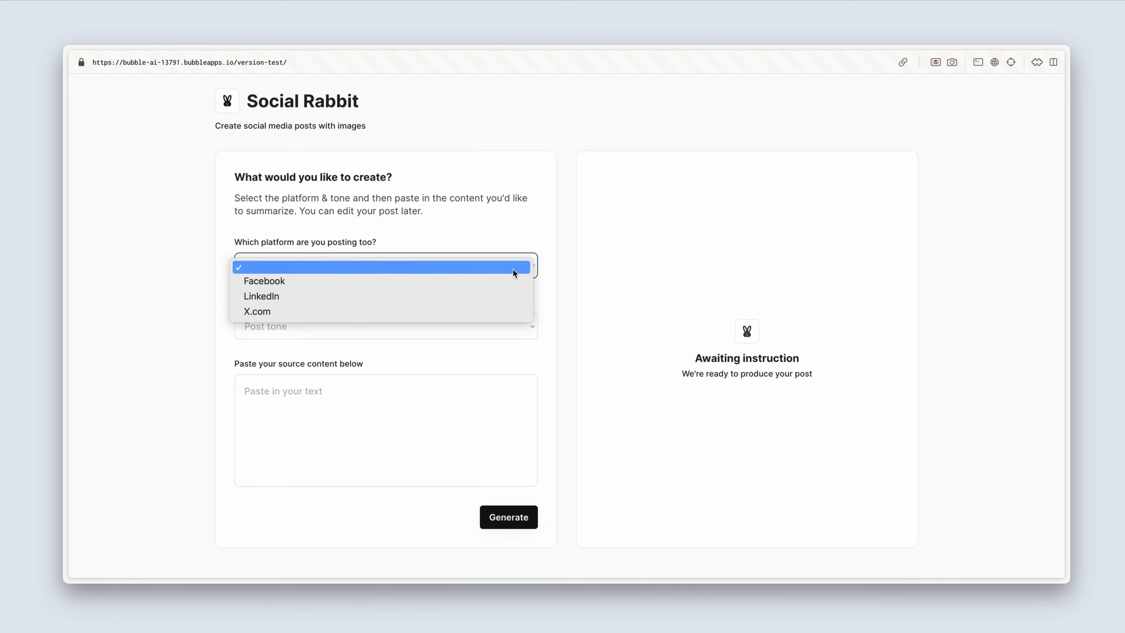
{"action": "left_click", "coordinate": [491, 312]}
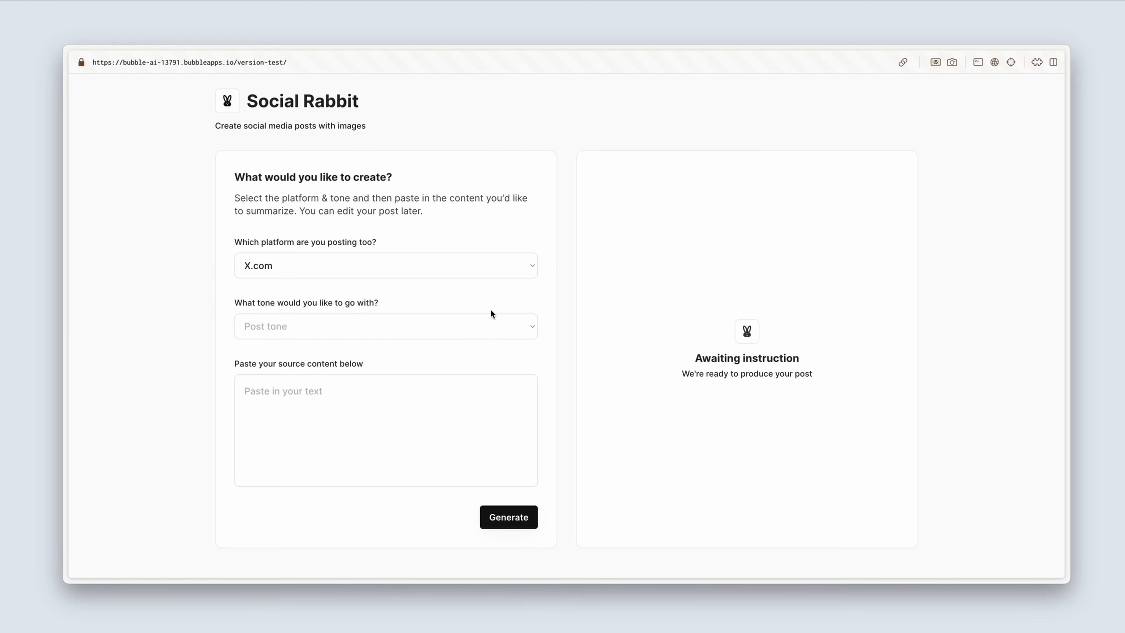
{"action": "left_click", "coordinate": [484, 323]}
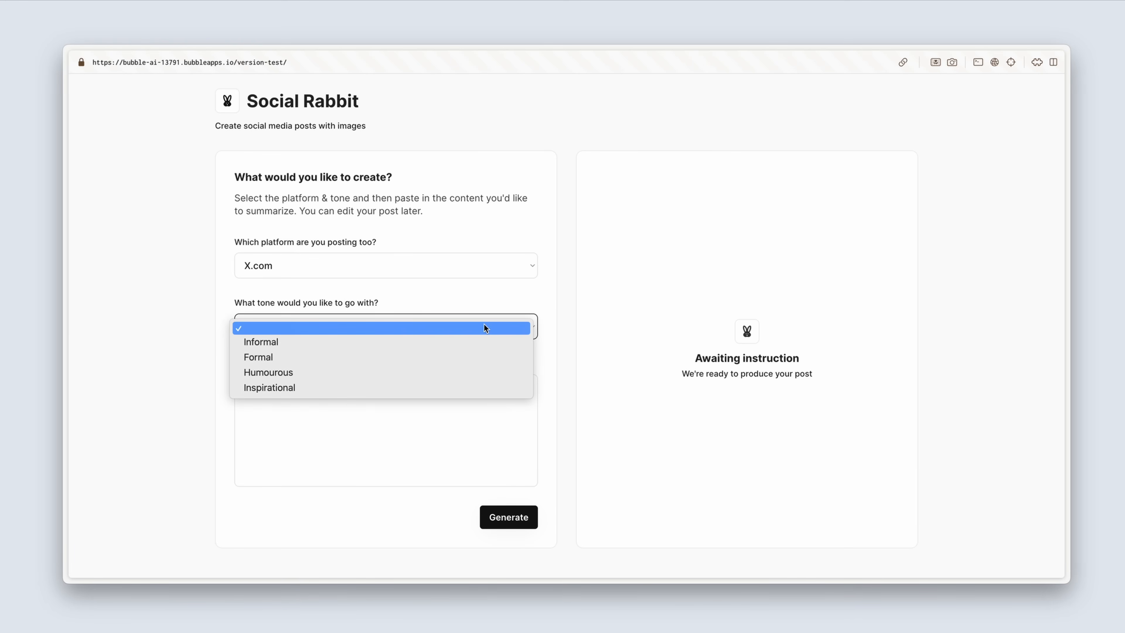
{"action": "left_click", "coordinate": [476, 344]}
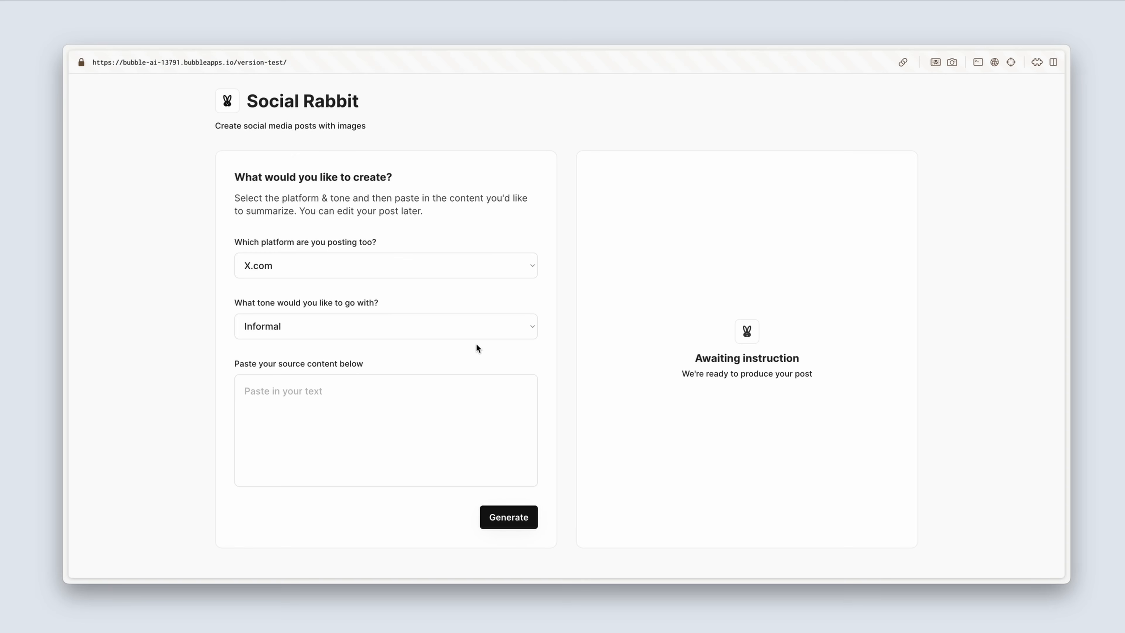
Step: Look over the Tesla Cybertruck review article and paste its copied text into the source content field
{"action": "left_click", "coordinate": [325, 399]}
{"action": "key", "text": "ctrl+Tab"}
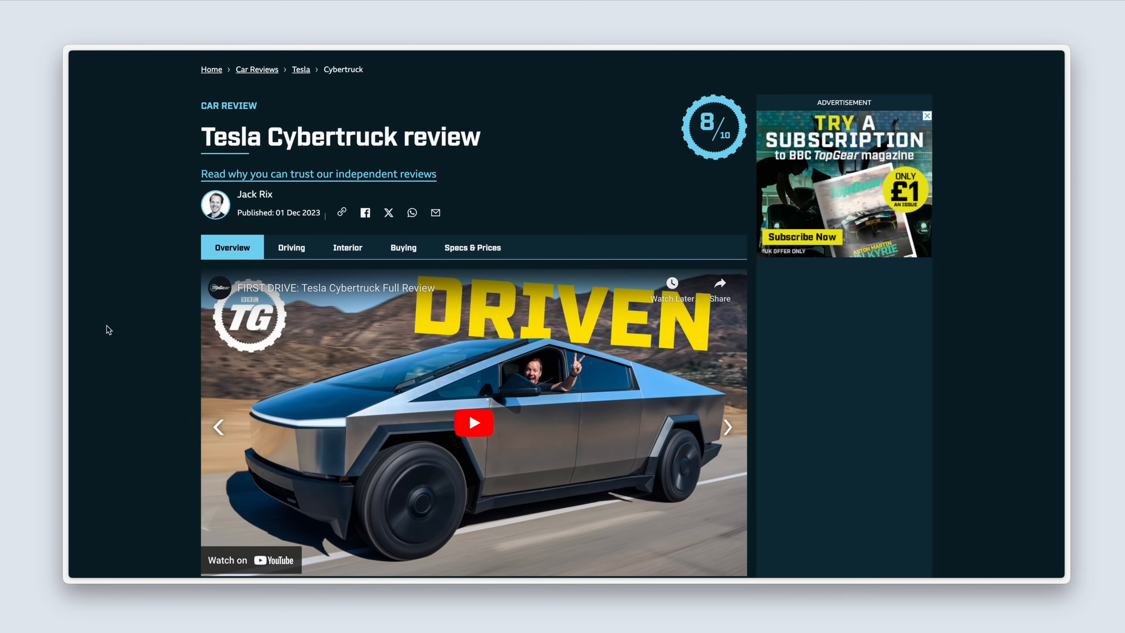
{"action": "scroll", "coordinate": [107, 329], "scroll_direction": "down", "scroll_amount": 12}
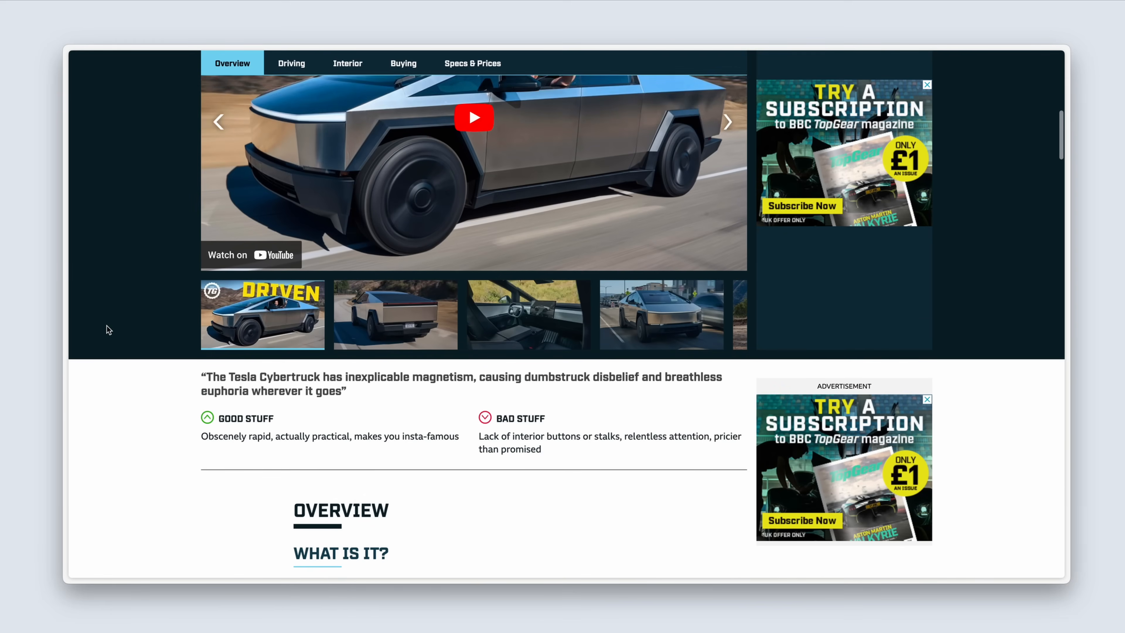
{"action": "scroll", "coordinate": [106, 327], "scroll_direction": "down", "scroll_amount": 2}
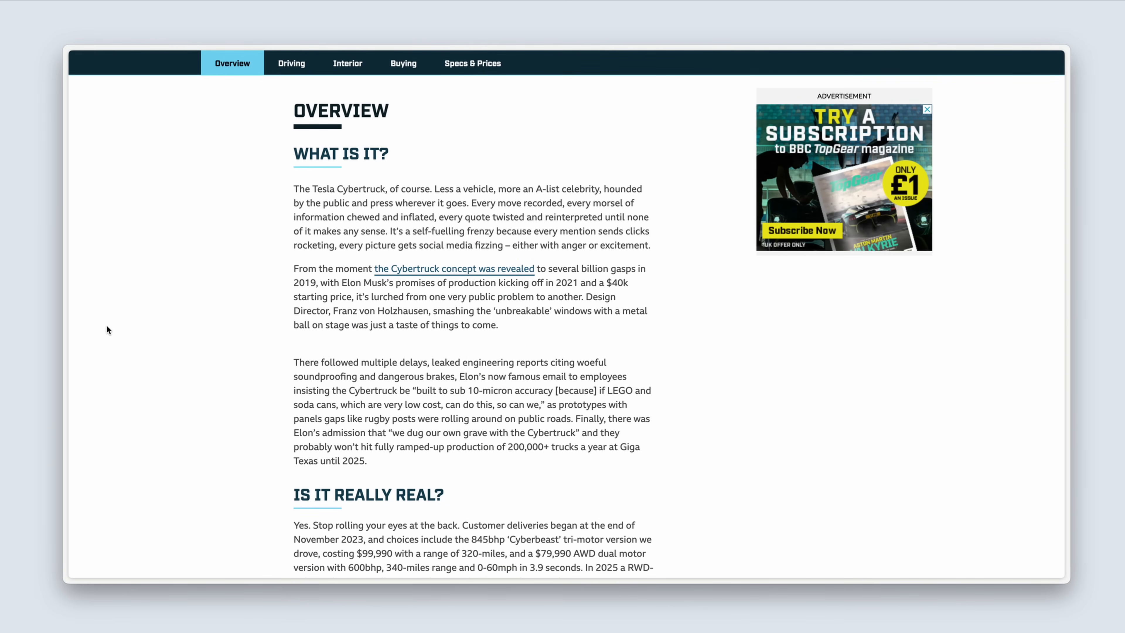
{"action": "key", "text": "ctrl+Tab"}
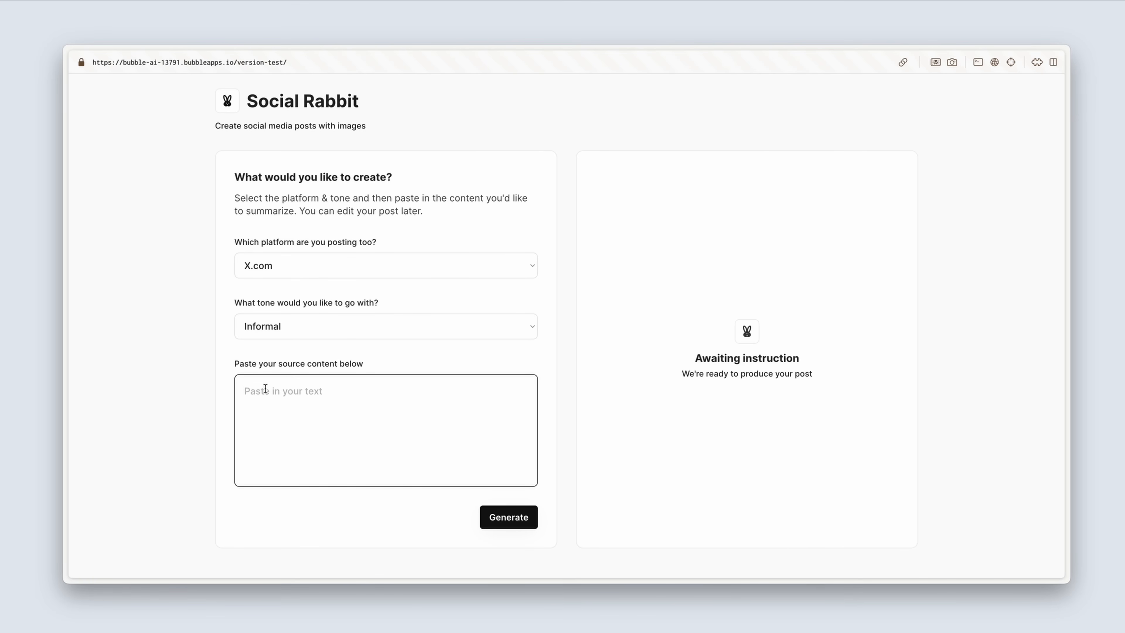
{"action": "key", "text": "super+v"}
{"action": "scroll", "coordinate": [265, 388], "scroll_direction": "down", "scroll_amount": 15}
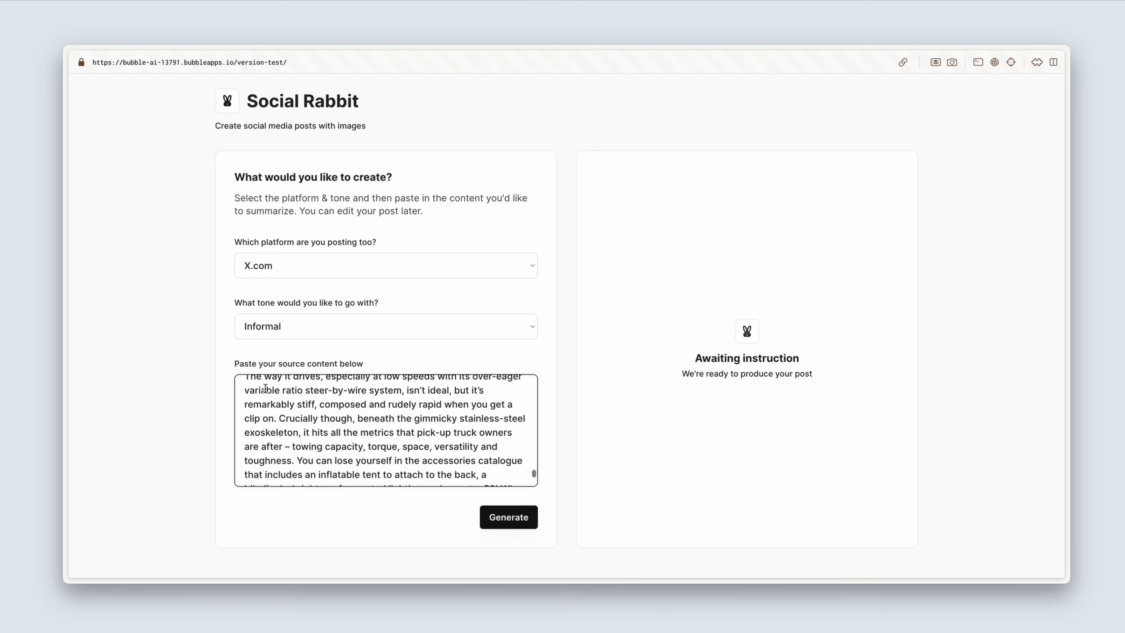
{"action": "scroll", "coordinate": [266, 389], "scroll_direction": "up", "scroll_amount": 10}
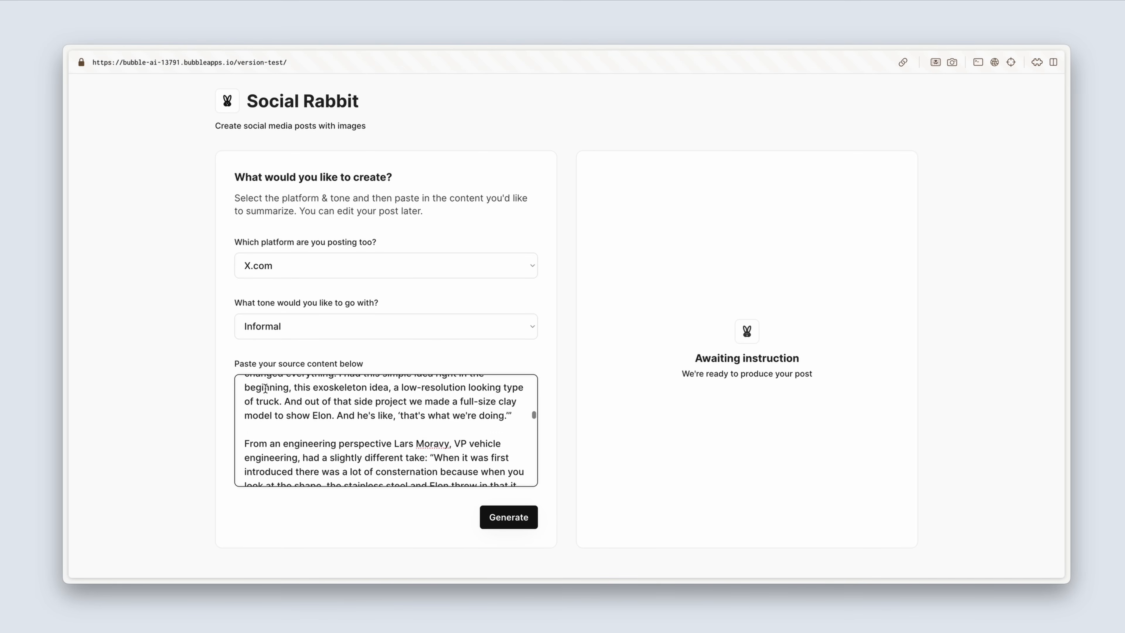
{"action": "scroll", "coordinate": [265, 388], "scroll_direction": "up", "scroll_amount": 6}
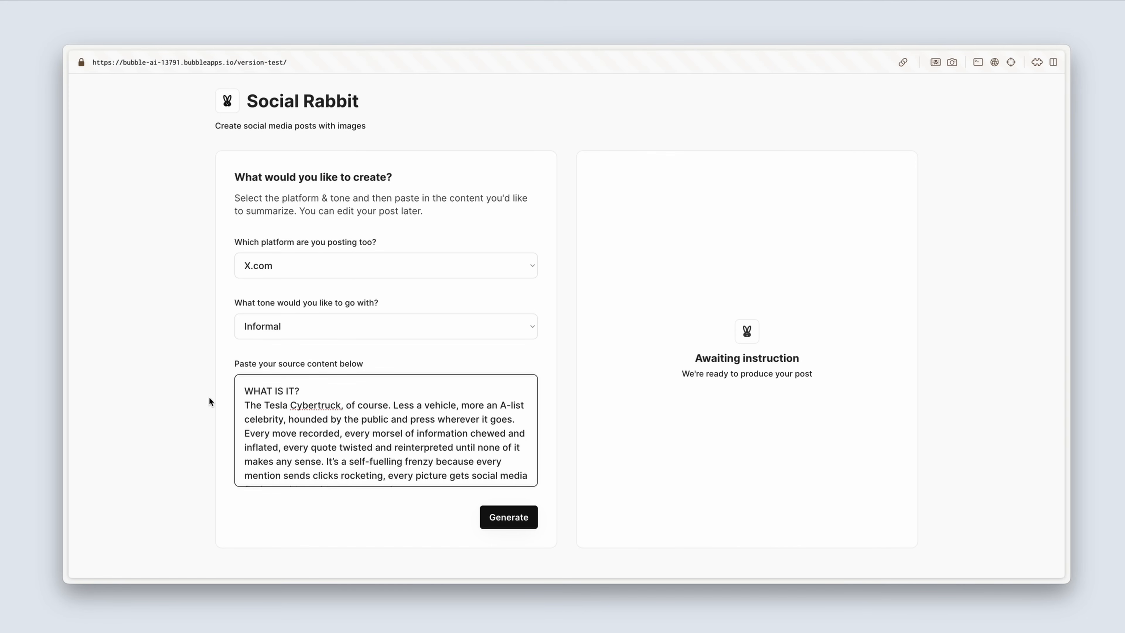
Step: Generate the X.com post from the source content and request an image for it
{"action": "left_click", "coordinate": [501, 517]}
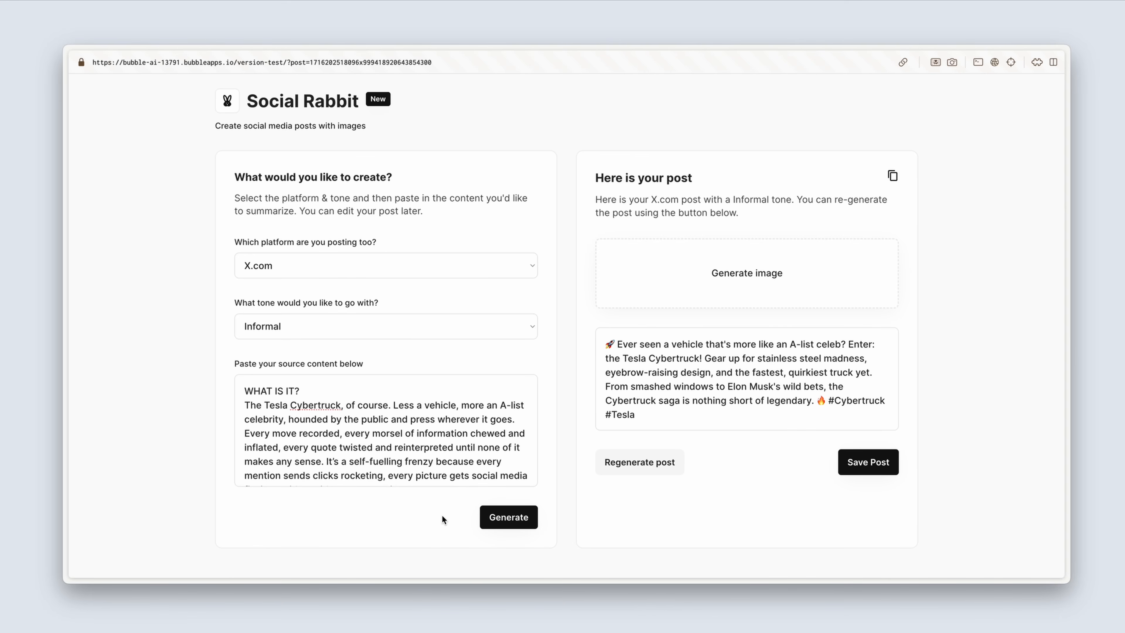
{"action": "left_click", "coordinate": [675, 253]}
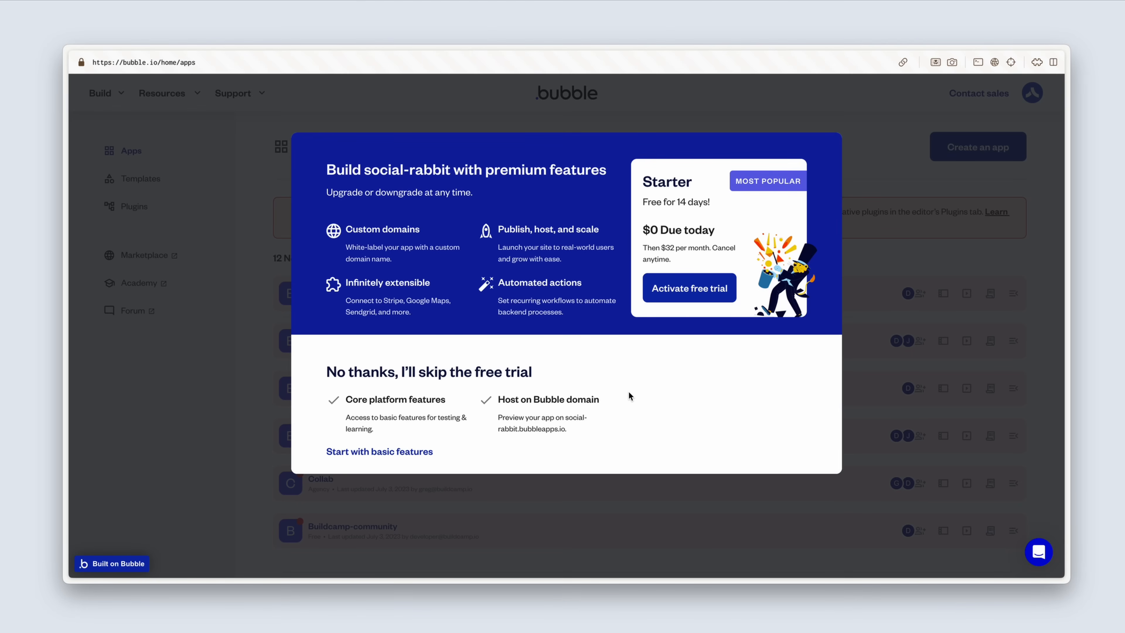
Step: Start the social-rabbit app with basic features and skip the application assistant
{"action": "left_click", "coordinate": [384, 451]}
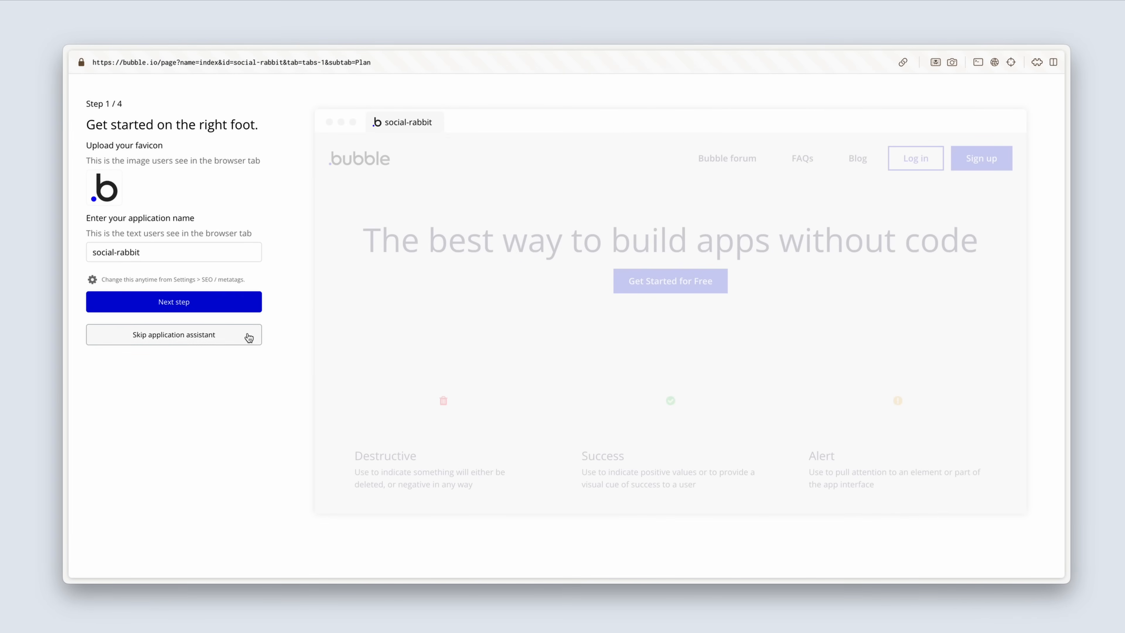
{"action": "left_click", "coordinate": [248, 338]}
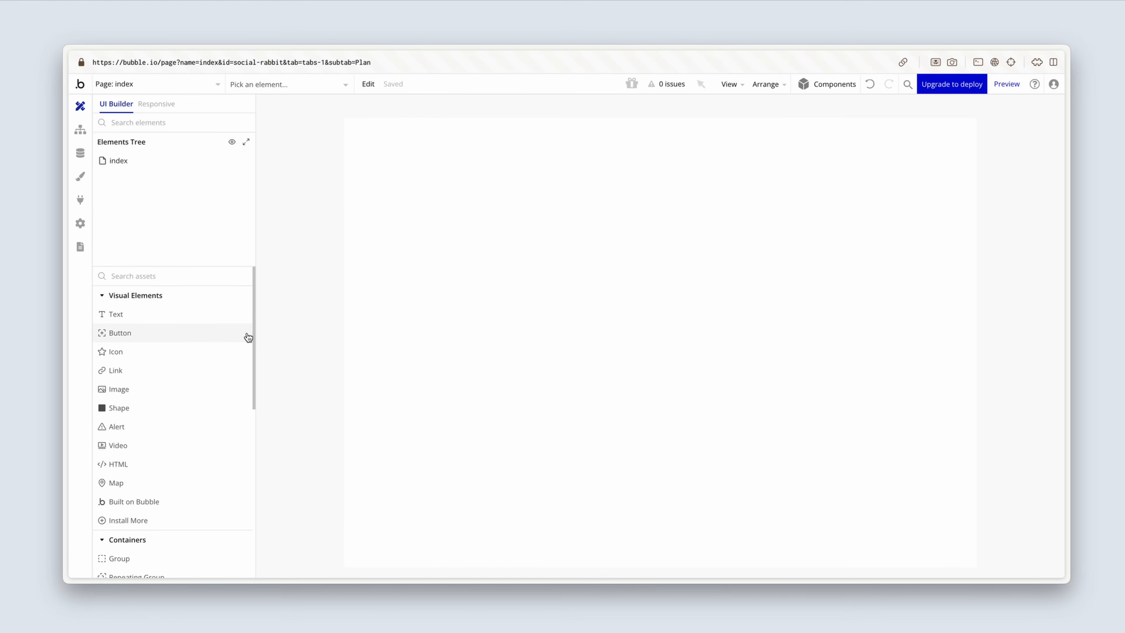
Step: Set the index page's title to "Social Rabbit"
{"action": "left_click", "coordinate": [373, 288]}
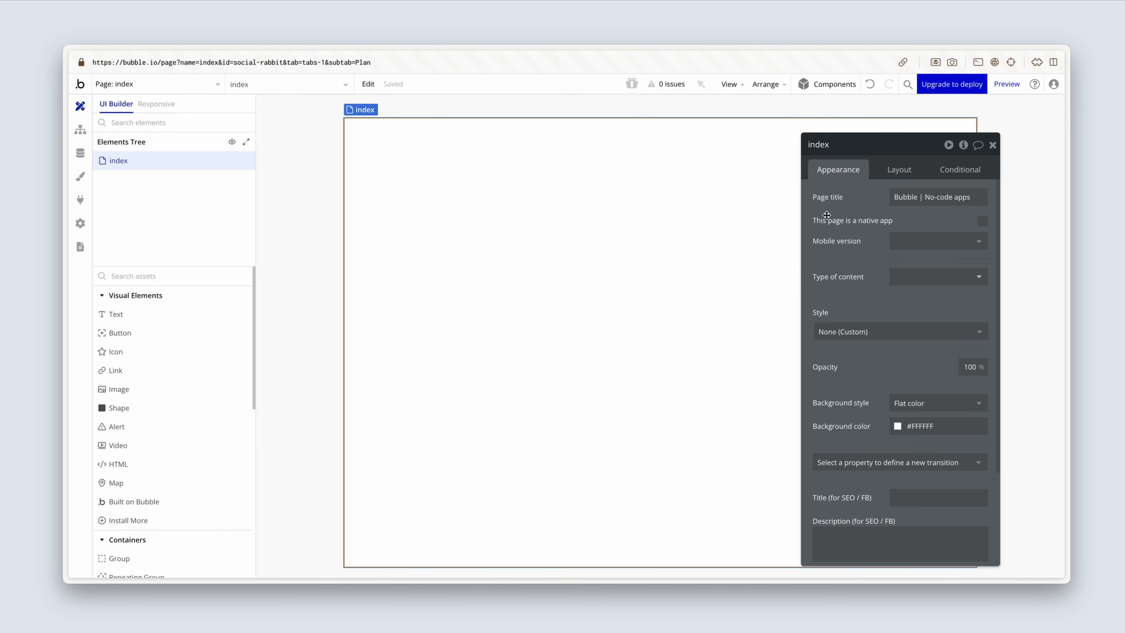
{"action": "left_click_drag", "start_coordinate": [841, 215], "coordinate": [503, 208]}
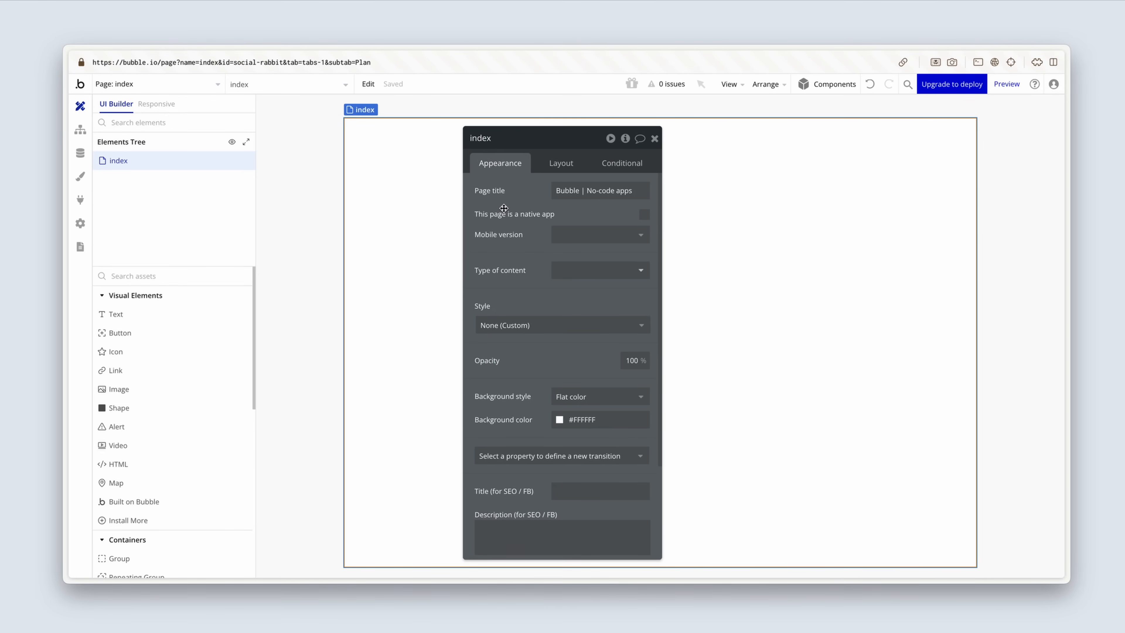
{"action": "left_click", "coordinate": [591, 182]}
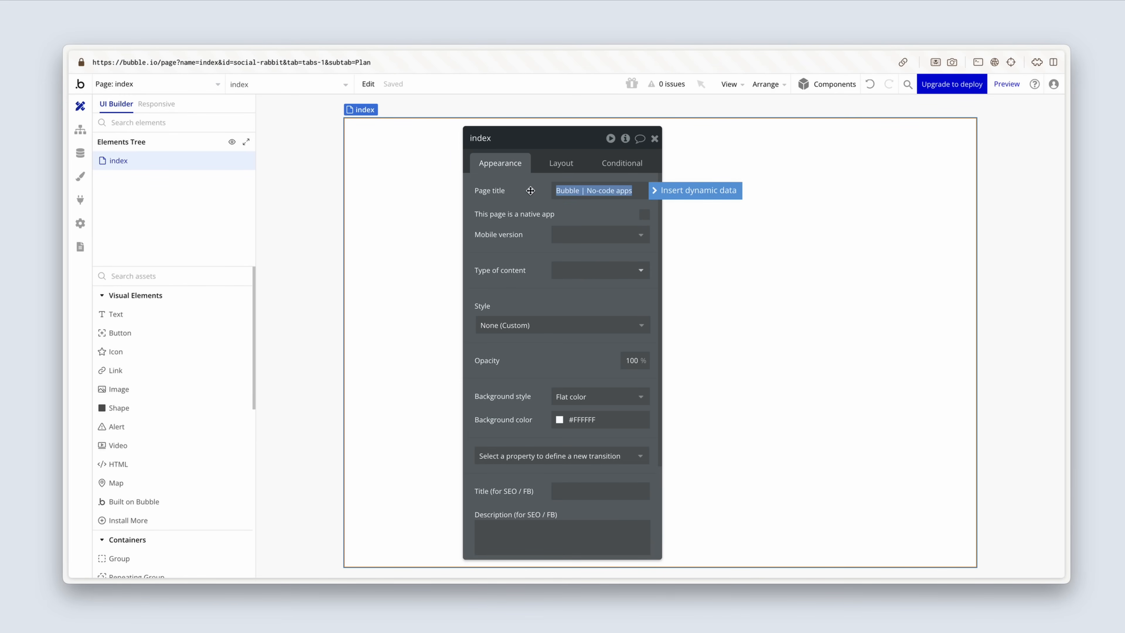
{"action": "type", "text": "Social"}
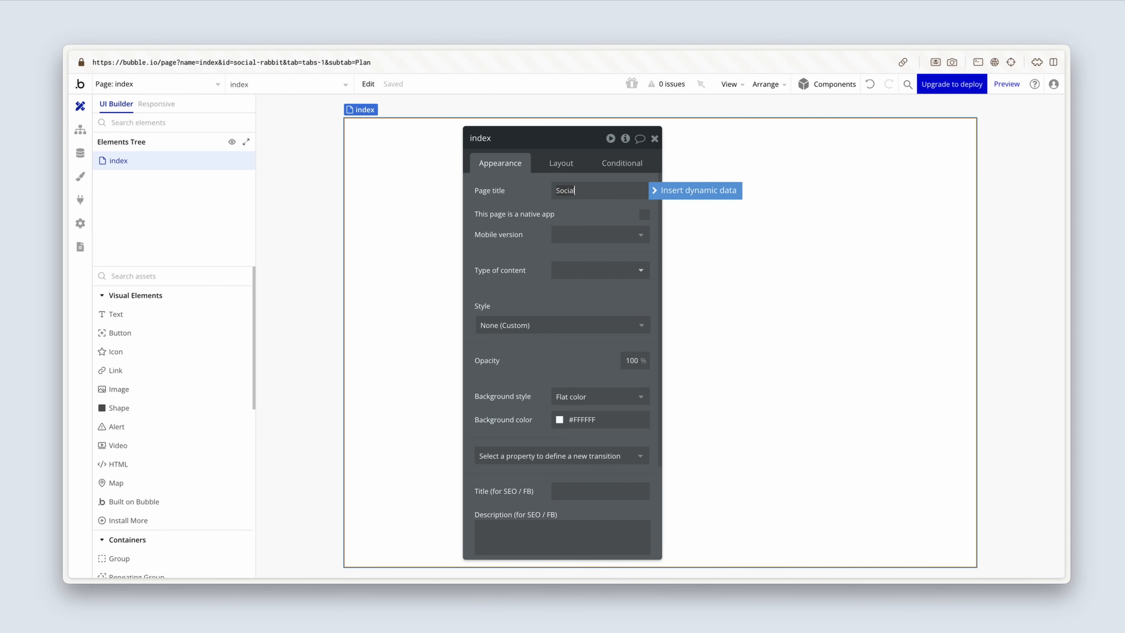
{"action": "type", "text": " Rabbit"}
Step: Change the index page's container layout to Column and set its default builder width to 1200
{"action": "left_click", "coordinate": [554, 163]}
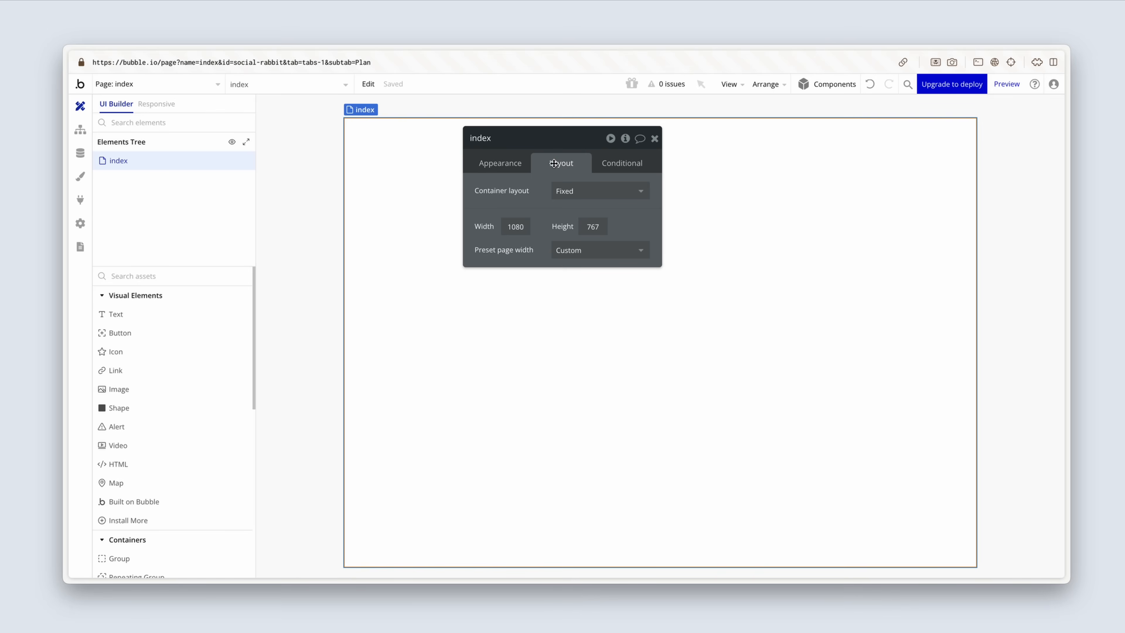
{"action": "left_click", "coordinate": [596, 190]}
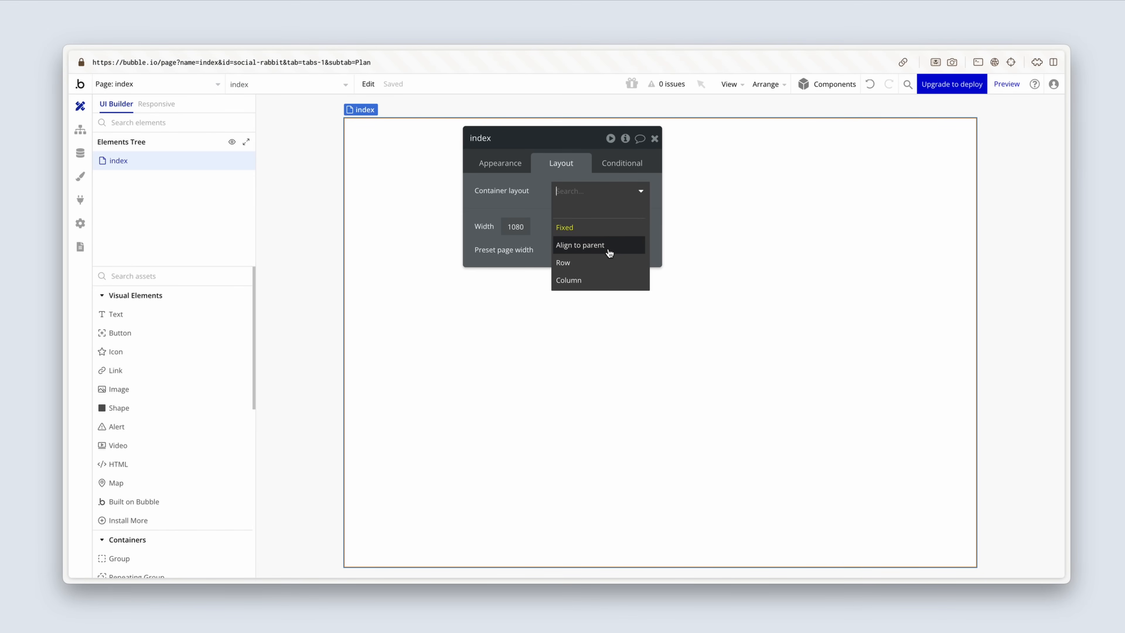
{"action": "left_click", "coordinate": [608, 279]}
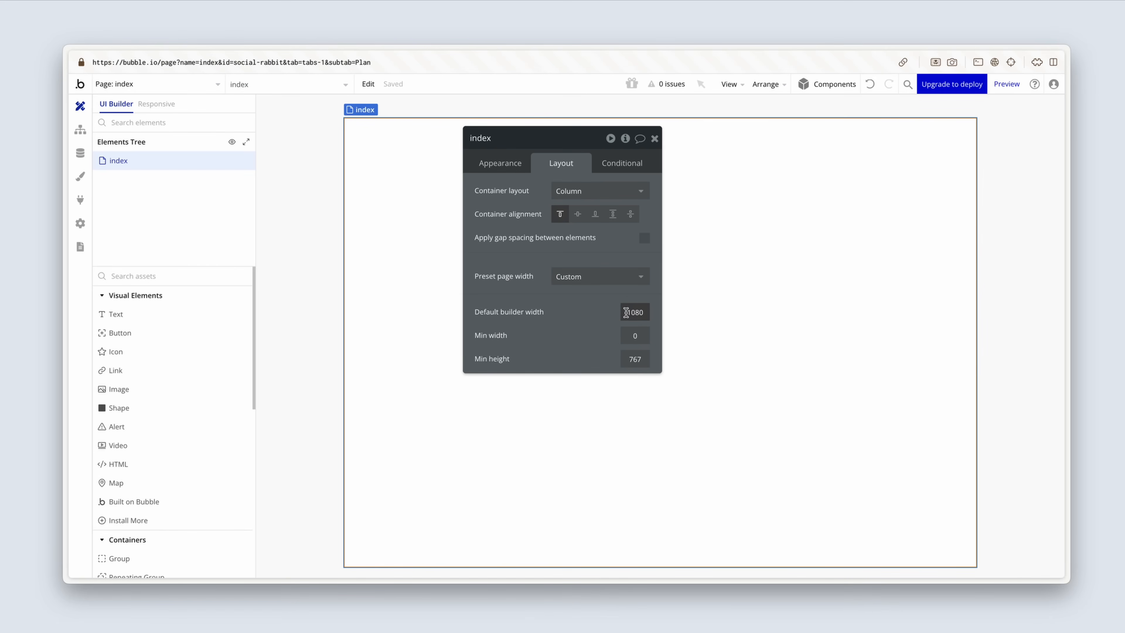
{"action": "left_click_drag", "start_coordinate": [624, 313], "coordinate": [652, 312]}
{"action": "type", "text": "1200"}
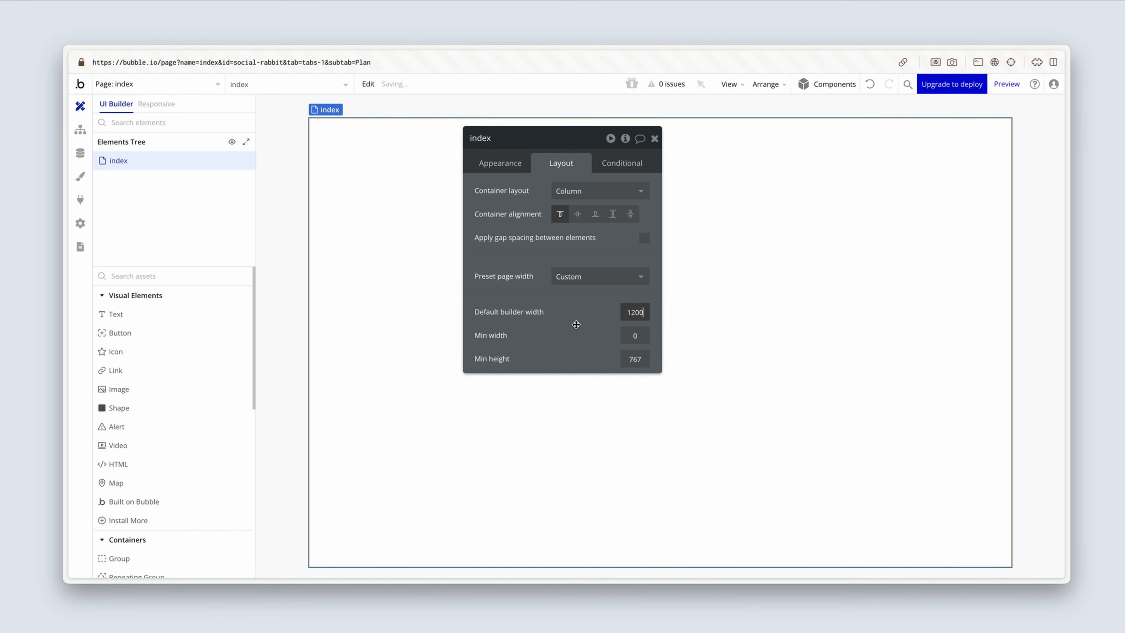
{"action": "key", "text": "Return"}
Step: Set the App Font style variable to Inter
{"action": "left_click", "coordinate": [81, 179]}
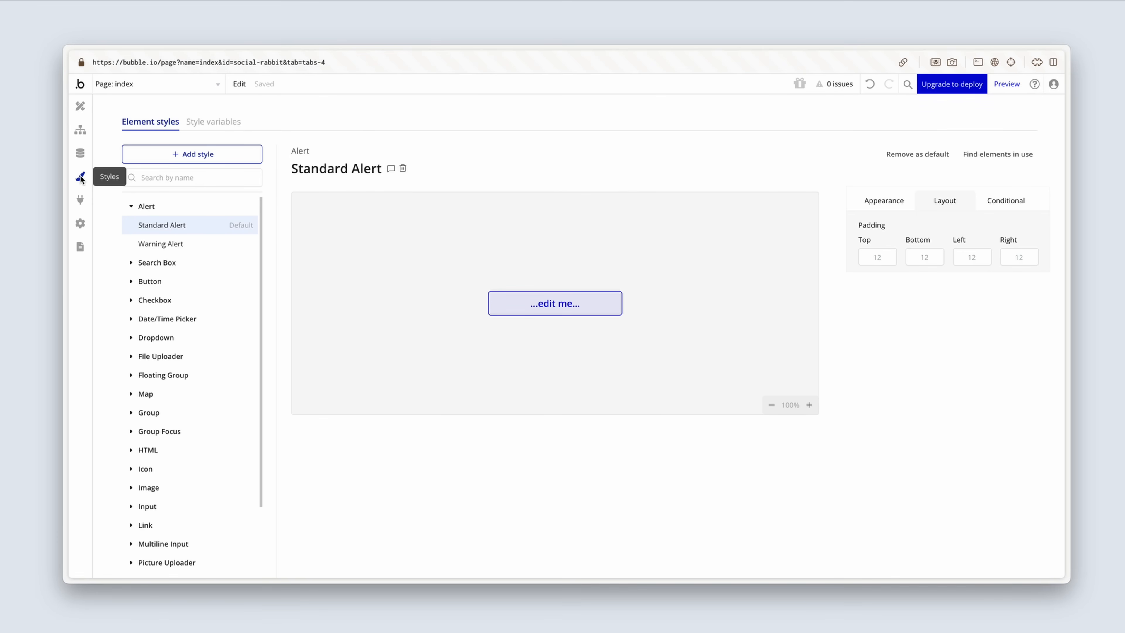
{"action": "left_click", "coordinate": [211, 126]}
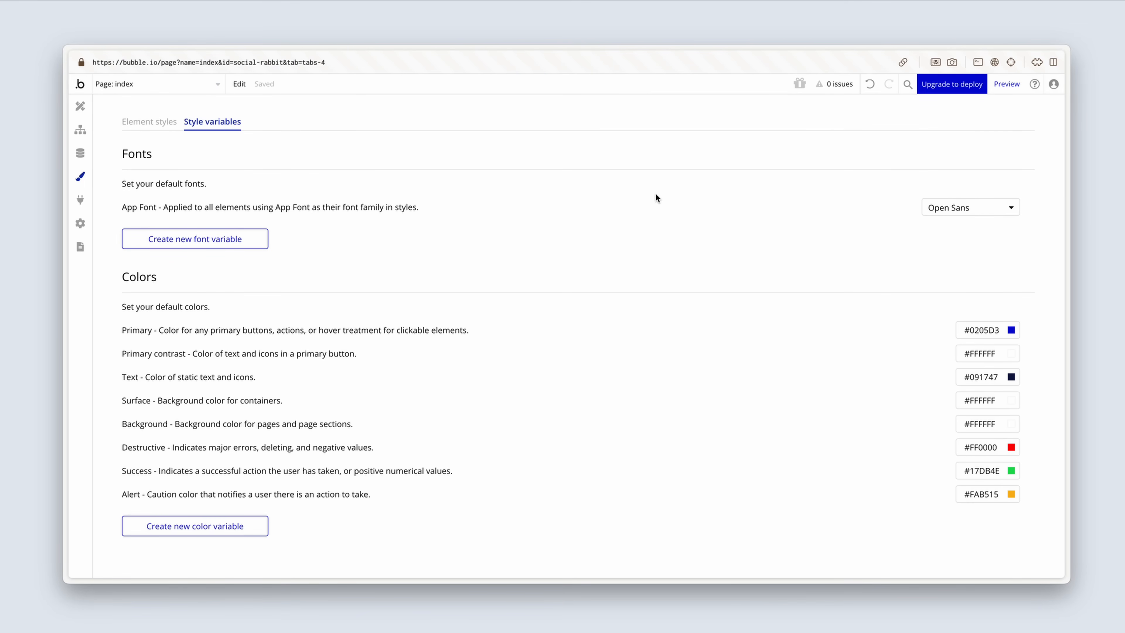
{"action": "left_click", "coordinate": [983, 206]}
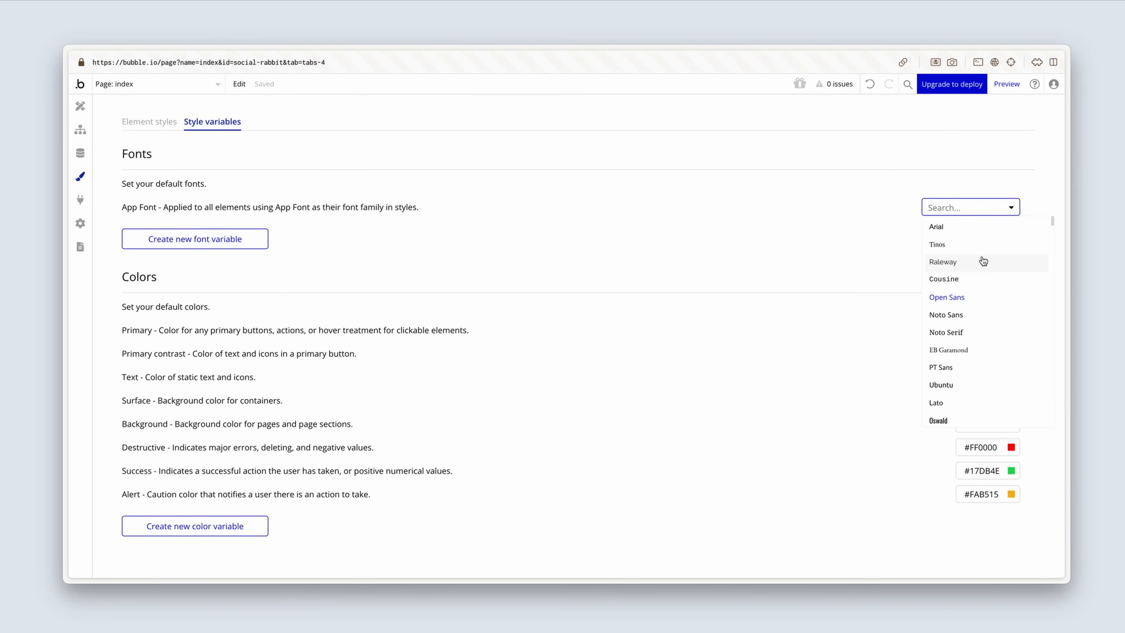
{"action": "type", "text": "inter"}
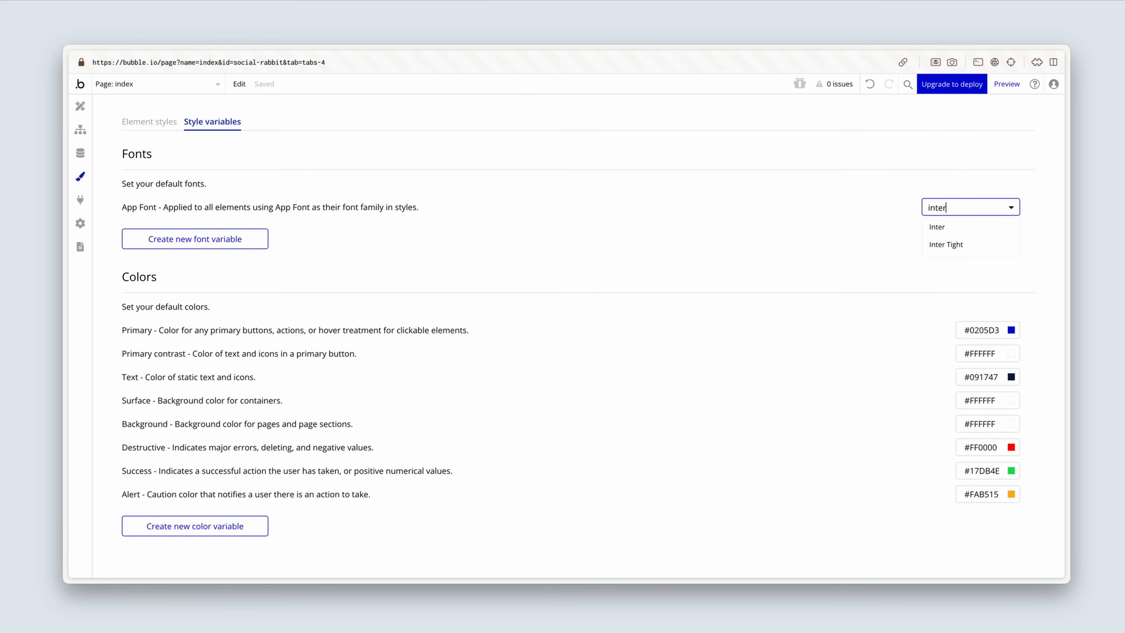
{"action": "left_click", "coordinate": [988, 232]}
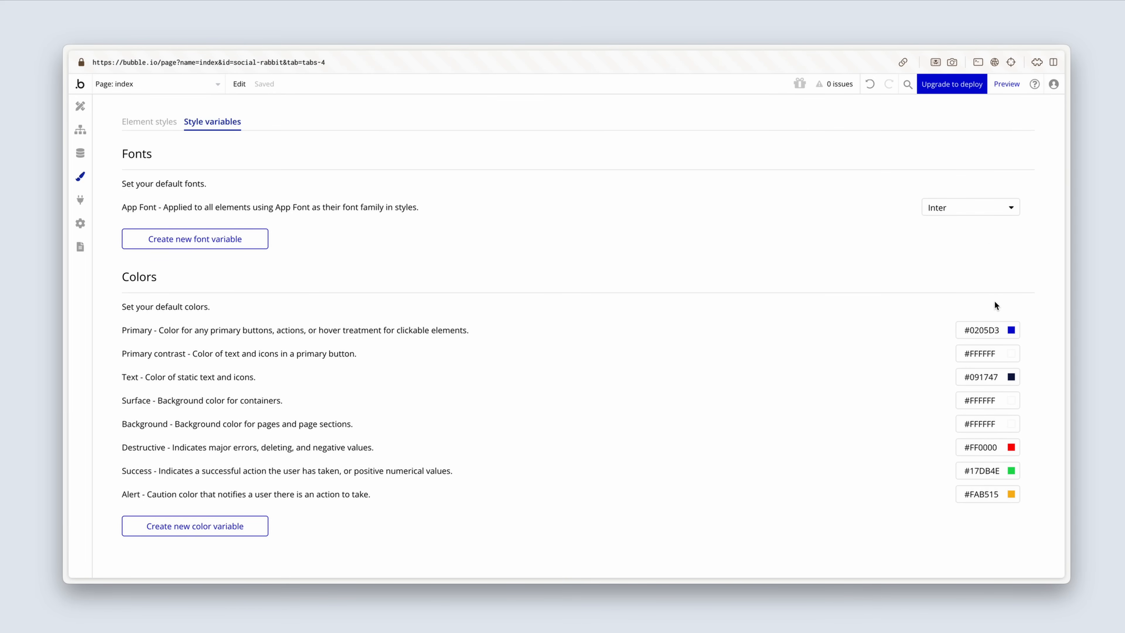
Step: Set the Primary color variable to #111111 and the Text color variable to #222222
{"action": "left_click_drag", "start_coordinate": [1000, 329], "coordinate": [897, 327]}
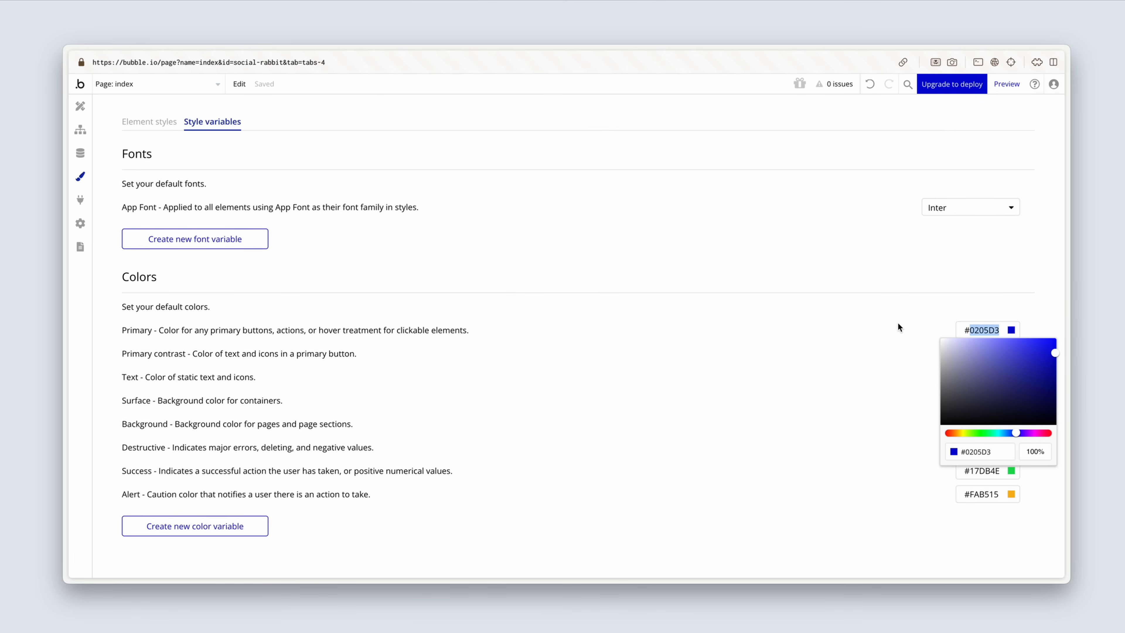
{"action": "type", "text": "111111"}
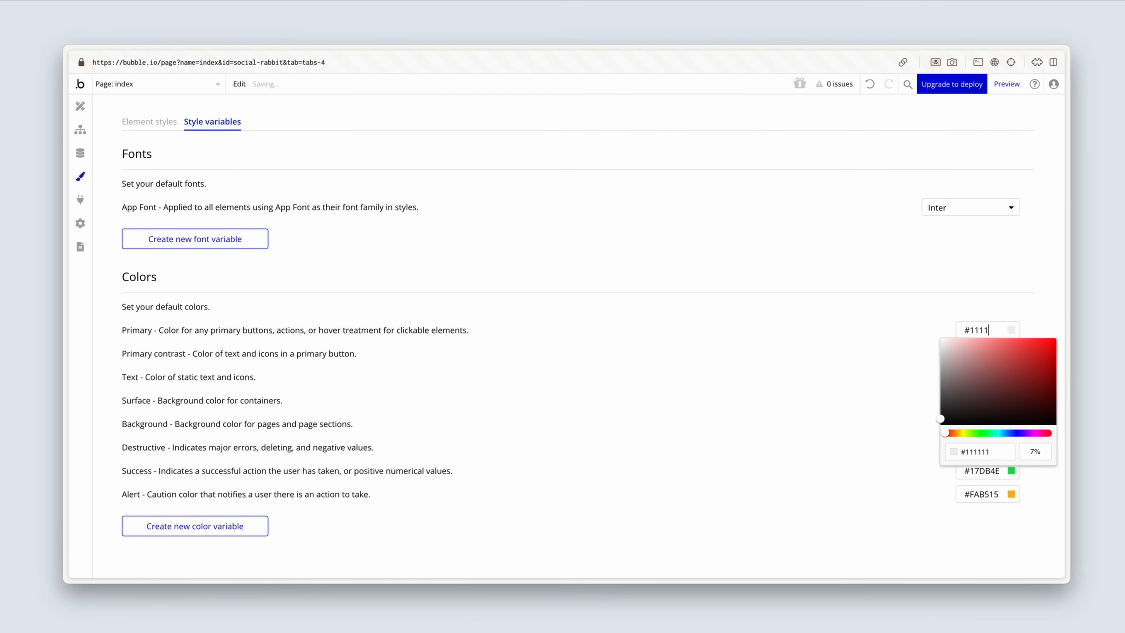
{"action": "left_click", "coordinate": [888, 329]}
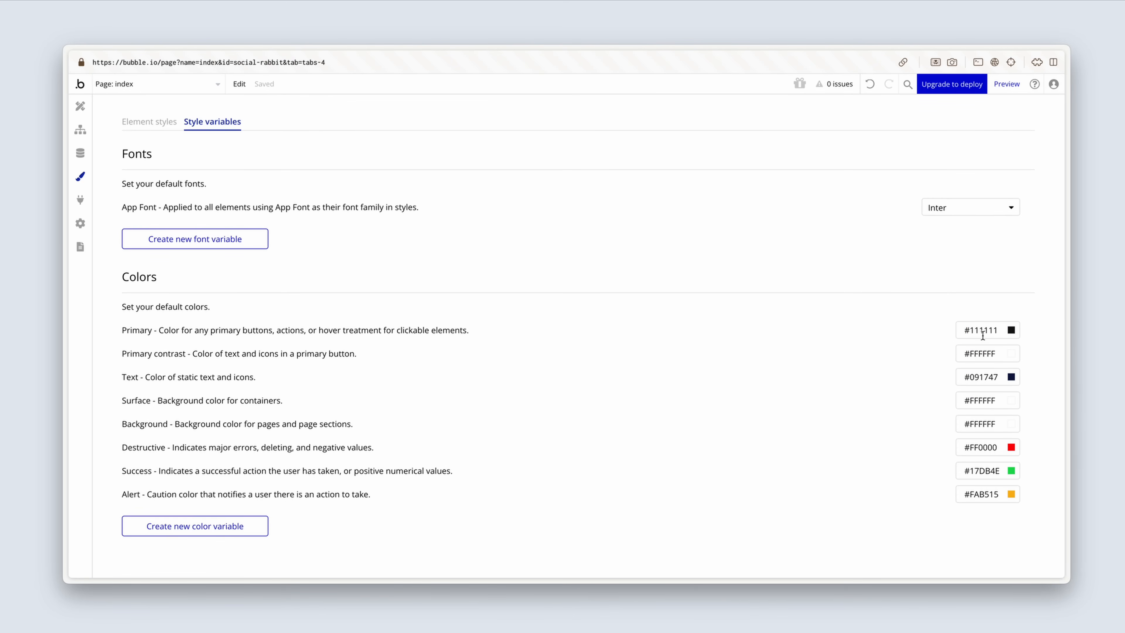
{"action": "left_click_drag", "start_coordinate": [969, 377], "coordinate": [1001, 377]}
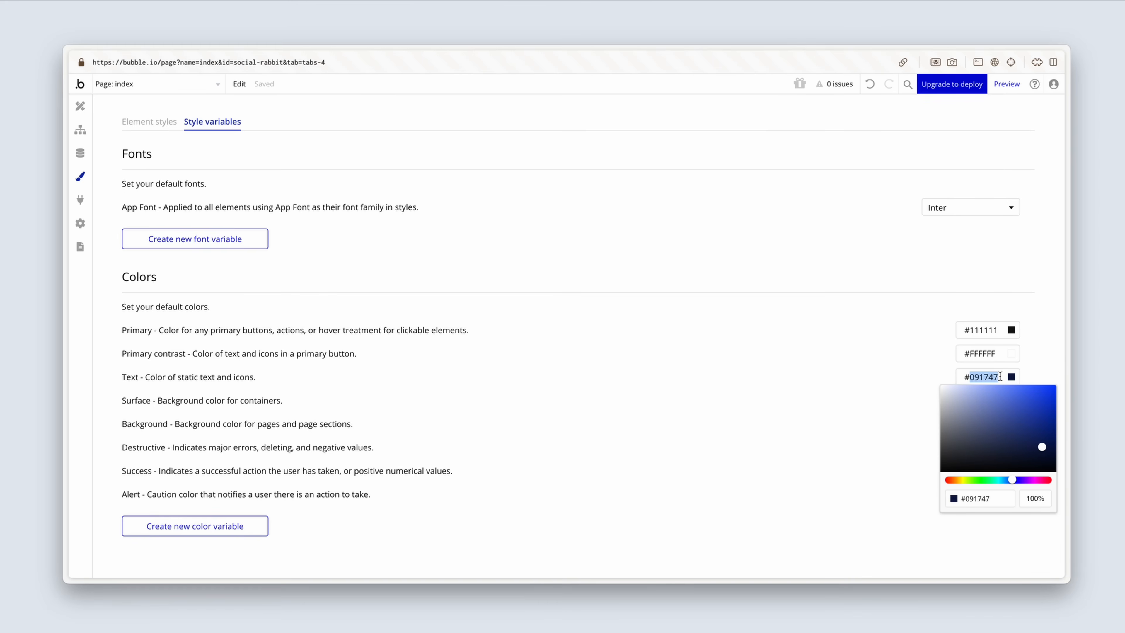
{"action": "type", "text": "222222"}
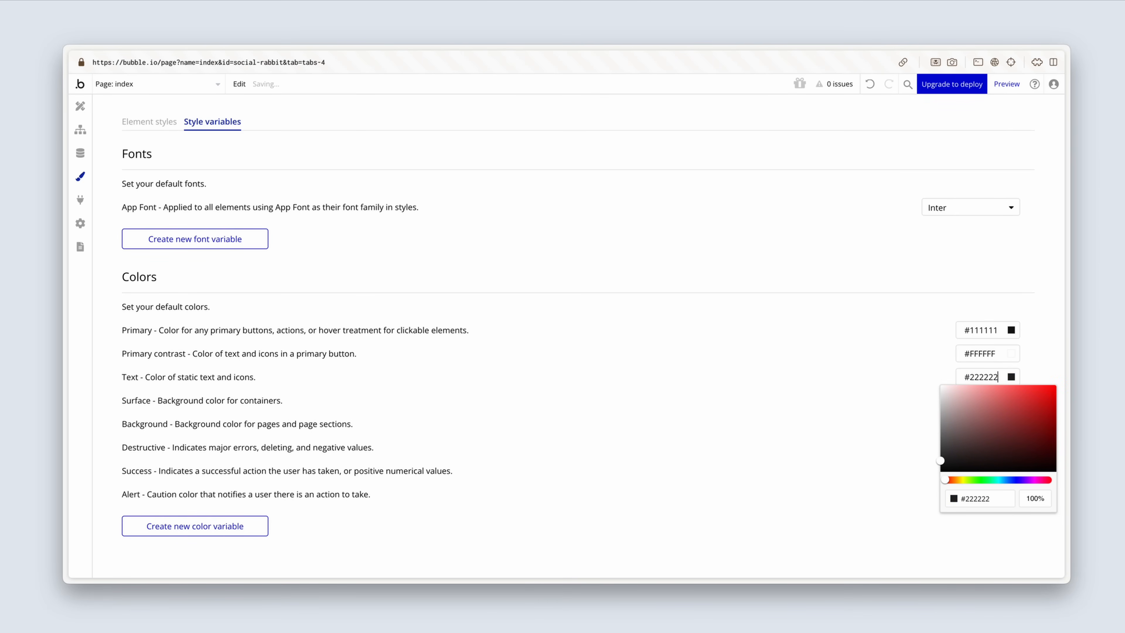
Step: Set the Surface color variable to #F7F7F7
{"action": "left_click", "coordinate": [907, 380]}
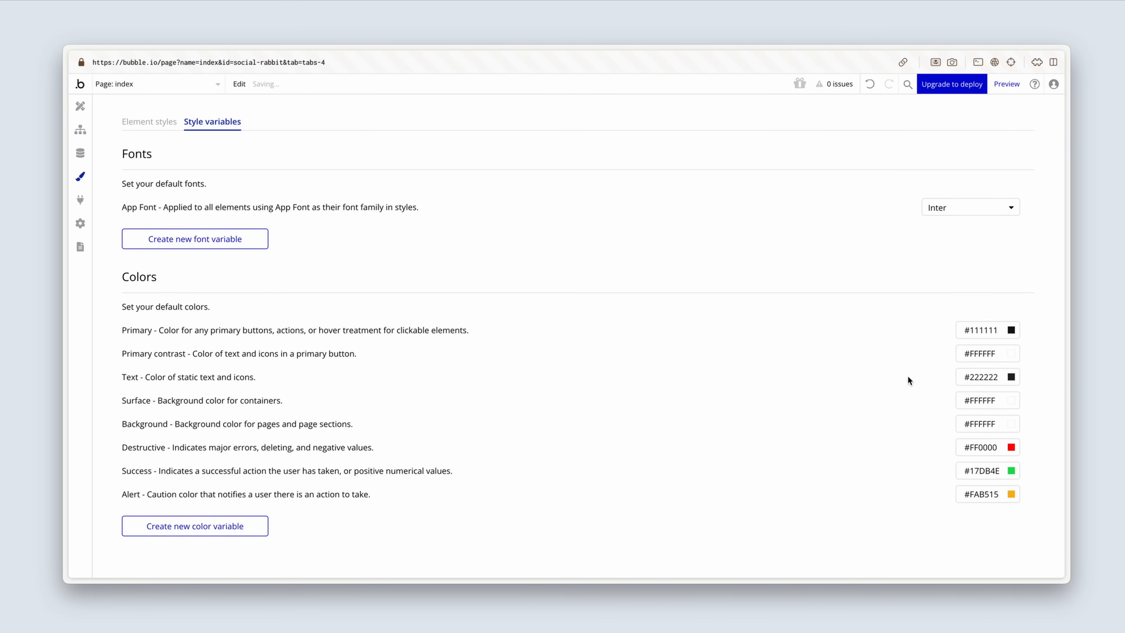
{"action": "left_click_drag", "start_coordinate": [970, 400], "coordinate": [999, 399]}
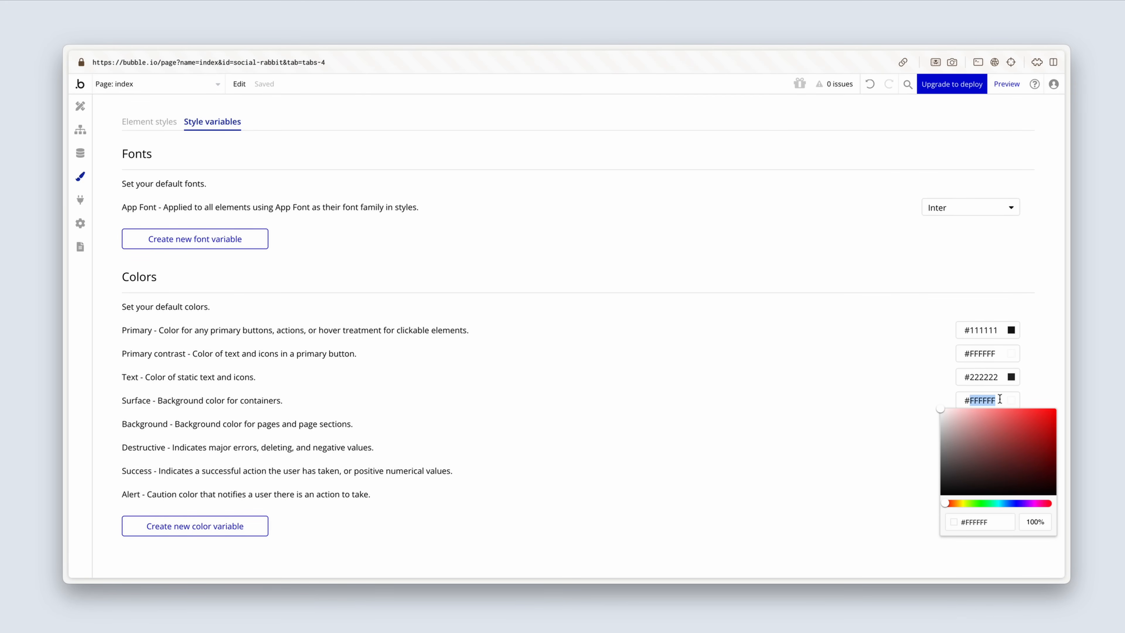
{"action": "type", "text": "f7f7f7"}
{"action": "left_click", "coordinate": [808, 528]}
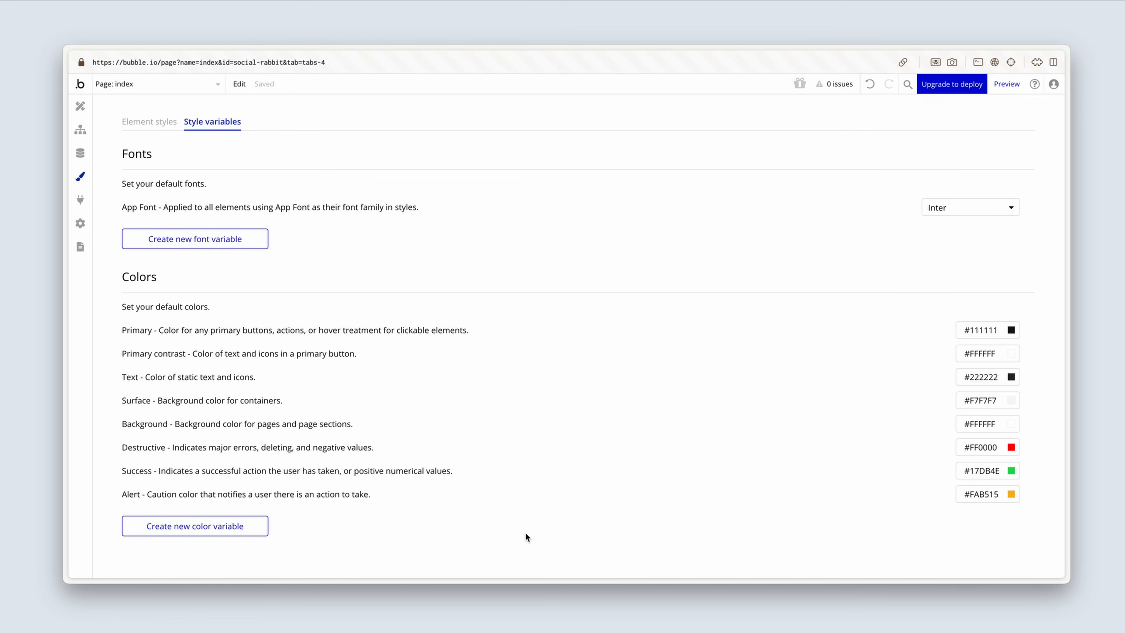
Step: Create a new color variable named "Dark grey" with the description "Body text"
{"action": "left_click", "coordinate": [260, 528]}
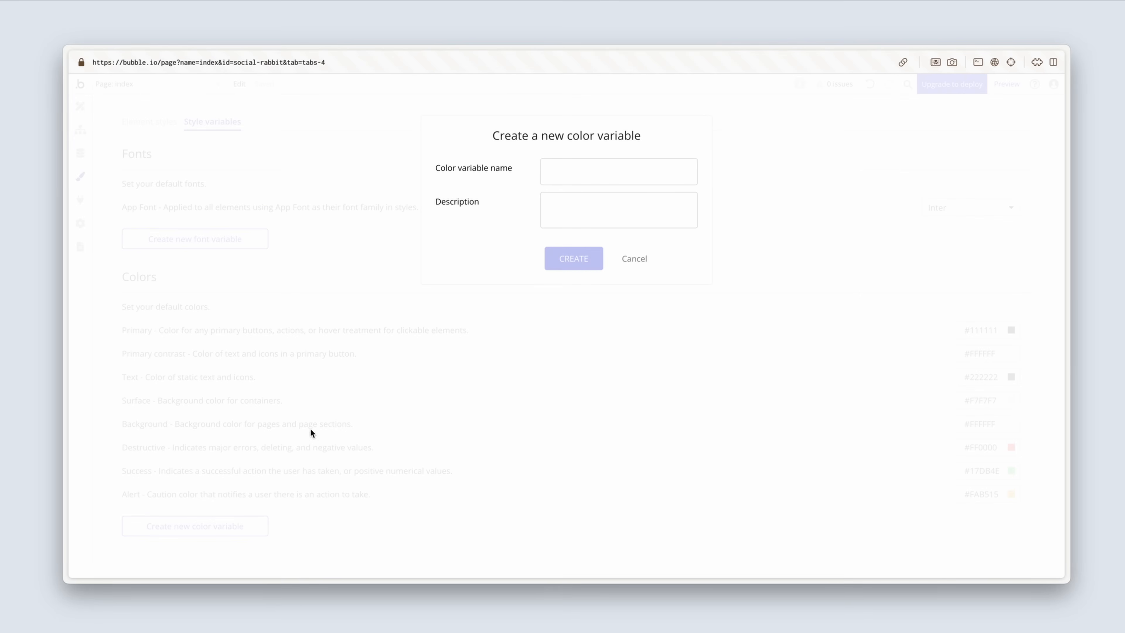
{"action": "left_click", "coordinate": [564, 172]}
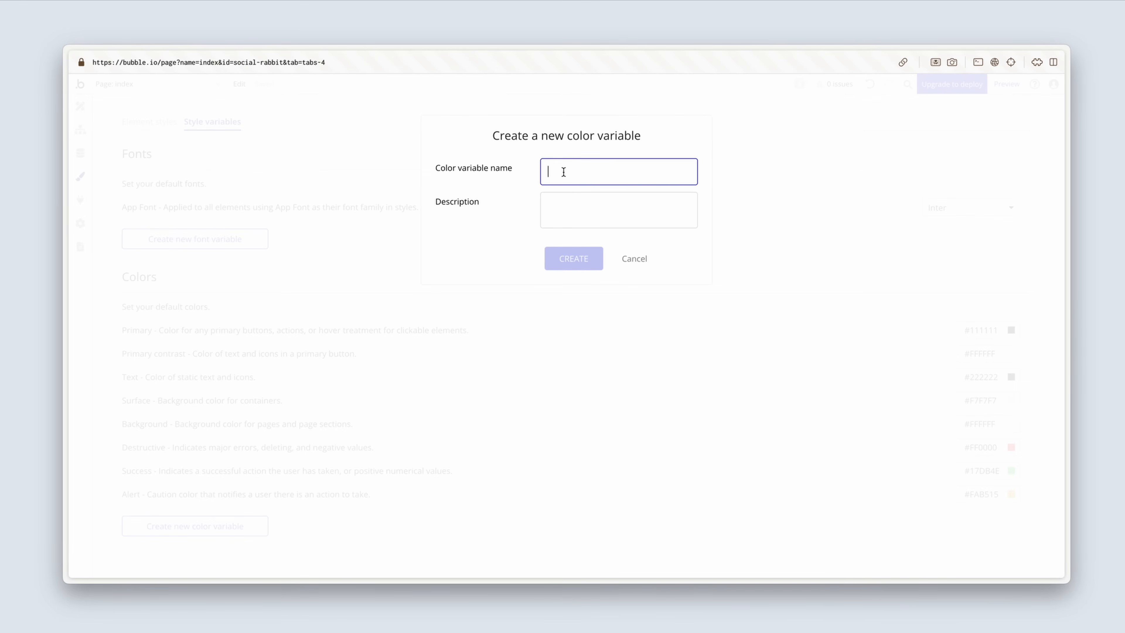
{"action": "type", "text": "Dark grey"}
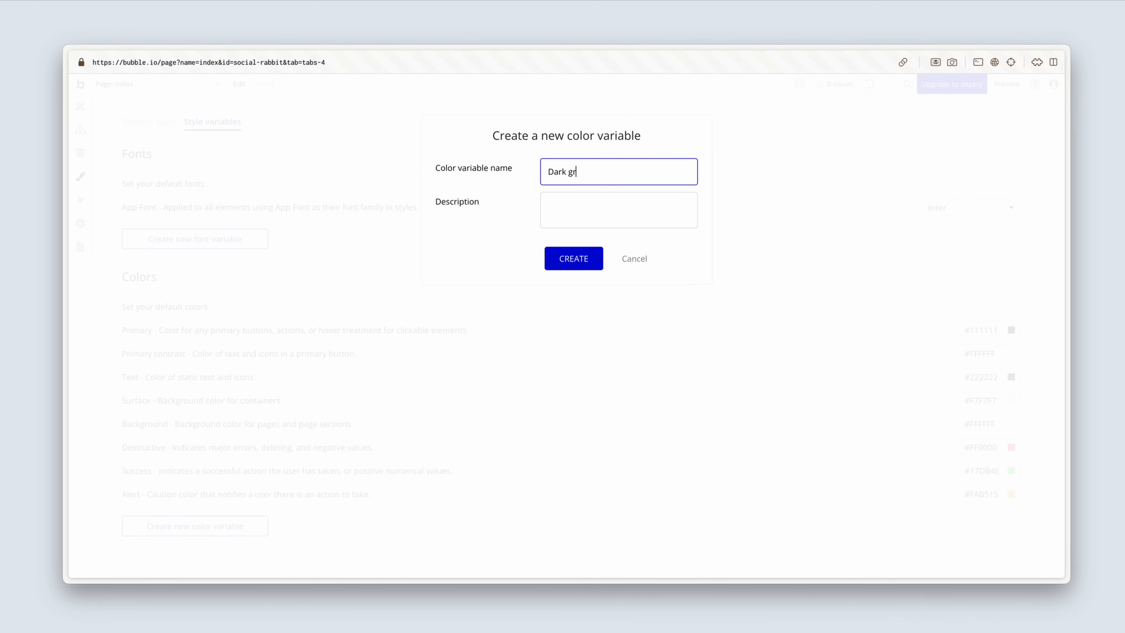
{"action": "left_click", "coordinate": [562, 200]}
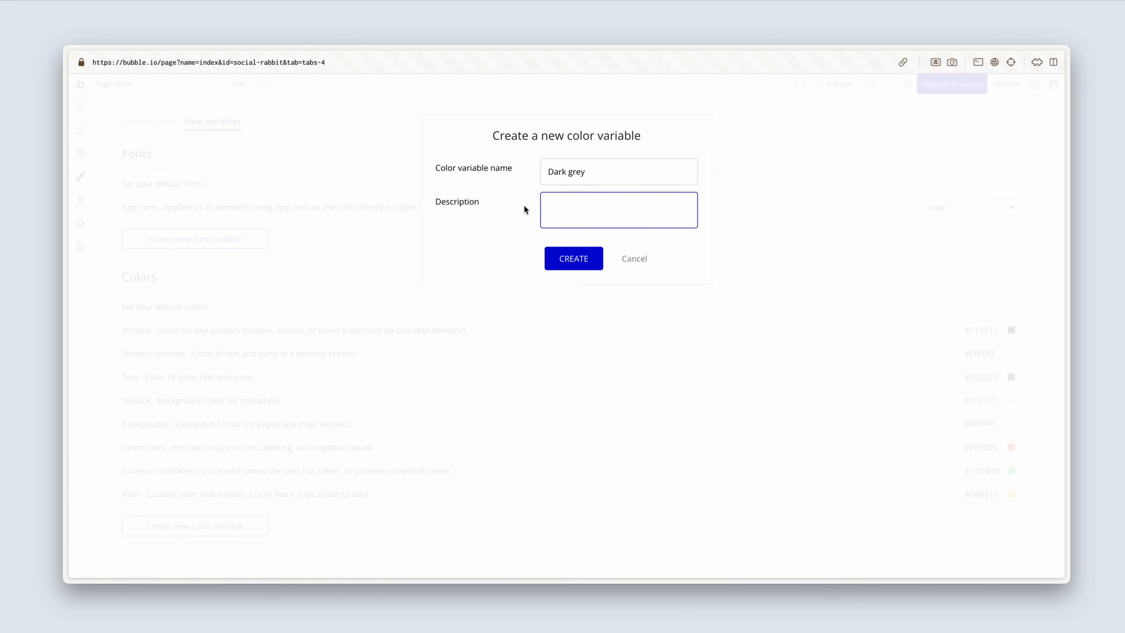
{"action": "type", "text": "Body text"}
{"action": "left_click", "coordinate": [554, 253]}
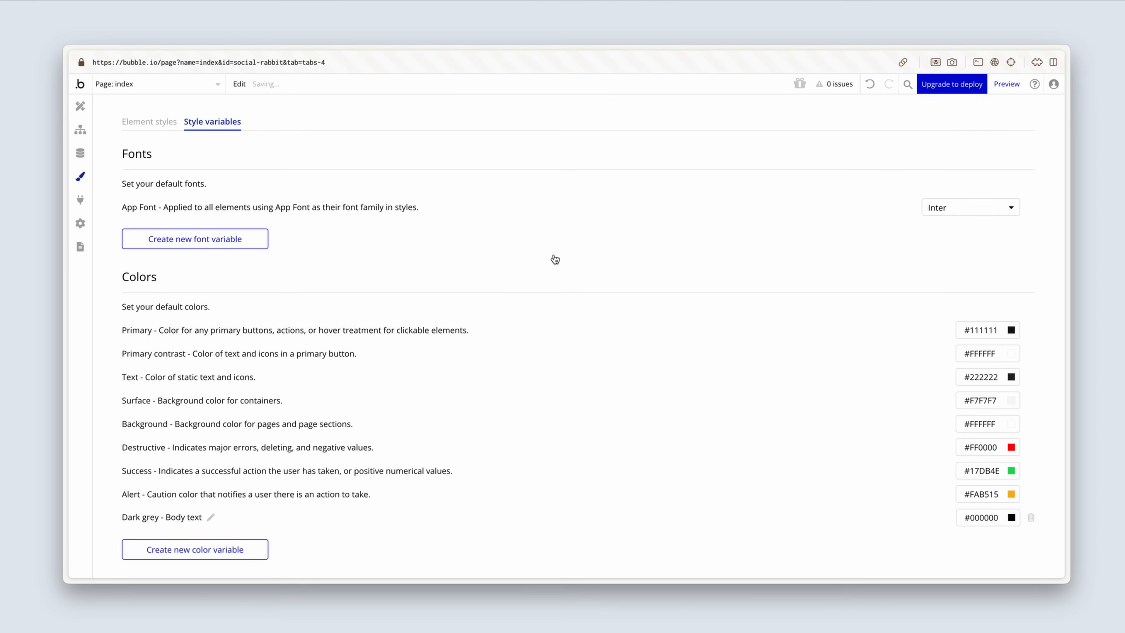
Step: Create another color variable named "Light grey" with the description "Borders"
{"action": "left_click", "coordinate": [260, 552]}
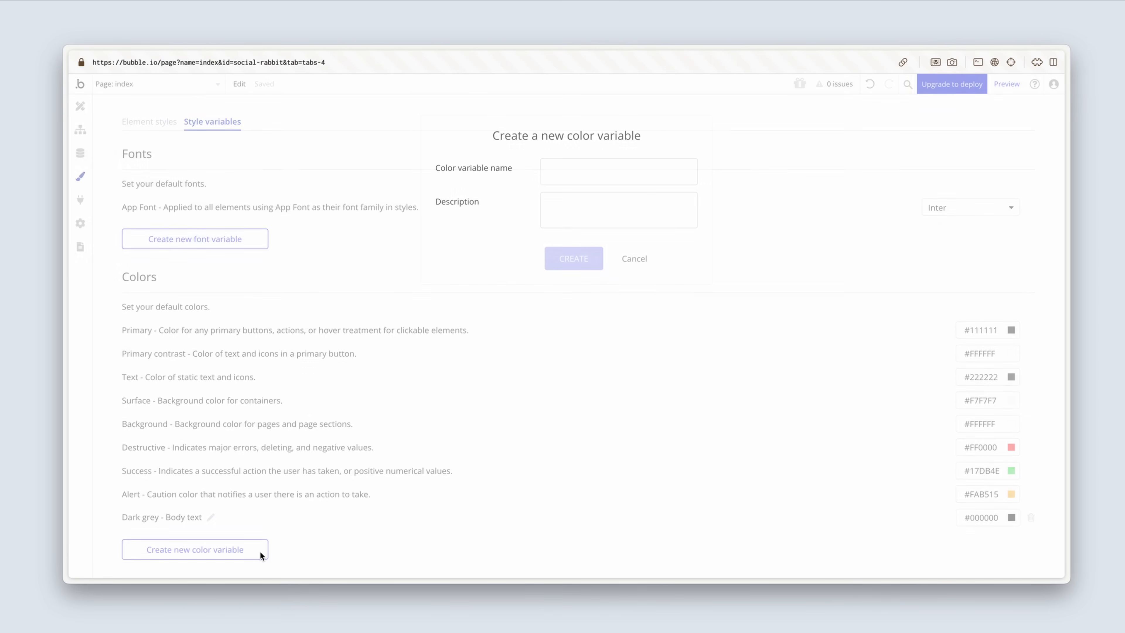
{"action": "left_click", "coordinate": [555, 166]}
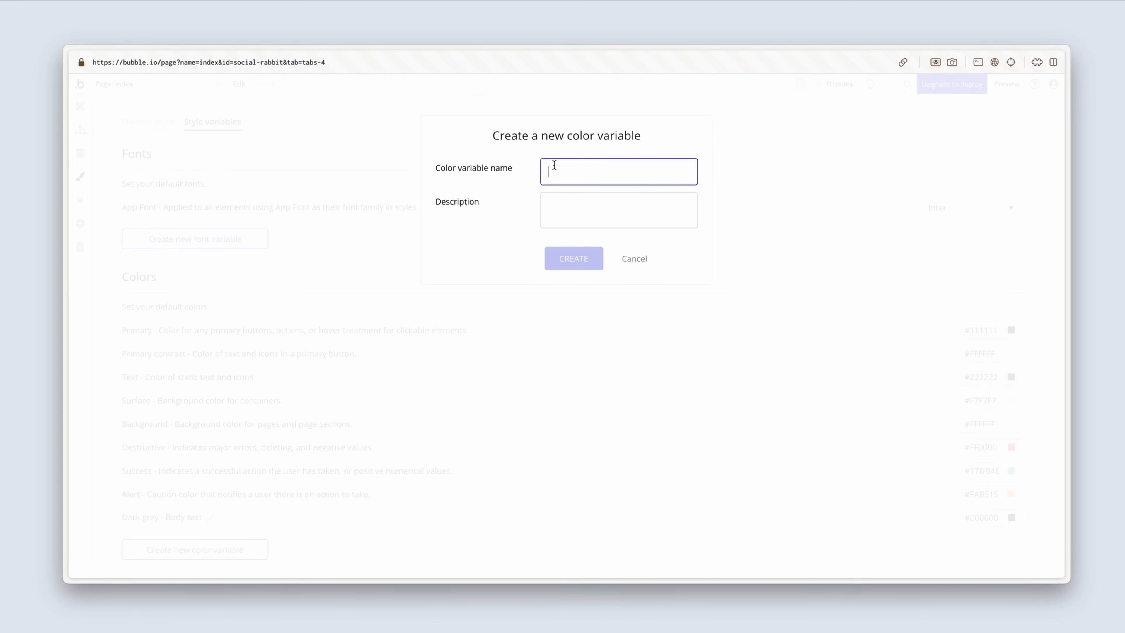
{"action": "type", "text": "Ligh"}
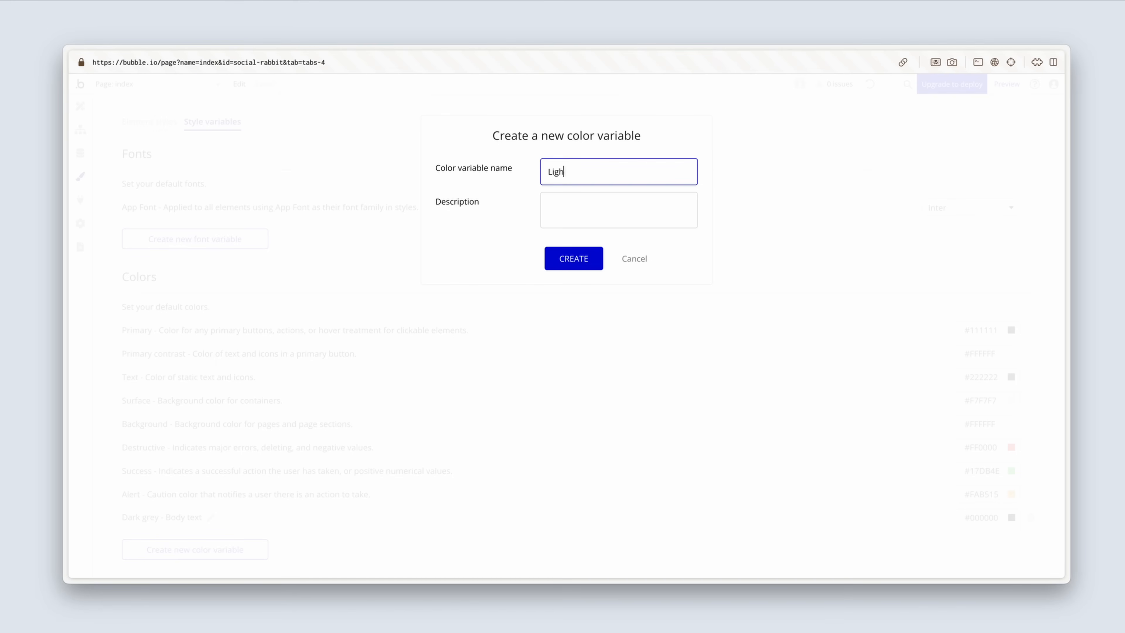
{"action": "type", "text": "t grey"}
{"action": "left_click", "coordinate": [580, 207]}
{"action": "type", "text": "B"}
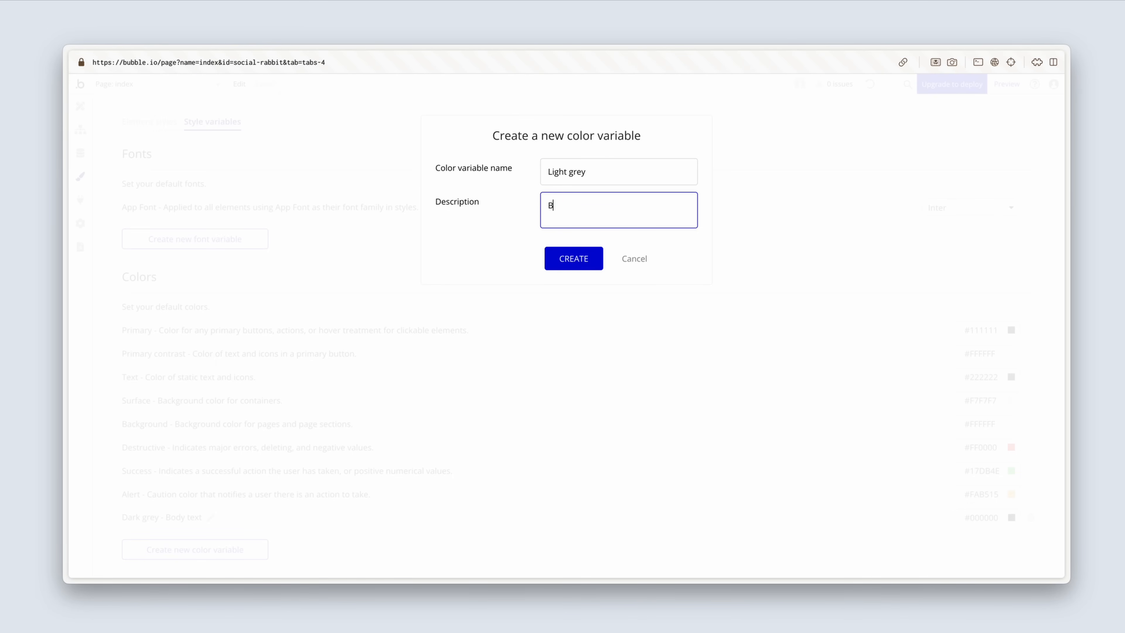
{"action": "type", "text": "orders"}
{"action": "left_click", "coordinate": [551, 259]}
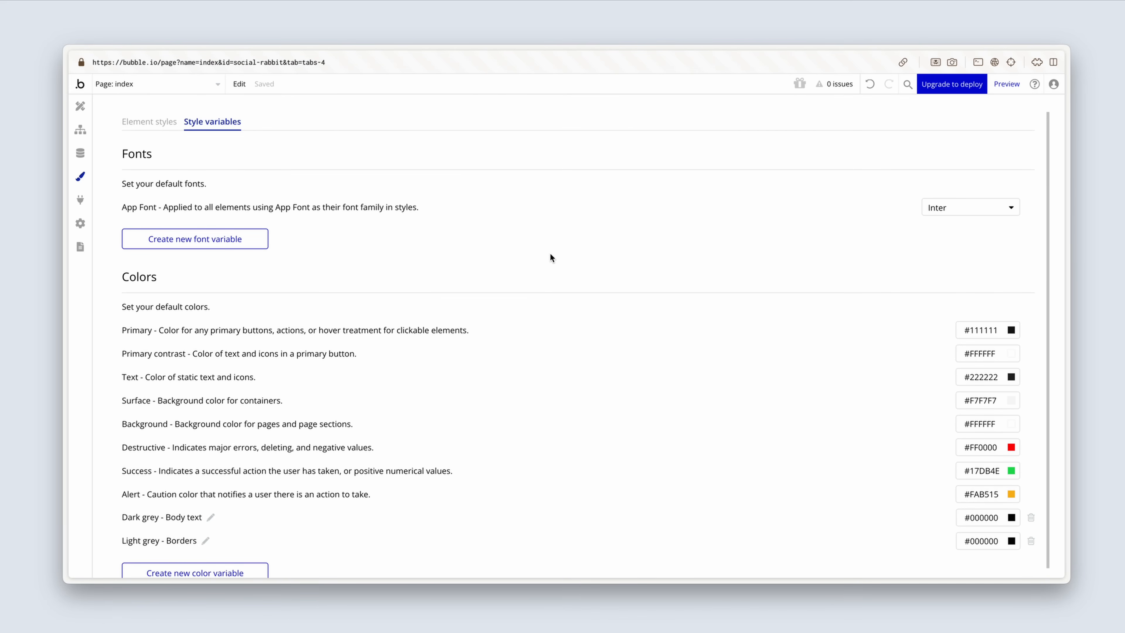
Step: Set the font size of the Primary Button element style to 16px
{"action": "left_click", "coordinate": [152, 124]}
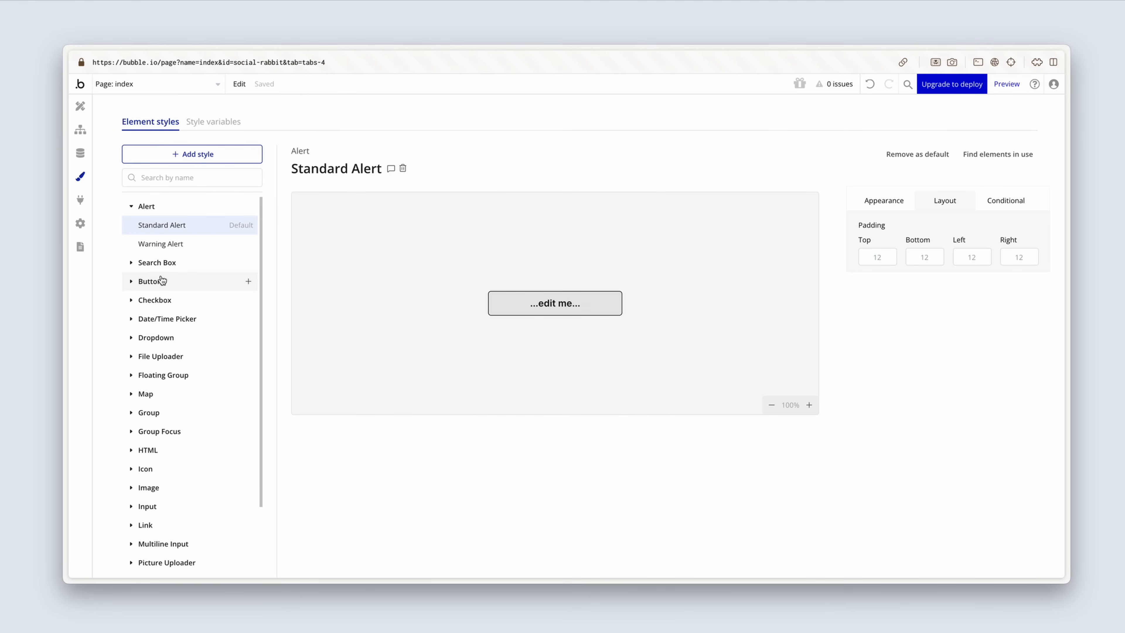
{"action": "scroll", "coordinate": [161, 279], "scroll_direction": "down", "scroll_amount": 1}
{"action": "left_click", "coordinate": [131, 261]}
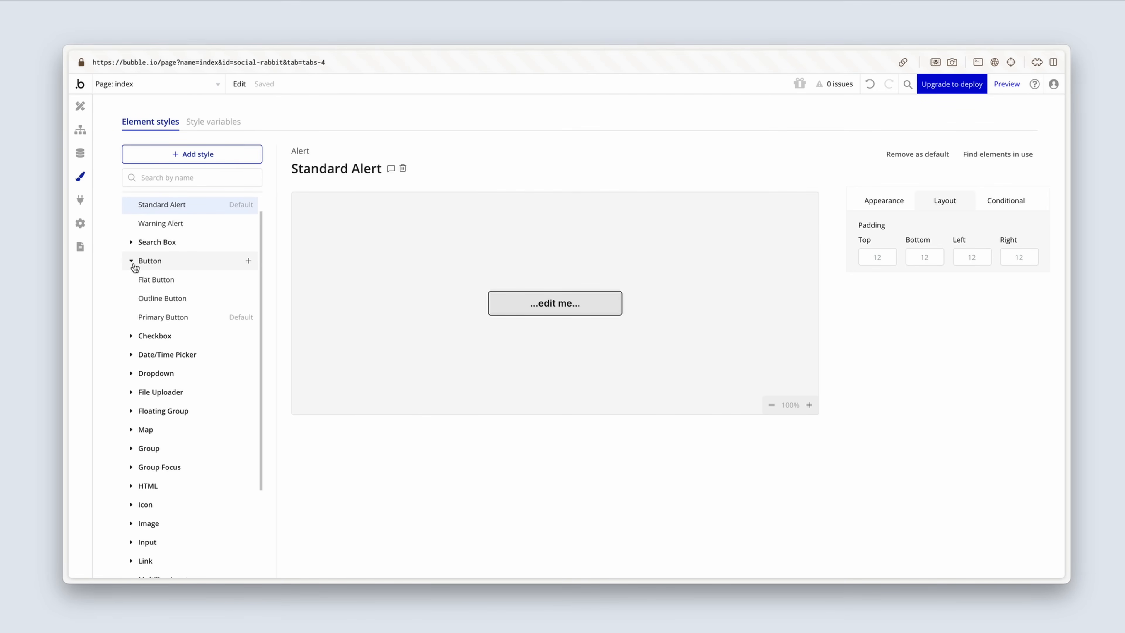
{"action": "left_click", "coordinate": [157, 317]}
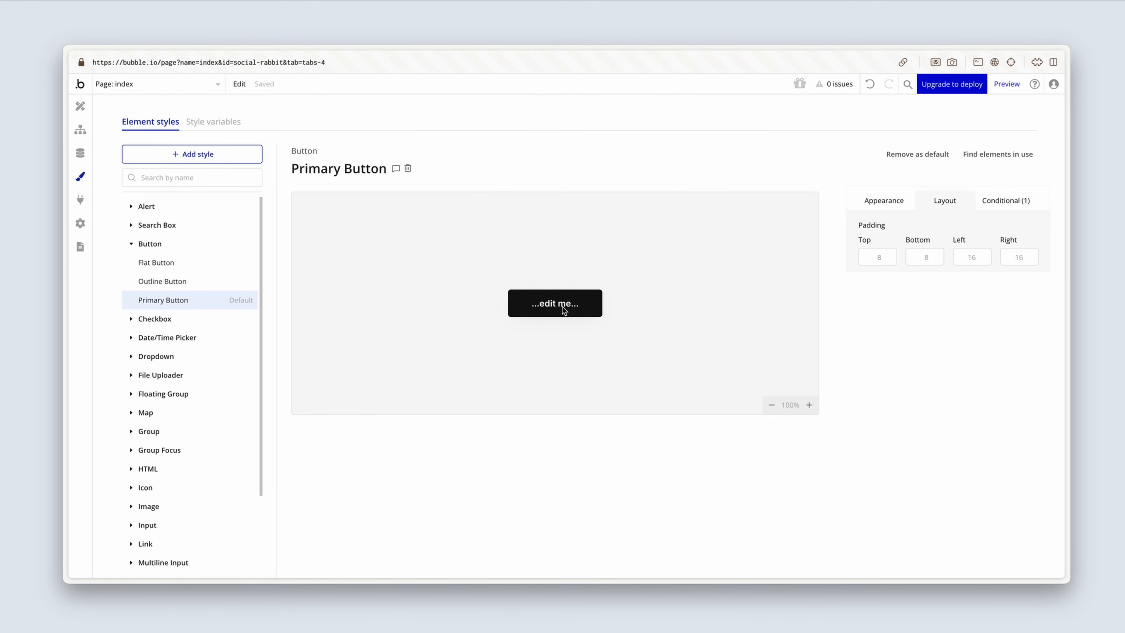
{"action": "left_click", "coordinate": [877, 201]}
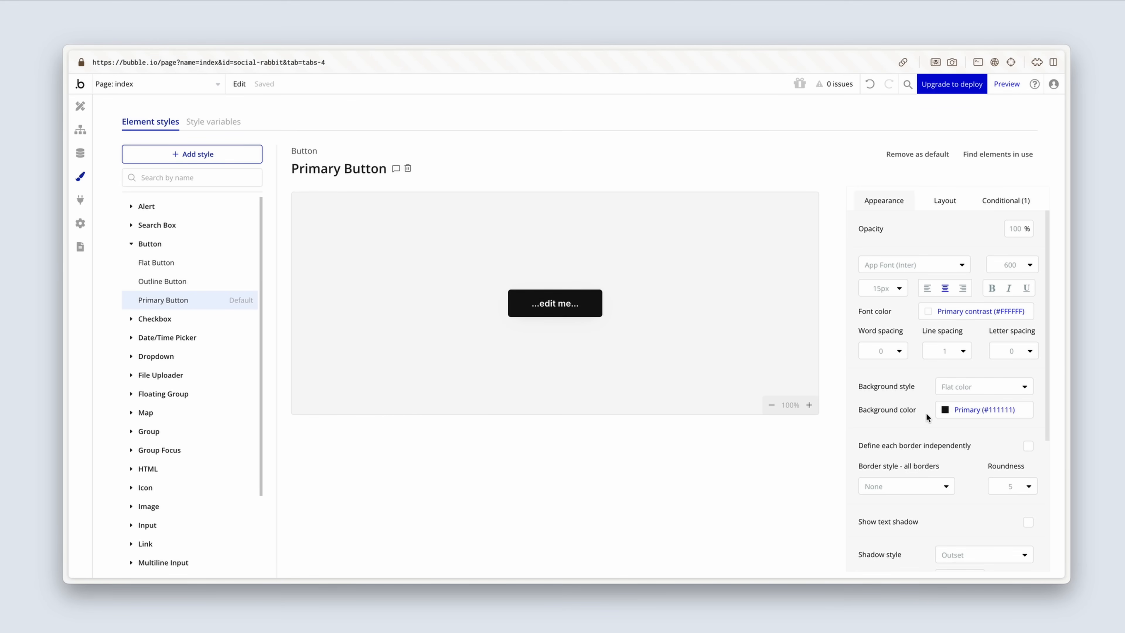
{"action": "left_click", "coordinate": [894, 296]}
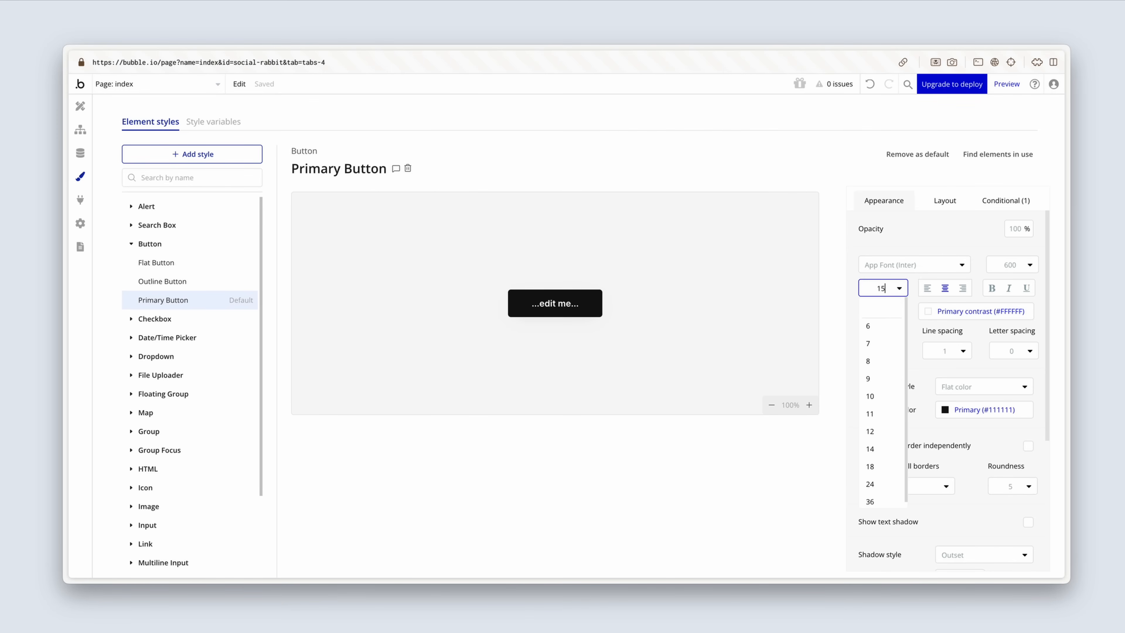
{"action": "left_click", "coordinate": [932, 245]}
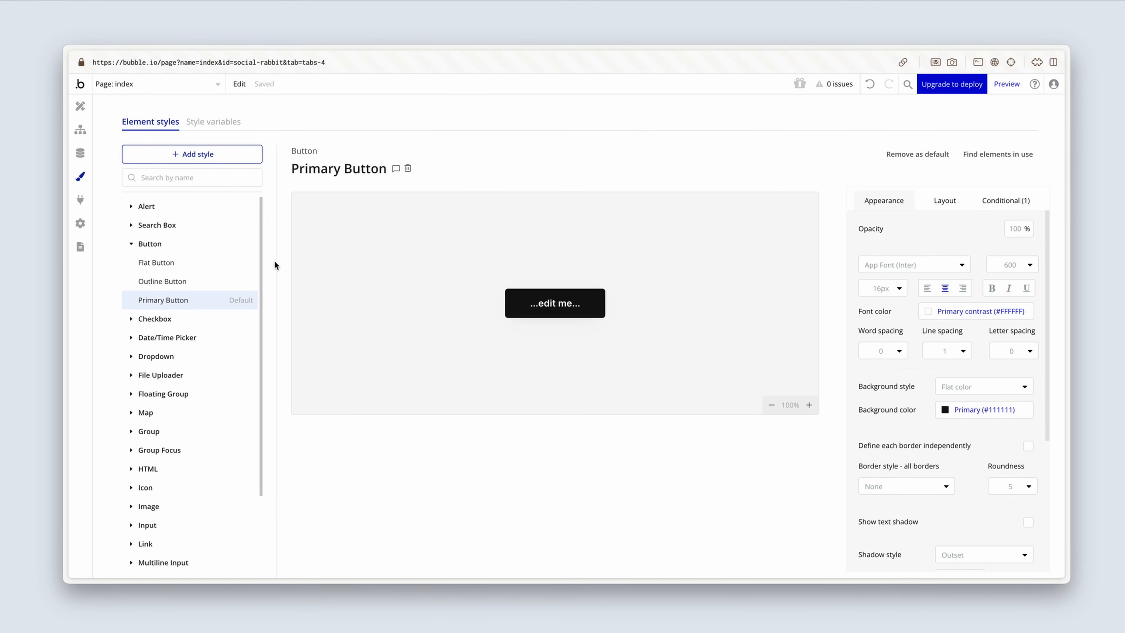
Step: Set the font weight of the Standard Input element style to 500 (Medium)
{"action": "left_click", "coordinate": [131, 244]}
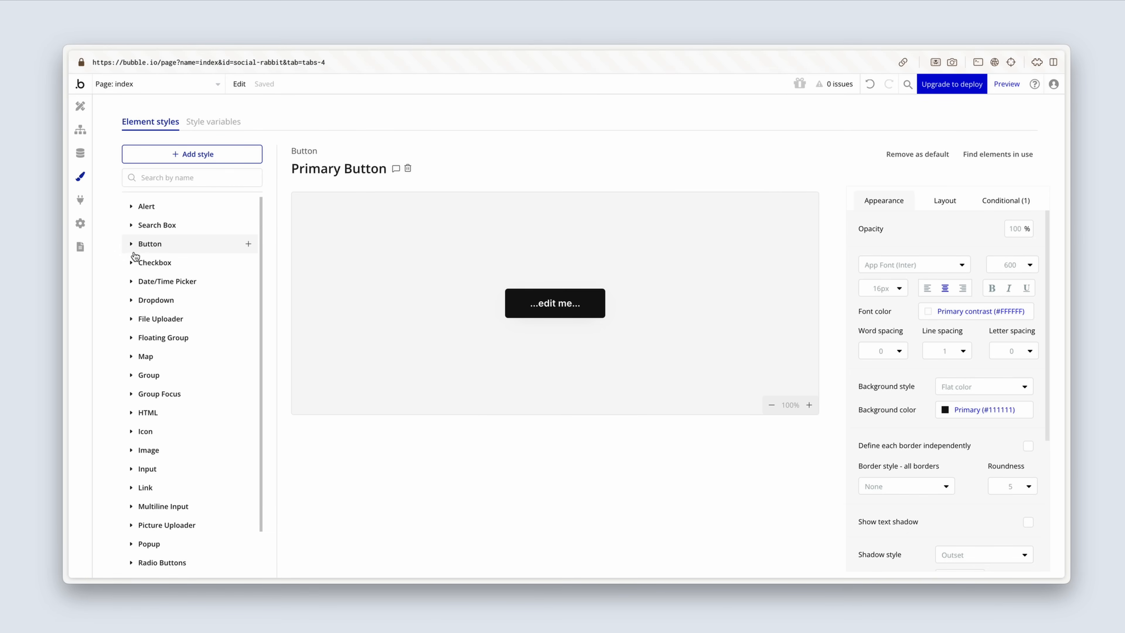
{"action": "scroll", "coordinate": [143, 310], "scroll_direction": "down", "scroll_amount": 2}
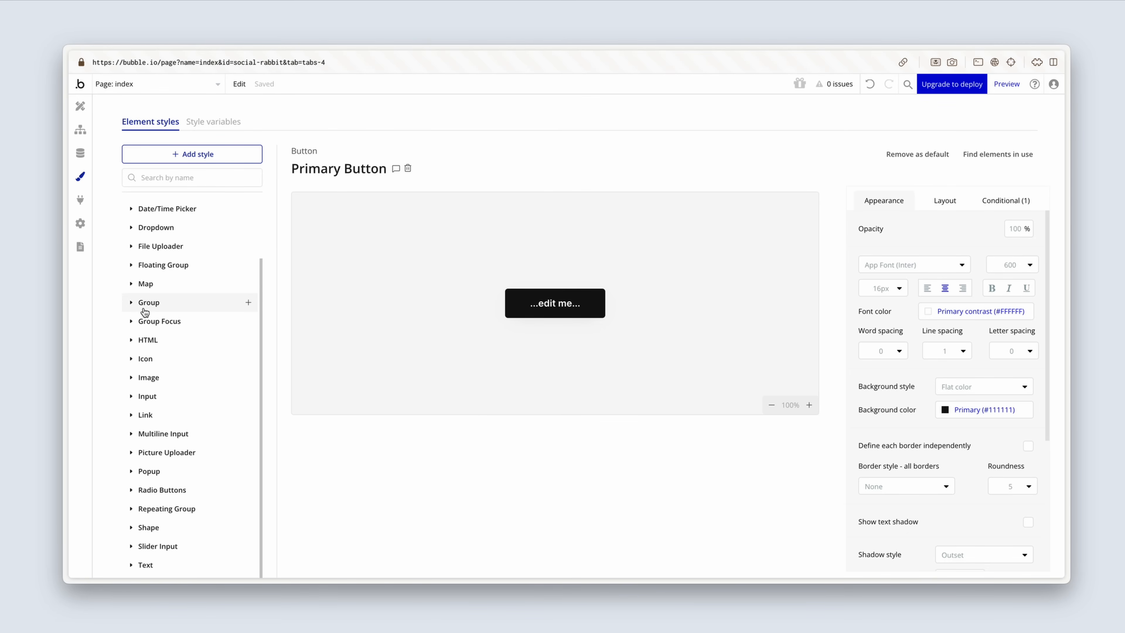
{"action": "left_click", "coordinate": [149, 398]}
{"action": "left_click", "coordinate": [163, 415]}
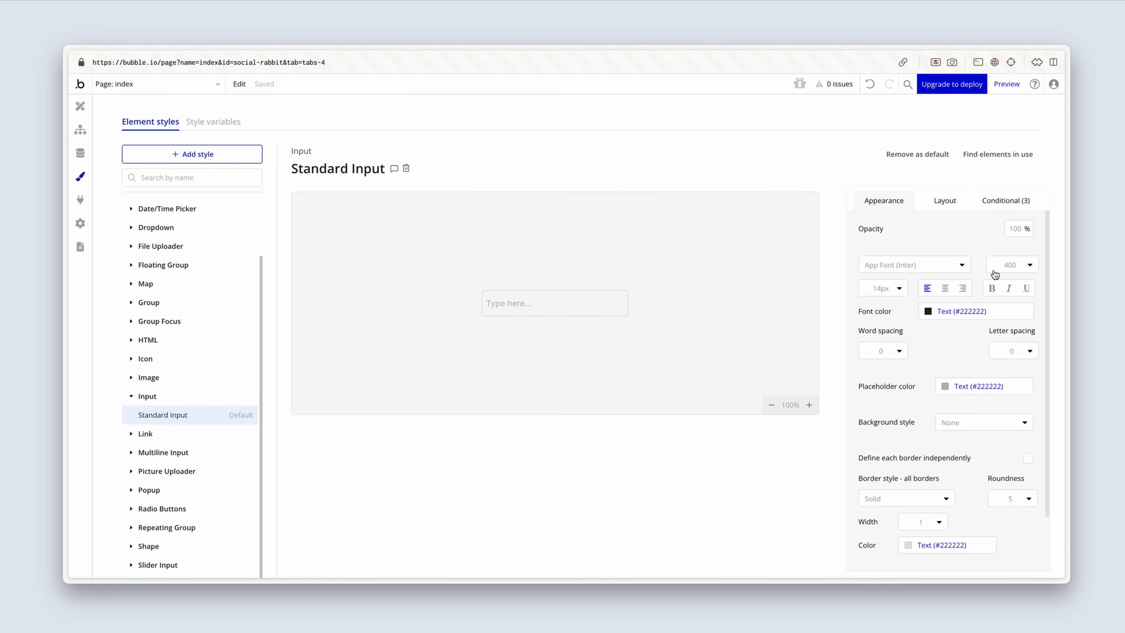
{"action": "left_click", "coordinate": [1009, 265]}
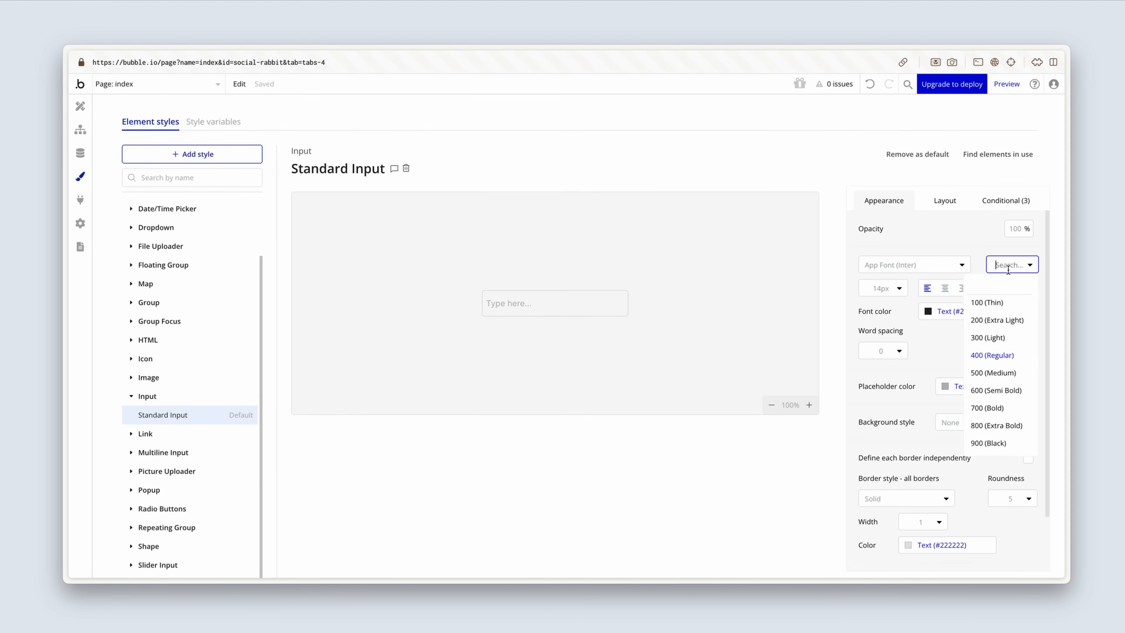
{"action": "left_click", "coordinate": [1019, 373]}
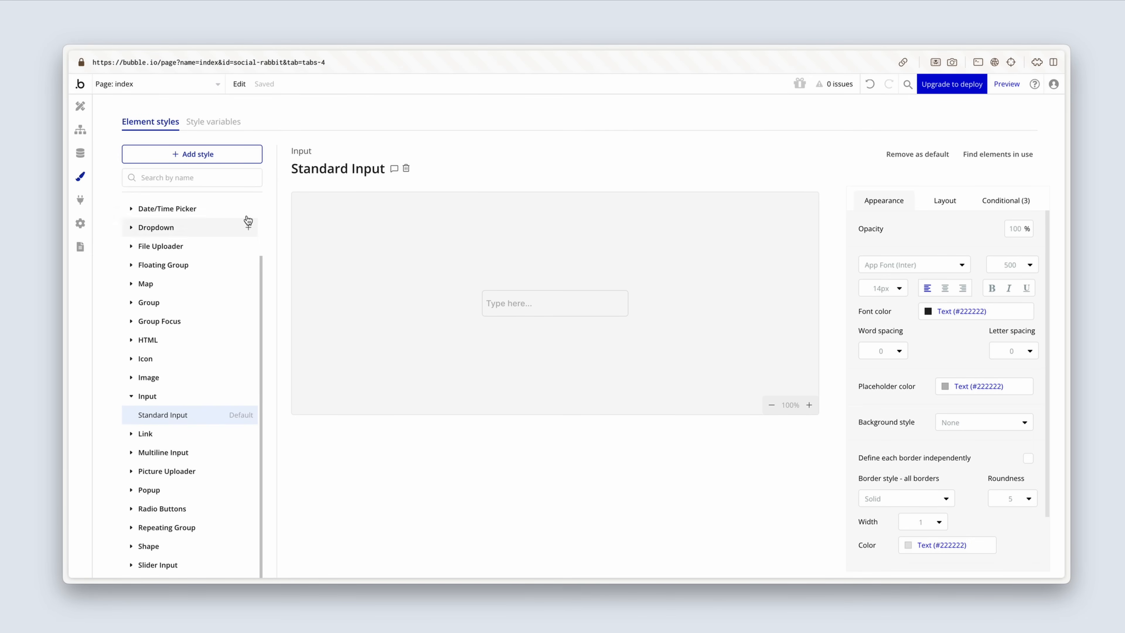
Step: Set the Dark grey color variable, used for body text, to #444444
{"action": "left_click", "coordinate": [226, 126]}
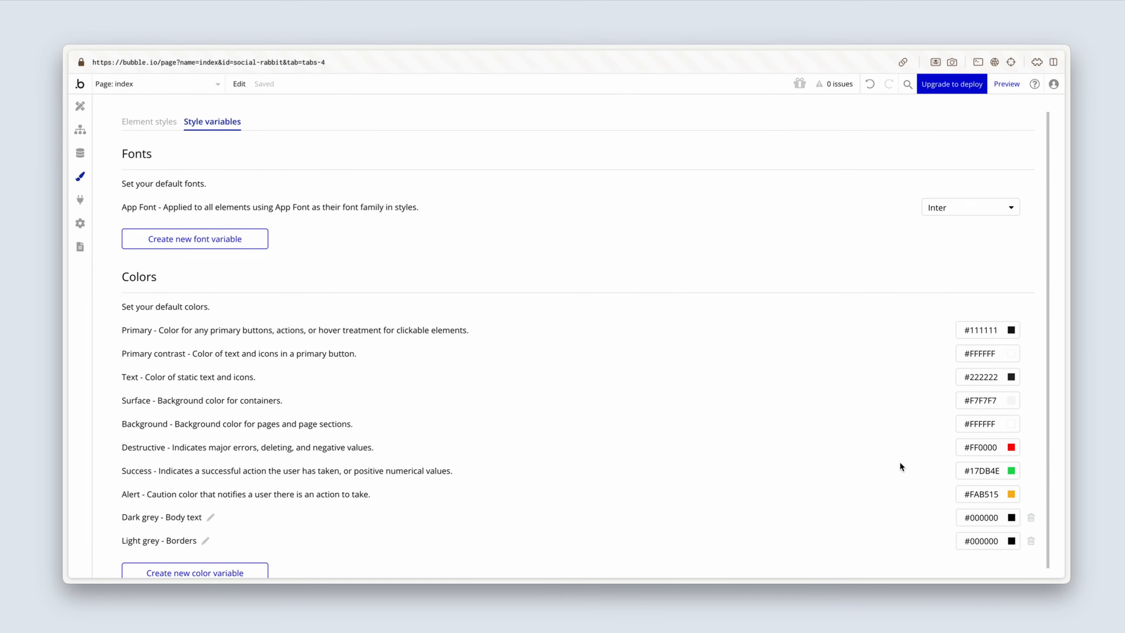
{"action": "left_click", "coordinate": [1002, 517]}
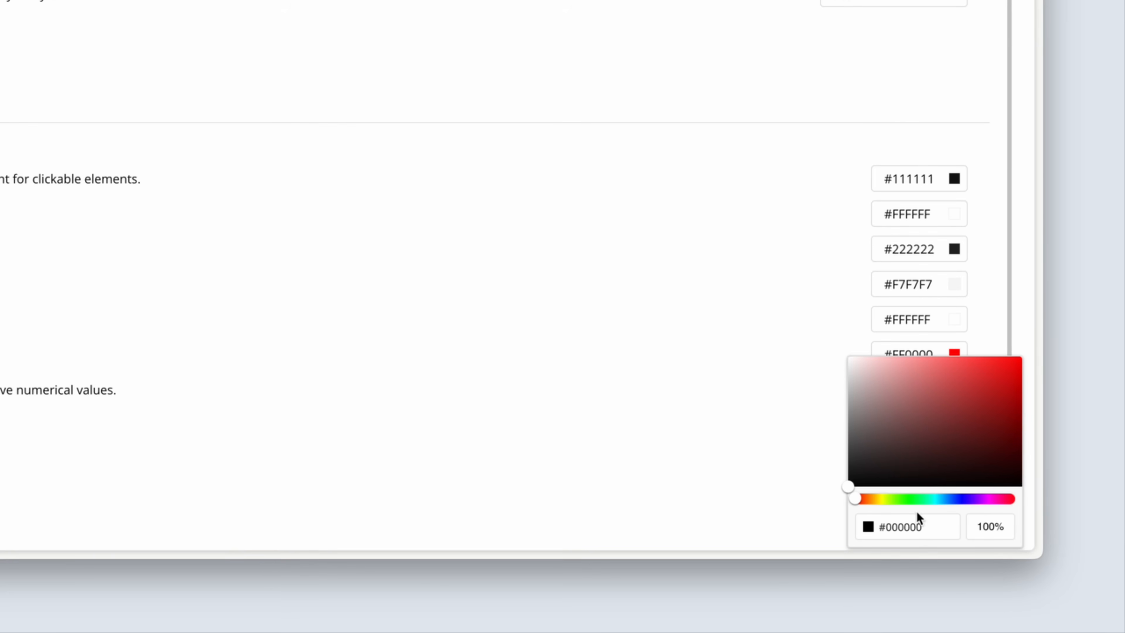
{"action": "left_click", "coordinate": [931, 532]}
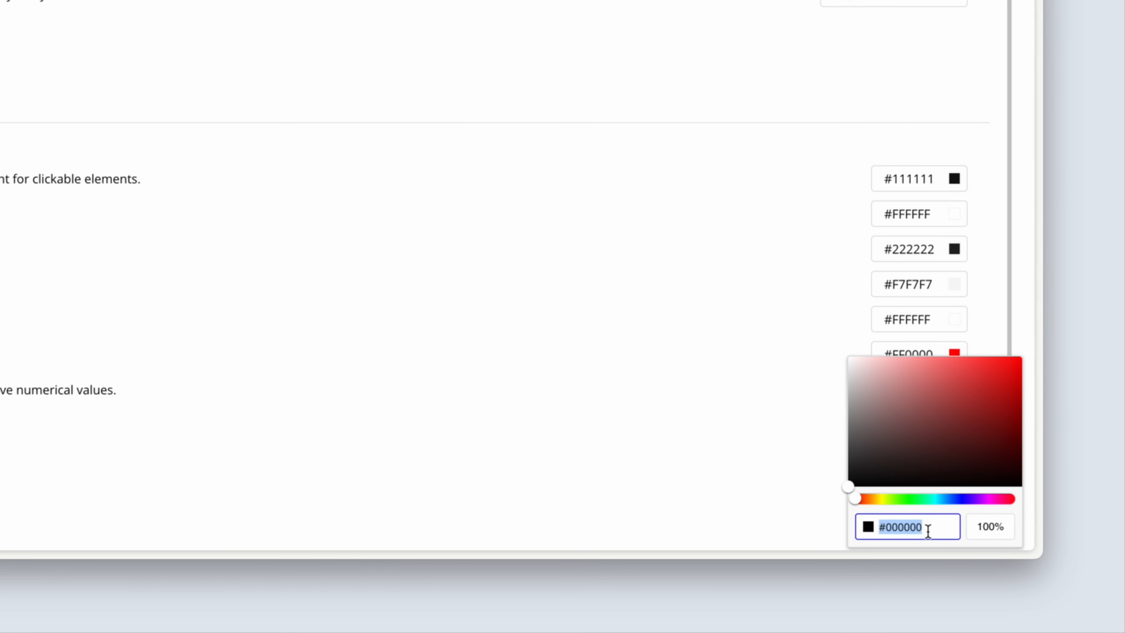
{"action": "type", "text": "444444"}
{"action": "left_click", "coordinate": [782, 507]}
Step: Set the Light grey color variable, used for borders, to #EBEBEB
{"action": "scroll", "coordinate": [787, 507], "scroll_direction": "down", "scroll_amount": 1}
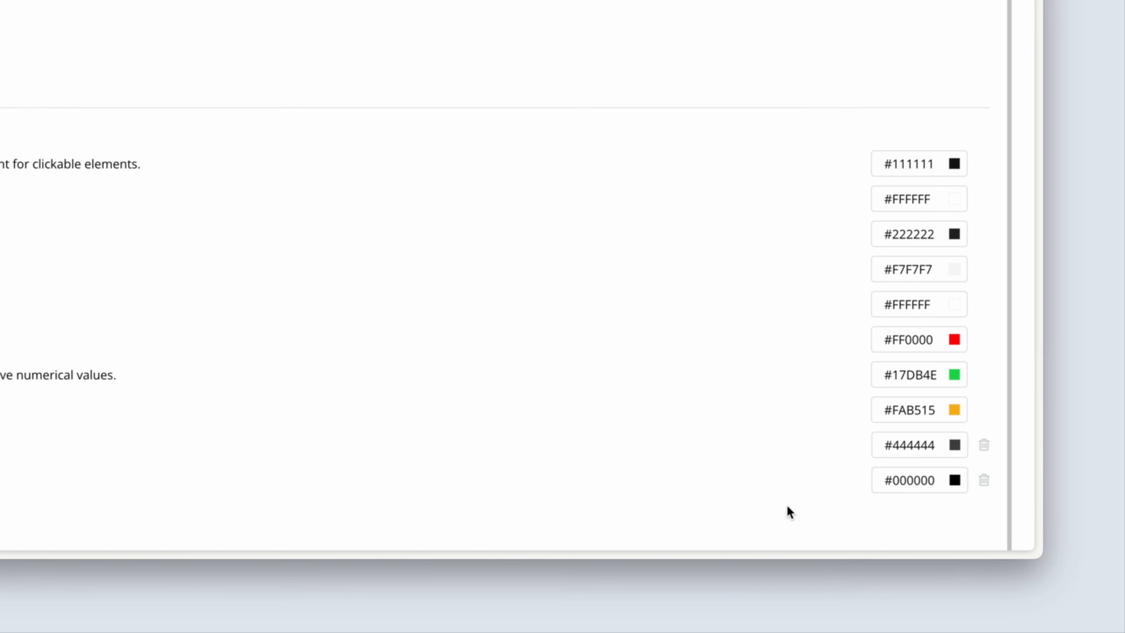
{"action": "left_click", "coordinate": [940, 473]}
{"action": "left_click", "coordinate": [934, 524]}
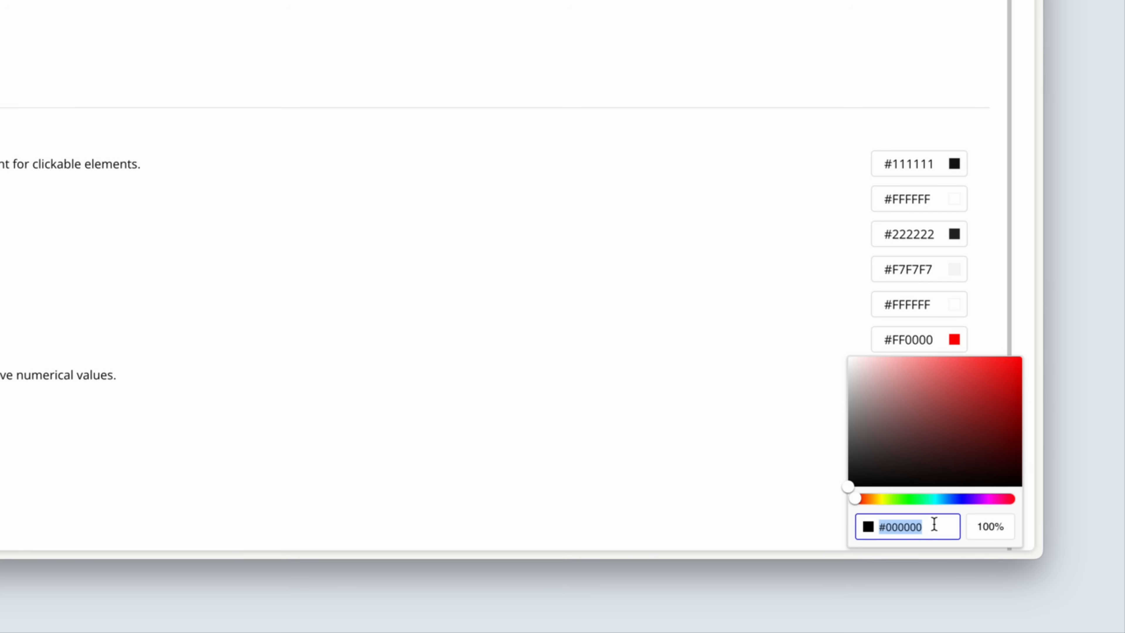
{"action": "type", "text": "EBEBEB"}
{"action": "left_click", "coordinate": [814, 496]}
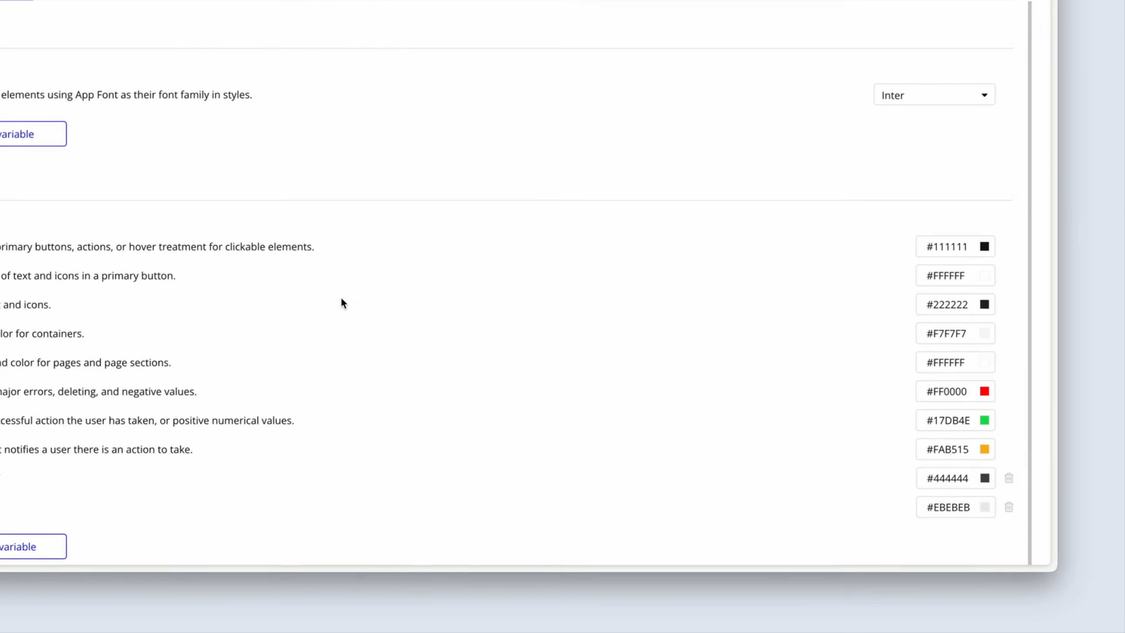
Step: Set the placeholder color of the Standard Input element style to the Dark grey color variable
{"action": "left_click", "coordinate": [140, 118]}
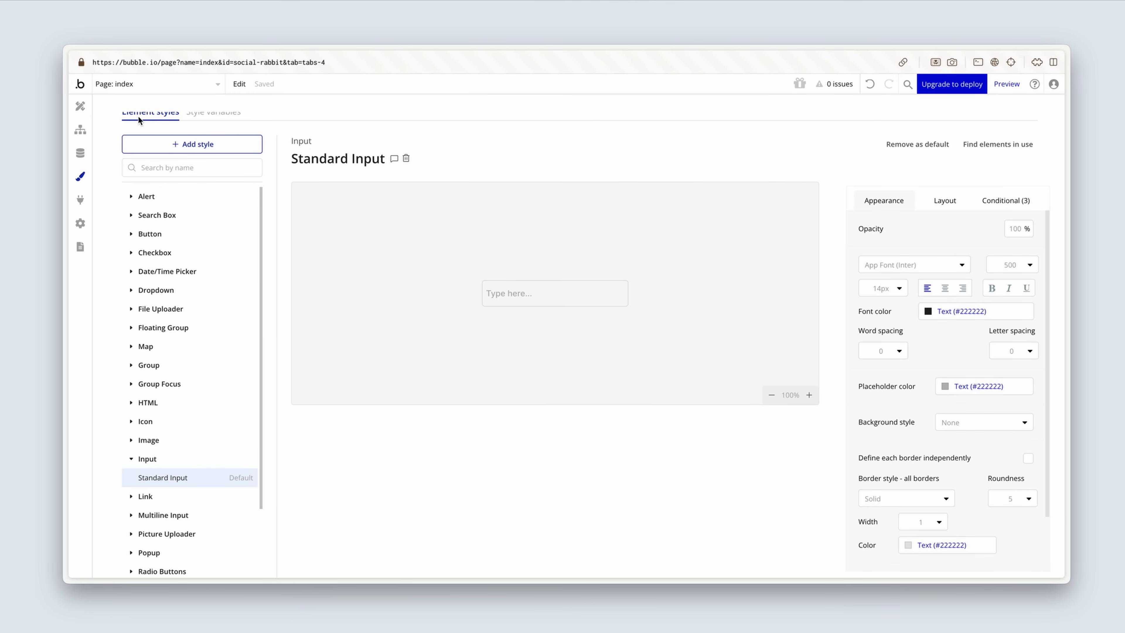
{"action": "mouse_move", "coordinate": [178, 478]}
{"action": "left_click", "coordinate": [945, 386]}
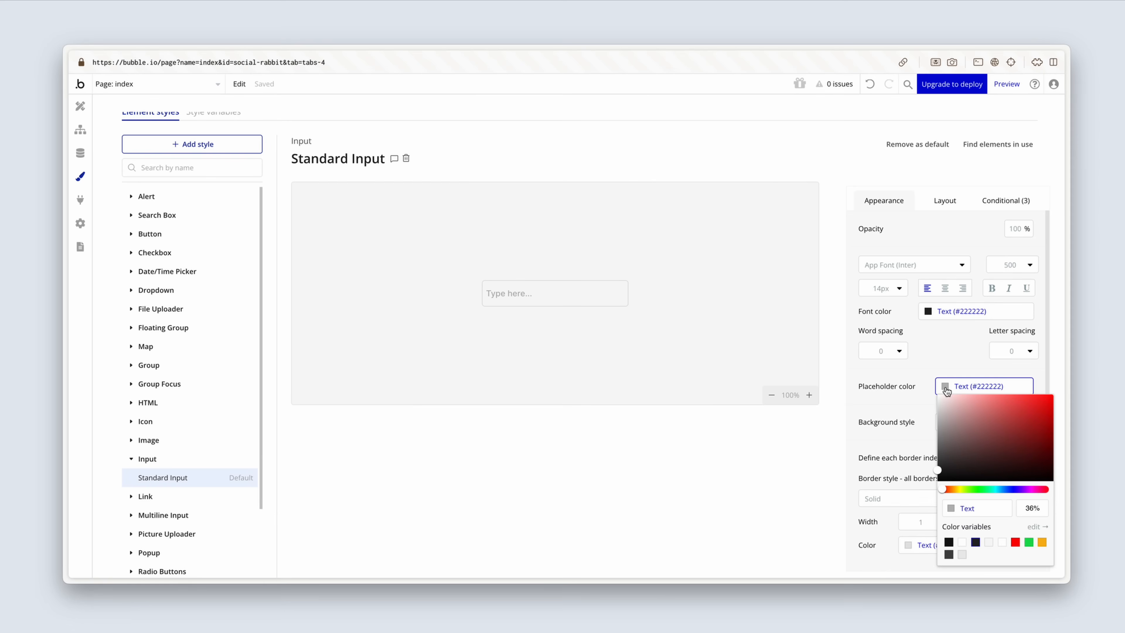
{"action": "left_click", "coordinate": [949, 554]}
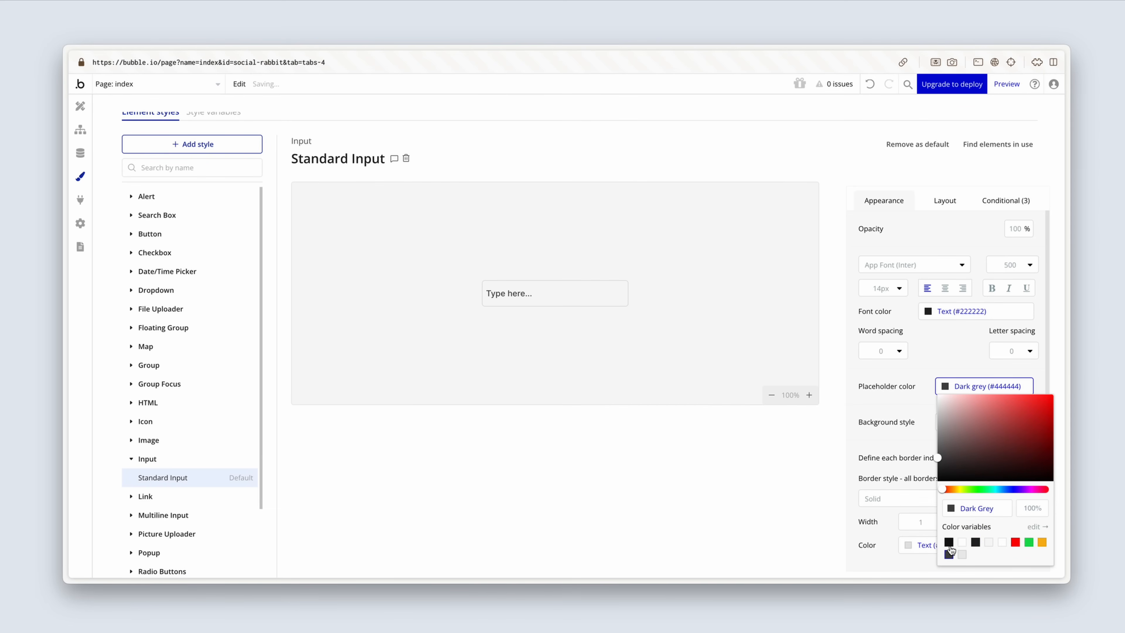
{"action": "left_click", "coordinate": [920, 416]}
Step: Set the border roundness of the Standard Input element style to 0
{"action": "scroll", "coordinate": [917, 412], "scroll_direction": "down", "scroll_amount": 3}
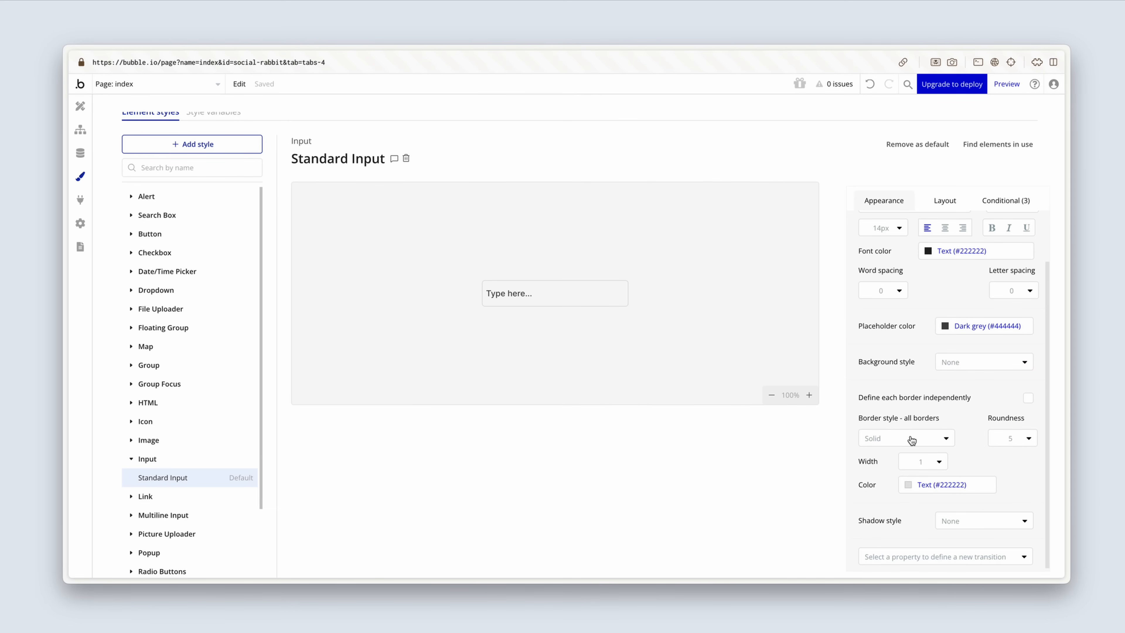
{"action": "left_click", "coordinate": [1026, 442]}
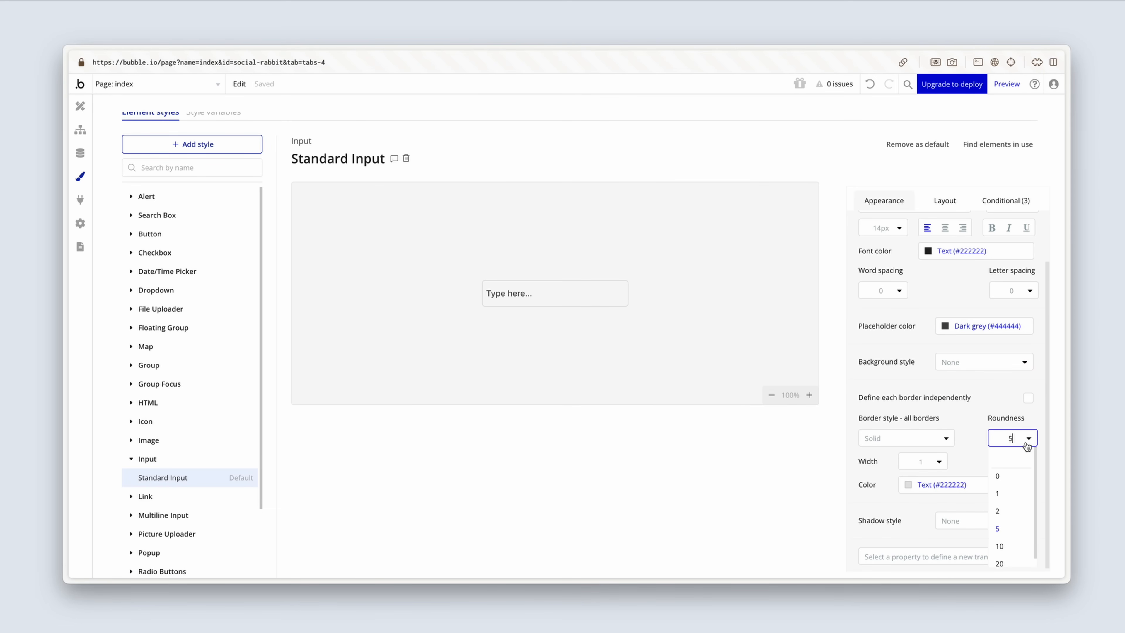
{"action": "key", "text": "BackSpace"}
{"action": "type", "text": "0"}
Step: Set the Standard Input style's border color to the Light grey variable and remove its condition for when the input is hovered
{"action": "left_click", "coordinate": [912, 484]}
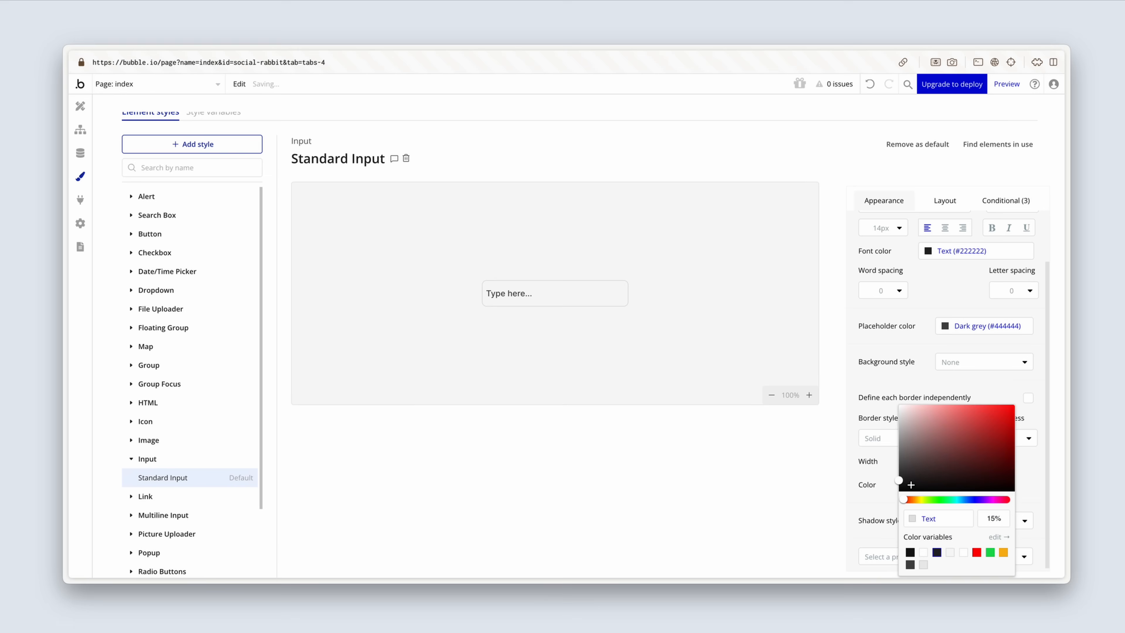
{"action": "left_click", "coordinate": [923, 564]}
{"action": "left_click", "coordinate": [1005, 202]}
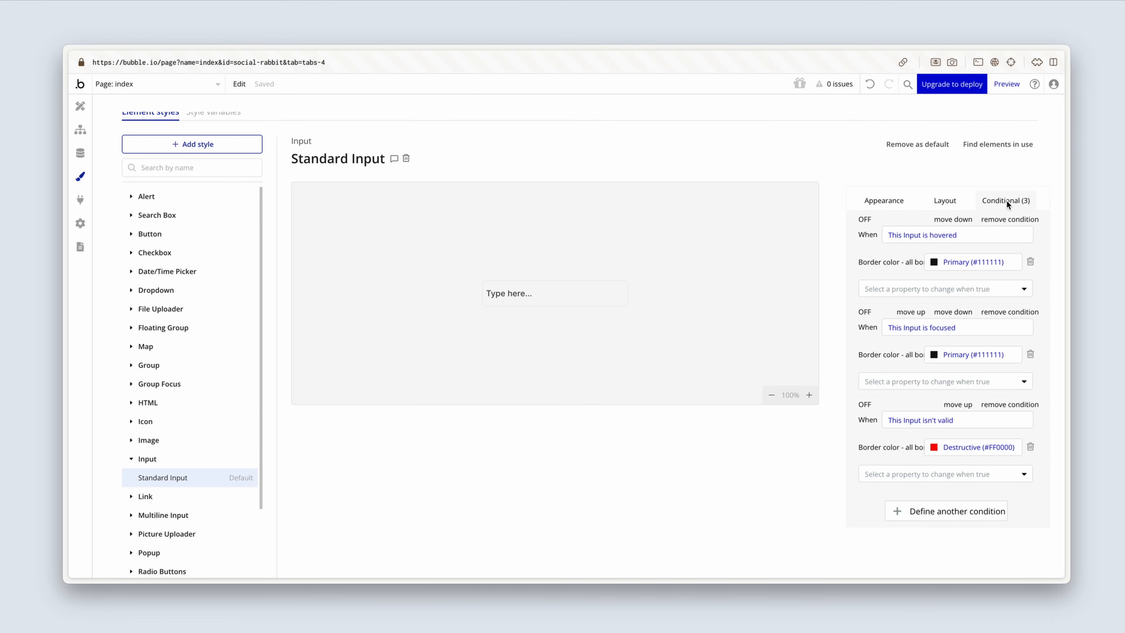
{"action": "left_click", "coordinate": [1004, 220]}
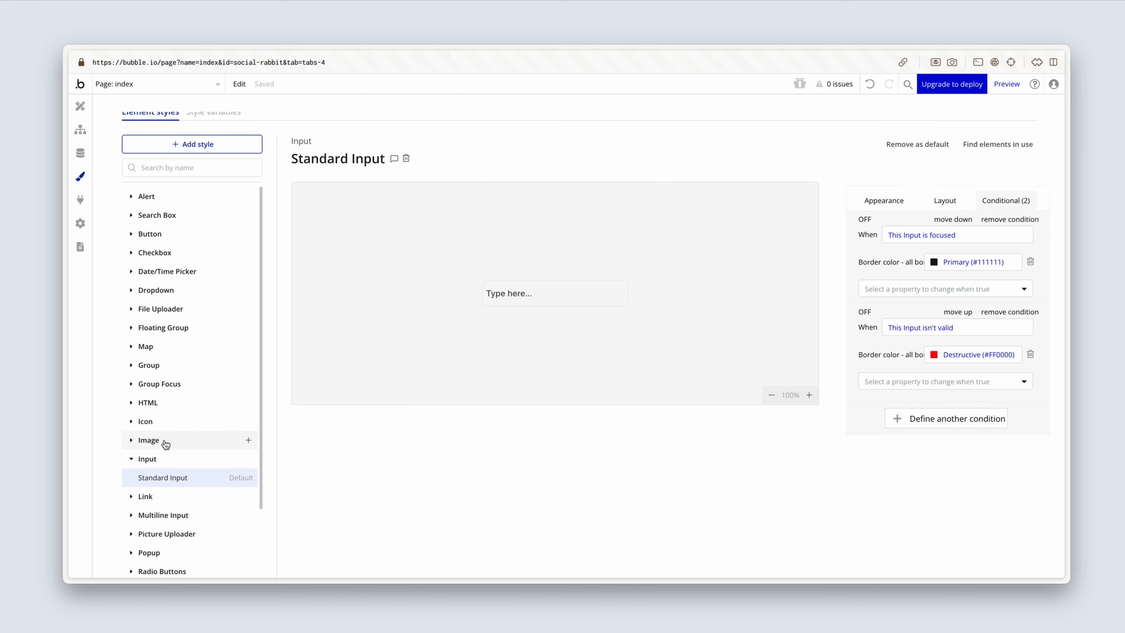
Step: Set the Standard Multiline Input style's font weight to 500 (Medium) and its placeholder color to the Dark grey variable
{"action": "left_click", "coordinate": [135, 459]}
{"action": "left_click", "coordinate": [133, 497]}
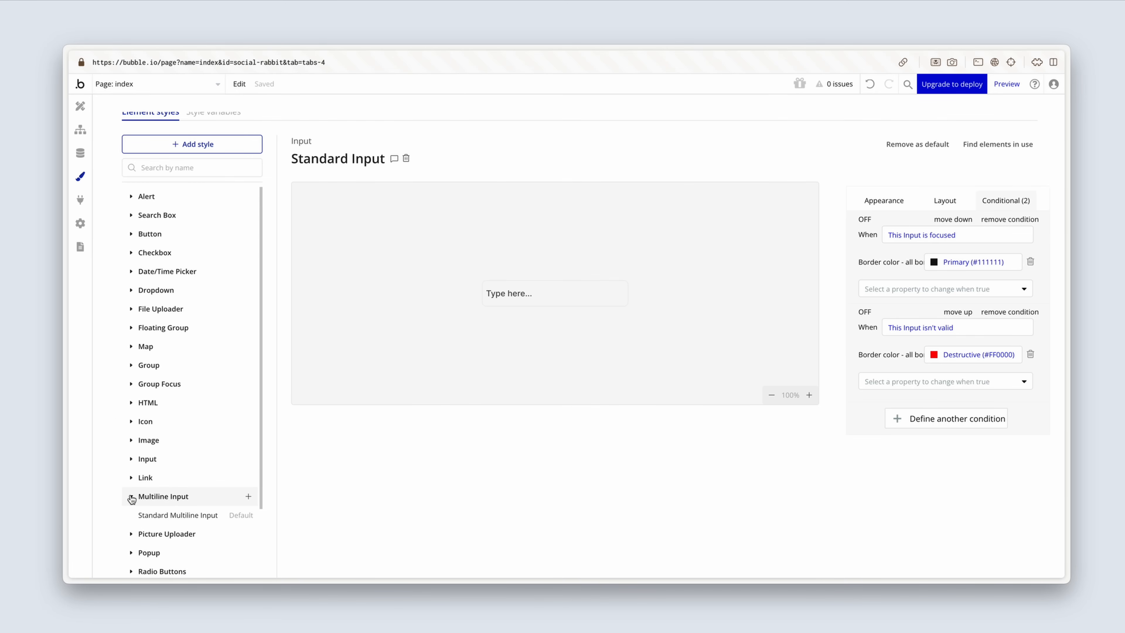
{"action": "scroll", "coordinate": [138, 492], "scroll_direction": "down", "scroll_amount": 2}
{"action": "left_click", "coordinate": [175, 446]}
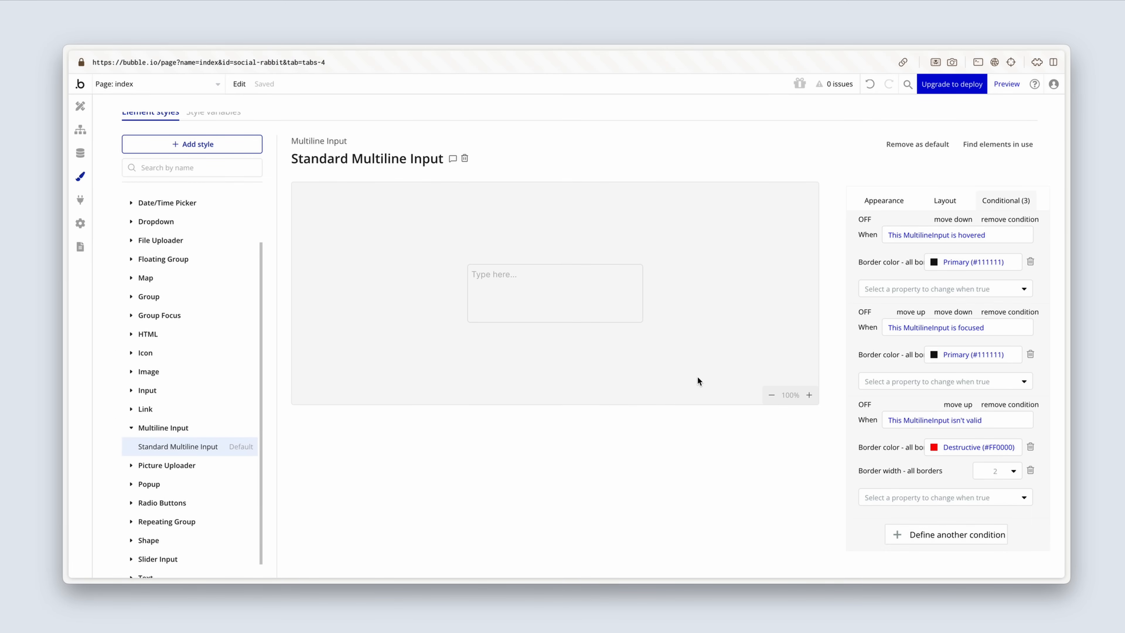
{"action": "left_click", "coordinate": [878, 202]}
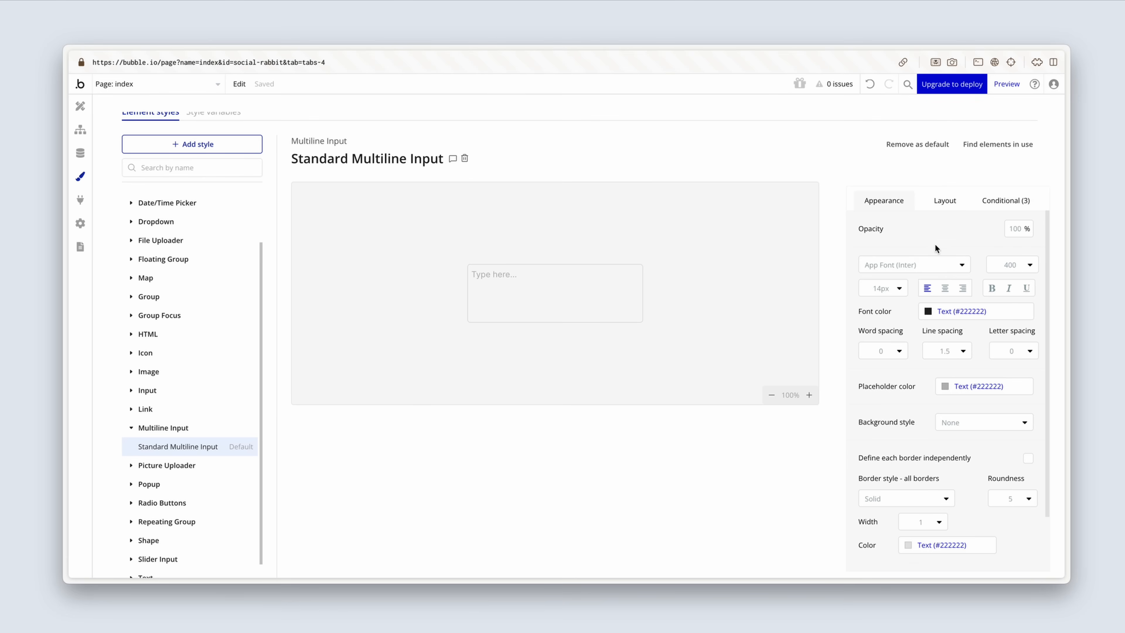
{"action": "left_click", "coordinate": [992, 264]}
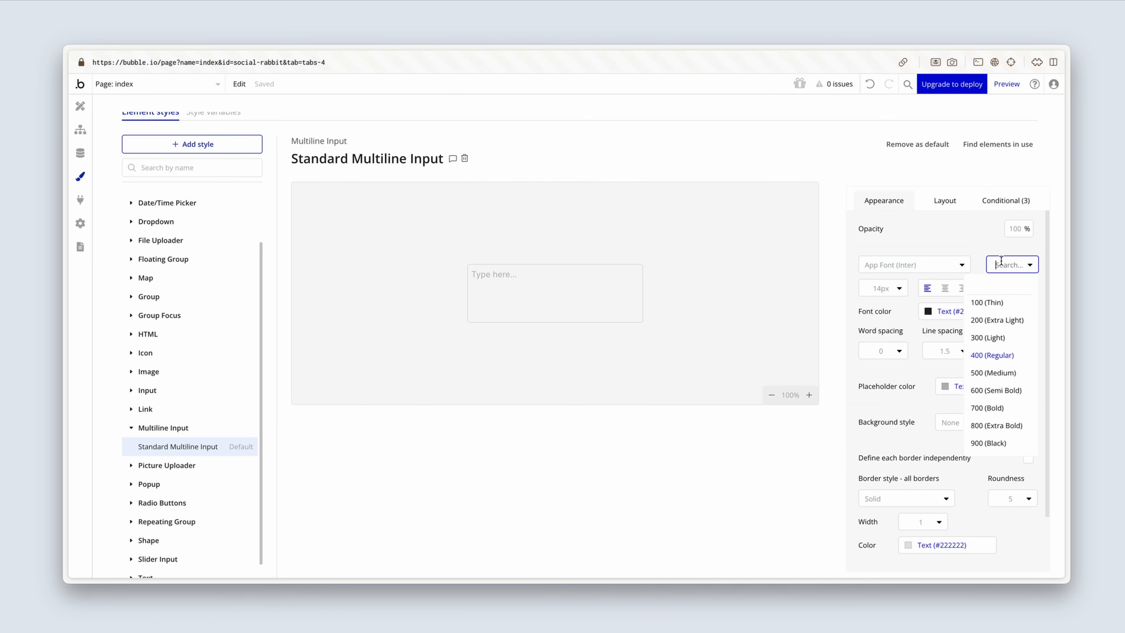
{"action": "left_click", "coordinate": [1013, 372]}
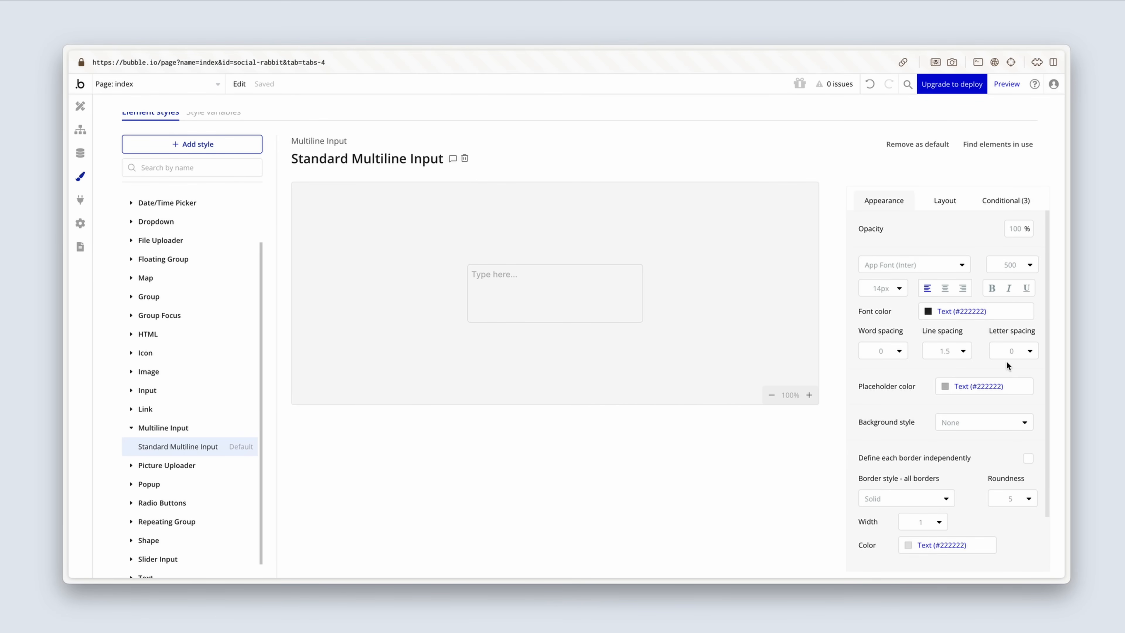
{"action": "left_click", "coordinate": [948, 388]}
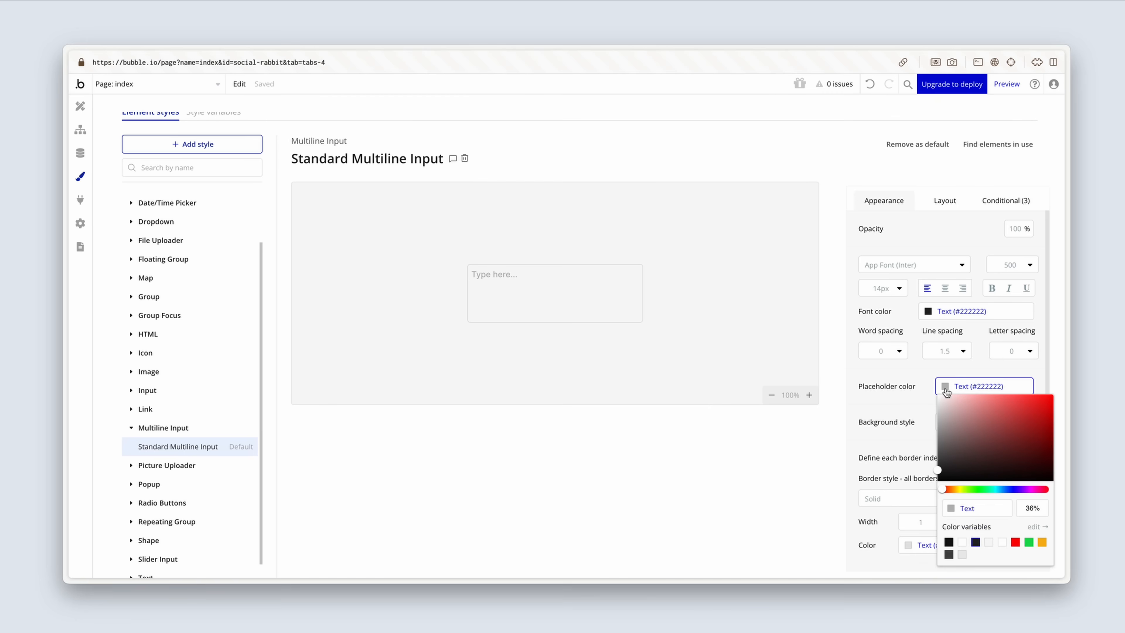
{"action": "left_click", "coordinate": [949, 555]}
Step: Set the Standard Multiline Input style's border roundness to 8 and its border color to the Light grey variable
{"action": "left_click", "coordinate": [909, 437]}
{"action": "scroll", "coordinate": [909, 437], "scroll_direction": "down", "scroll_amount": 2}
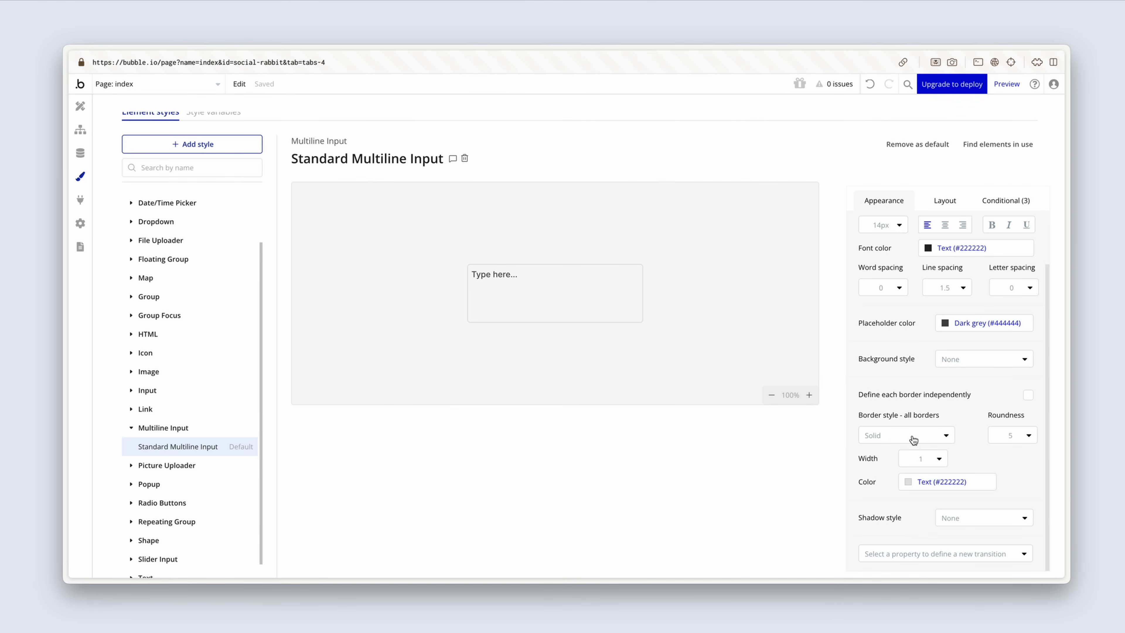
{"action": "left_click", "coordinate": [1018, 436]}
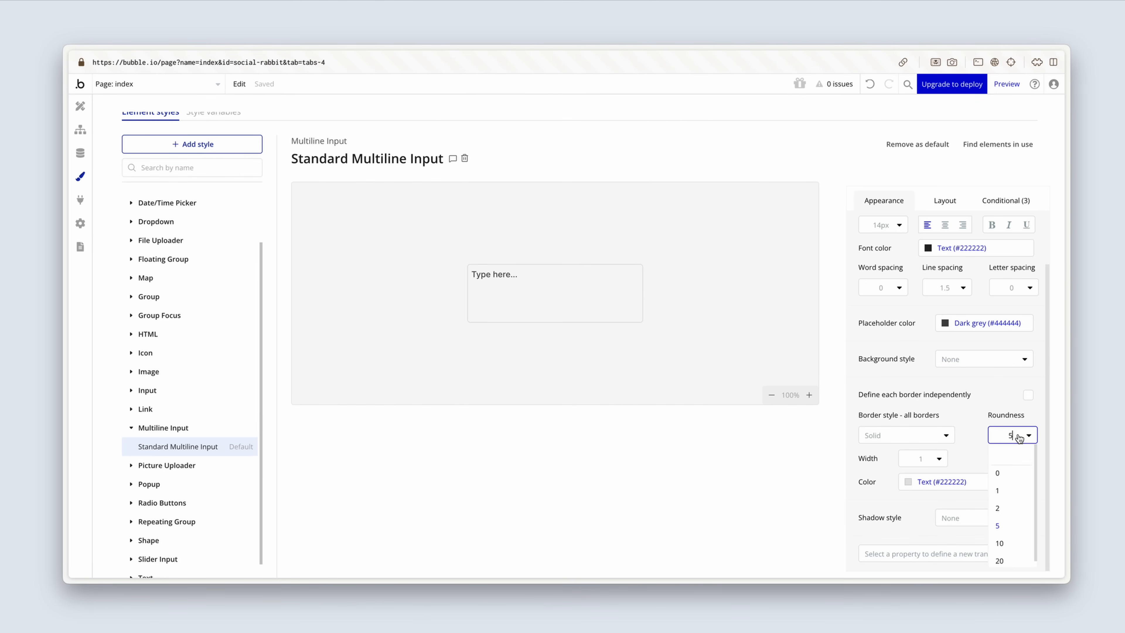
{"action": "key", "text": "BackSpace"}
{"action": "type", "text": "8"}
{"action": "key", "text": "Return"}
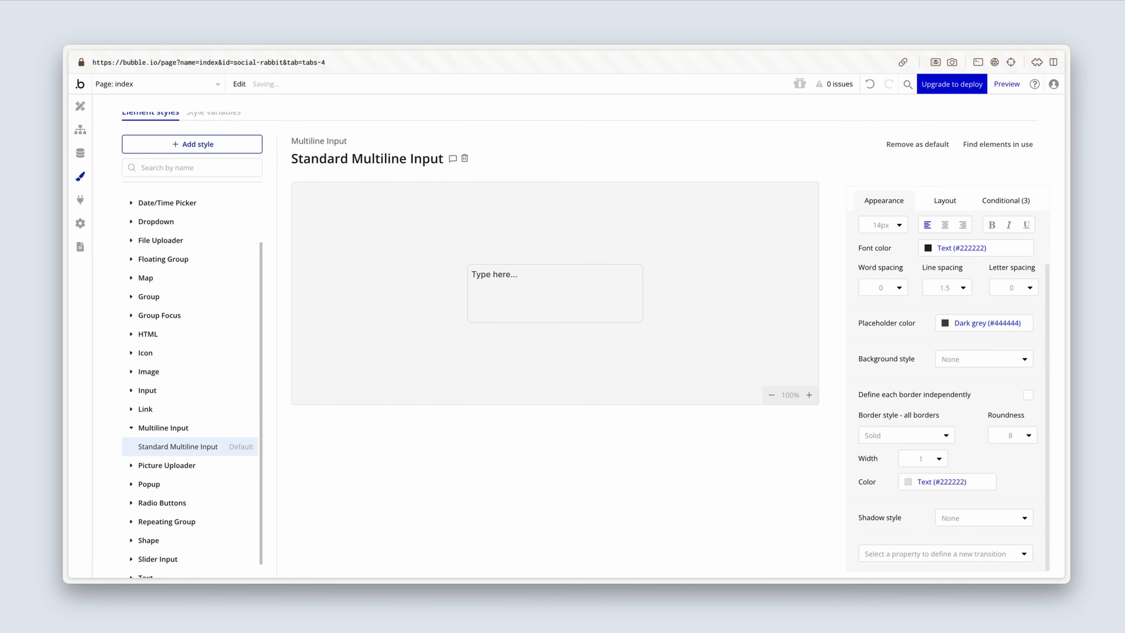
{"action": "left_click", "coordinate": [909, 482]}
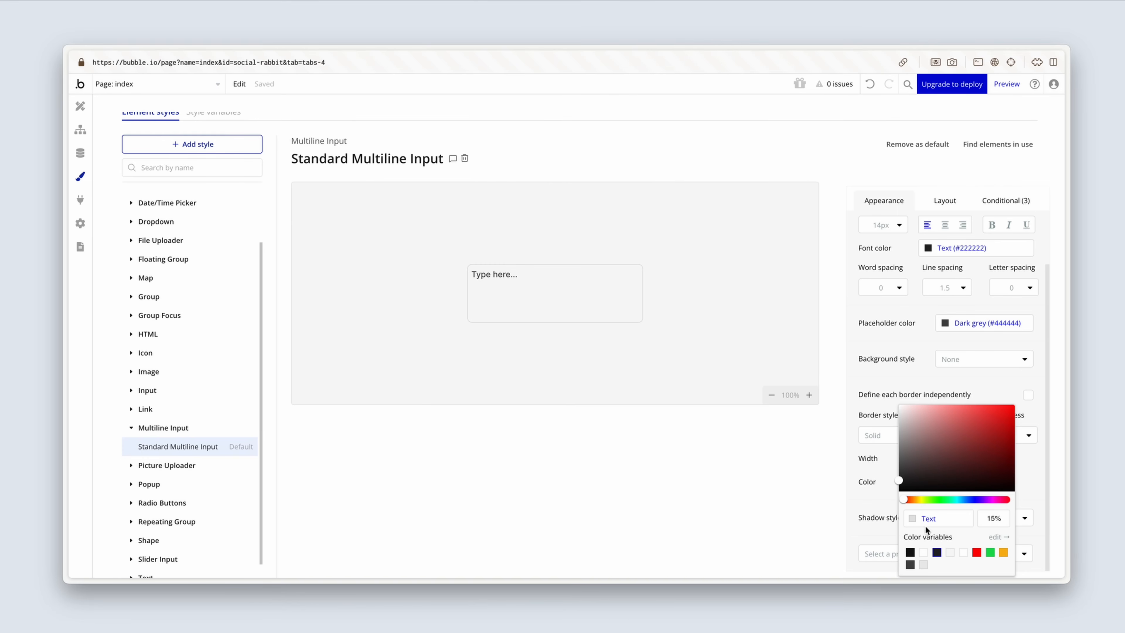
{"action": "left_click", "coordinate": [924, 565]}
{"action": "left_click", "coordinate": [881, 504]}
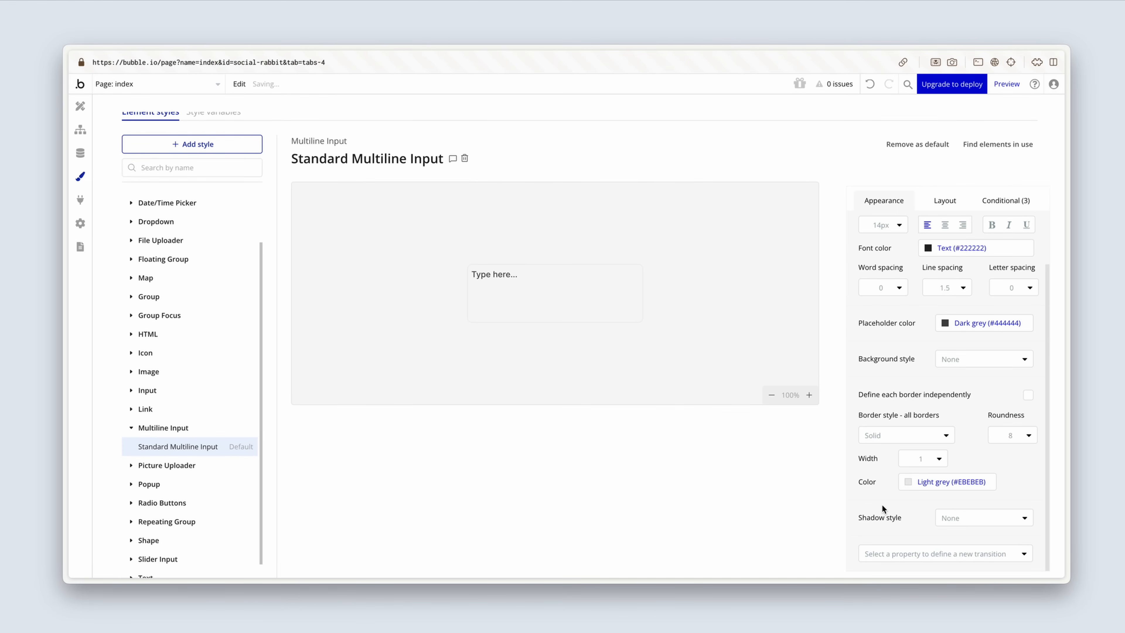
Step: Remove the Standard Multiline Input style's condition for when the multiline input is hovered
{"action": "left_click", "coordinate": [1010, 199]}
{"action": "left_click", "coordinate": [1008, 219]}
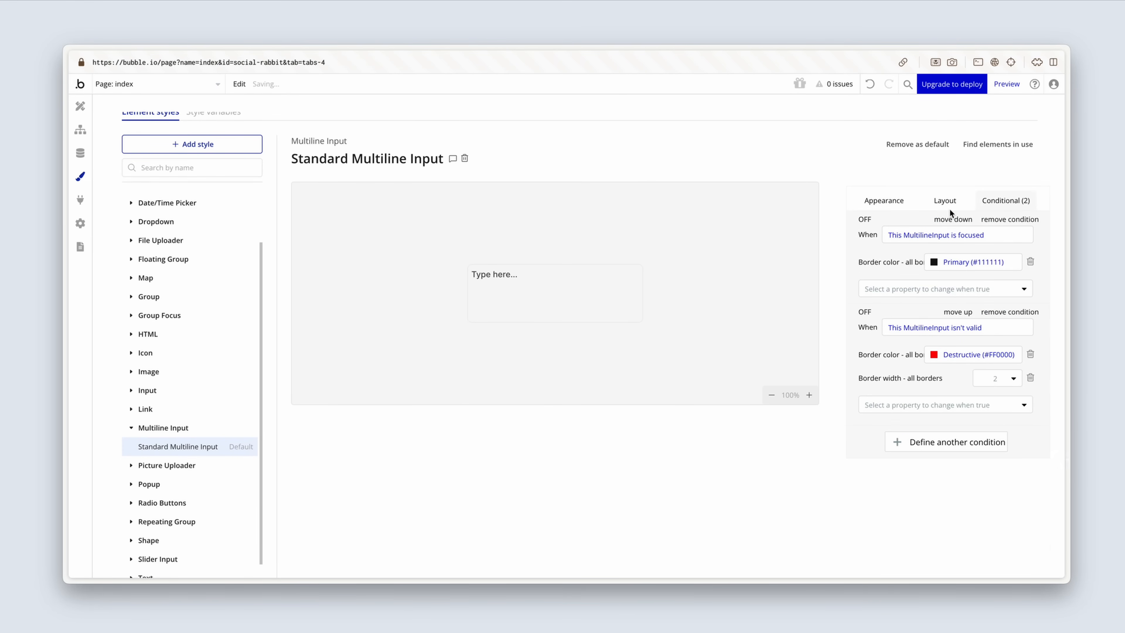
{"action": "left_click", "coordinate": [875, 200]}
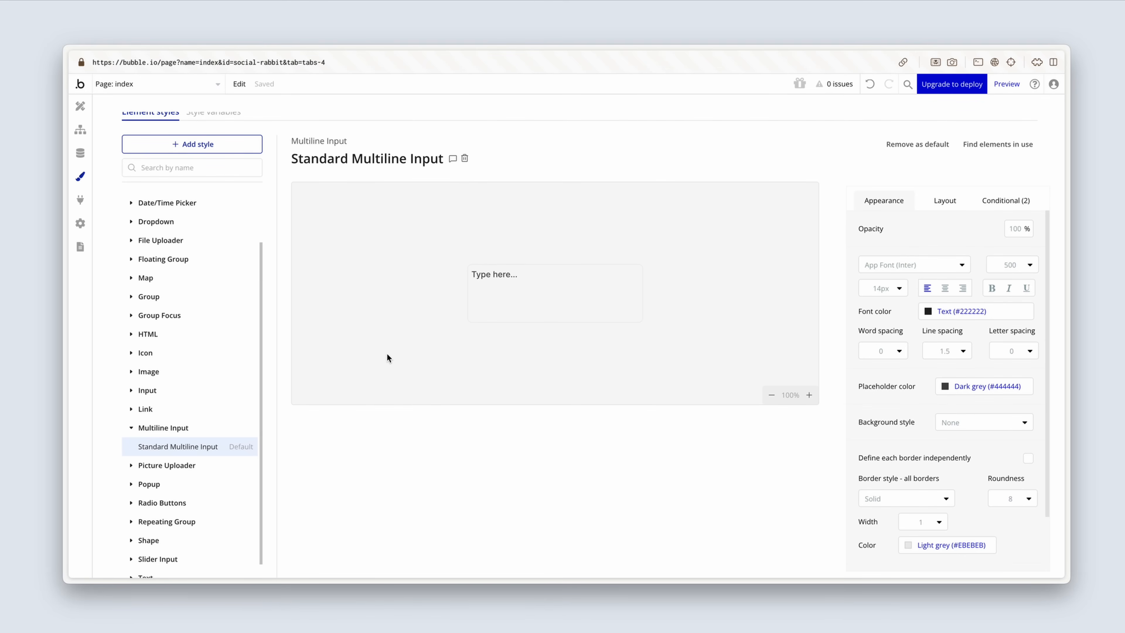
Step: Set the Body text style's font weight to 500 (Medium) and its font color to the Dark grey variable
{"action": "left_click", "coordinate": [135, 429]}
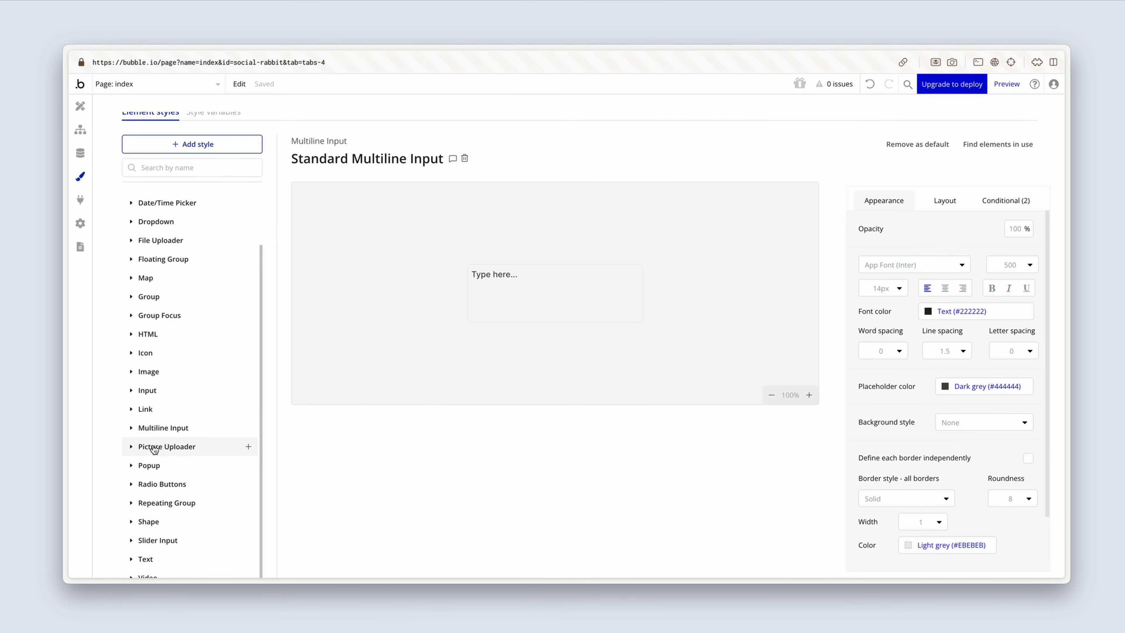
{"action": "left_click", "coordinate": [144, 558]}
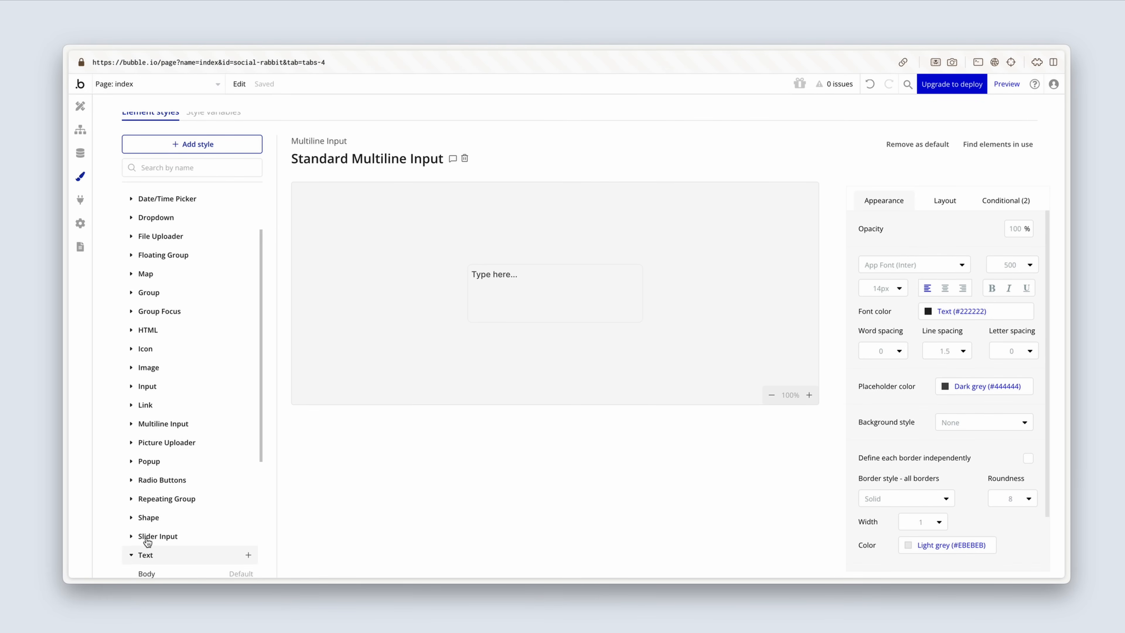
{"action": "scroll", "coordinate": [173, 494], "scroll_direction": "down", "scroll_amount": 4}
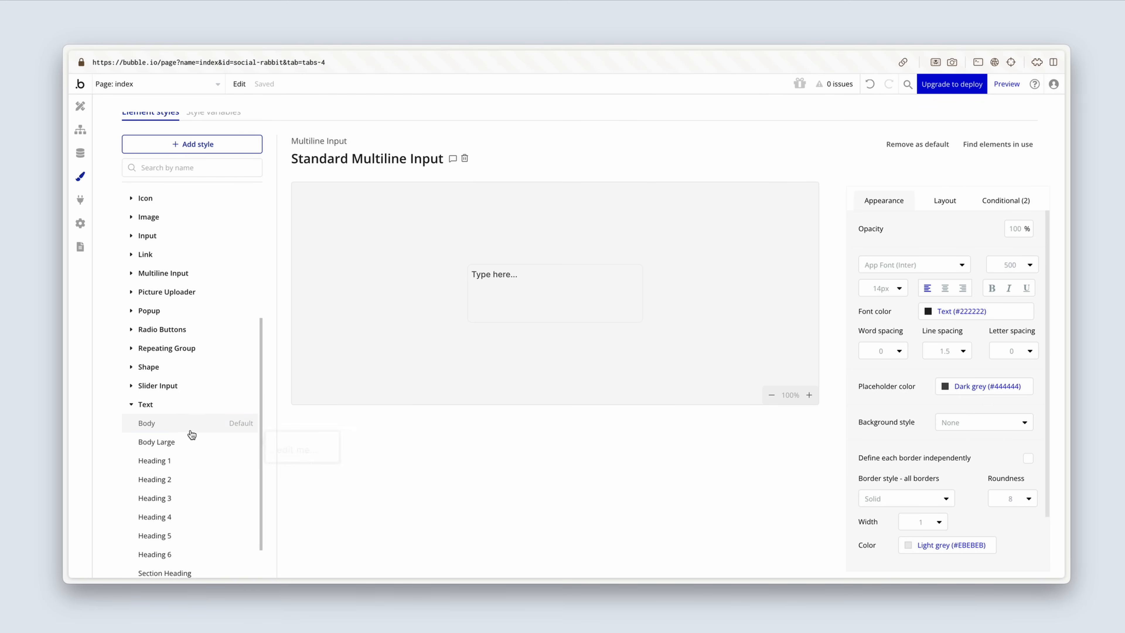
{"action": "left_click", "coordinate": [193, 426]}
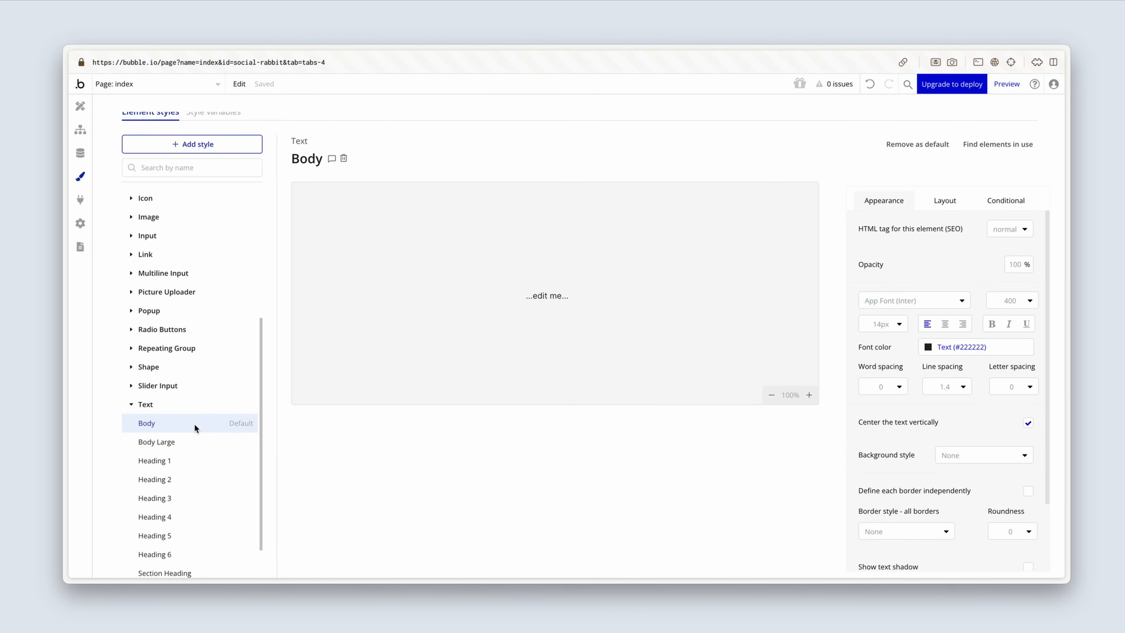
{"action": "left_click", "coordinate": [1011, 301]}
{"action": "left_click", "coordinate": [994, 409]}
{"action": "left_click", "coordinate": [934, 353]}
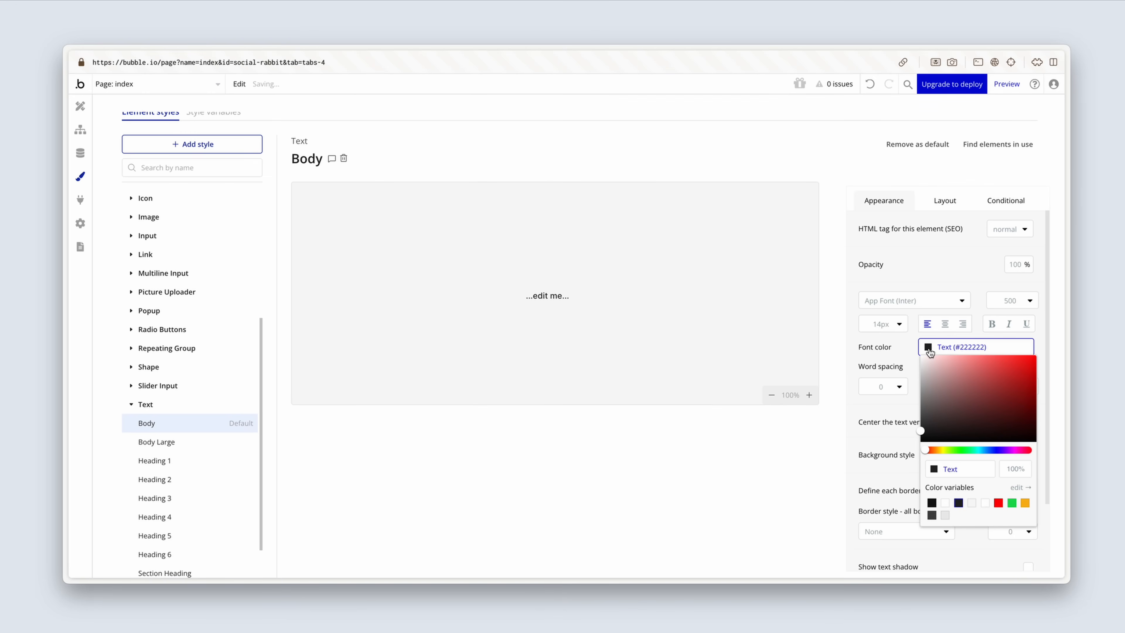
{"action": "left_click", "coordinate": [932, 515]}
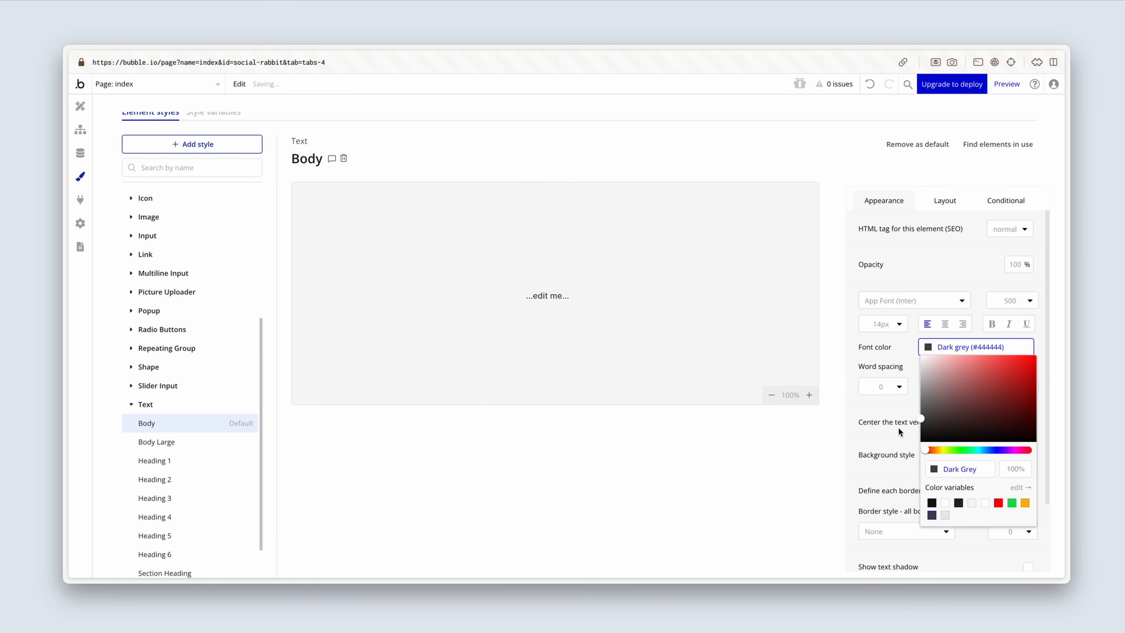
{"action": "left_click", "coordinate": [888, 418]}
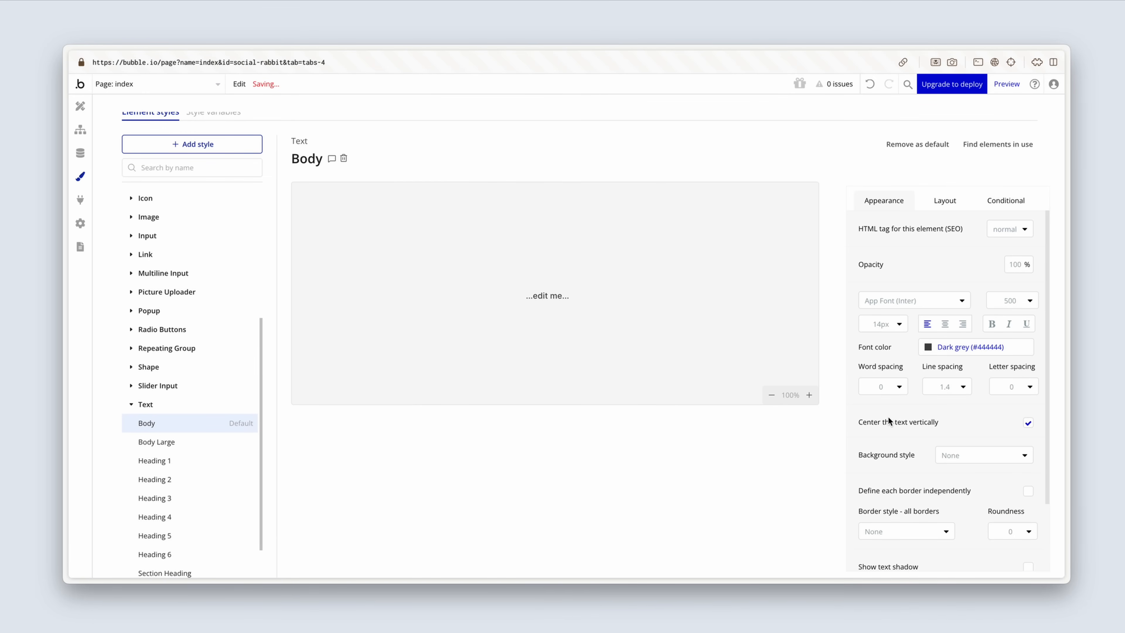
Step: Try to set the Body Large text style to font weight 500 (Medium) with the Dark grey font color variable
{"action": "left_click", "coordinate": [195, 443]}
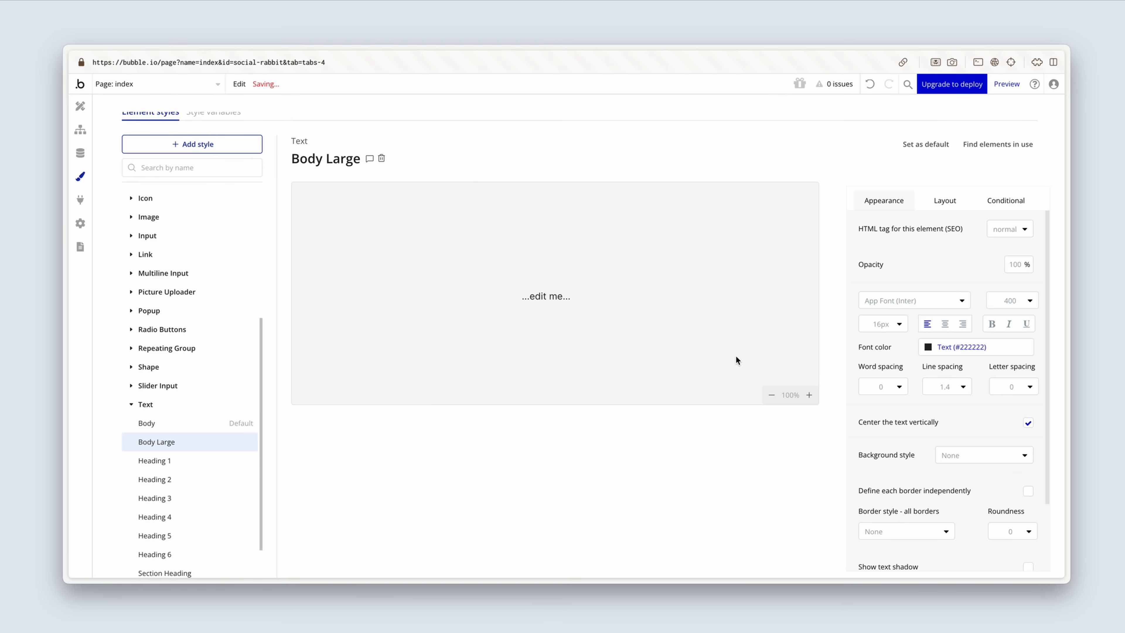
{"action": "left_click", "coordinate": [1006, 304]}
{"action": "left_click", "coordinate": [995, 409]}
{"action": "left_click", "coordinate": [930, 352]}
{"action": "left_click", "coordinate": [932, 516]}
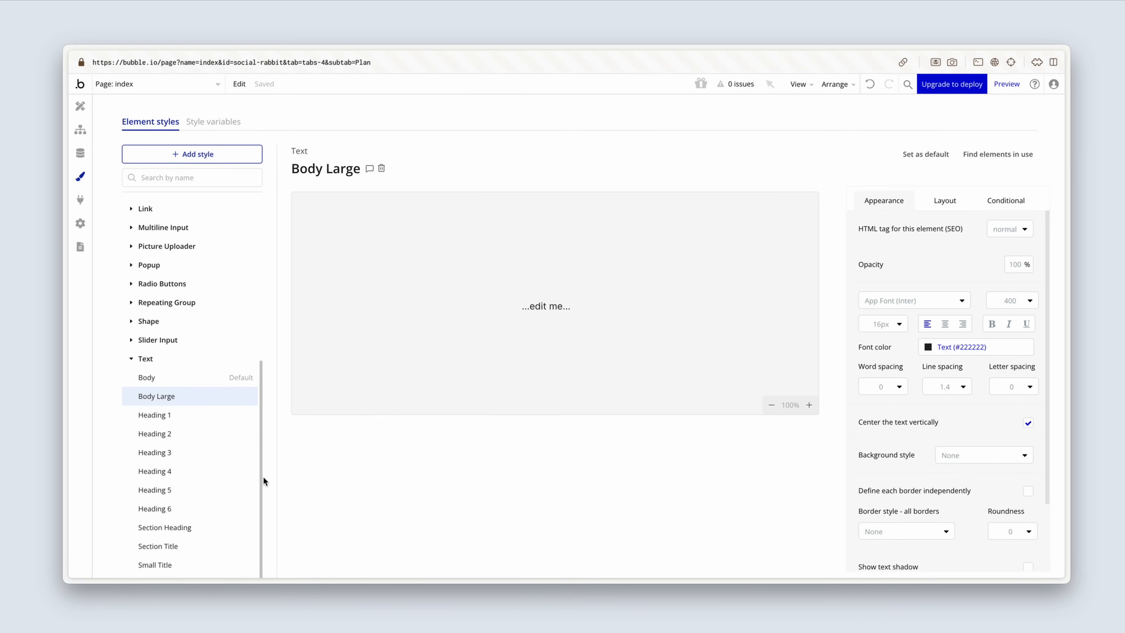
Step: Look through the heading text styles and set the font weight of Heading 6 to 600 (Semi Bold)
{"action": "left_click", "coordinate": [187, 415]}
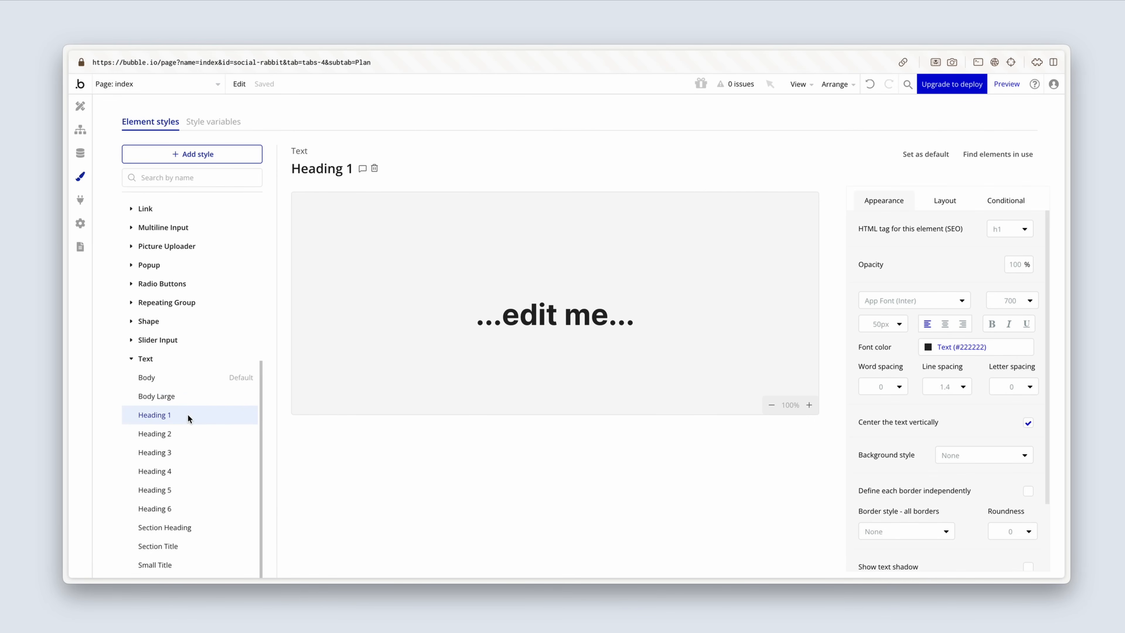
{"action": "left_click", "coordinate": [190, 455]}
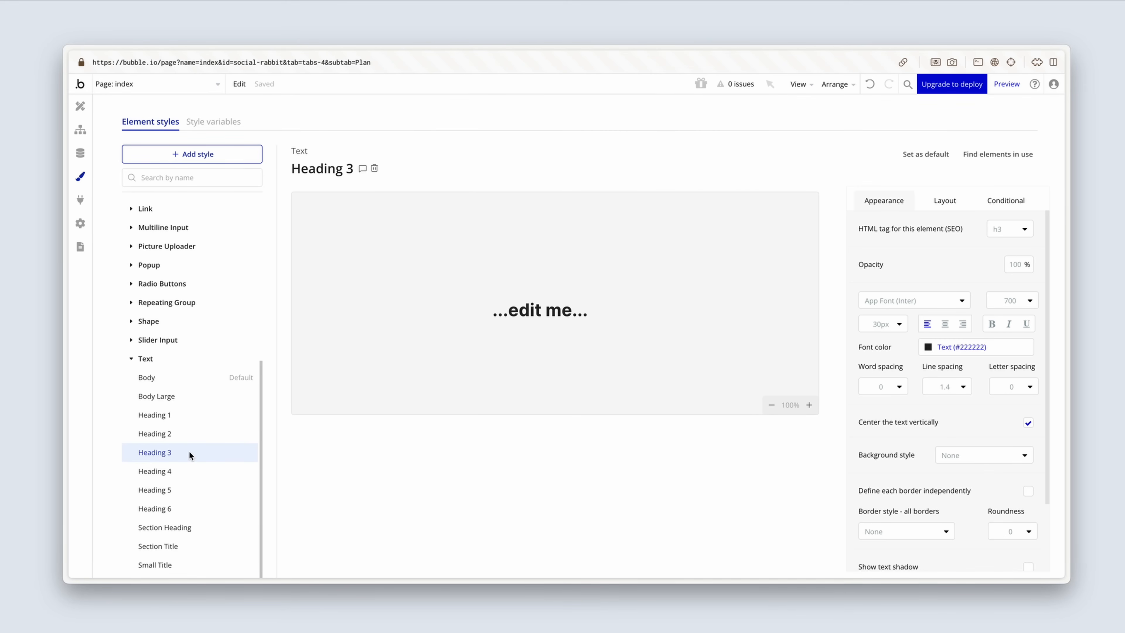
{"action": "left_click", "coordinate": [187, 507]}
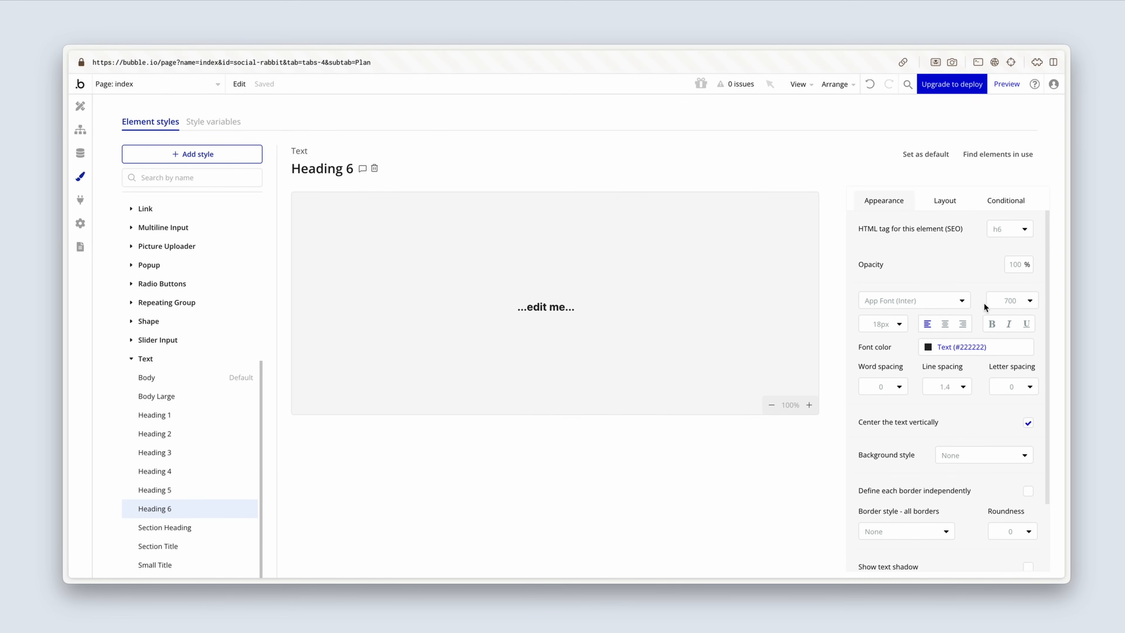
{"action": "left_click", "coordinate": [1015, 302]}
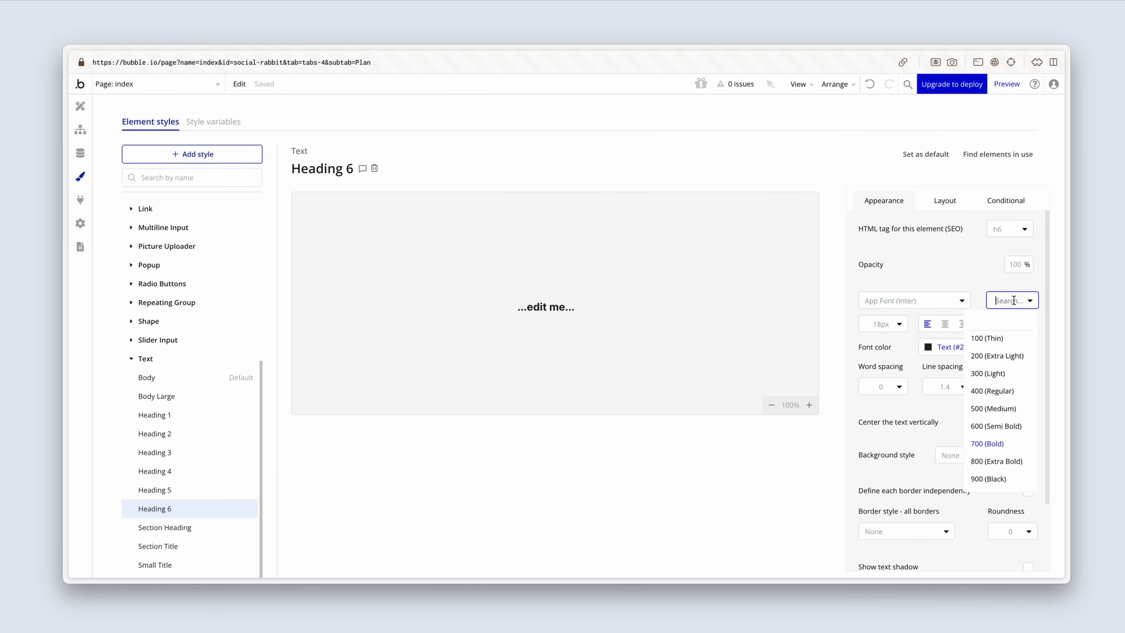
{"action": "left_click", "coordinate": [1016, 424]}
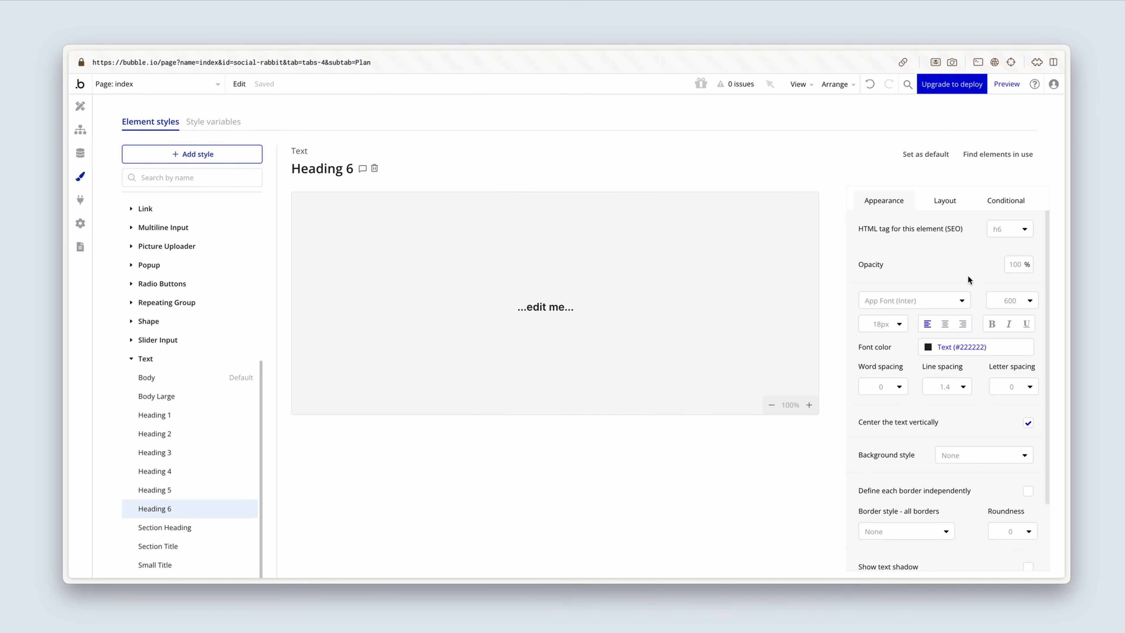
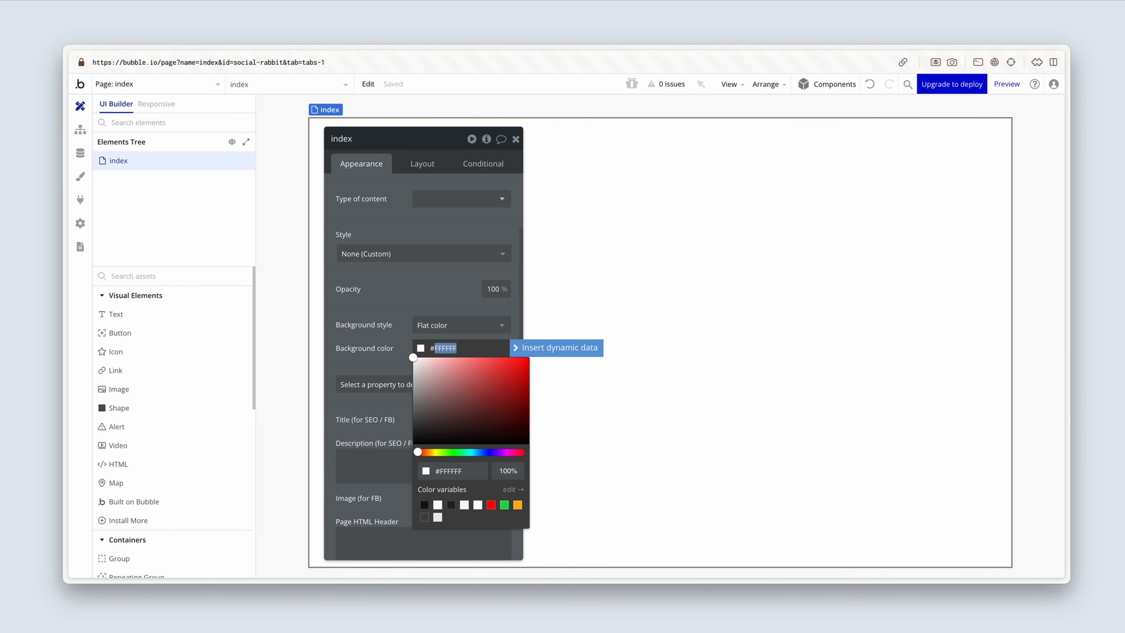
Step: Set the index page's background color to #F7F7F7
{"action": "type", "text": "f7f7f7"}
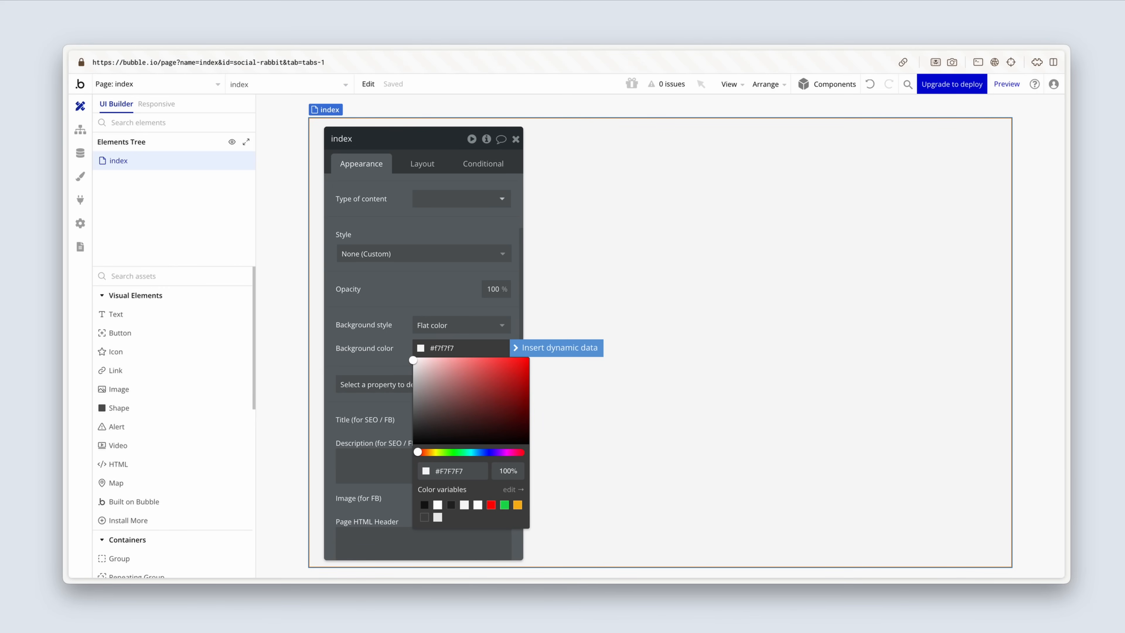
{"action": "left_click", "coordinate": [343, 327]}
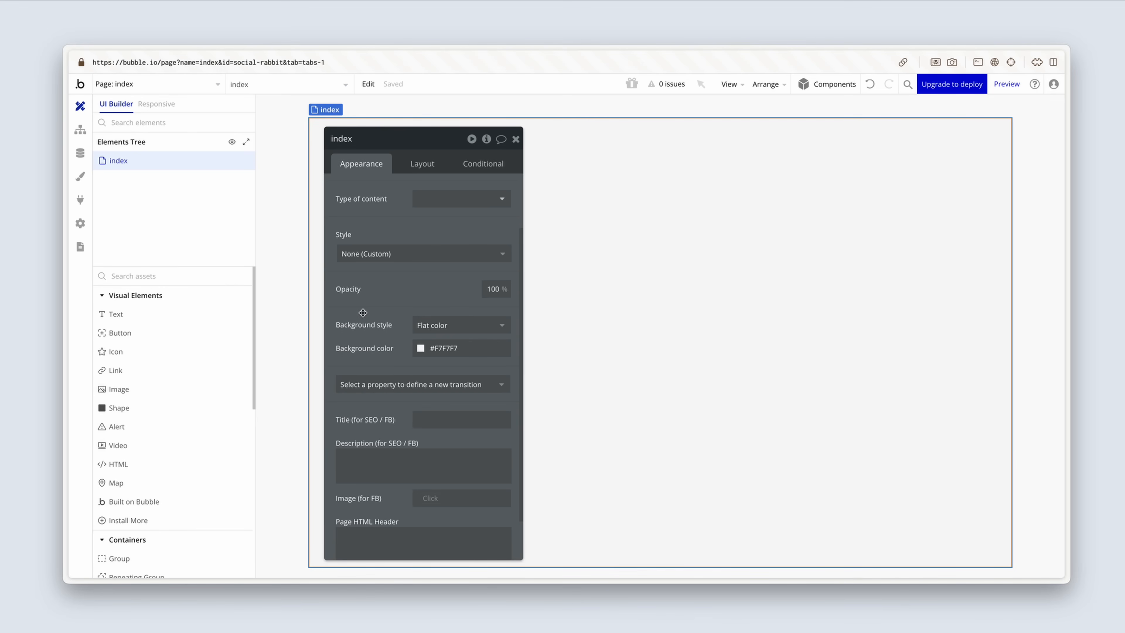
{"action": "left_click_drag", "start_coordinate": [363, 313], "coordinate": [510, 303]}
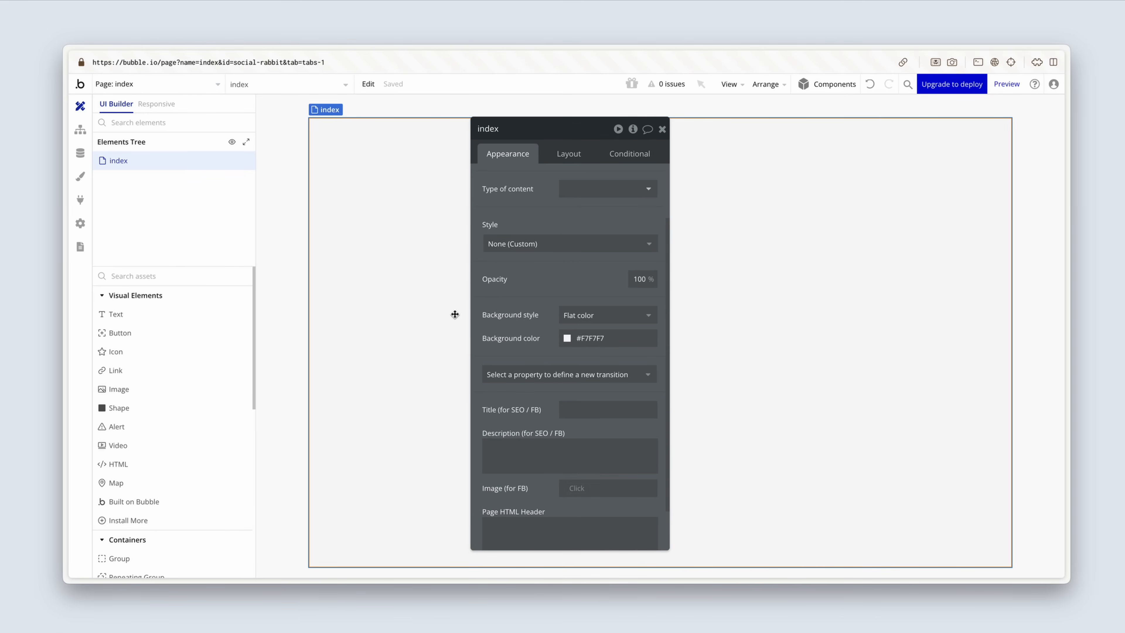
Step: Add a group to the index page and rename it Group Container
{"action": "scroll", "coordinate": [221, 433], "scroll_direction": "down", "scroll_amount": 3}
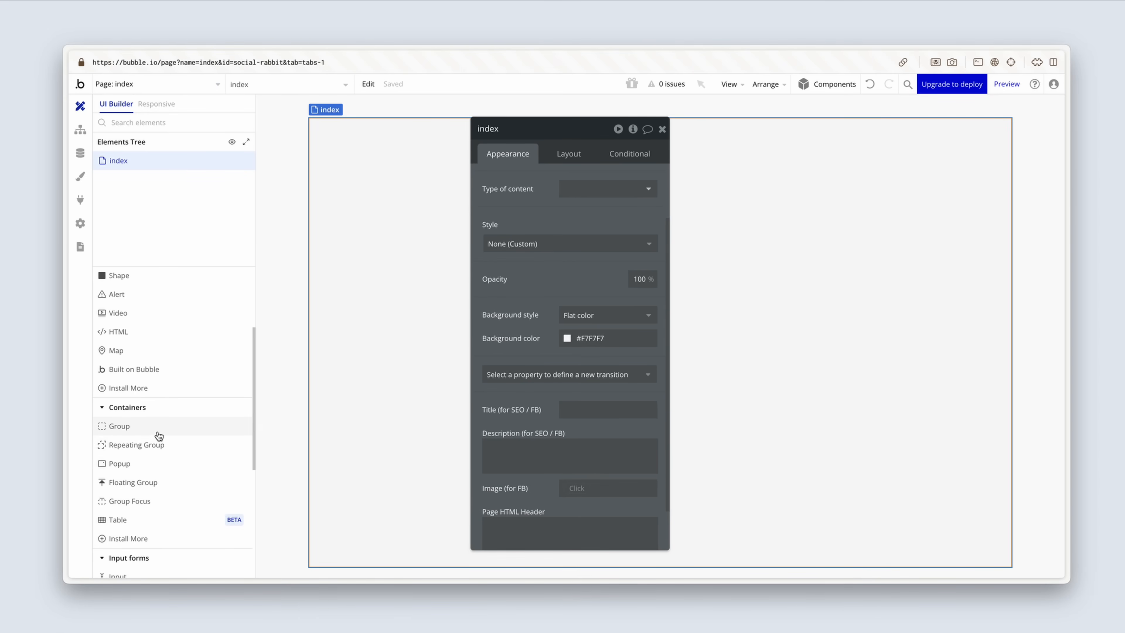
{"action": "left_click", "coordinate": [155, 429]}
{"action": "left_click", "coordinate": [353, 290]}
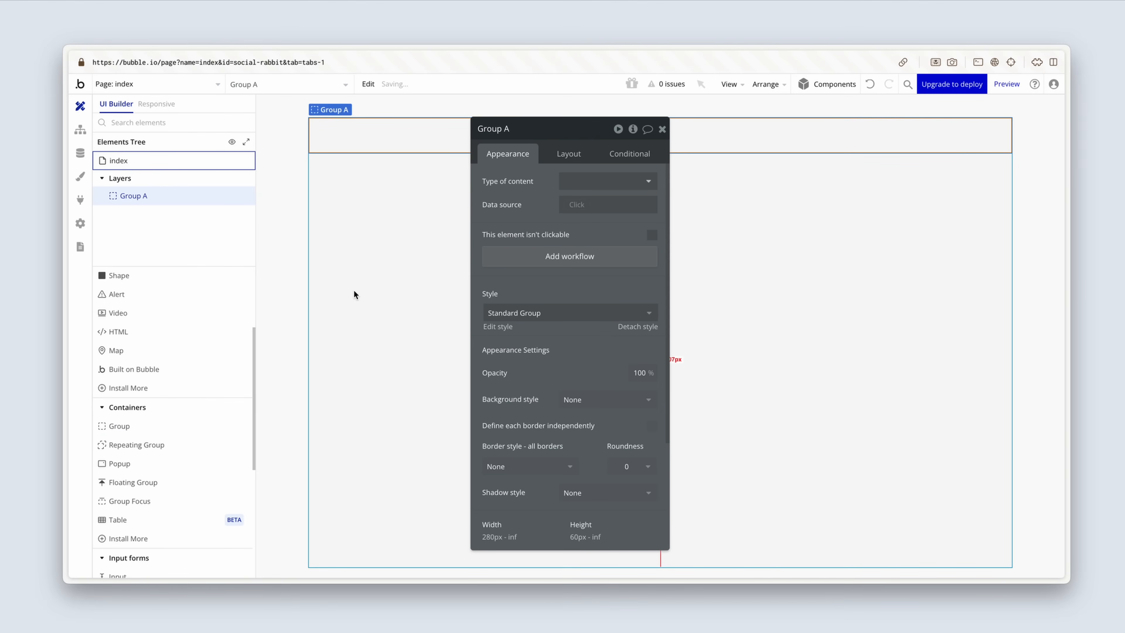
{"action": "left_click_drag", "start_coordinate": [509, 213], "coordinate": [563, 267]}
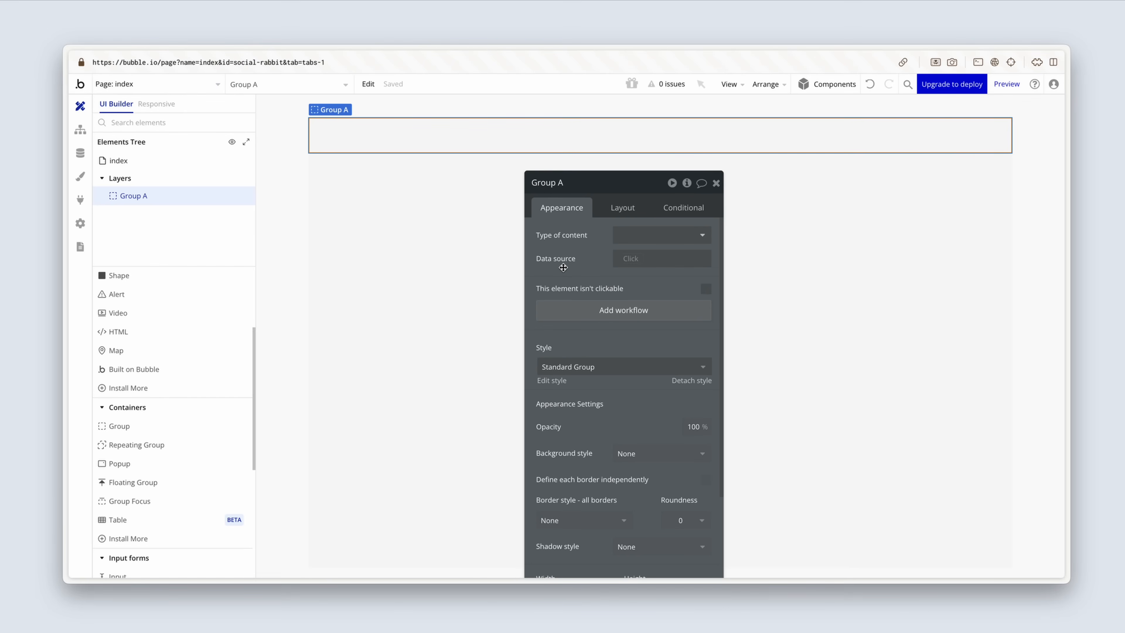
{"action": "left_click", "coordinate": [571, 182]}
{"action": "type", "text": "Containre"}
{"action": "key", "text": "BackSpace"}
{"action": "key", "text": "BackSpace"}
{"action": "type", "text": "er"}
Step: Center Group Container horizontally within the page
{"action": "left_click", "coordinate": [623, 207]}
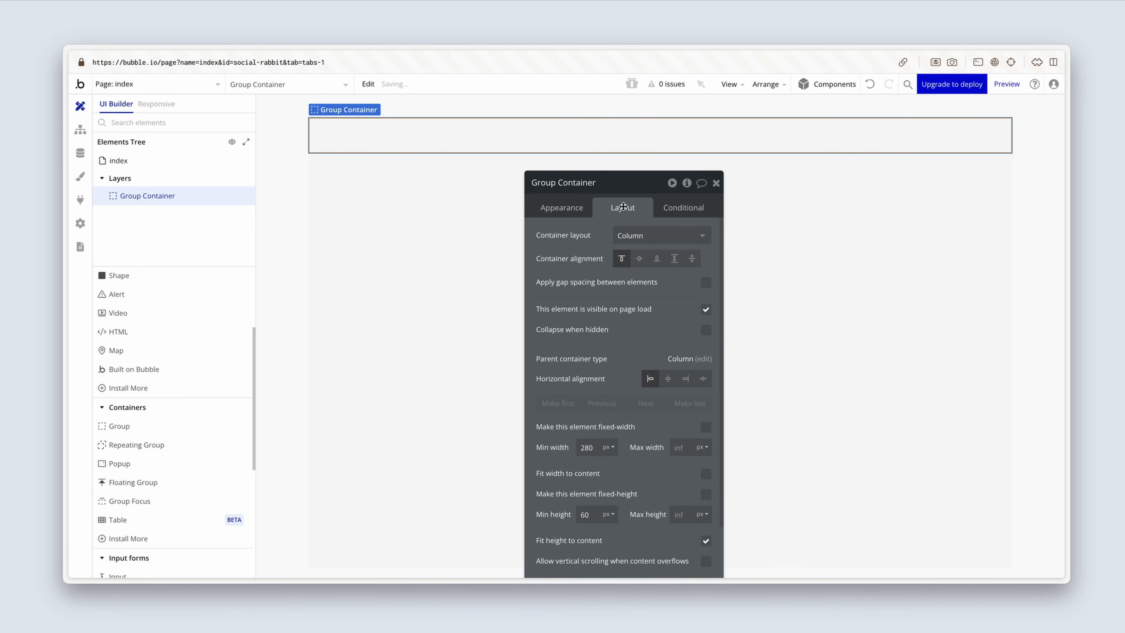
{"action": "scroll", "coordinate": [626, 363], "scroll_direction": "down", "scroll_amount": 2}
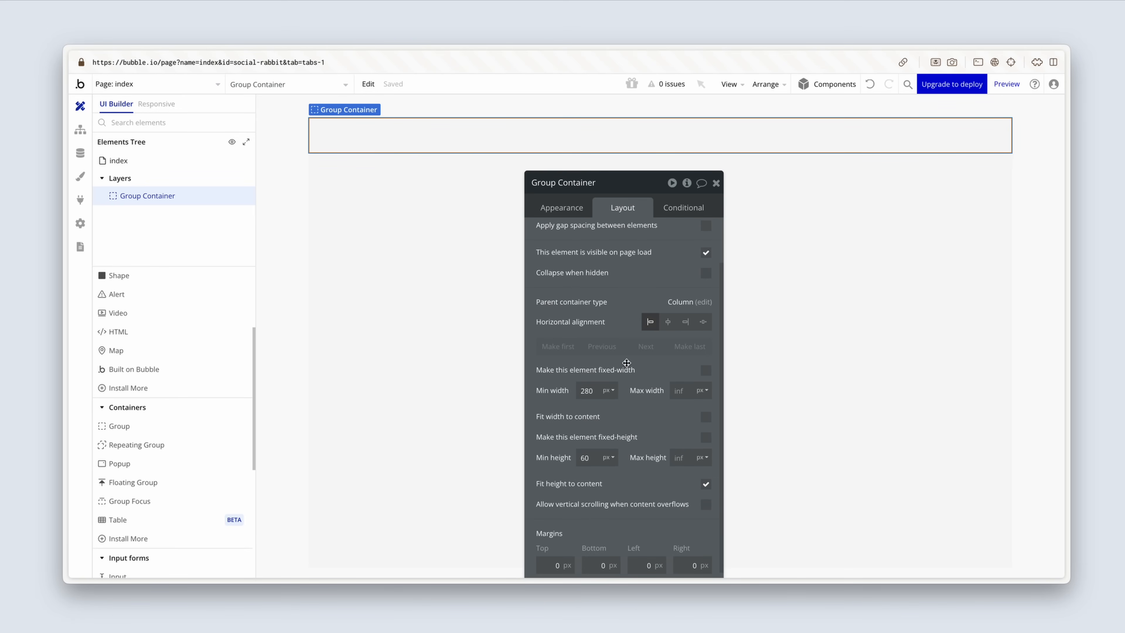
{"action": "left_click", "coordinate": [669, 322]}
{"action": "scroll", "coordinate": [672, 324], "scroll_direction": "up", "scroll_amount": 2}
{"action": "scroll", "coordinate": [673, 322], "scroll_direction": "down", "scroll_amount": 1}
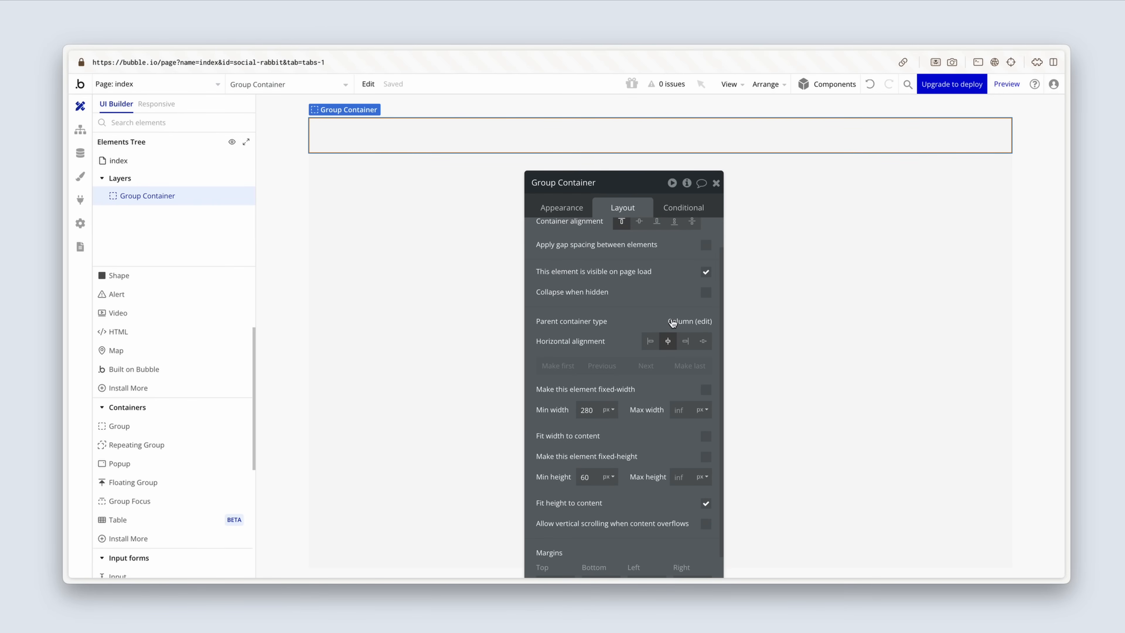
Step: Set Group Container's max width to 1200 px and turn off fitting its height to content
{"action": "scroll", "coordinate": [672, 322], "scroll_direction": "down", "scroll_amount": 1}
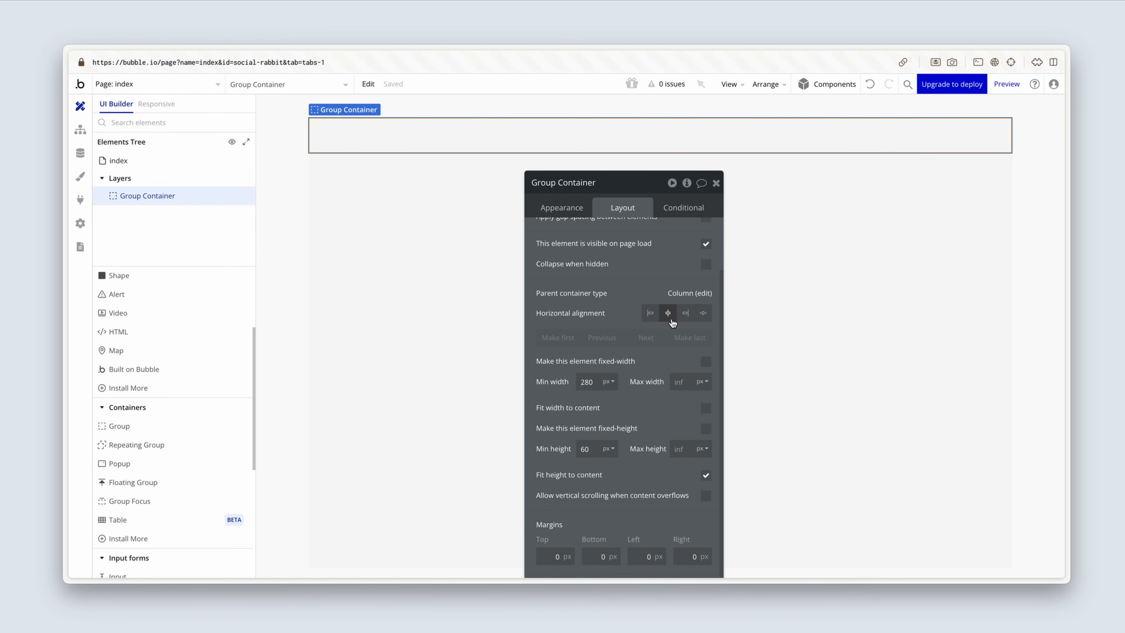
{"action": "left_click", "coordinate": [680, 383]}
{"action": "type", "text": "1200"}
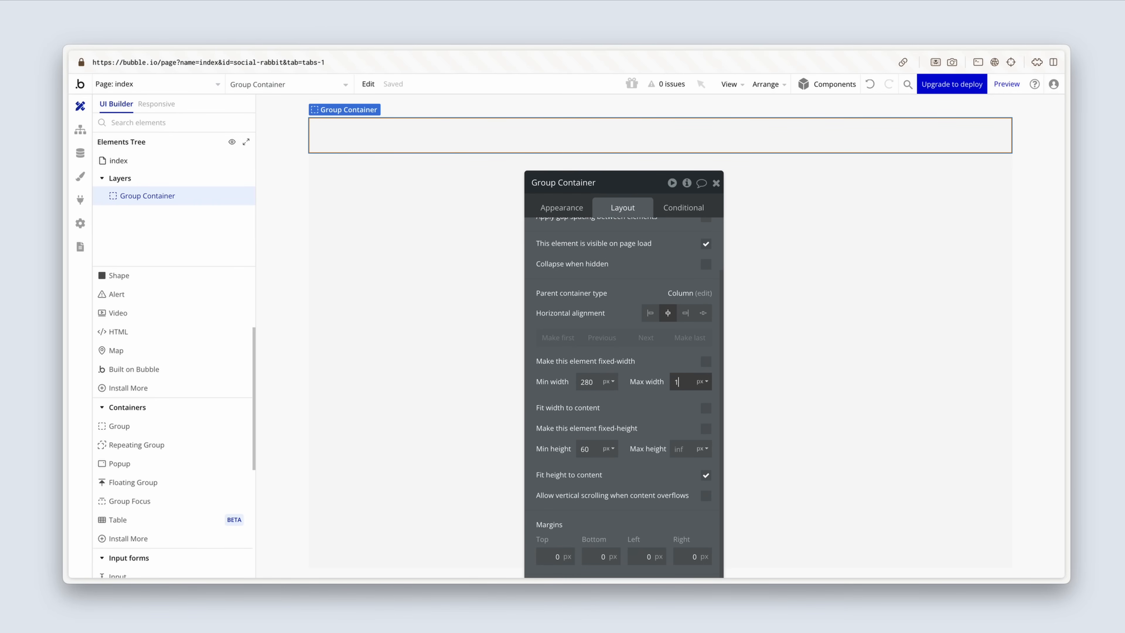
{"action": "left_click", "coordinate": [657, 399]}
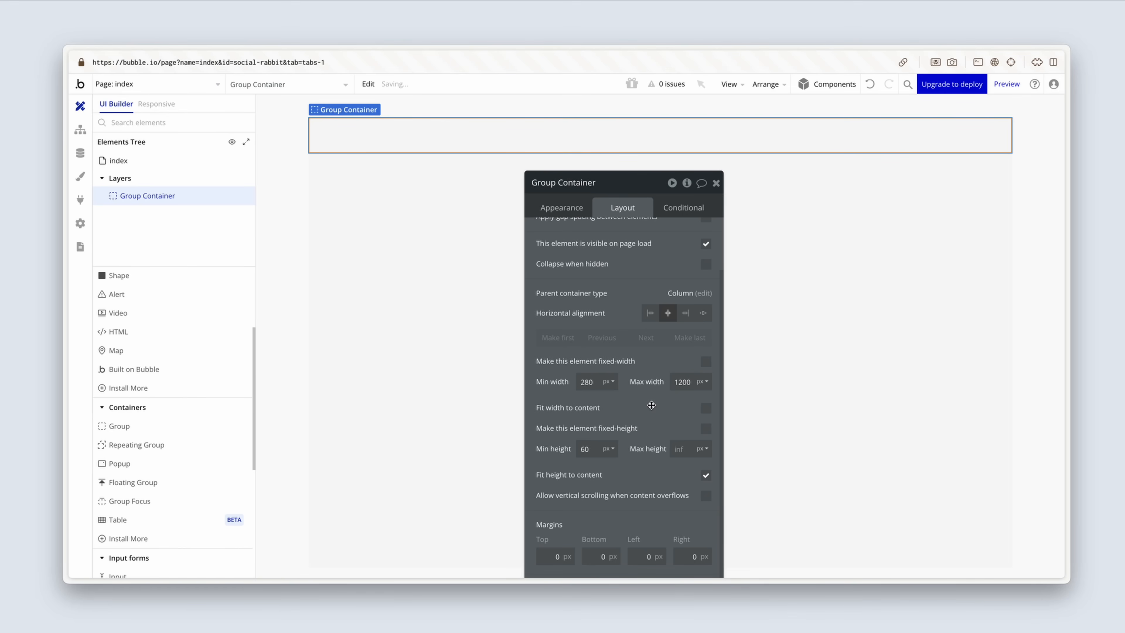
{"action": "scroll", "coordinate": [652, 405], "scroll_direction": "down", "scroll_amount": 1}
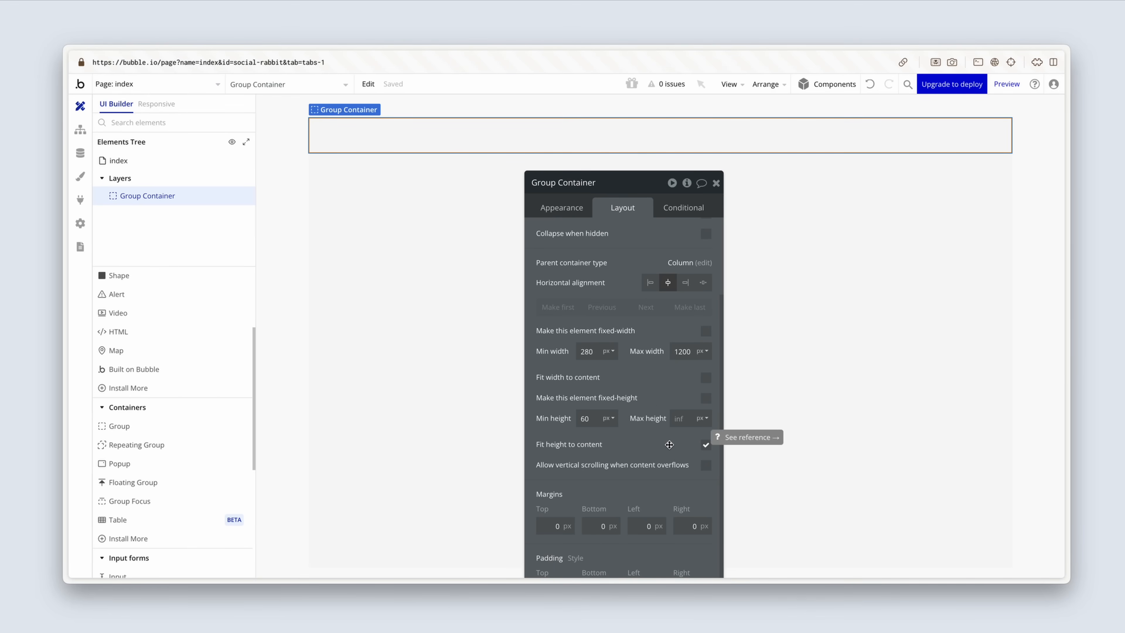
{"action": "left_click", "coordinate": [706, 447]}
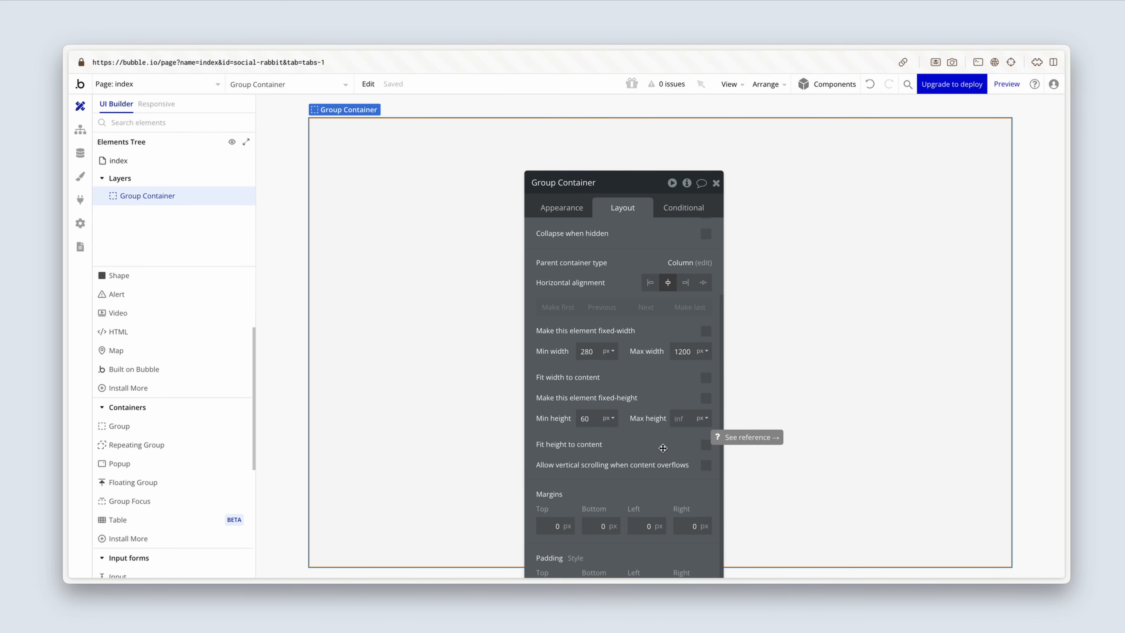
Step: Set Group Container's padding to 96 px at the top and bottom and 32 px on the left and right
{"action": "scroll", "coordinate": [659, 478], "scroll_direction": "down", "scroll_amount": 2}
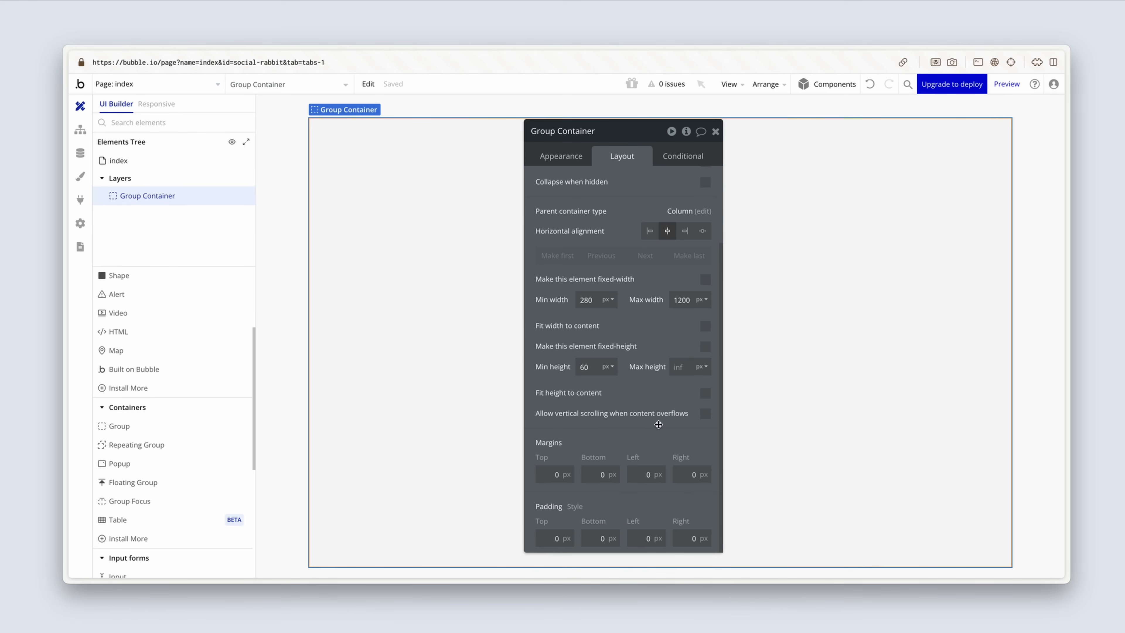
{"action": "left_click", "coordinate": [566, 498]}
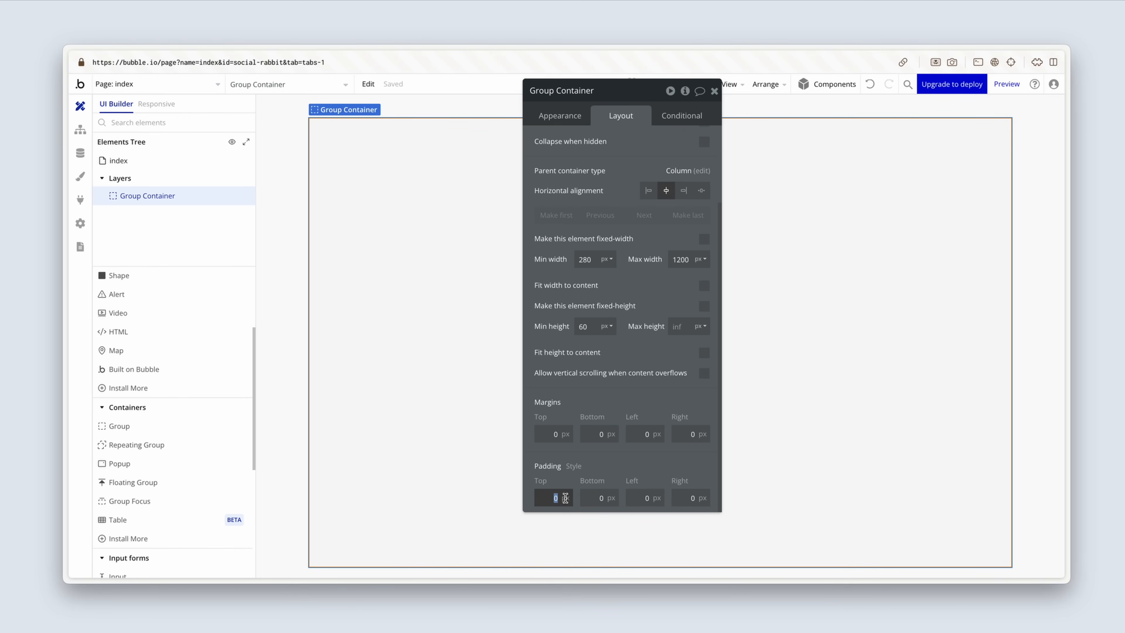
{"action": "type", "text": "96"}
{"action": "key", "text": "Tab"}
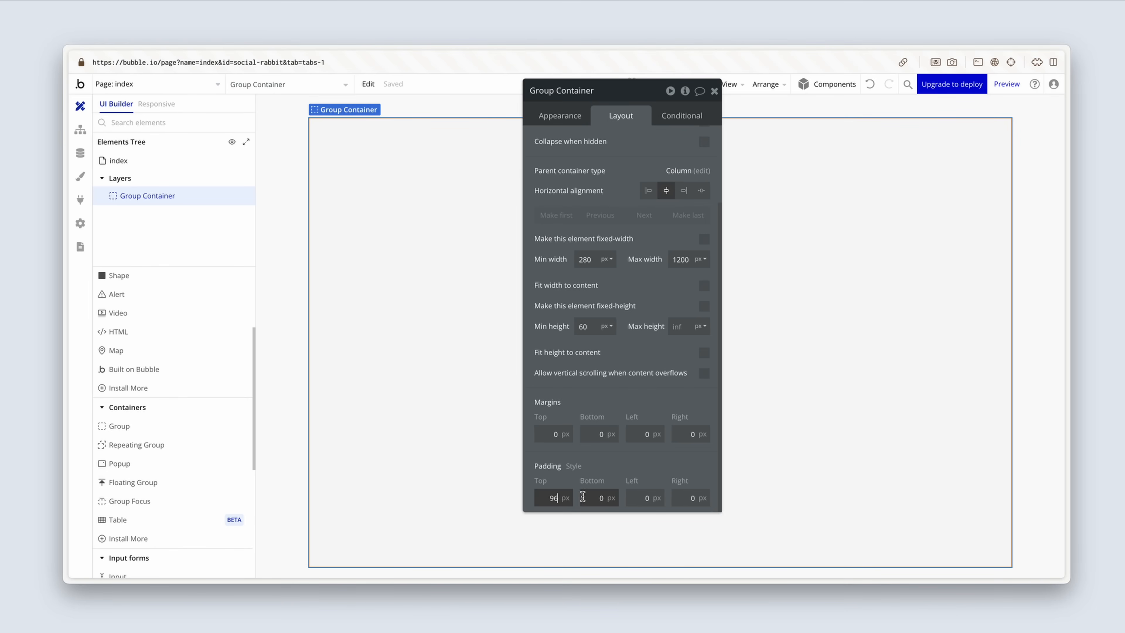
{"action": "type", "text": "96"}
{"action": "left_click", "coordinate": [638, 497]}
{"action": "left_click_drag", "start_coordinate": [638, 497], "coordinate": [654, 497]}
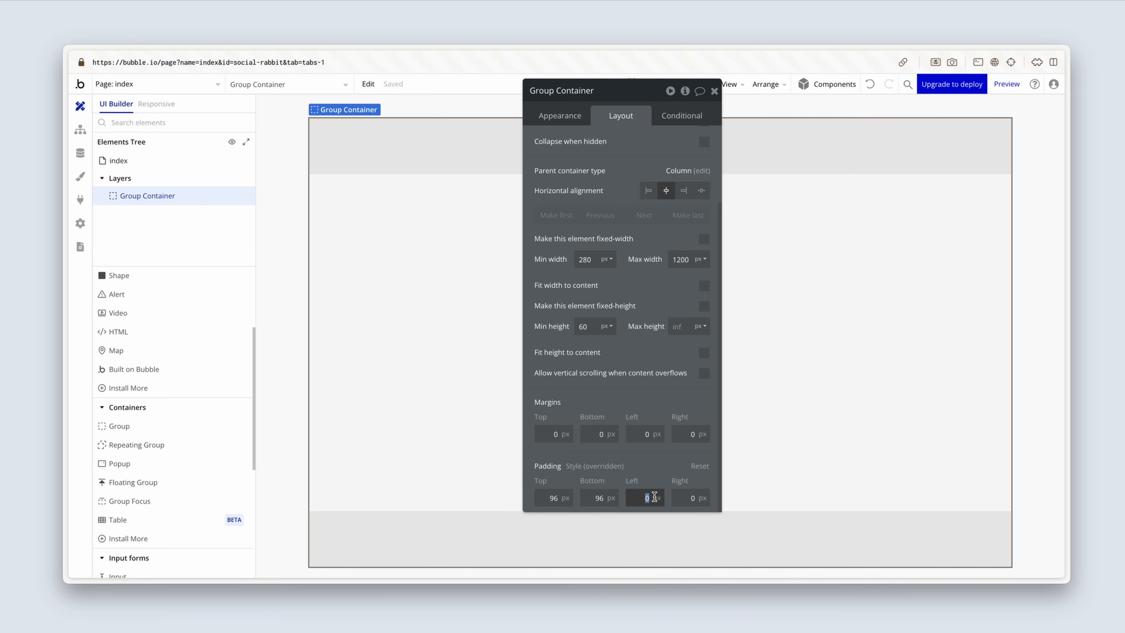
{"action": "type", "text": "32"}
{"action": "key", "text": "Tab"}
{"action": "type", "text": "32"}
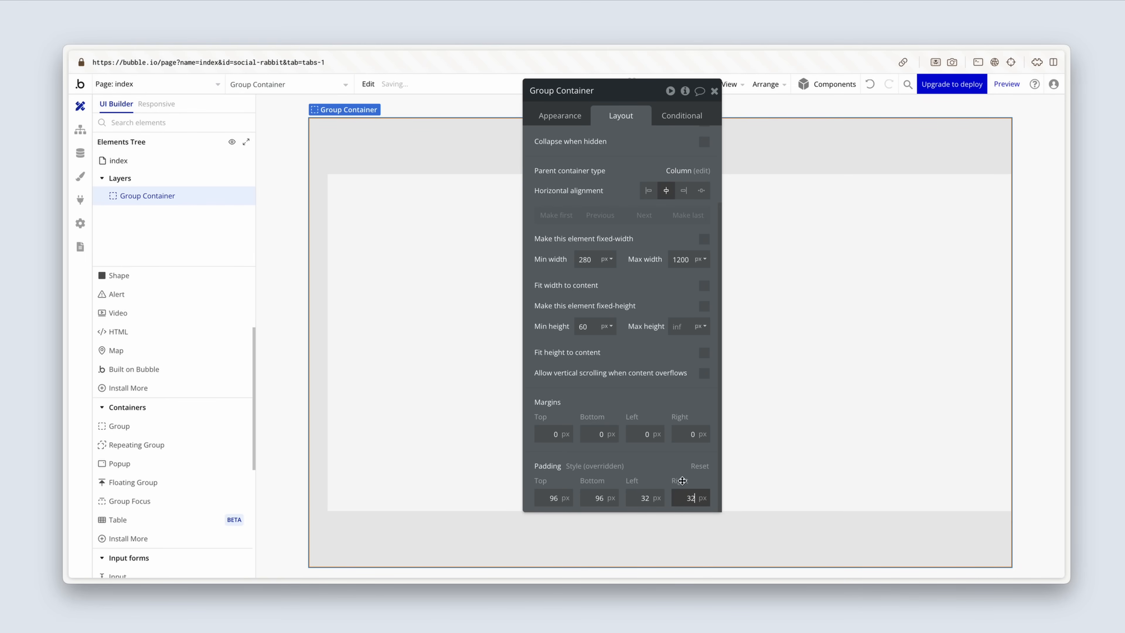
{"action": "left_click", "coordinate": [660, 468]}
Step: Apply gap spacing between the elements in Group Container with a row gap of 32 px
{"action": "scroll", "coordinate": [660, 469], "scroll_direction": "up", "scroll_amount": 3}
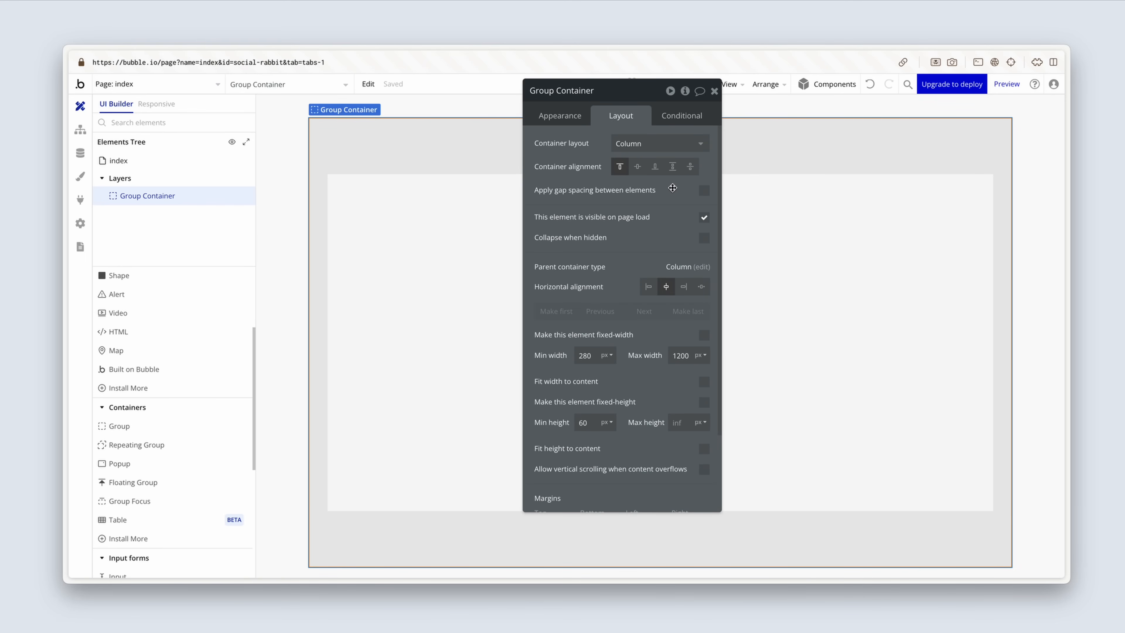
{"action": "left_click", "coordinate": [704, 190]}
{"action": "left_click", "coordinate": [694, 211]}
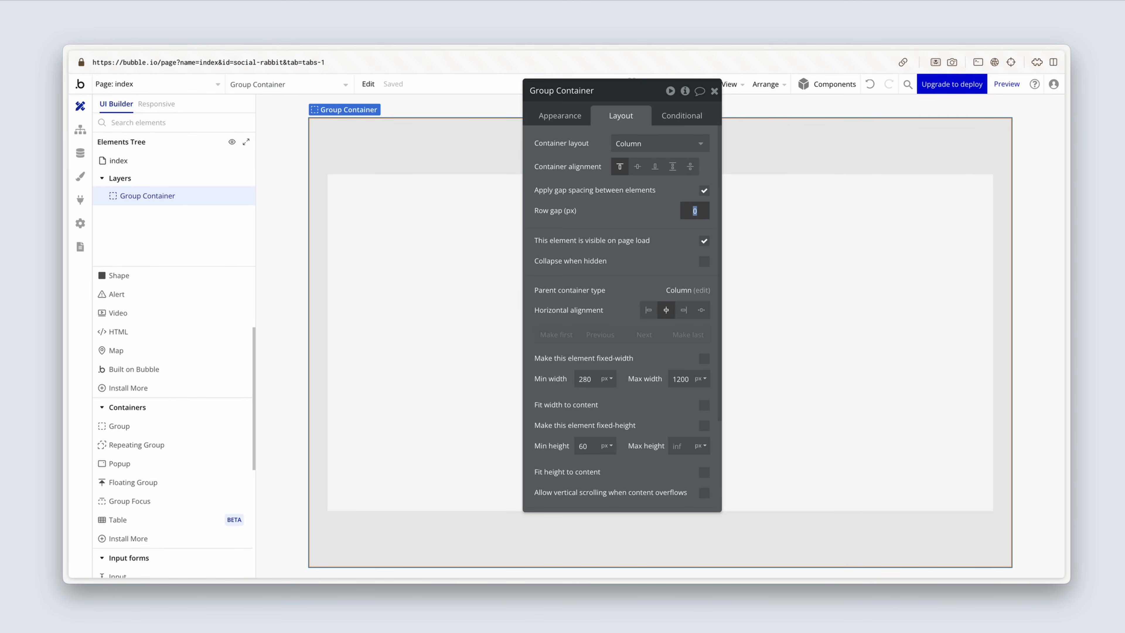
{"action": "type", "text": "32"}
{"action": "left_click", "coordinate": [627, 213]}
{"action": "left_click", "coordinate": [138, 165]}
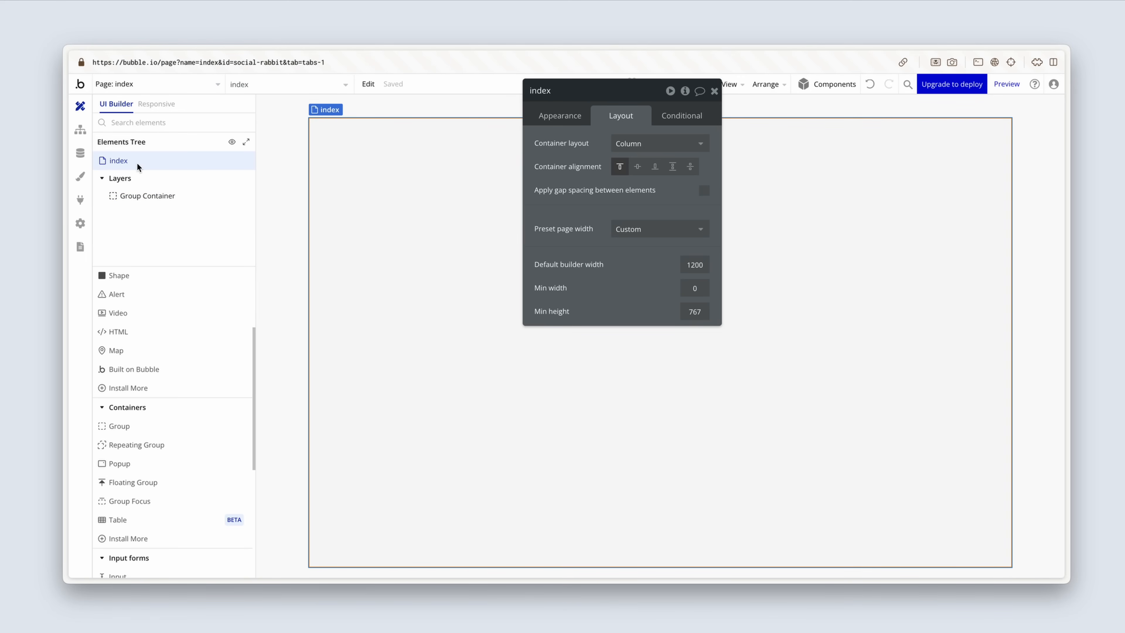
{"action": "left_click", "coordinate": [143, 196]}
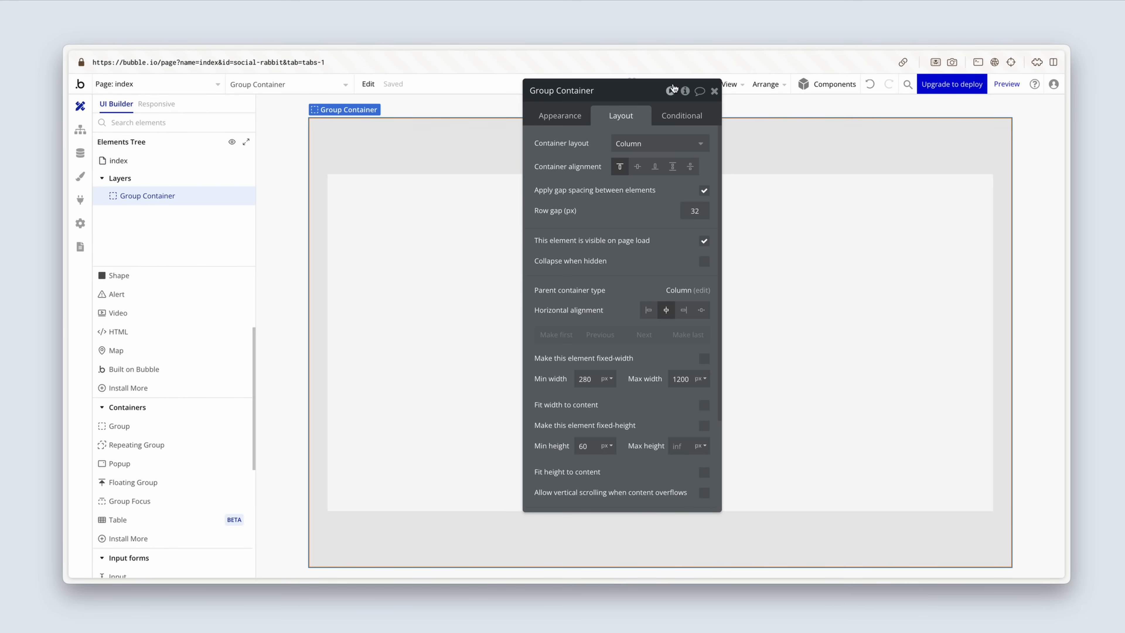
Step: Add a text element reading "Social Rabbit" at the top of Group Container and apply the Heading 3 style to it
{"action": "left_click", "coordinate": [713, 90]}
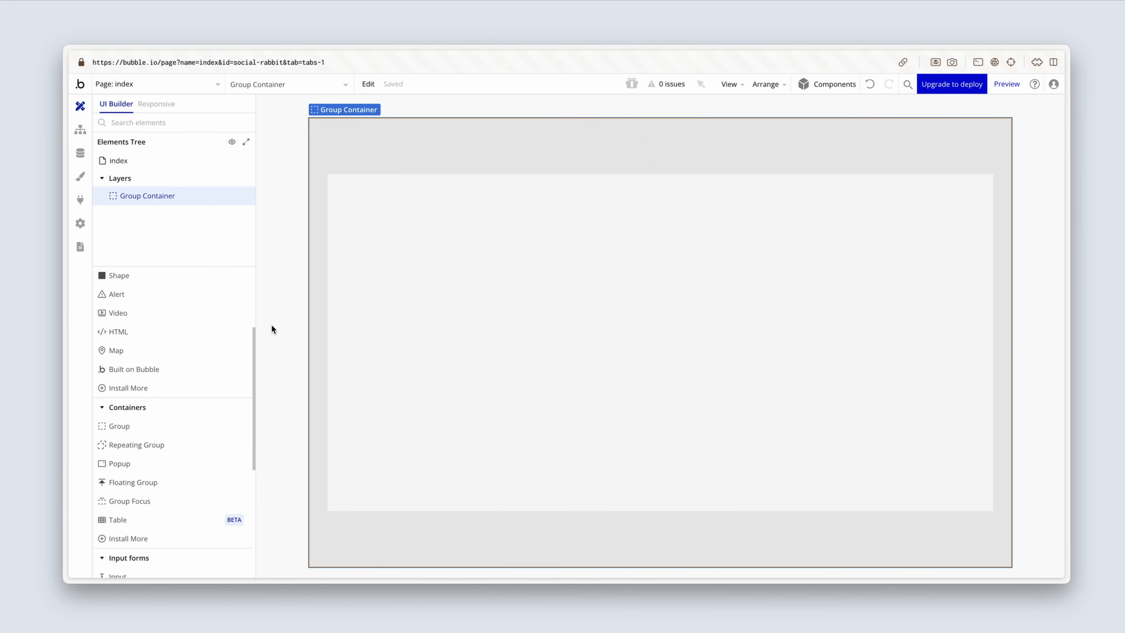
{"action": "scroll", "coordinate": [170, 441], "scroll_direction": "down", "scroll_amount": 3}
{"action": "scroll", "coordinate": [171, 445], "scroll_direction": "down", "scroll_amount": 2}
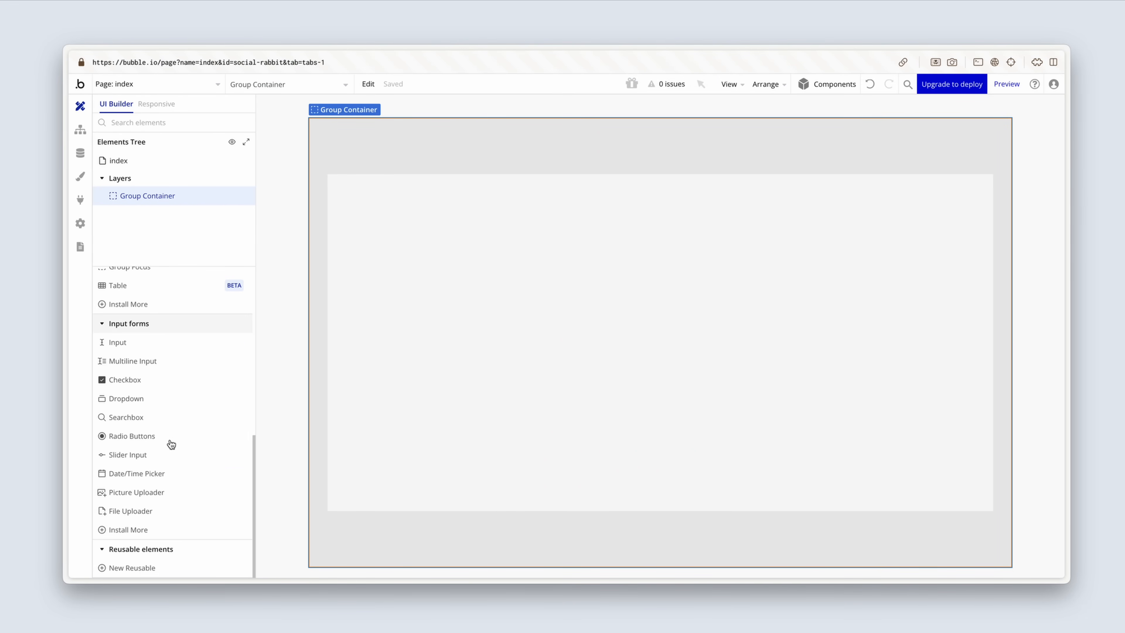
{"action": "scroll", "coordinate": [170, 441], "scroll_direction": "up", "scroll_amount": 5}
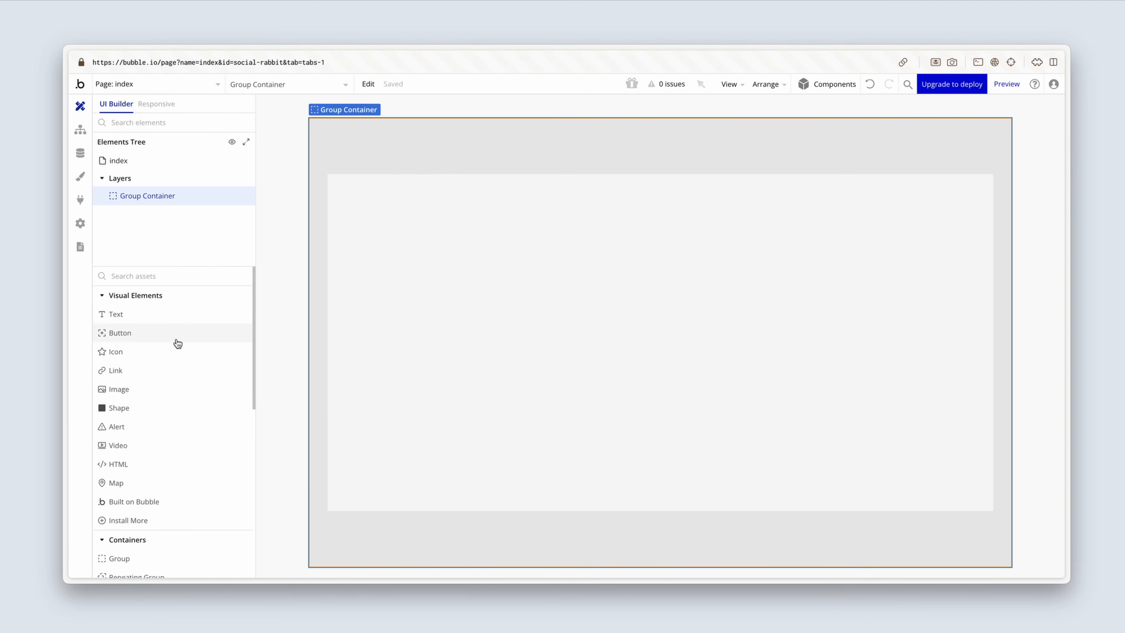
{"action": "left_click", "coordinate": [182, 314]}
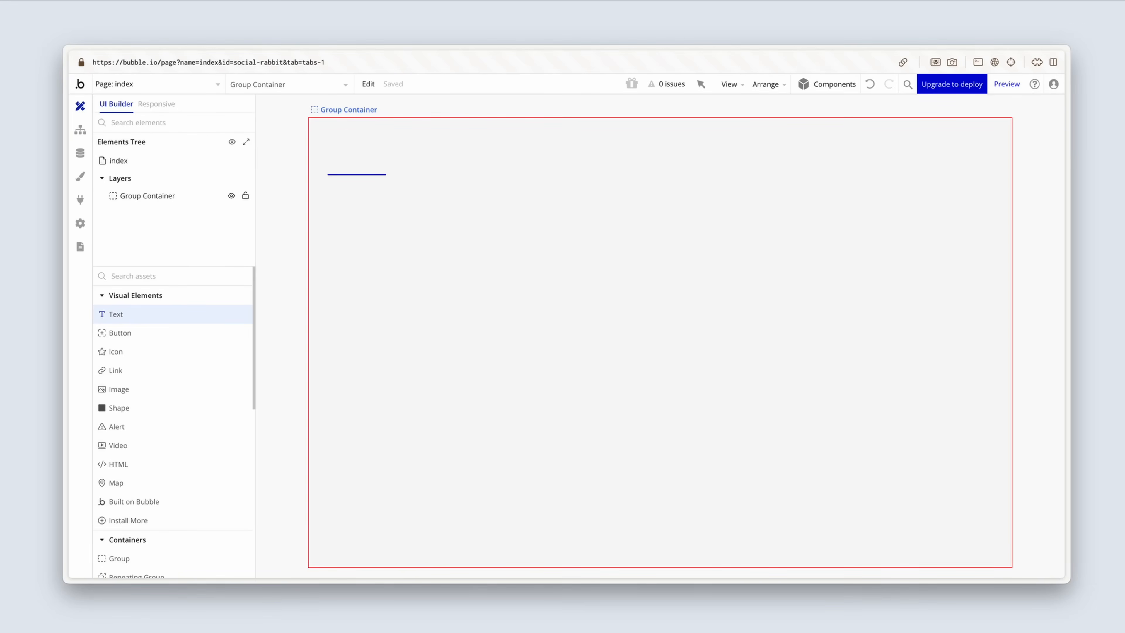
{"action": "left_click_drag", "start_coordinate": [327, 173], "coordinate": [390, 177]}
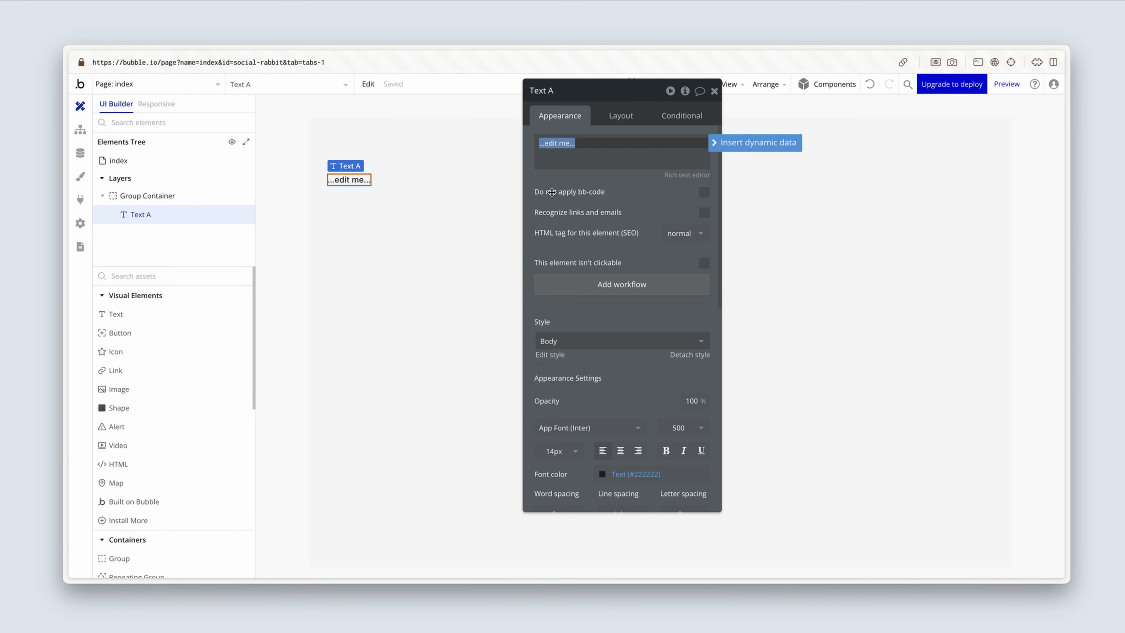
{"action": "type", "text": "Social Rabbit"}
{"action": "left_click", "coordinate": [608, 341]}
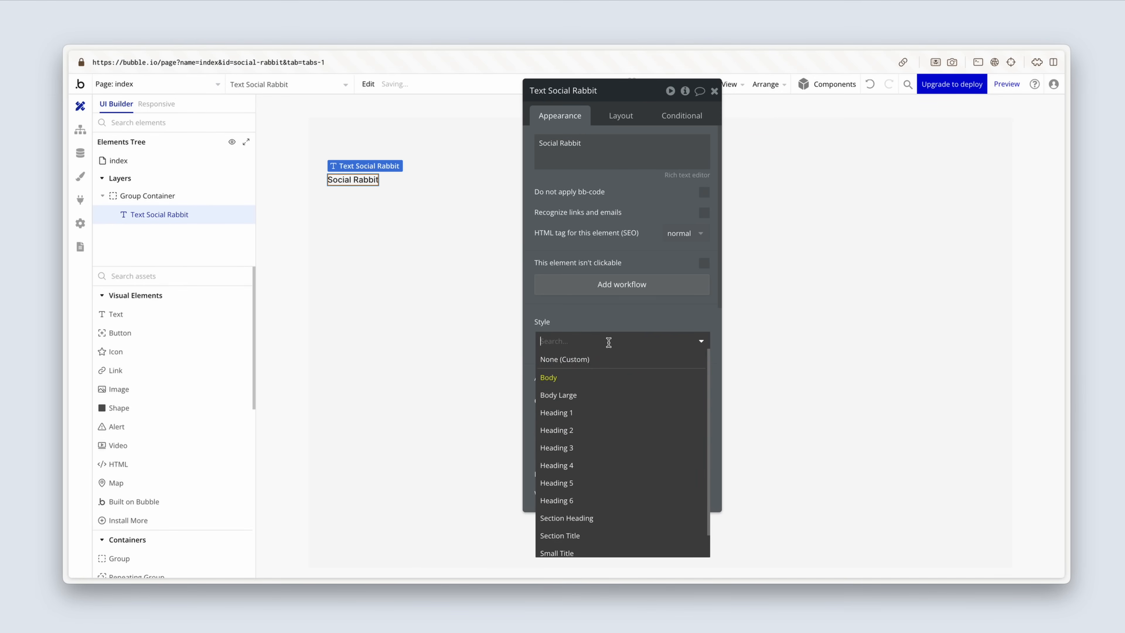
{"action": "left_click", "coordinate": [609, 452]}
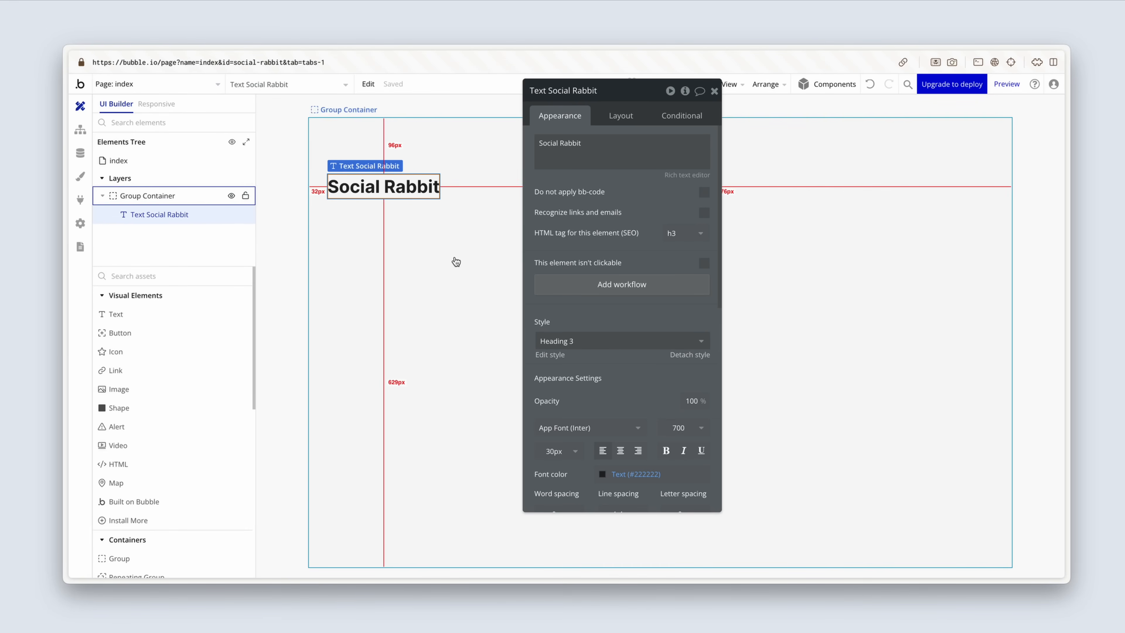
Step: Install the API Connector and Google Material Icons plugins and return to the page design
{"action": "left_click", "coordinate": [80, 202]}
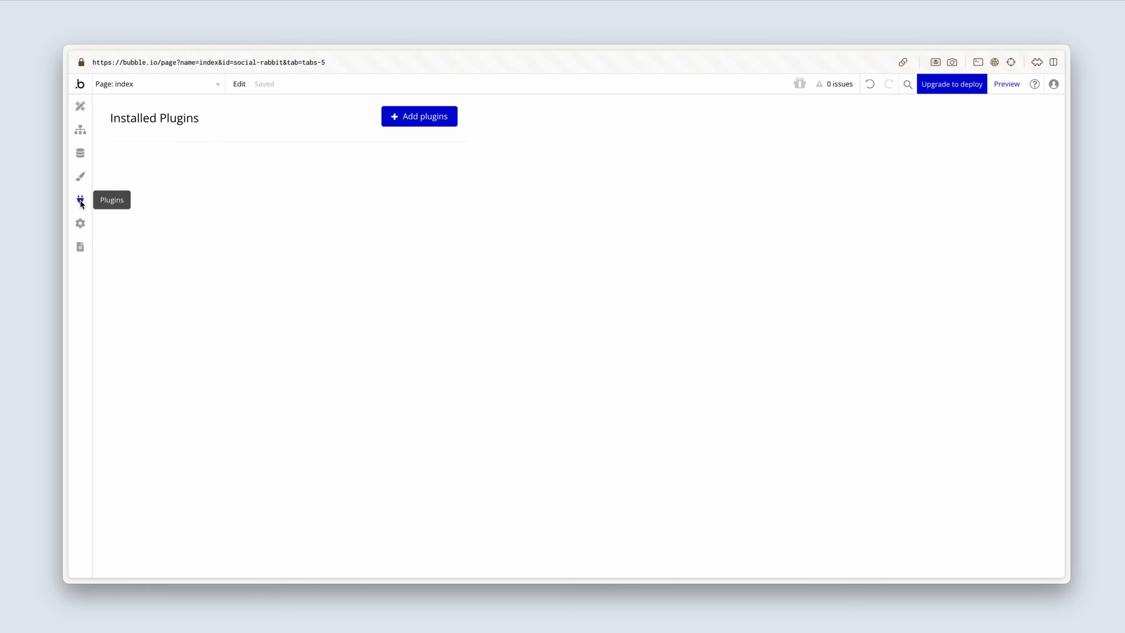
{"action": "left_click", "coordinate": [411, 116]}
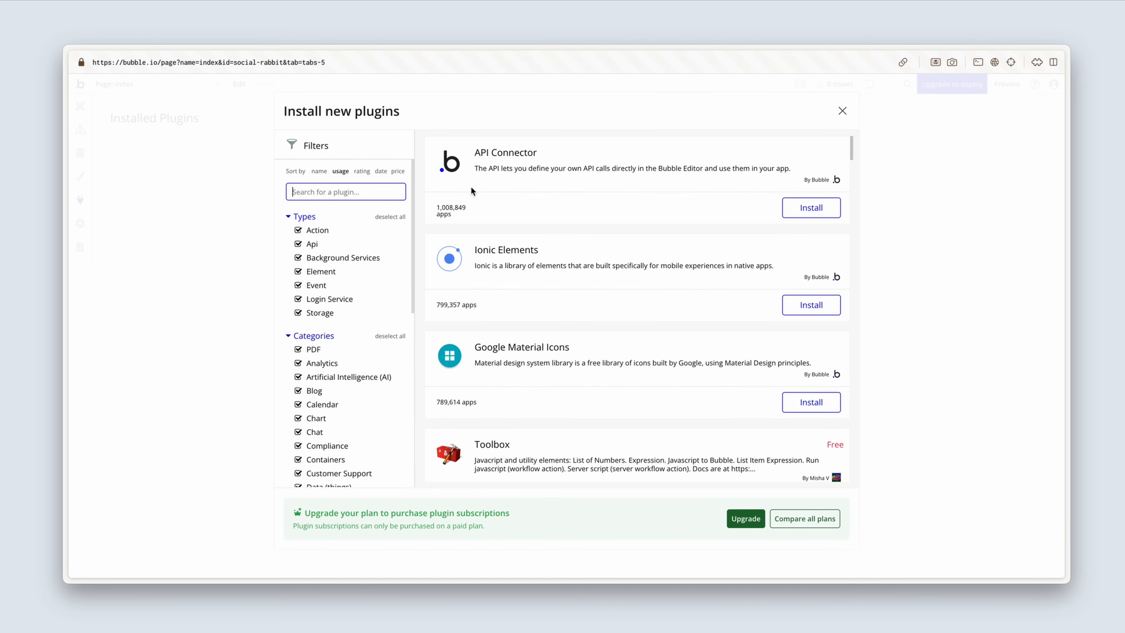
{"action": "left_click", "coordinate": [792, 213]}
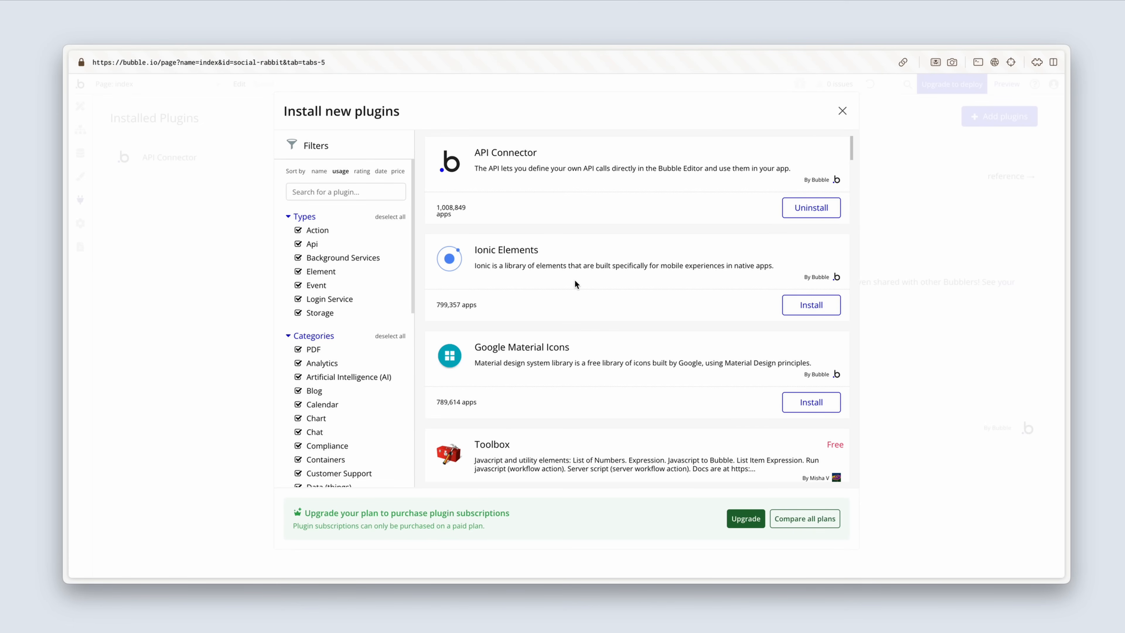
{"action": "scroll", "coordinate": [574, 279], "scroll_direction": "down", "scroll_amount": 1}
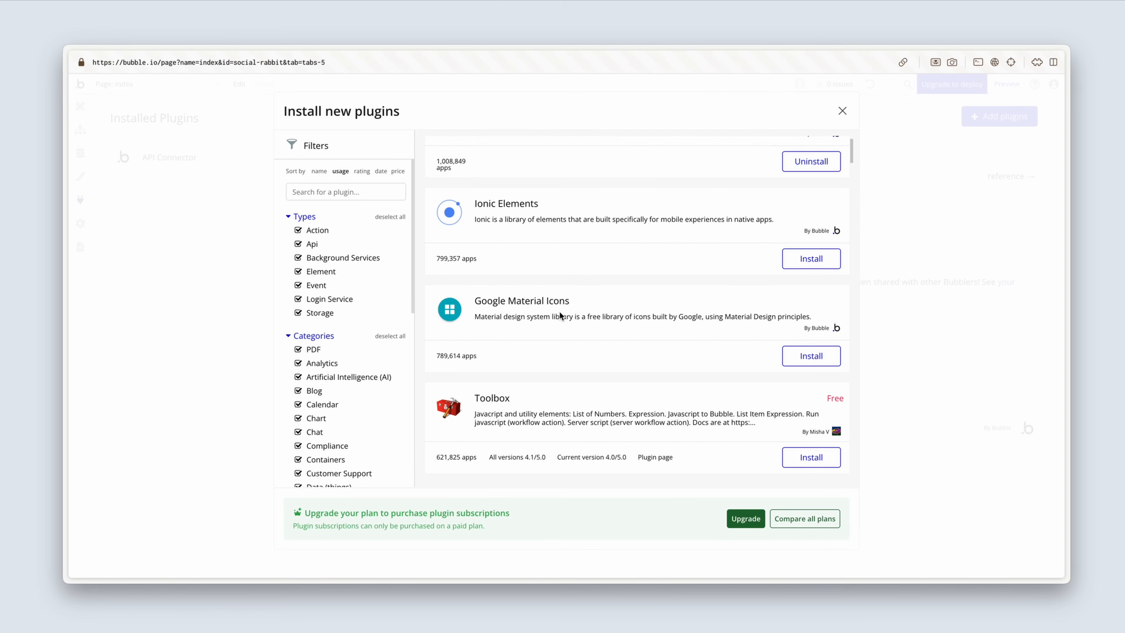
{"action": "left_click", "coordinate": [793, 357]}
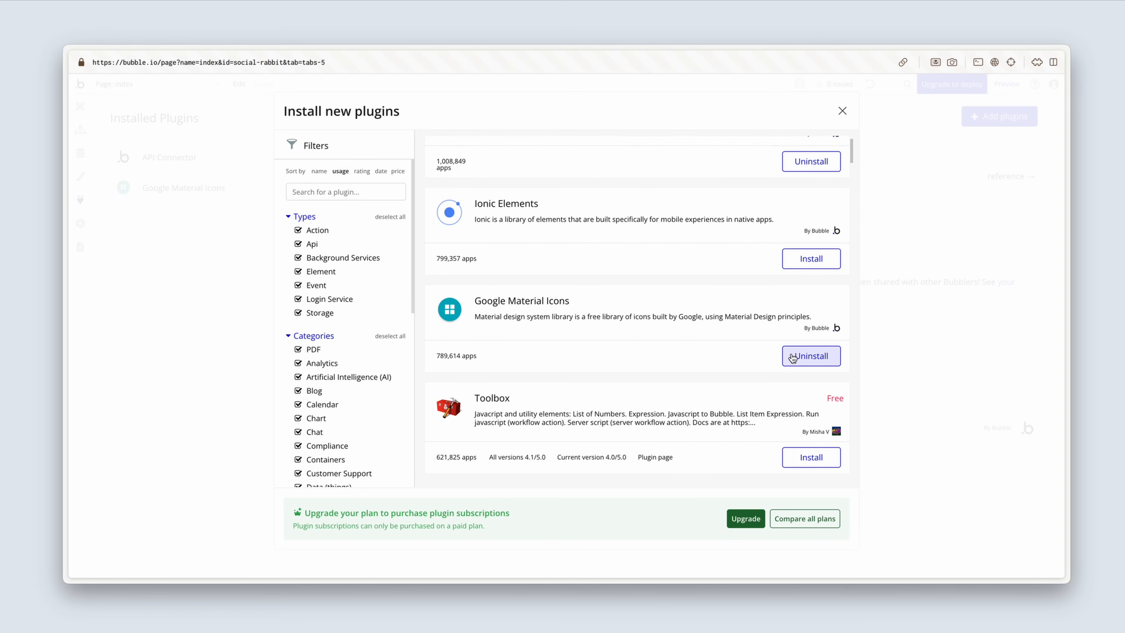
{"action": "left_click", "coordinate": [841, 111]}
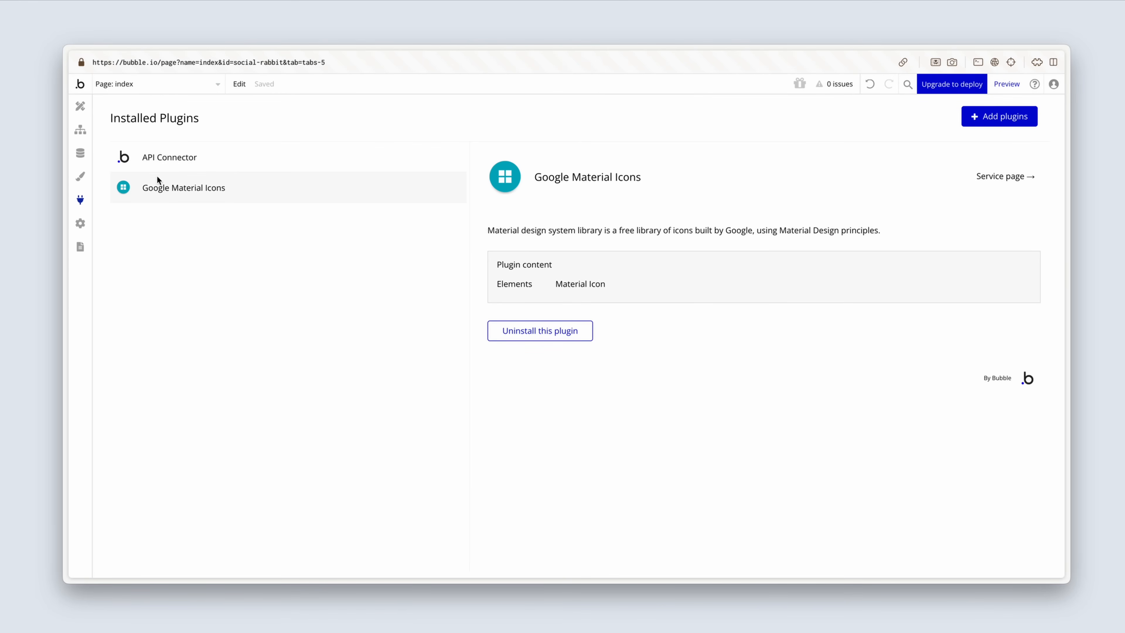
{"action": "left_click", "coordinate": [84, 110]}
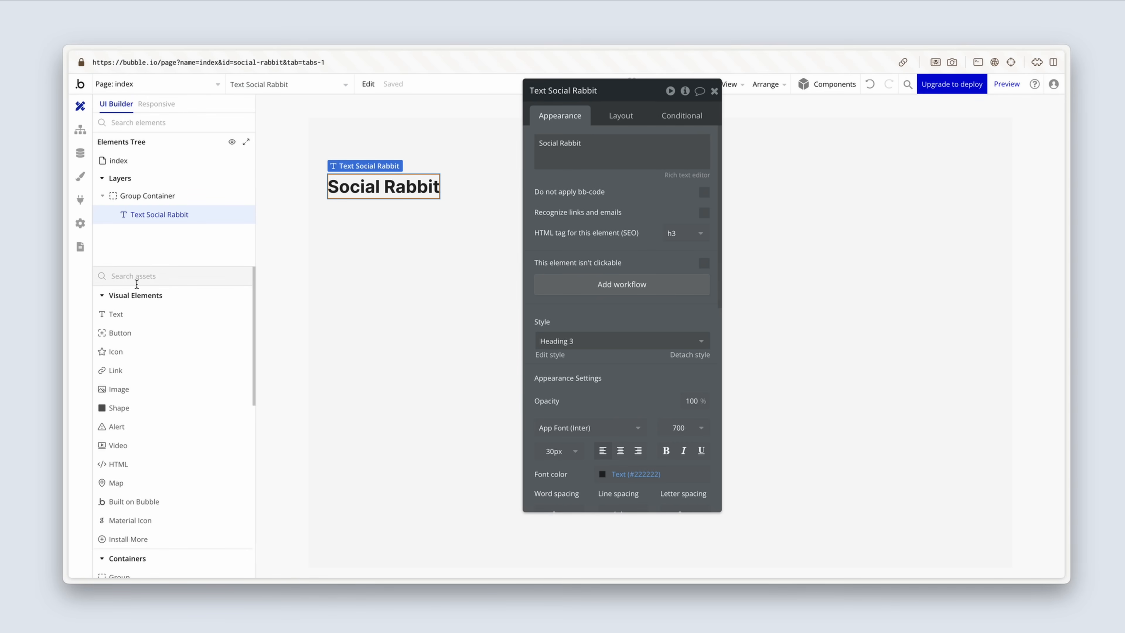
Step: Add a Material Icon below the Social Rabbit heading and choose the outlined cruelty_free rabbit icon for it
{"action": "scroll", "coordinate": [137, 380], "scroll_direction": "down", "scroll_amount": 1}
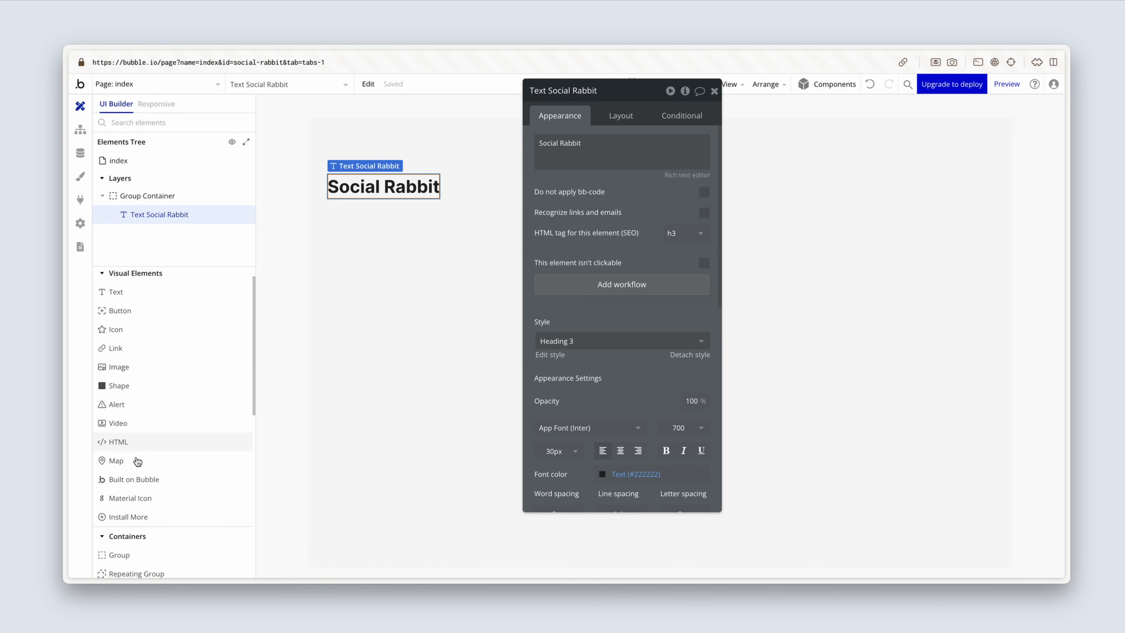
{"action": "left_click", "coordinate": [133, 497]}
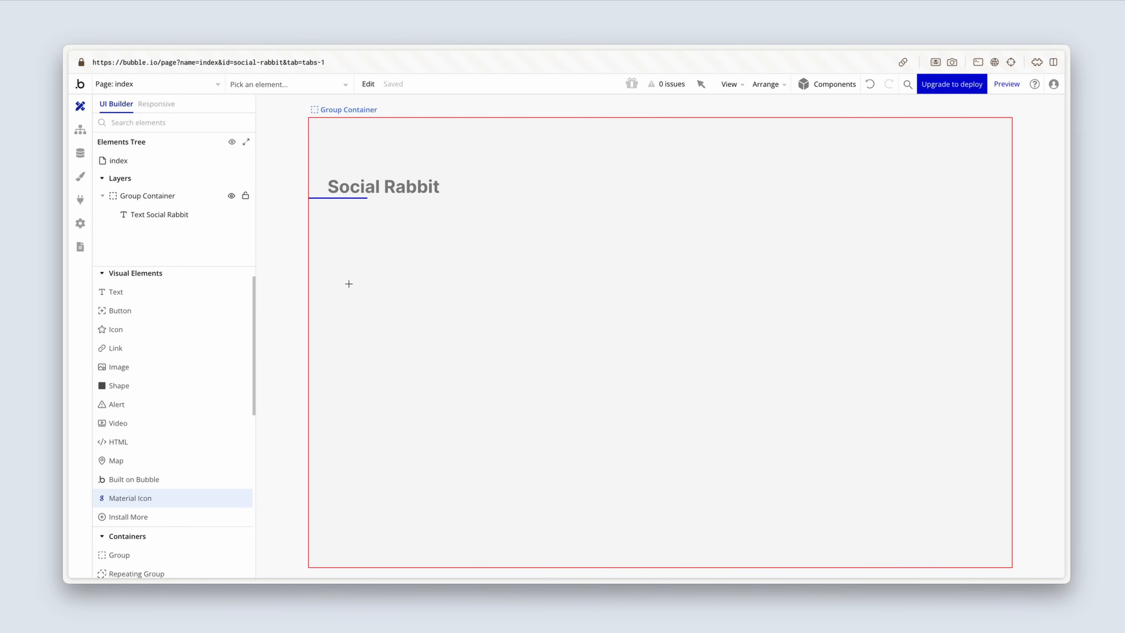
{"action": "left_click", "coordinate": [360, 277]}
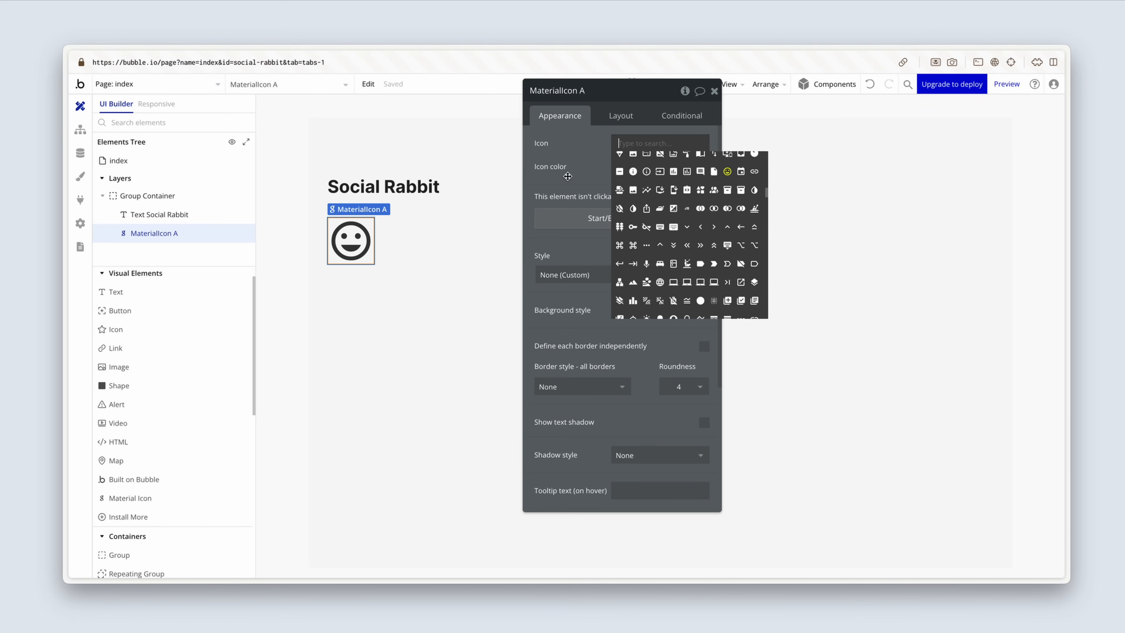
{"action": "type", "text": "cru"}
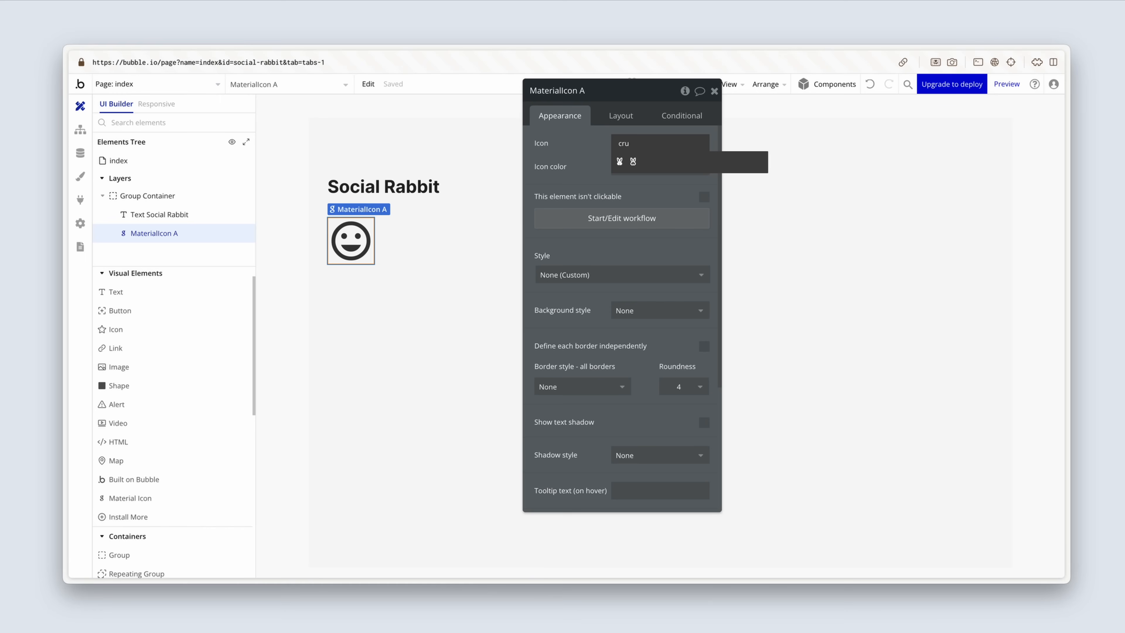
{"action": "left_click", "coordinate": [633, 162]}
Step: Set the rabbit icon's color to the Primary (#111111) color variable
{"action": "left_click", "coordinate": [619, 167]}
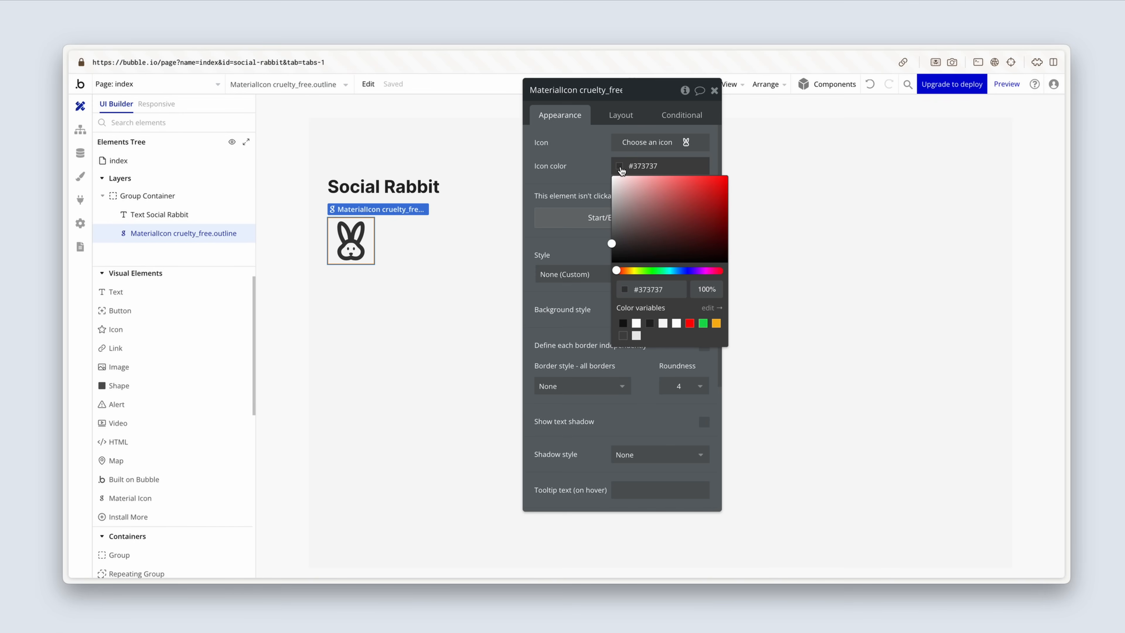
{"action": "left_click", "coordinate": [650, 324]}
{"action": "left_click", "coordinate": [623, 324]}
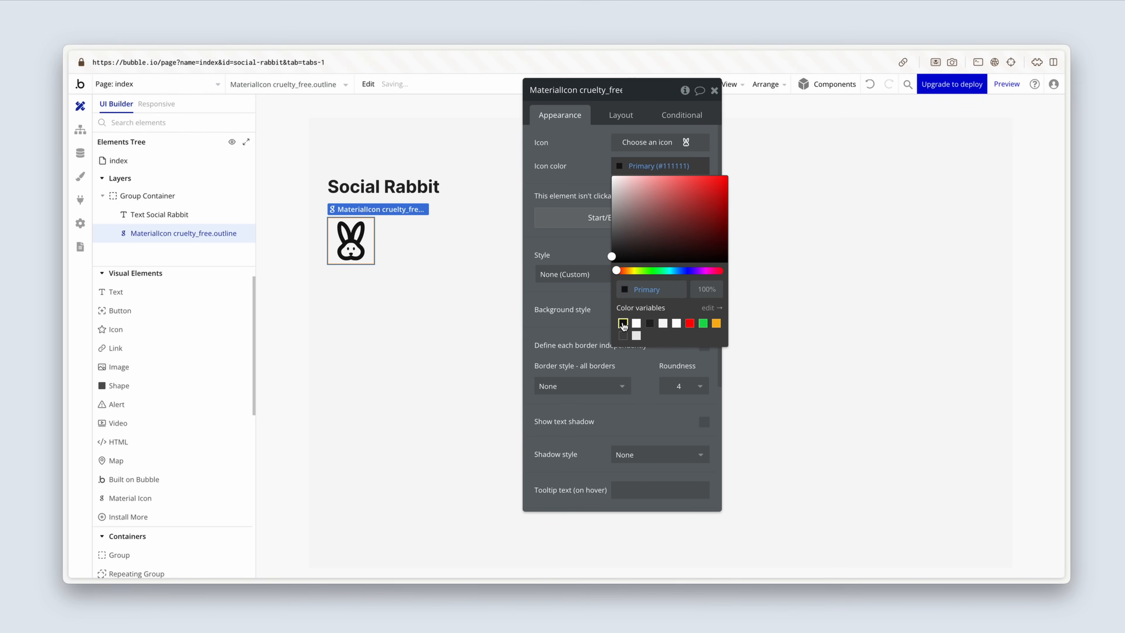
Step: Set the rabbit icon's fixed width and fixed height to 24 px each
{"action": "left_click", "coordinate": [628, 117]}
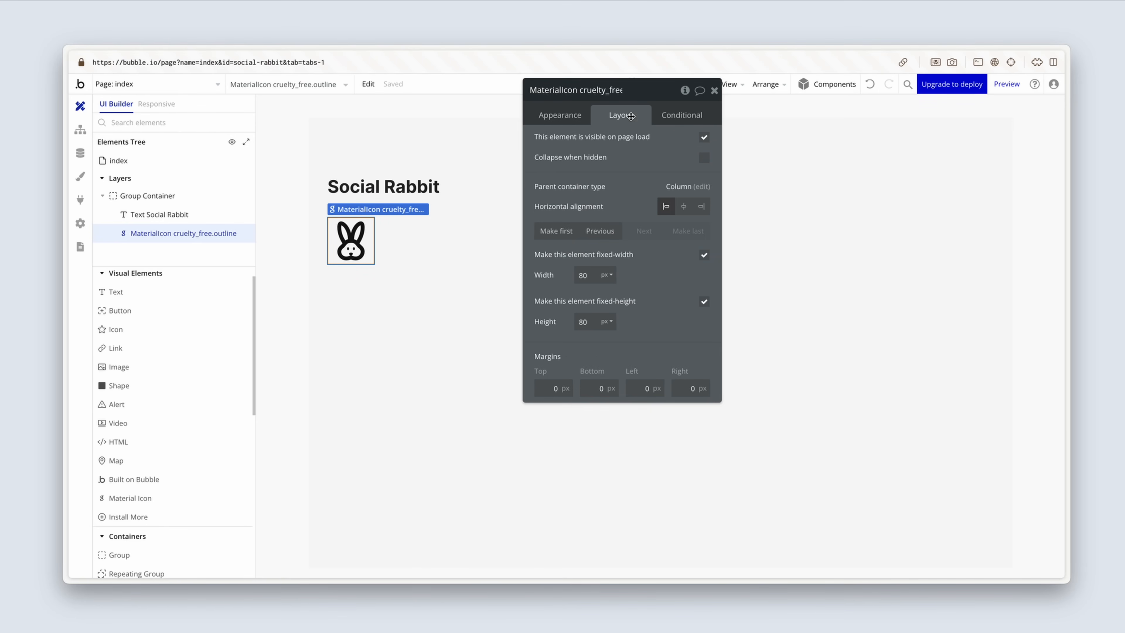
{"action": "double_click", "coordinate": [585, 276]}
{"action": "type", "text": "24"}
{"action": "double_click", "coordinate": [583, 321]}
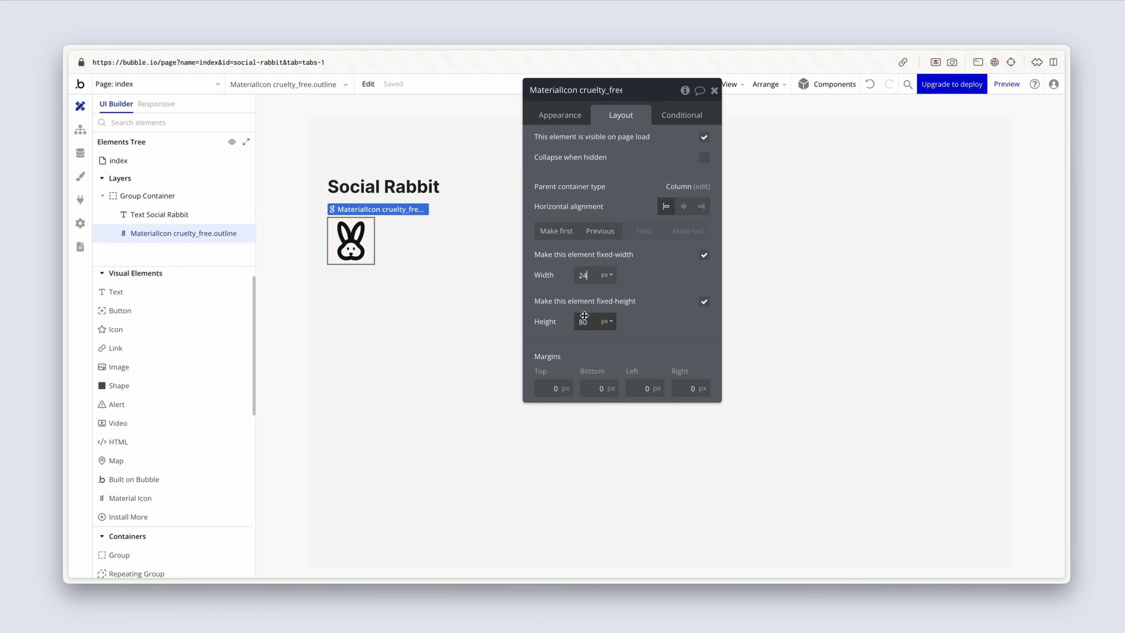
{"action": "type", "text": "24"}
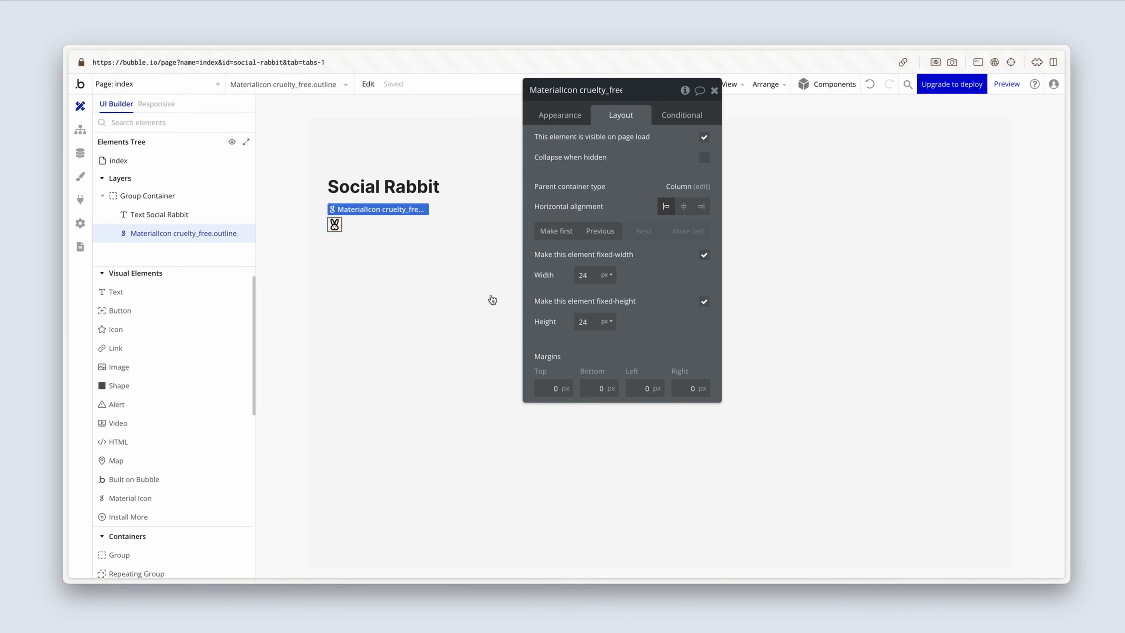
Step: Group the rabbit icon in an Align-to-Parent container and rename the new group Group Icon
{"action": "right_click", "coordinate": [335, 227]}
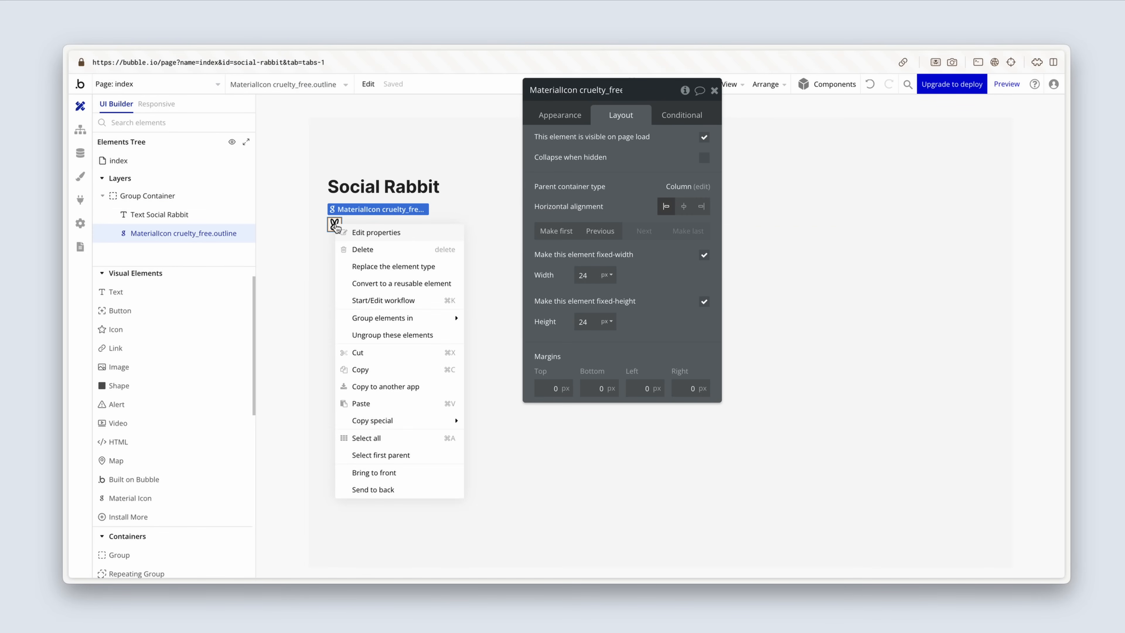
{"action": "mouse_move", "coordinate": [421, 319]}
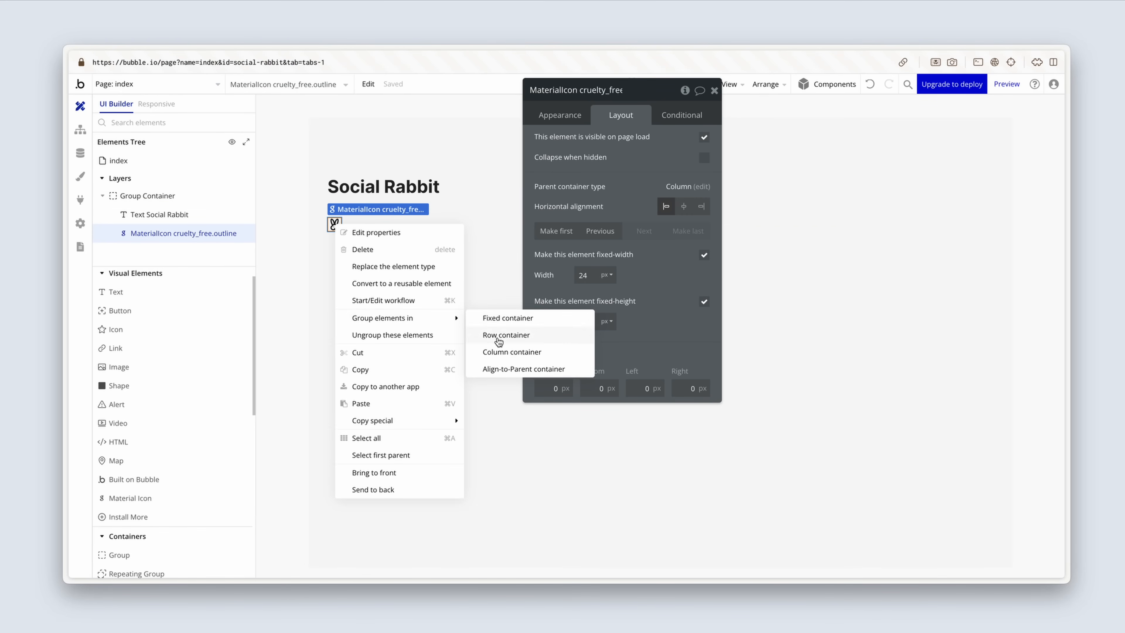
{"action": "left_click", "coordinate": [504, 369]}
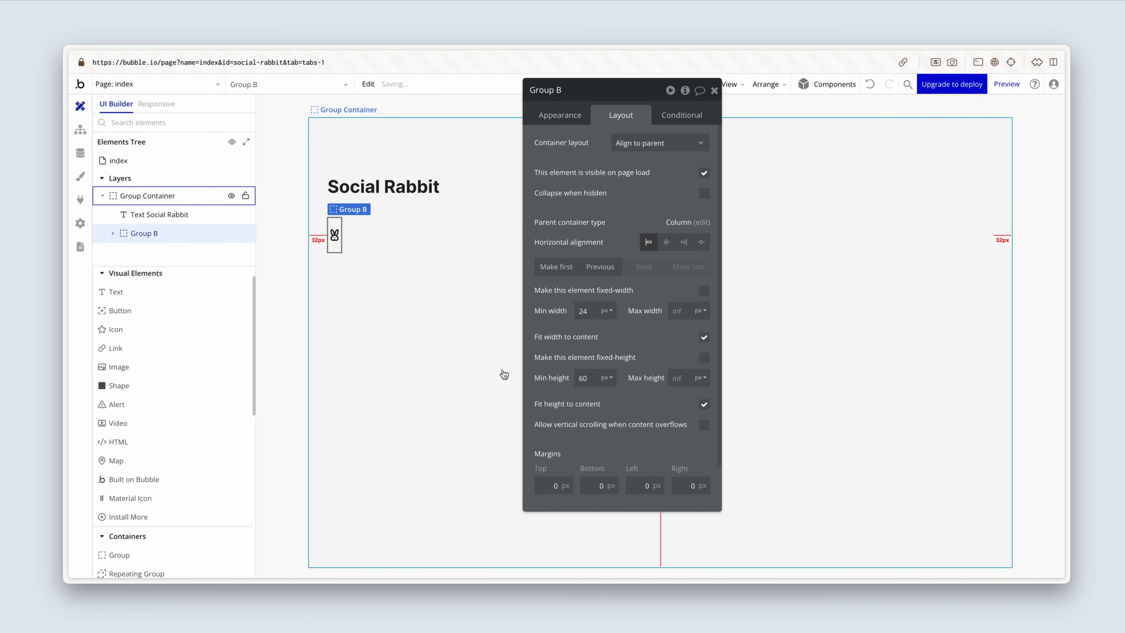
{"action": "left_click", "coordinate": [569, 90]}
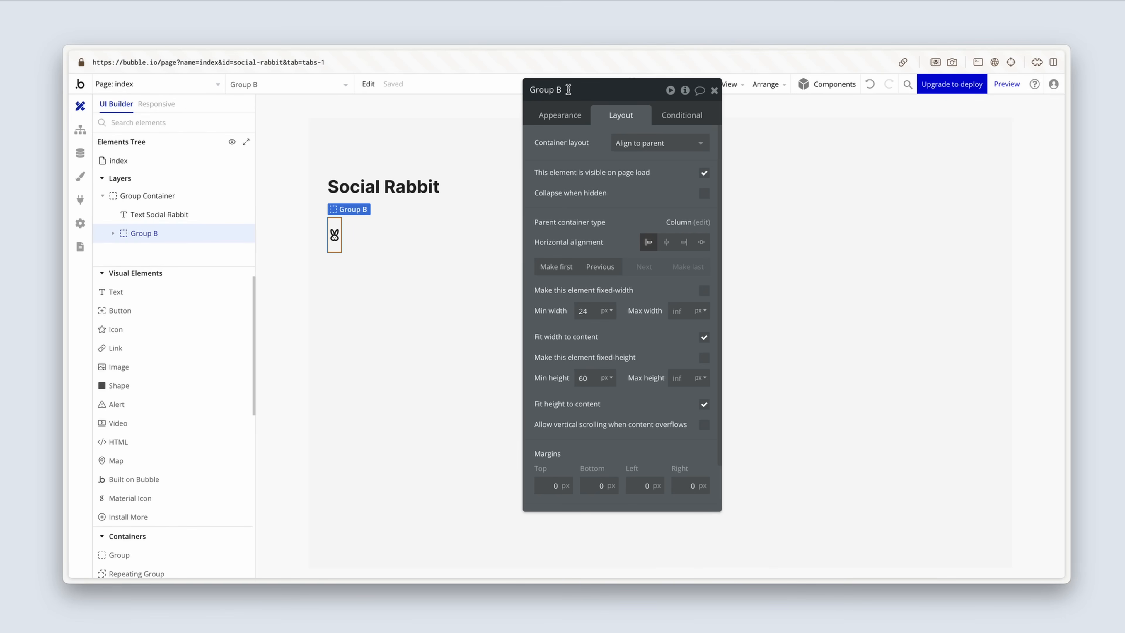
{"action": "key", "text": "BackSpace"}
{"action": "key", "text": "BackSpace"}
{"action": "type", "text": "Icon"}
Step: Set Group Icon's minimum height and minimum width to 0 px
{"action": "left_click", "coordinate": [592, 380]}
{"action": "type", "text": "0"}
{"action": "left_click_drag", "start_coordinate": [592, 313], "coordinate": [565, 313]}
{"action": "type", "text": "0"}
Step: Set Group Icon's padding to 8 px on all four sides
{"action": "scroll", "coordinate": [565, 313], "scroll_direction": "down", "scroll_amount": 2}
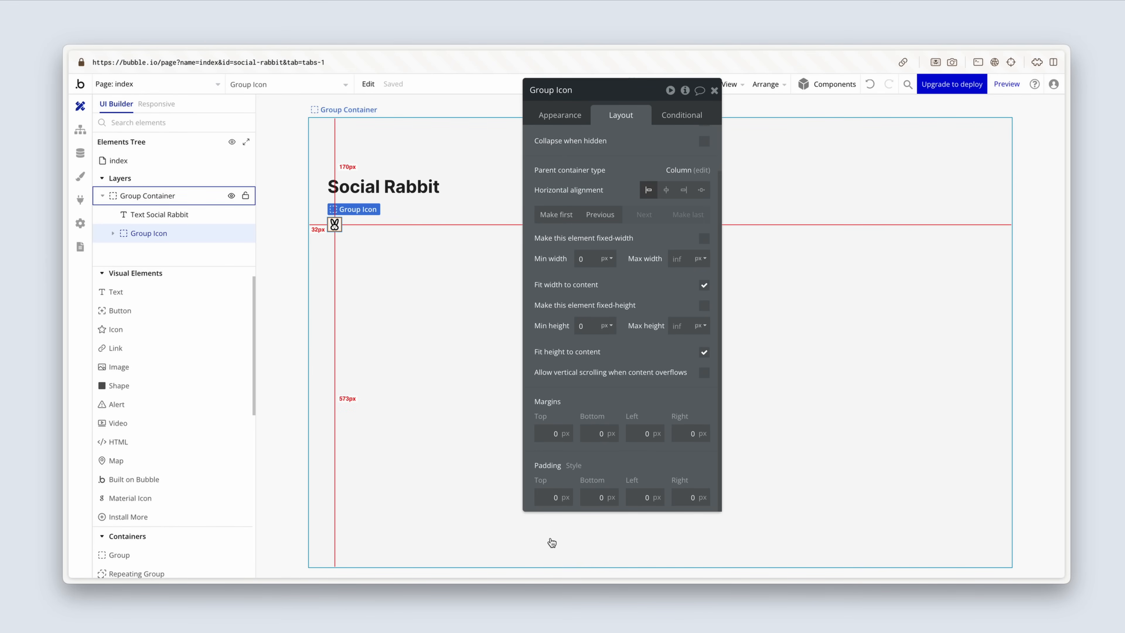
{"action": "left_click", "coordinate": [562, 497]}
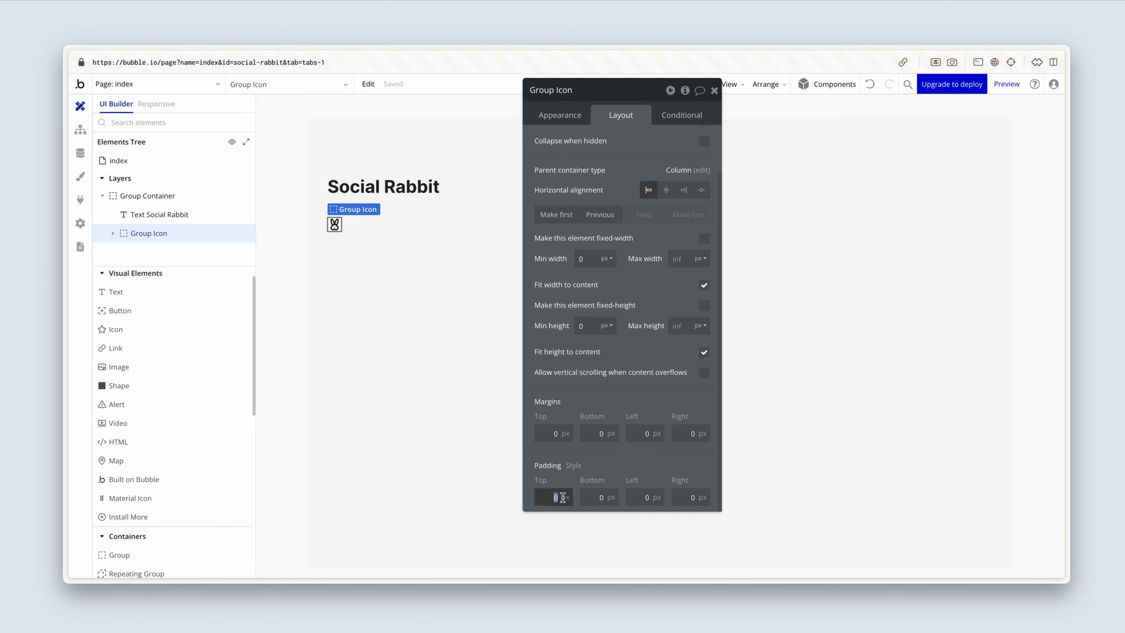
{"action": "type", "text": "8"}
{"action": "left_click", "coordinate": [594, 497]}
{"action": "type", "text": "8"}
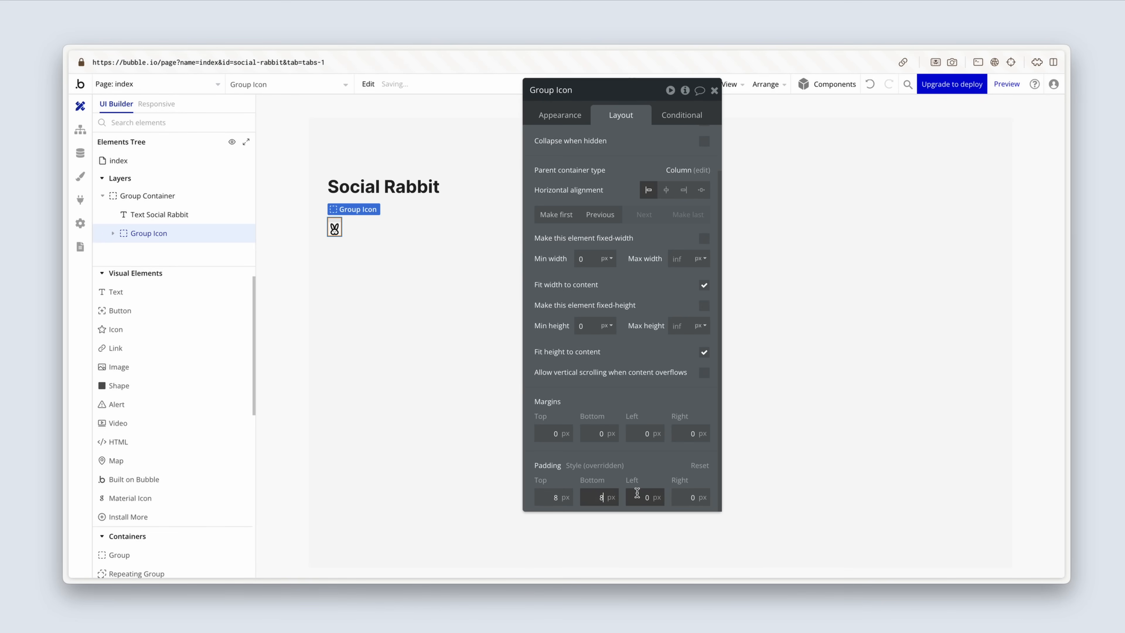
{"action": "left_click", "coordinate": [637, 497]}
{"action": "type", "text": "8"}
{"action": "left_click", "coordinate": [691, 497]}
{"action": "left_click", "coordinate": [654, 460]}
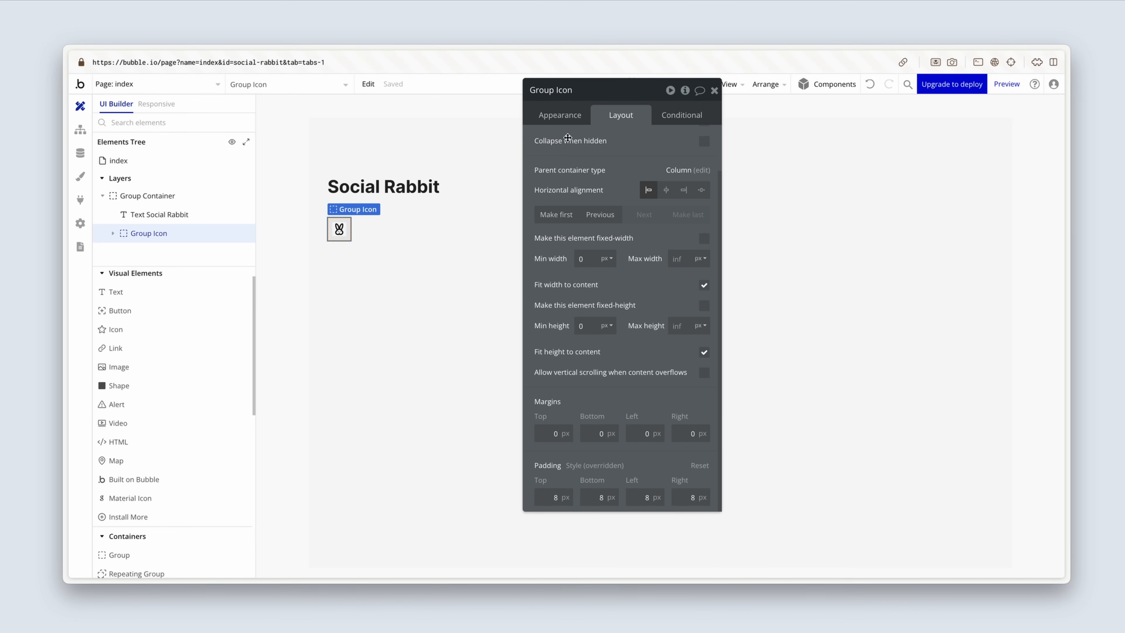
Step: Give Group Icon a solid border in Light grey (#EBEBEB) with a roundness of 8
{"action": "left_click", "coordinate": [559, 119]}
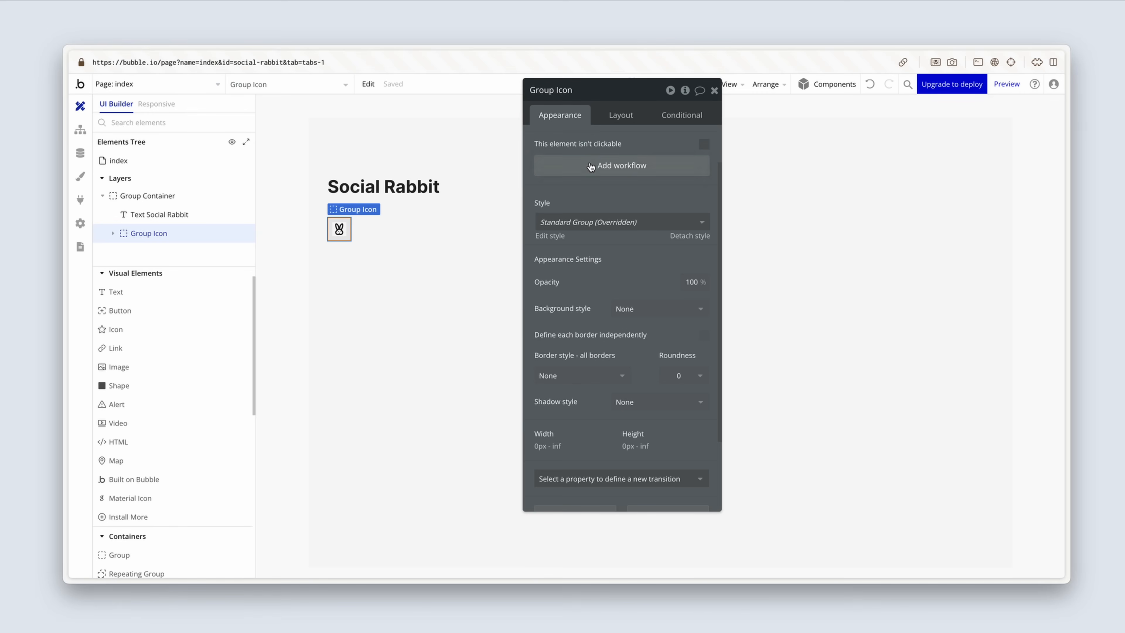
{"action": "left_click", "coordinate": [581, 372]}
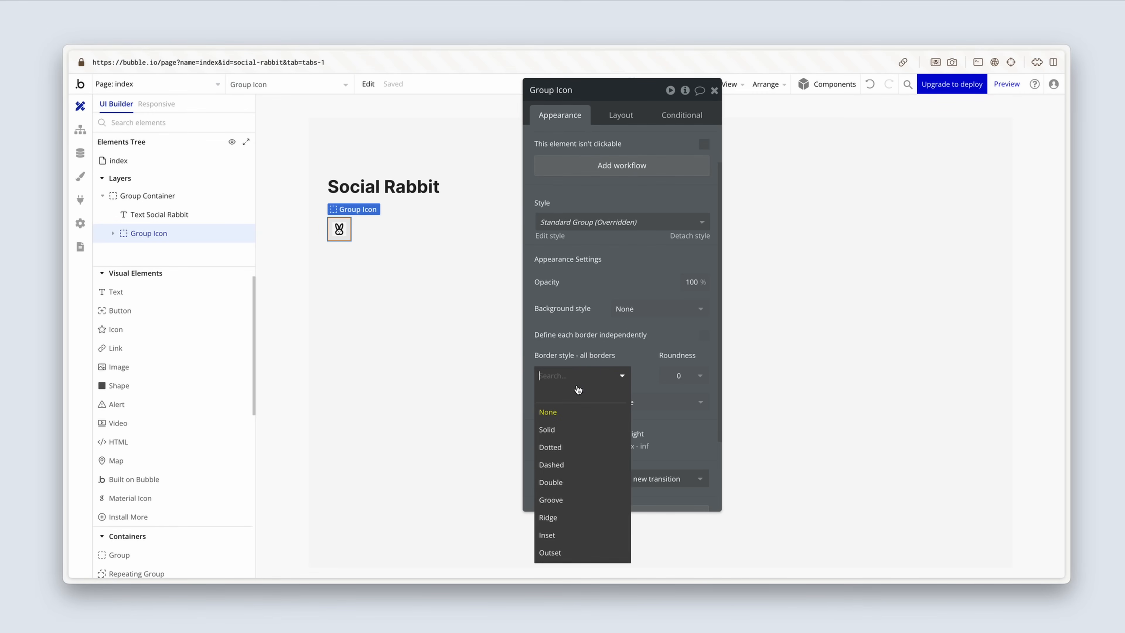
{"action": "left_click", "coordinate": [578, 431]}
{"action": "left_click", "coordinate": [582, 422]}
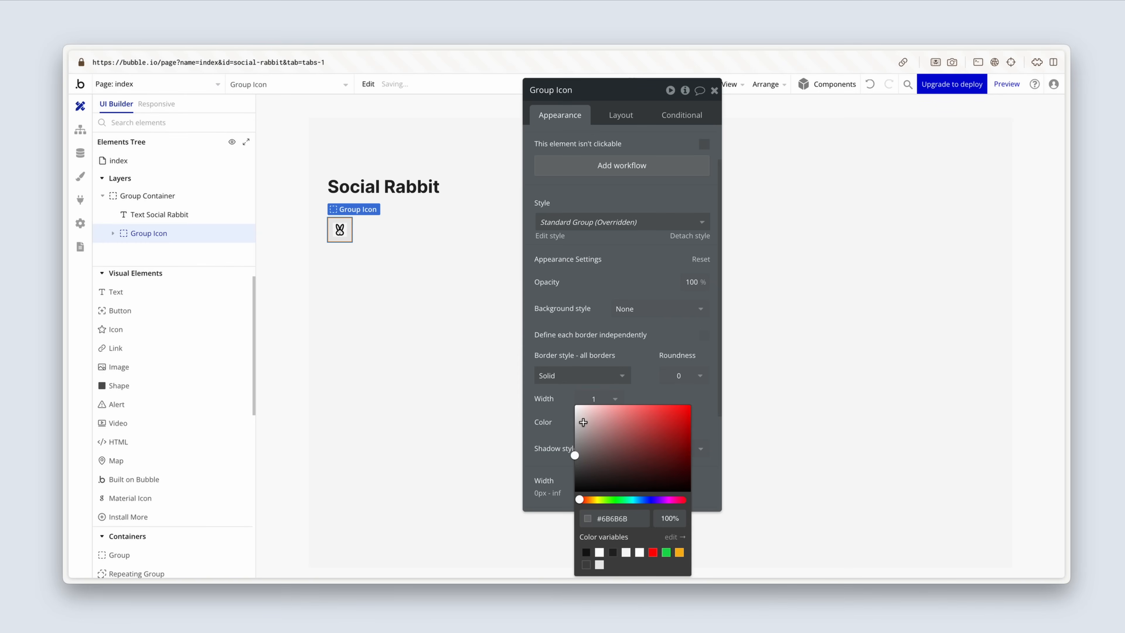
{"action": "left_click", "coordinate": [600, 565]}
{"action": "left_click", "coordinate": [687, 380]}
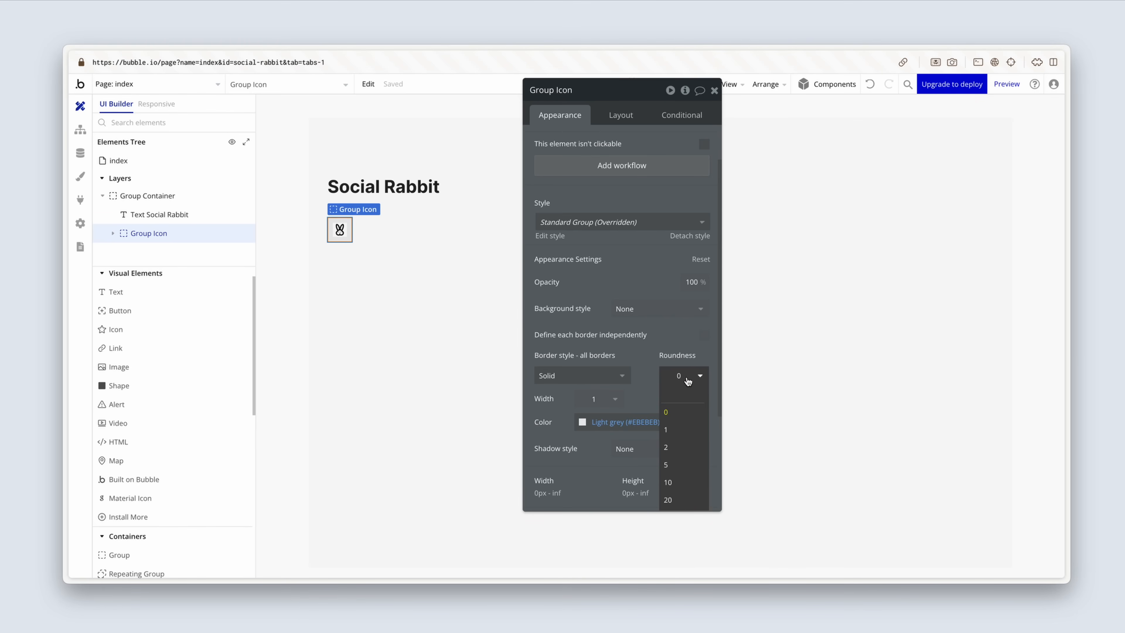
{"action": "type", "text": "8"}
{"action": "key", "text": "Return"}
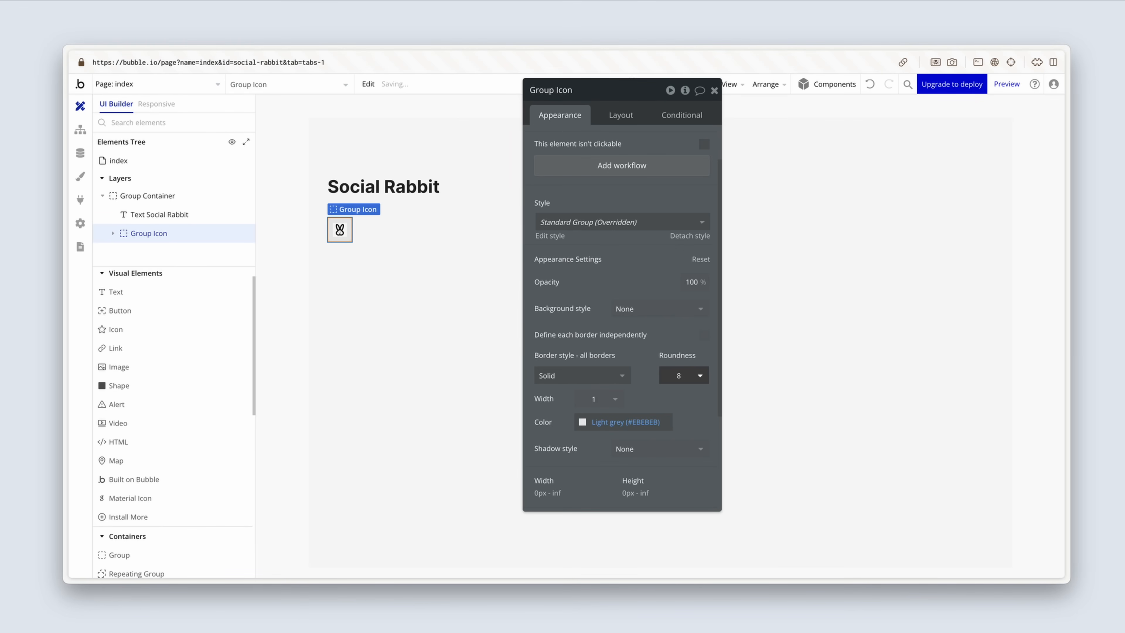
Step: Give Group Icon a flat color background using the Primary contrast color variable
{"action": "left_click", "coordinate": [650, 312]}
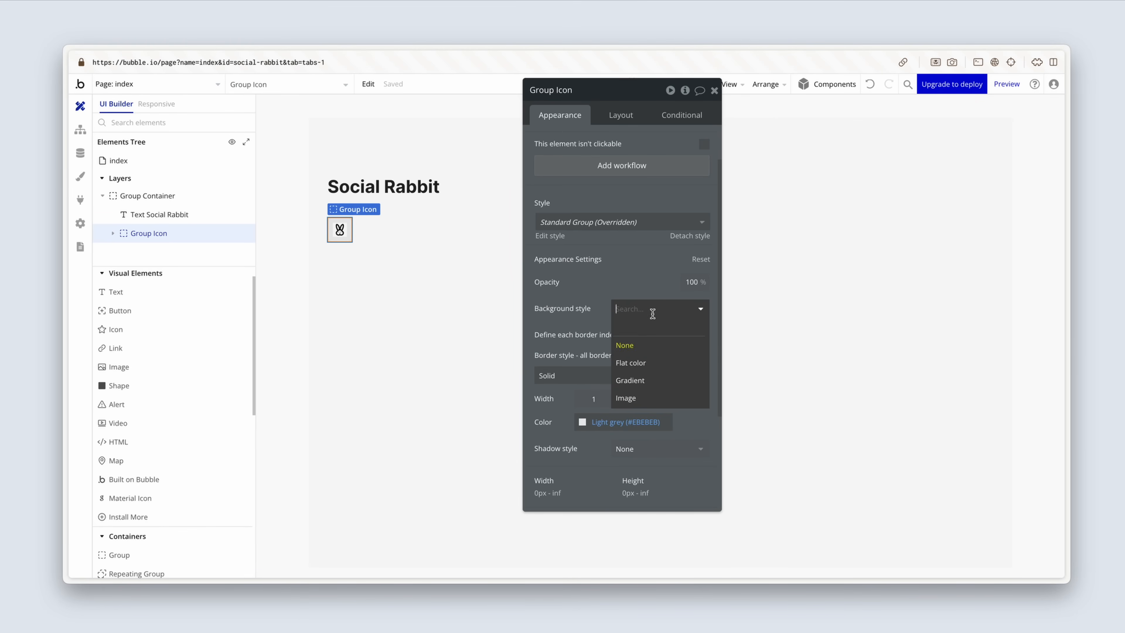
{"action": "left_click", "coordinate": [655, 362]}
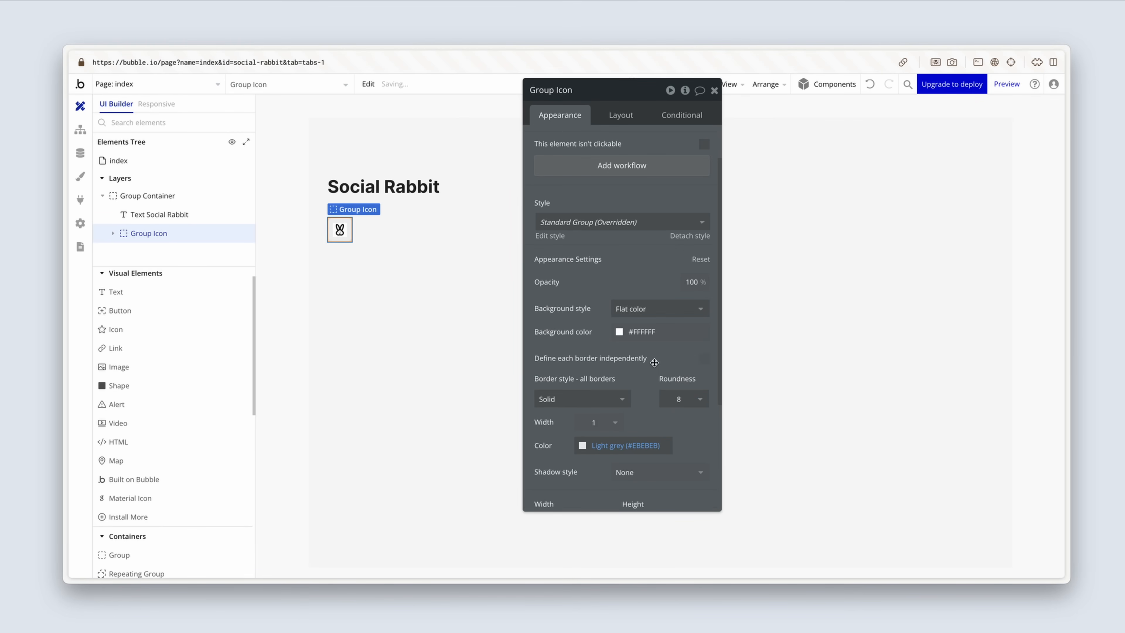
{"action": "left_click", "coordinate": [620, 332]}
{"action": "left_click", "coordinate": [636, 490]}
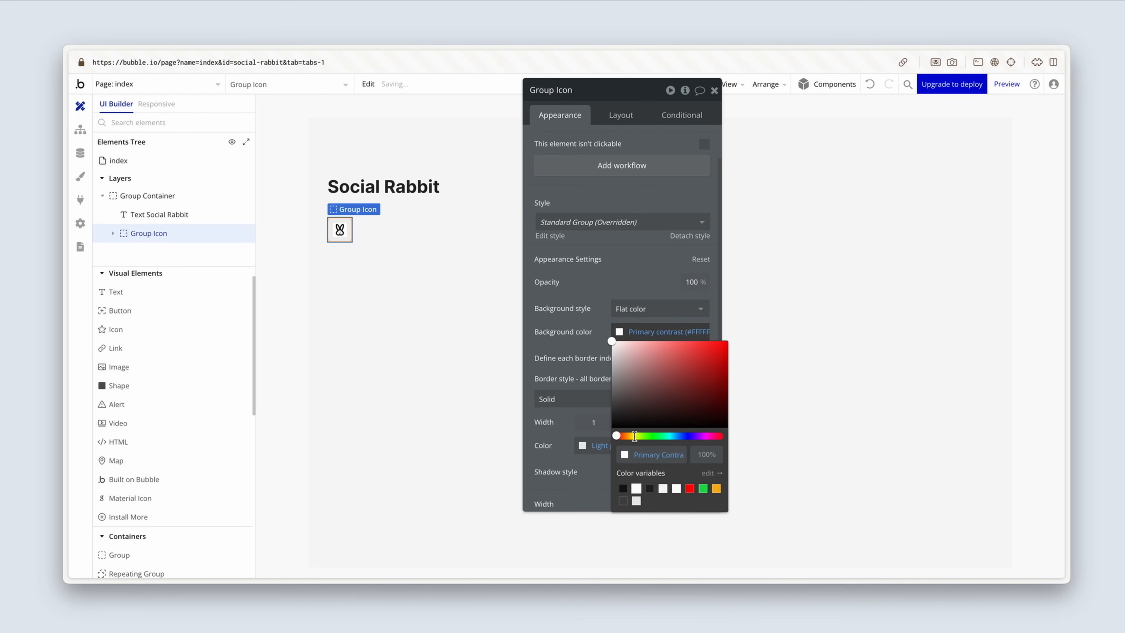
{"action": "left_click", "coordinate": [578, 348]}
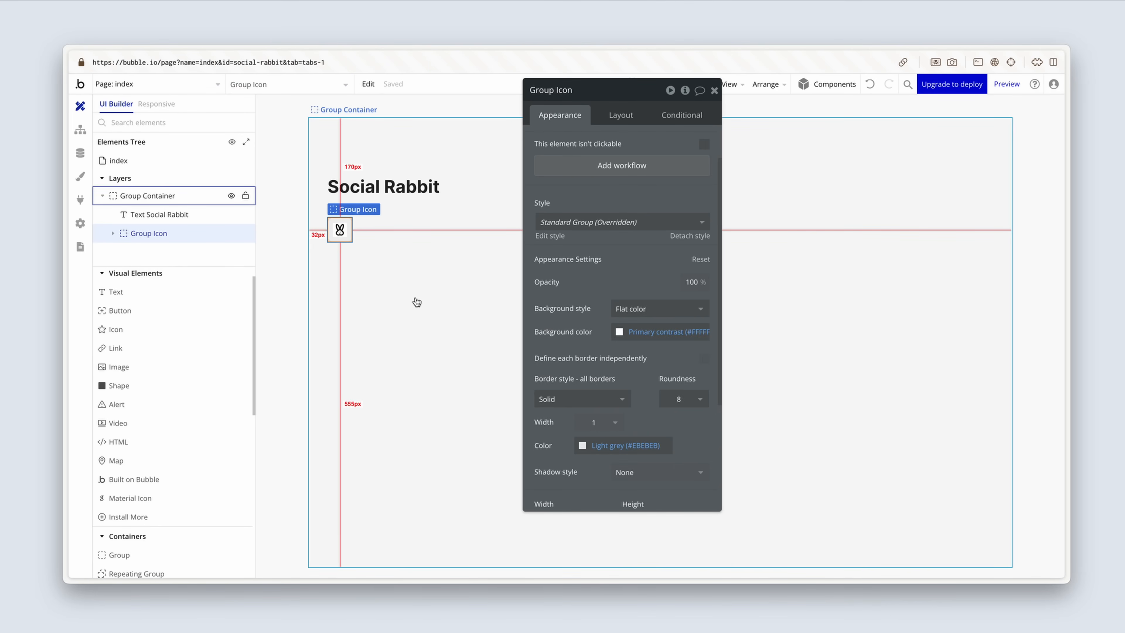
{"action": "left_click", "coordinate": [416, 302]}
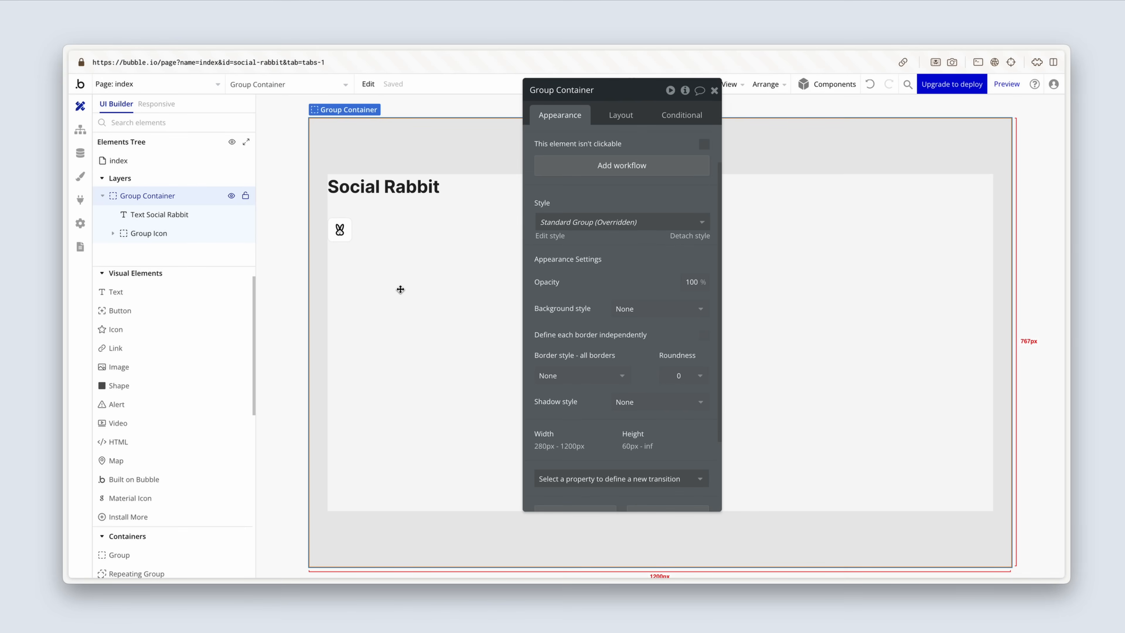
Step: Group the Social Rabbit text and Group Icon in a row container and rename it Group Header
{"action": "left_click", "coordinate": [346, 241]}
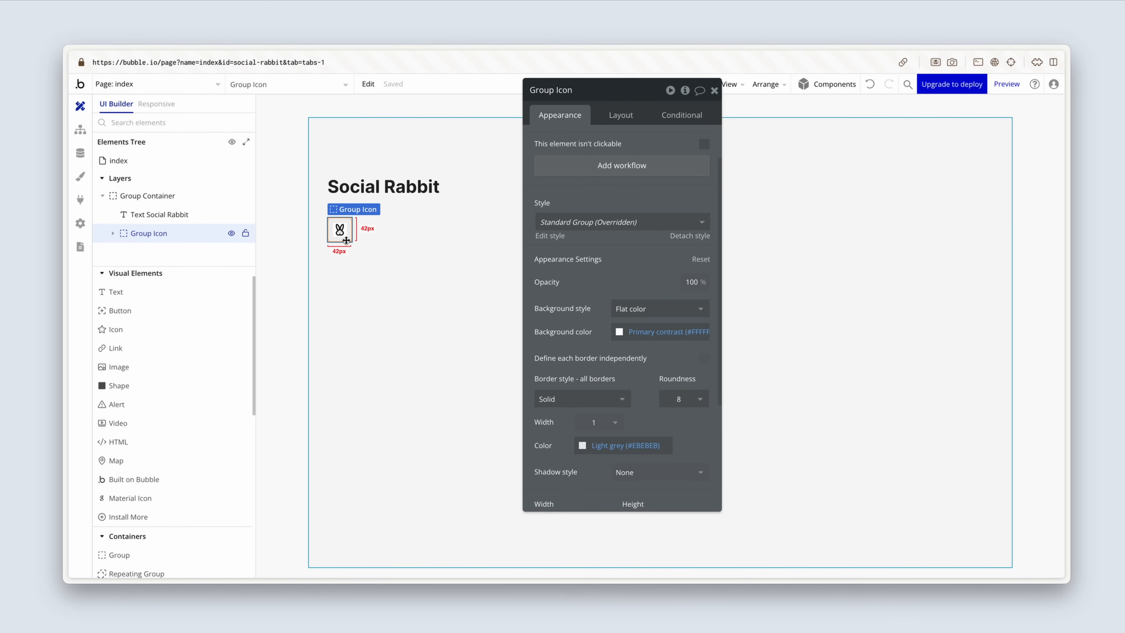
{"action": "left_click", "coordinate": [400, 184], "text": "shift"}
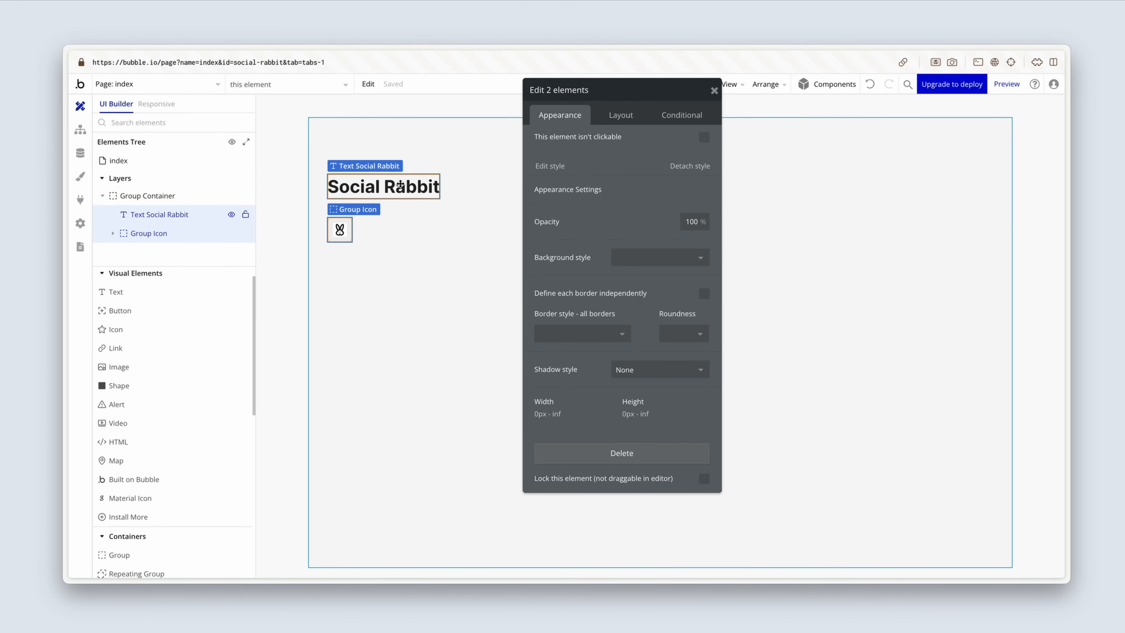
{"action": "right_click", "coordinate": [400, 185]}
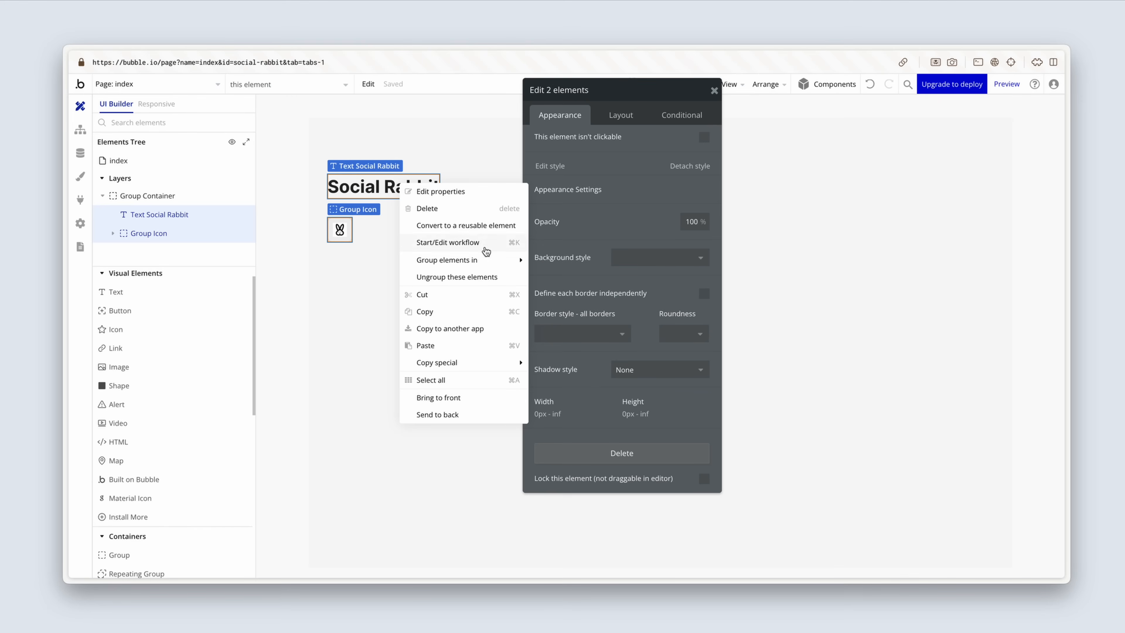
{"action": "mouse_move", "coordinate": [488, 263]}
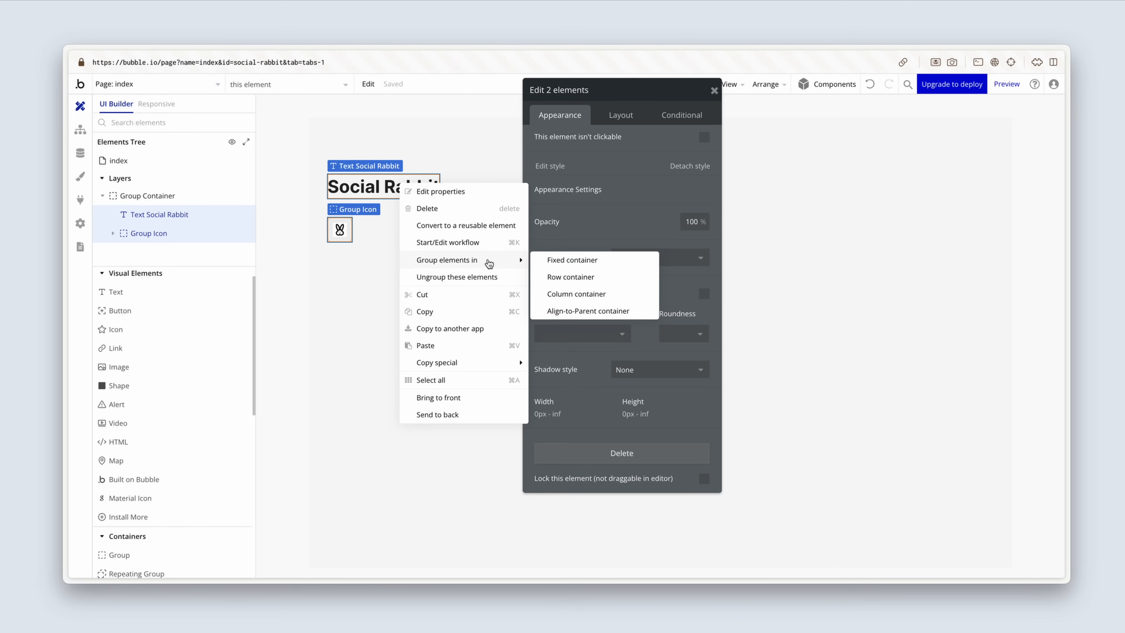
{"action": "left_click", "coordinate": [599, 281]}
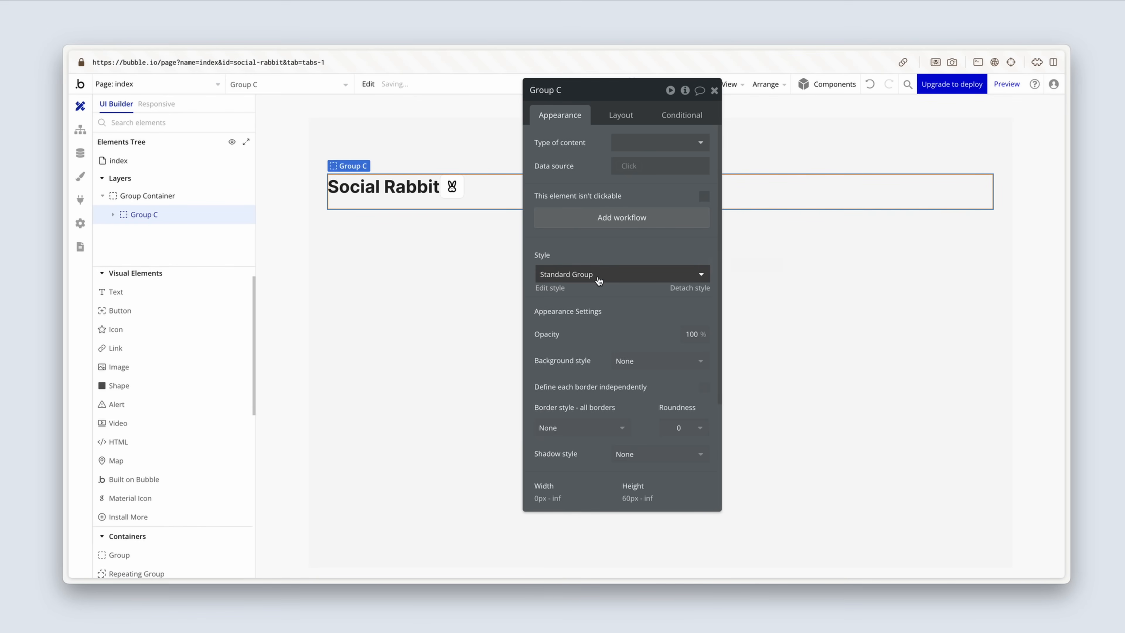
{"action": "left_click", "coordinate": [572, 94]}
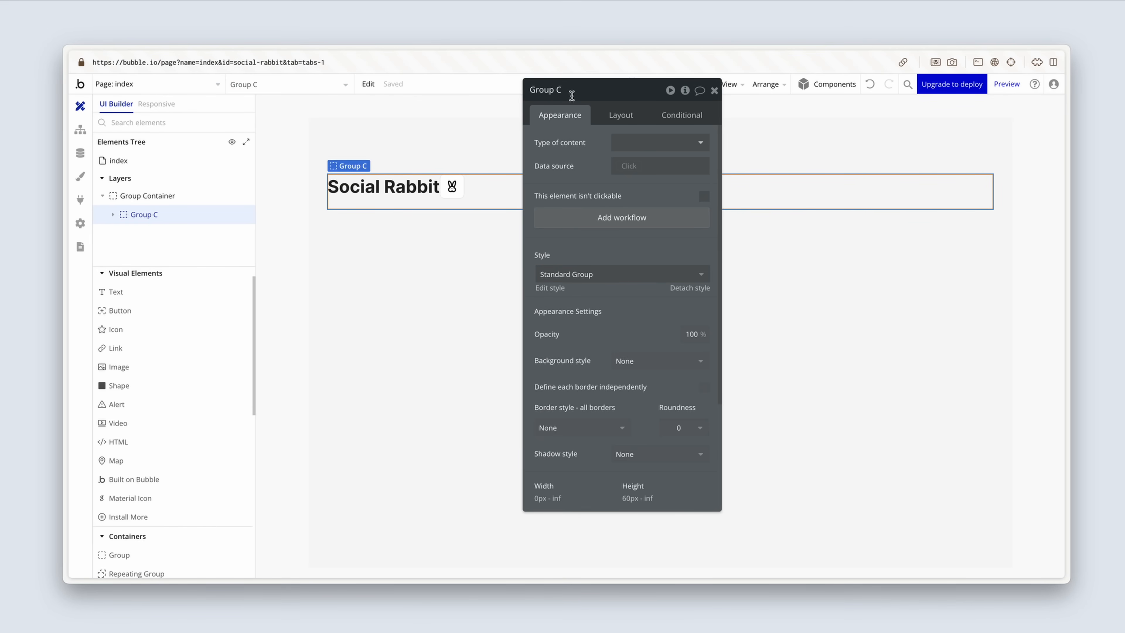
{"action": "key", "text": "BackSpace"}
{"action": "type", "text": "Header"}
Step: Apply gap spacing between the elements in Group Header with a column gap of 12 px
{"action": "left_click", "coordinate": [614, 115]}
{"action": "left_click", "coordinate": [704, 190]}
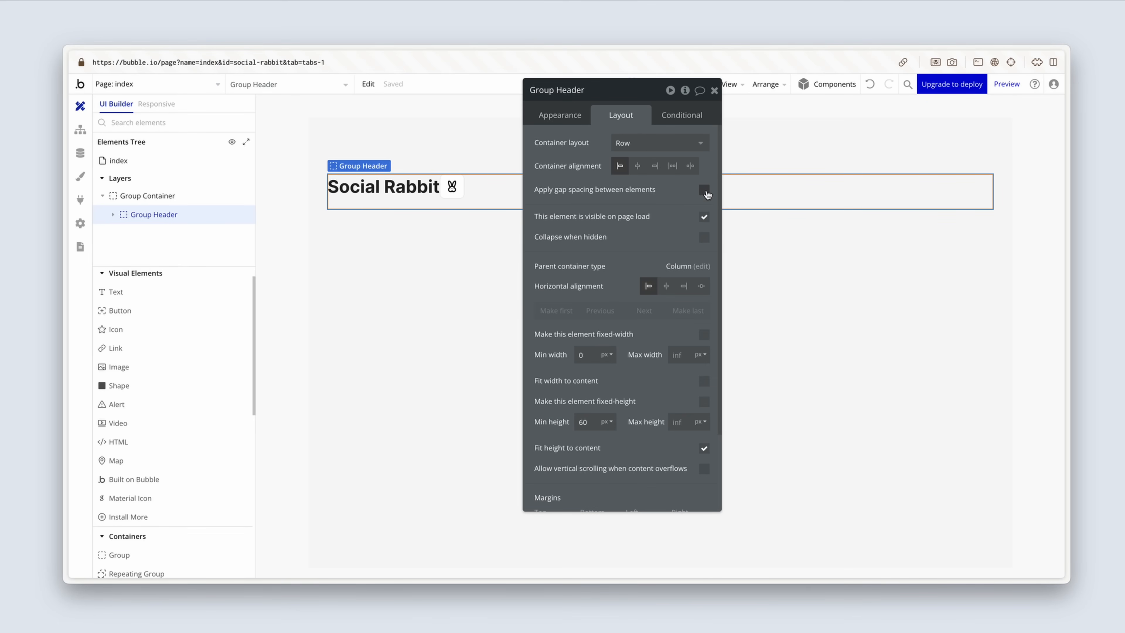
{"action": "left_click", "coordinate": [691, 234]}
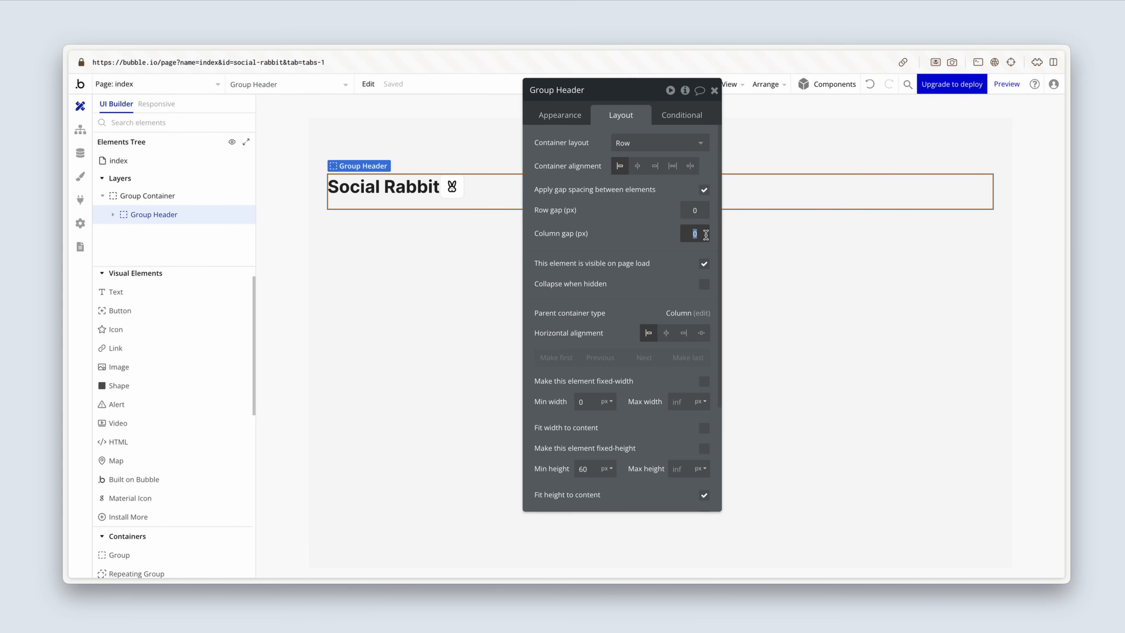
{"action": "type", "text": "12"}
{"action": "key", "text": "Return"}
Step: Set Group Header's minimum height to 0 px
{"action": "scroll", "coordinate": [604, 448], "scroll_direction": "down", "scroll_amount": 3}
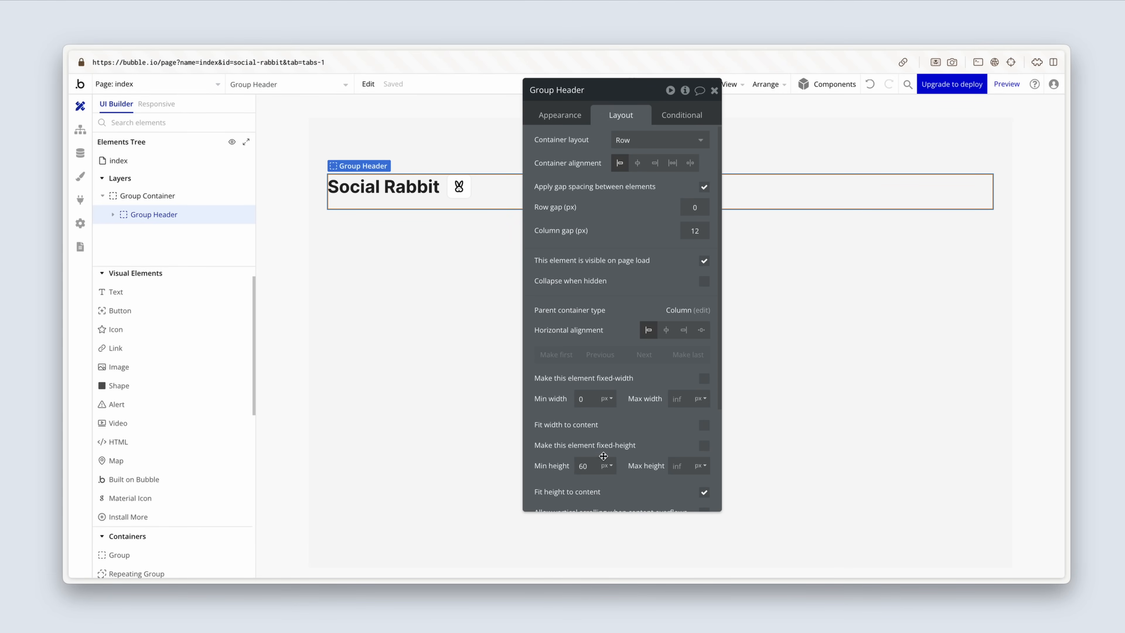
{"action": "left_click", "coordinate": [593, 407]}
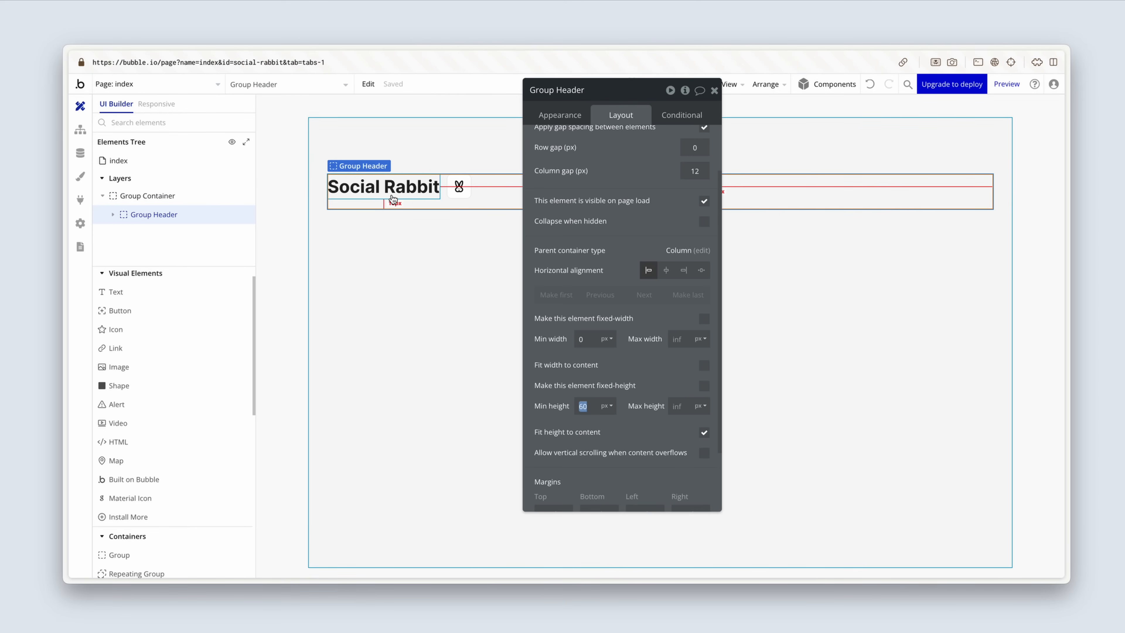
{"action": "key", "text": "BackSpace"}
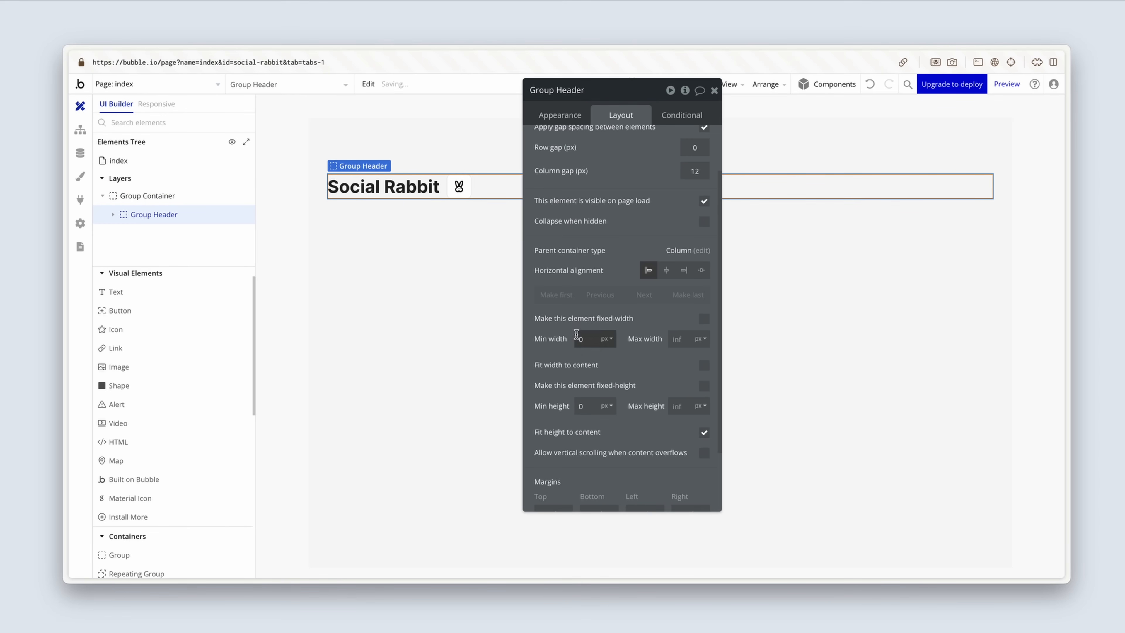
Step: Reorder Group Header so the Social Rabbit text comes after Group Icon
{"action": "left_click", "coordinate": [419, 193]}
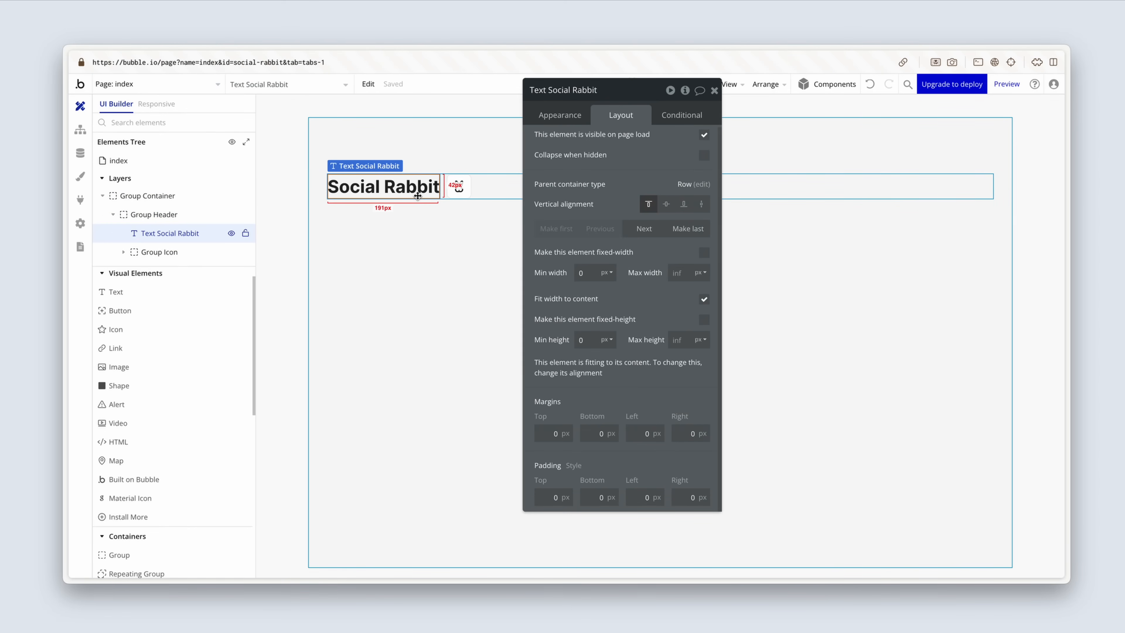
{"action": "left_click", "coordinate": [644, 229]}
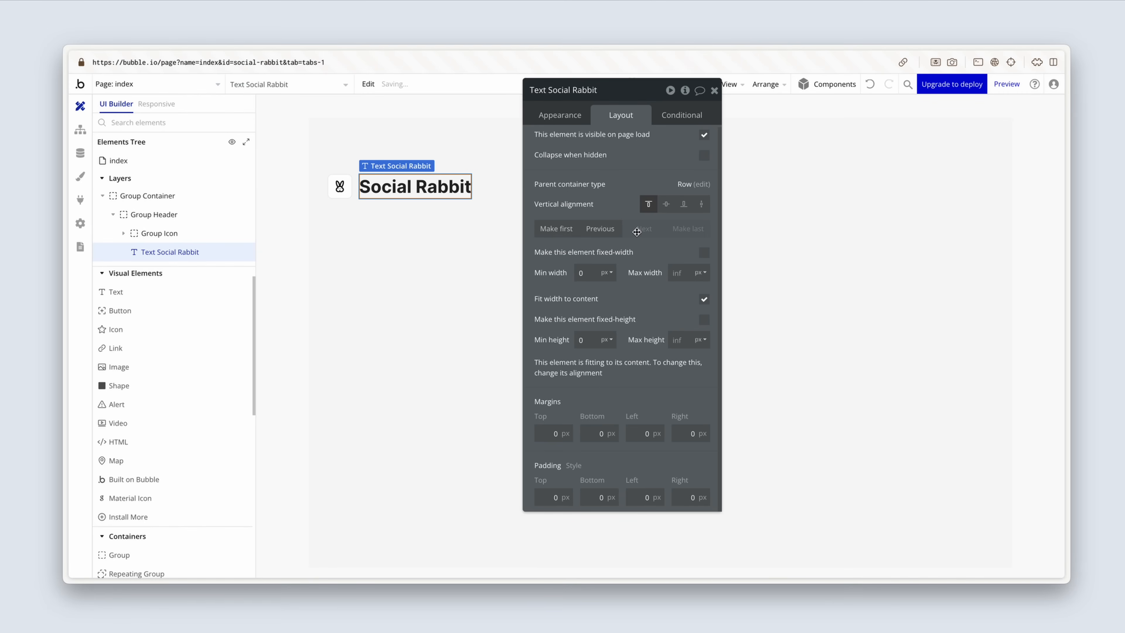
{"action": "left_click", "coordinate": [493, 246]}
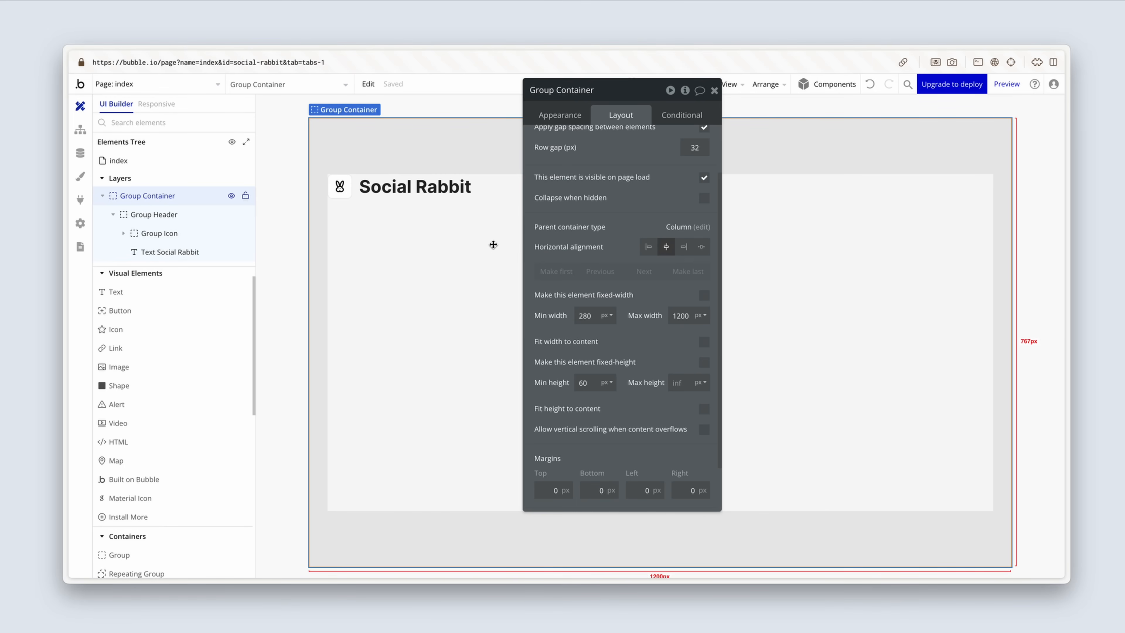
{"action": "left_click", "coordinate": [714, 91]}
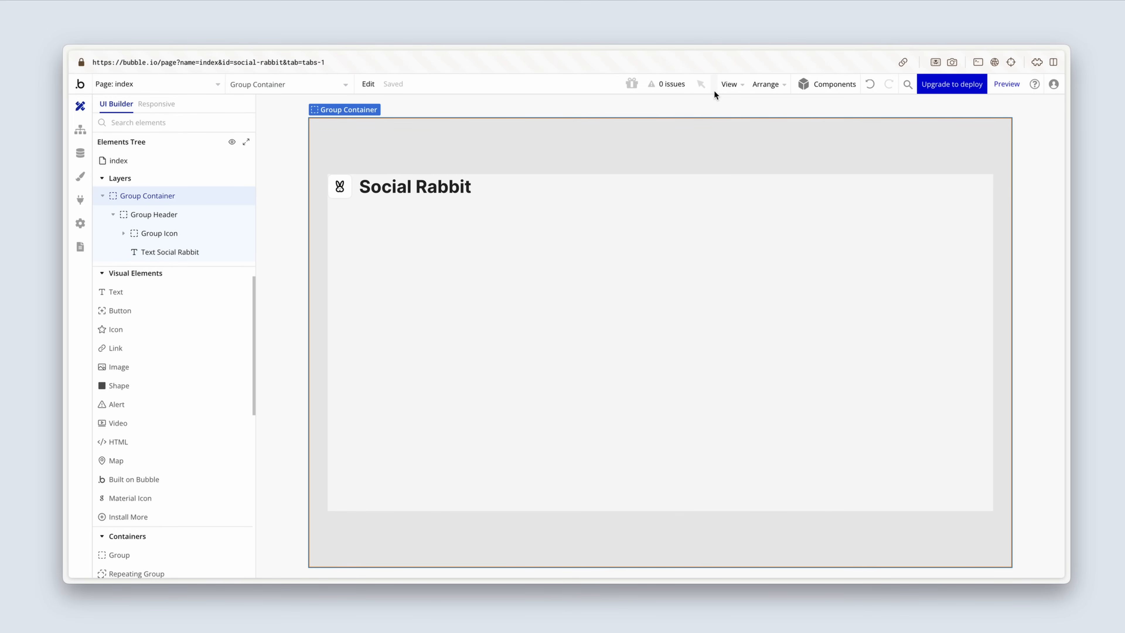
{"action": "double_click", "coordinate": [585, 290]}
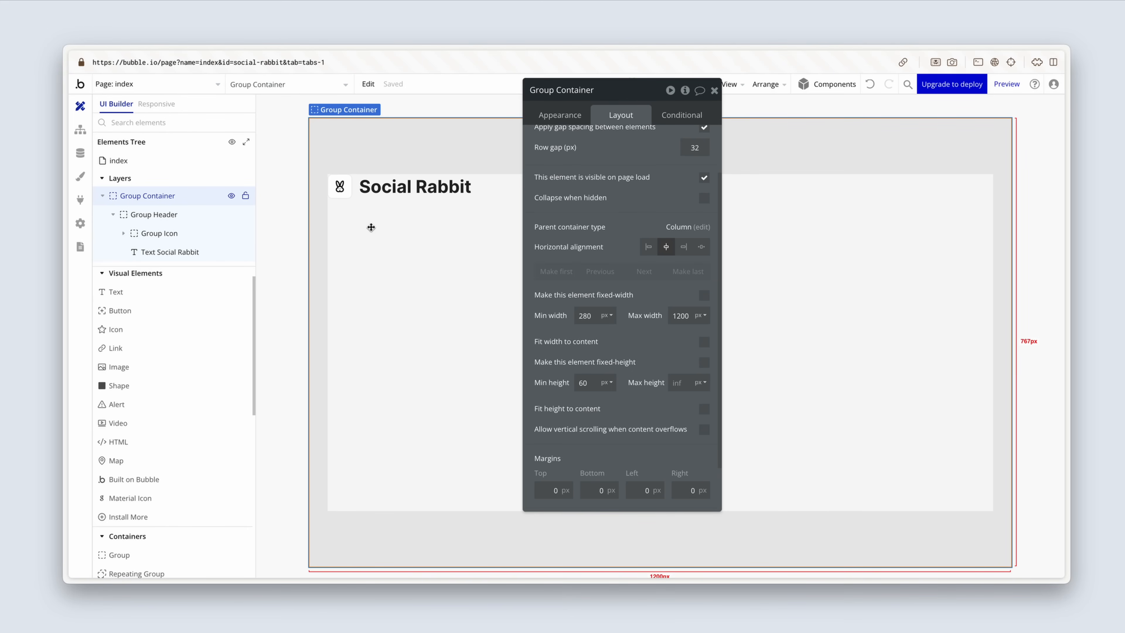
Step: Add a text element below Group Header in Group Container reading "Create social media posts with images"
{"action": "left_click", "coordinate": [160, 292]}
{"action": "left_click", "coordinate": [354, 224]}
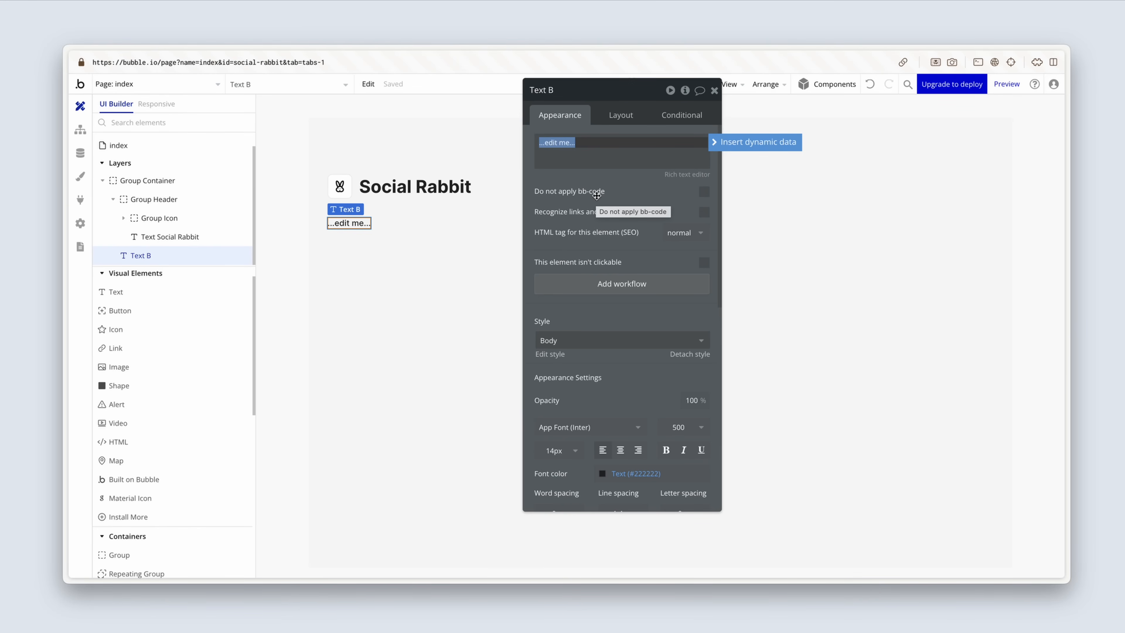
{"action": "type", "text": "create "}
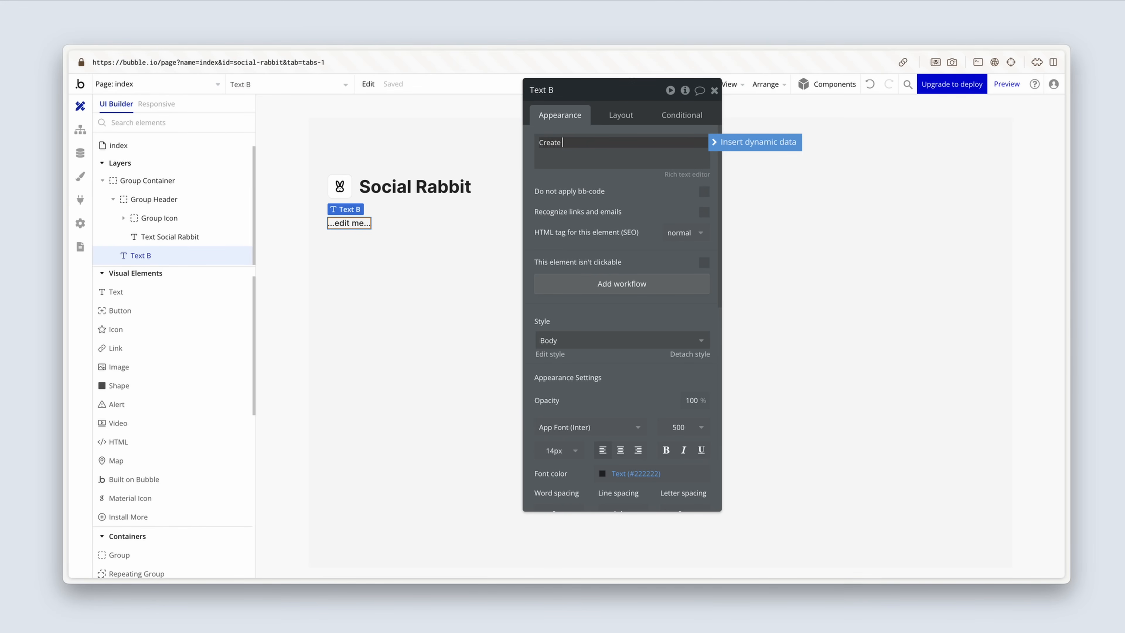
{"action": "type", "text": "social media posts with images"}
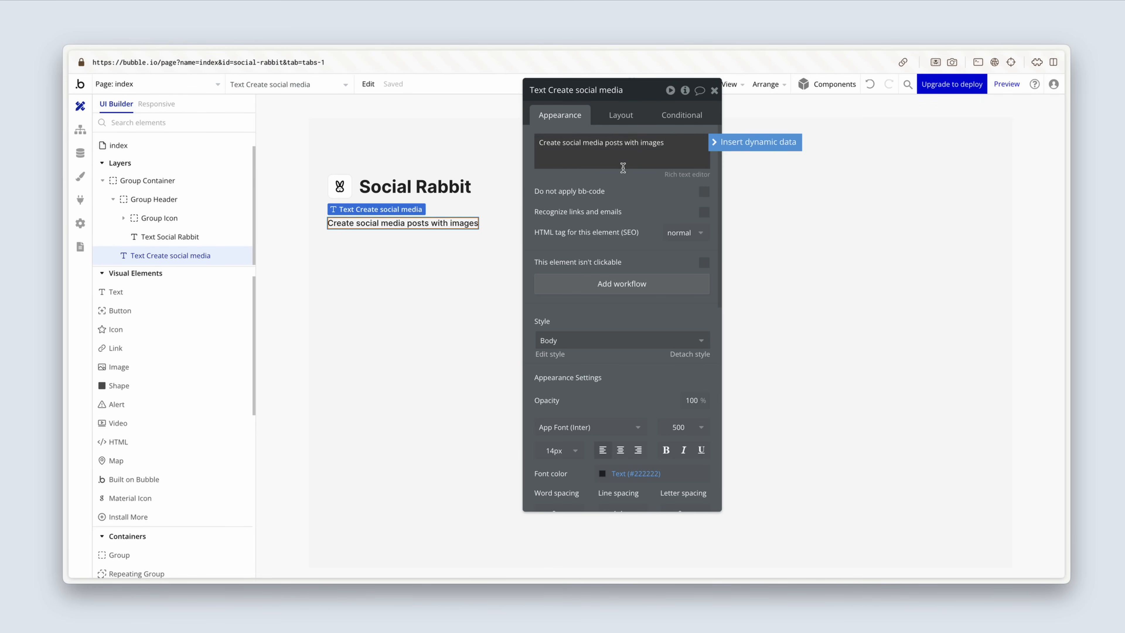
{"action": "left_click_drag", "start_coordinate": [621, 183], "coordinate": [714, 176]}
{"action": "left_click", "coordinate": [589, 239]}
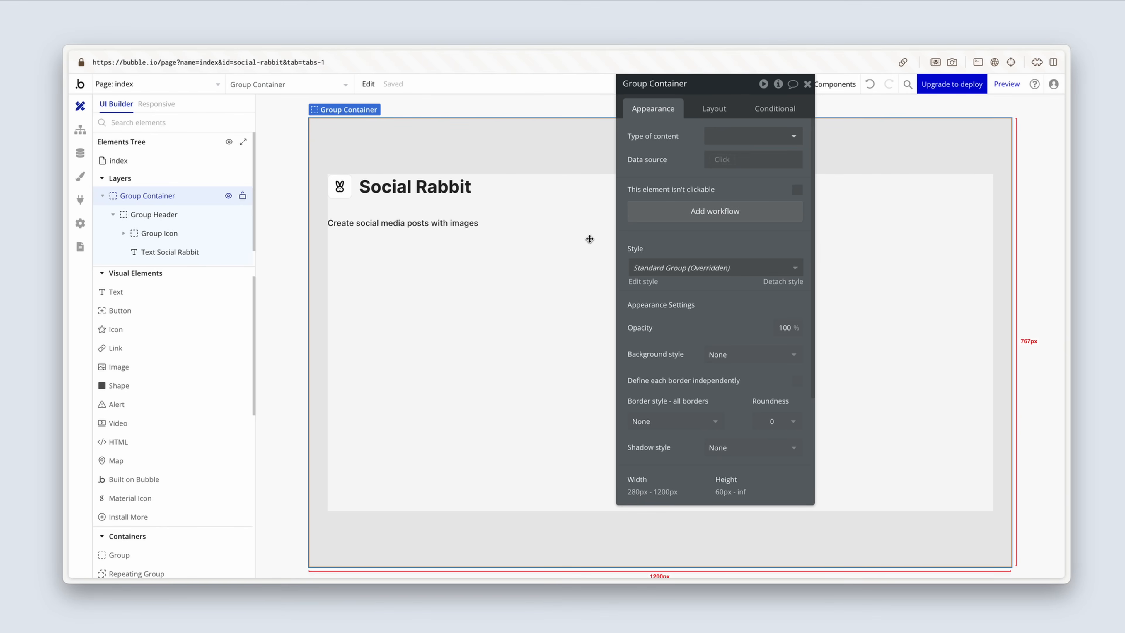
{"action": "left_click", "coordinate": [466, 226]}
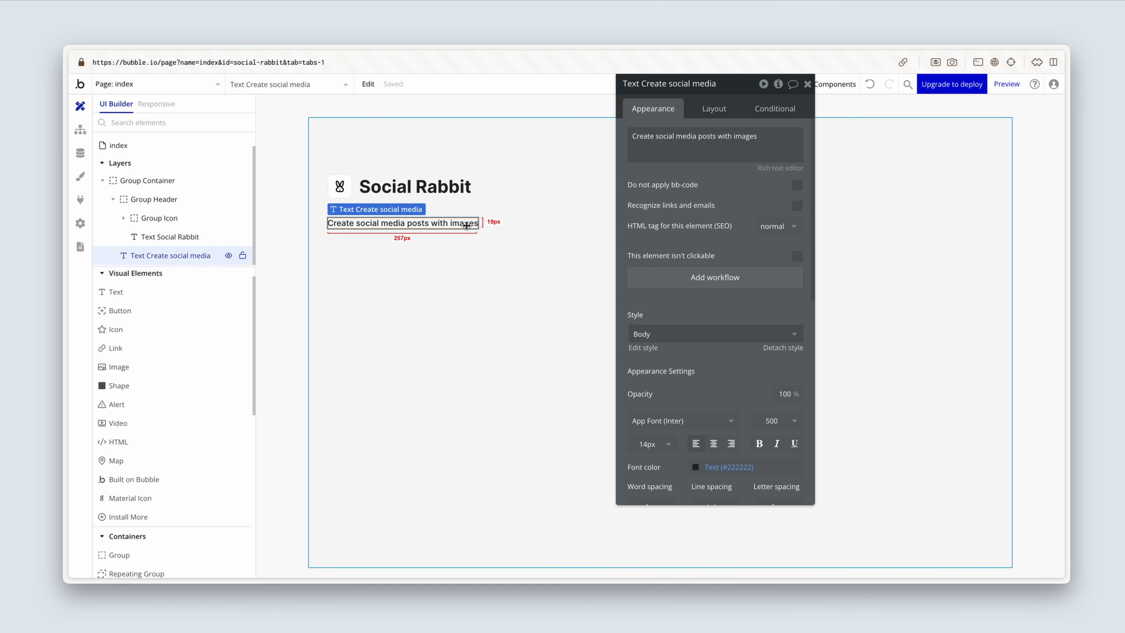
{"action": "left_click", "coordinate": [452, 274]}
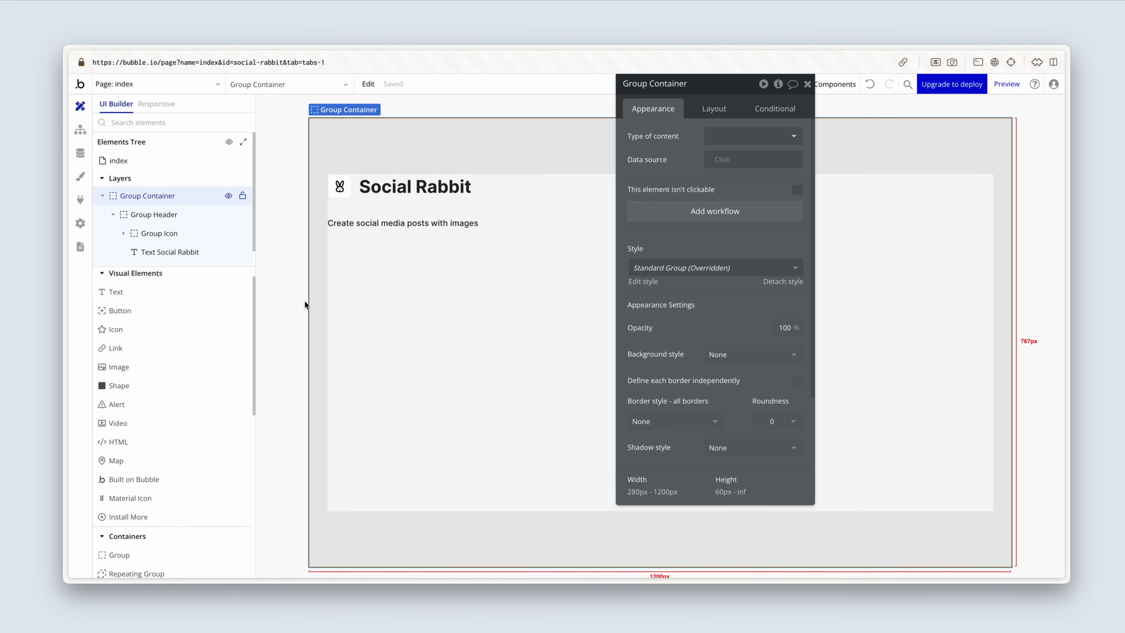
Step: Add a group below the tagline text in Group Container and rename it Group Source
{"action": "scroll", "coordinate": [168, 288], "scroll_direction": "down", "scroll_amount": 3}
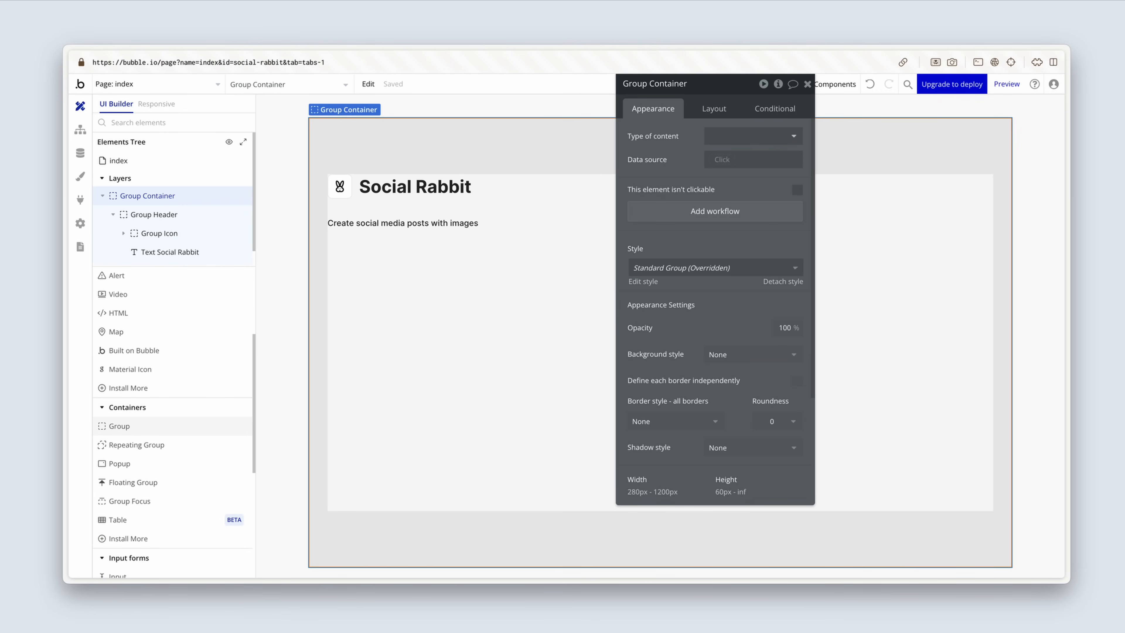
{"action": "left_click", "coordinate": [146, 427]}
{"action": "left_click", "coordinate": [364, 344]}
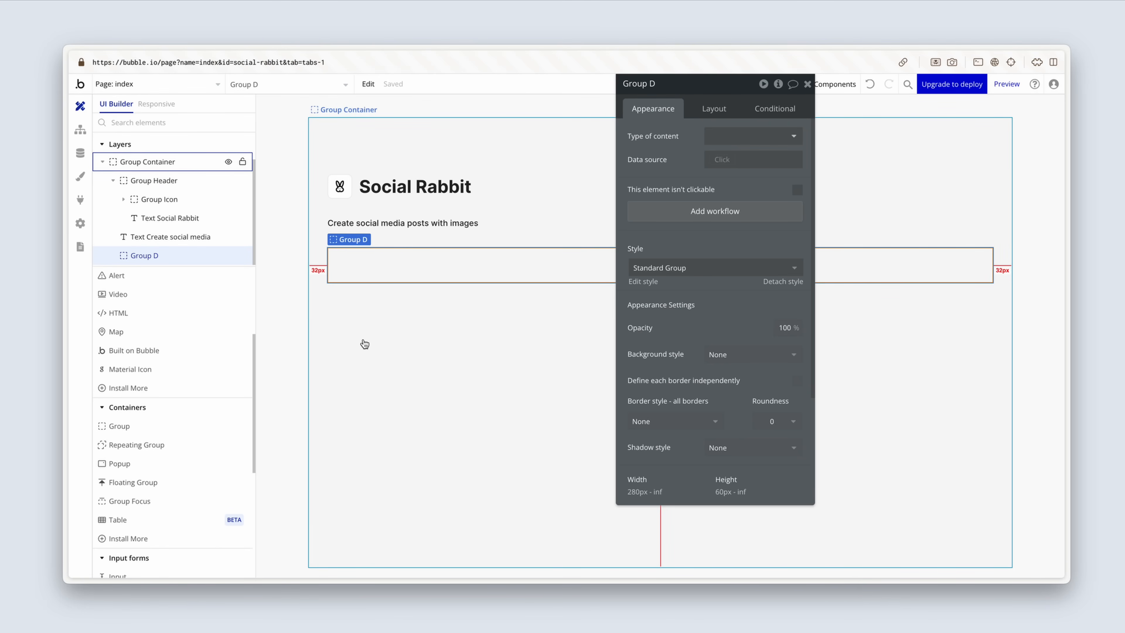
{"action": "left_click", "coordinate": [667, 82]}
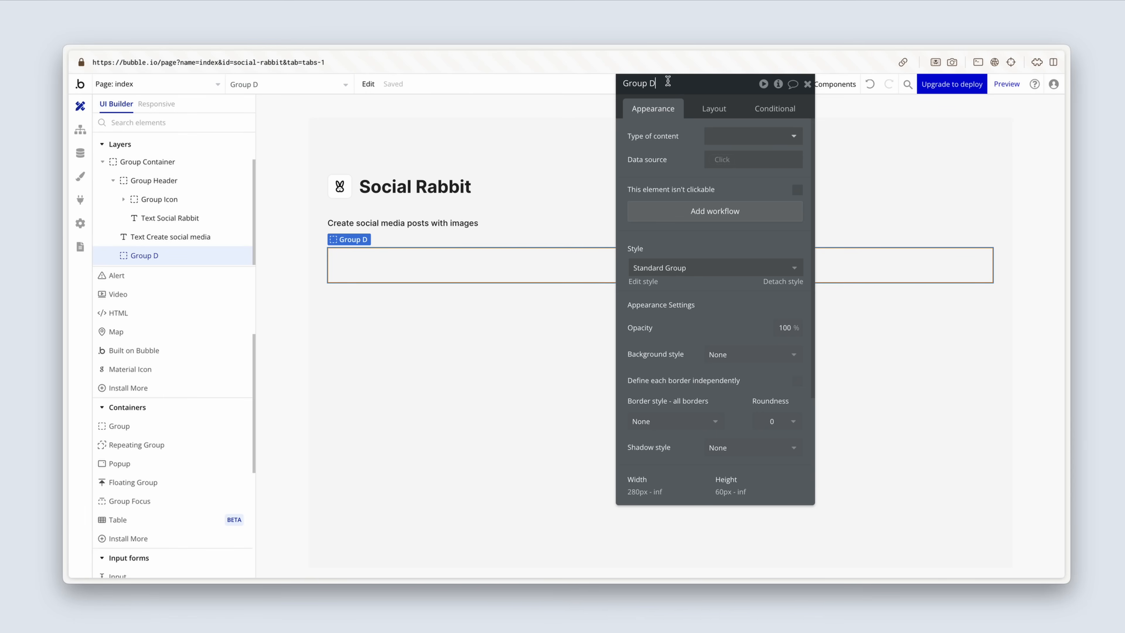
{"action": "key", "text": "BackSpace"}
{"action": "key", "text": "BackSpace"}
{"action": "type", "text": "Source"}
Step: Detach Group Source's style and give it a flat color background in #FFFFFF
{"action": "left_click", "coordinate": [777, 283]}
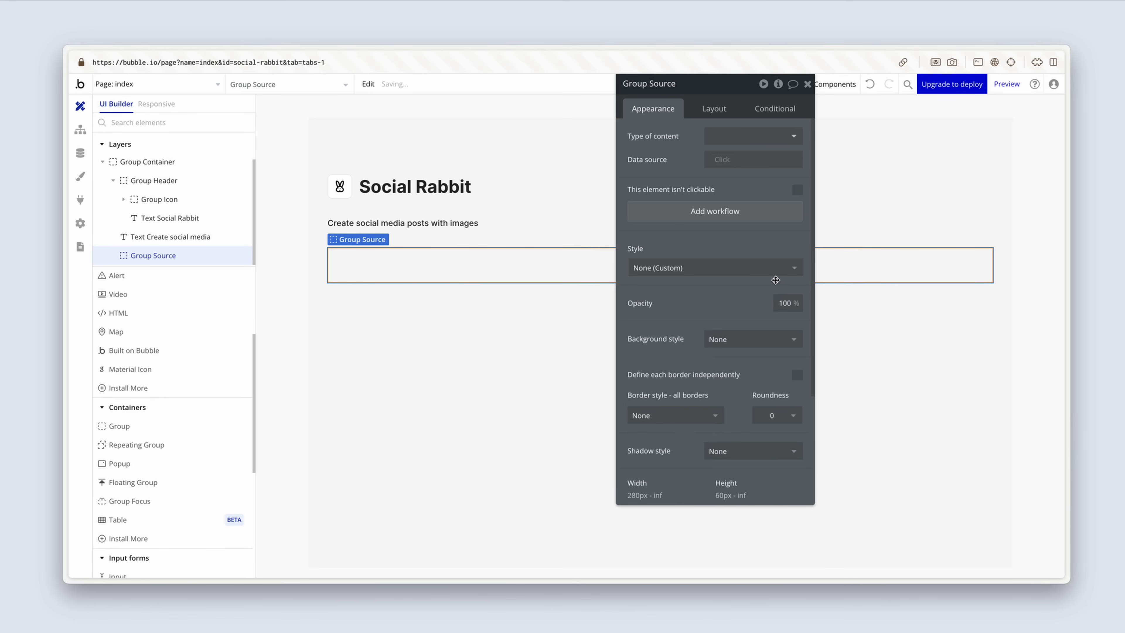
{"action": "scroll", "coordinate": [715, 290], "scroll_direction": "down", "scroll_amount": 2}
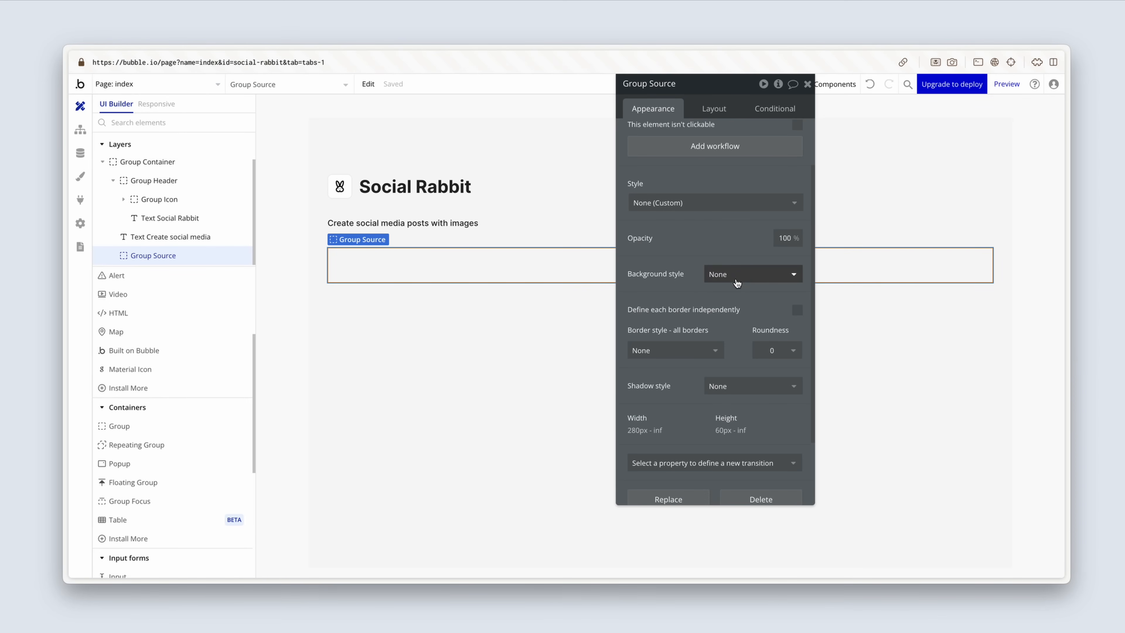
{"action": "left_click", "coordinate": [745, 274]}
{"action": "left_click", "coordinate": [760, 328]}
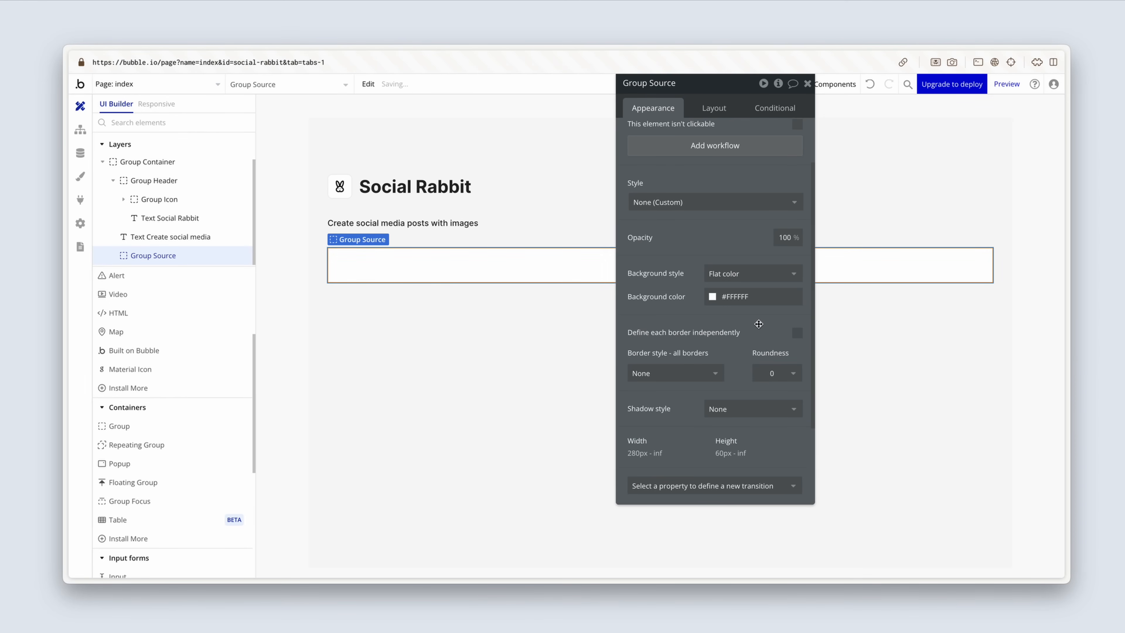
Step: Give Group Source a solid border in Light grey (#EBEBEB) with a roundness of 8
{"action": "scroll", "coordinate": [759, 324], "scroll_direction": "down", "scroll_amount": 1}
{"action": "left_click", "coordinate": [694, 348]}
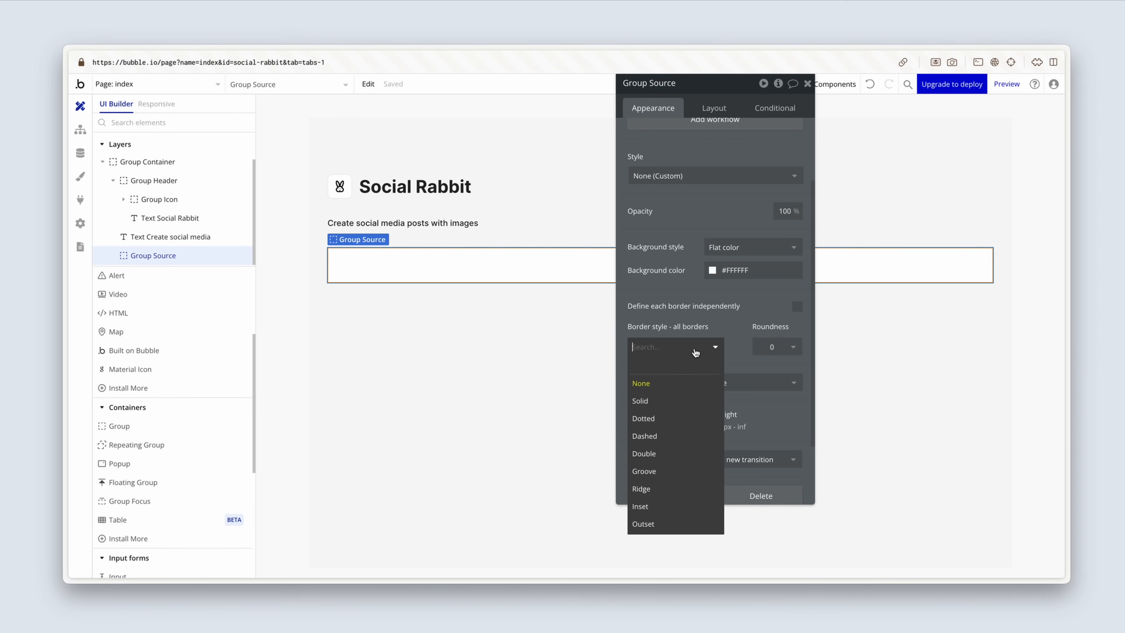
{"action": "left_click", "coordinate": [686, 402]}
{"action": "left_click", "coordinate": [676, 394]}
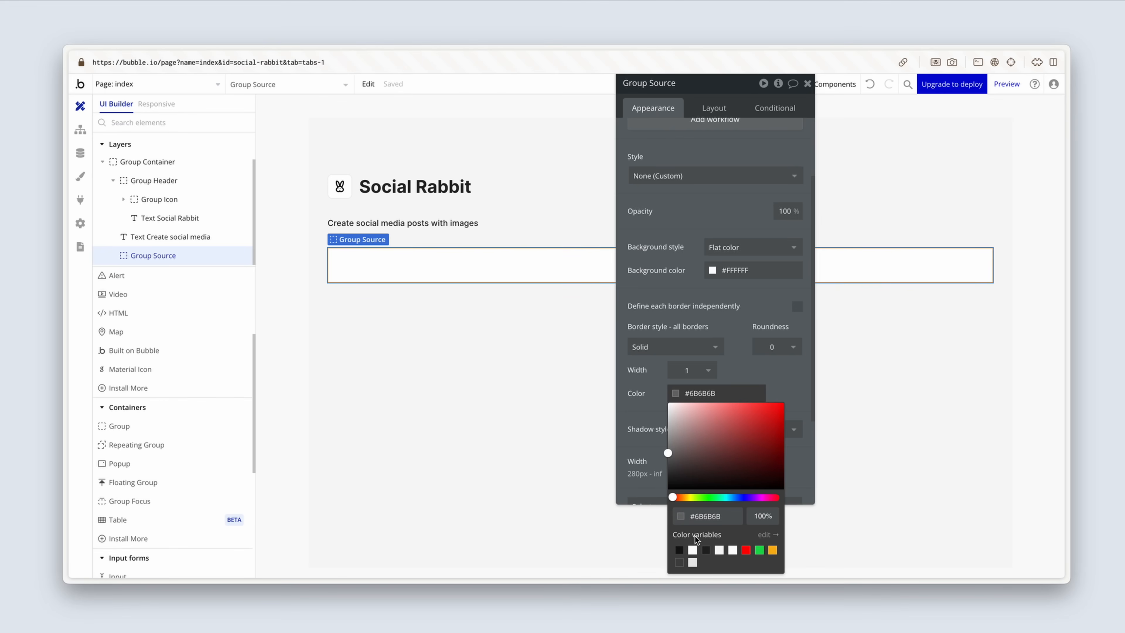
{"action": "left_click", "coordinate": [693, 564]}
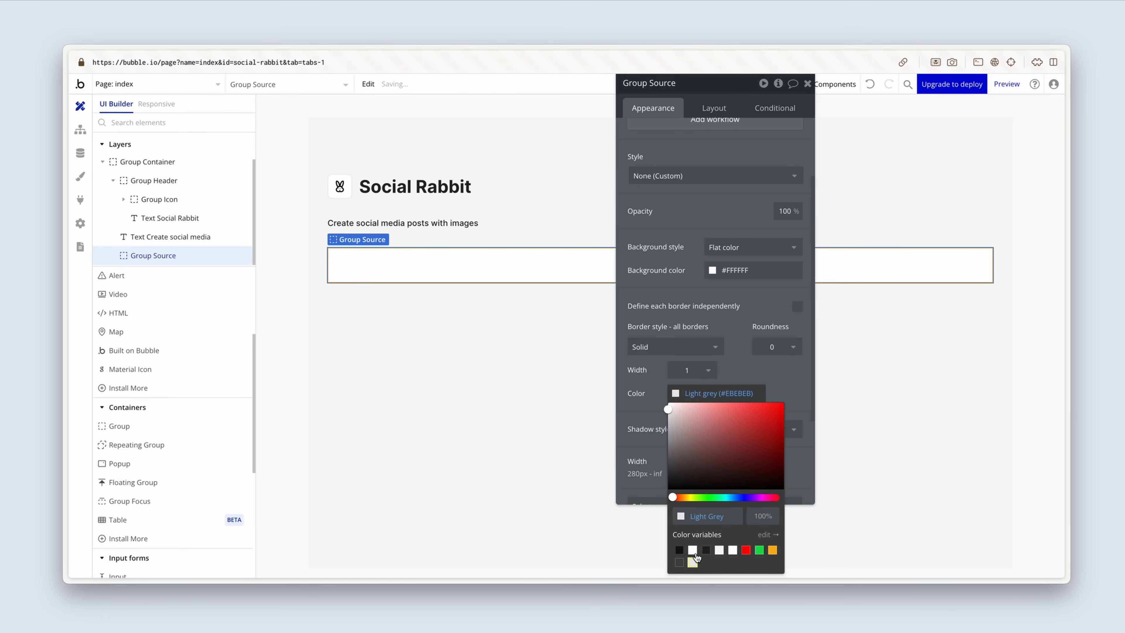
{"action": "left_click", "coordinate": [777, 348]}
{"action": "type", "text": "8"}
{"action": "key", "text": "Return"}
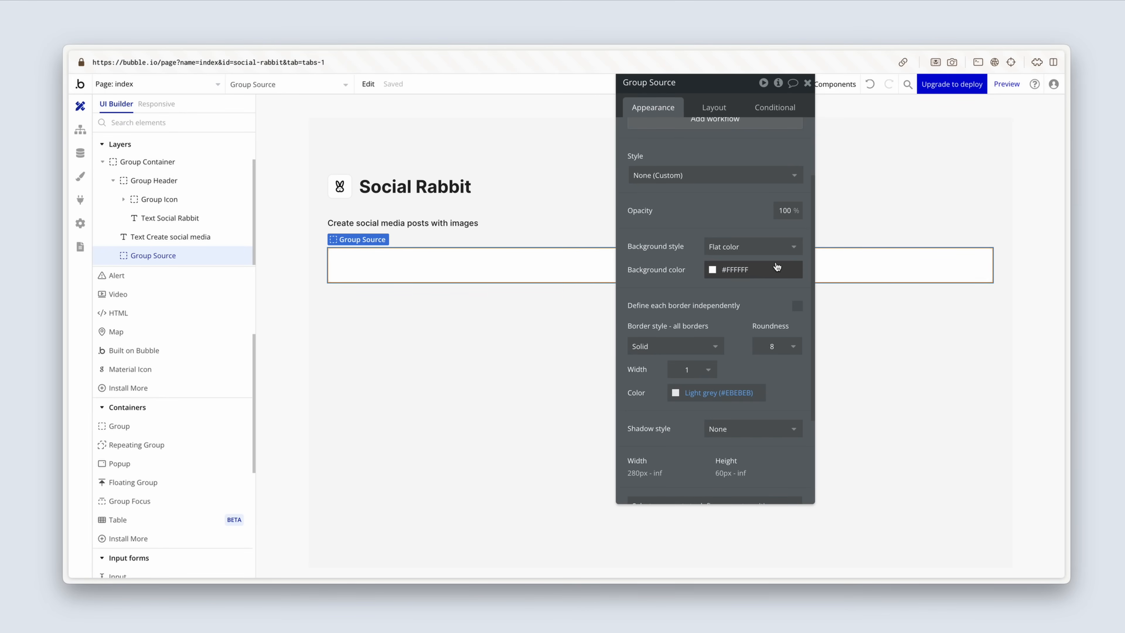
Step: Set Group Source's maximum width and minimum height both to 576 px
{"action": "left_click", "coordinate": [709, 110]}
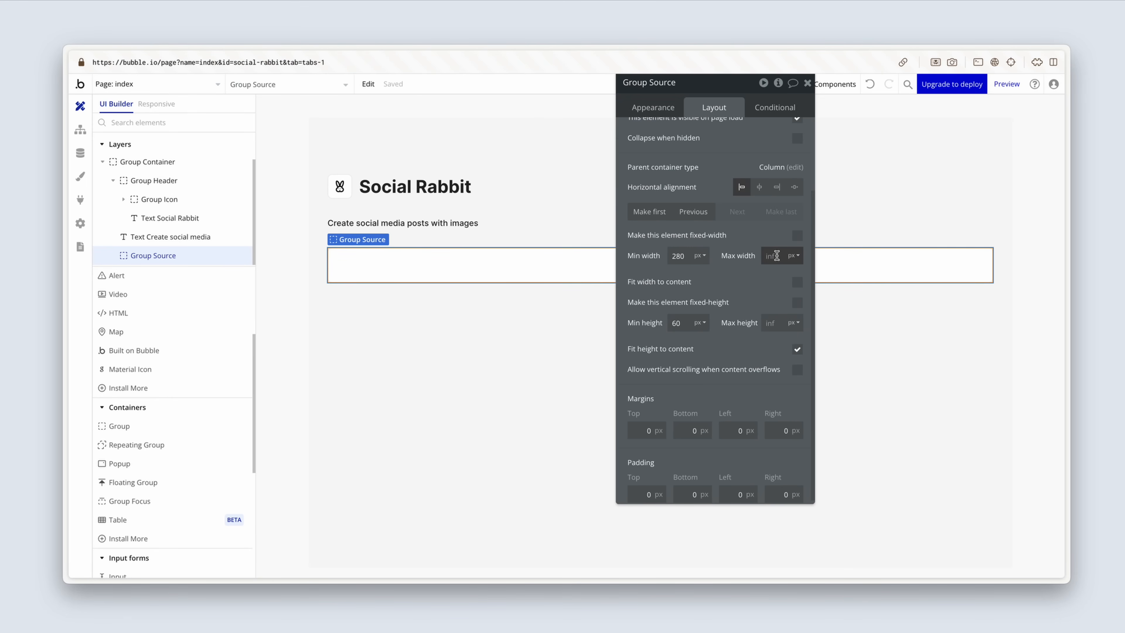
{"action": "type", "text": "576"}
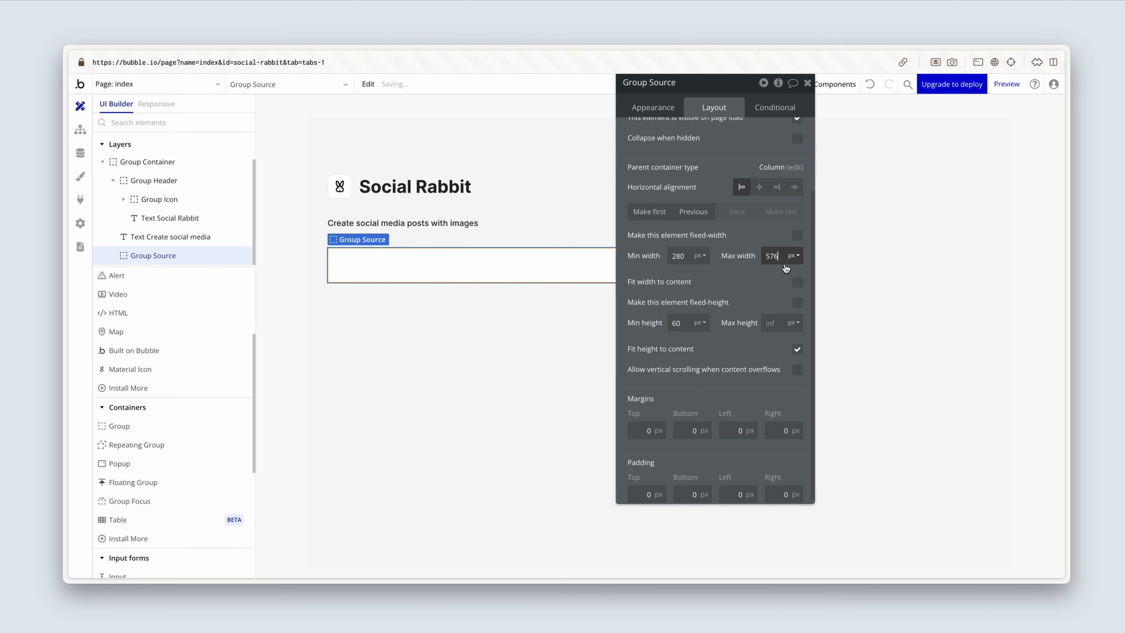
{"action": "left_click_drag", "start_coordinate": [761, 288], "coordinate": [844, 279]}
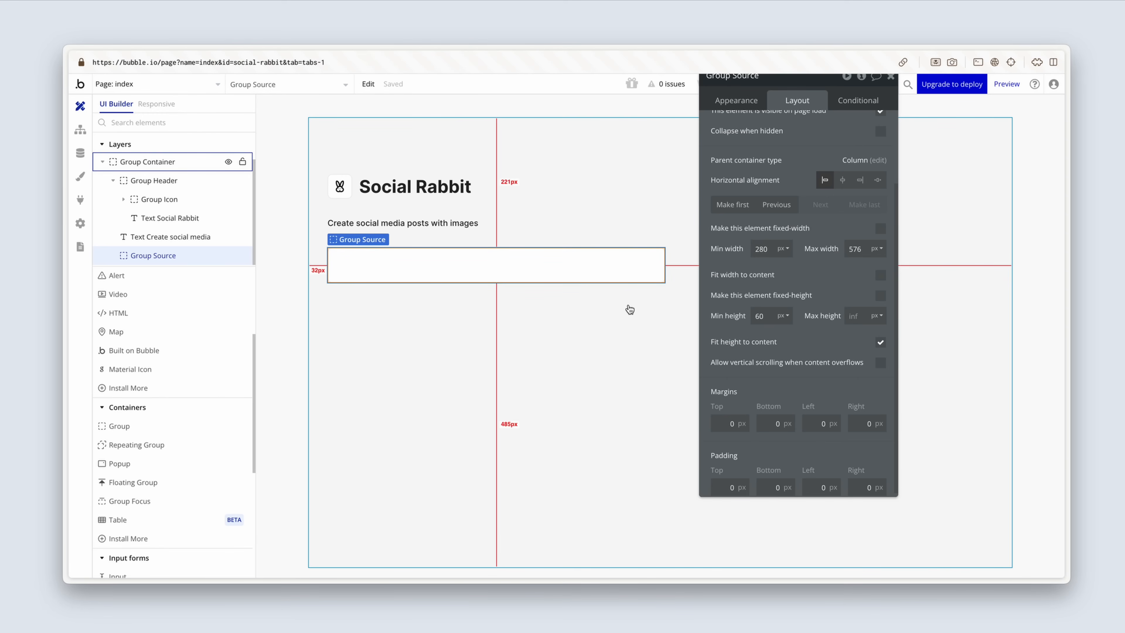
{"action": "left_click", "coordinate": [767, 315]}
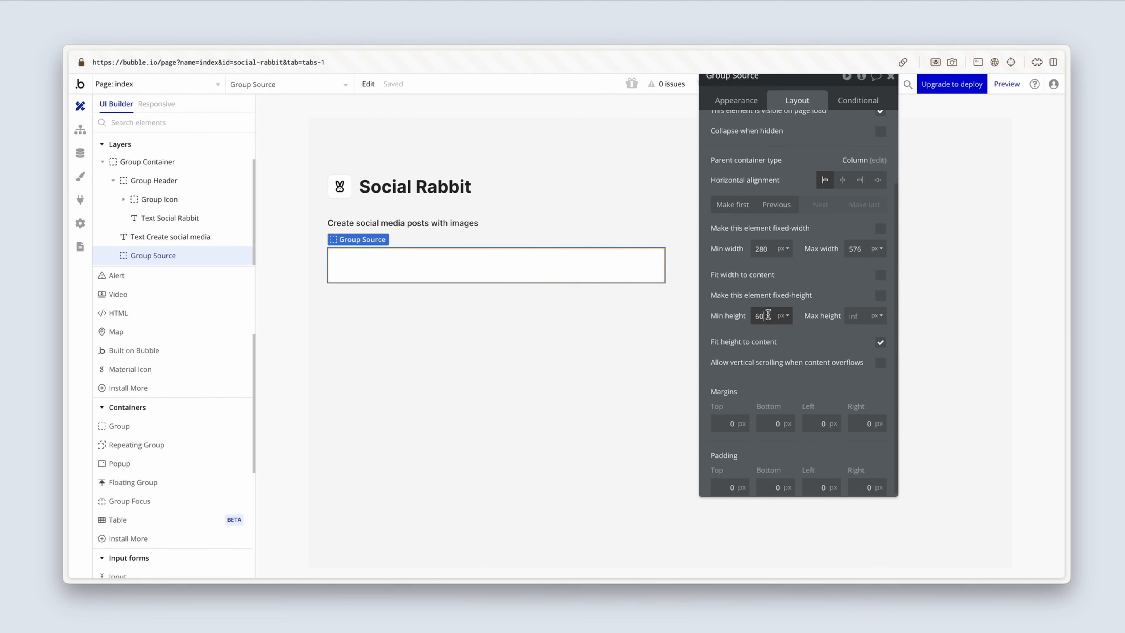
{"action": "left_click_drag", "start_coordinate": [768, 314], "coordinate": [738, 315]}
{"action": "type", "text": "57"}
{"action": "key", "text": "Return"}
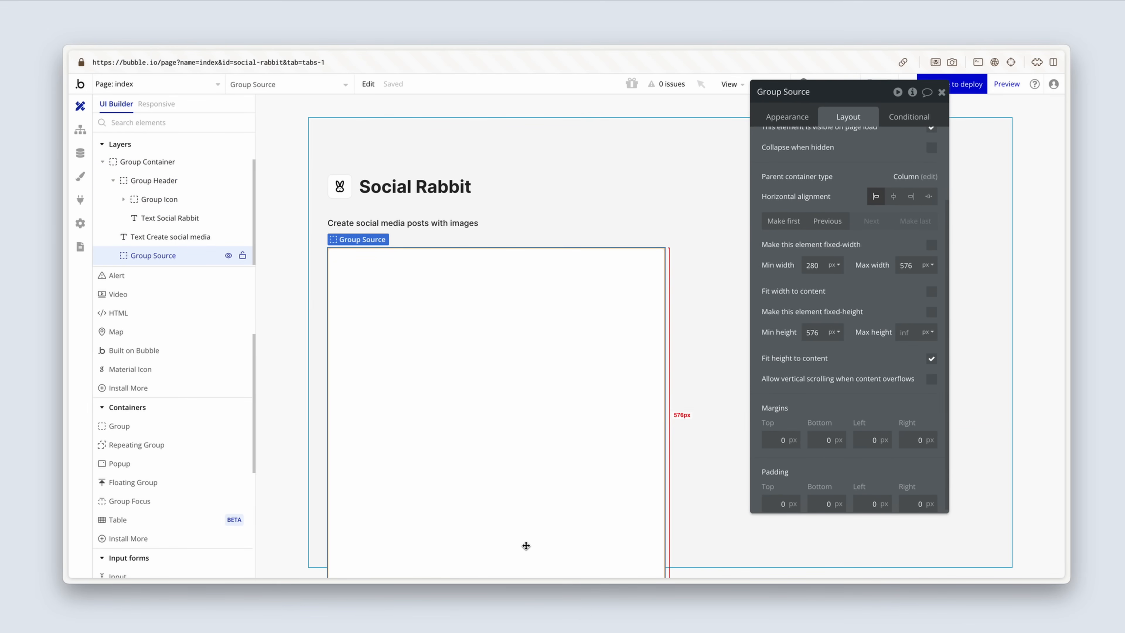
Step: Make Group Container fit its height to its content, and select Group Source
{"action": "left_click", "coordinate": [693, 468]}
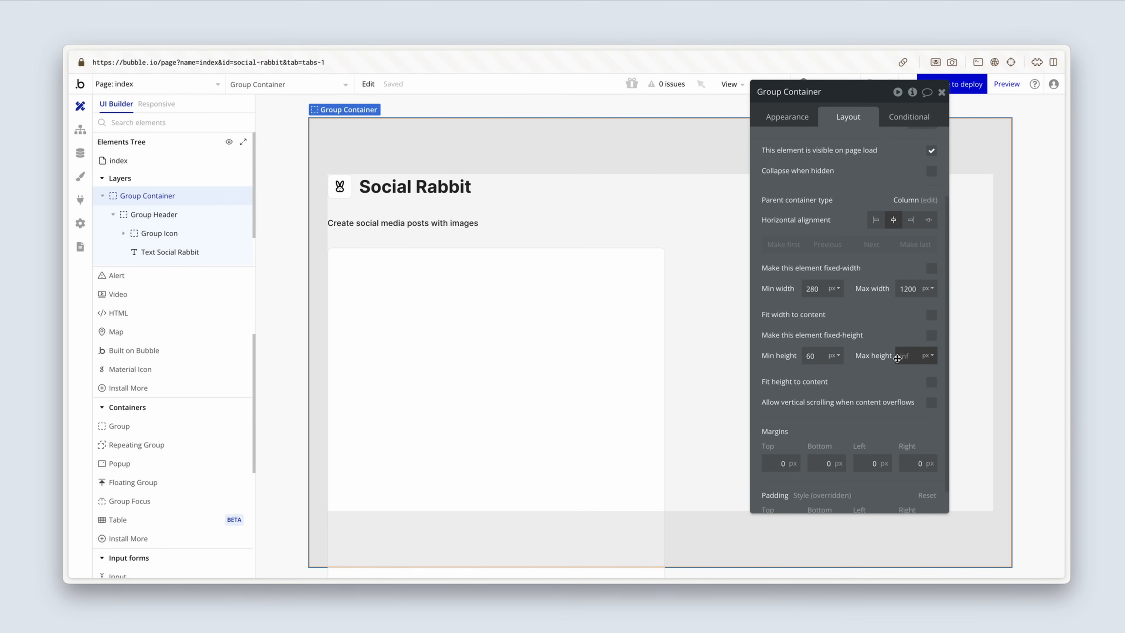
{"action": "left_click", "coordinate": [931, 383]}
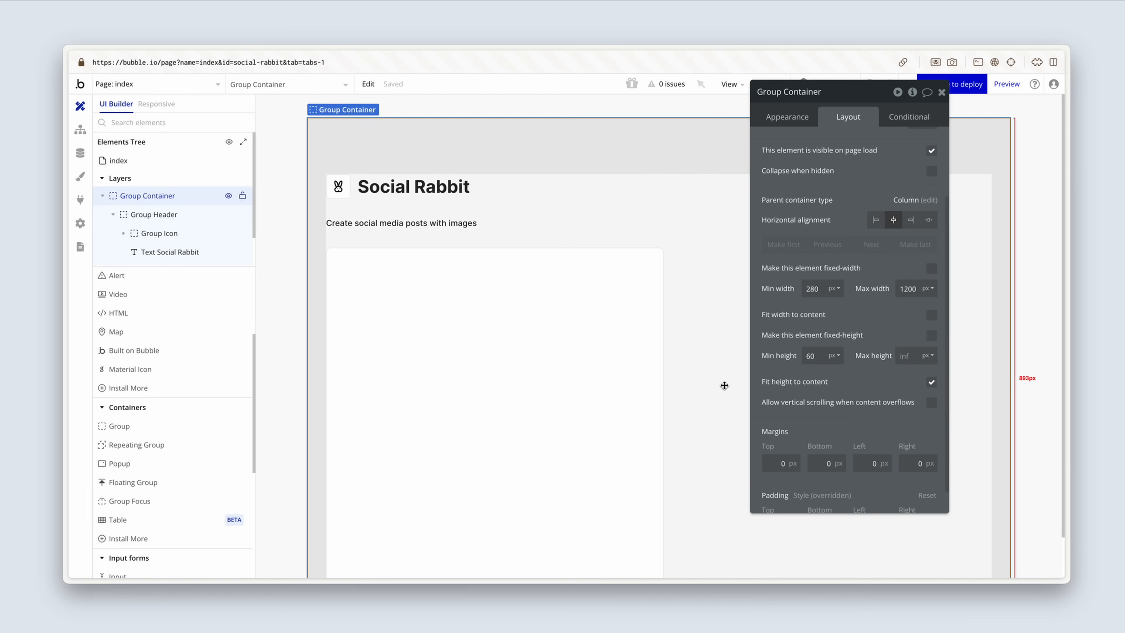
{"action": "scroll", "coordinate": [719, 388], "scroll_direction": "down", "scroll_amount": 2}
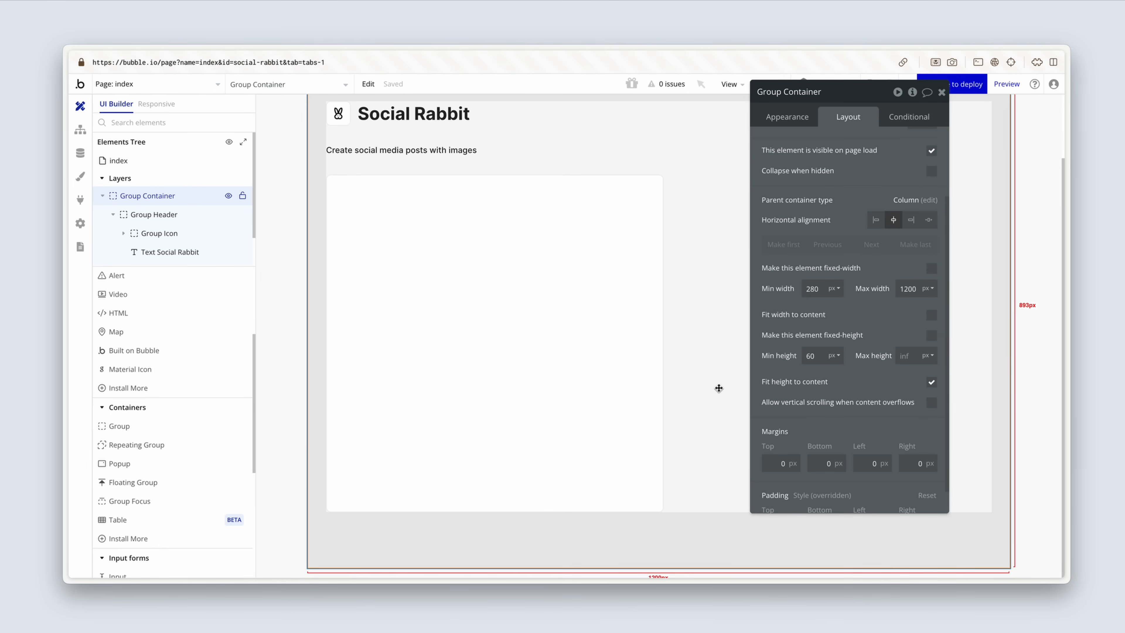
{"action": "left_click", "coordinate": [602, 360]}
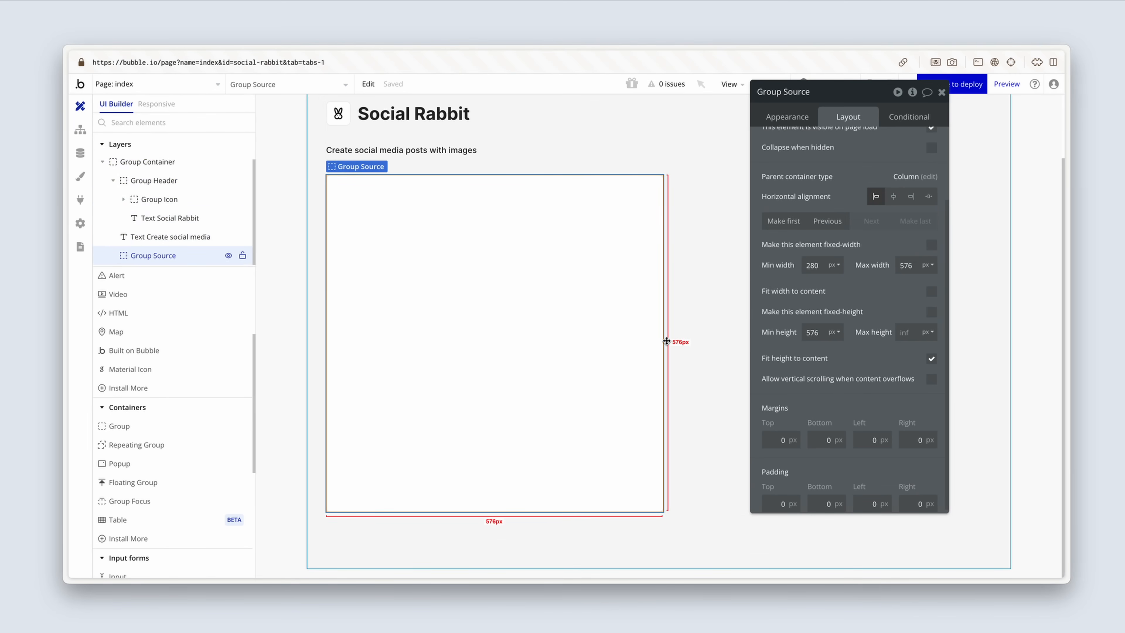
Step: Set Group Source's padding to 32 px on all four sides
{"action": "scroll", "coordinate": [796, 359], "scroll_direction": "down", "scroll_amount": 1}
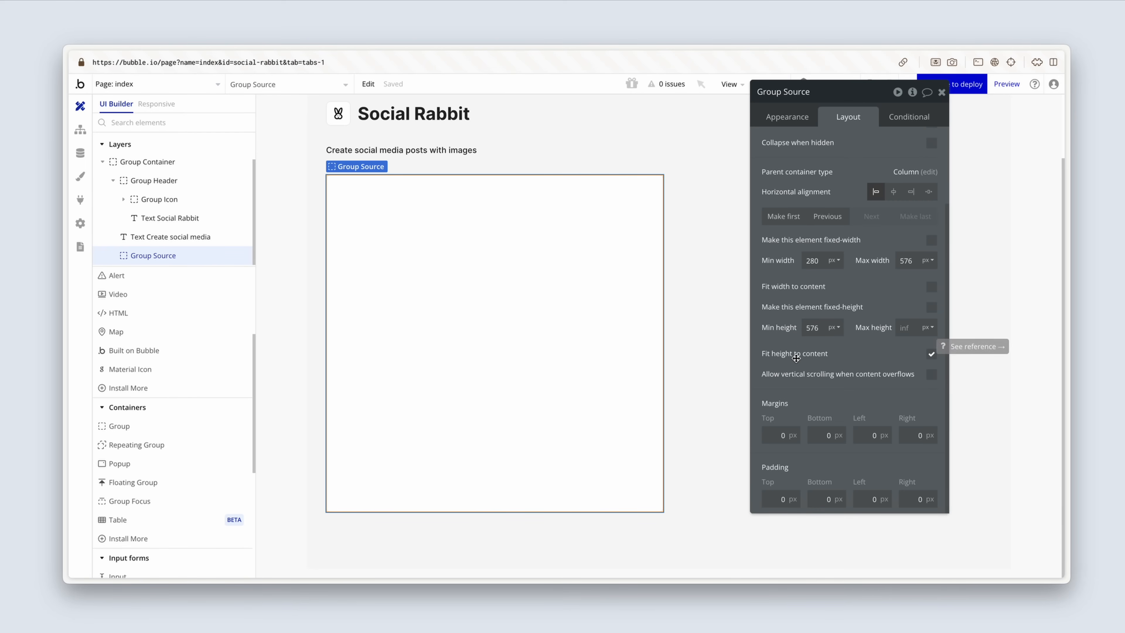
{"action": "left_click_drag", "start_coordinate": [779, 500], "coordinate": [796, 499]}
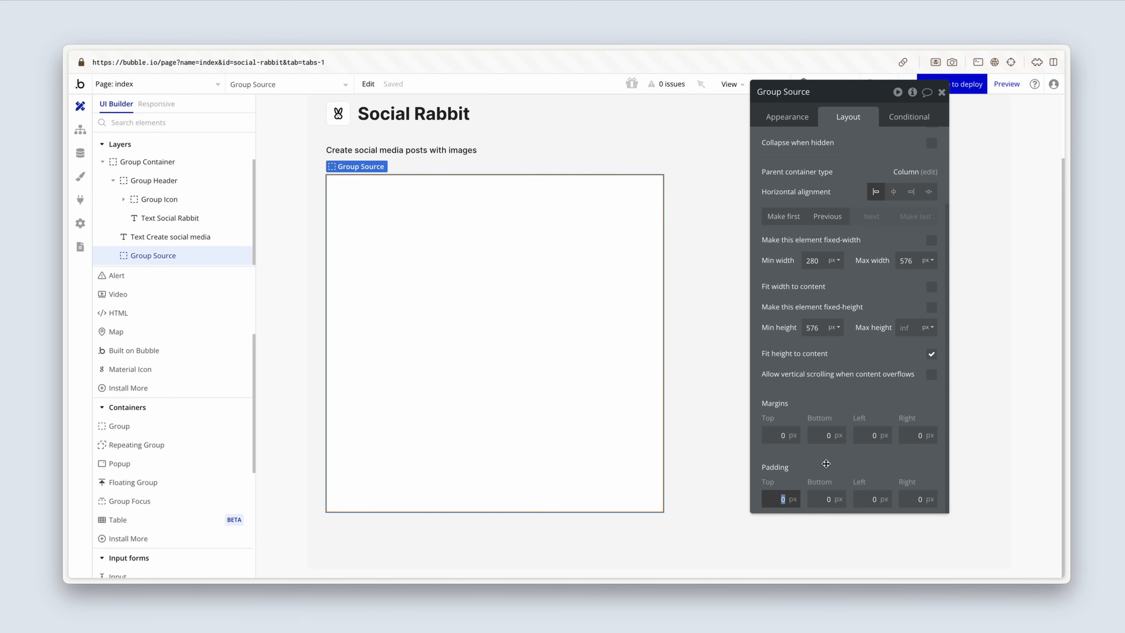
{"action": "type", "text": "32"}
{"action": "key", "text": "Tab"}
{"action": "type", "text": "32"}
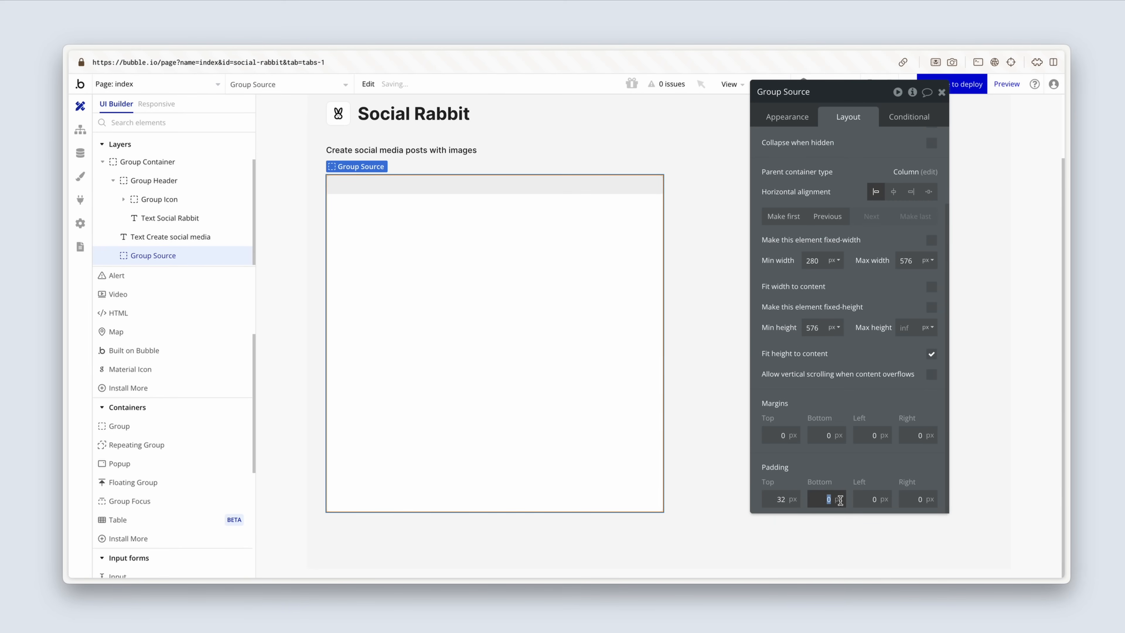
{"action": "key", "text": "Tab"}
{"action": "type", "text": "32"}
{"action": "key", "text": "Tab"}
{"action": "type", "text": "32"}
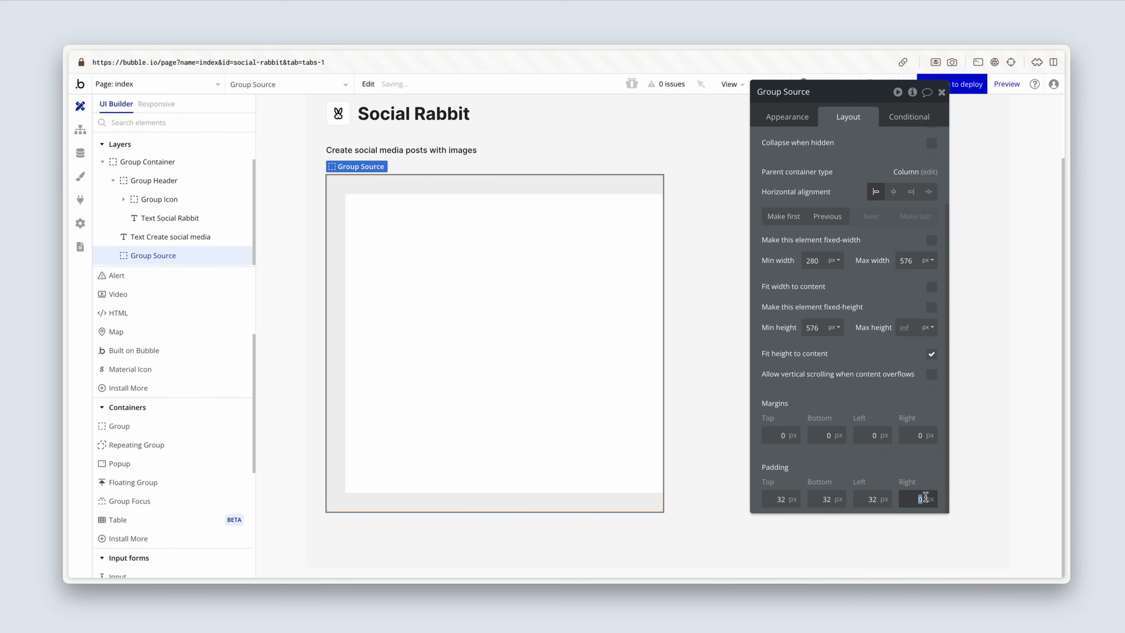
{"action": "left_click", "coordinate": [861, 468]}
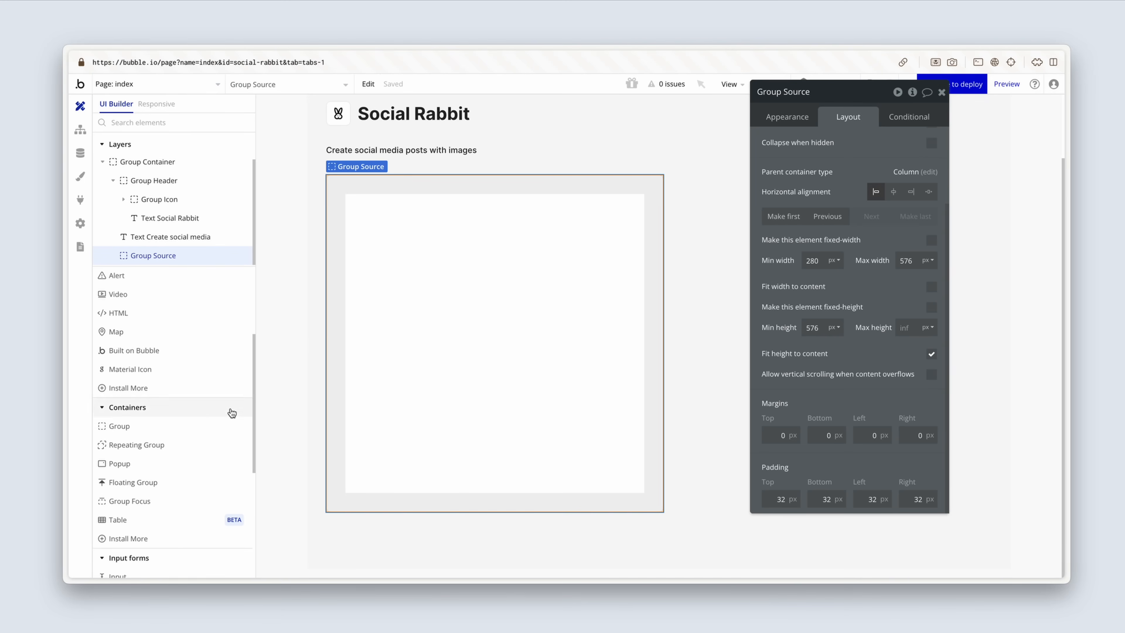
Step: Add a text element inside Group Source reading "What would you like to create?"
{"action": "scroll", "coordinate": [206, 421], "scroll_direction": "up", "scroll_amount": 4}
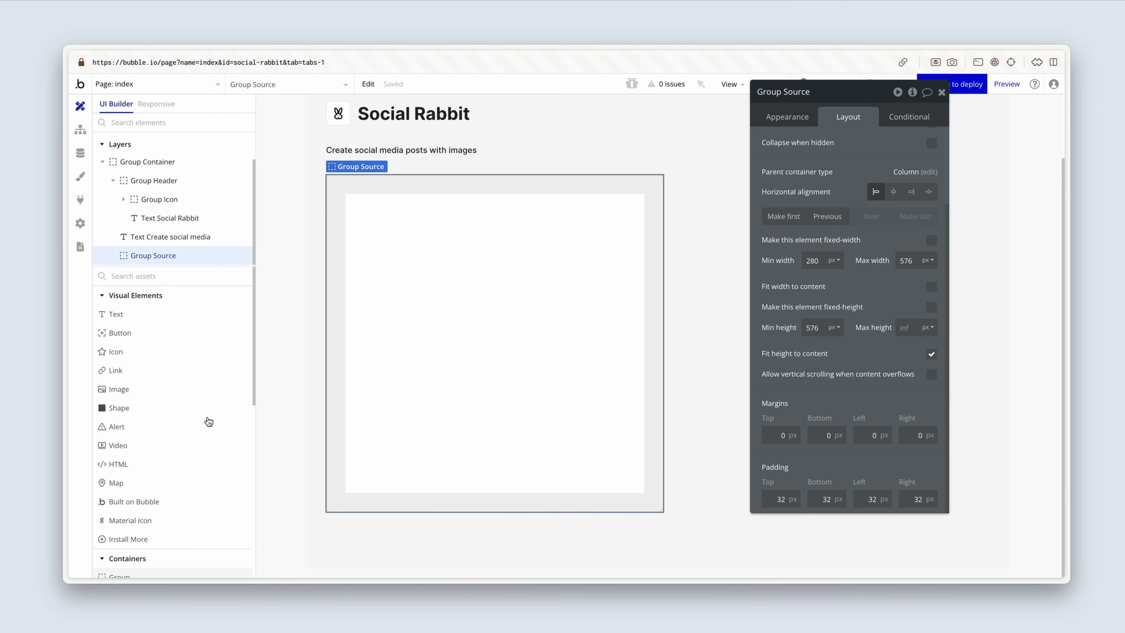
{"action": "left_click", "coordinate": [200, 317]}
{"action": "left_click", "coordinate": [391, 227]}
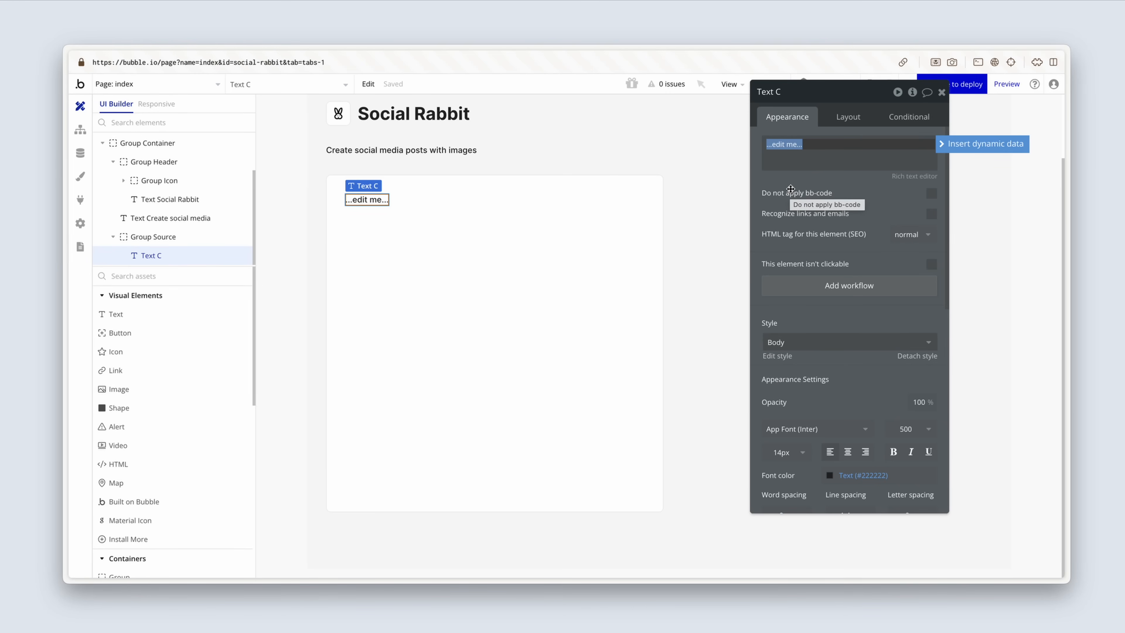
{"action": "type", "text": "What would"}
{"action": "type", "text": "you "}
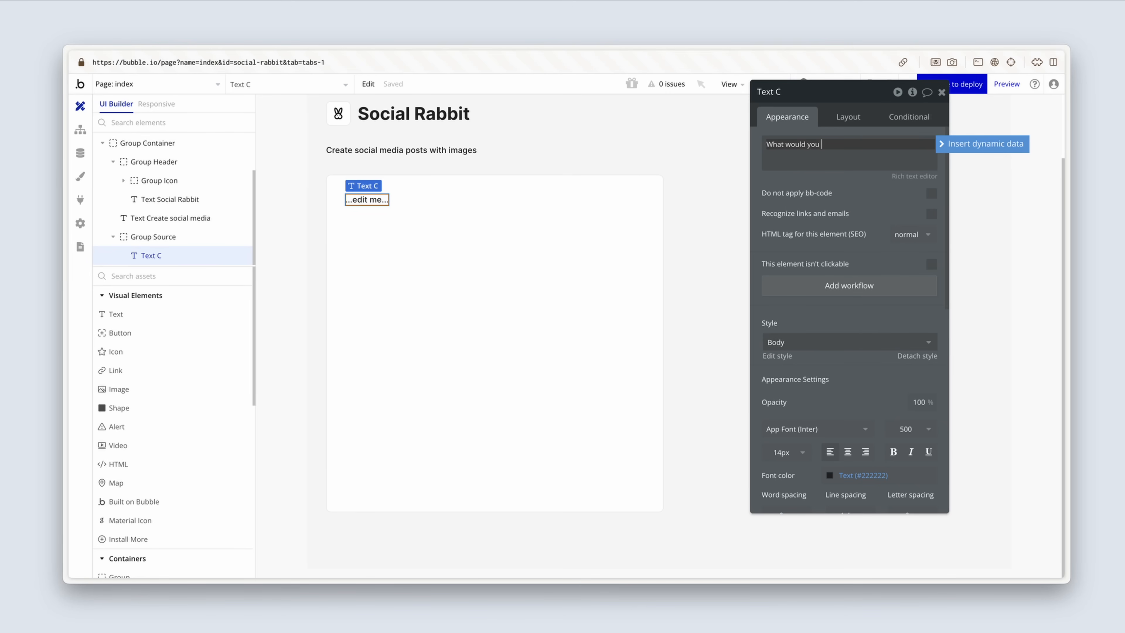
{"action": "type", "text": "like to creat?"}
{"action": "type", "text": "e"}
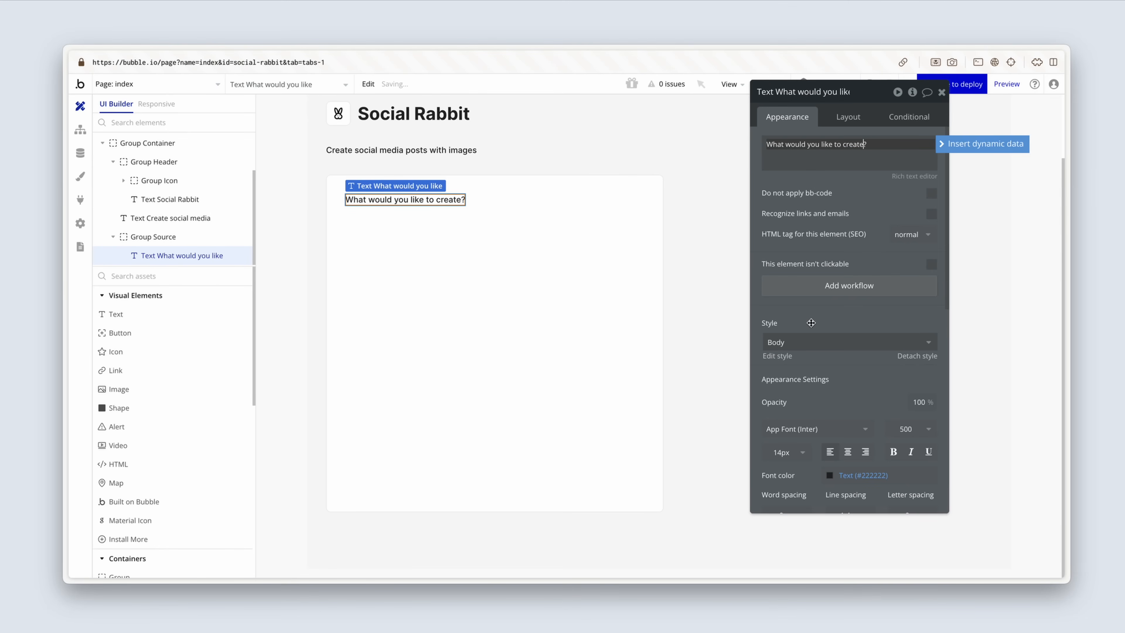
Step: Apply the Heading 6 style to the "What would you like to create?" text and stop its width fitting to content
{"action": "left_click", "coordinate": [813, 342]}
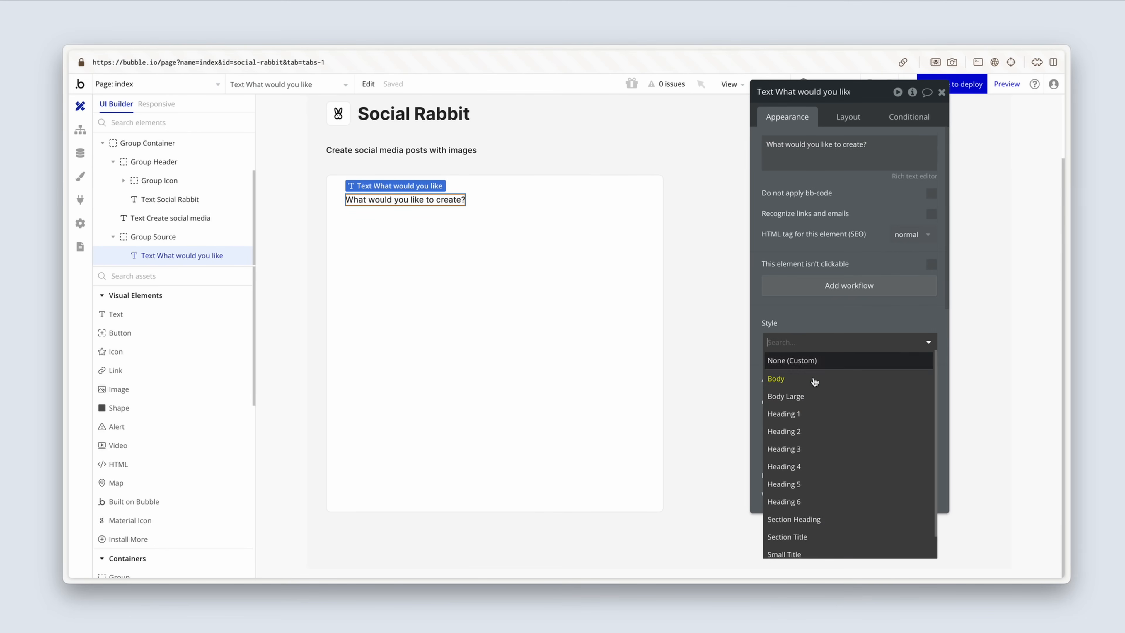
{"action": "left_click", "coordinate": [824, 500]}
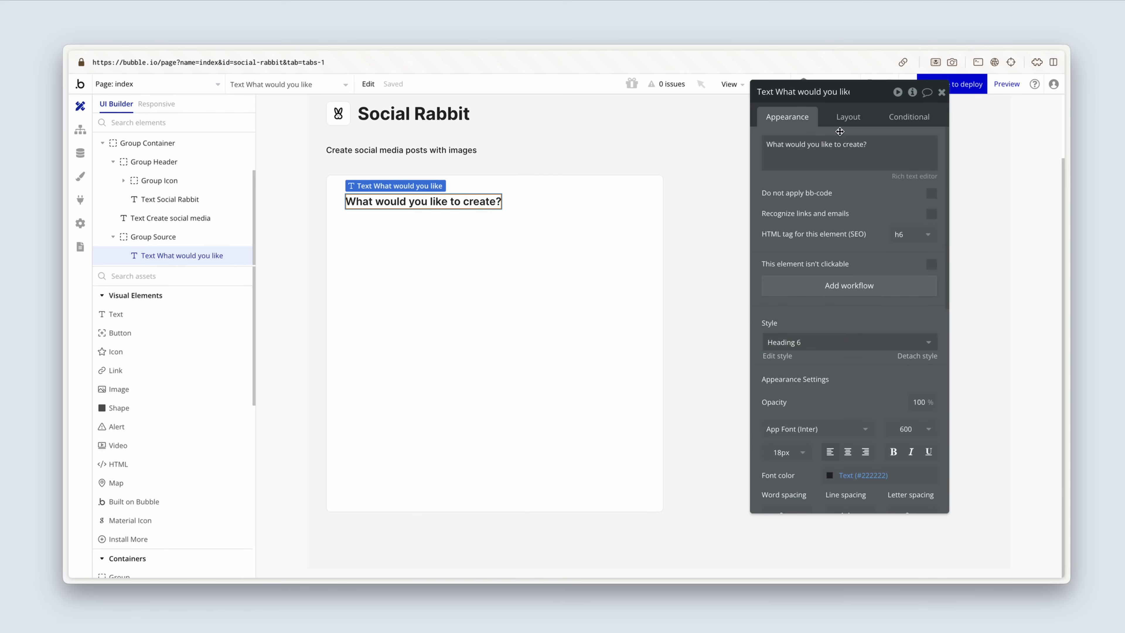
{"action": "left_click", "coordinate": [843, 120]}
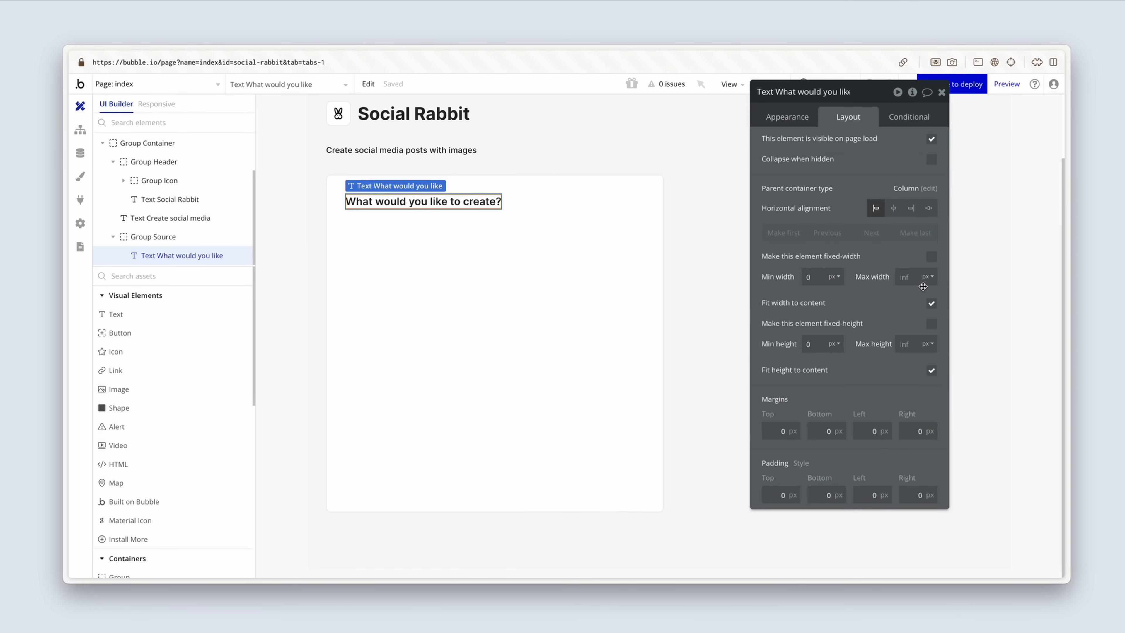
{"action": "left_click", "coordinate": [931, 303]}
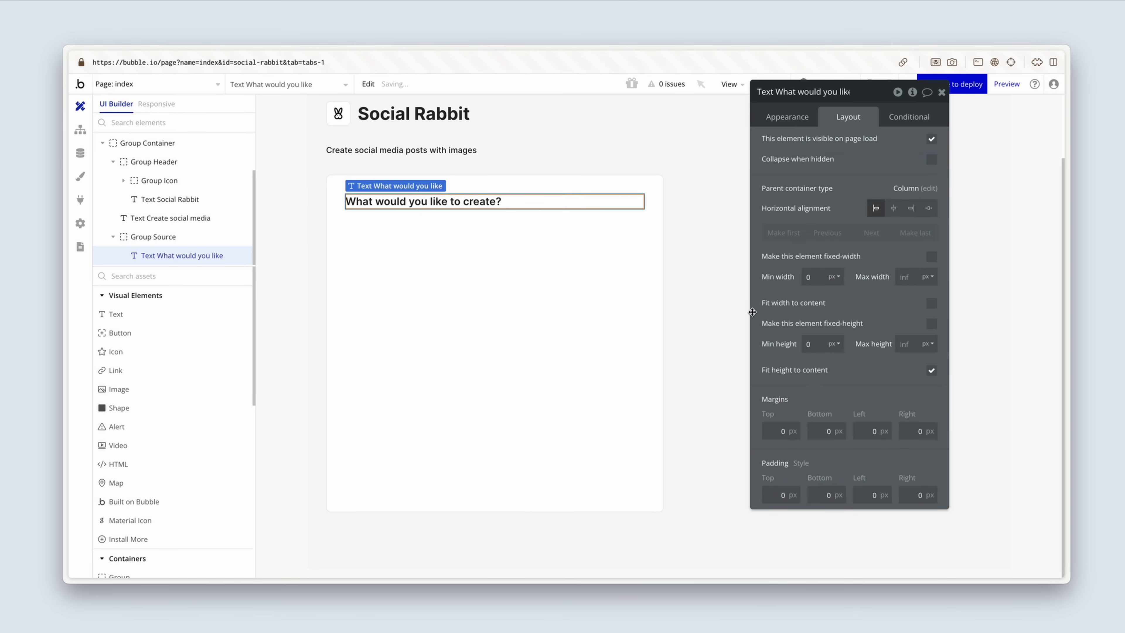
{"action": "left_click", "coordinate": [580, 300]}
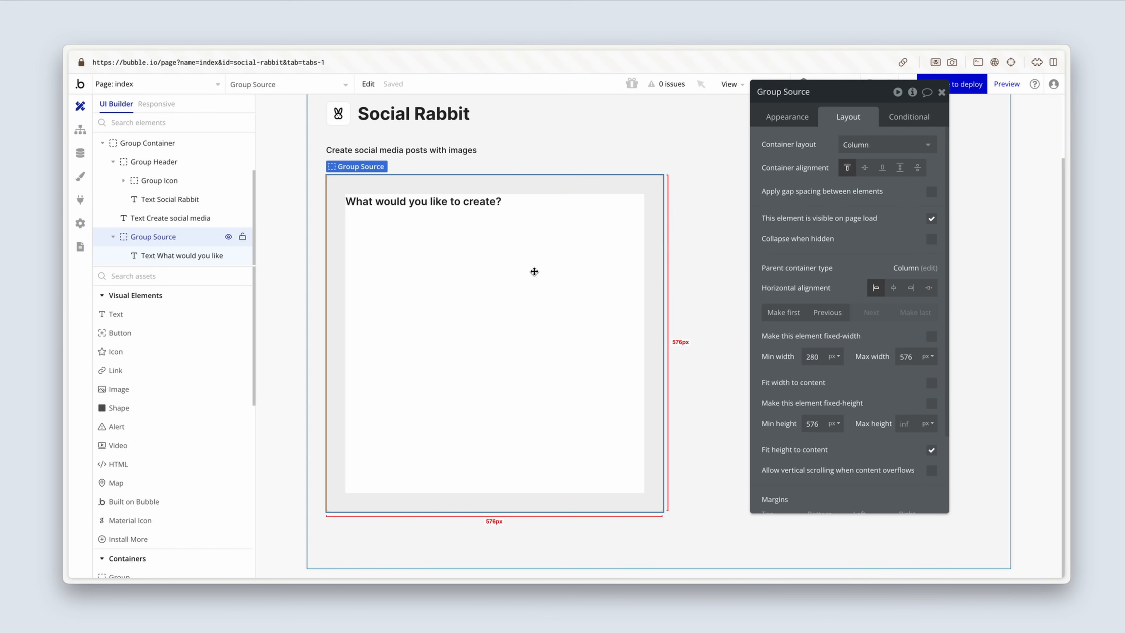
Step: Duplicate the "What would you like to create?" heading and give the copy the Body Large style
{"action": "left_click", "coordinate": [459, 207]}
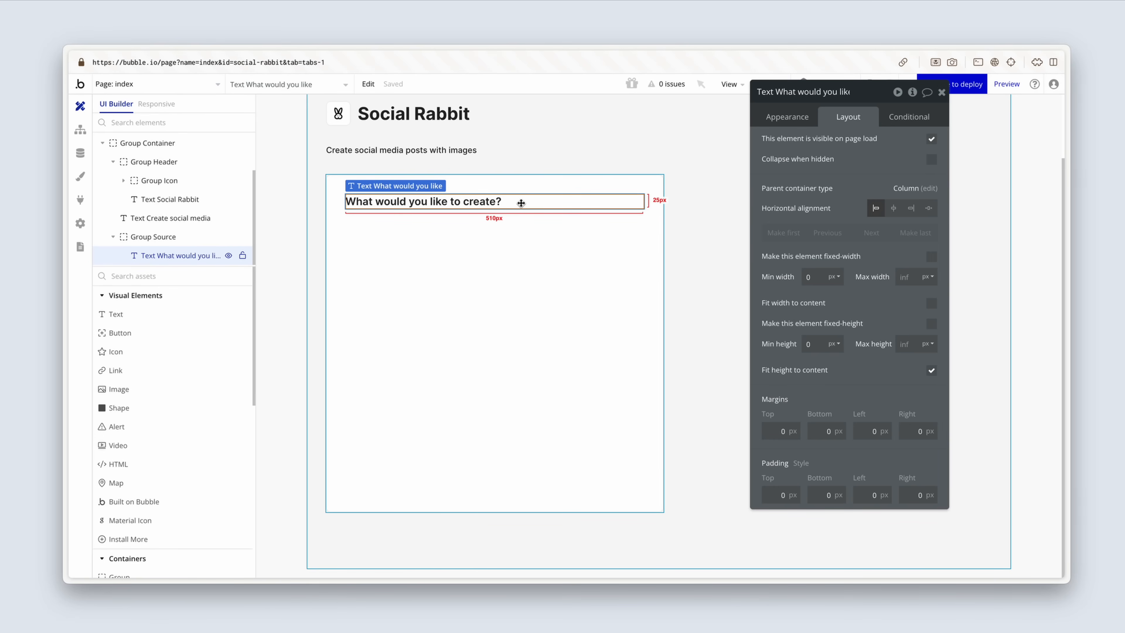
{"action": "key", "text": "super+d"}
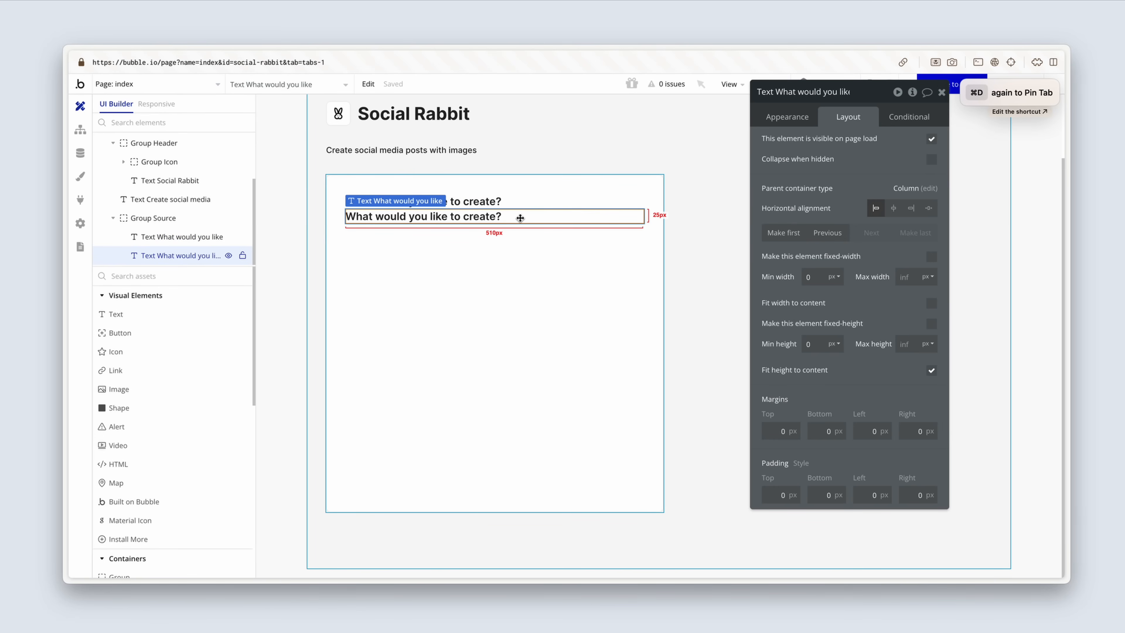
{"action": "left_click", "coordinate": [791, 116]}
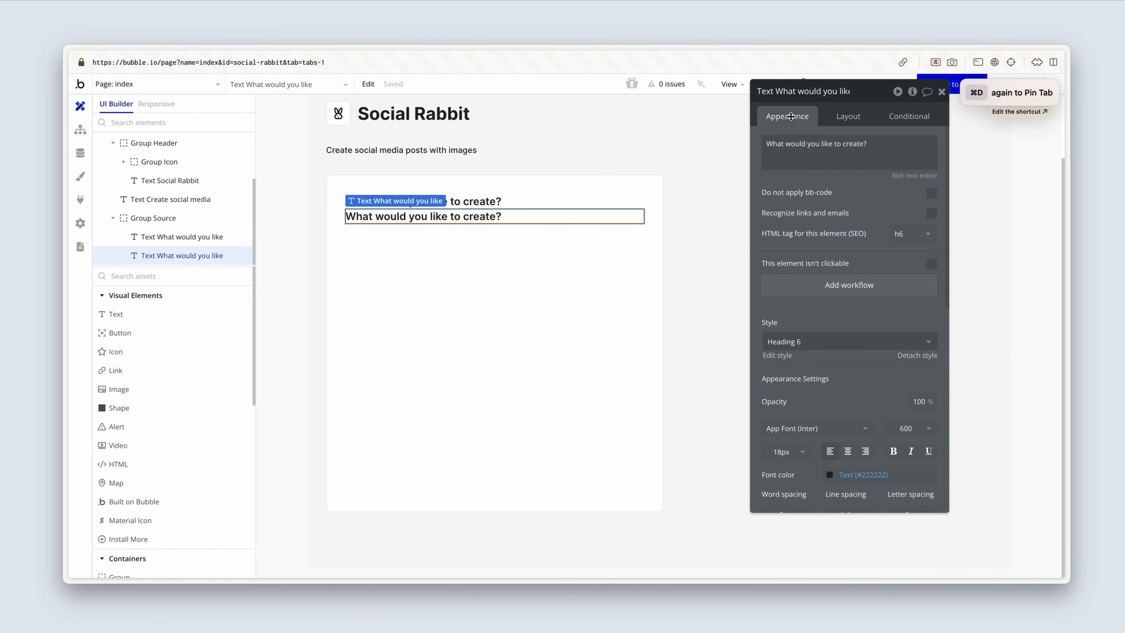
{"action": "left_click", "coordinate": [839, 342]}
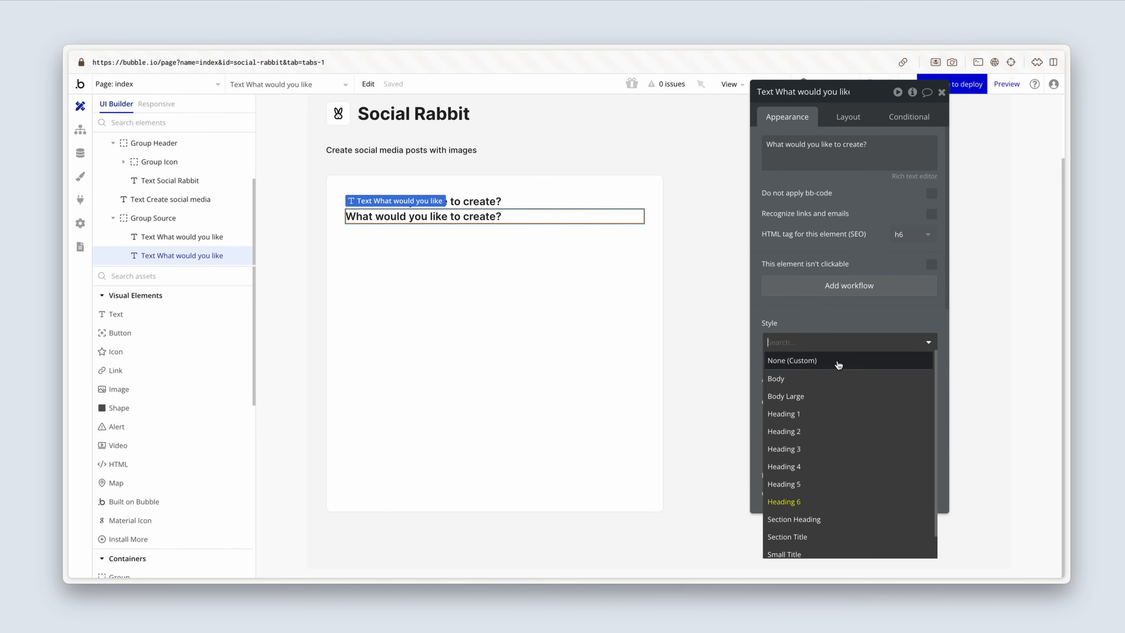
{"action": "left_click", "coordinate": [839, 400]}
Step: Replace the duplicated text's wording with "Select the platform and tone, then paste in the content you'd like to summarize."
{"action": "triple_click", "coordinate": [887, 143]}
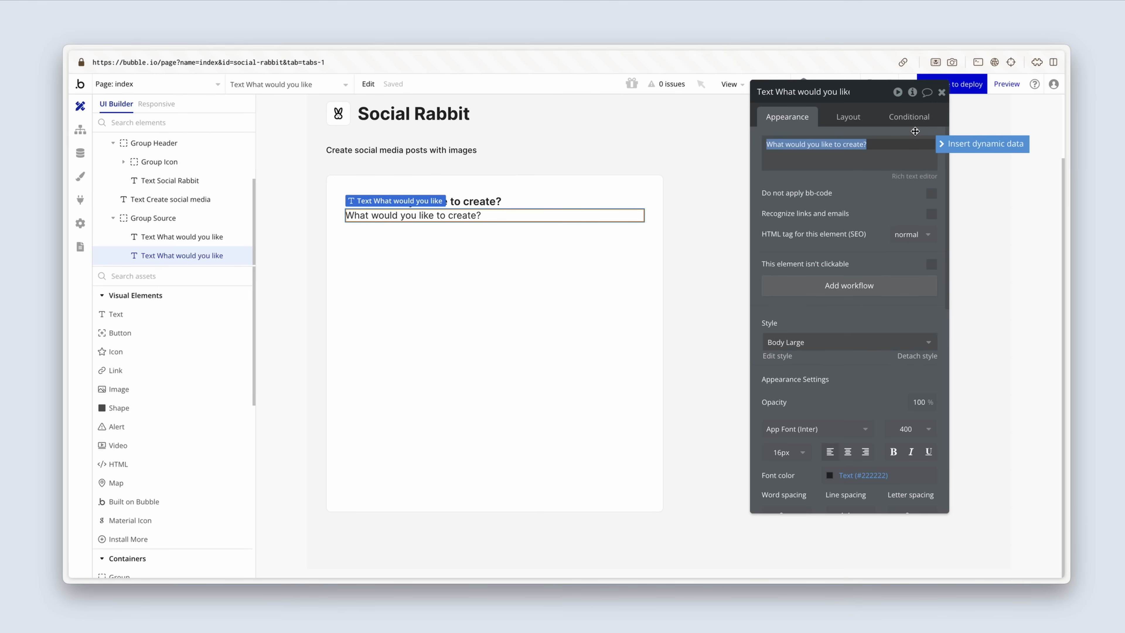
{"action": "type", "text": "Select the p"}
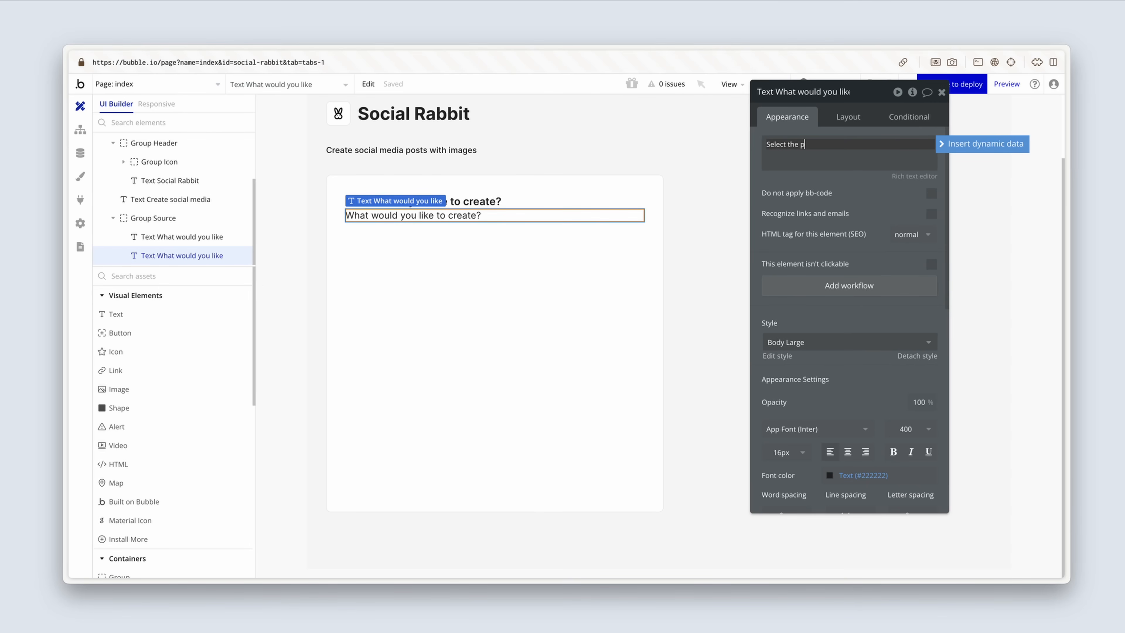
{"action": "type", "text": "latform and tone, then paste in the content you"}
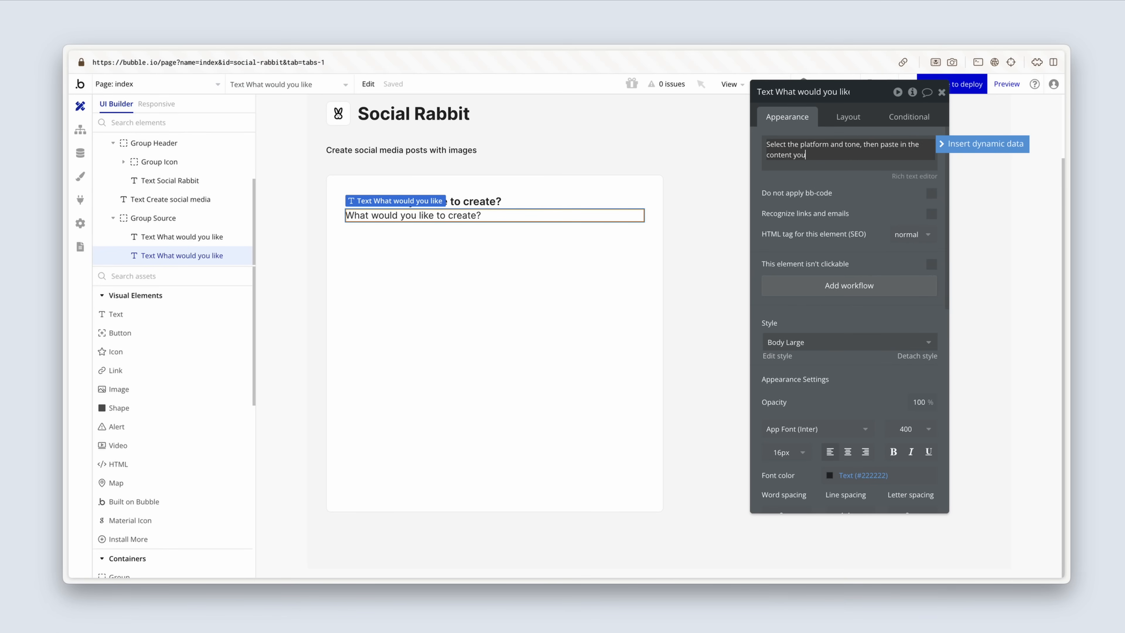
{"action": "type", "text": "'d like to summarize."}
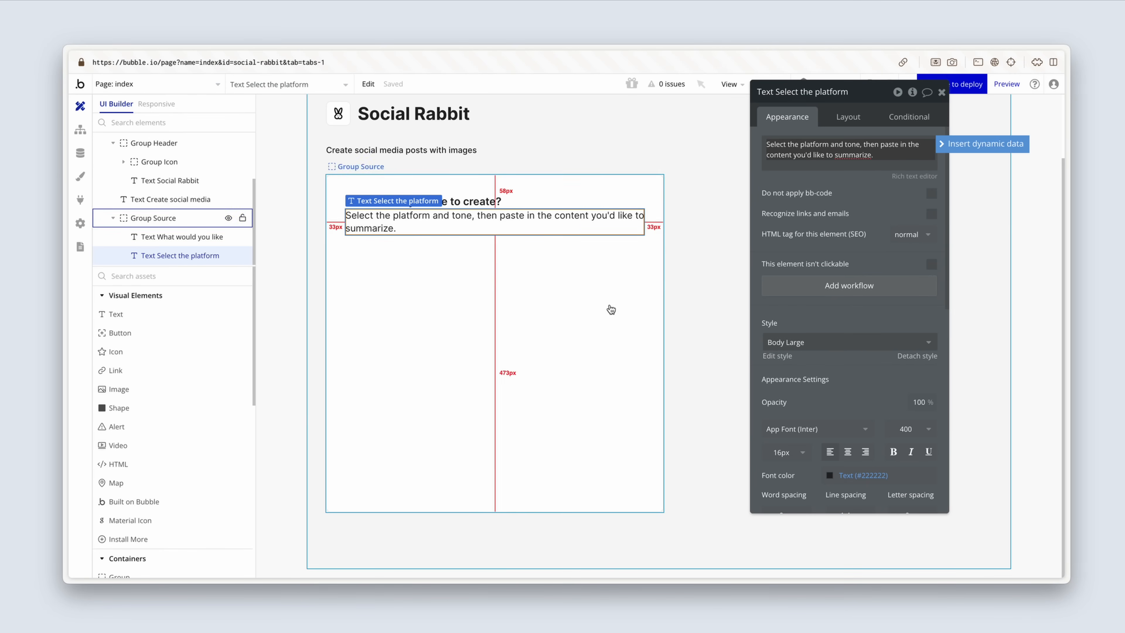
Step: Apply gap spacing between Group Source's elements with a row gap of 24 px
{"action": "left_click", "coordinate": [610, 306]}
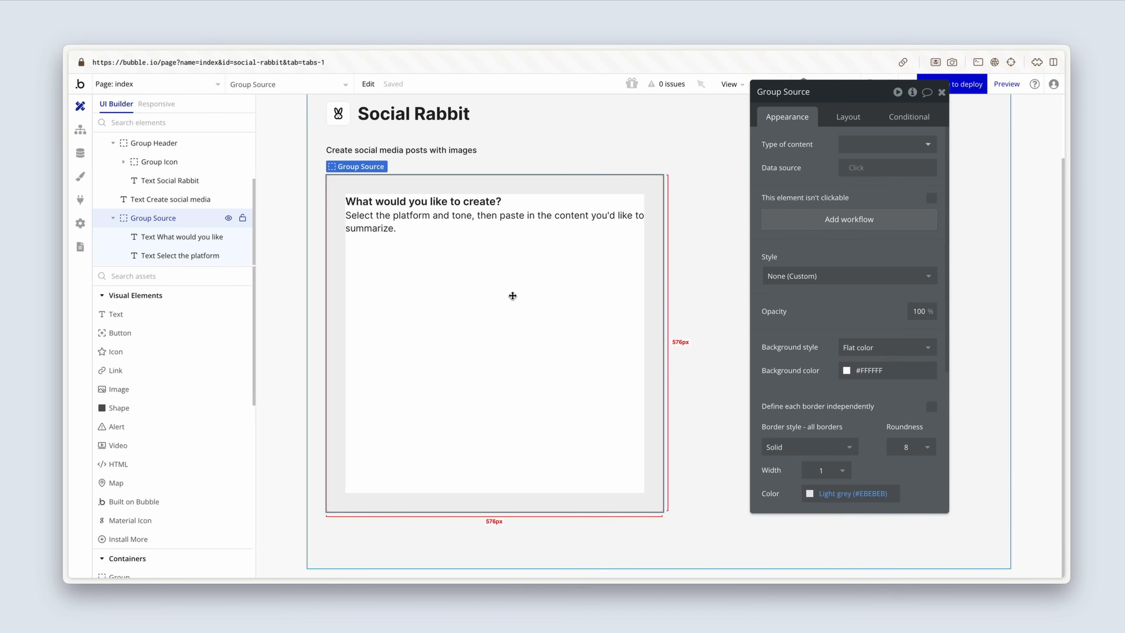
{"action": "left_click", "coordinate": [843, 117]}
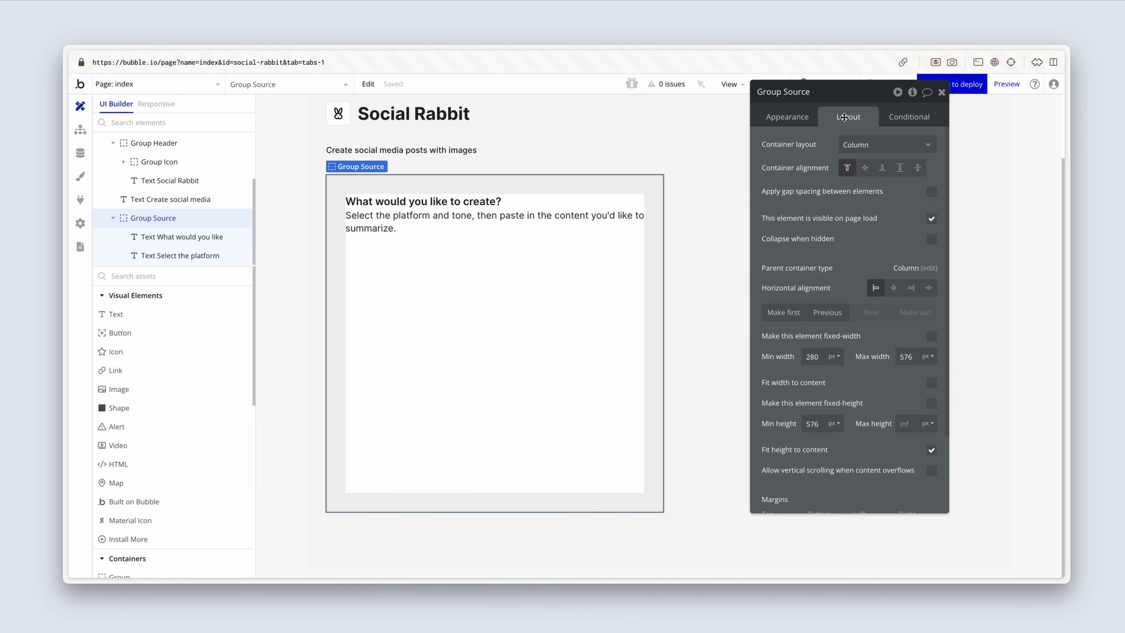
{"action": "left_click", "coordinate": [932, 191]}
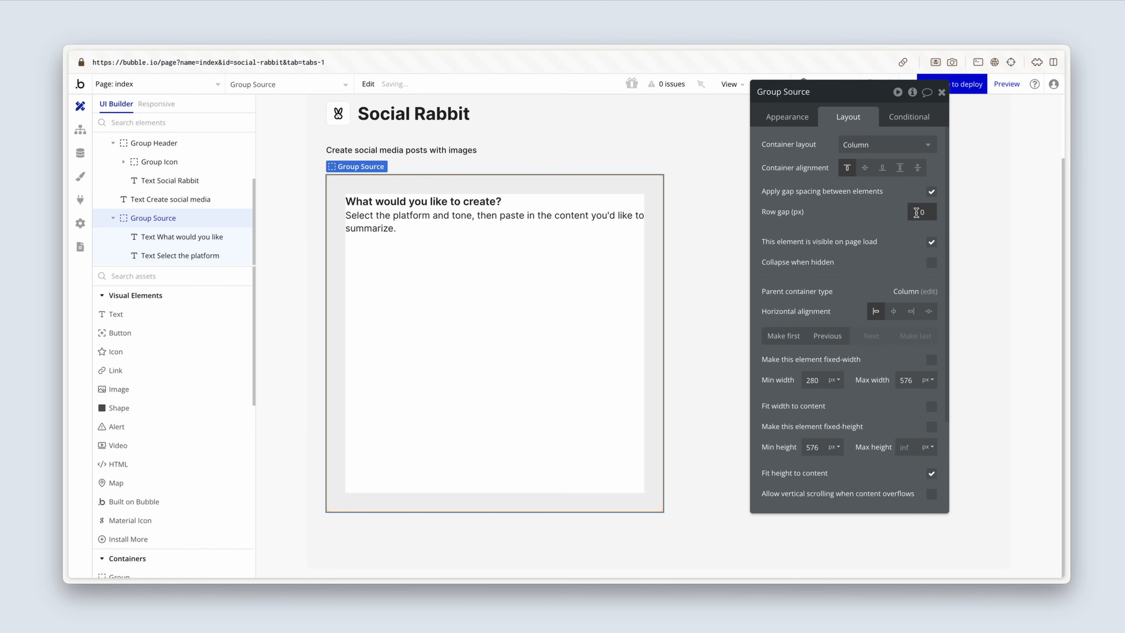
{"action": "left_click_drag", "start_coordinate": [916, 213], "coordinate": [933, 212]}
{"action": "type", "text": "24"}
{"action": "left_click", "coordinate": [880, 231]}
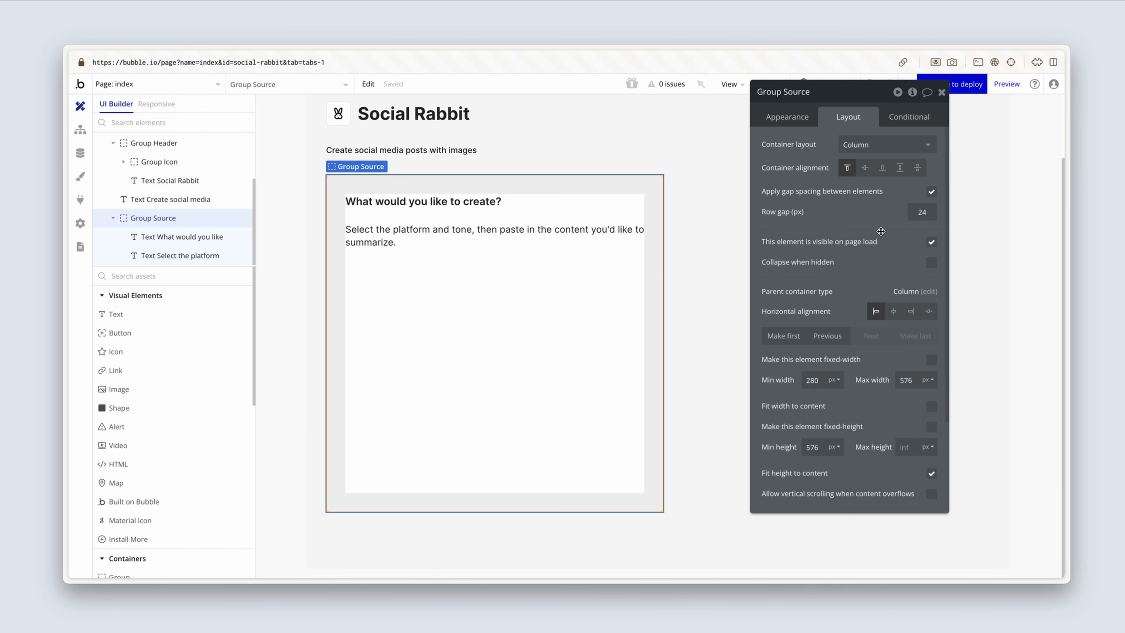
Step: Add a dropdown inside Group Source below the "Select the platform and tone" text
{"action": "scroll", "coordinate": [177, 381], "scroll_direction": "down", "scroll_amount": 3}
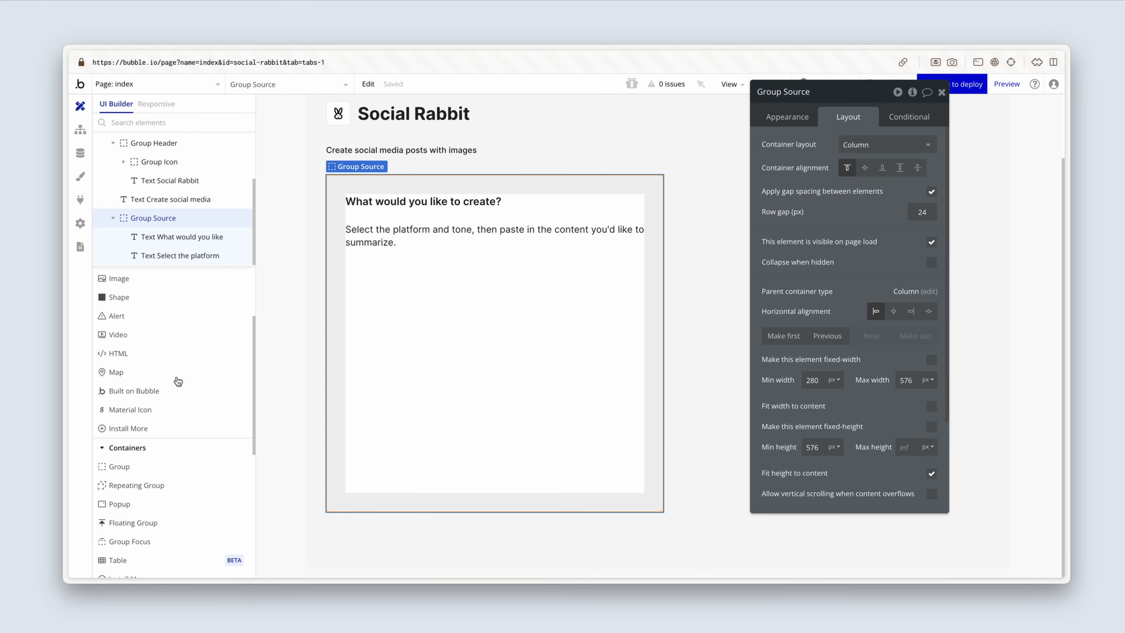
{"action": "scroll", "coordinate": [178, 381], "scroll_direction": "down", "scroll_amount": 3}
{"action": "scroll", "coordinate": [178, 382], "scroll_direction": "down", "scroll_amount": 4}
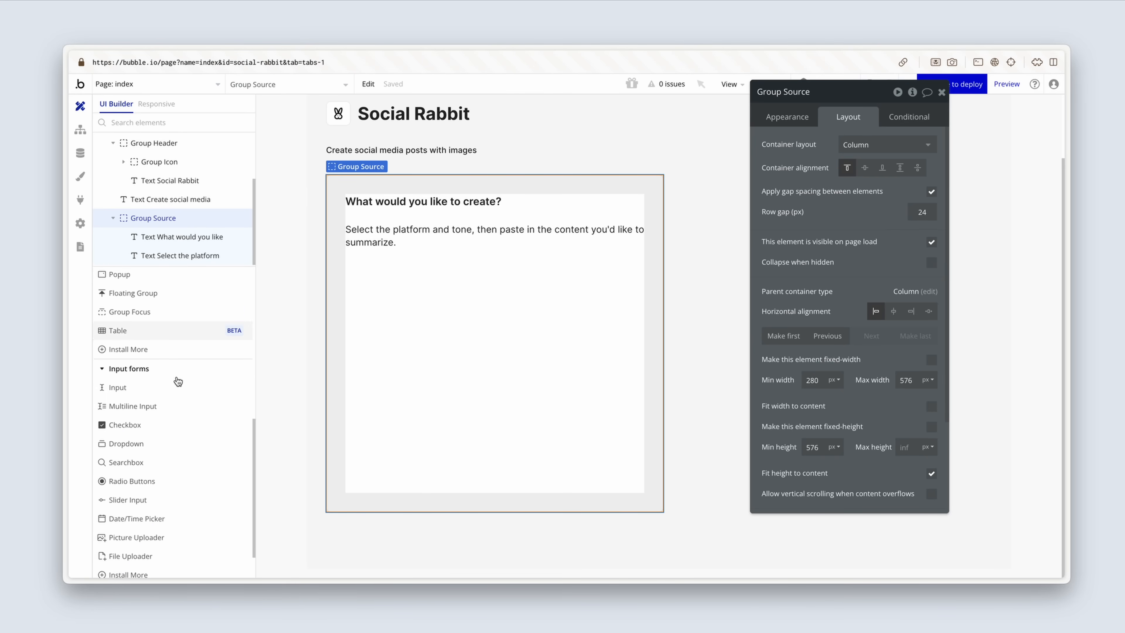
{"action": "left_click", "coordinate": [165, 426]}
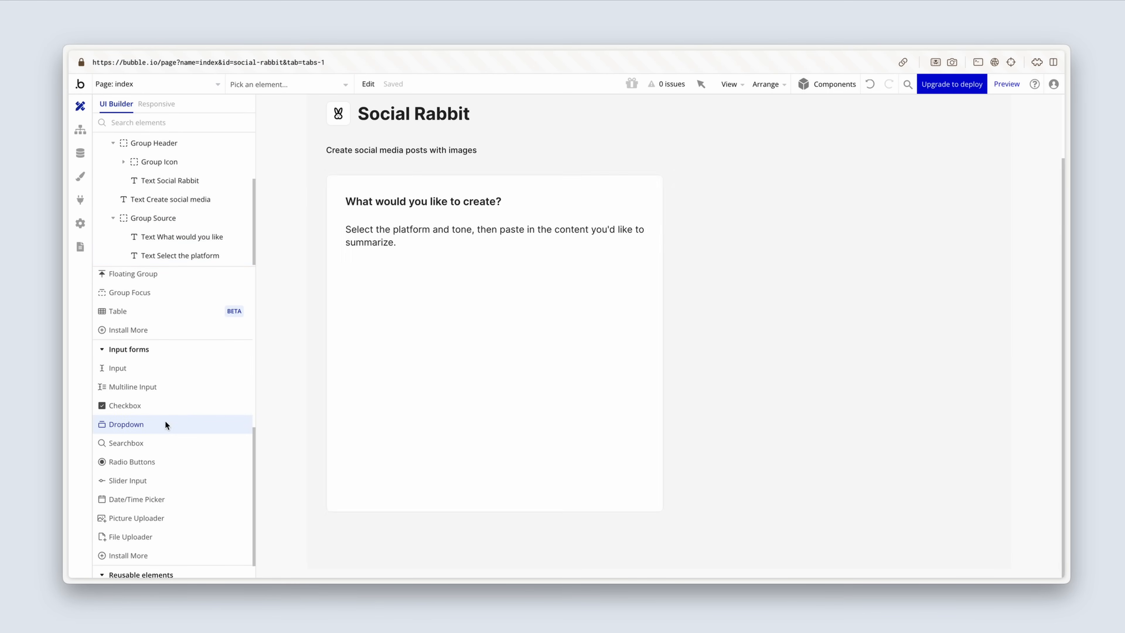
{"action": "left_click", "coordinate": [383, 314]}
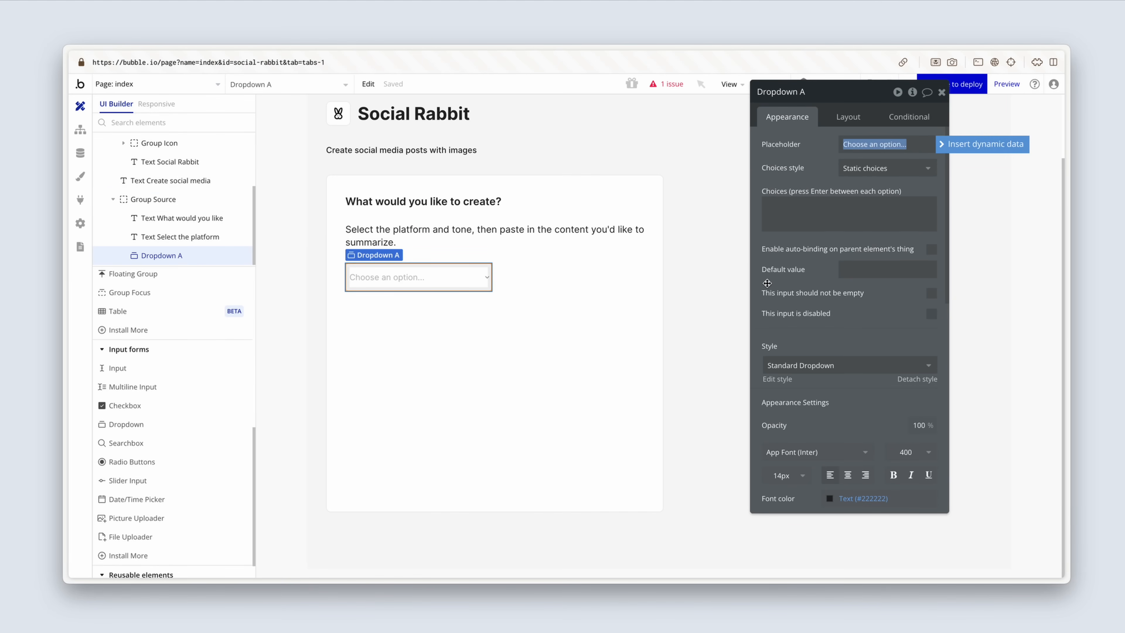
Step: Edit the Standard Dropdown style to use font weight 500 (Medium) and a Dark grey (#444444) placeholder color
{"action": "scroll", "coordinate": [767, 283], "scroll_direction": "down", "scroll_amount": 3}
{"action": "left_click", "coordinate": [784, 237]}
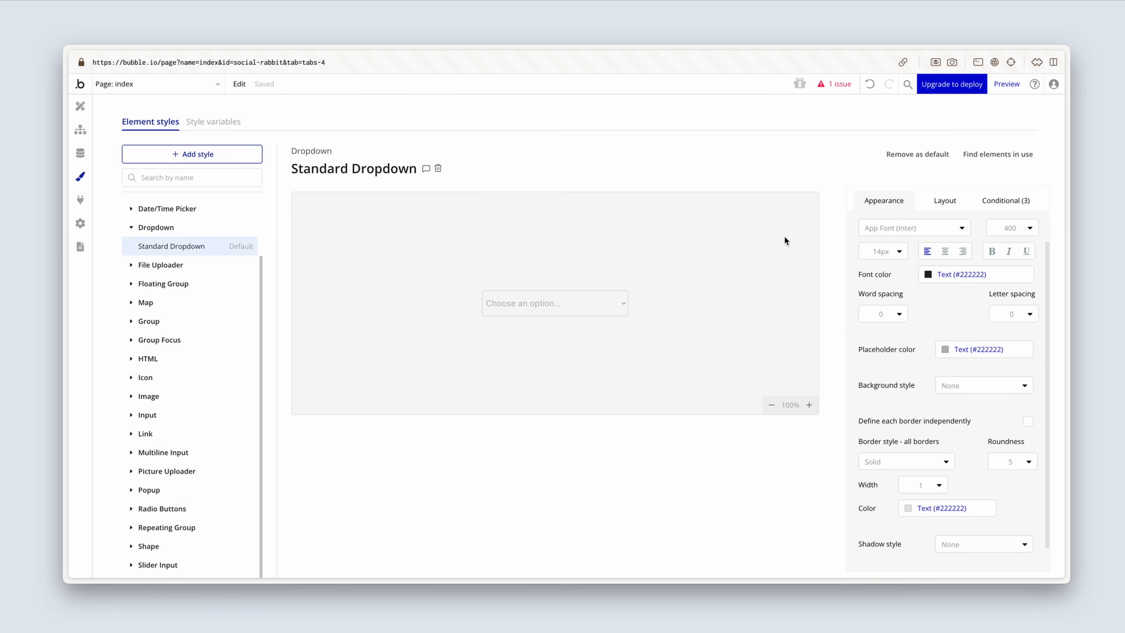
{"action": "left_click", "coordinate": [996, 227]}
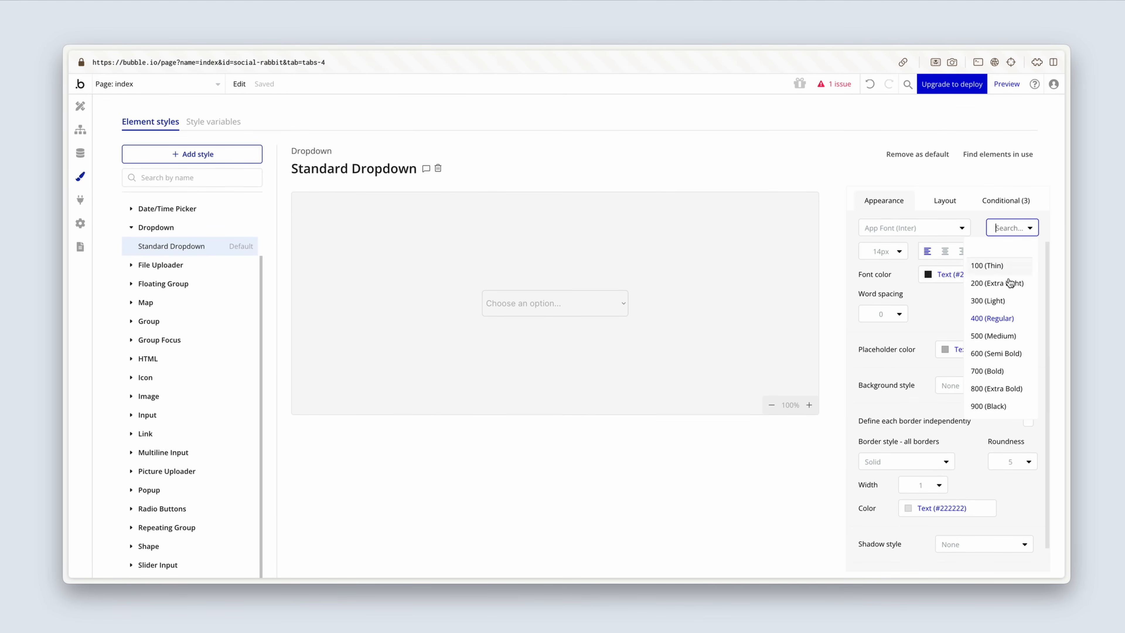
{"action": "left_click", "coordinate": [1023, 336]}
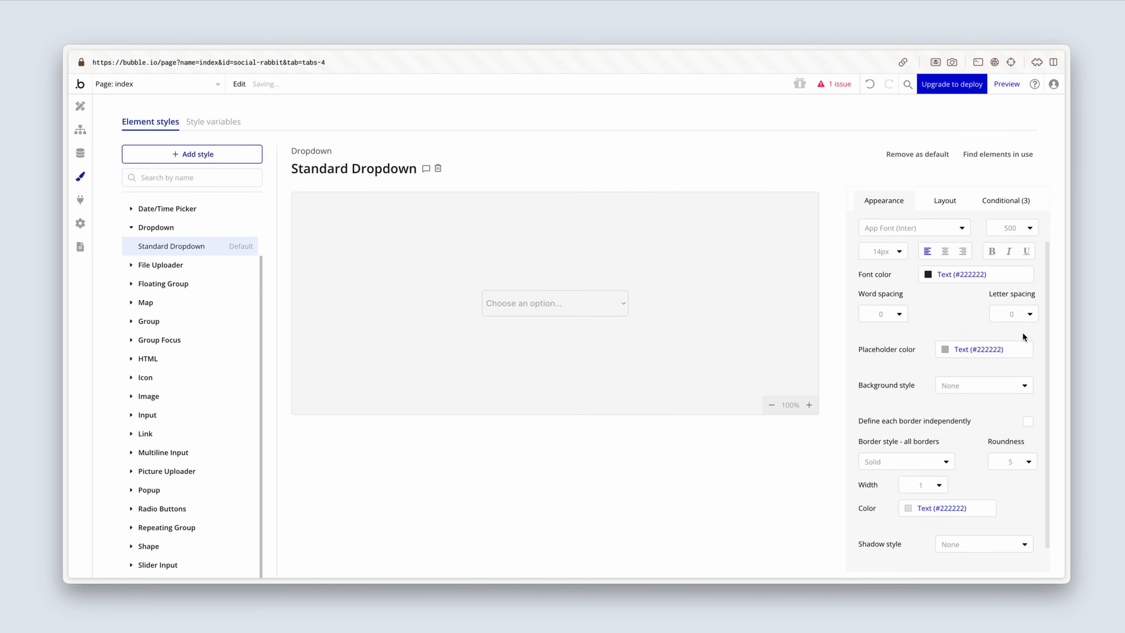
{"action": "left_click", "coordinate": [941, 354]}
{"action": "left_click", "coordinate": [949, 517]}
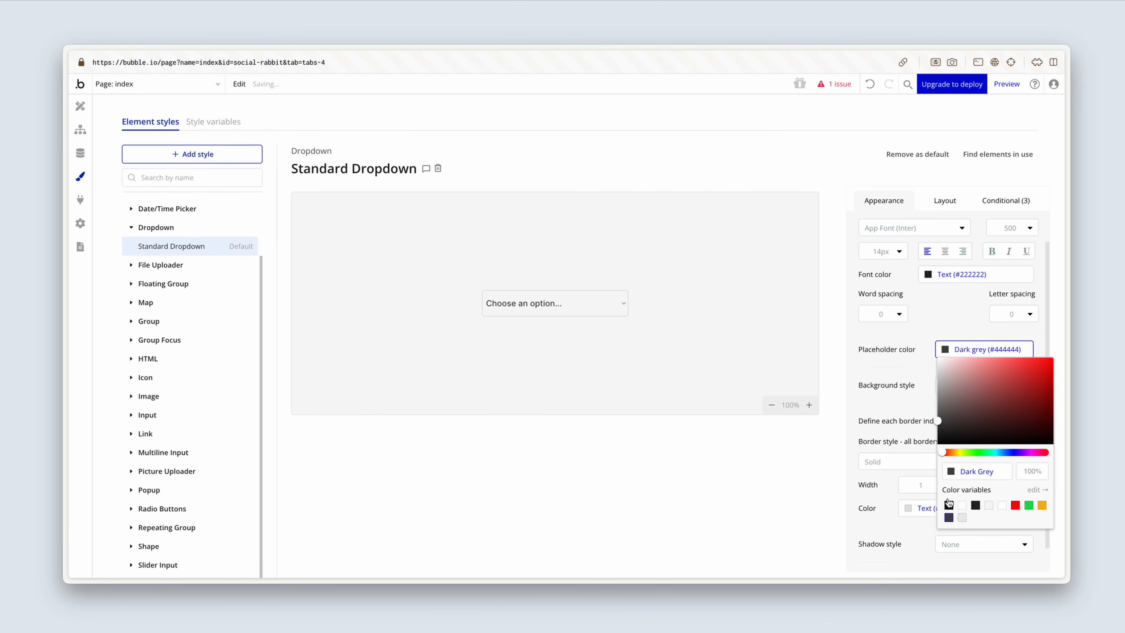
{"action": "left_click", "coordinate": [896, 394]}
{"action": "scroll", "coordinate": [897, 393], "scroll_direction": "down", "scroll_amount": 1}
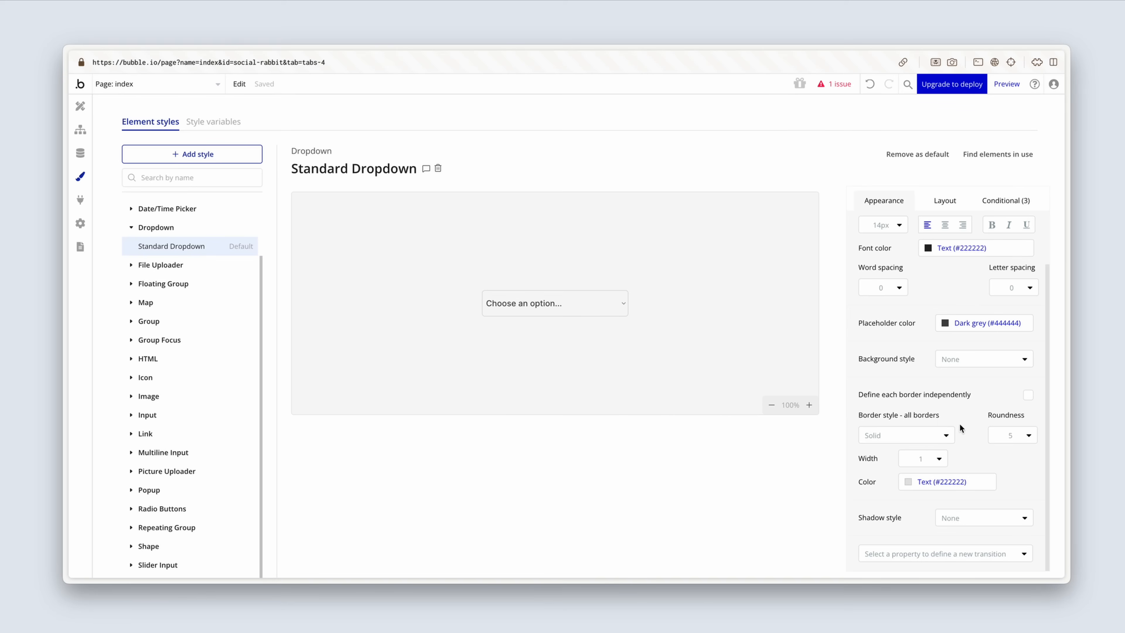
Step: Set the Standard Dropdown style's border roundness to 8 and its border color to Light grey (#EBEBEB)
{"action": "left_click", "coordinate": [1015, 435]}
{"action": "key", "text": "BackSpace"}
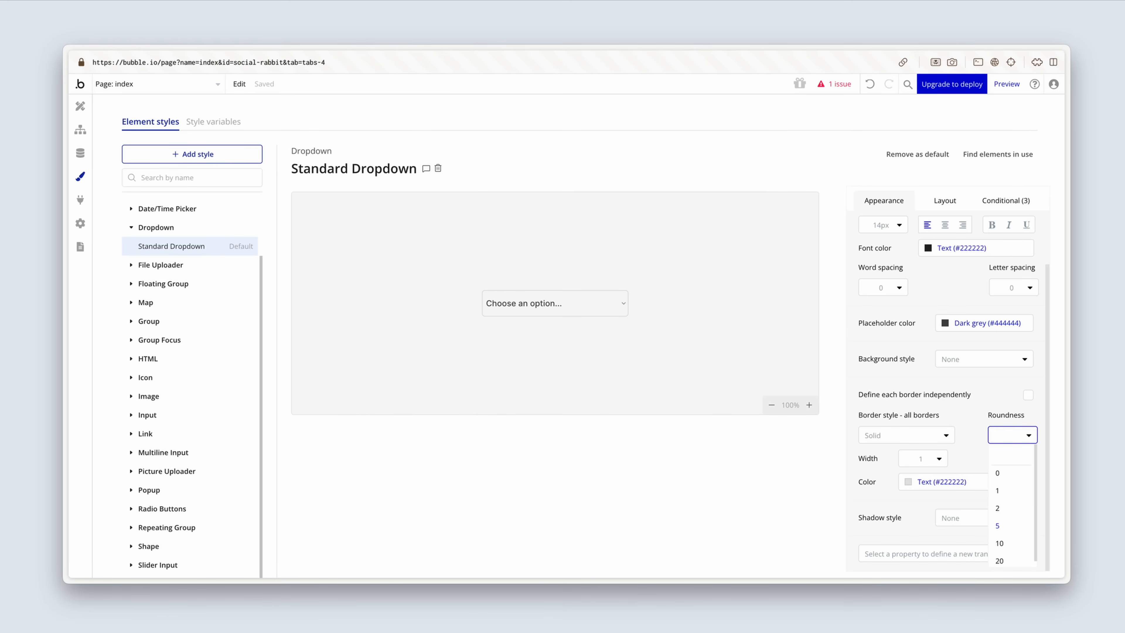
{"action": "type", "text": "8"}
{"action": "key", "text": "Return"}
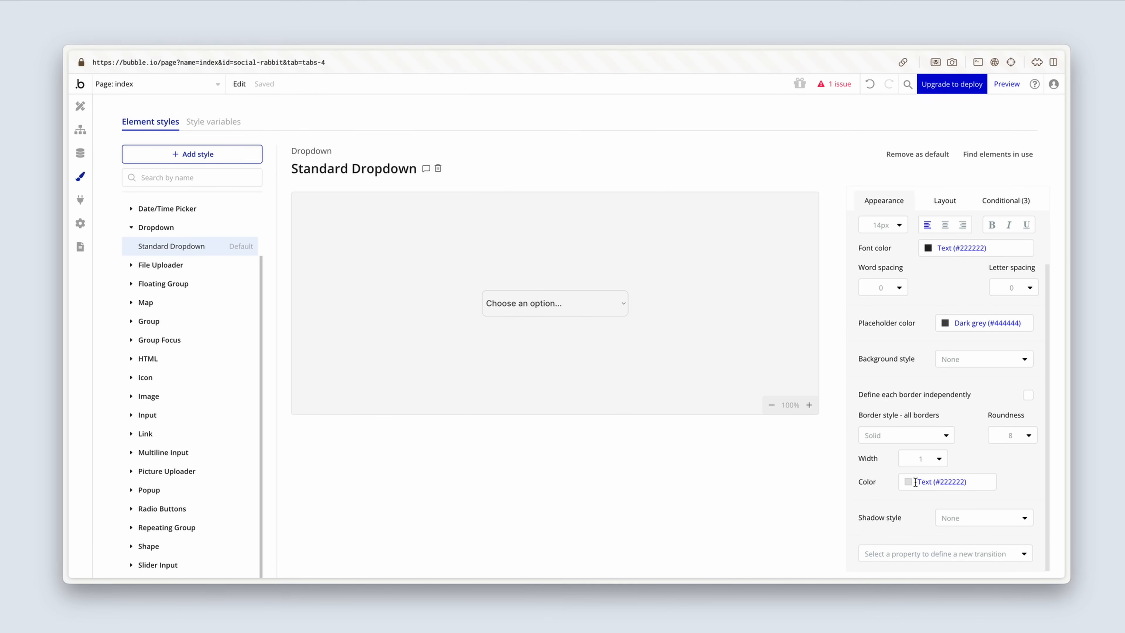
{"action": "left_click", "coordinate": [910, 481]}
{"action": "left_click", "coordinate": [924, 564]}
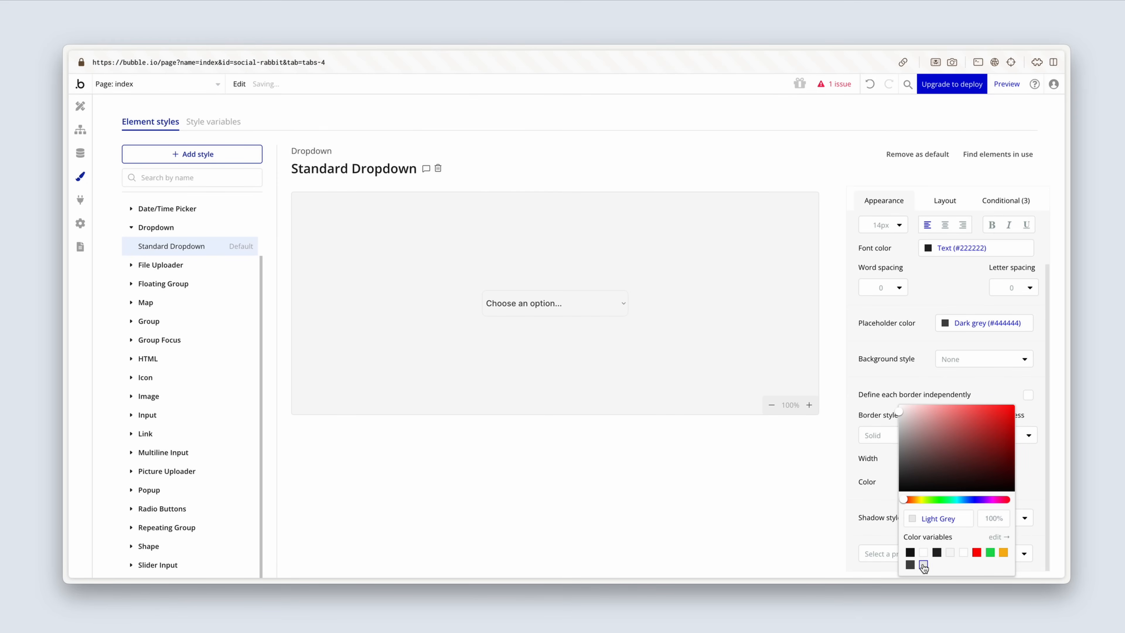
{"action": "left_click", "coordinate": [885, 481]}
Step: Set the Standard Dropdown style's left and right padding to 16
{"action": "left_click", "coordinate": [943, 202]}
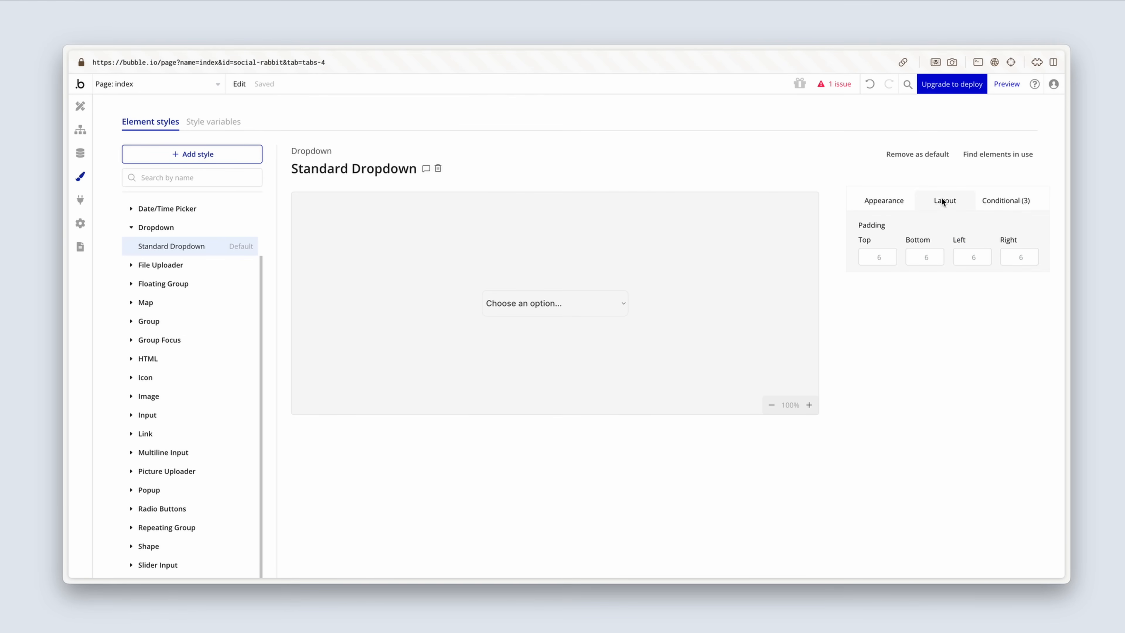
{"action": "left_click", "coordinate": [962, 254]}
{"action": "type", "text": "1"}
{"action": "left_click", "coordinate": [1011, 257]}
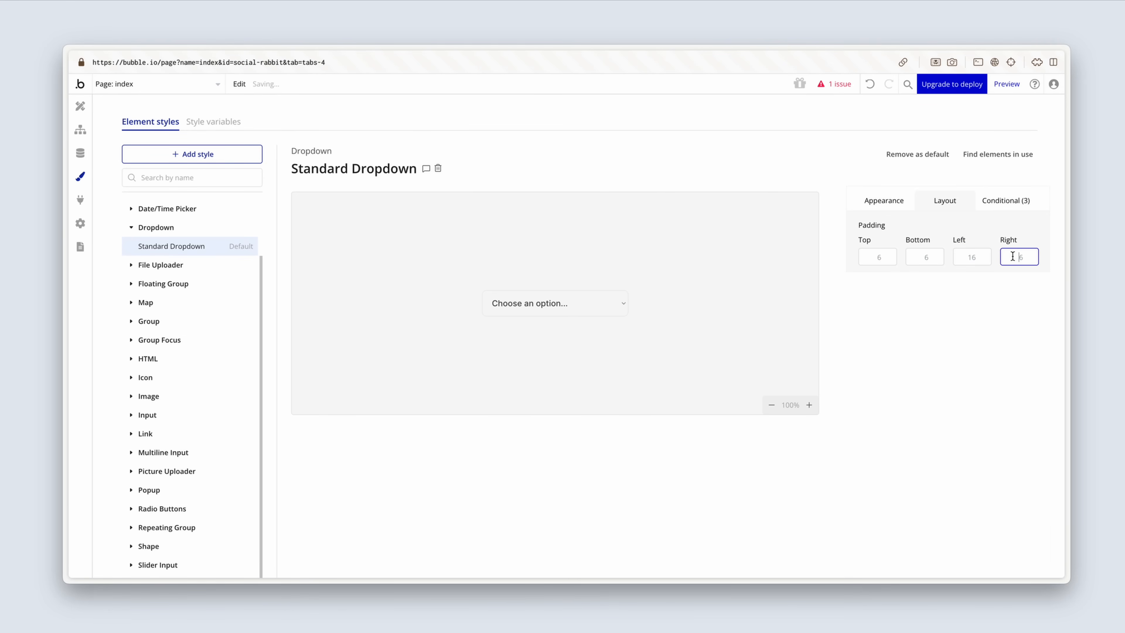
{"action": "left_click", "coordinate": [1008, 228]}
Step: Remove the "This Dropdown is hovered" condition from the Standard Dropdown style
{"action": "left_click", "coordinate": [1012, 202]}
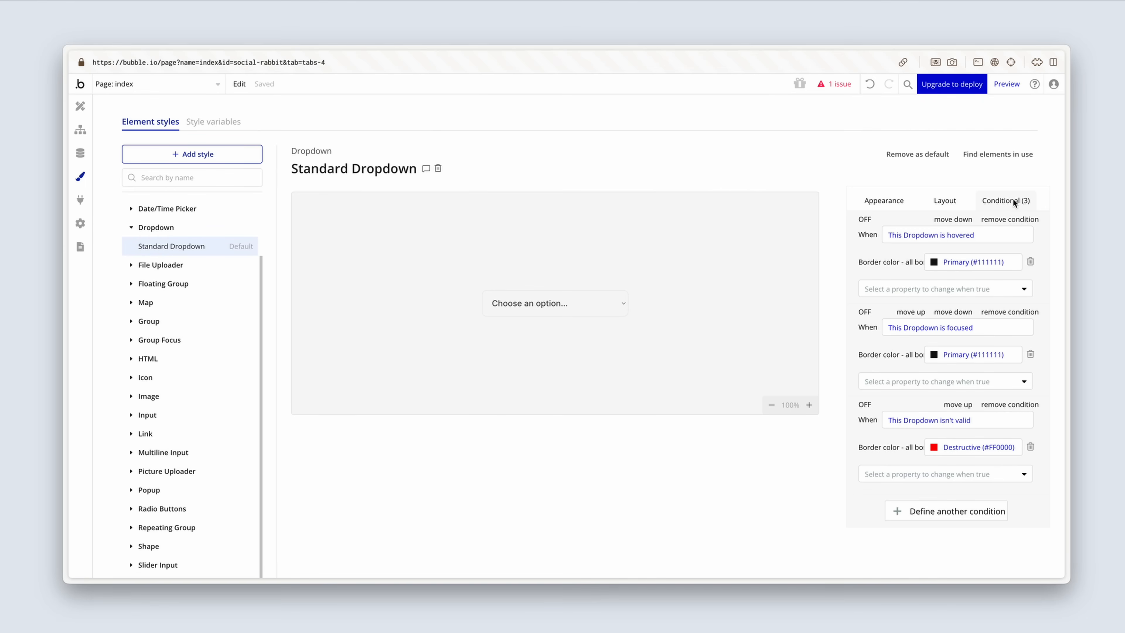
{"action": "left_click", "coordinate": [1008, 219]}
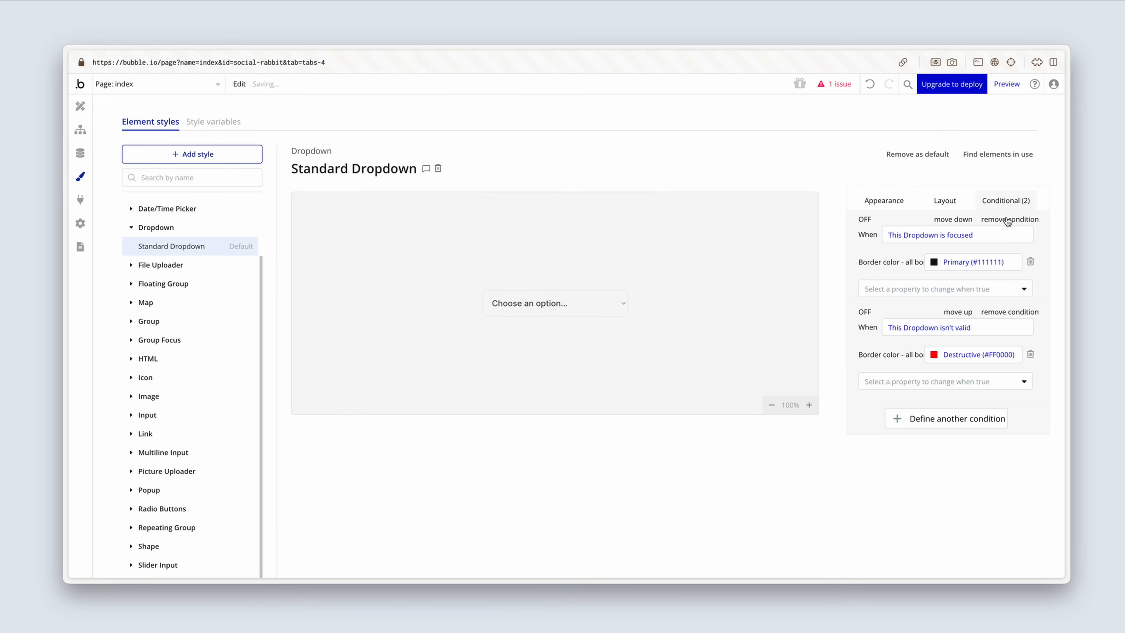
{"action": "left_click", "coordinate": [882, 202]}
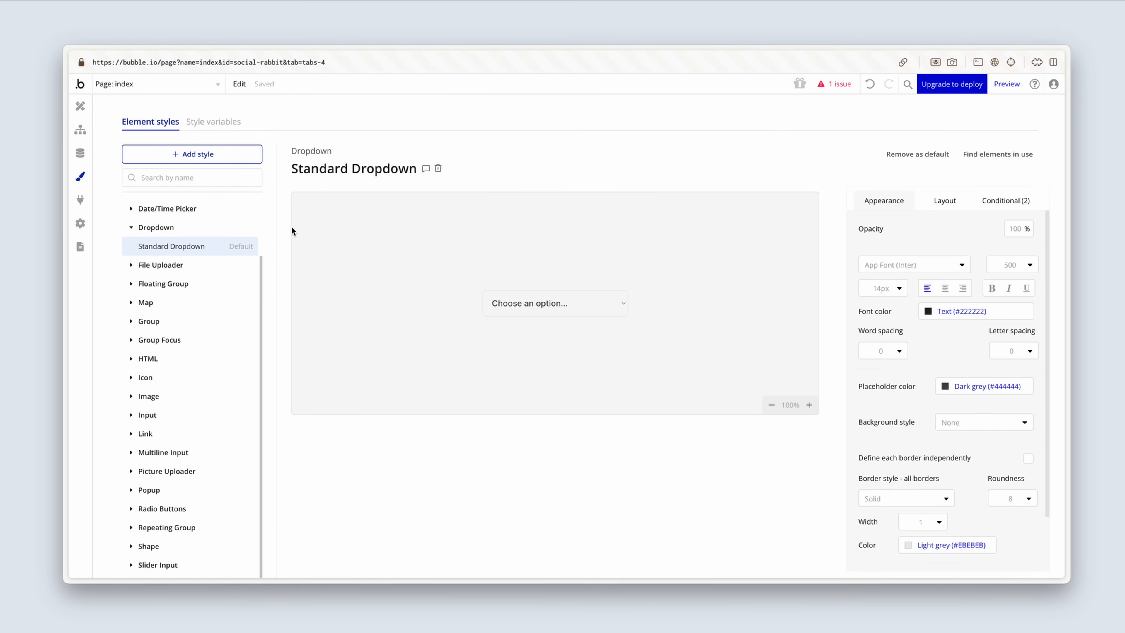
Step: Back on the index page, give the Group Source dropdown dynamic choices of type Platform with All Platform as the source
{"action": "left_click", "coordinate": [80, 107]}
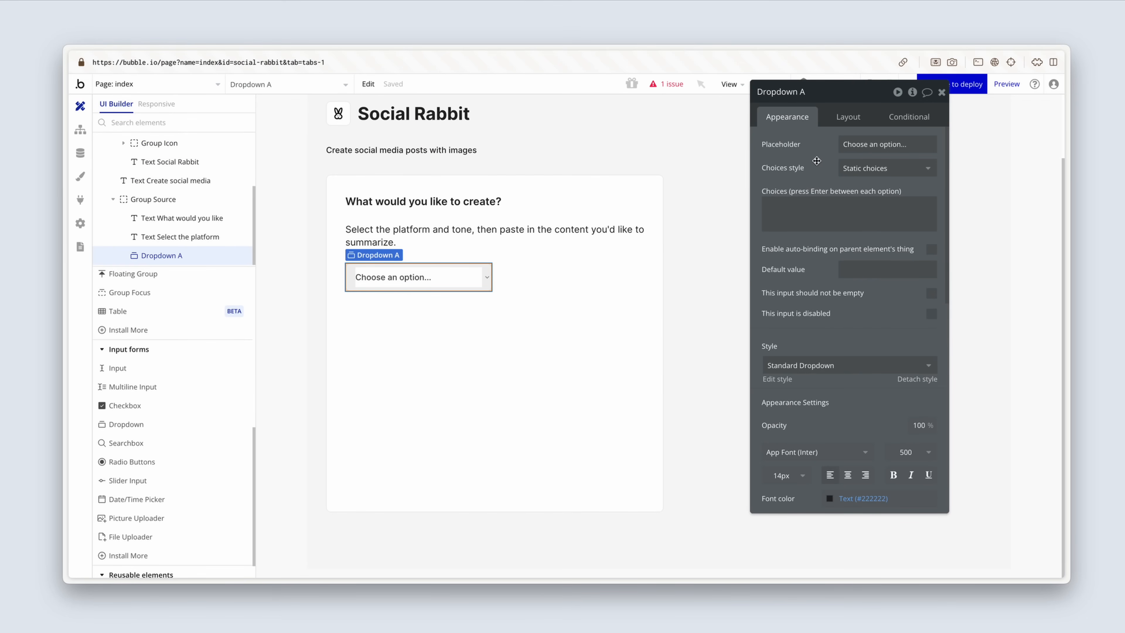
{"action": "left_click", "coordinate": [904, 167]}
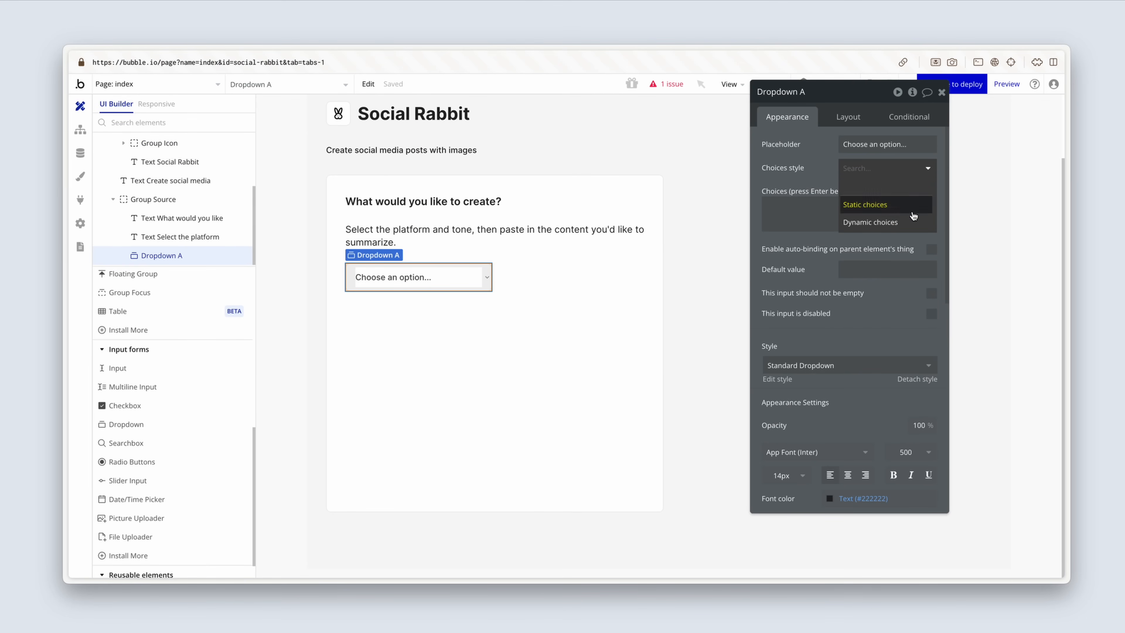
{"action": "left_click", "coordinate": [913, 227]}
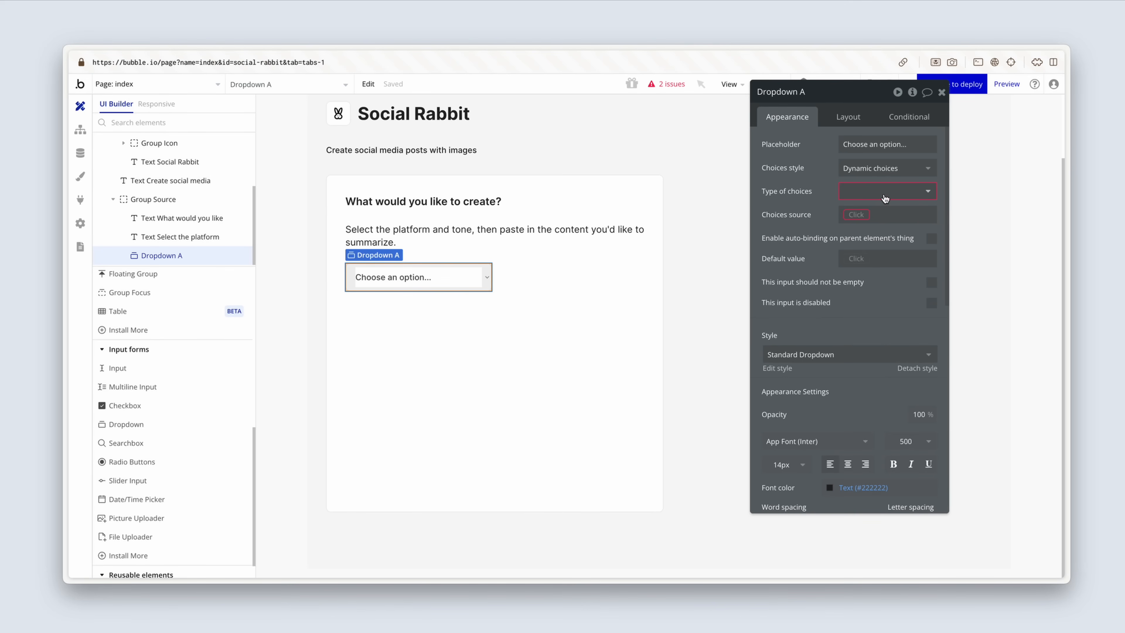
{"action": "left_click", "coordinate": [905, 196]}
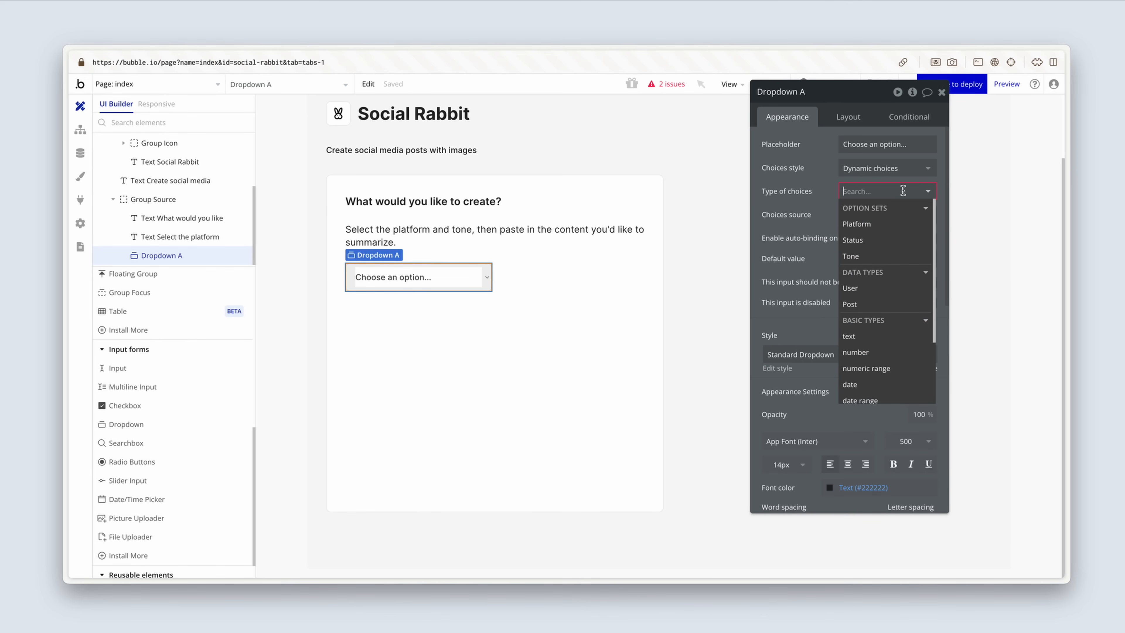
{"action": "left_click", "coordinate": [896, 227]}
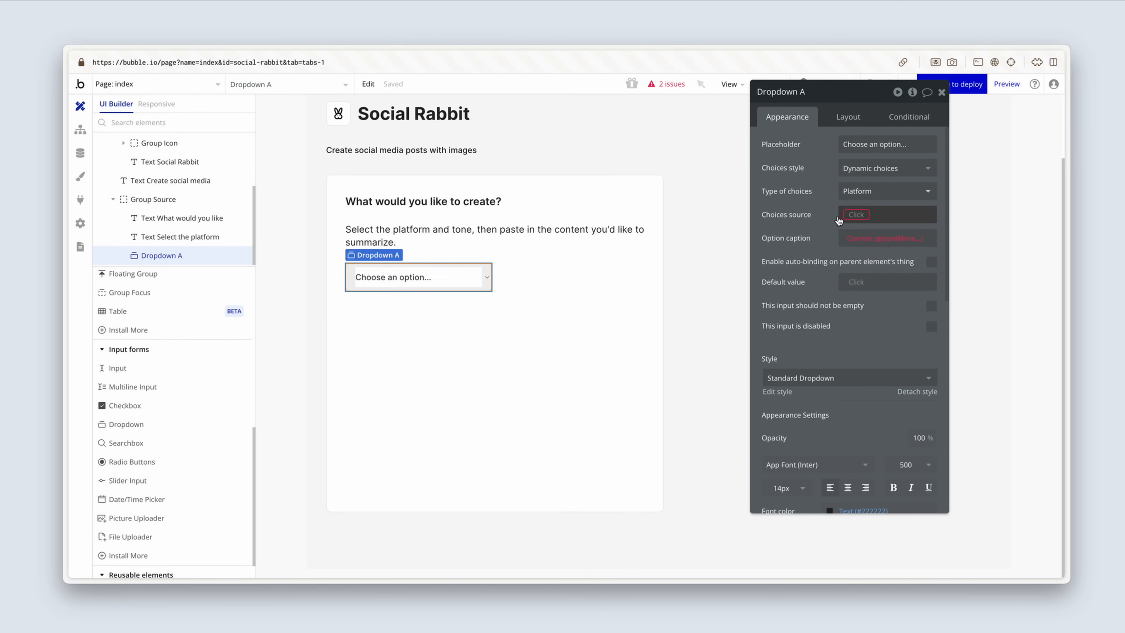
{"action": "left_click_drag", "start_coordinate": [825, 218], "coordinate": [778, 231]}
{"action": "left_click", "coordinate": [805, 228]}
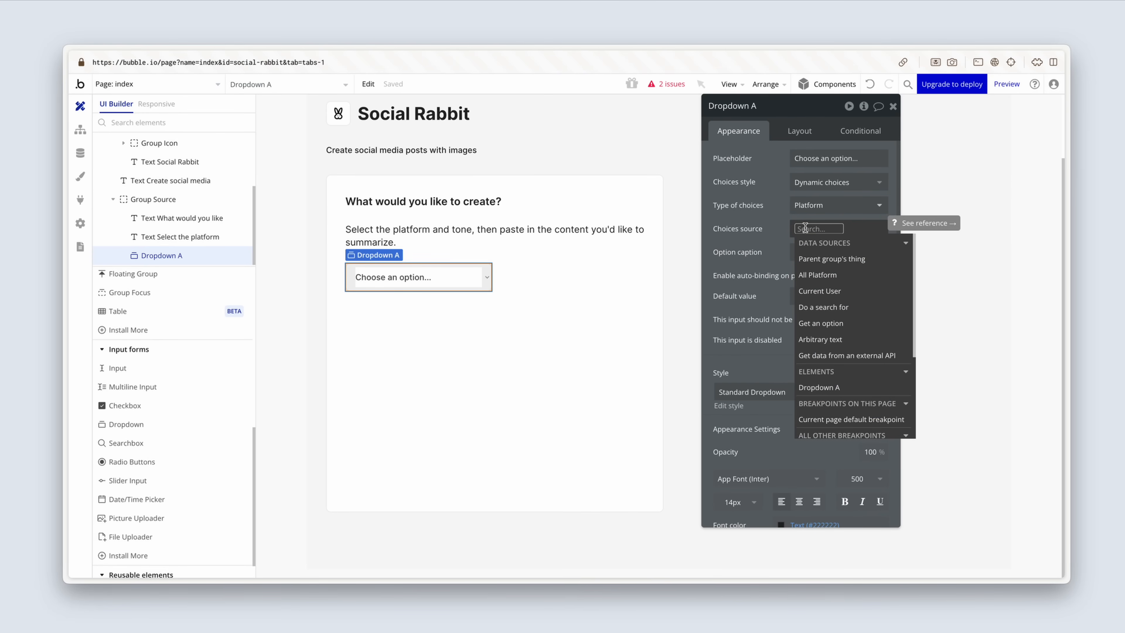
{"action": "left_click", "coordinate": [855, 276]}
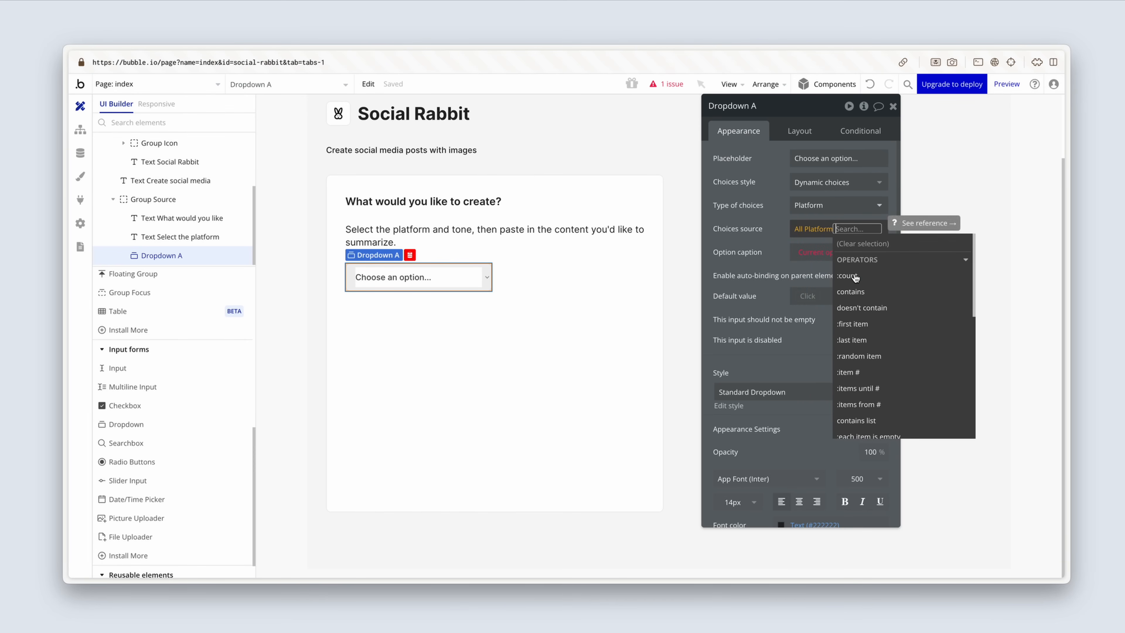
{"action": "left_click", "coordinate": [756, 263]}
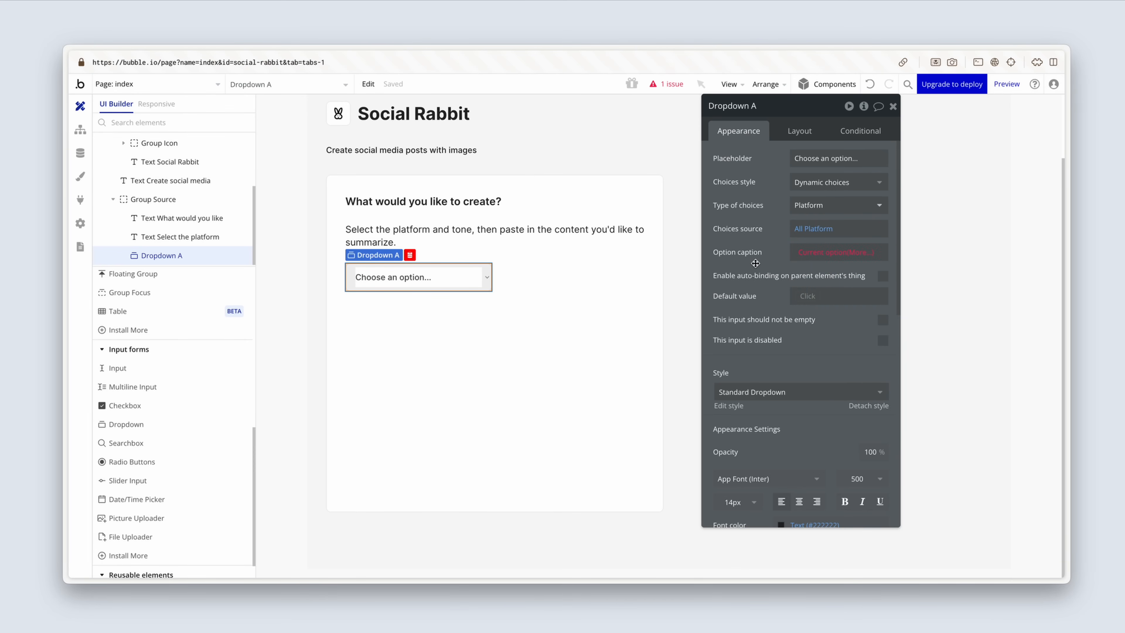
Step: Set the platform dropdown's option caption to Current option's Display
{"action": "left_click", "coordinate": [798, 259]}
{"action": "left_click", "coordinate": [857, 260]}
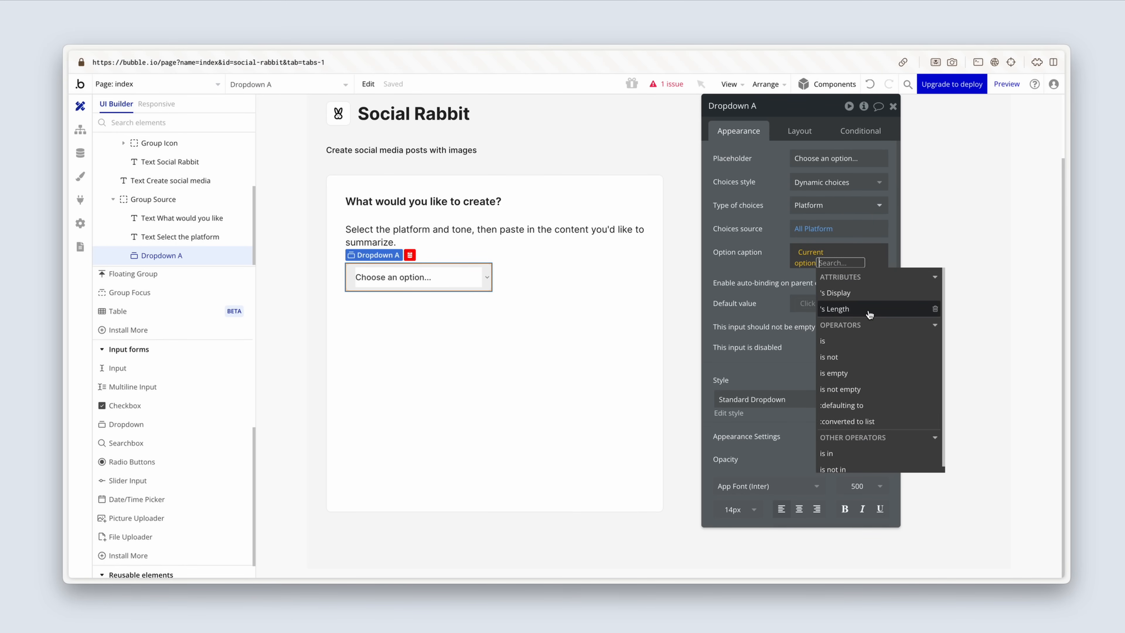
{"action": "left_click", "coordinate": [878, 294]}
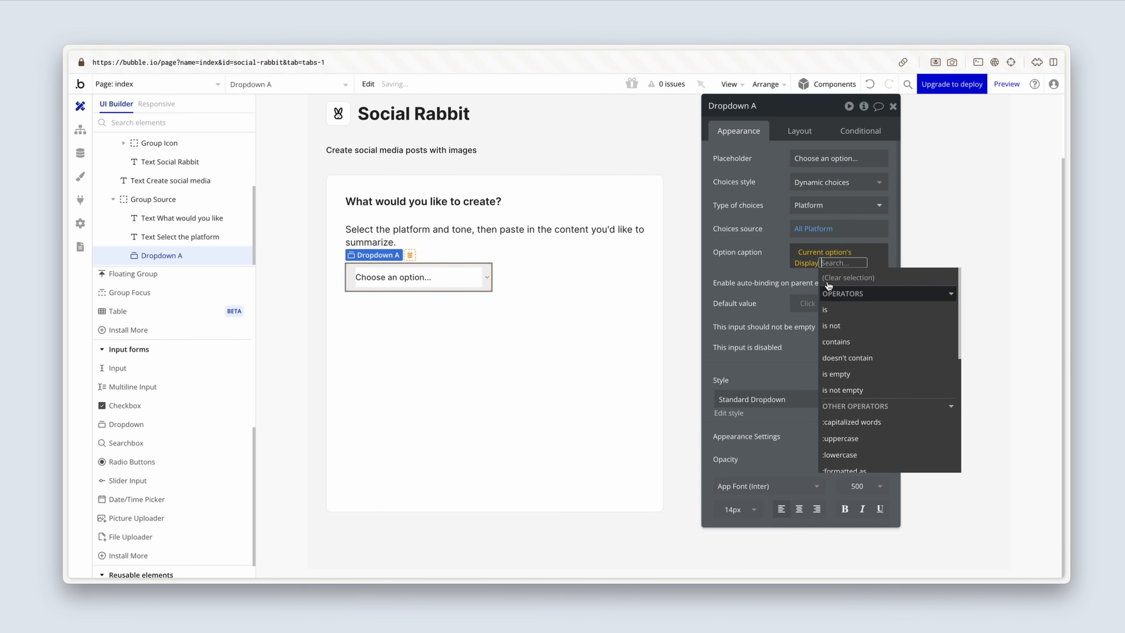
{"action": "left_click", "coordinate": [768, 263]}
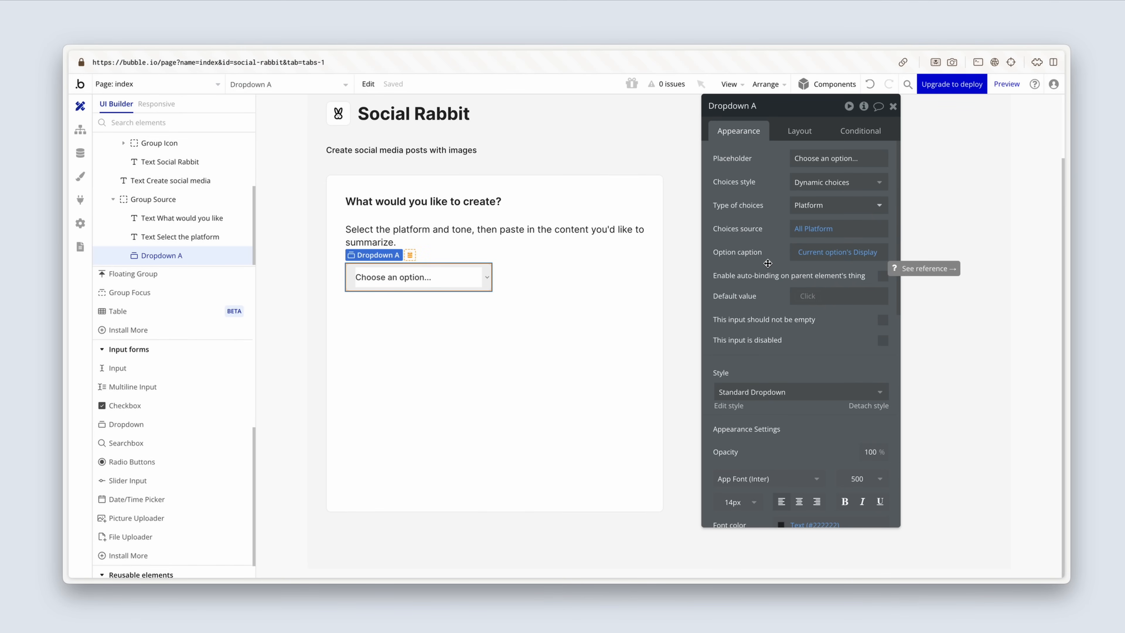
Step: Replace the platform dropdown's placeholder with "Select platform"
{"action": "left_click", "coordinate": [842, 156]}
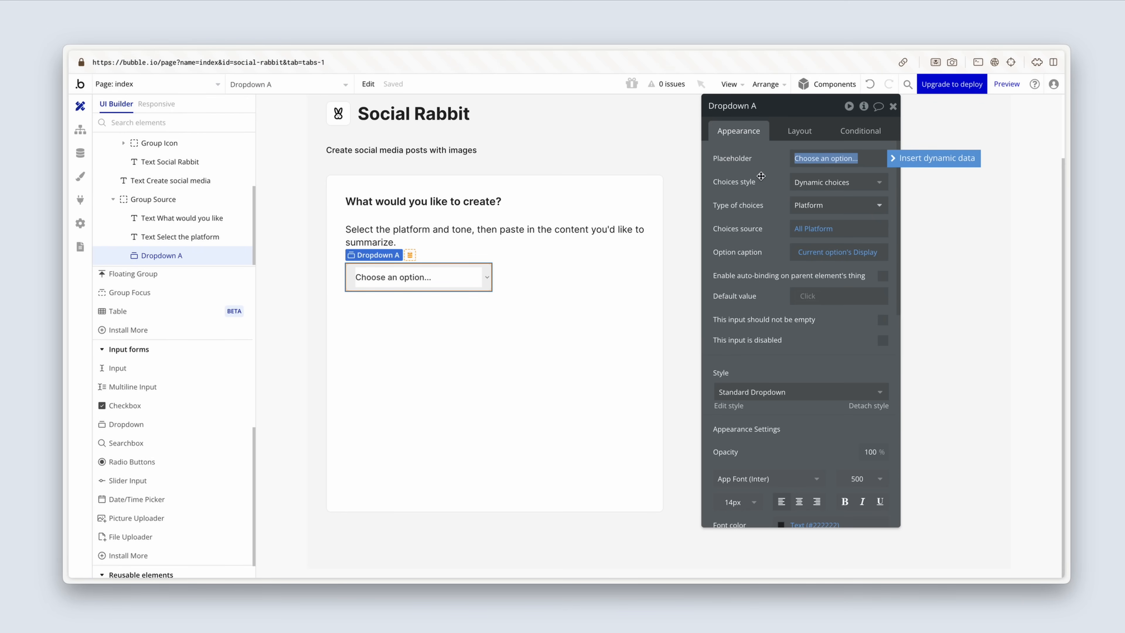
{"action": "type", "text": "Select pla"}
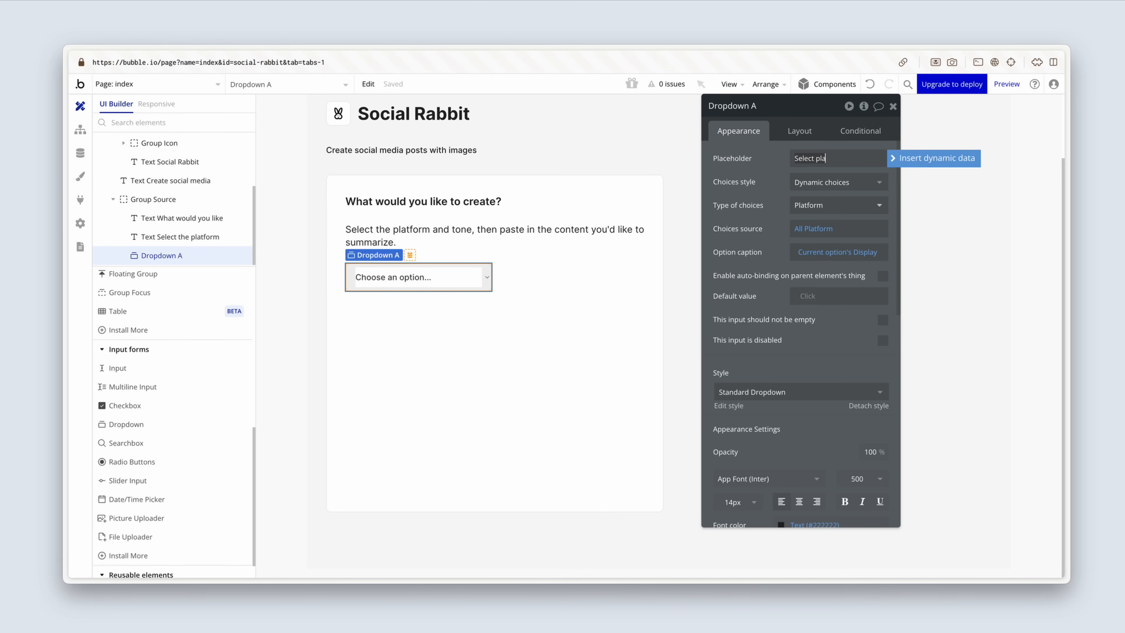
{"action": "type", "text": "tform"}
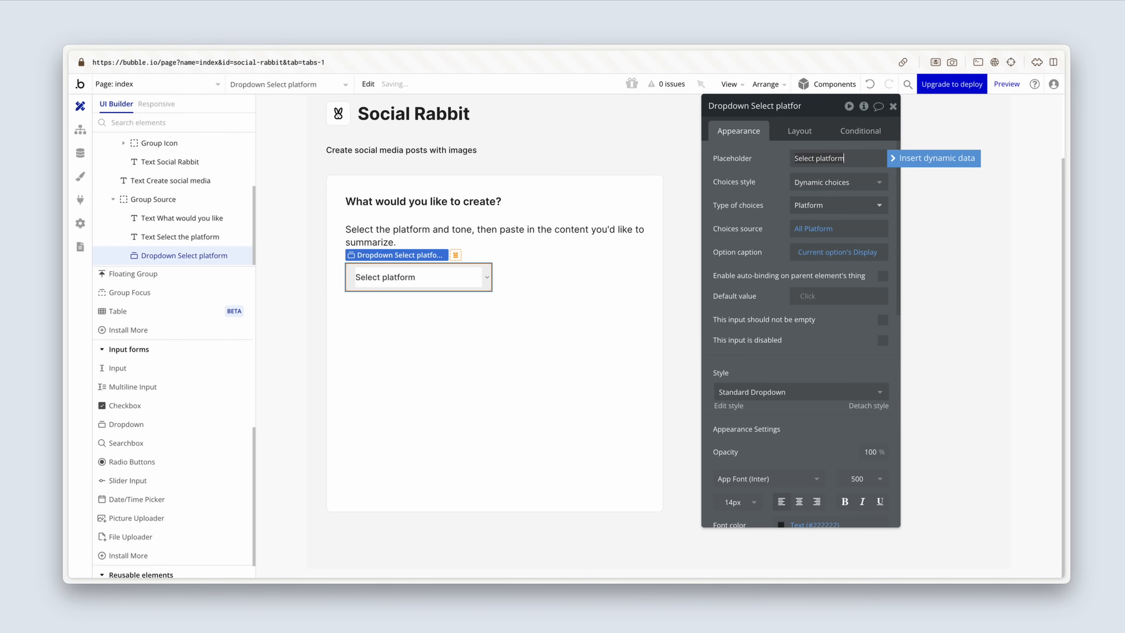
Step: Turn off fixed width for the platform dropdown, with a minimum width of 0 px and a fixed height of 40 px
{"action": "left_click", "coordinate": [799, 132]}
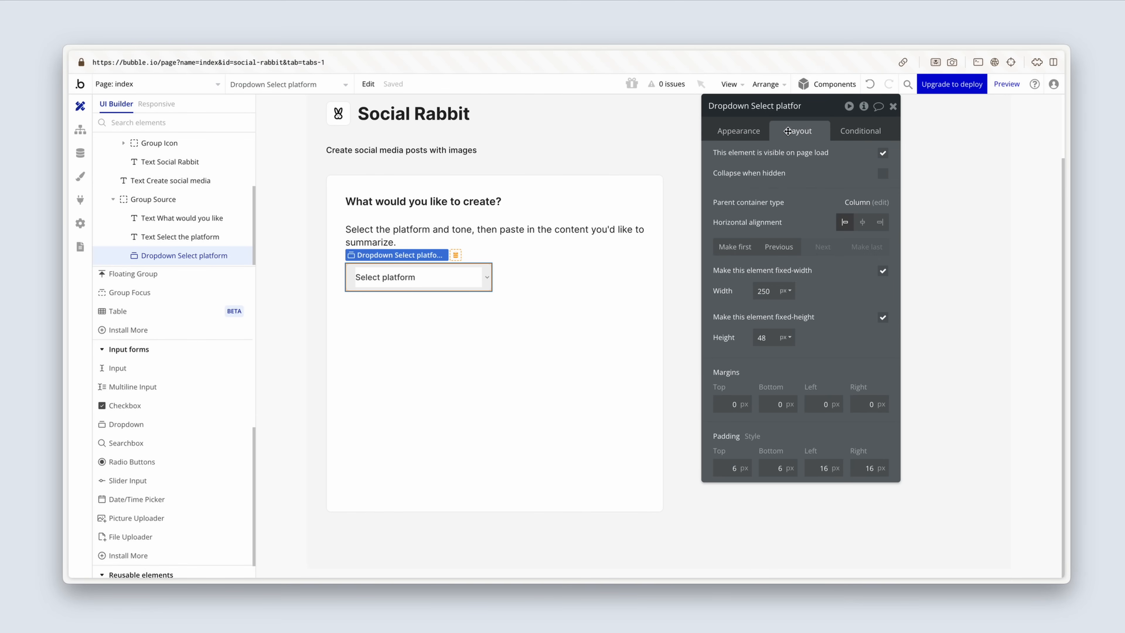
{"action": "left_click", "coordinate": [883, 271]}
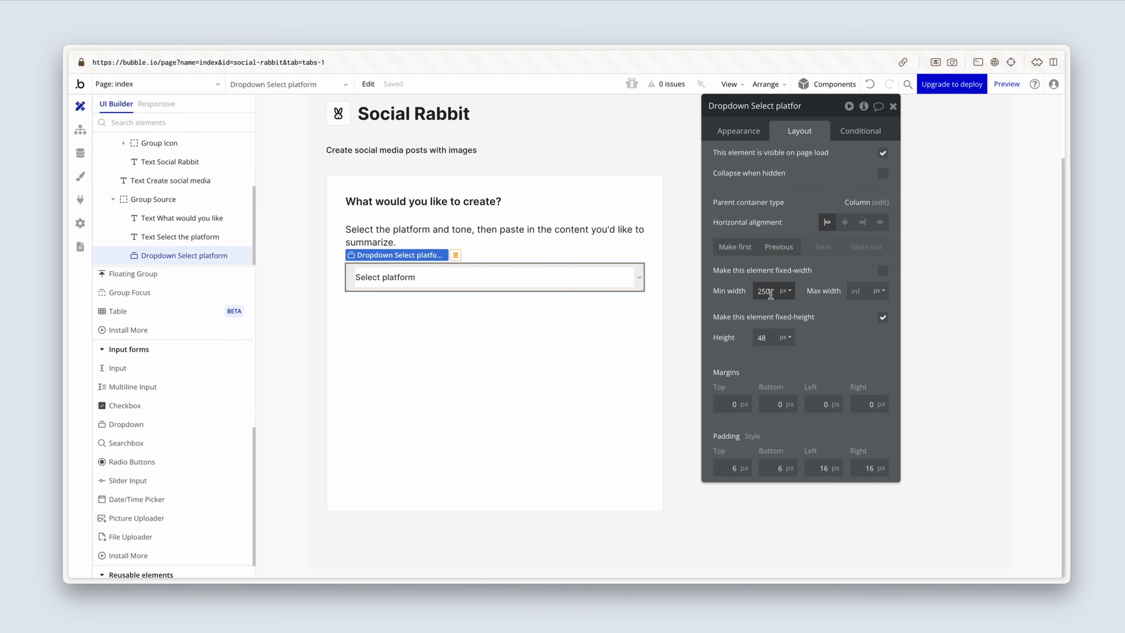
{"action": "left_click_drag", "start_coordinate": [775, 291], "coordinate": [745, 291]}
{"action": "type", "text": "0"}
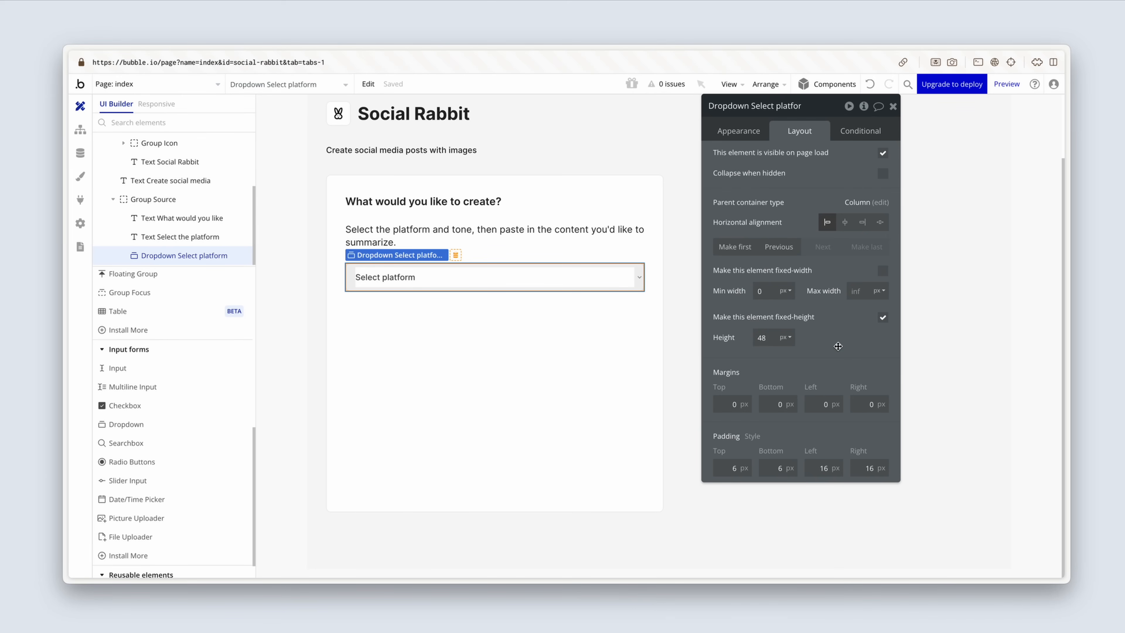
{"action": "key", "text": "BackSpace"}
{"action": "left_click", "coordinate": [858, 347]}
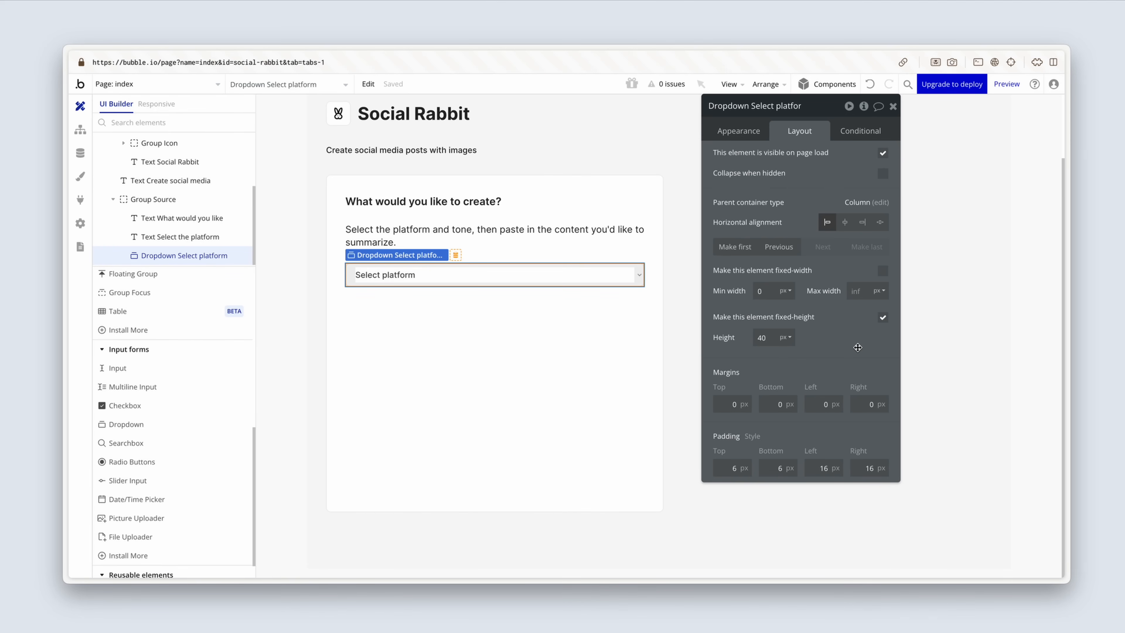
Step: Duplicate the platform dropdown inside Group Source and set the copy's placeholder to "Select the tone"
{"action": "left_click", "coordinate": [621, 355]}
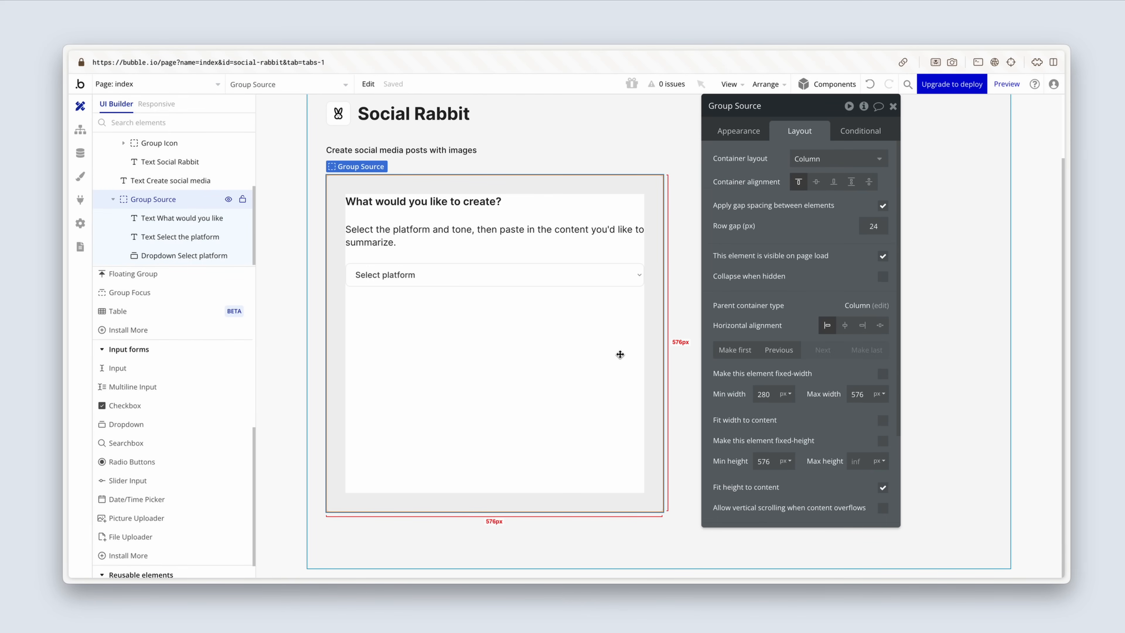
{"action": "left_click", "coordinate": [591, 282]}
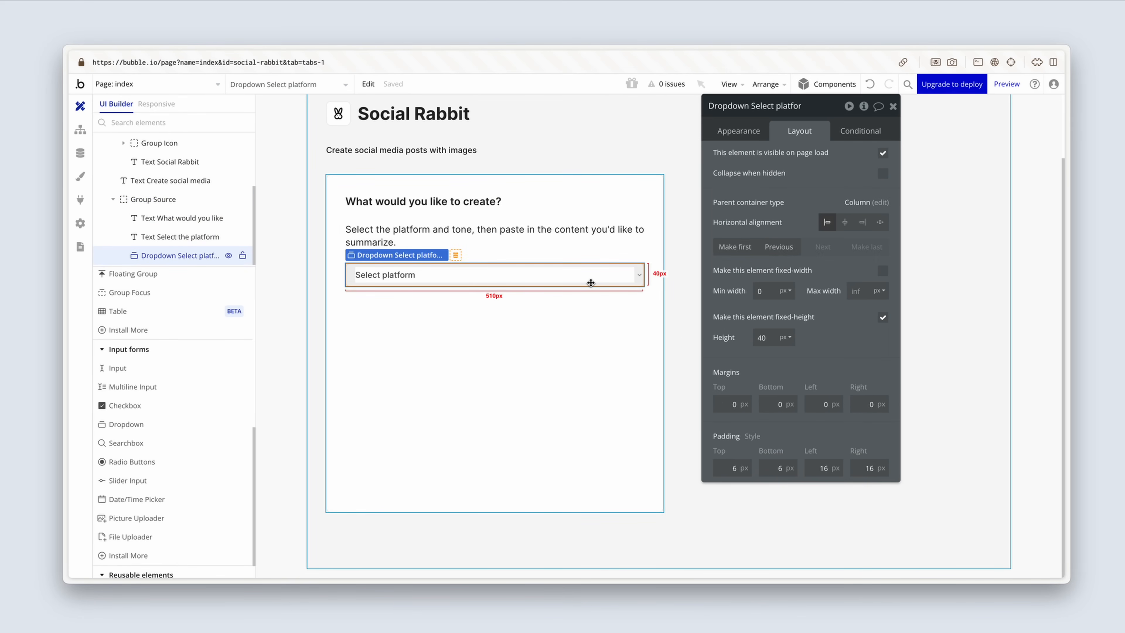
{"action": "key", "text": "super+d"}
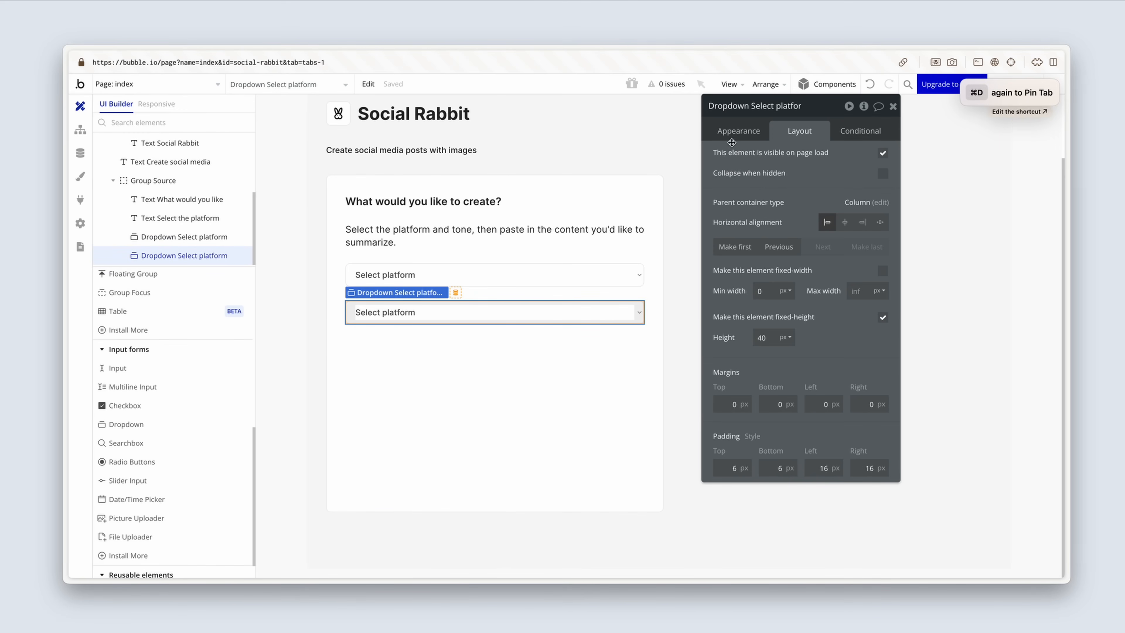
{"action": "left_click", "coordinate": [742, 132]}
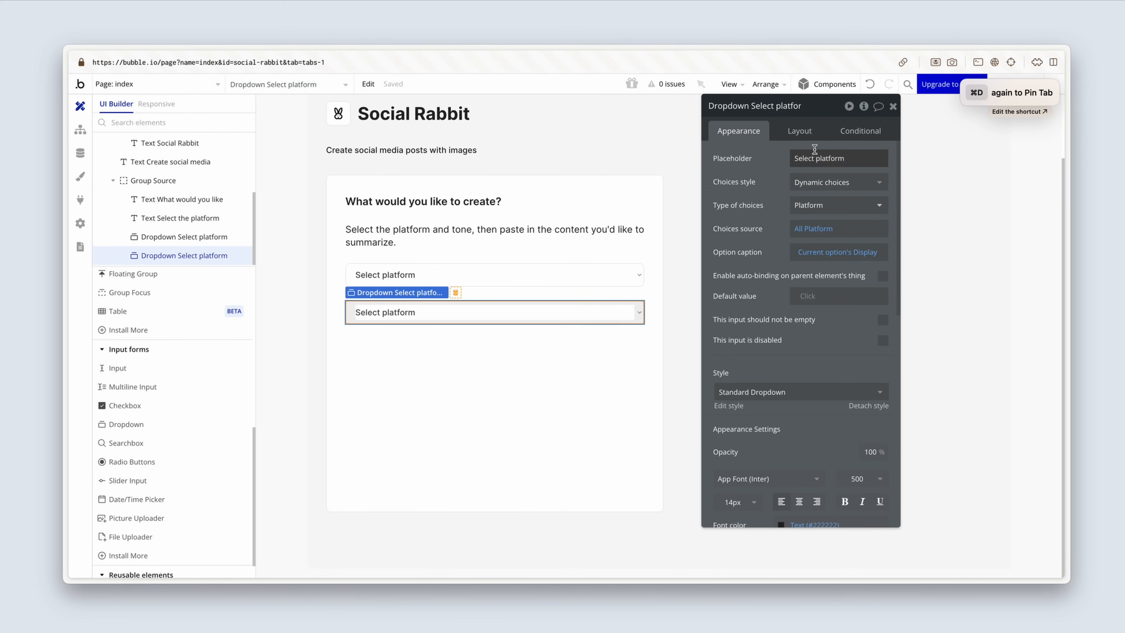
{"action": "triple_click", "coordinate": [793, 155]}
{"action": "type", "text": "Select the tone"}
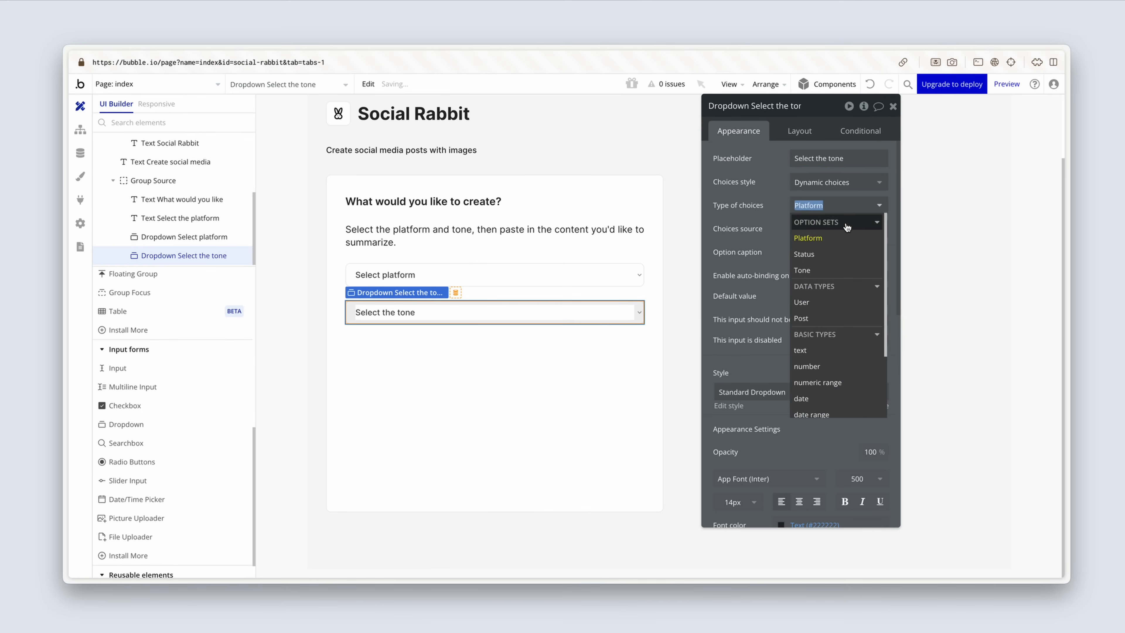
Step: Change the tone dropdown's type of choices to Tone and its choices source to All Tone
{"action": "left_click", "coordinate": [848, 271]}
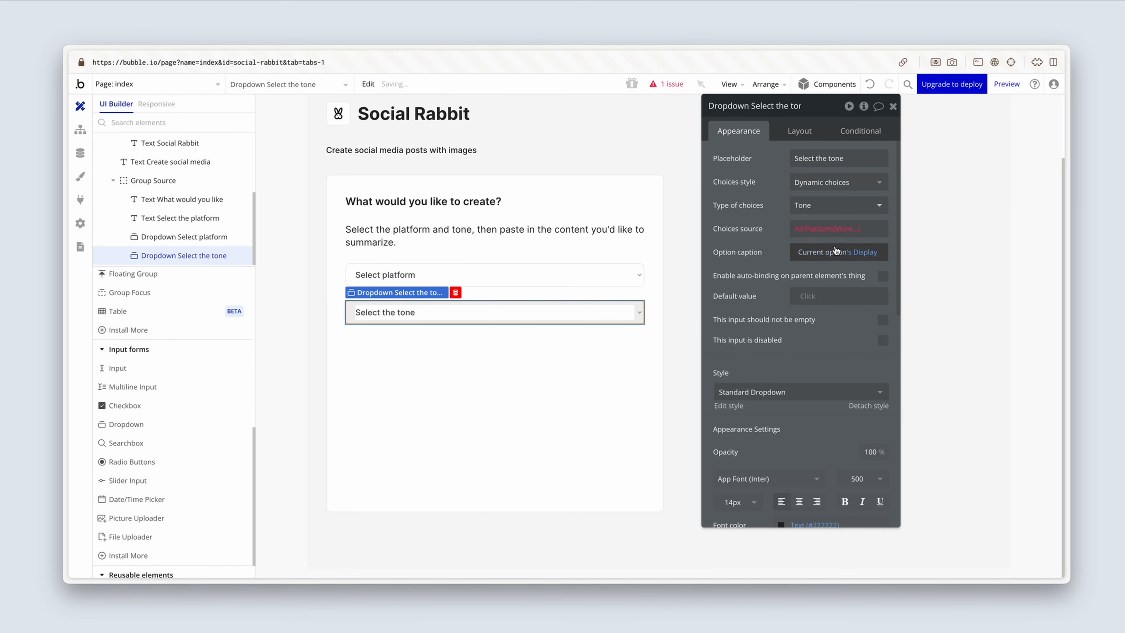
{"action": "left_click", "coordinate": [815, 229]}
{"action": "left_click", "coordinate": [841, 275]}
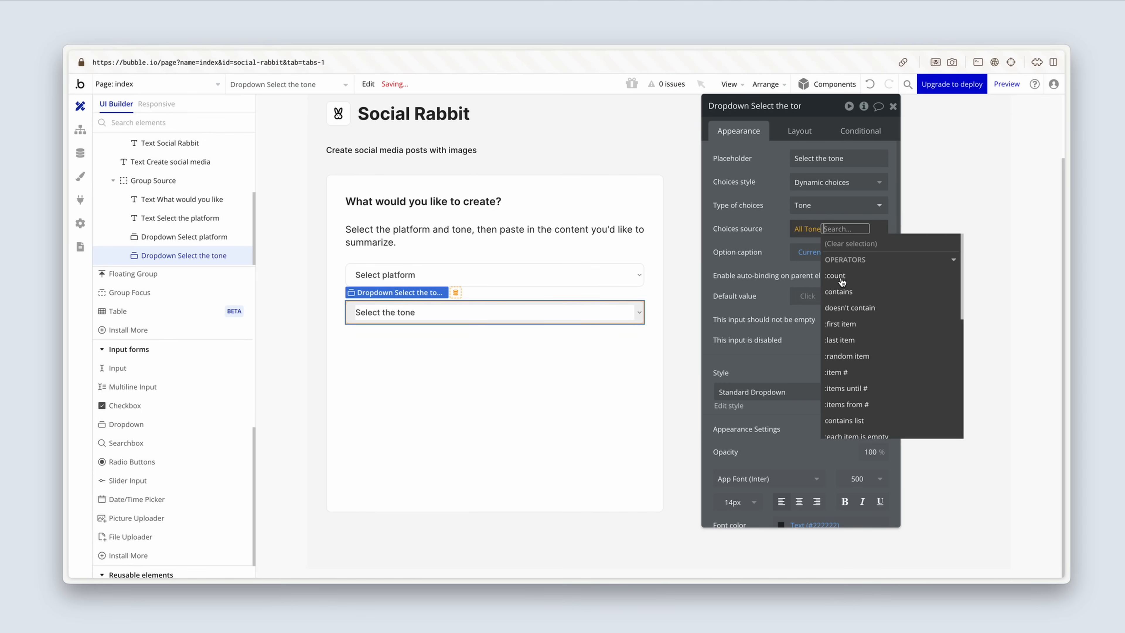
{"action": "left_click", "coordinate": [769, 253]}
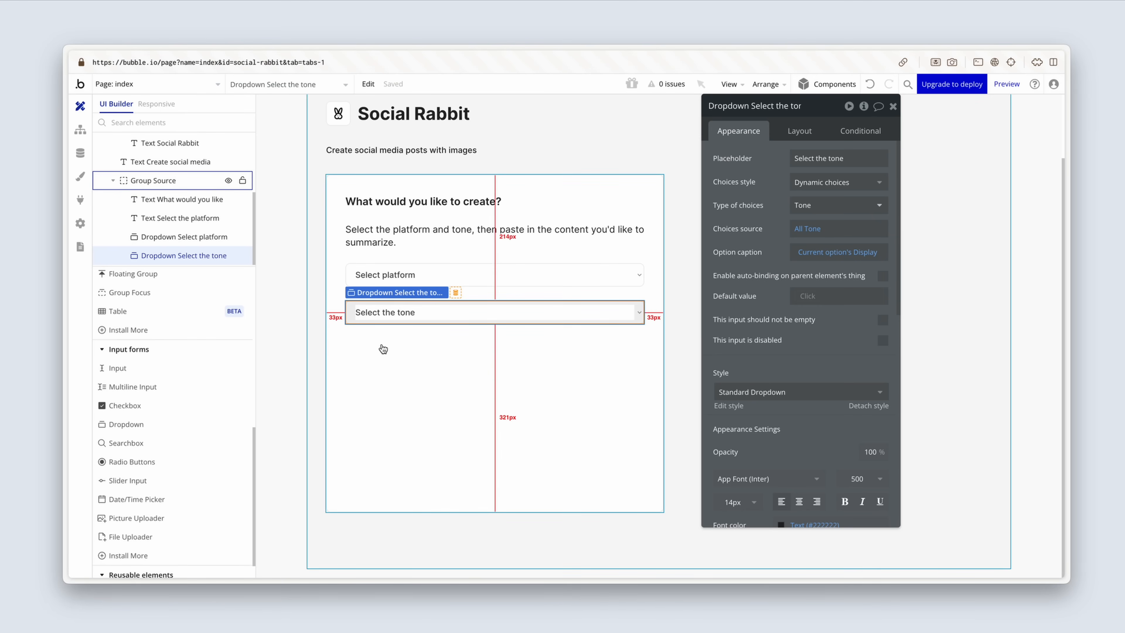
Step: Add a multiline input inside Group Source below the tone dropdown
{"action": "left_click", "coordinate": [126, 387]}
{"action": "left_click", "coordinate": [383, 372]}
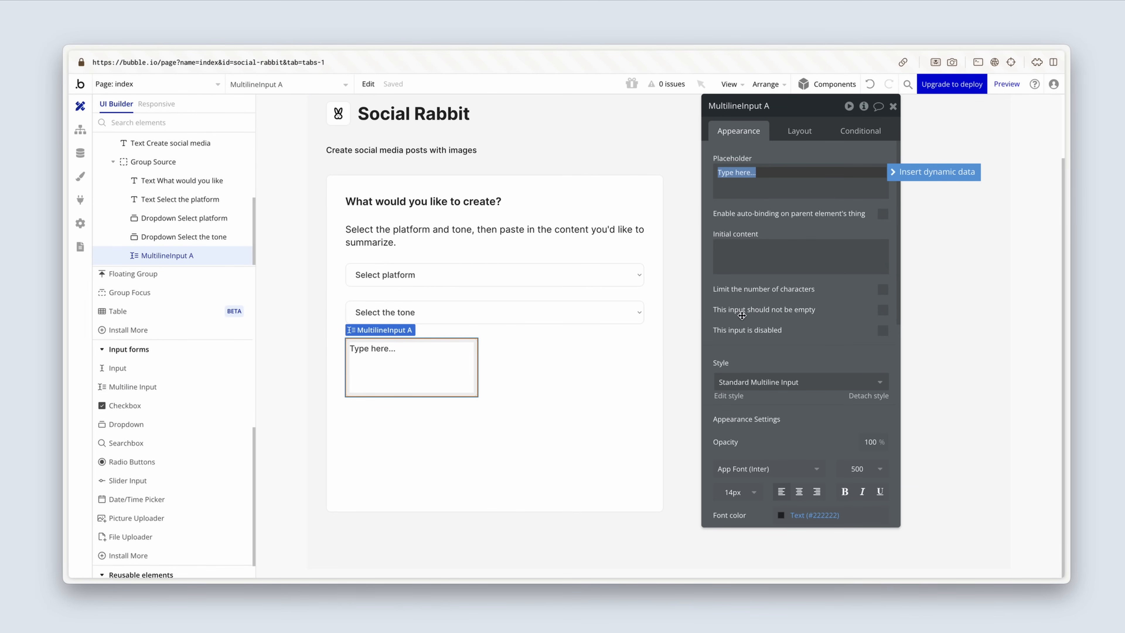
Step: Set the multiline input's placeholder to "Paste your blog post here" and the Standard Multiline Input style's padding to 16 on all four sides
{"action": "type", "text": "Paste your blog post"}
{"action": "scroll", "coordinate": [759, 368], "scroll_direction": "down", "scroll_amount": 3}
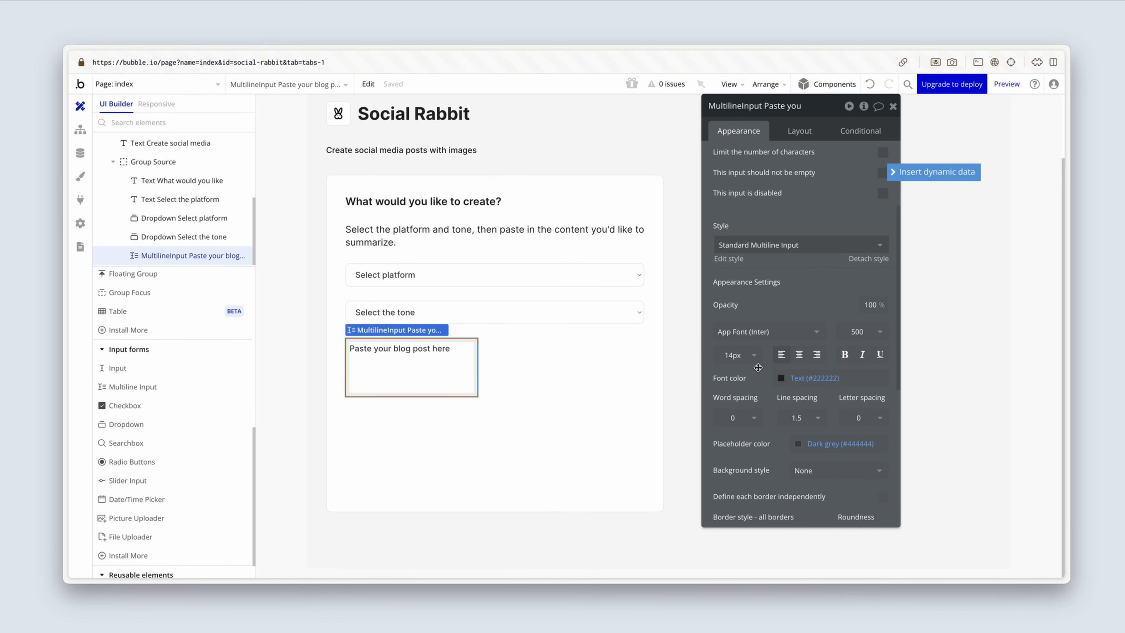
{"action": "left_click", "coordinate": [728, 260]}
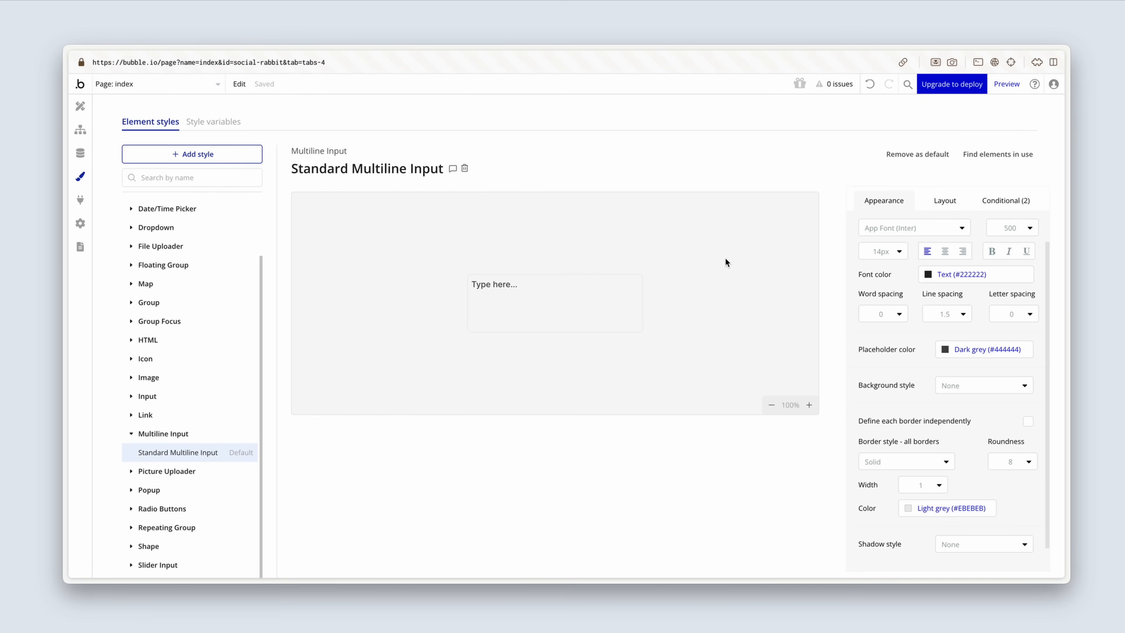
{"action": "left_click", "coordinate": [947, 203]}
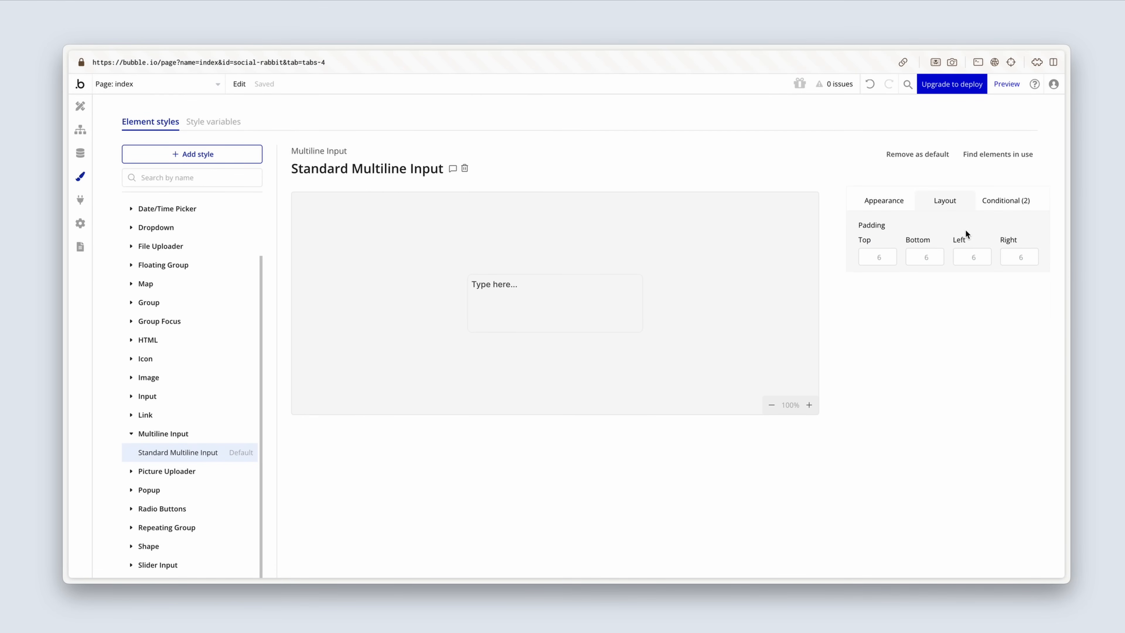
{"action": "left_click", "coordinate": [1006, 256]}
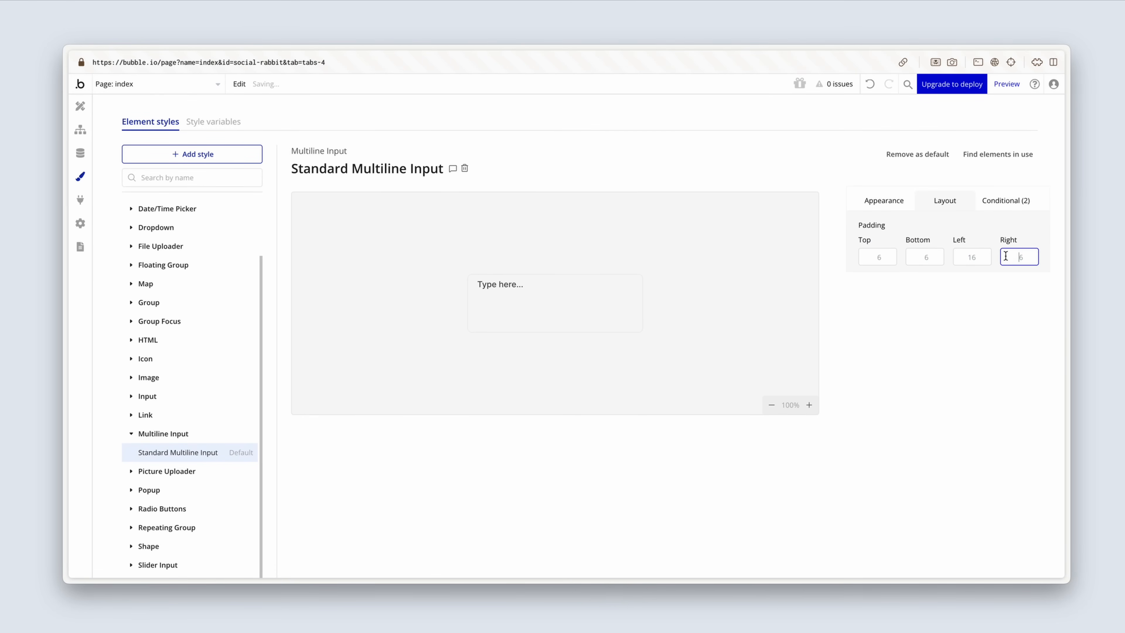
{"action": "left_click", "coordinate": [875, 258]}
{"action": "type", "text": "1"}
{"action": "left_click", "coordinate": [923, 260]}
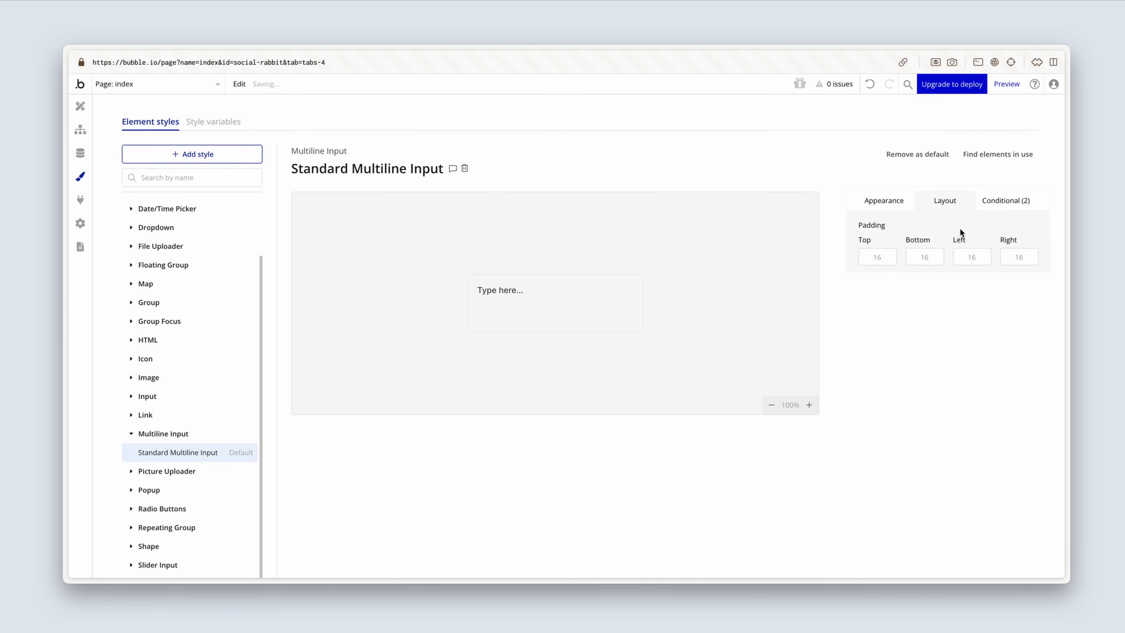
{"action": "left_click", "coordinate": [1003, 201]}
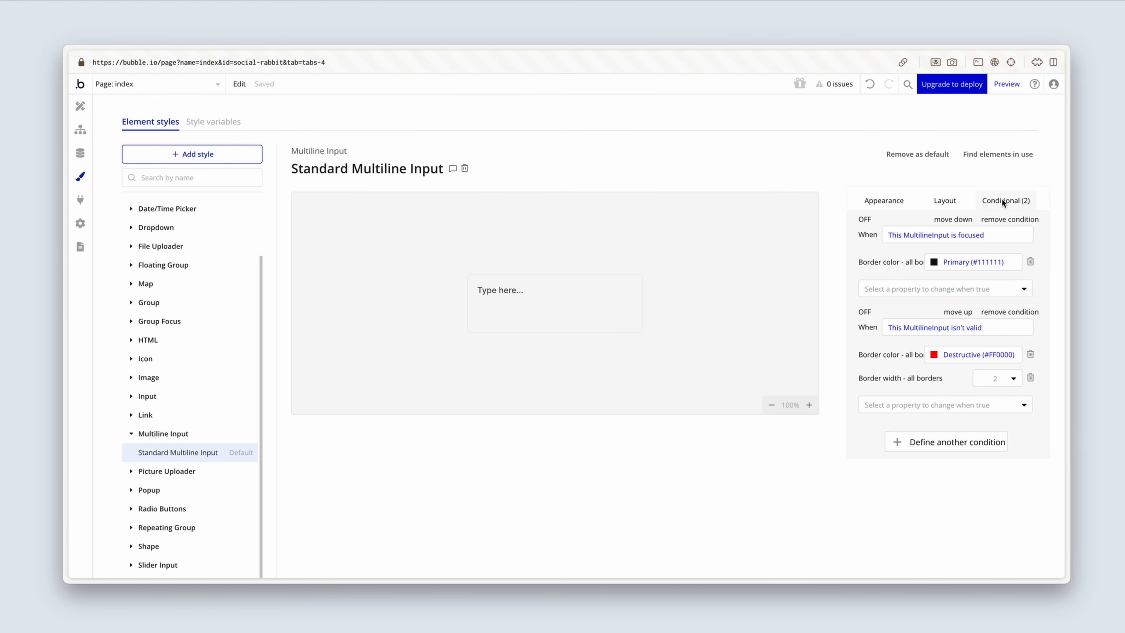
{"action": "left_click", "coordinate": [897, 201]}
{"action": "scroll", "coordinate": [902, 260], "scroll_direction": "down", "scroll_amount": 1}
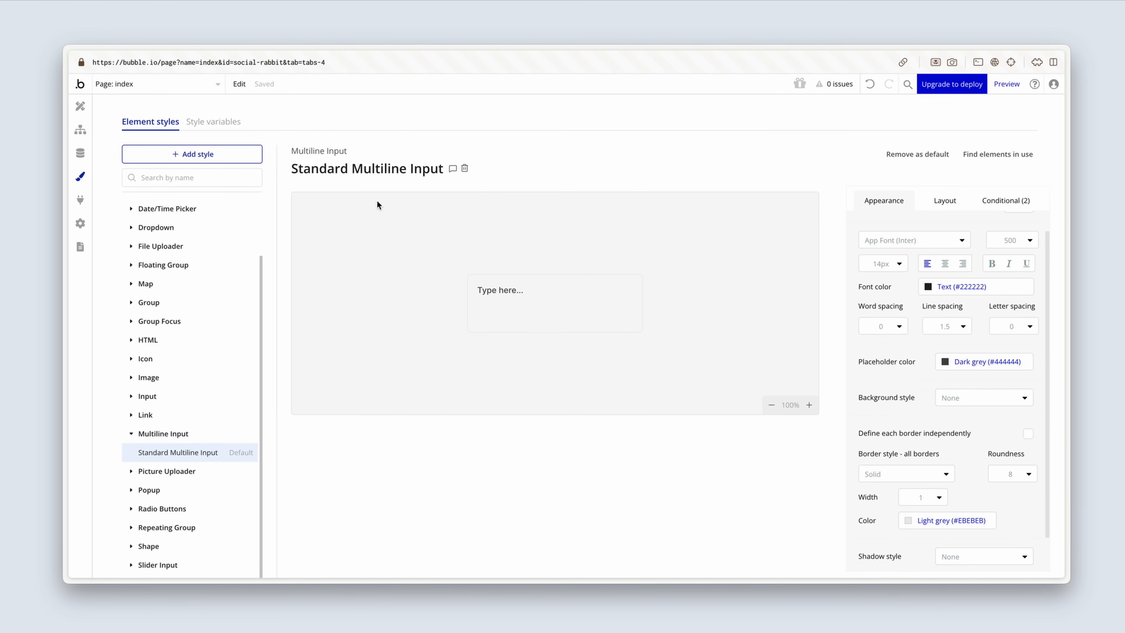
Step: Turn off fixed width for the multiline input, with a minimum width of 0 px and a fixed height of 192 px
{"action": "left_click", "coordinate": [81, 106]}
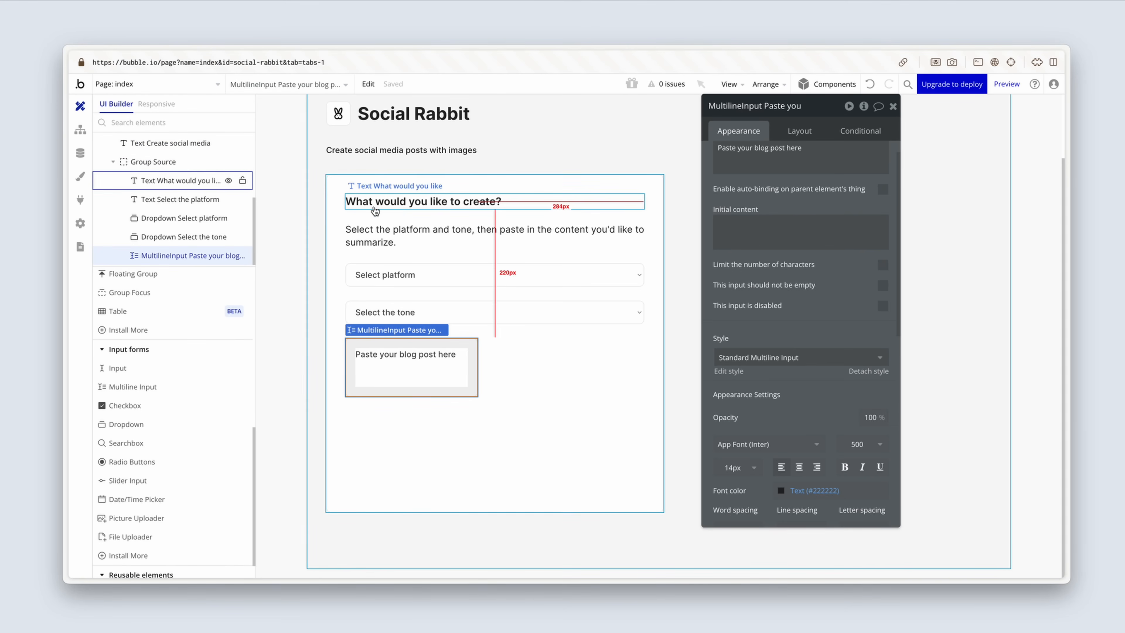
{"action": "left_click", "coordinate": [803, 131]}
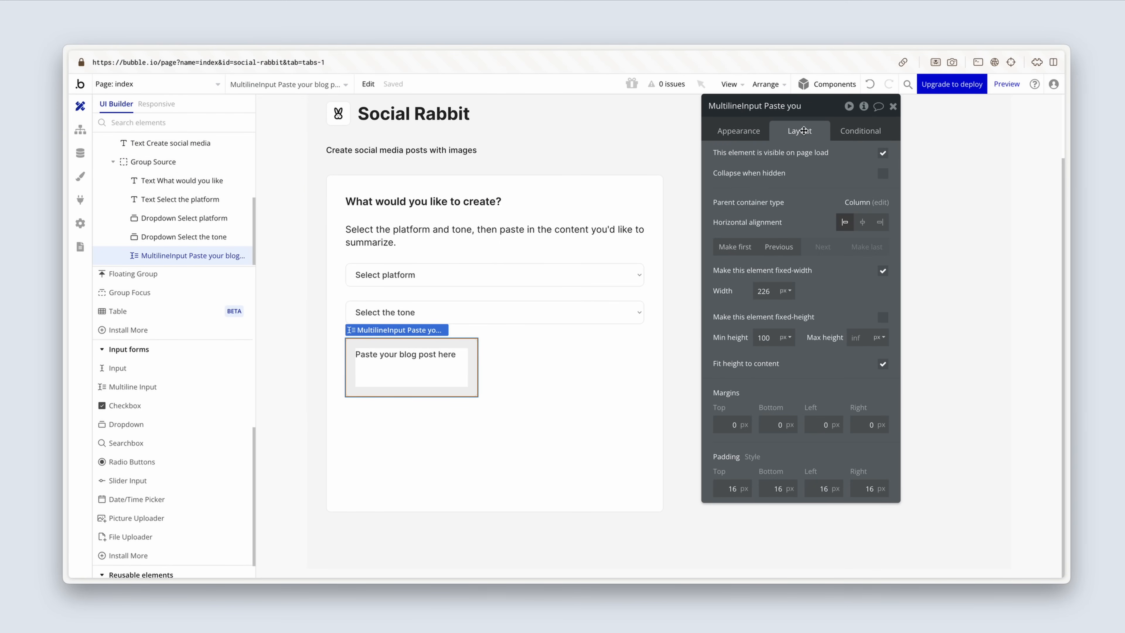
{"action": "left_click", "coordinate": [883, 271]}
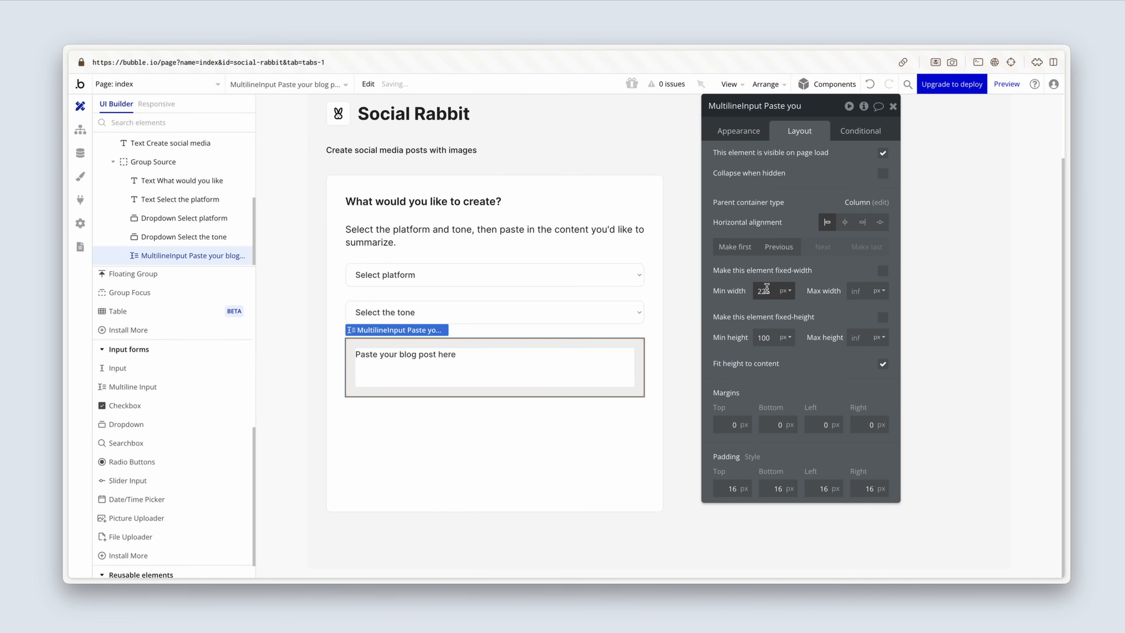
{"action": "left_click_drag", "start_coordinate": [773, 293], "coordinate": [740, 292]}
{"action": "key", "text": "BackSpace"}
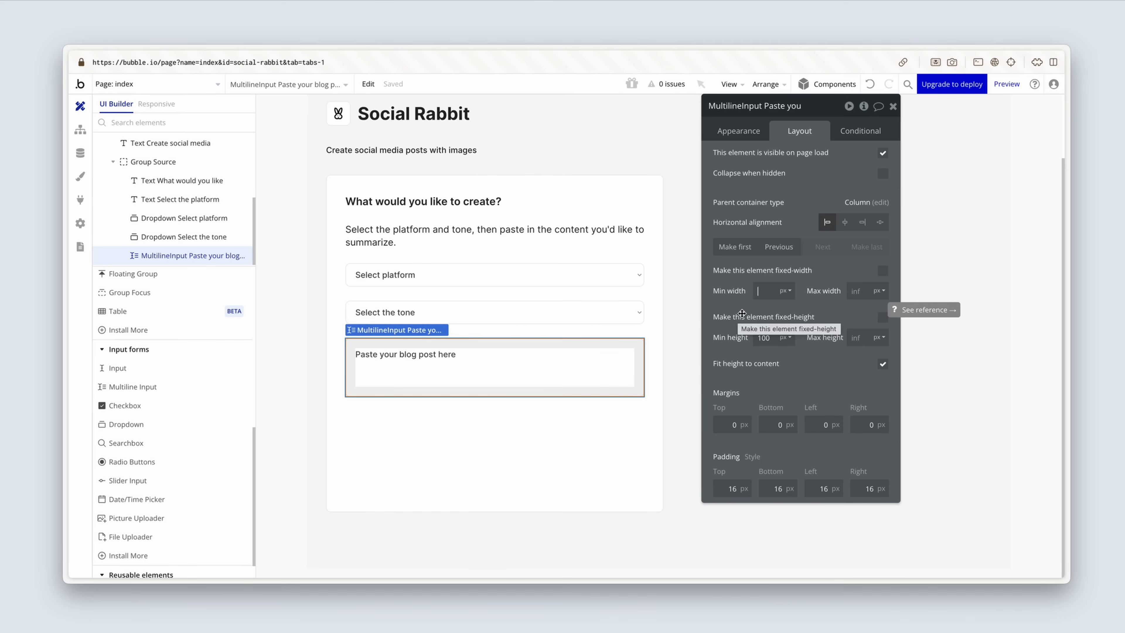
{"action": "left_click", "coordinate": [883, 318]}
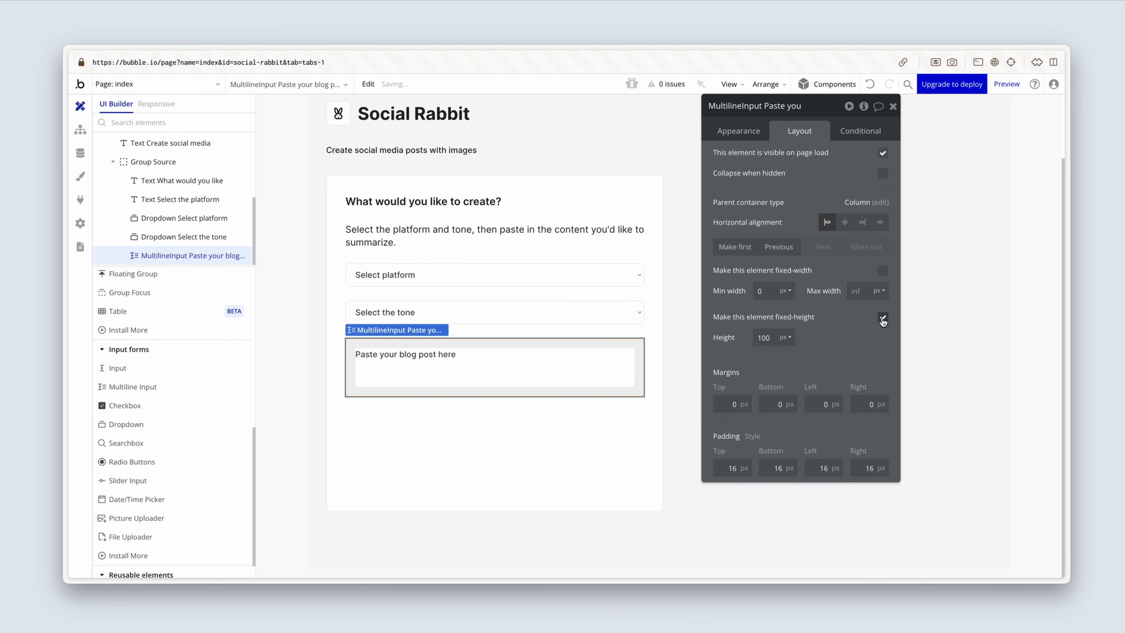
{"action": "left_click_drag", "start_coordinate": [775, 339], "coordinate": [745, 338]}
{"action": "type", "text": "192"}
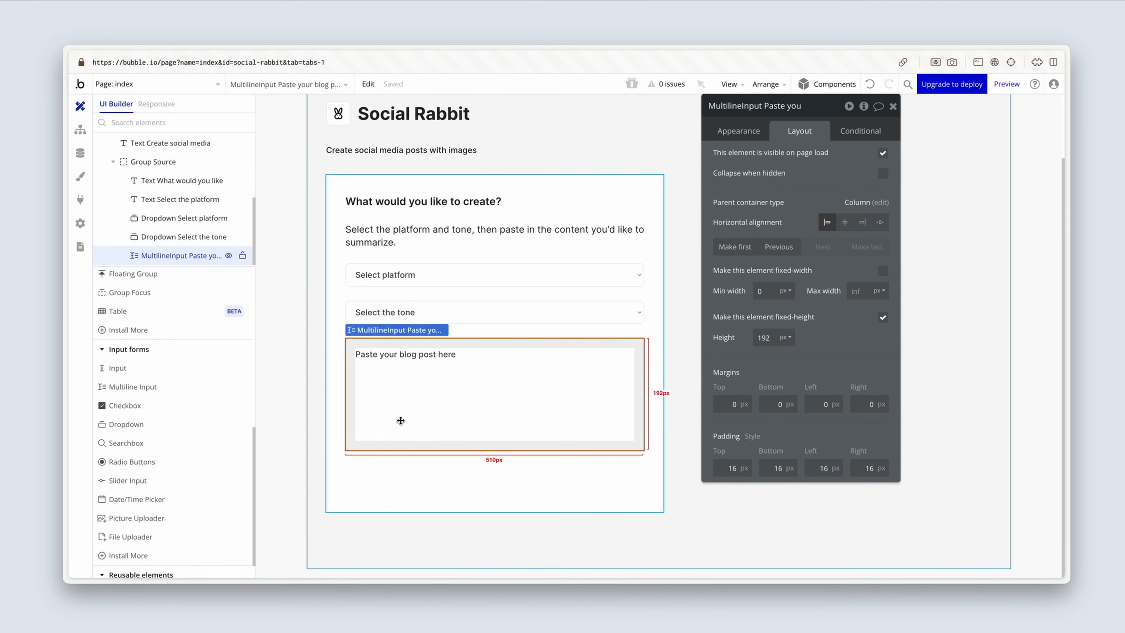
Step: Add a button inside Group Source below the multiline input and label it "Generate post"
{"action": "scroll", "coordinate": [188, 429], "scroll_direction": "up", "scroll_amount": 2}
{"action": "scroll", "coordinate": [188, 429], "scroll_direction": "up", "scroll_amount": 5}
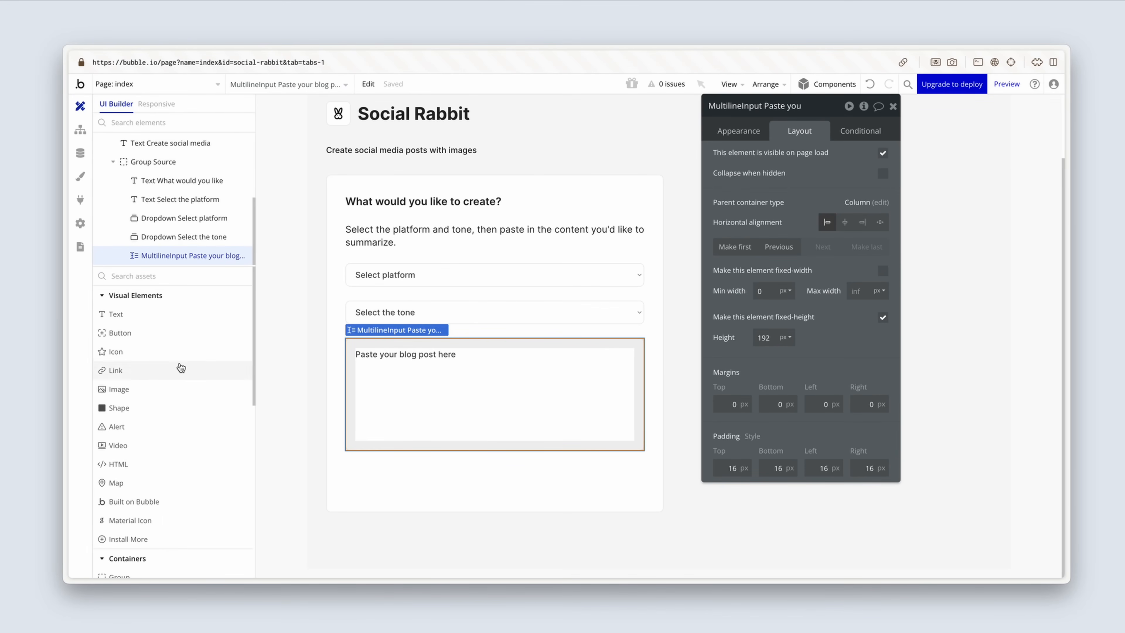
{"action": "left_click", "coordinate": [181, 338]}
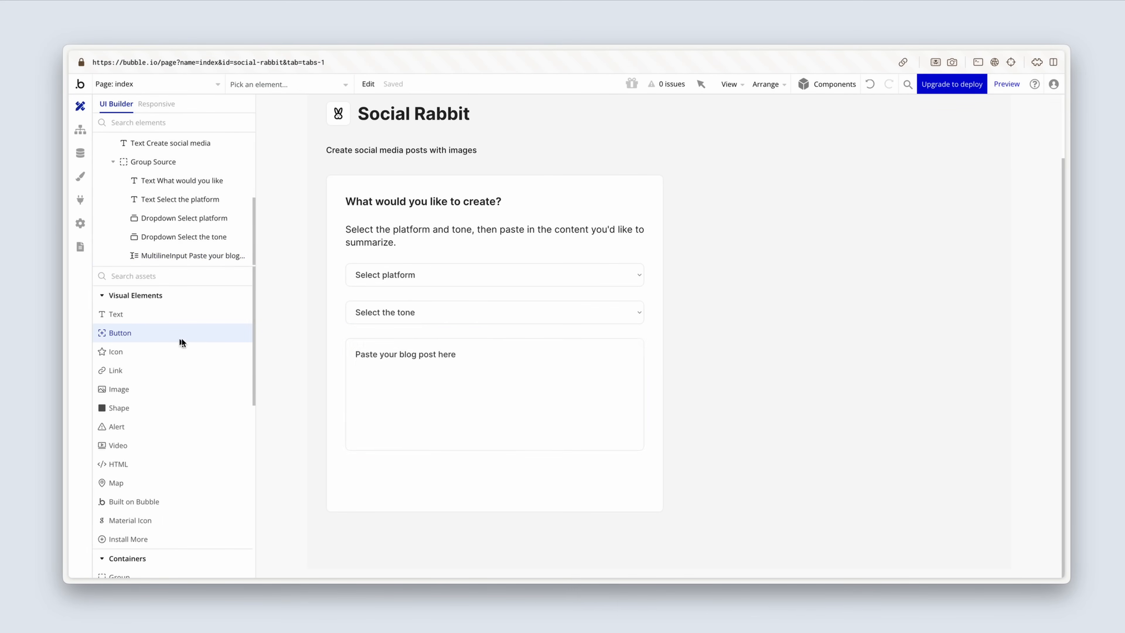
{"action": "left_click", "coordinate": [353, 456]}
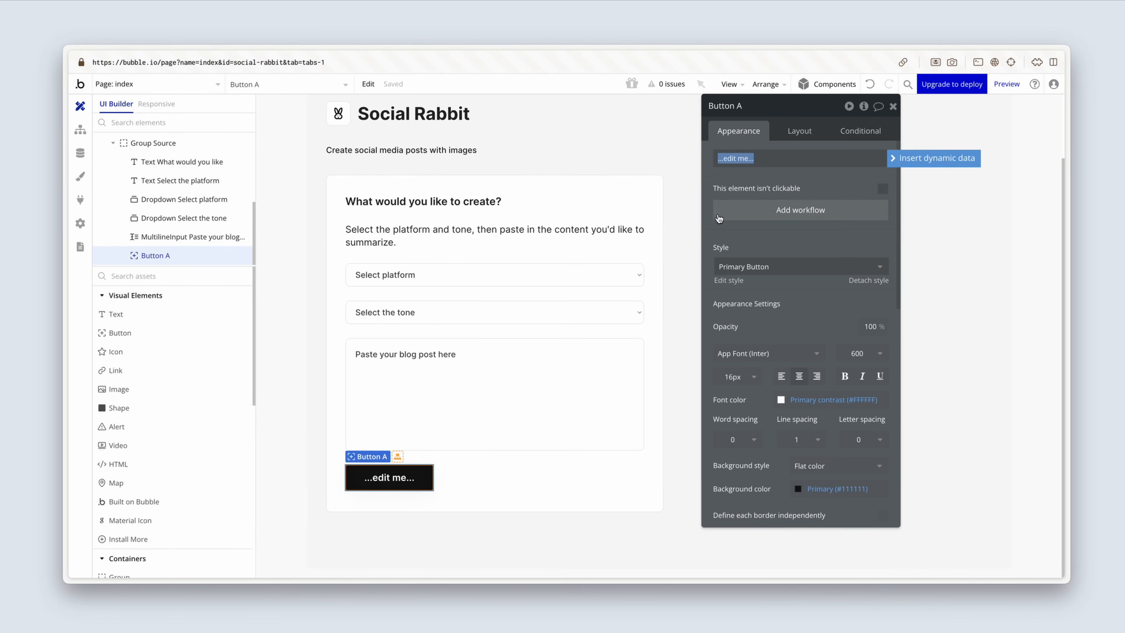
{"action": "type", "text": "Generate post"}
Step: Make the Generate post button non-fixed width, fitted to content, right-aligned, with a minimum width of 0 px and a minimum height of 40 px
{"action": "left_click", "coordinate": [791, 131]}
{"action": "left_click", "coordinate": [883, 271]}
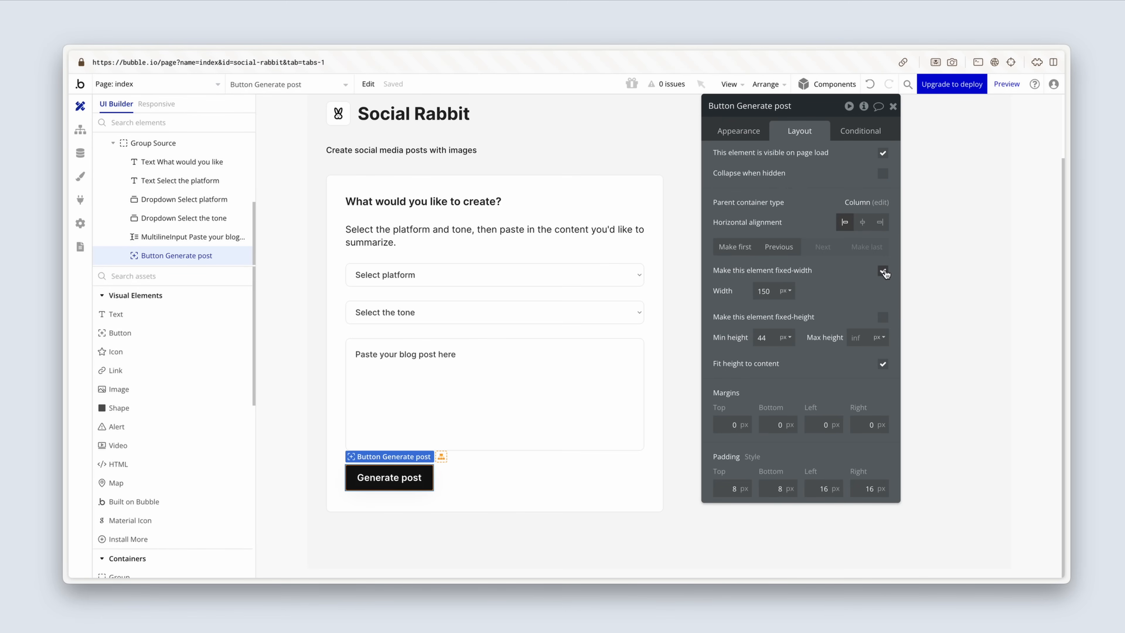
{"action": "left_click_drag", "start_coordinate": [775, 288], "coordinate": [737, 289]}
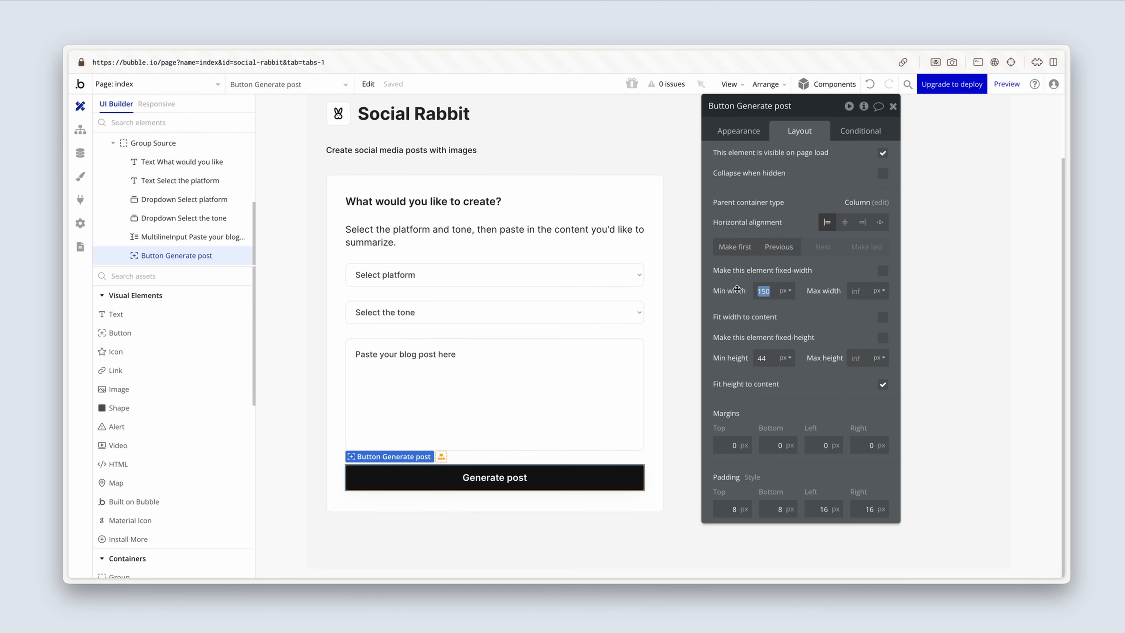
{"action": "type", "text": "0"}
{"action": "left_click", "coordinate": [883, 317]}
{"action": "left_click", "coordinate": [773, 358]}
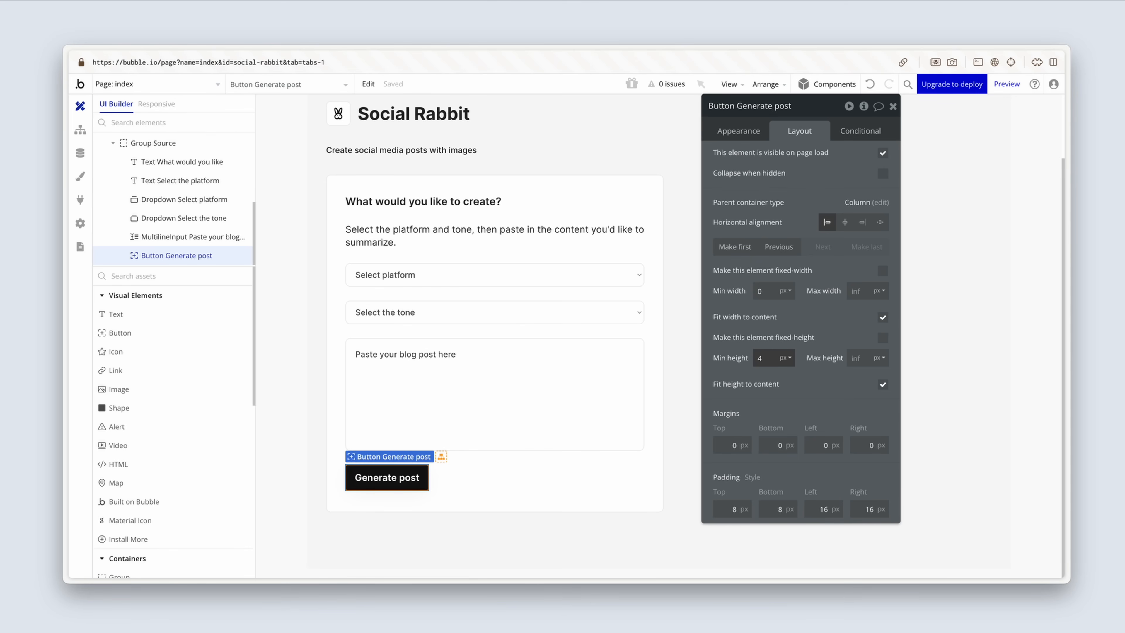
{"action": "left_click", "coordinate": [811, 331]}
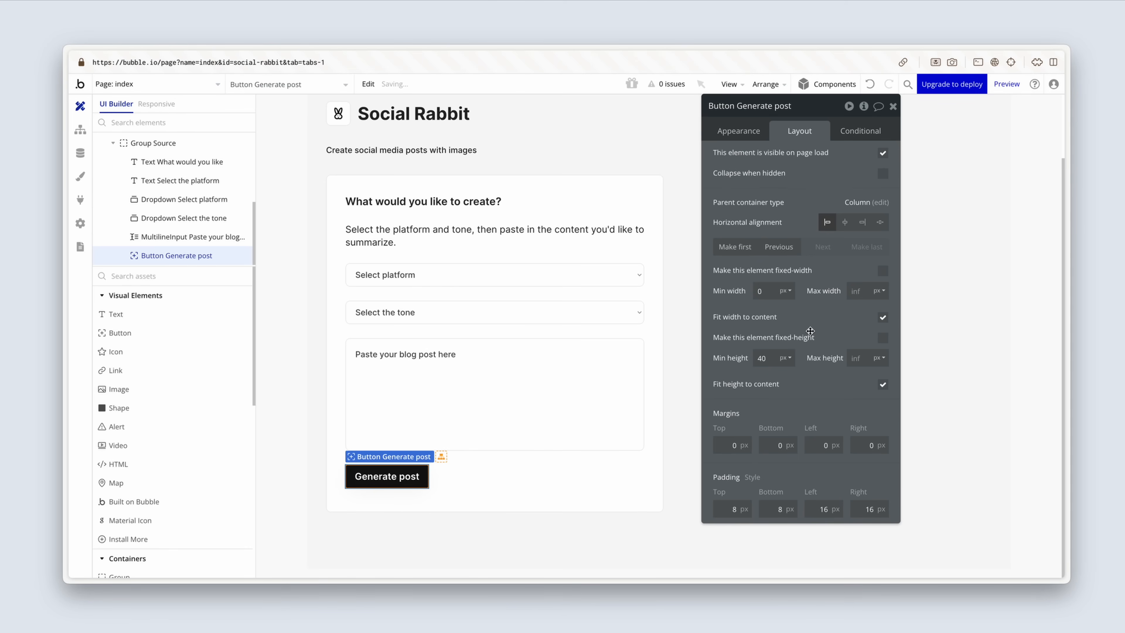
{"action": "left_click", "coordinate": [863, 224]}
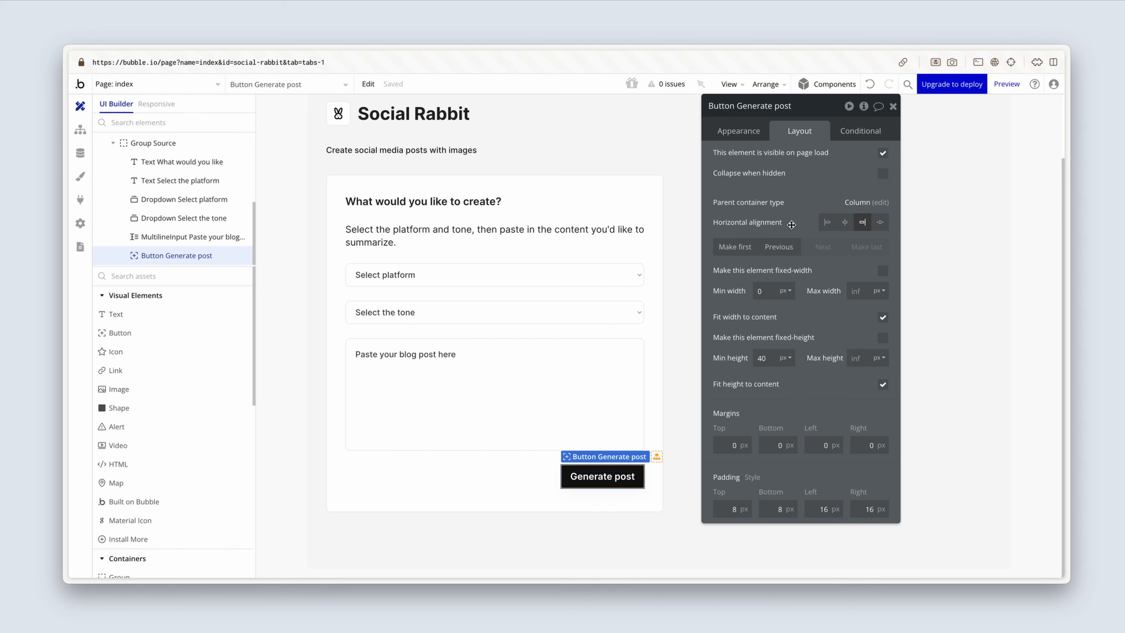
Step: Set the minimum height of Group Source to 0 px
{"action": "left_click", "coordinate": [537, 475]}
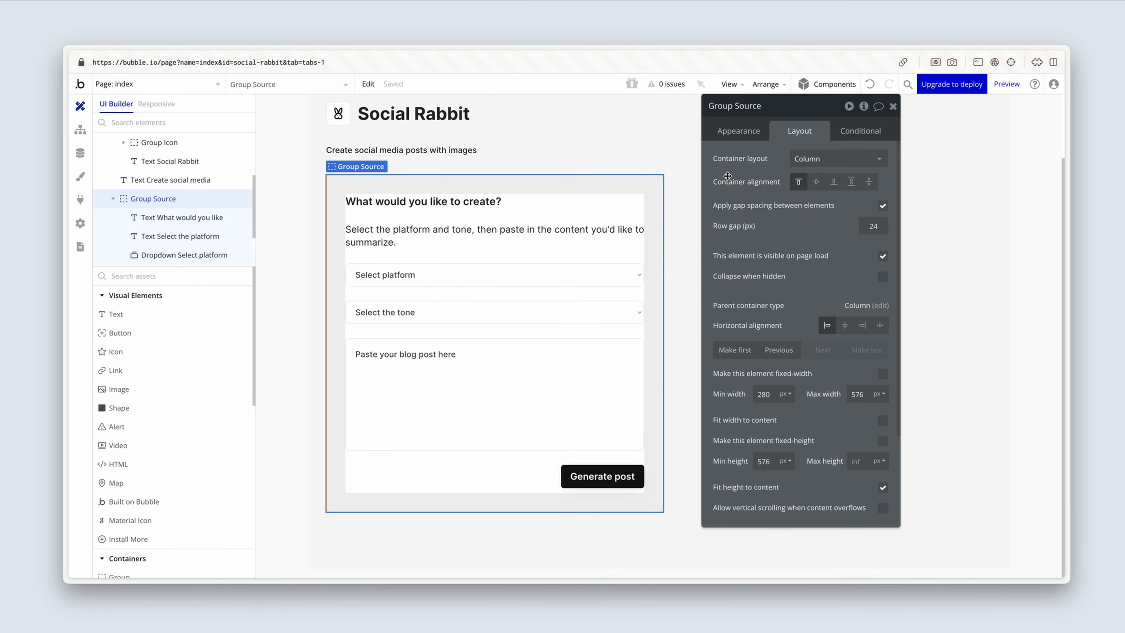
{"action": "scroll", "coordinate": [766, 370], "scroll_direction": "down", "scroll_amount": 3}
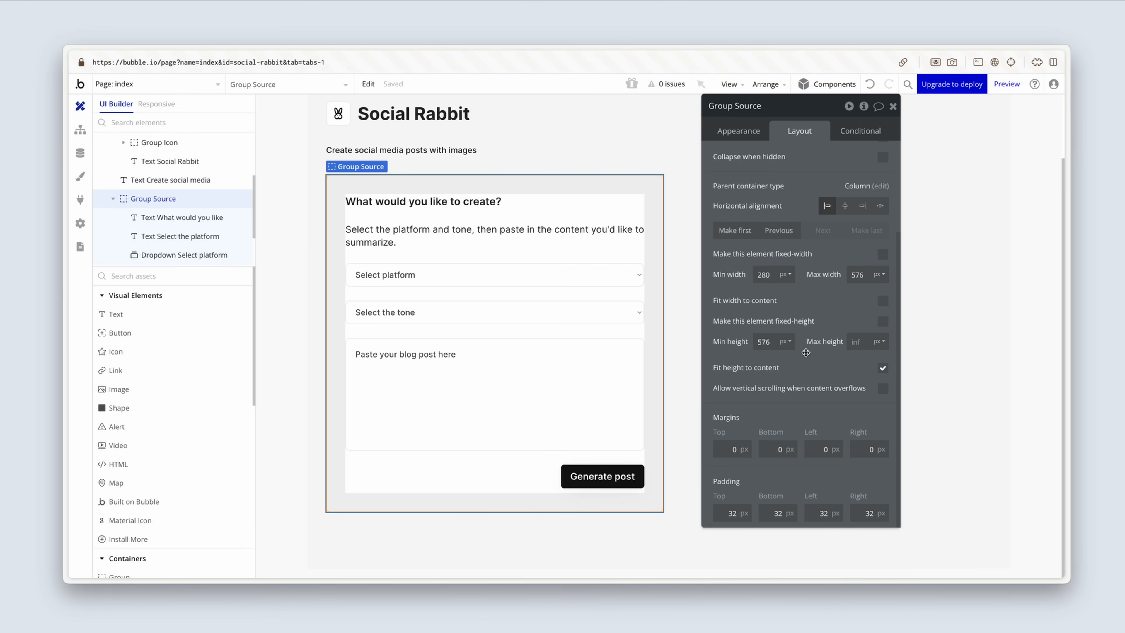
{"action": "left_click_drag", "start_coordinate": [776, 343], "coordinate": [738, 344]}
{"action": "type", "text": "0"}
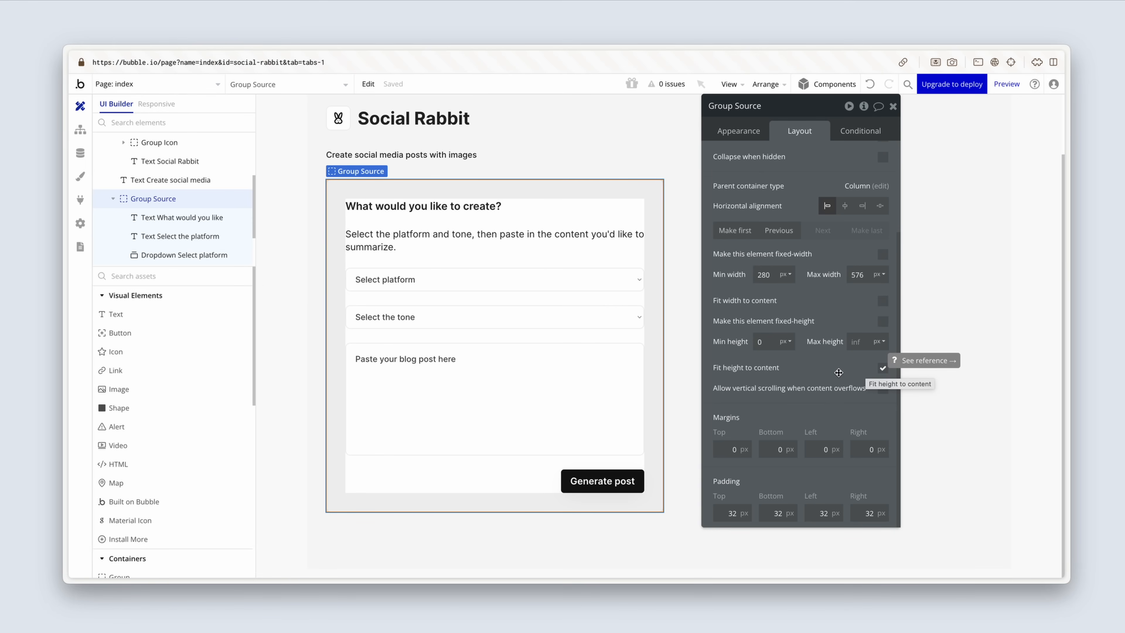
Step: Group the card's title and description texts in a column container and name it "Group Title & subtitle"
{"action": "left_click", "coordinate": [469, 208]}
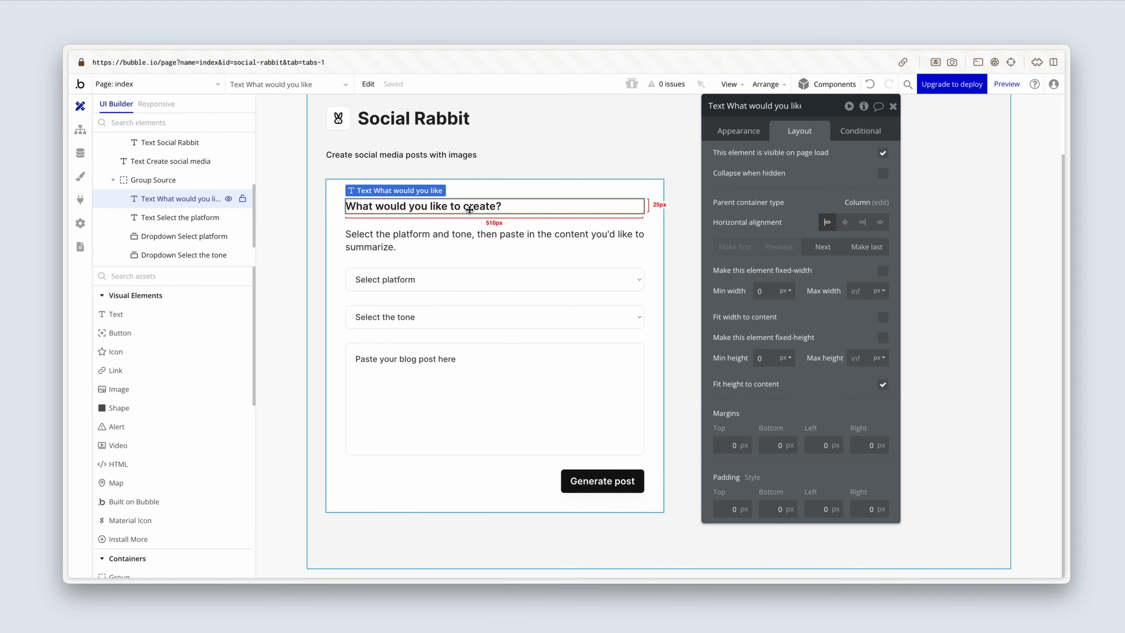
{"action": "left_click", "coordinate": [465, 238], "text": "shift"}
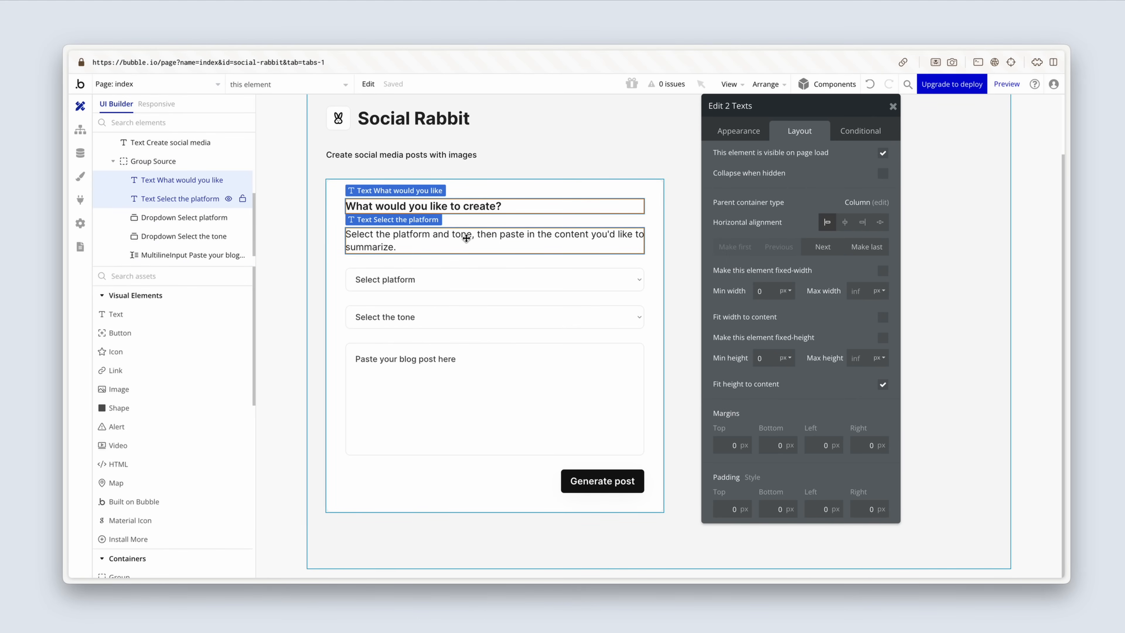
{"action": "right_click", "coordinate": [466, 238]}
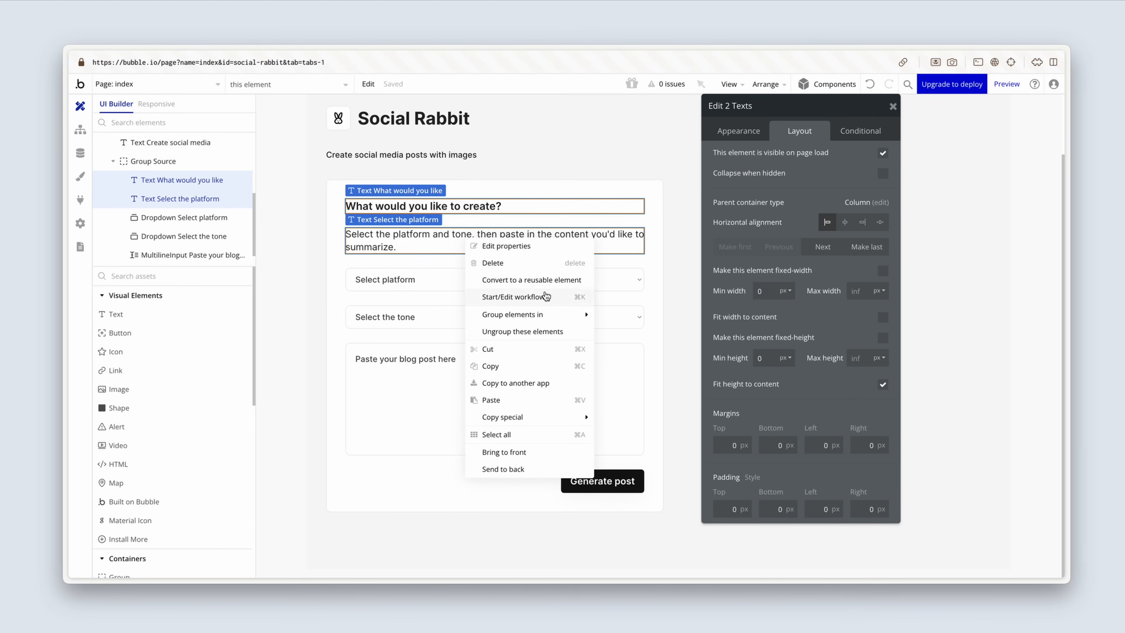
{"action": "mouse_move", "coordinate": [585, 314]}
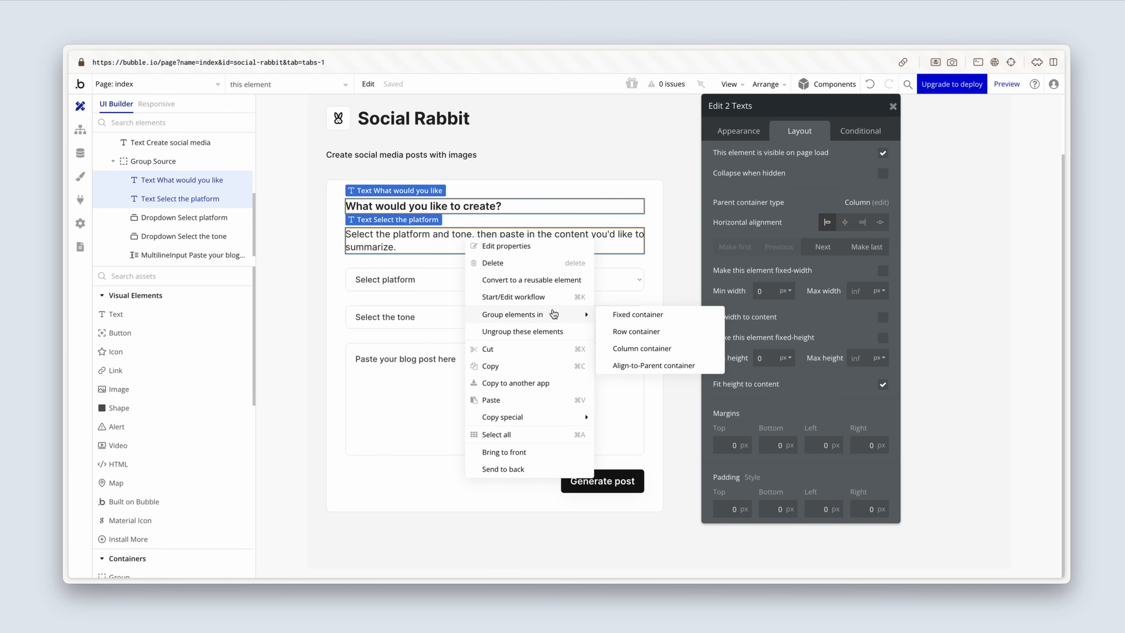
{"action": "left_click", "coordinate": [635, 350]}
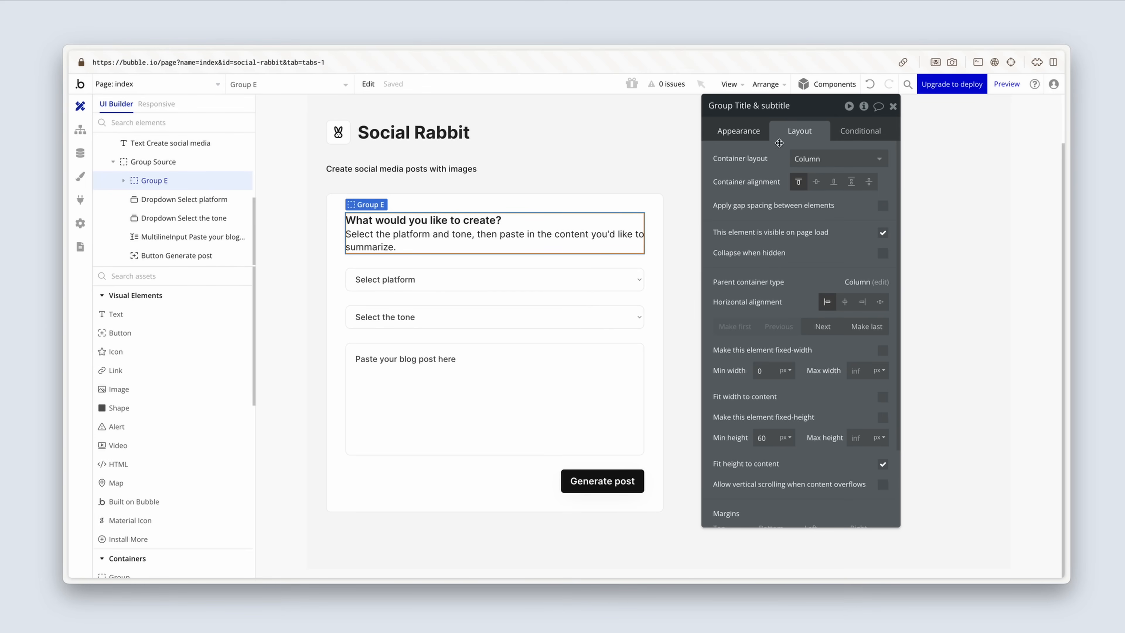
Step: Apply gap spacing between elements in Group Title & subtitle with a row gap of 12 px
{"action": "left_click", "coordinate": [883, 205]}
{"action": "left_click_drag", "start_coordinate": [869, 226], "coordinate": [887, 226]}
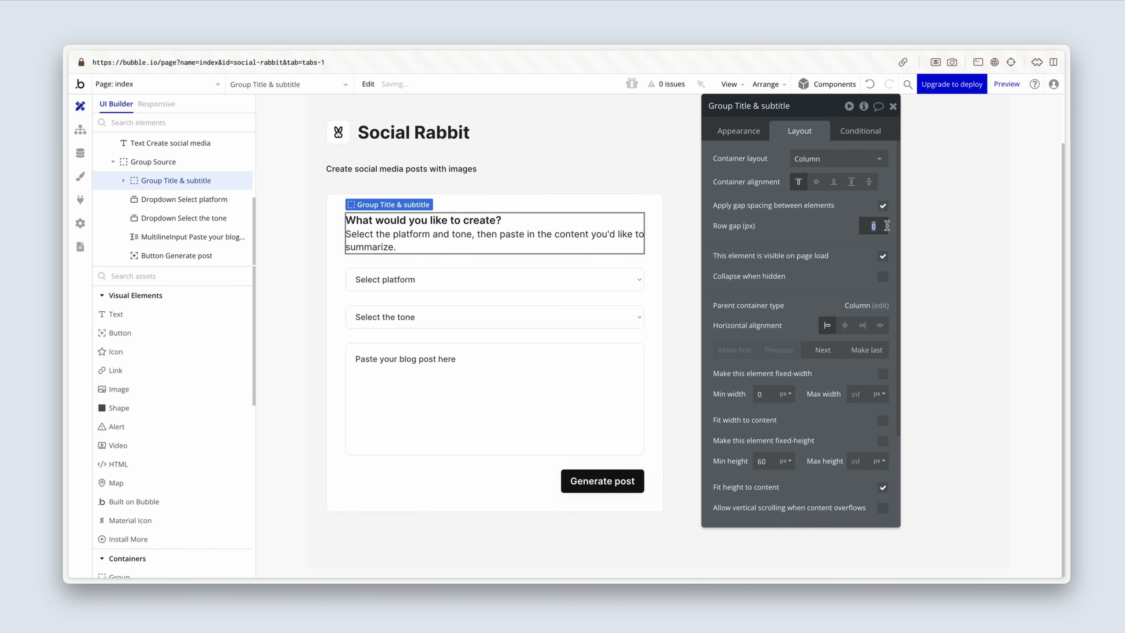
{"action": "type", "text": "12"}
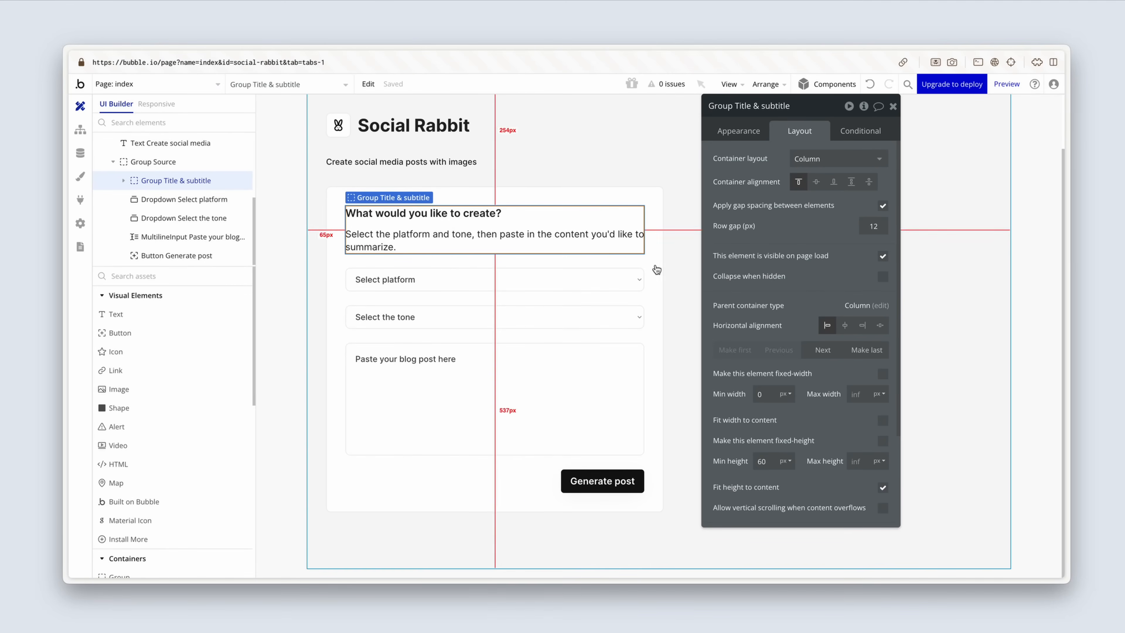
Step: Group the platform dropdown, the tone dropdown and the blog post multiline input in a column container
{"action": "left_click", "coordinate": [616, 282]}
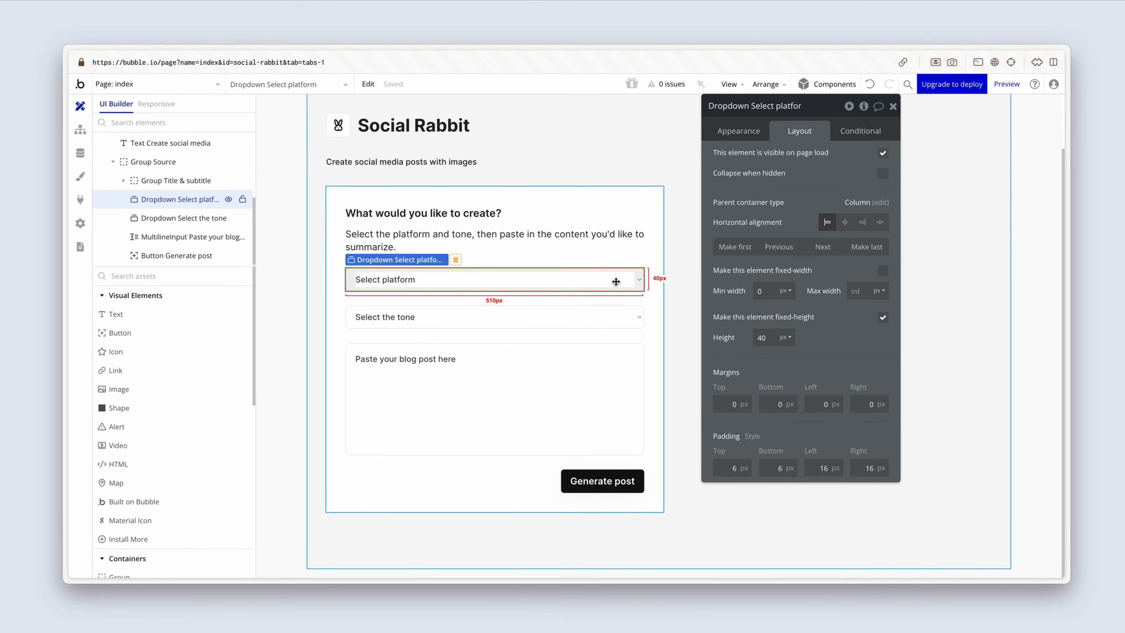
{"action": "left_click", "coordinate": [608, 316], "text": "shift"}
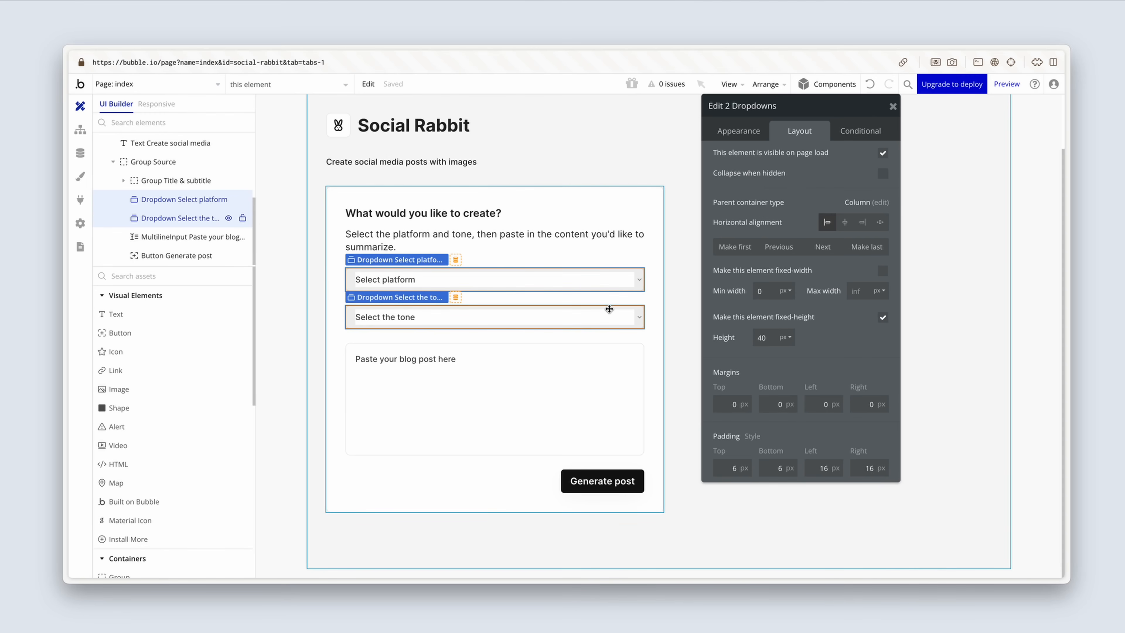
{"action": "left_click", "coordinate": [586, 373], "text": "shift"}
{"action": "right_click", "coordinate": [586, 373]}
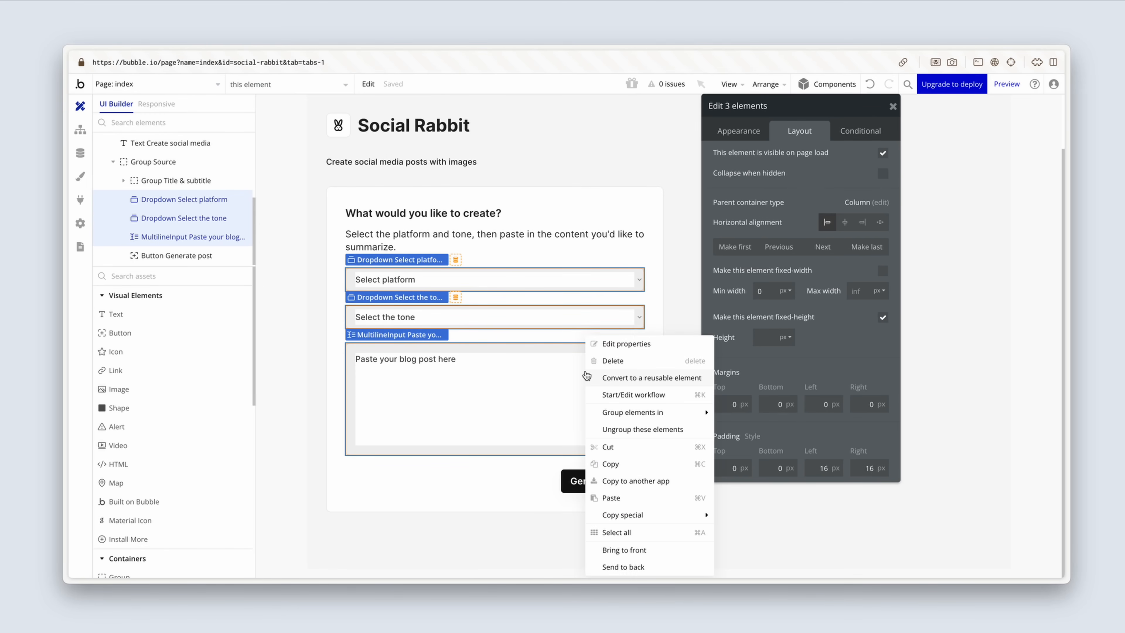
{"action": "mouse_move", "coordinate": [669, 410]}
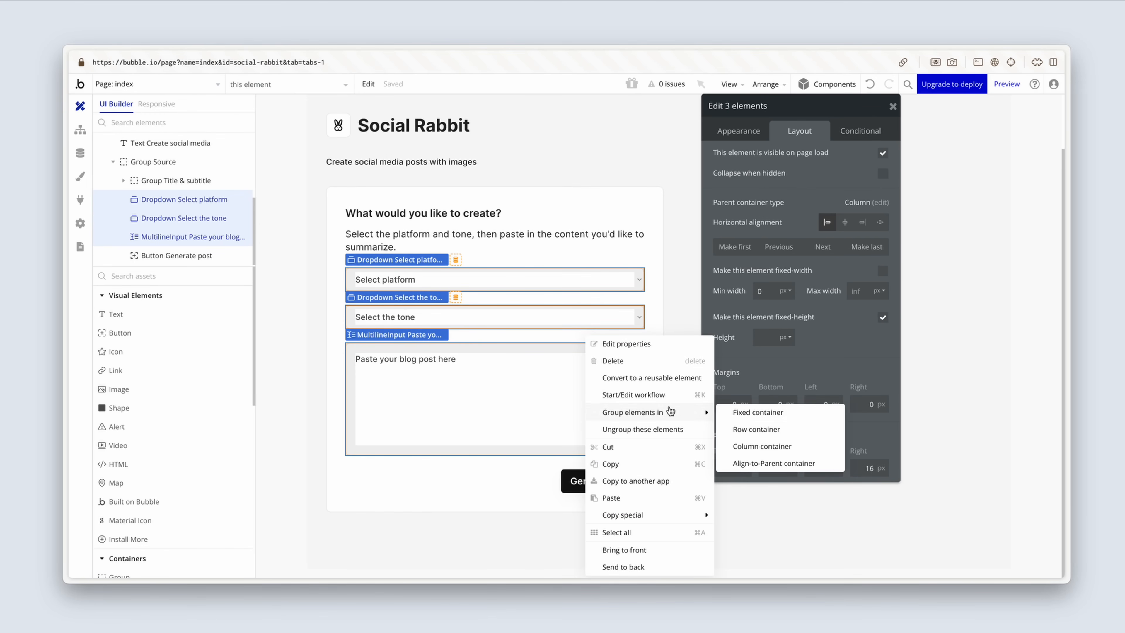
{"action": "left_click", "coordinate": [773, 448]}
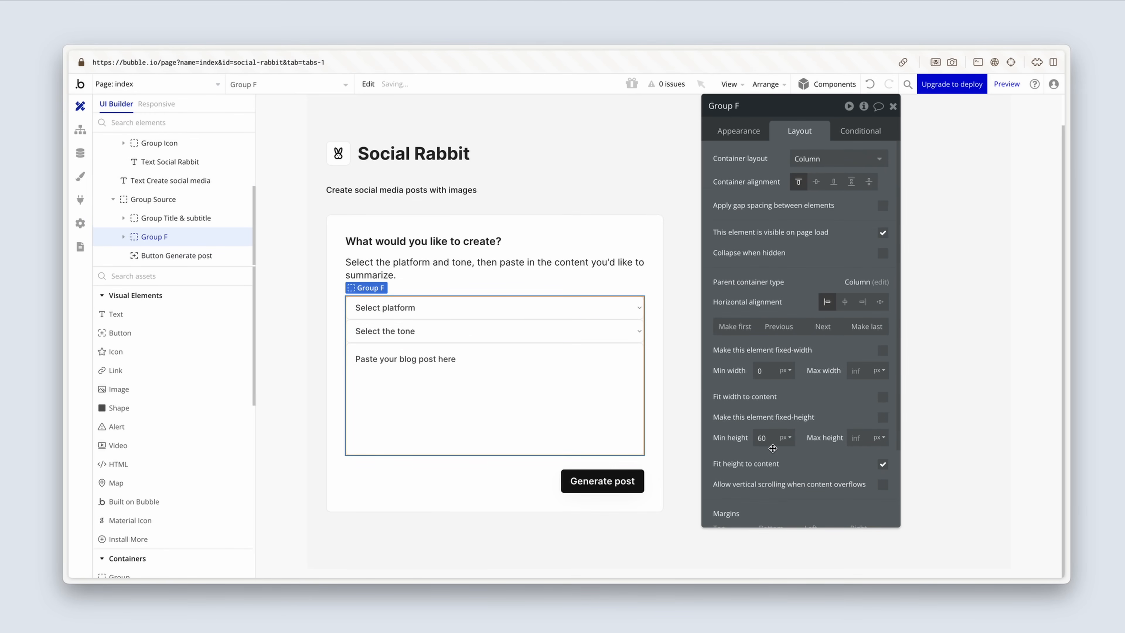
Step: Name the new container "Group Inputs" and apply gap spacing between its elements with a row gap of 12 px
{"action": "left_click", "coordinate": [749, 108]}
{"action": "key", "text": "BackSpace"}
{"action": "left_click", "coordinate": [882, 205]}
{"action": "type", "text": "12"}
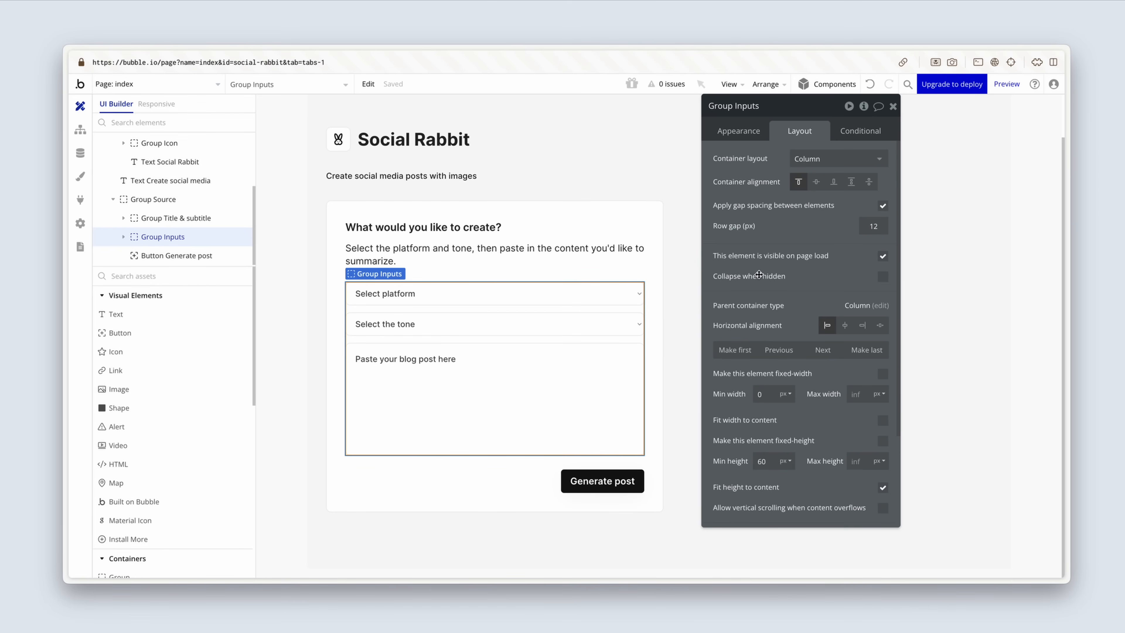
Step: Review the layout and spacing of Group Source, Group Title & subtitle, Group Inputs and the Generate post button
{"action": "left_click", "coordinate": [657, 334]}
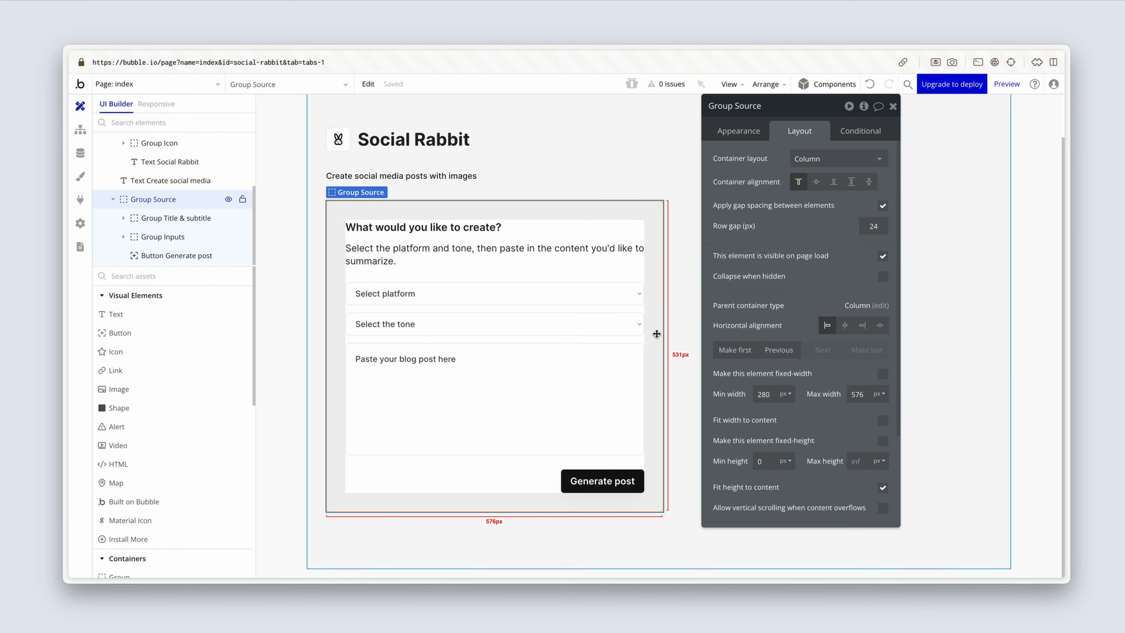
{"action": "left_click", "coordinate": [598, 246]}
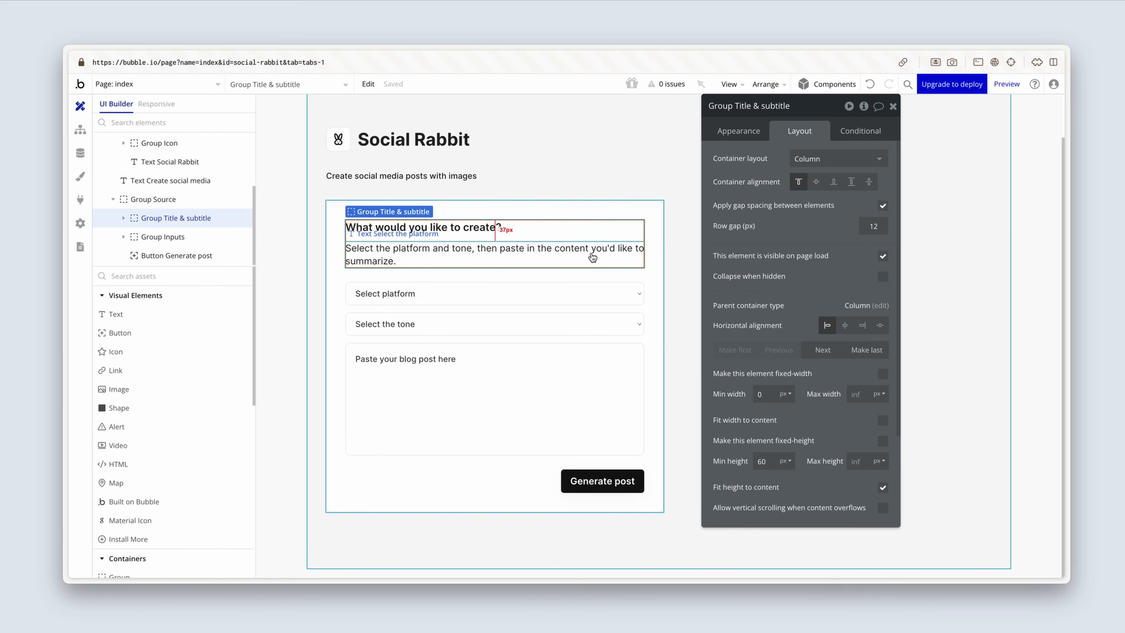
{"action": "left_click", "coordinate": [580, 310]}
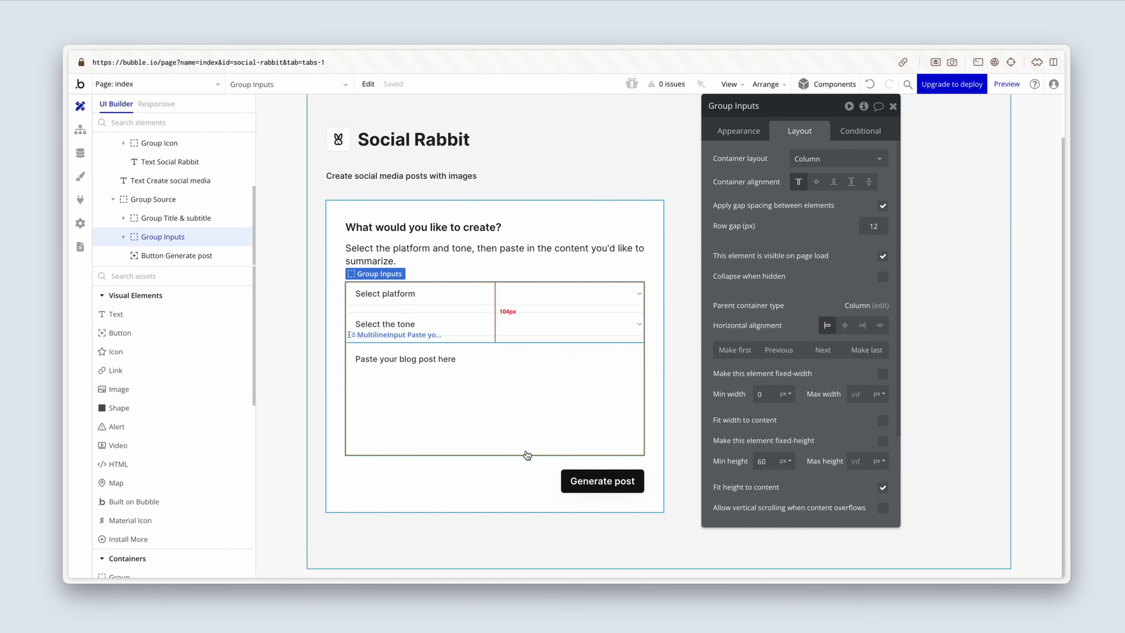
{"action": "left_click", "coordinate": [536, 477]}
{"action": "left_click", "coordinate": [580, 478]}
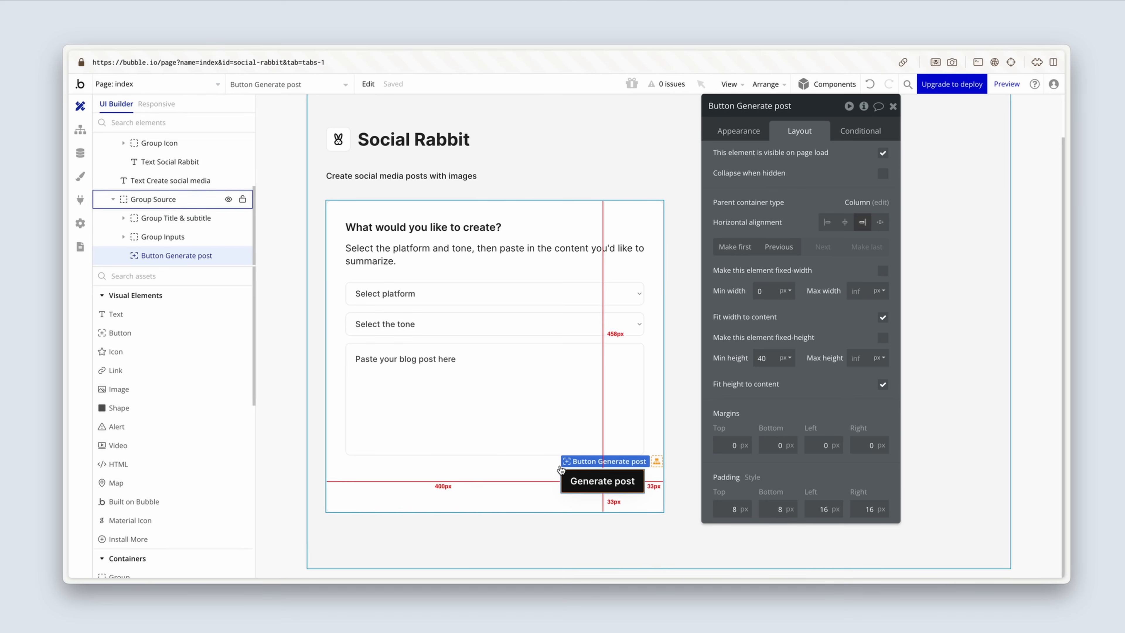
{"action": "left_click", "coordinate": [525, 491]}
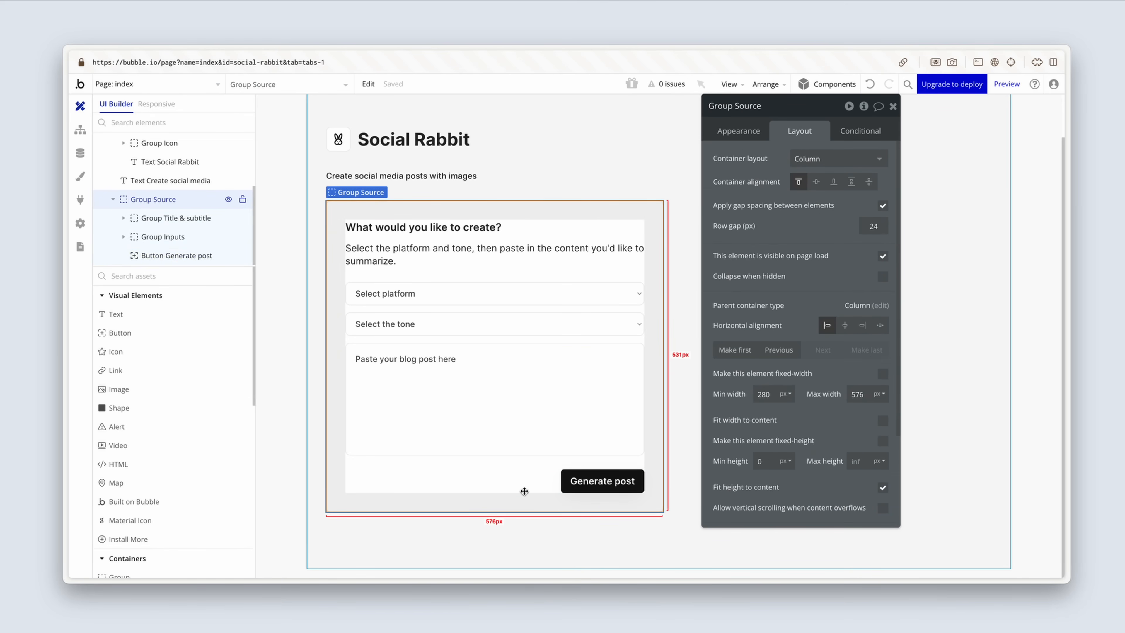
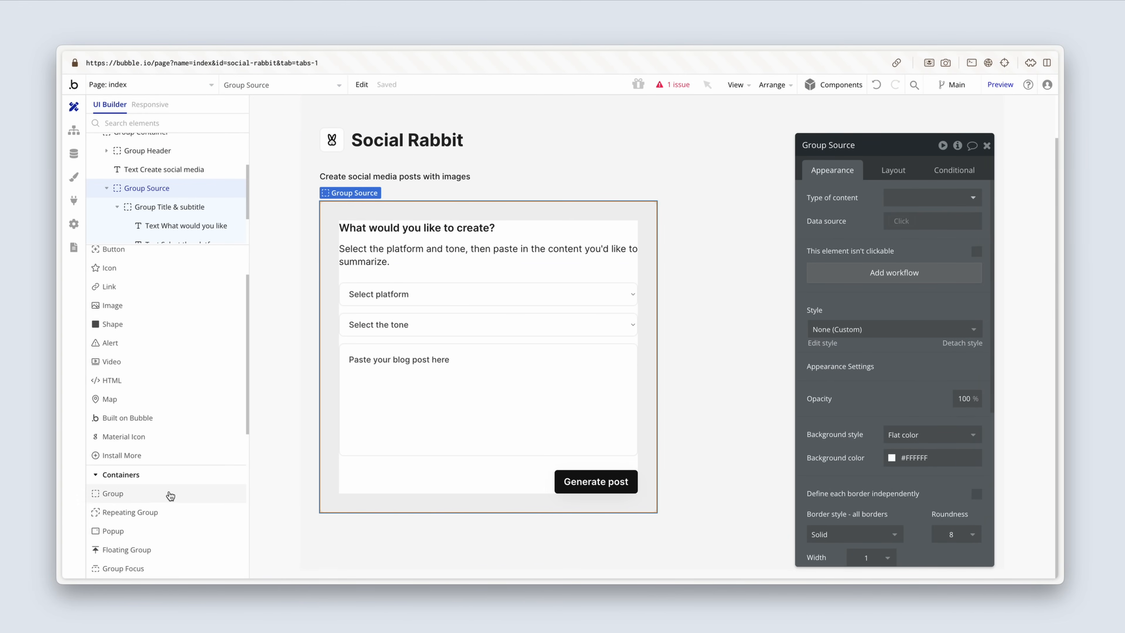
Step: Add a group between the "Create social media posts with images" text and Group Source, and name it "Group Output"
{"action": "left_click", "coordinate": [160, 500]}
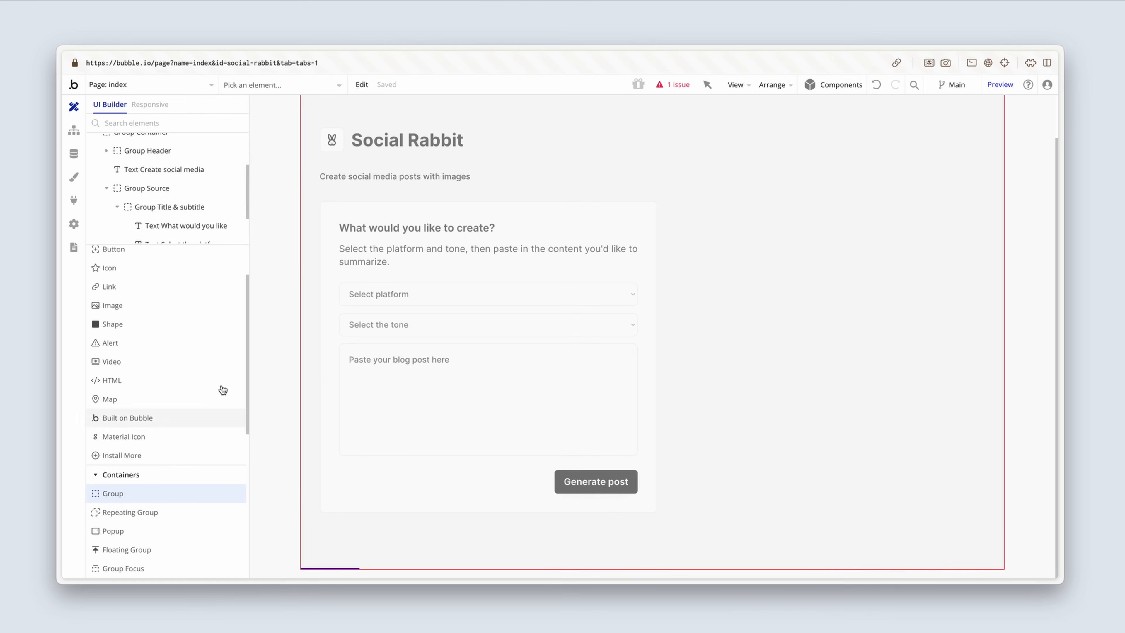
{"action": "left_click", "coordinate": [339, 192]}
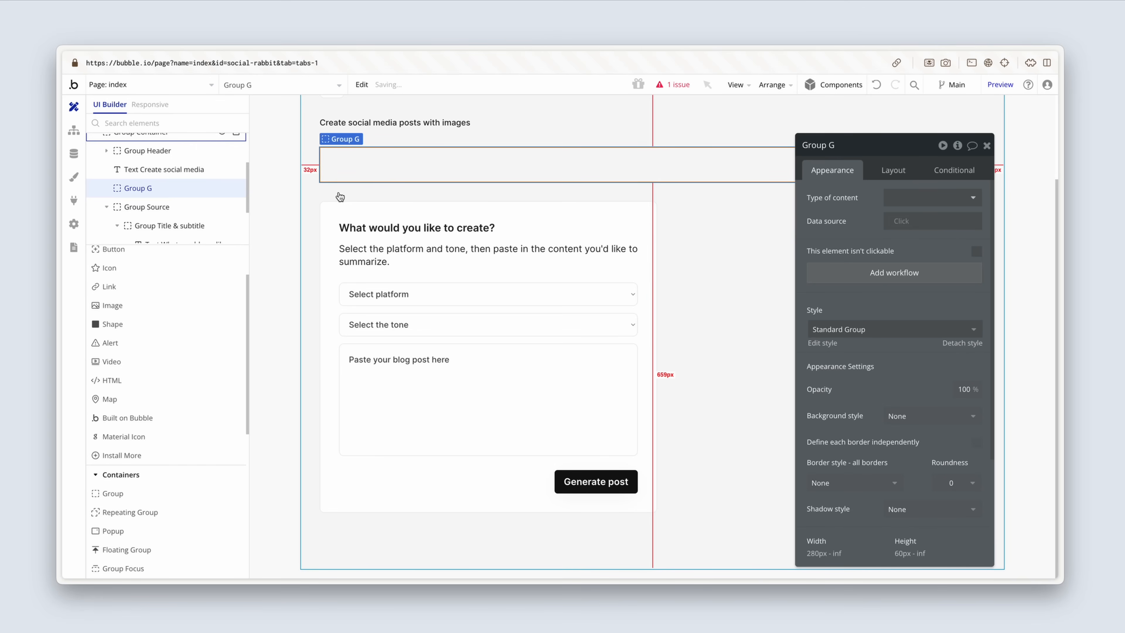
{"action": "left_click", "coordinate": [855, 148]}
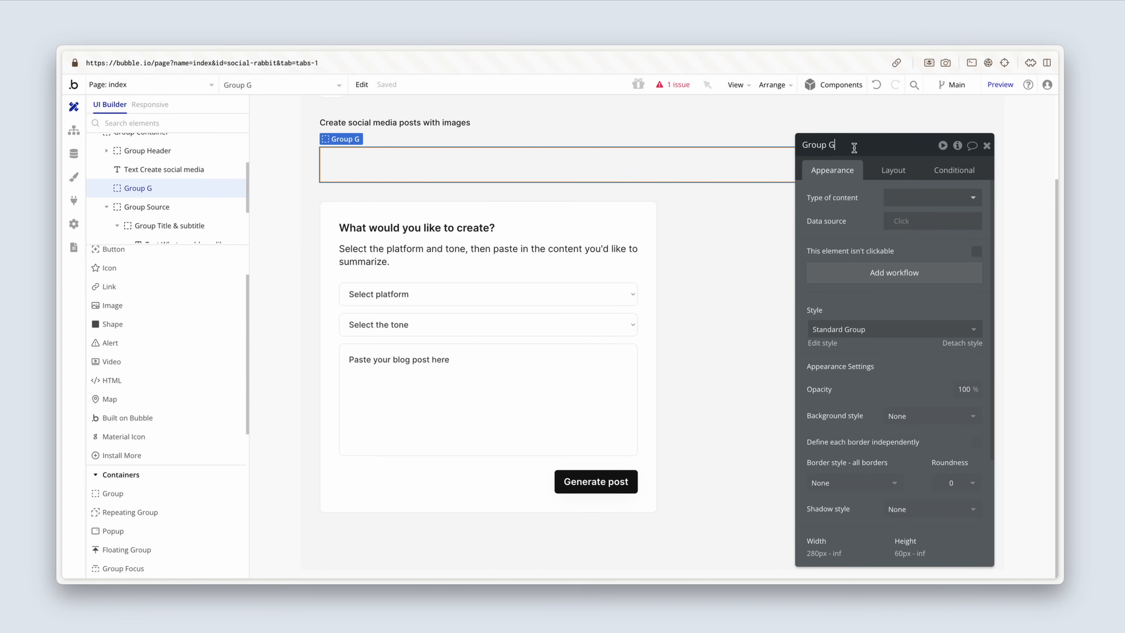
{"action": "key", "text": "BackSpace"}
{"action": "type", "text": "Output"}
Step: Create a new group style named "Card medium" based on the current styling of Group Source
{"action": "left_click", "coordinate": [887, 330]}
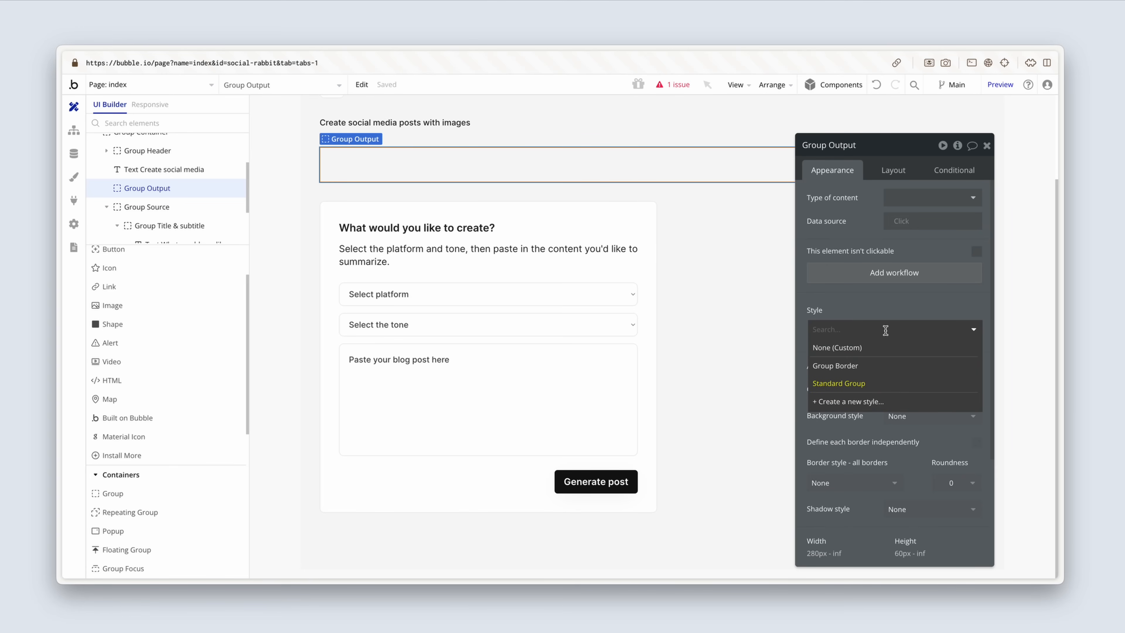
{"action": "left_click", "coordinate": [650, 330]}
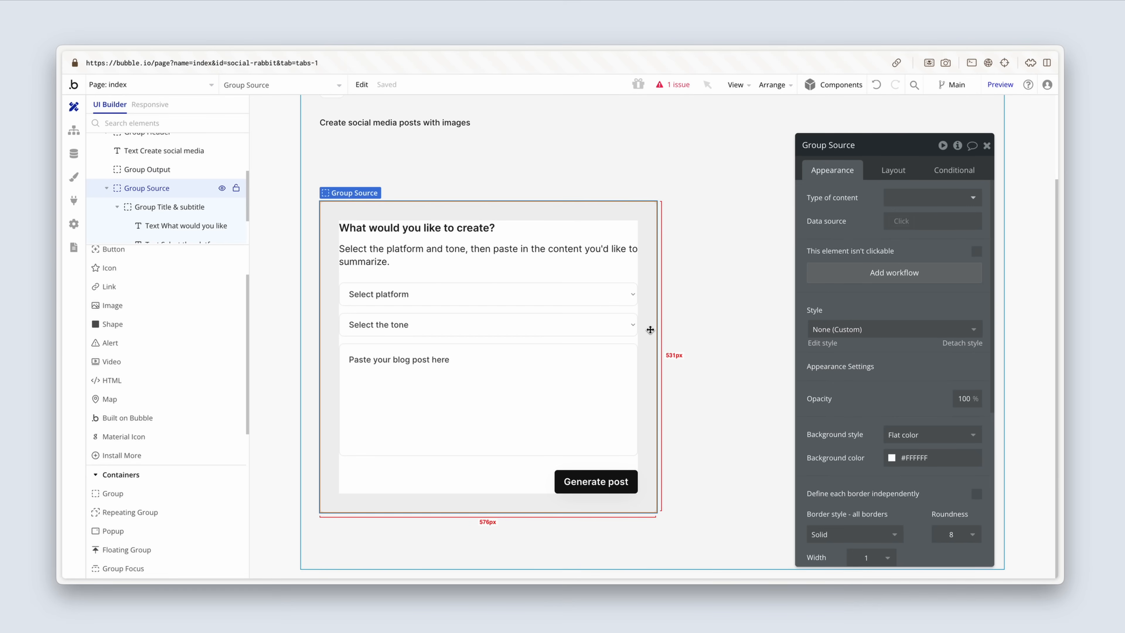
{"action": "left_click", "coordinate": [836, 332]}
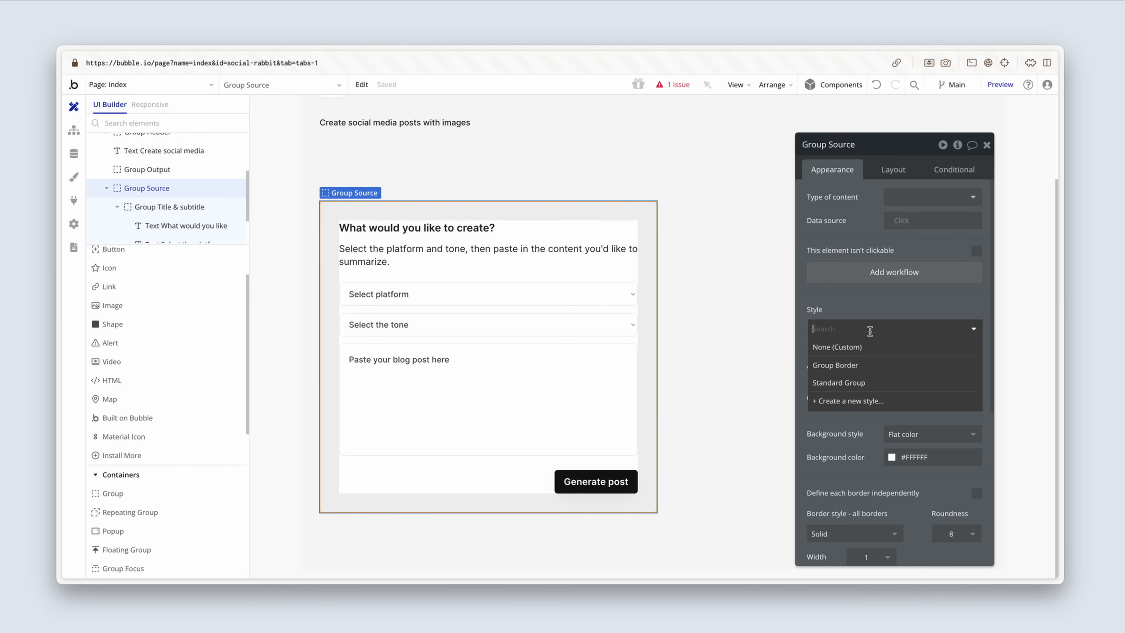
{"action": "left_click", "coordinate": [888, 405]}
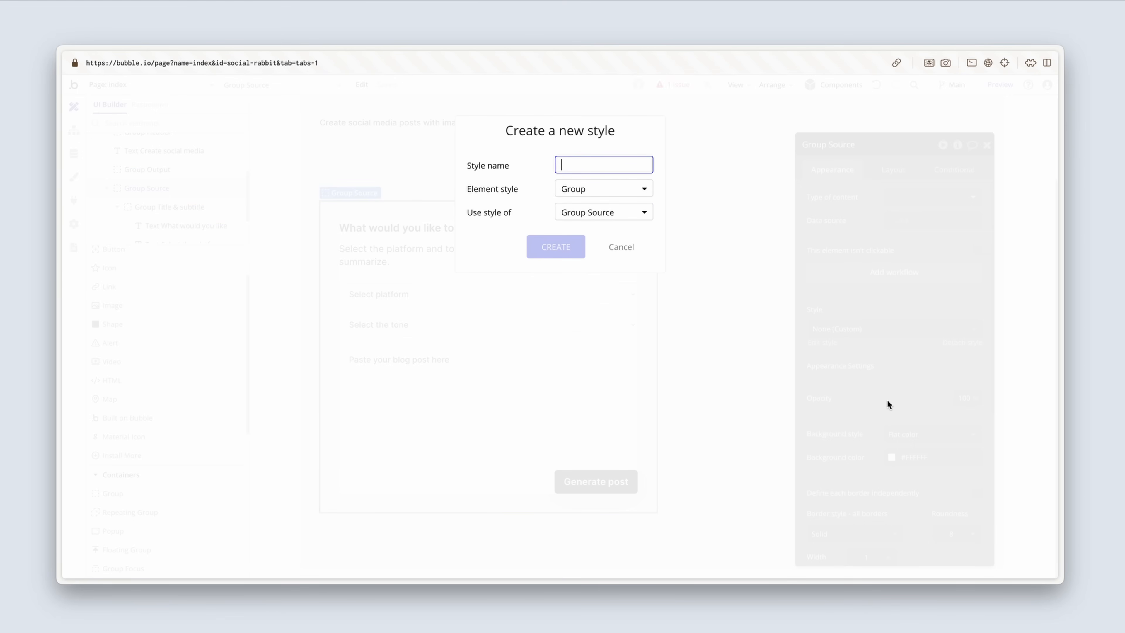
{"action": "type", "text": "Card medium"}
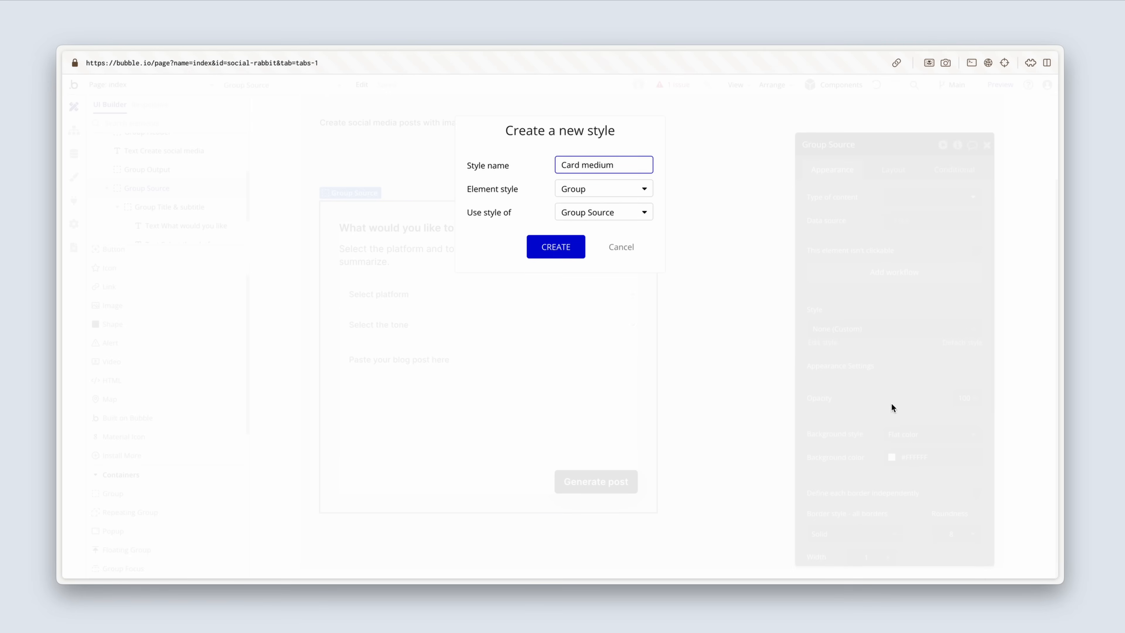
{"action": "left_click", "coordinate": [575, 249]}
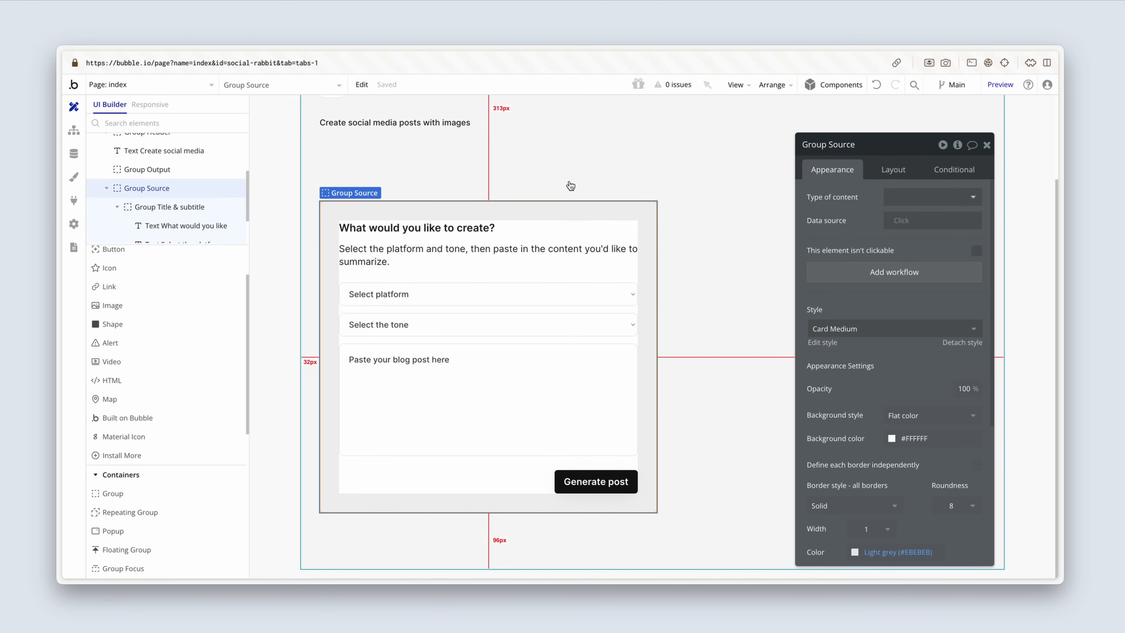
Step: Apply the Card Medium style to Group Output and set its minimum height to 160 px
{"action": "left_click", "coordinate": [555, 169]}
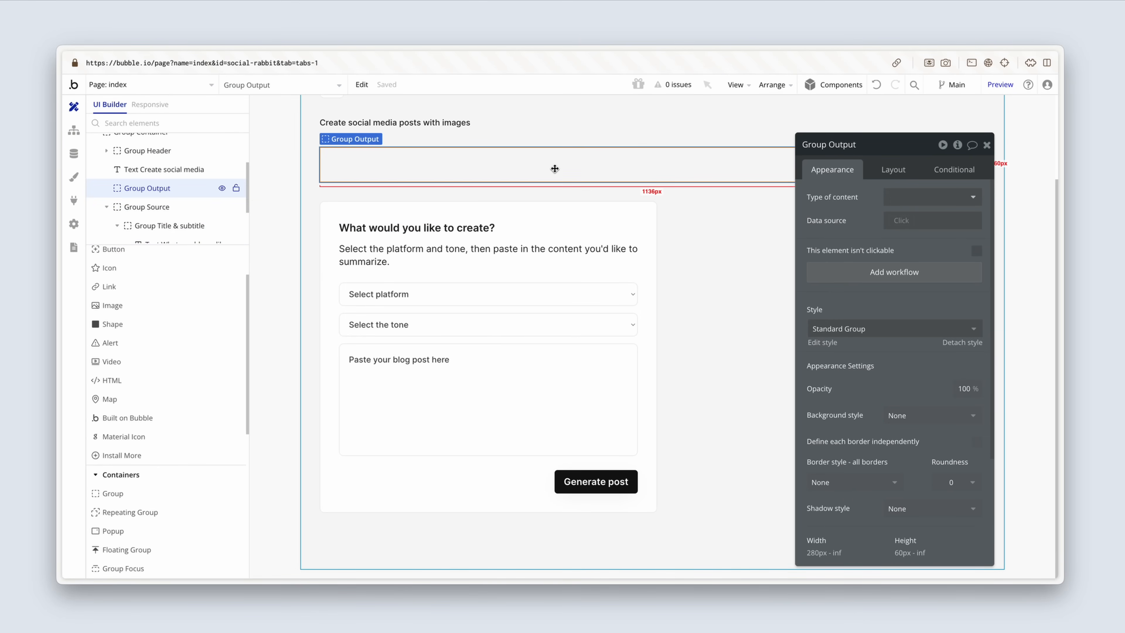
{"action": "left_click", "coordinate": [881, 328]}
{"action": "left_click", "coordinate": [873, 366]}
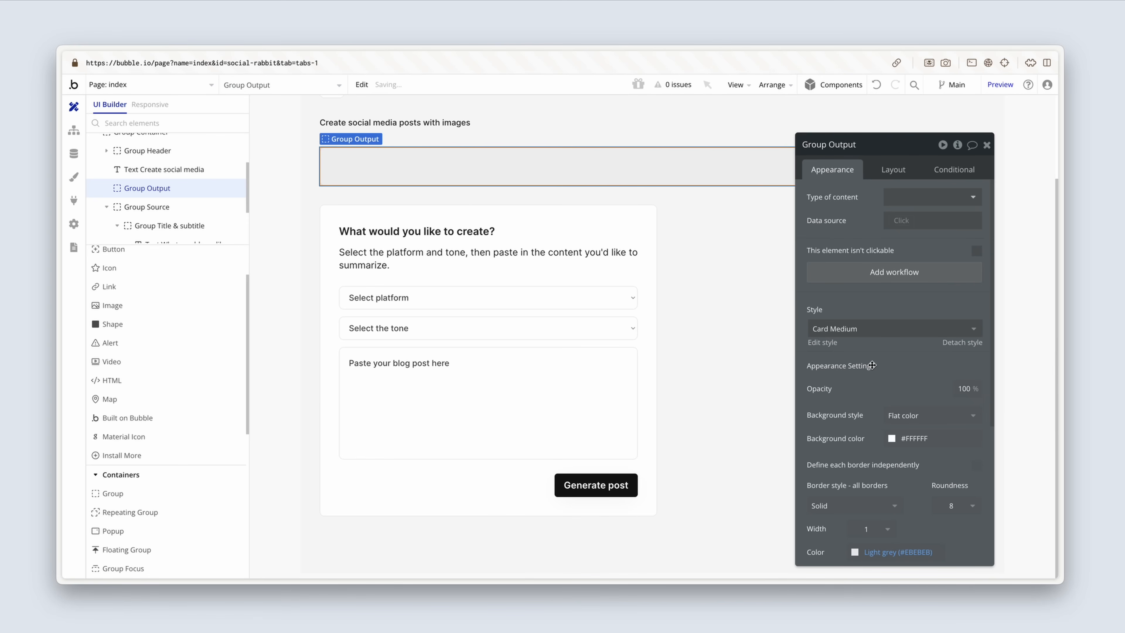
{"action": "mouse_move", "coordinate": [873, 365]}
{"action": "left_click", "coordinate": [892, 177]}
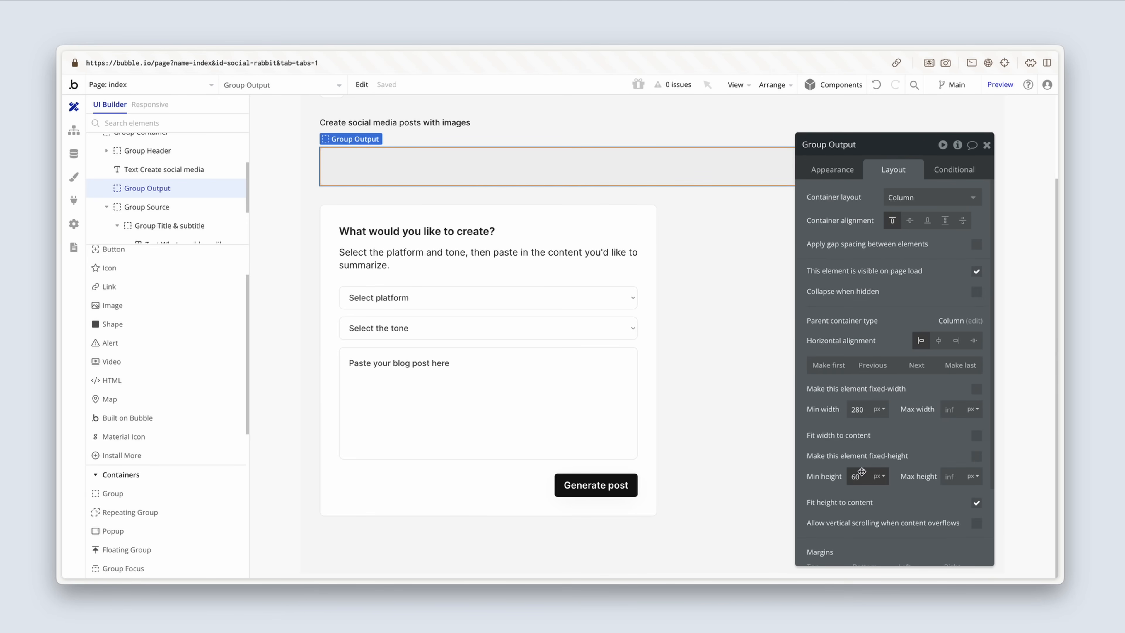
{"action": "left_click", "coordinate": [848, 475]}
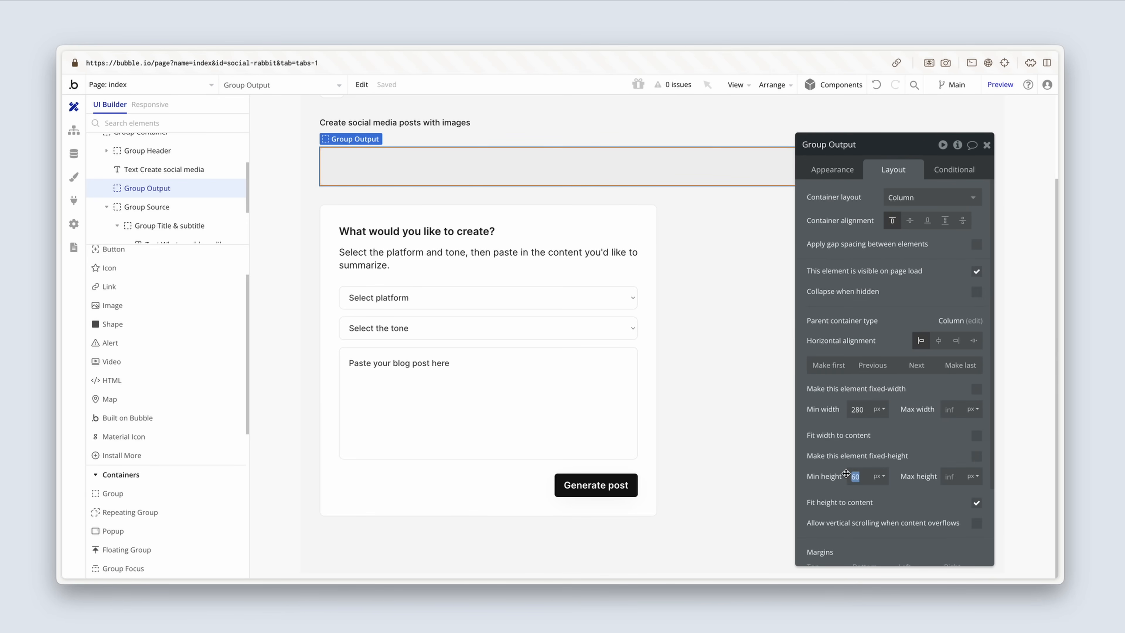
{"action": "type", "text": "160"}
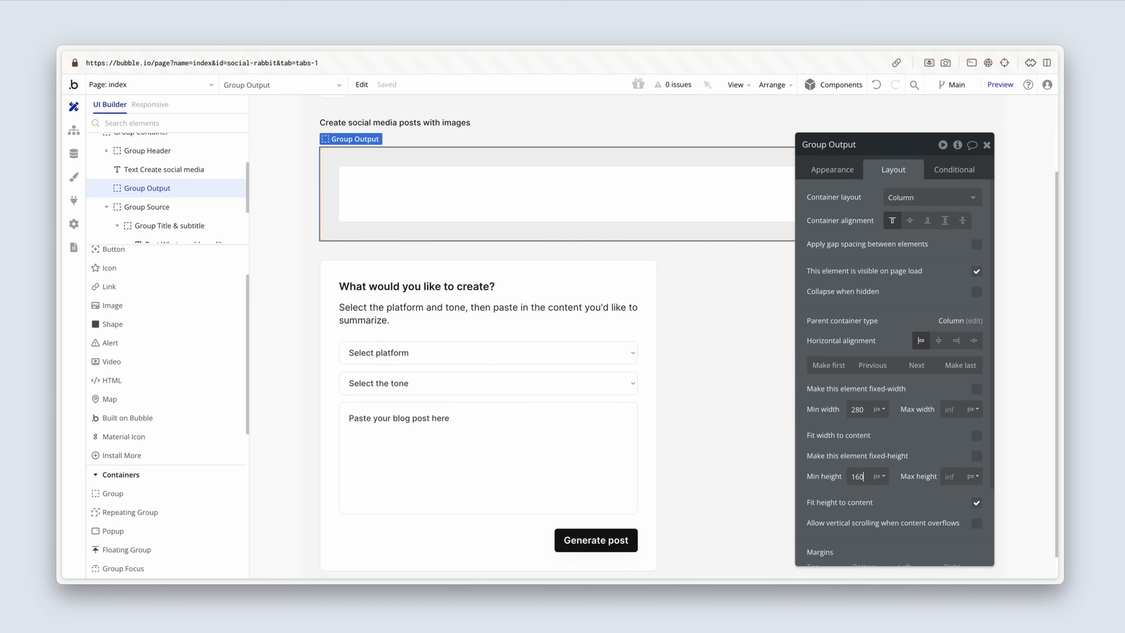
Step: Group Group Output and Group Source in a row container and name it "Group Content"
{"action": "left_click", "coordinate": [648, 293], "text": "shift"}
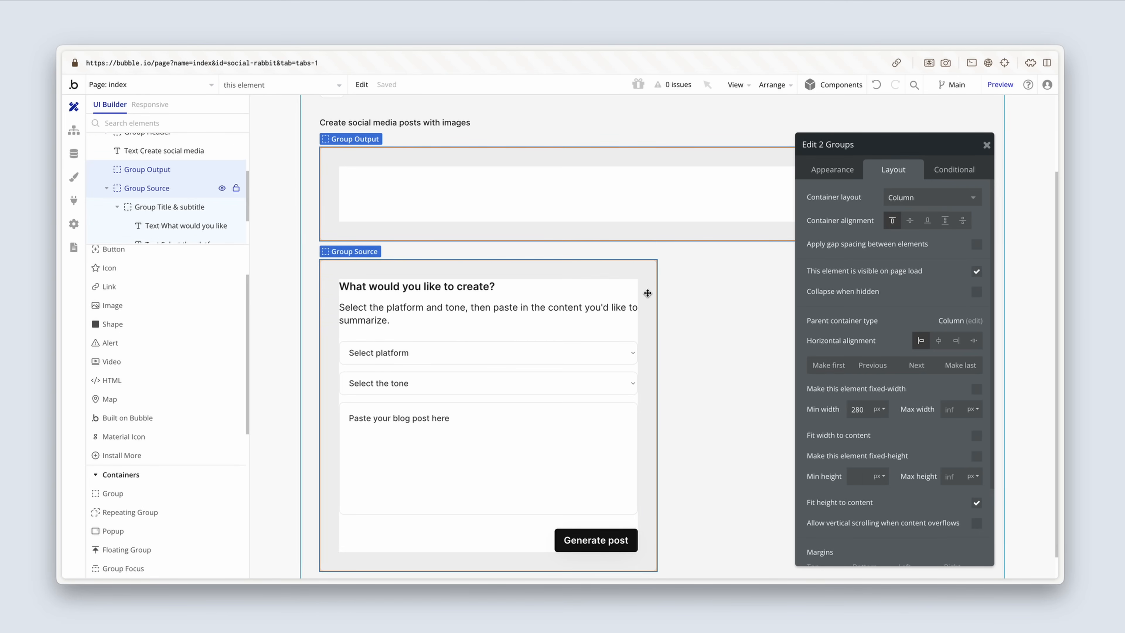
{"action": "right_click", "coordinate": [648, 294]}
{"action": "mouse_move", "coordinate": [723, 370]}
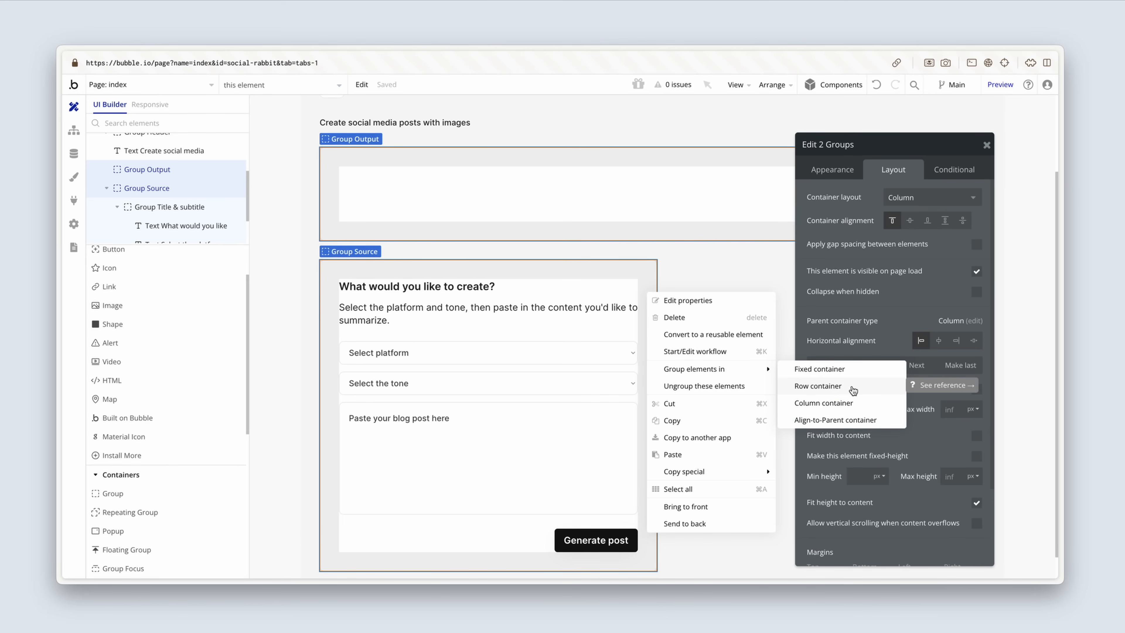
{"action": "left_click", "coordinate": [818, 386]}
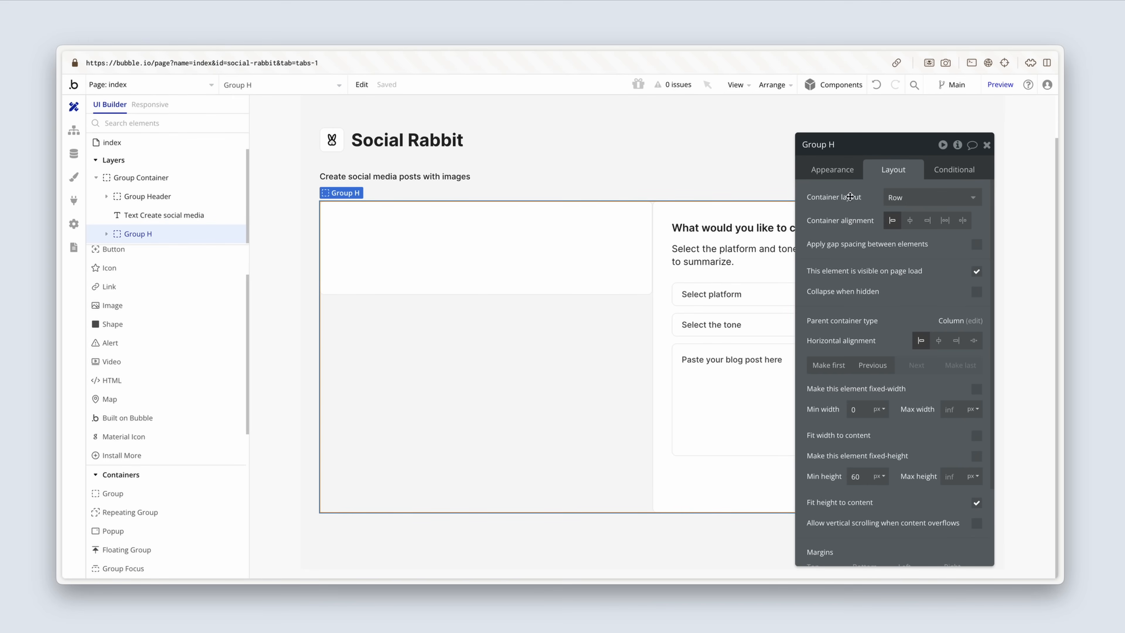
{"action": "left_click", "coordinate": [842, 146]}
{"action": "key", "text": "BackSpace"}
{"action": "type", "text": "Content"}
Step: Apply gap spacing between the elements in Group Content with a column gap of 32 px
{"action": "left_click", "coordinate": [977, 244]}
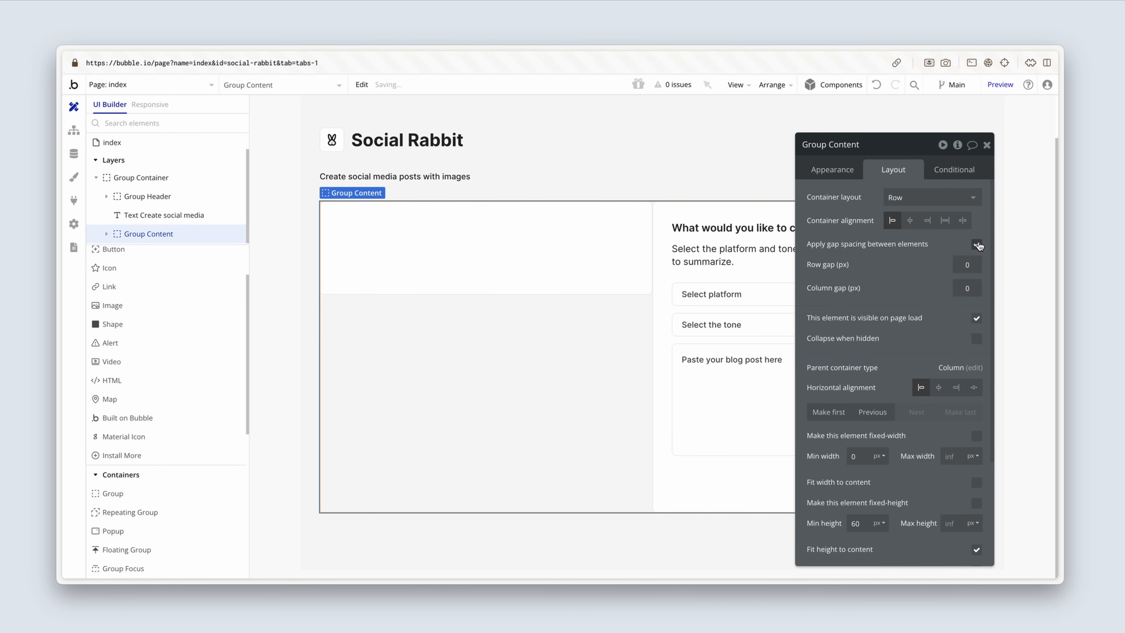
{"action": "left_click", "coordinate": [967, 288]}
{"action": "type", "text": "32"}
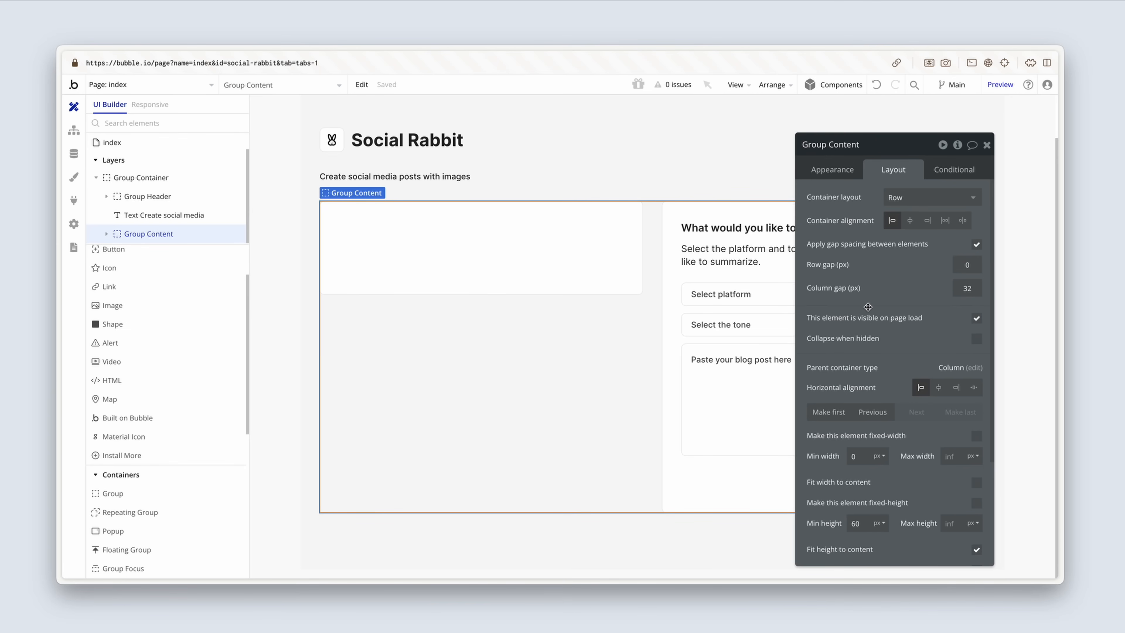
Step: Make Group Source the first element in the Group Content row
{"action": "left_click", "coordinate": [678, 273]}
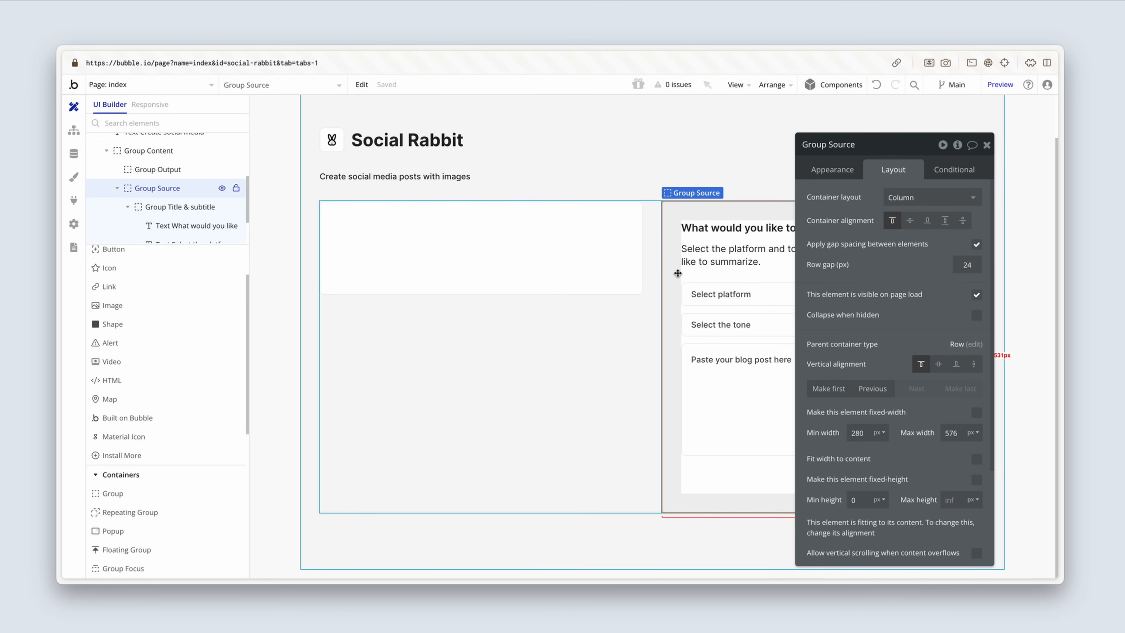
{"action": "left_click", "coordinate": [831, 389]}
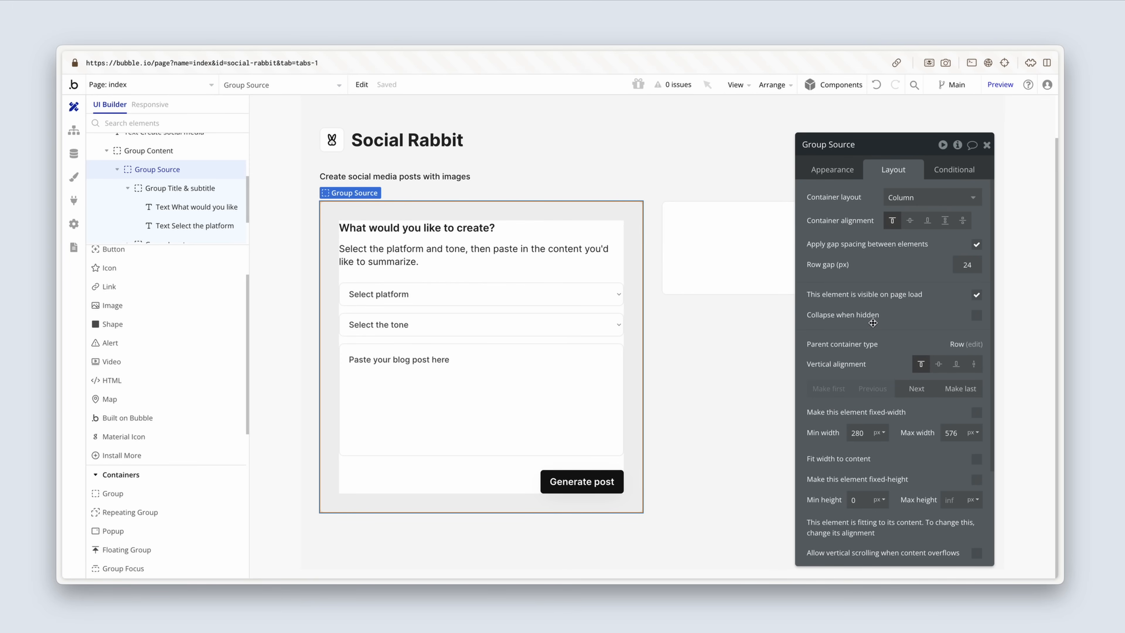
{"action": "left_click_drag", "start_coordinate": [876, 322], "coordinate": [432, 317]}
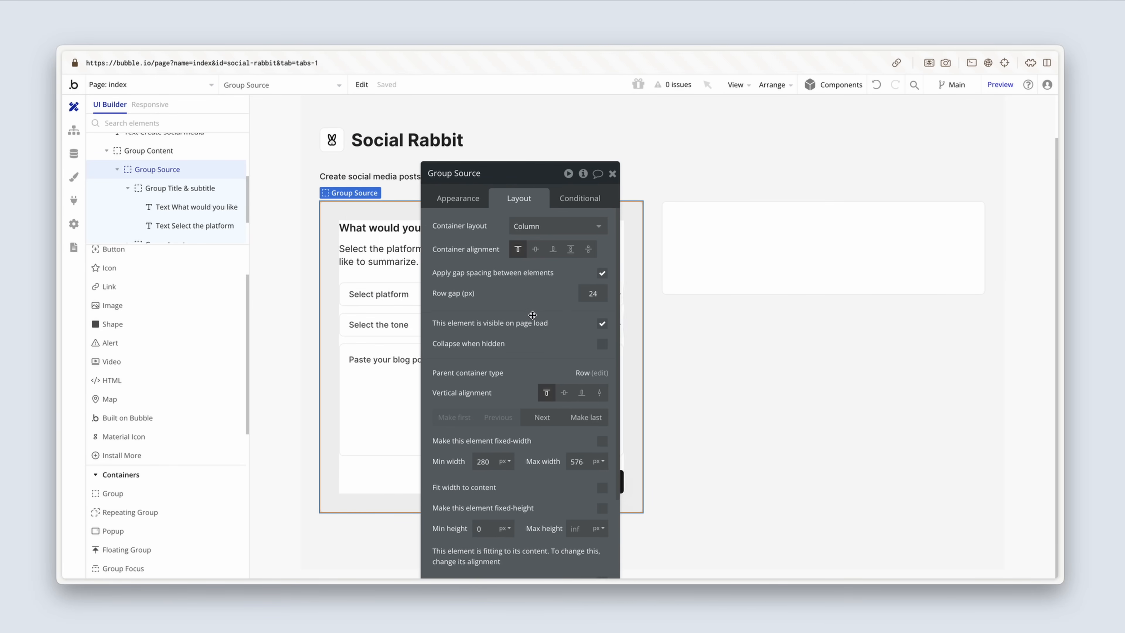
{"action": "left_click", "coordinate": [352, 240]}
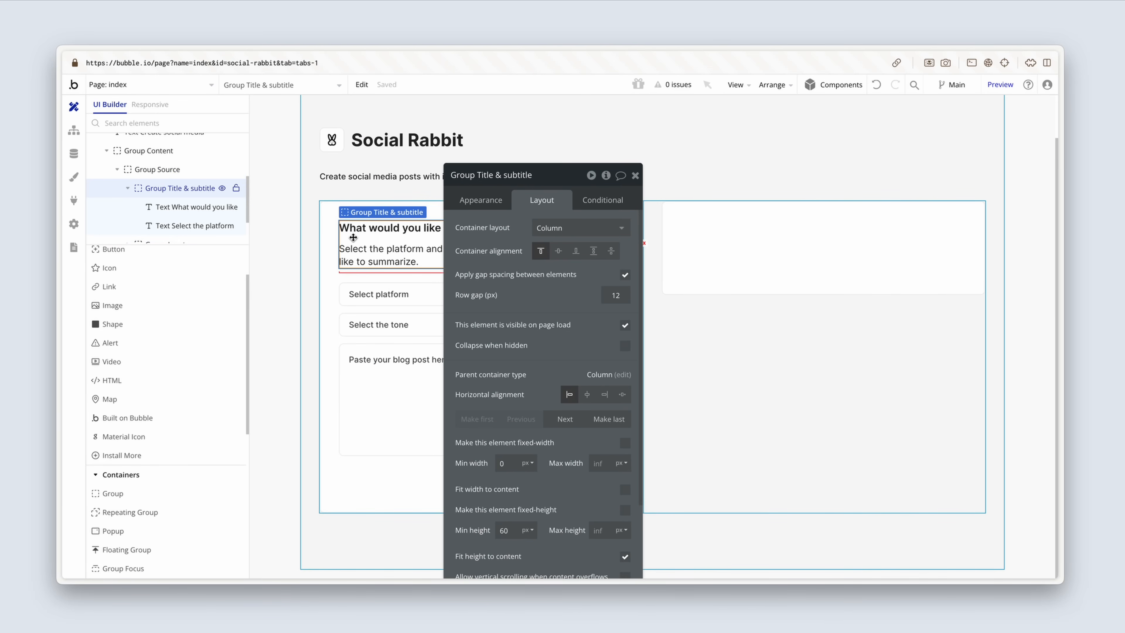
{"action": "left_click_drag", "start_coordinate": [494, 236], "coordinate": [525, 235]}
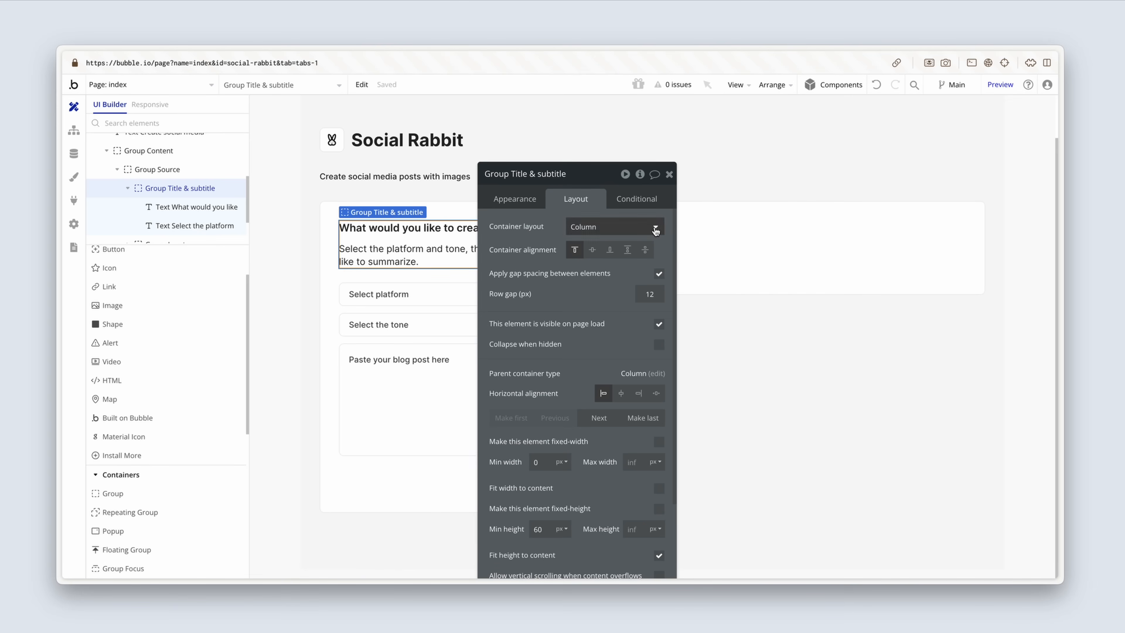
Step: Set Group Output's container layout to Align to parent and its vertical alignment to stretch to the full row height
{"action": "left_click", "coordinate": [708, 237]}
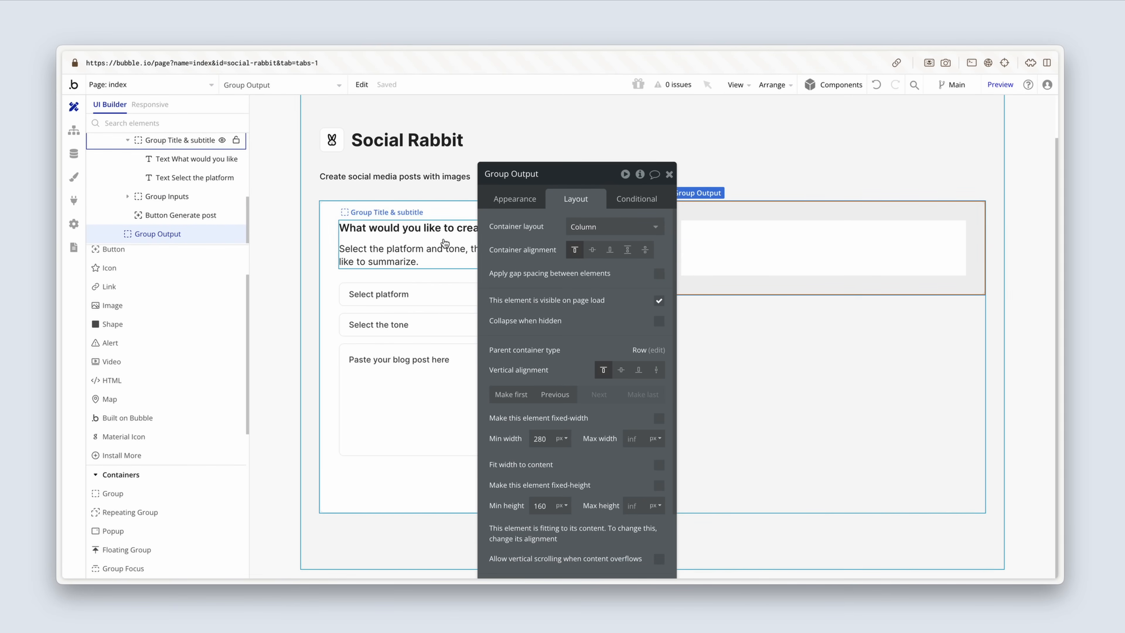
{"action": "left_click_drag", "start_coordinate": [589, 288], "coordinate": [553, 283]}
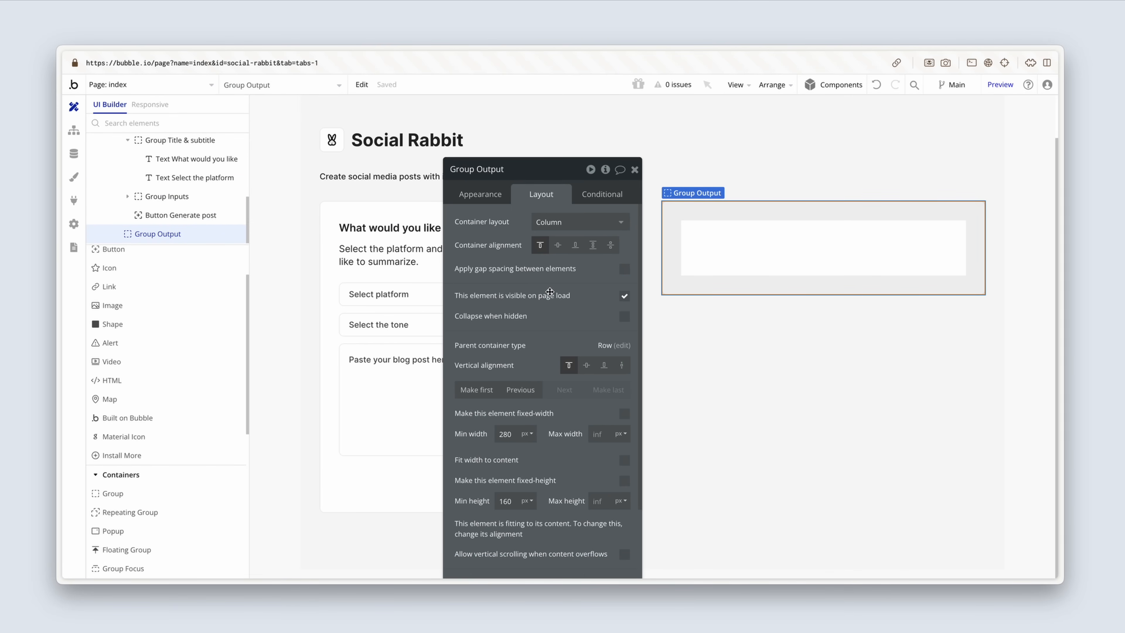
{"action": "left_click", "coordinate": [586, 220]}
{"action": "left_click", "coordinate": [591, 274]}
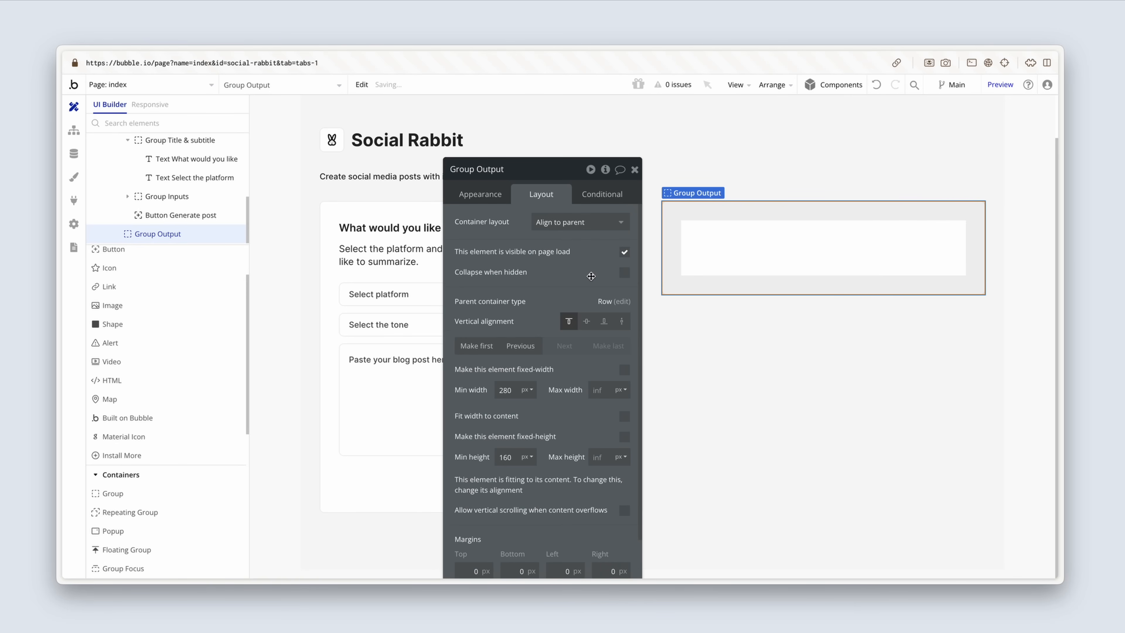
{"action": "left_click", "coordinate": [622, 321]}
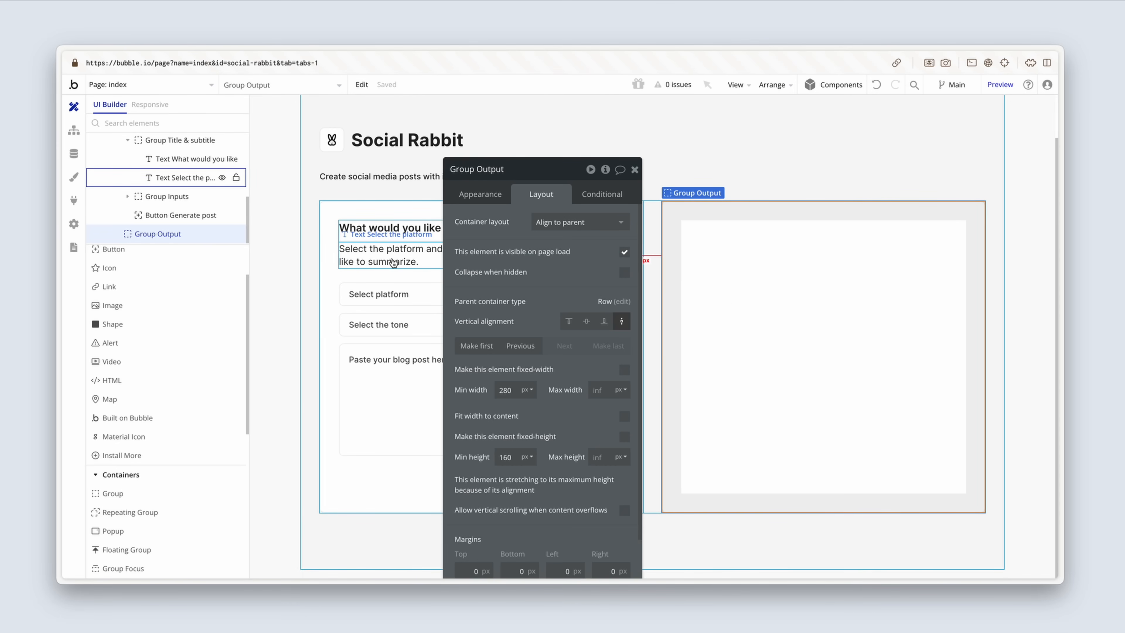
Step: Add a group at the centre of Group Output and name it "Group Idle"
{"action": "left_click", "coordinate": [364, 245]}
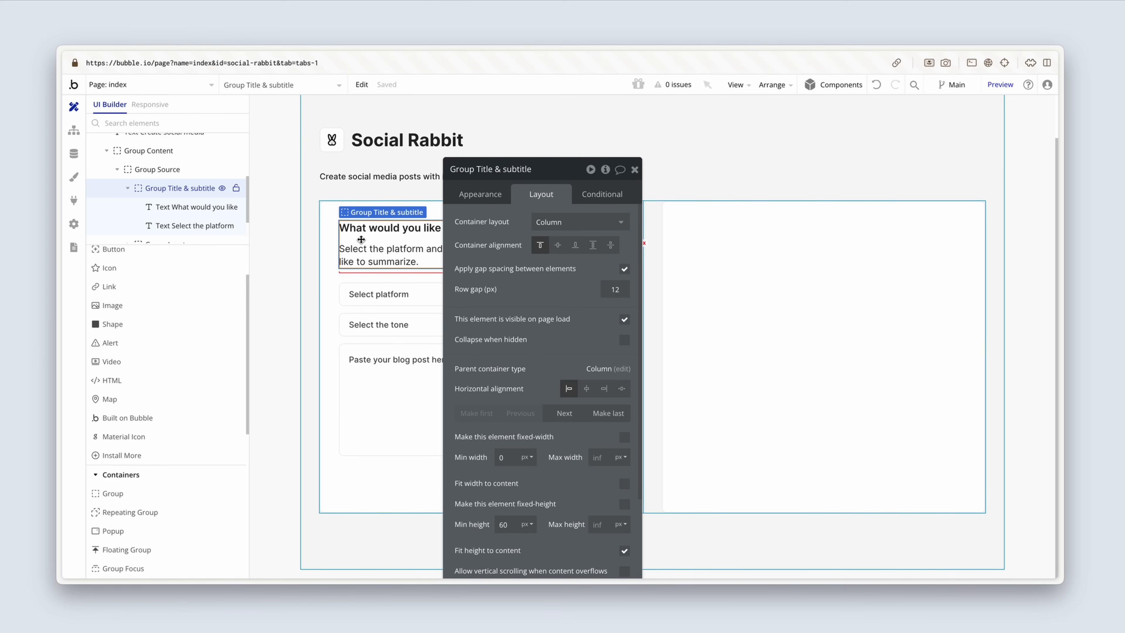
{"action": "left_click", "coordinate": [122, 494]}
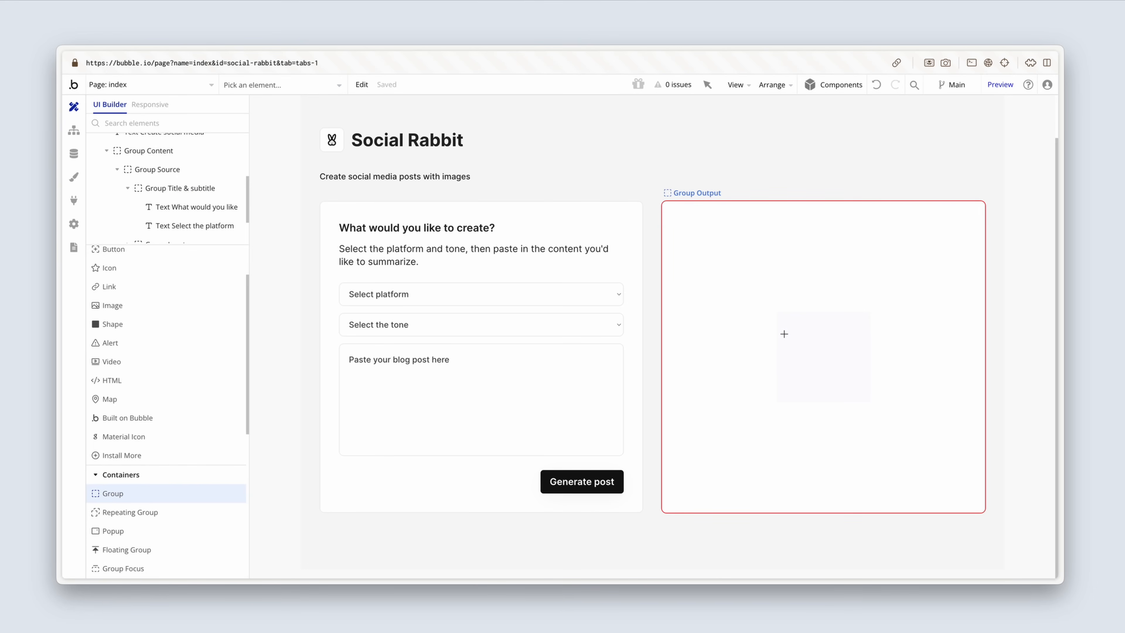
{"action": "left_click", "coordinate": [789, 338]}
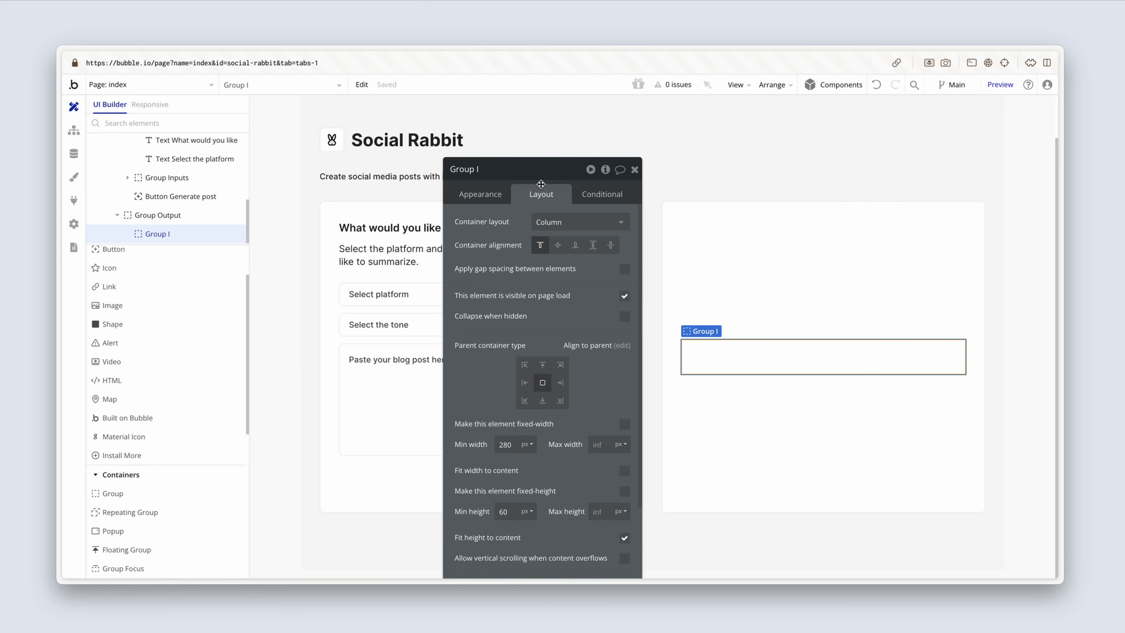
{"action": "left_click", "coordinate": [521, 168]}
{"action": "type", "text": "dle"}
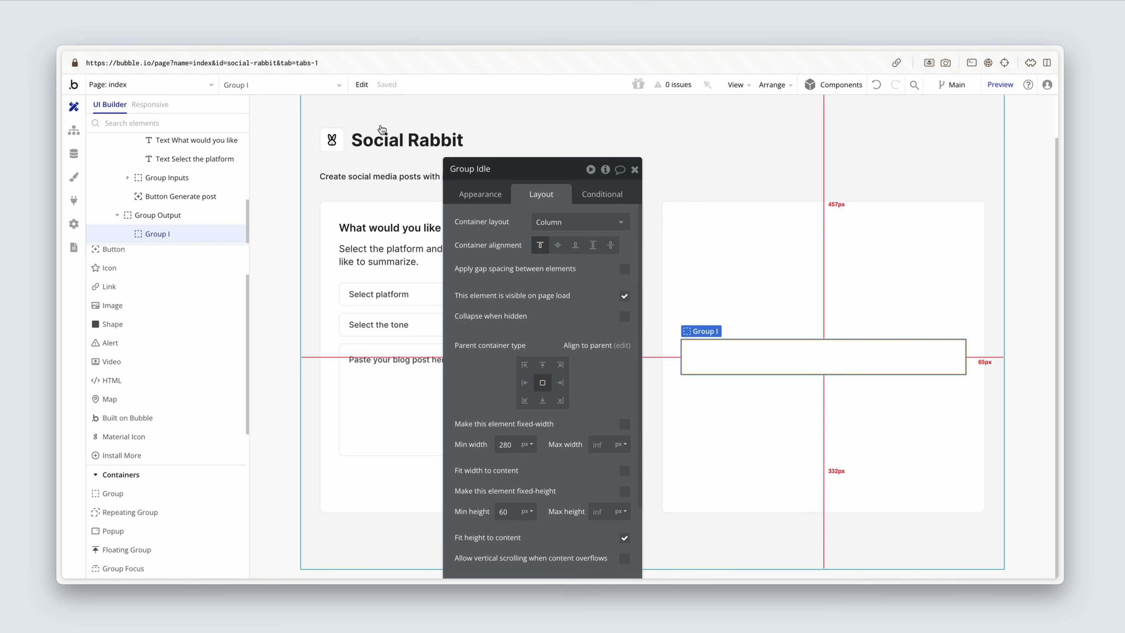
Step: Copy the header's Group Icon into Group Idle and centre the copy horizontally
{"action": "left_click", "coordinate": [341, 148]}
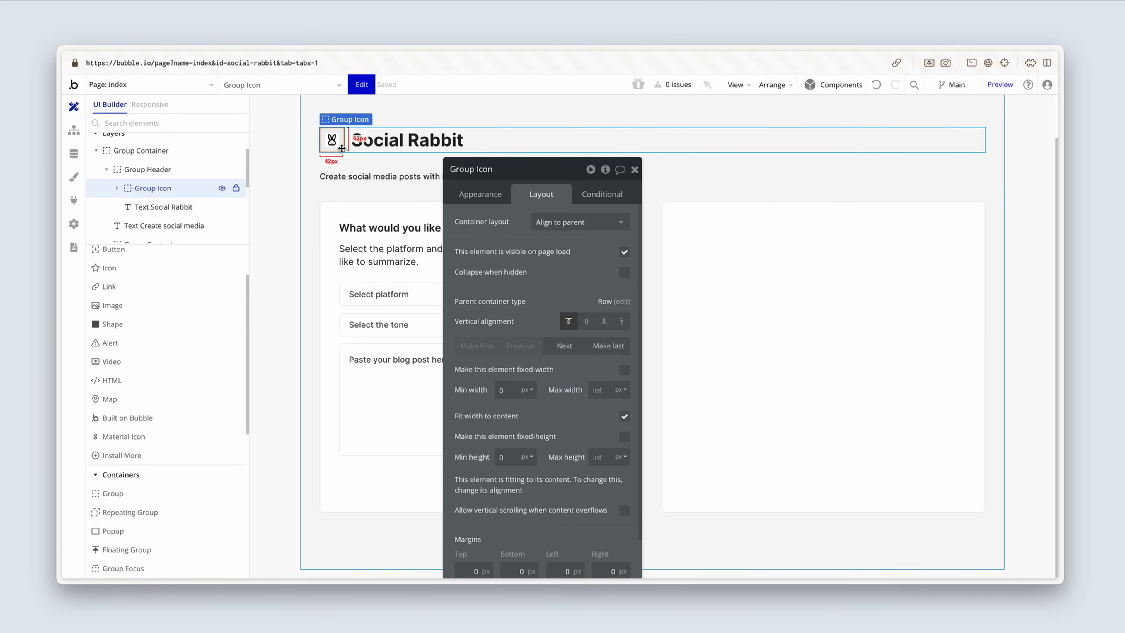
{"action": "left_click", "coordinate": [758, 357]}
{"action": "key", "text": "ctrl+v"}
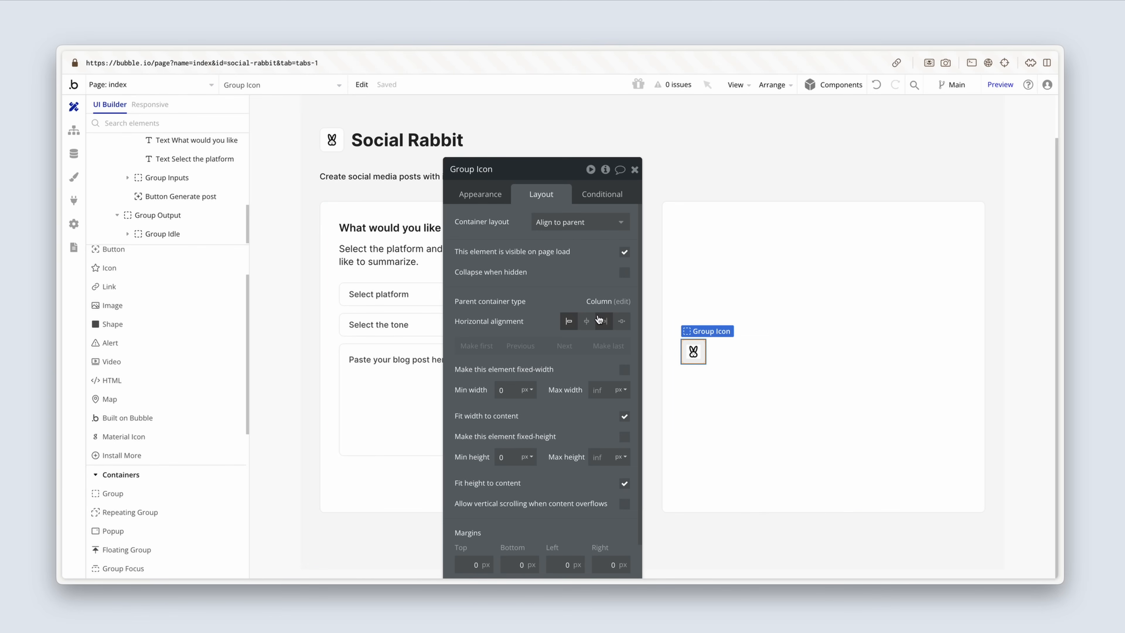
{"action": "left_click", "coordinate": [587, 321]}
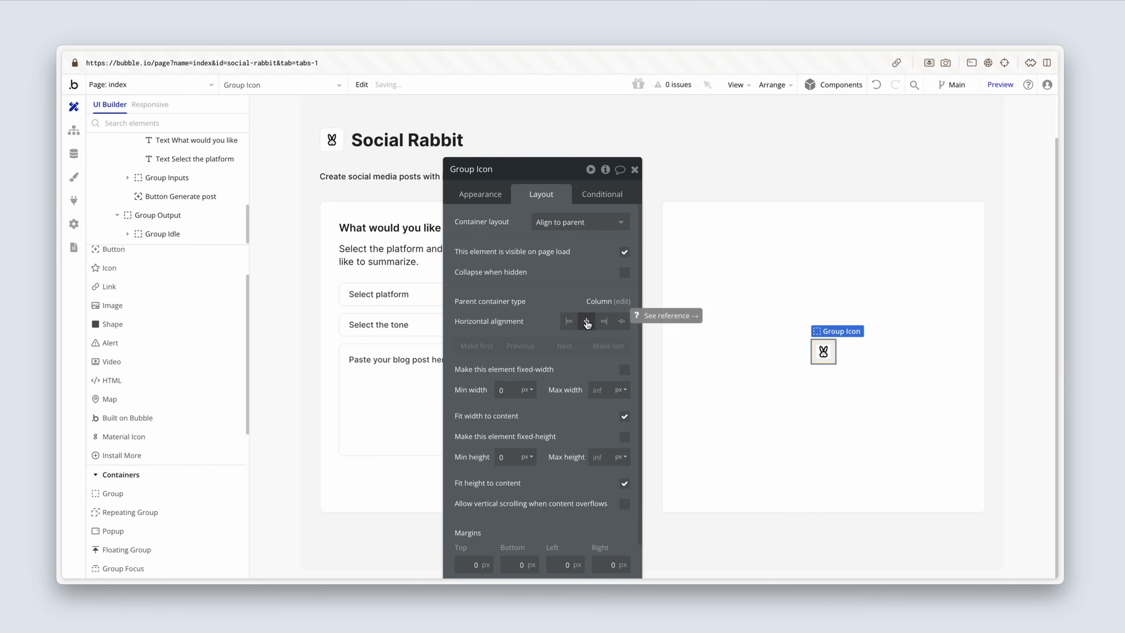
Step: Copy the "What would you like to create?" heading into Group Idle and change the copy's text to "Awaiting instruction"
{"action": "left_click", "coordinate": [387, 230]}
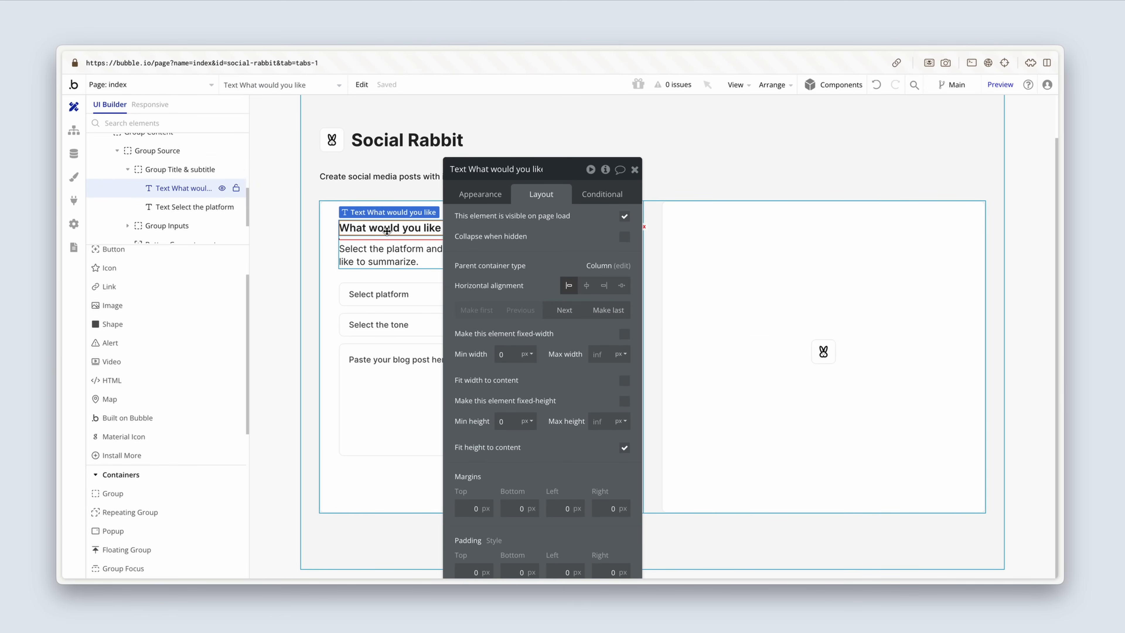
{"action": "left_click", "coordinate": [734, 359]}
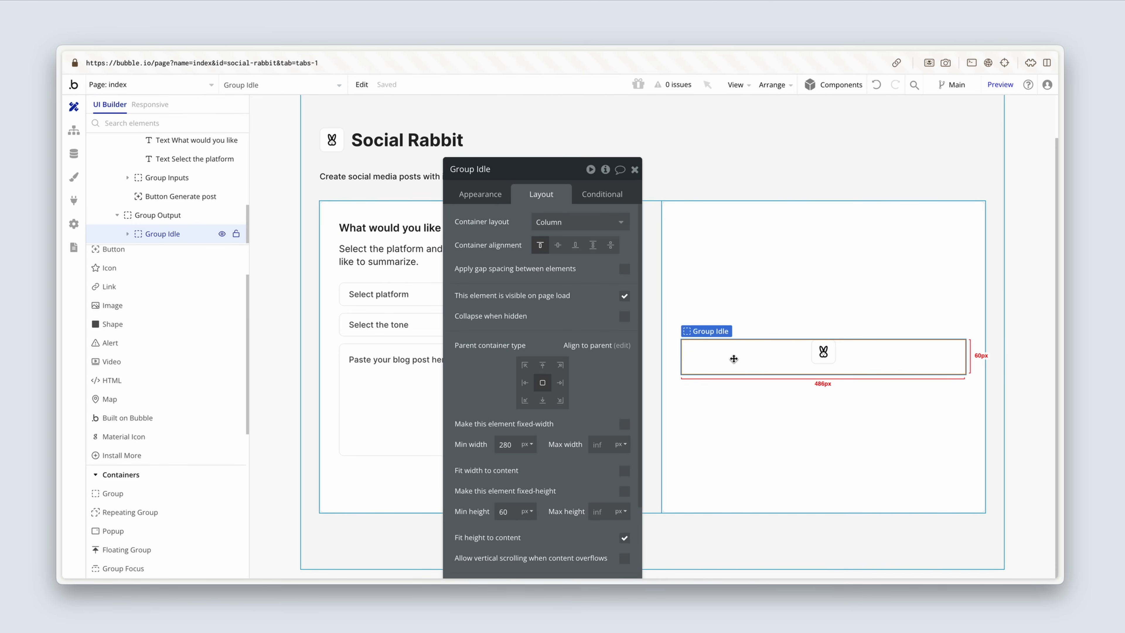
{"action": "key", "text": "ctrl+v"}
{"action": "left_click", "coordinate": [480, 194]}
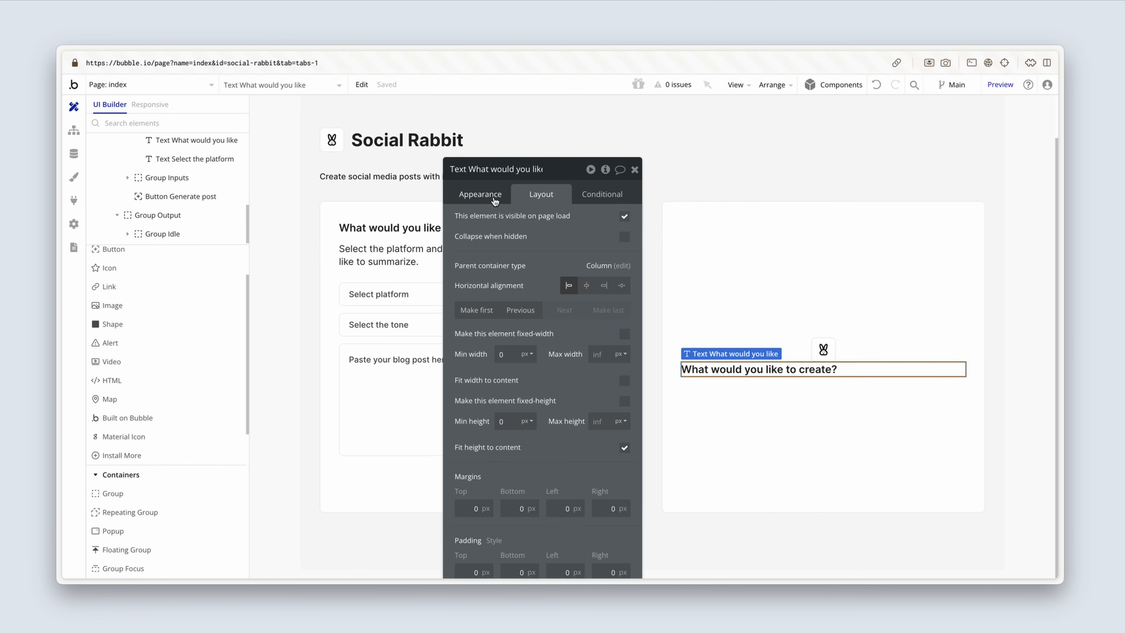
{"action": "triple_click", "coordinate": [519, 218]}
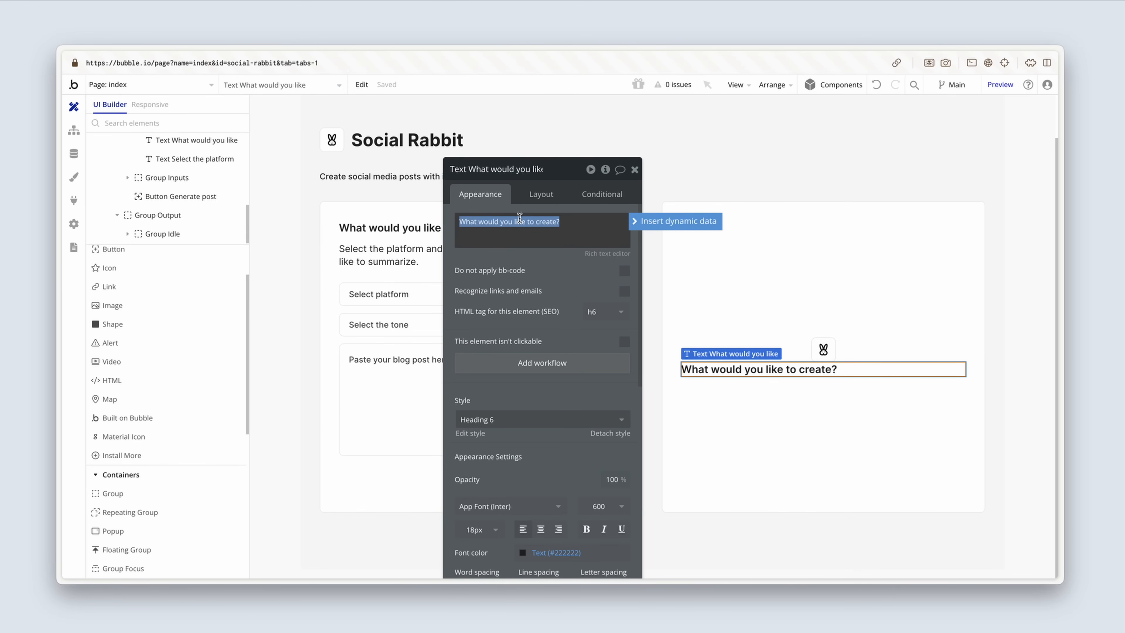
{"action": "type", "text": "Awaiting instr"}
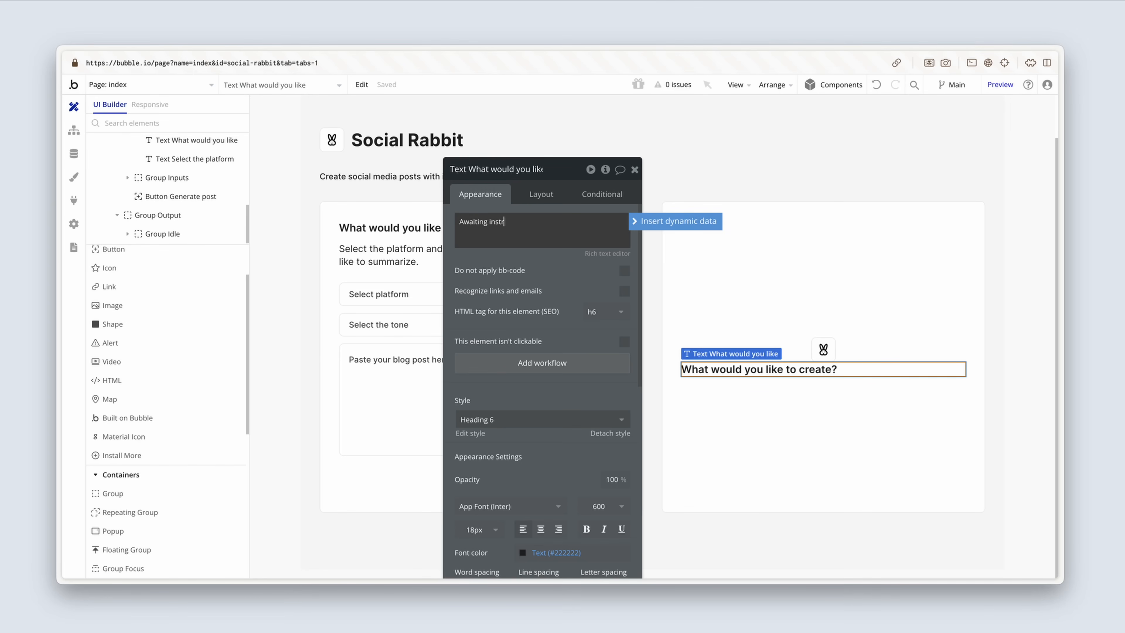
{"action": "type", "text": "uction"}
{"action": "left_click", "coordinate": [528, 266]}
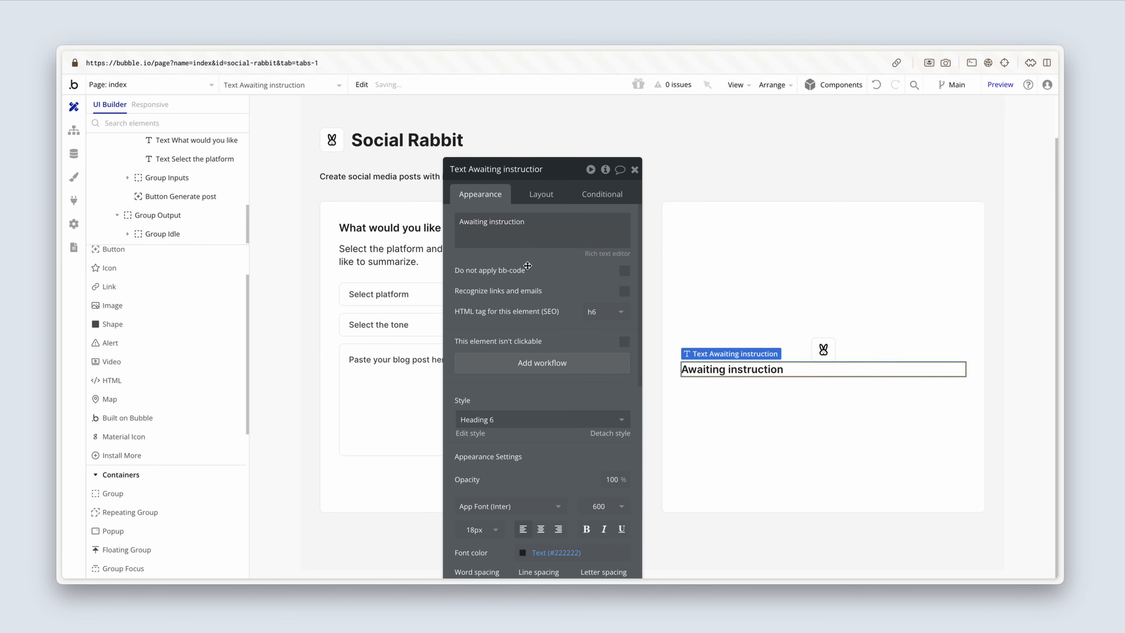
Step: Centre-align the text of the "Awaiting instruction" heading in Group Idle
{"action": "left_click_drag", "start_coordinate": [528, 266], "coordinate": [209, 291]}
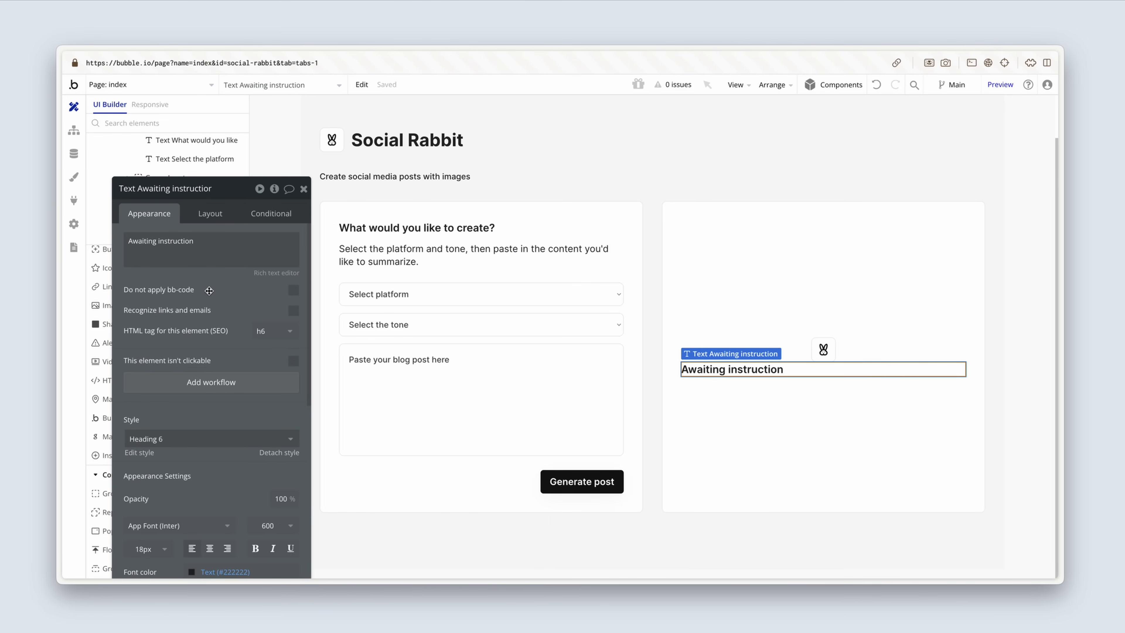
{"action": "left_click", "coordinate": [199, 215]}
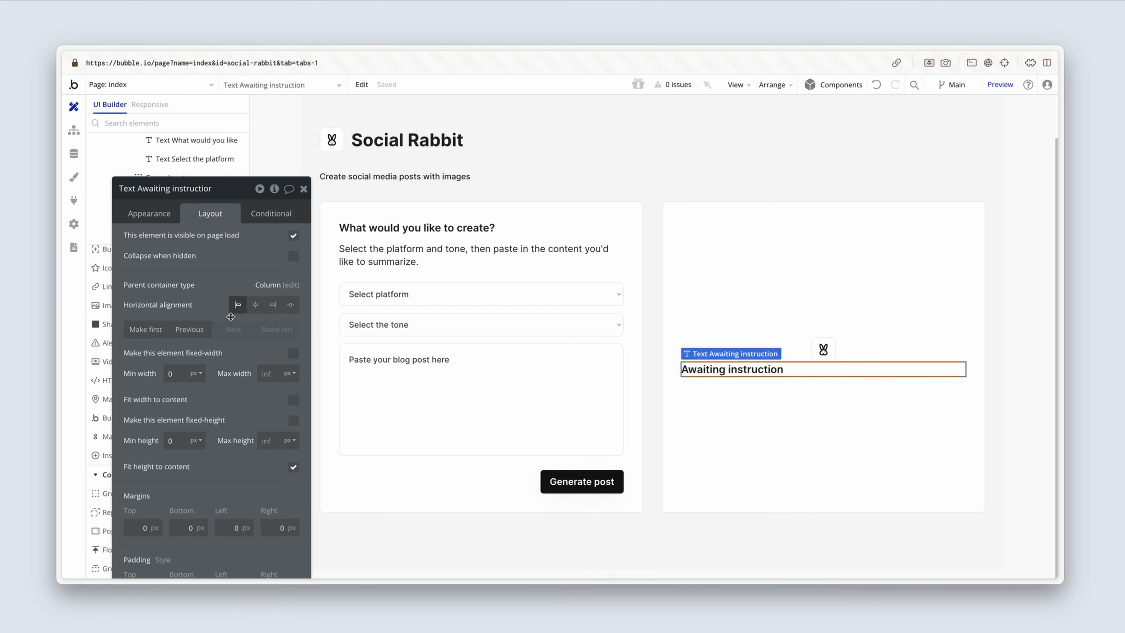
{"action": "left_click", "coordinate": [158, 219]}
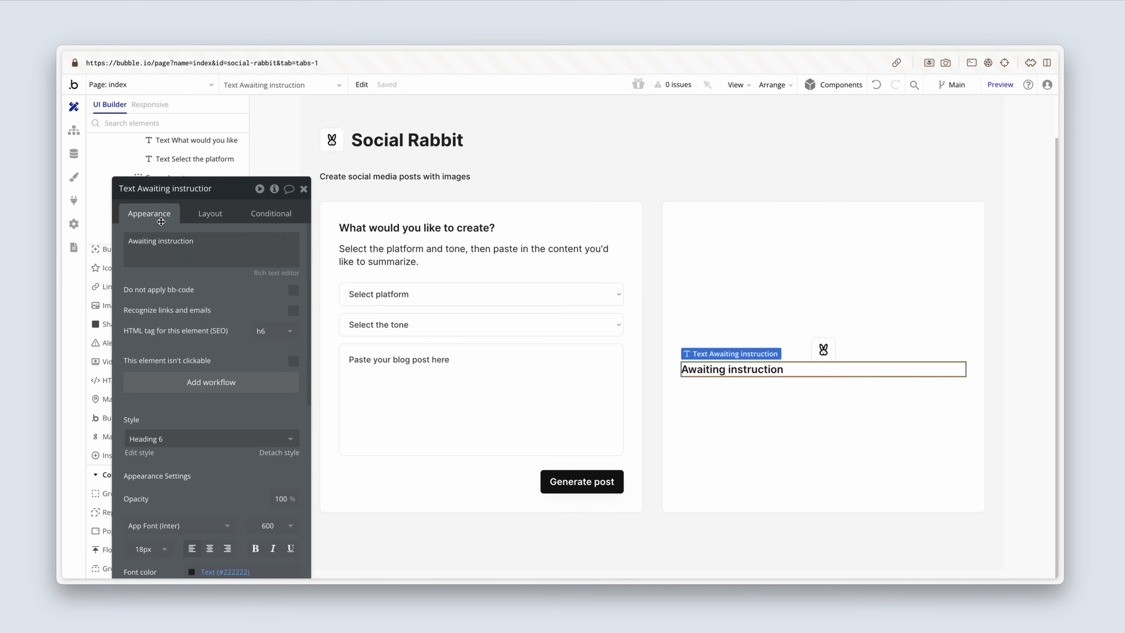
{"action": "scroll", "coordinate": [191, 379], "scroll_direction": "down", "scroll_amount": 3}
{"action": "left_click", "coordinate": [211, 448]}
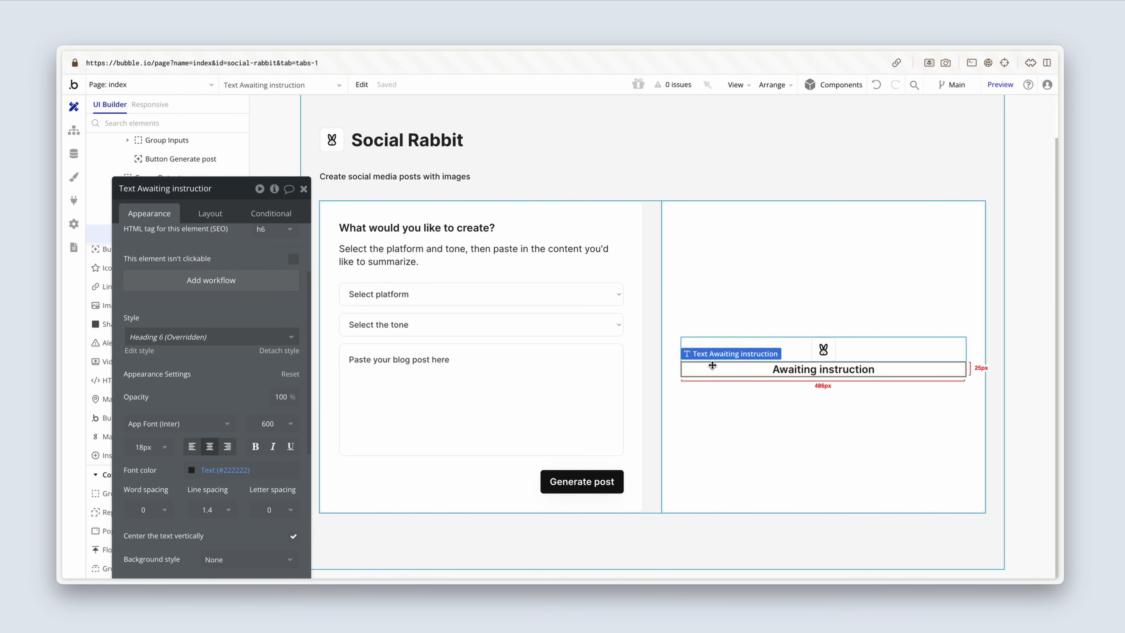
Step: Duplicate the "Awaiting instruction" heading, apply the Body style to the copy and centre-align its text
{"action": "key", "text": "super+d"}
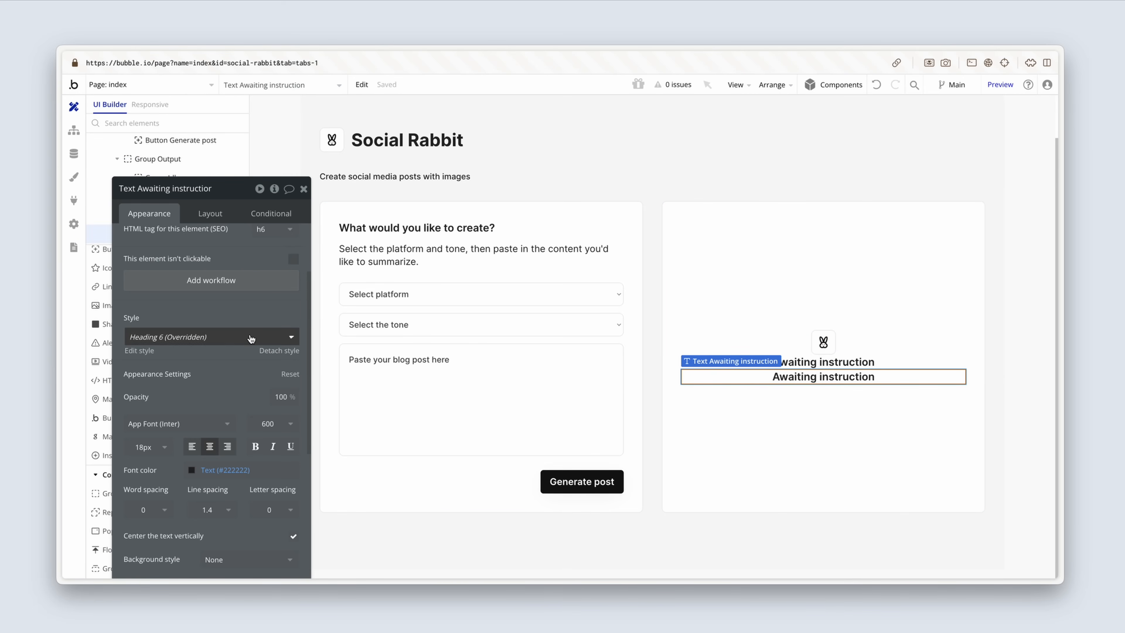
{"action": "left_click", "coordinate": [251, 338]}
{"action": "left_click", "coordinate": [248, 372]}
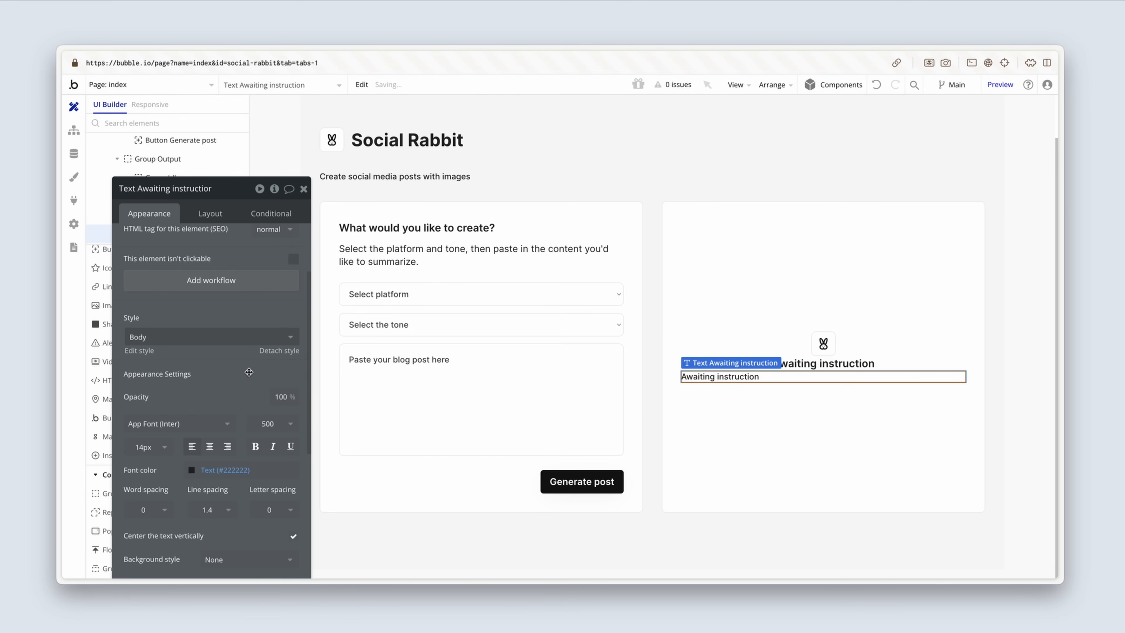
{"action": "left_click", "coordinate": [211, 447]}
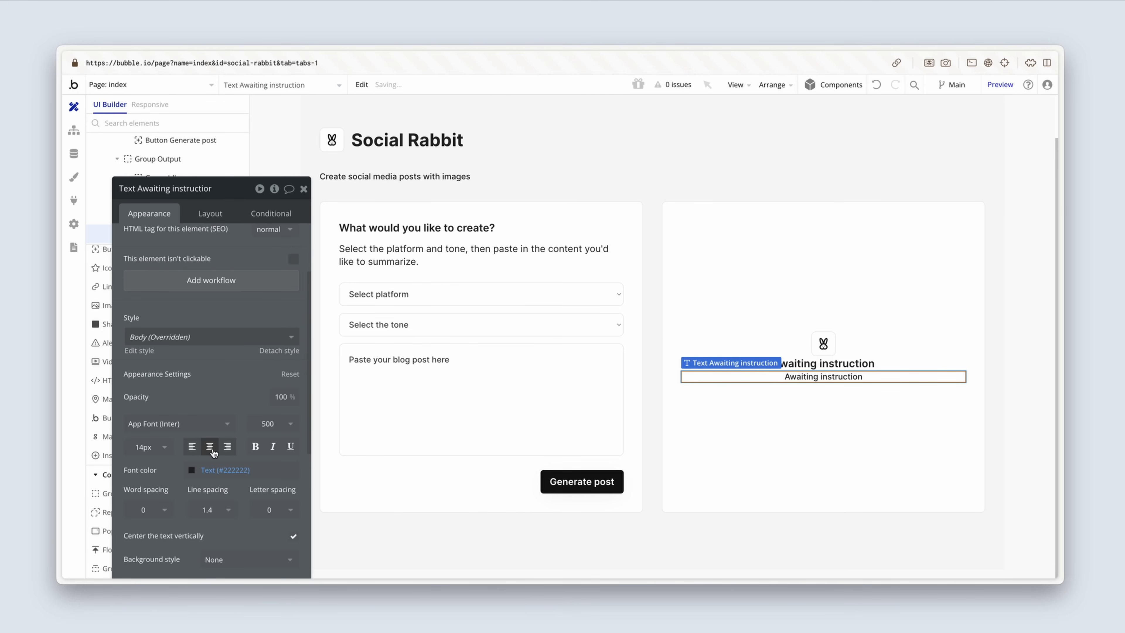
Step: Change the duplicated text's content to "We are ready to produce your post"
{"action": "scroll", "coordinate": [215, 242], "scroll_direction": "up", "scroll_amount": 3}
{"action": "triple_click", "coordinate": [214, 240]}
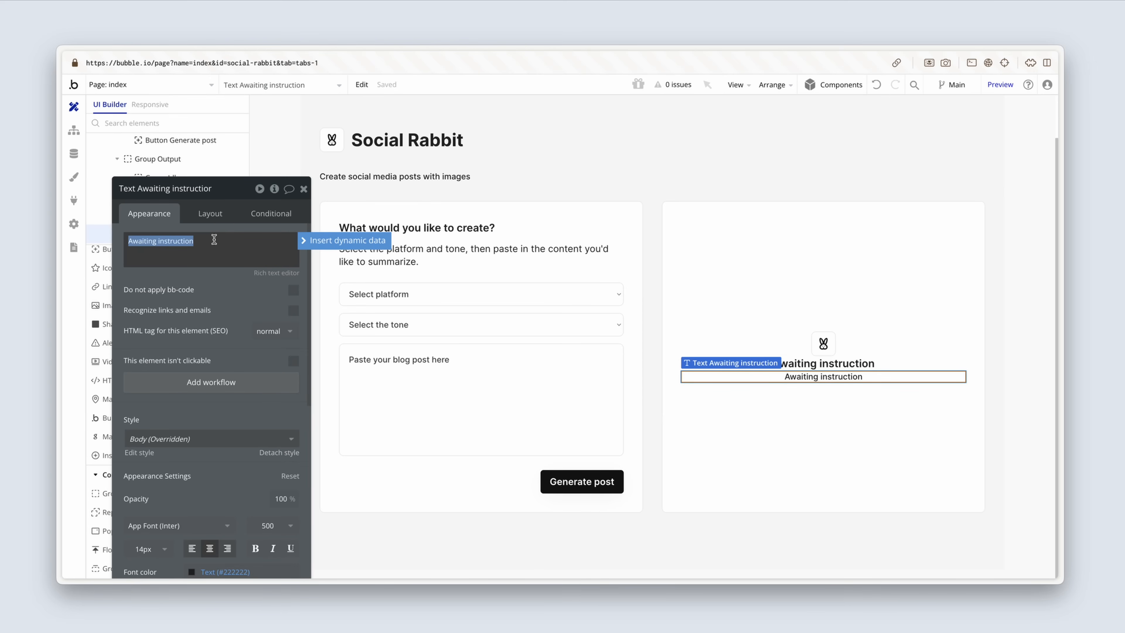
{"action": "type", "text": "We are rea"}
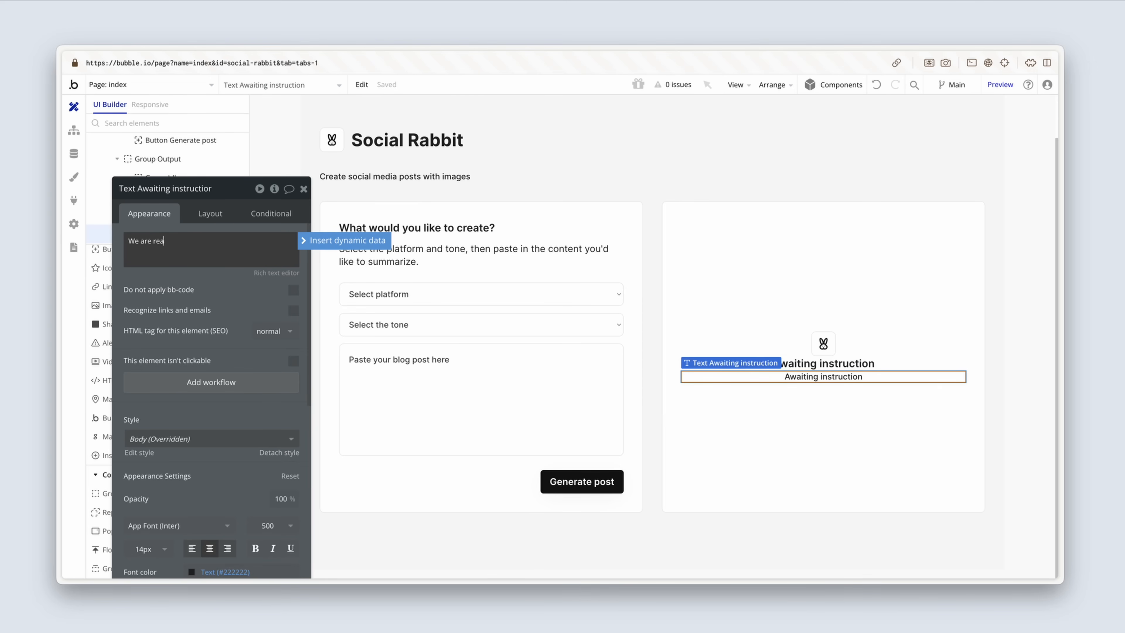
{"action": "type", "text": "dy to produce your post"}
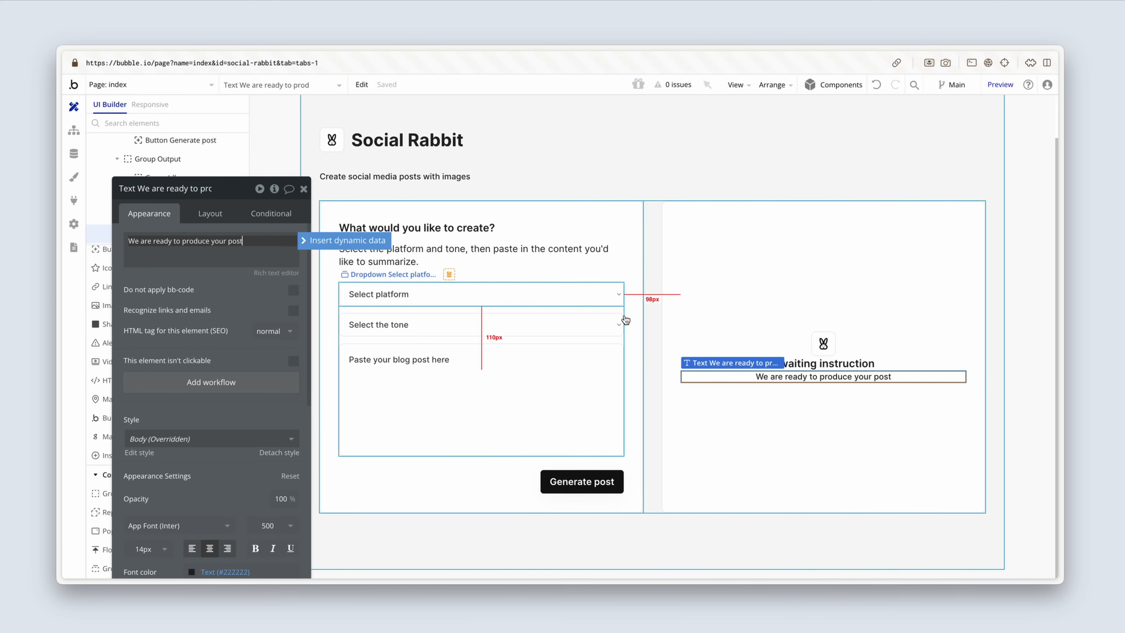
Step: Apply gap spacing between the elements of Group Idle with a row gap of 8 px
{"action": "left_click", "coordinate": [696, 348]}
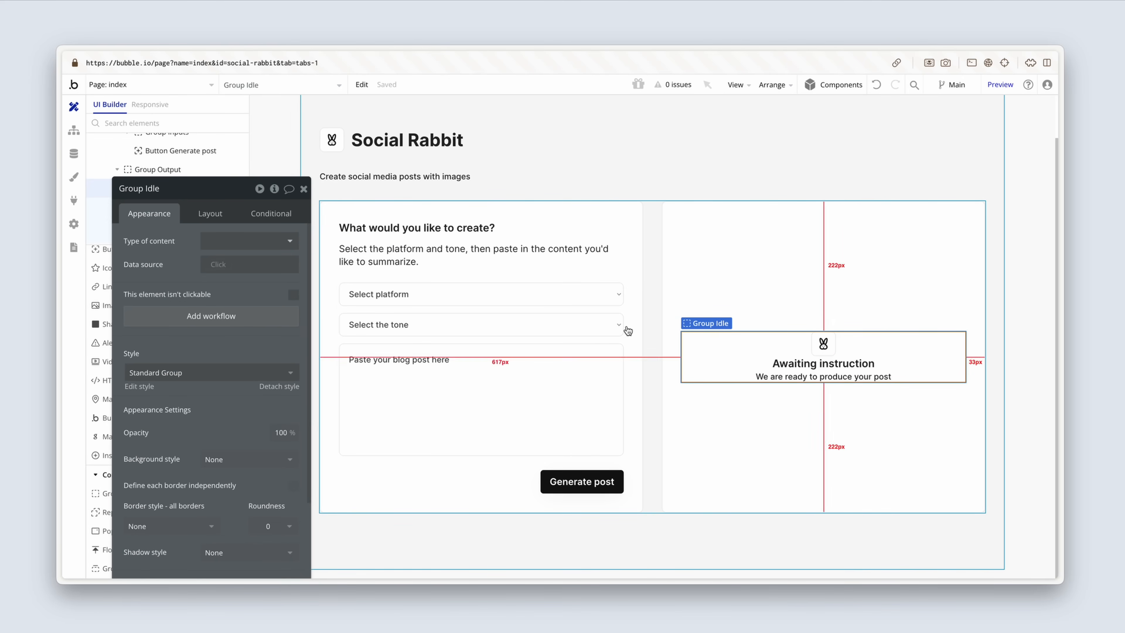
{"action": "left_click", "coordinate": [217, 213]}
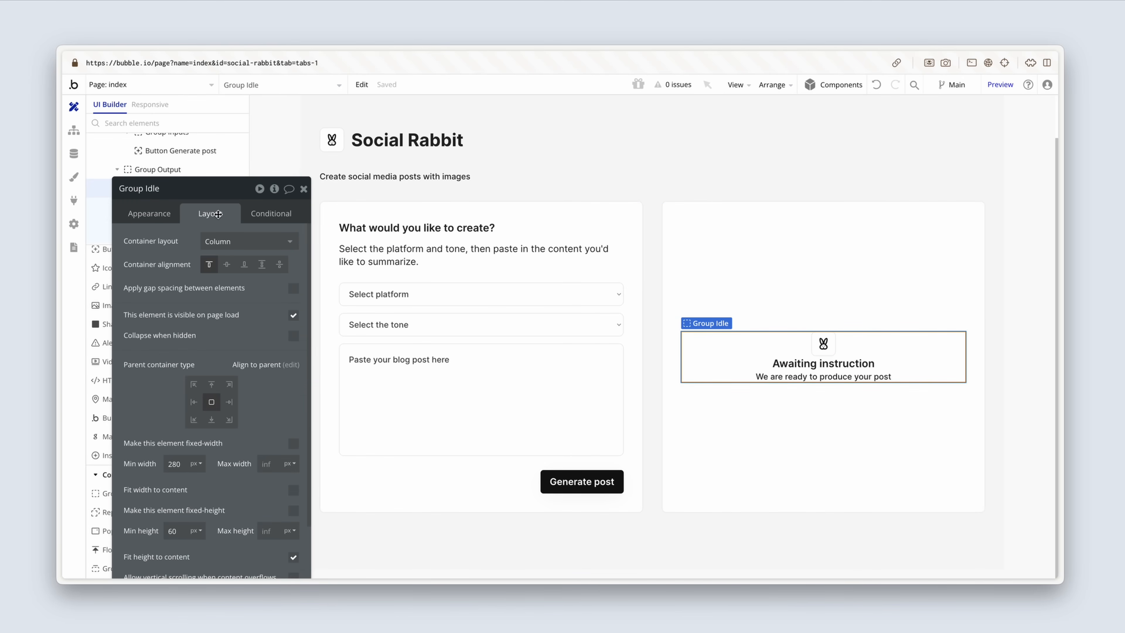
{"action": "left_click", "coordinate": [293, 290]}
{"action": "double_click", "coordinate": [290, 308]}
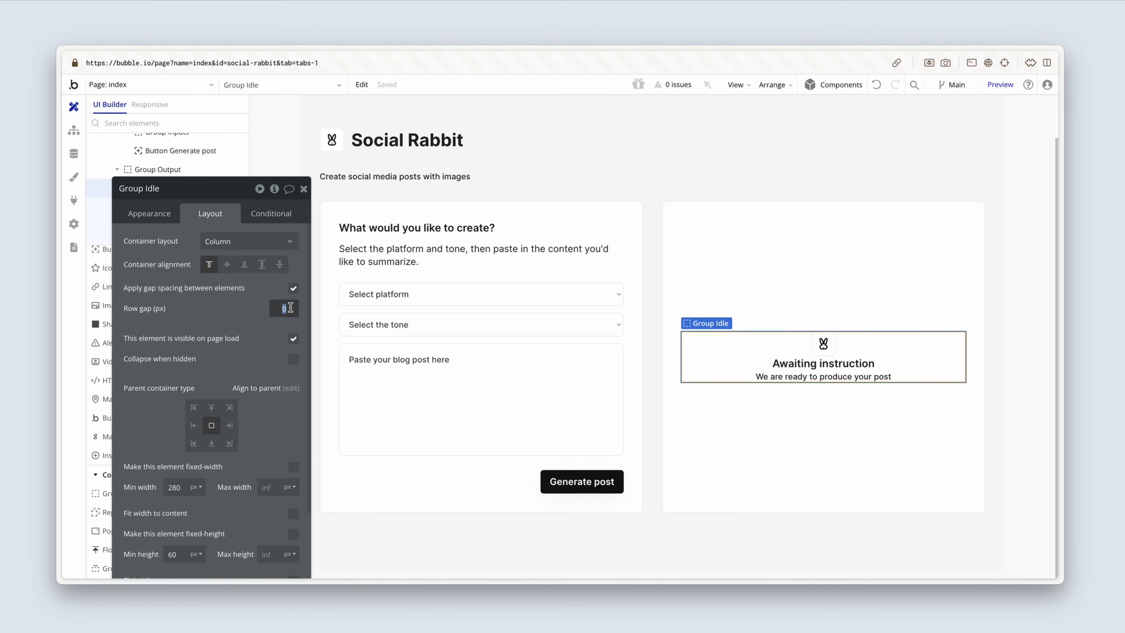
{"action": "type", "text": "8"}
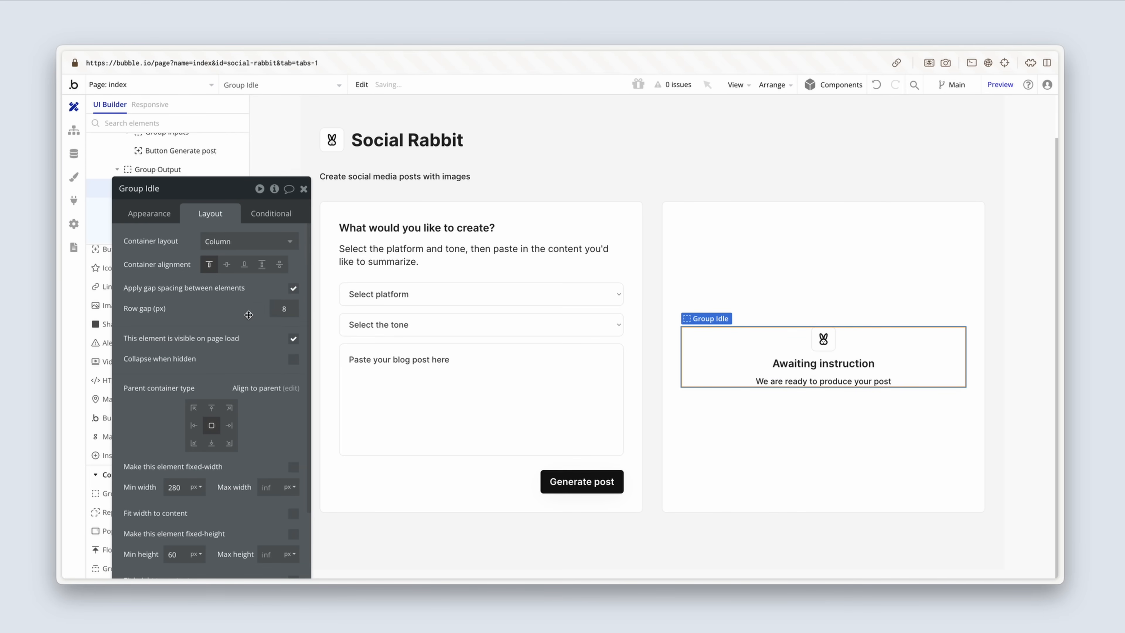
Step: Make Group Idle not visible on page load and set it to collapse when hidden
{"action": "left_click_drag", "start_coordinate": [249, 314], "coordinate": [582, 337]}
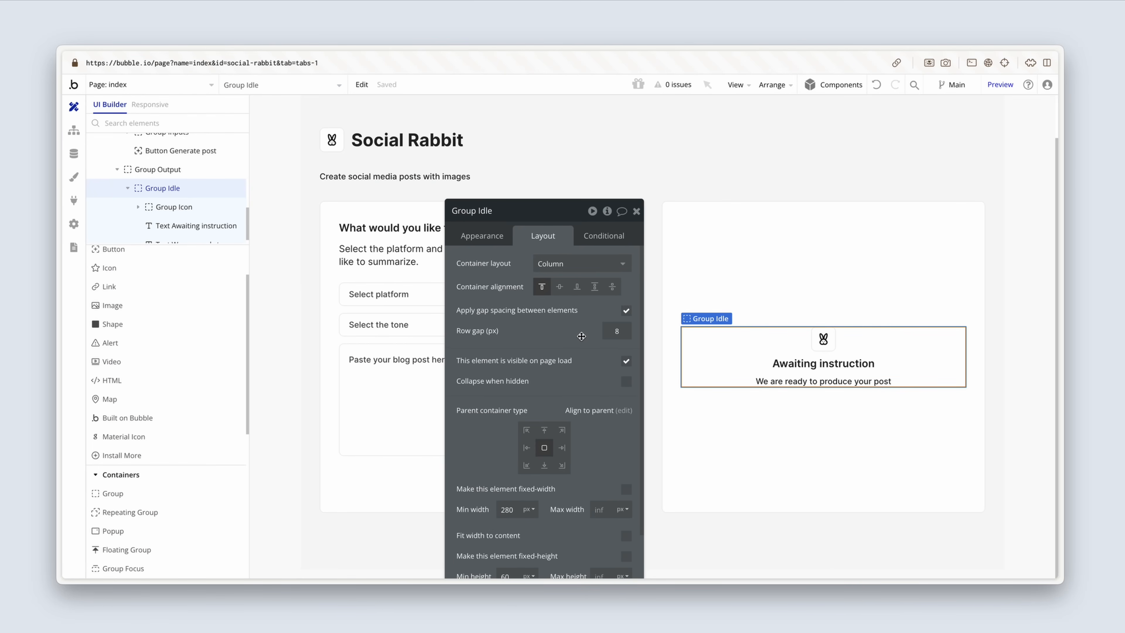
{"action": "left_click", "coordinate": [626, 362]}
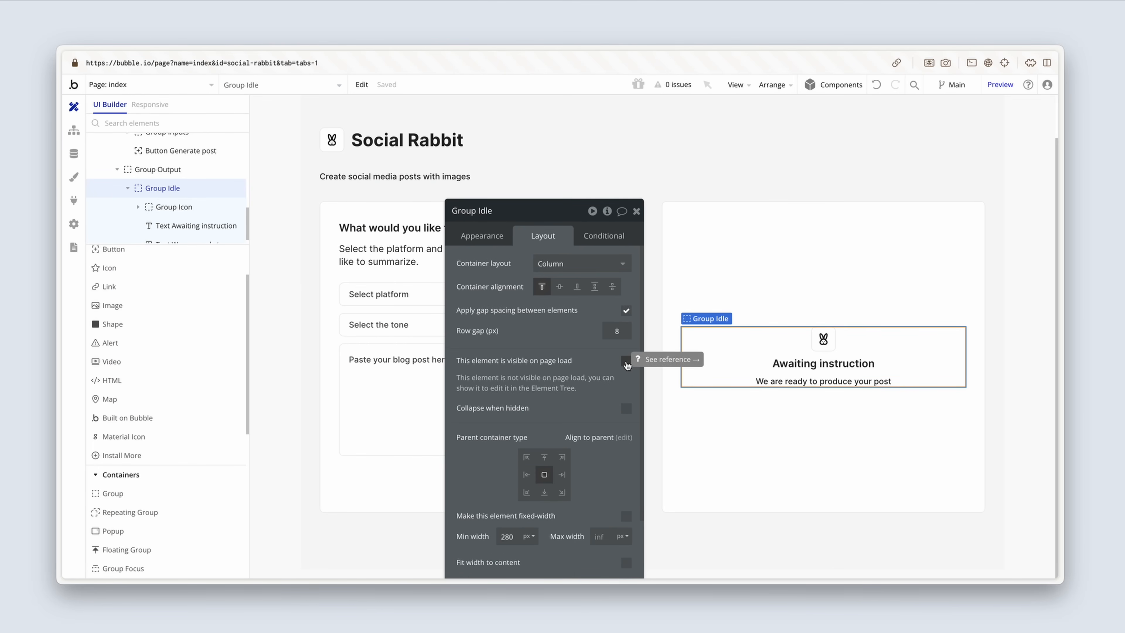
{"action": "left_click", "coordinate": [626, 409]}
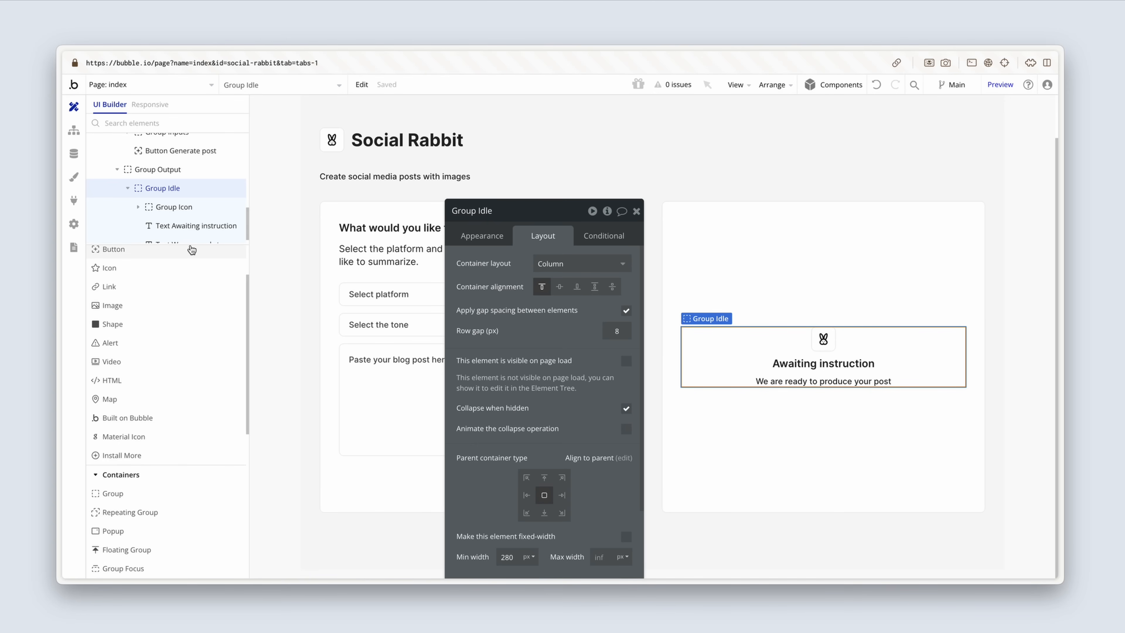
Step: Enlarge the element tree, collapse Group Idle's entry and hide the group in the editor
{"action": "left_click_drag", "start_coordinate": [191, 244], "coordinate": [191, 332]}
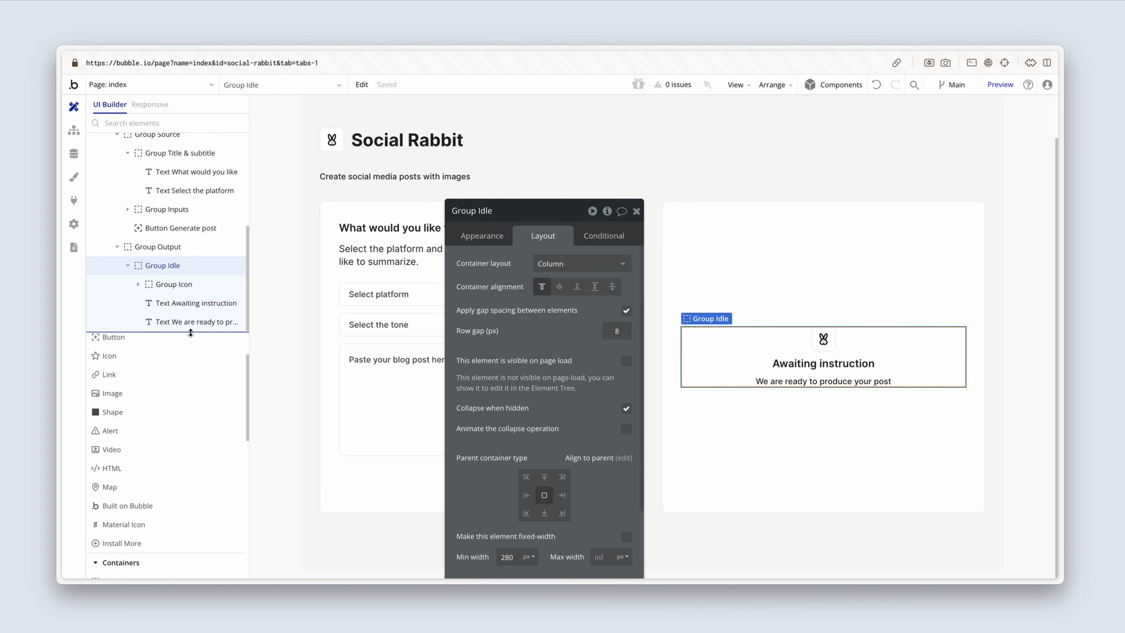
{"action": "left_click", "coordinate": [127, 265]}
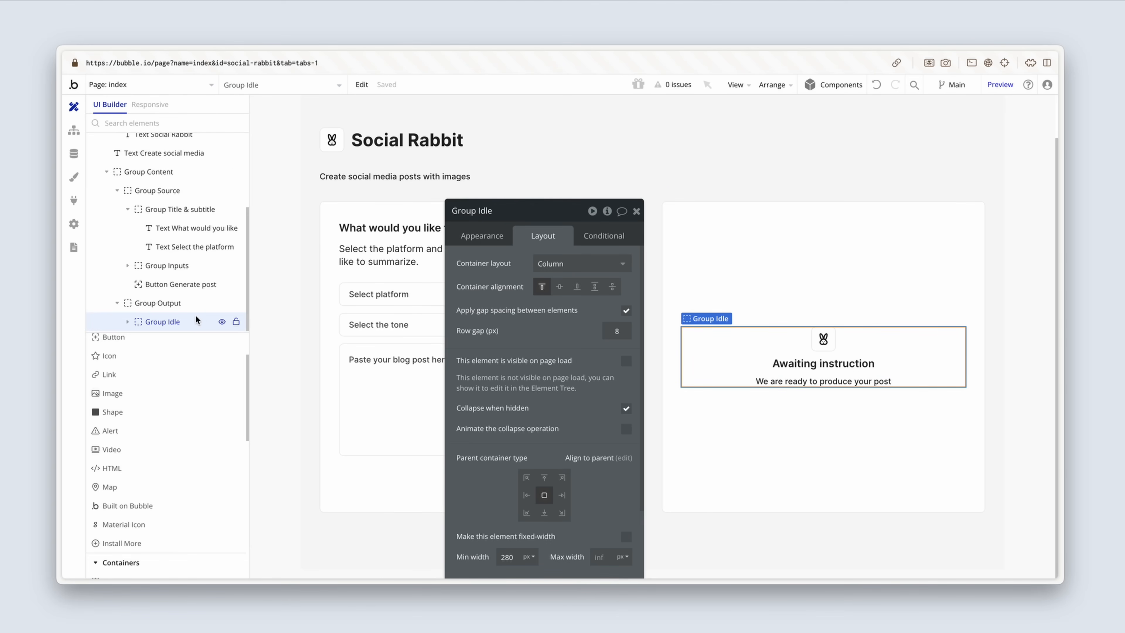
{"action": "left_click", "coordinate": [223, 327]}
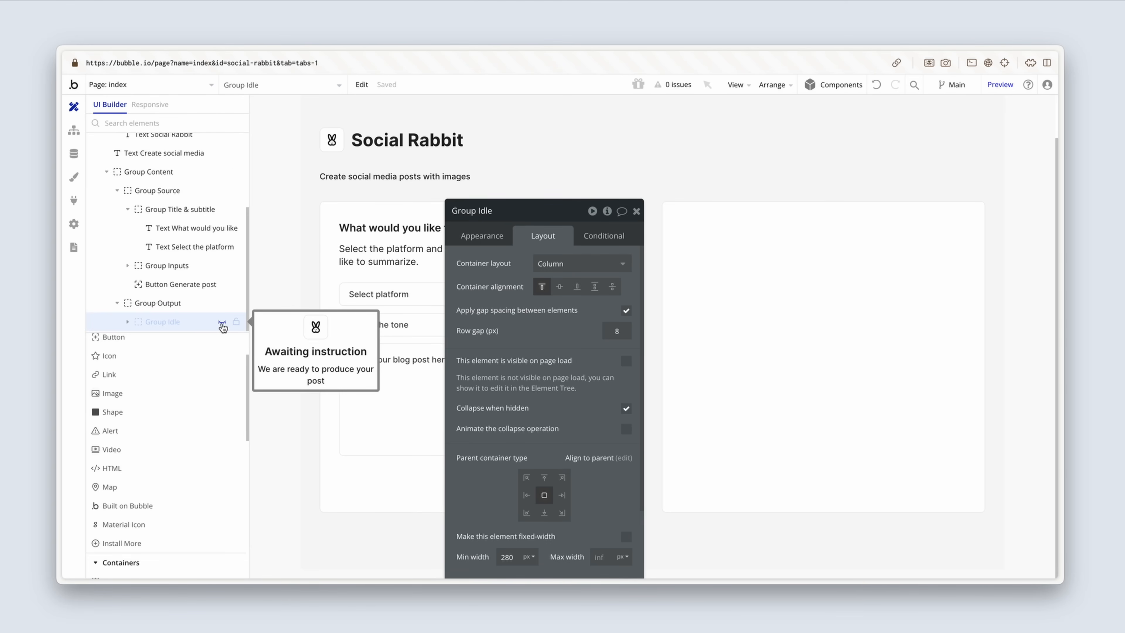
Step: Add a group named "Group Pending" at the centre of Group Output, not visible on page load and collapsing when hidden
{"action": "scroll", "coordinate": [160, 432], "scroll_direction": "down", "scroll_amount": 3}
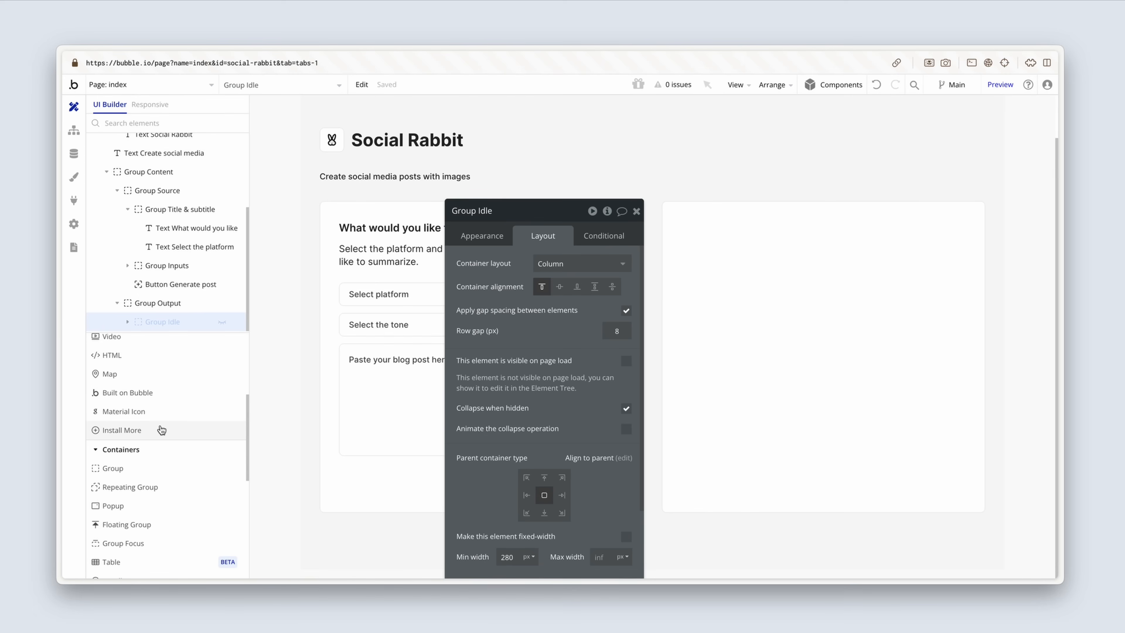
{"action": "left_click", "coordinate": [147, 468]}
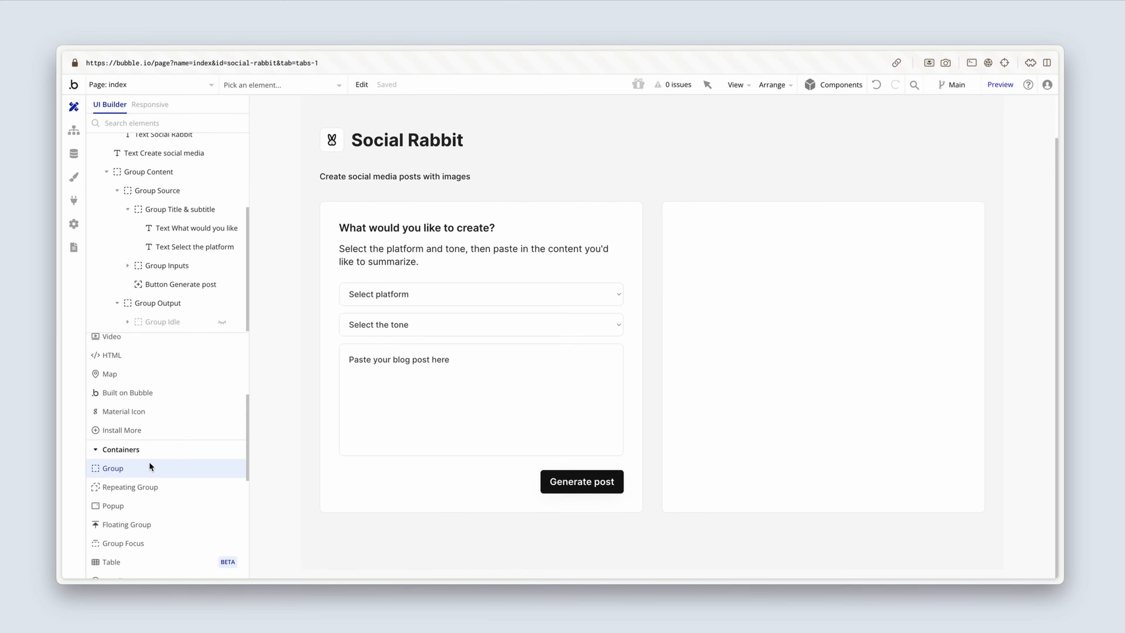
{"action": "left_click", "coordinate": [785, 346]}
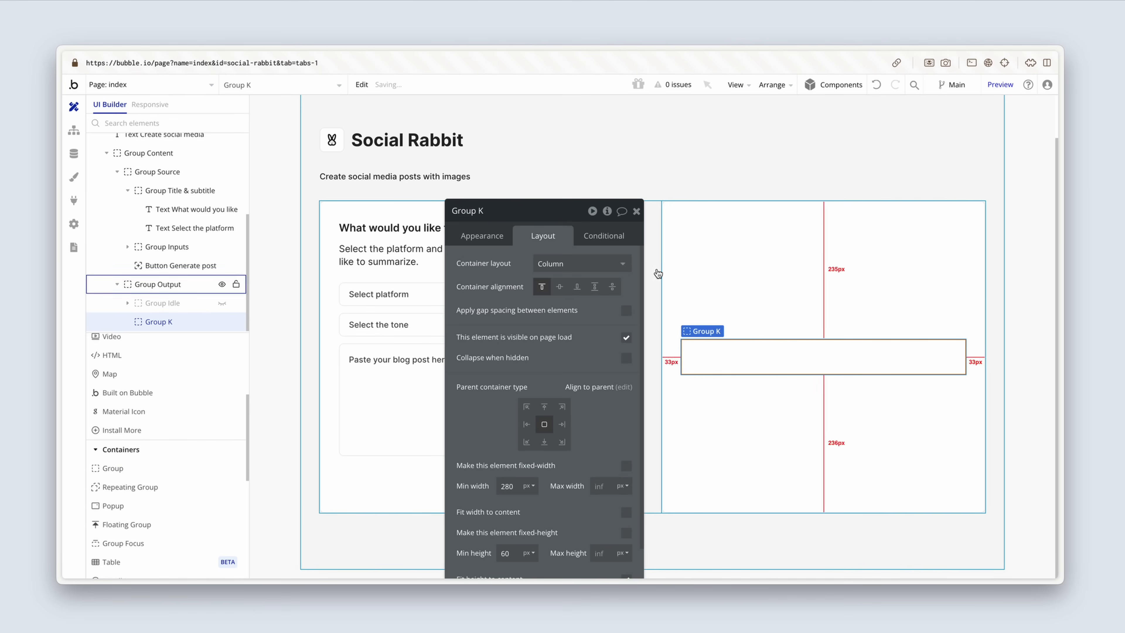
{"action": "left_click", "coordinate": [524, 214]}
{"action": "key", "text": "BackSpace"}
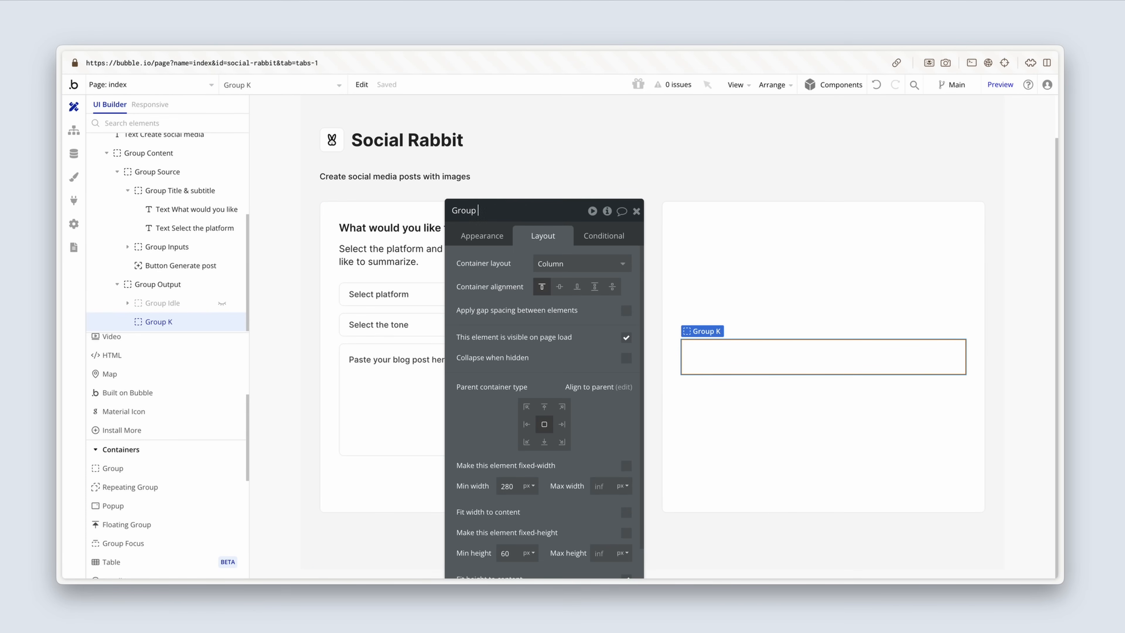
{"action": "type", "text": "Pending"}
{"action": "left_click", "coordinate": [514, 272]}
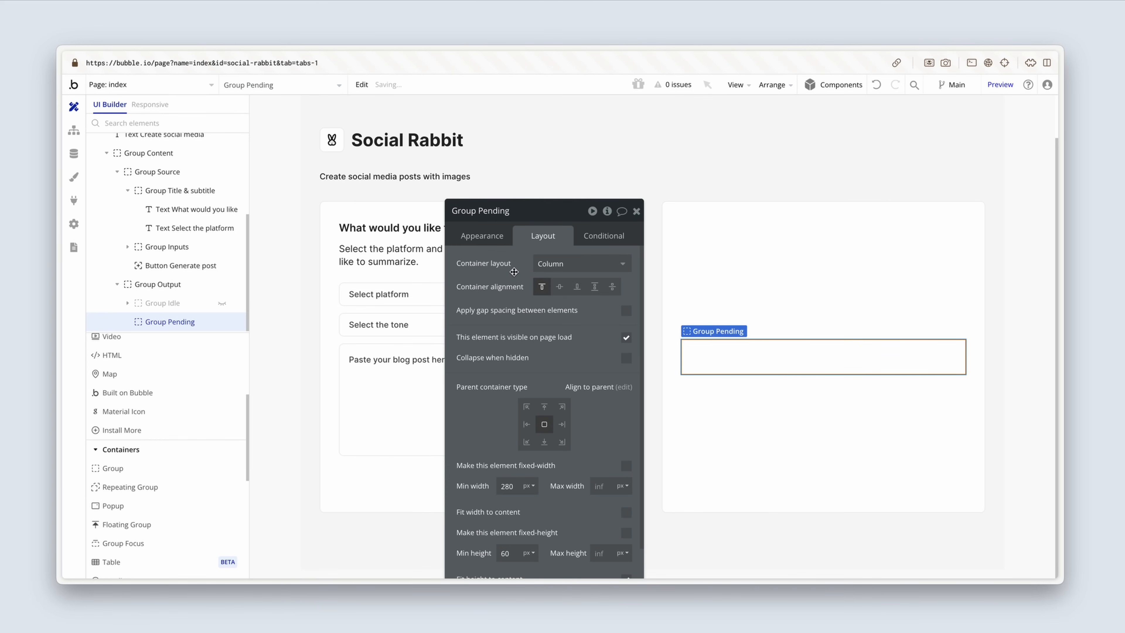
{"action": "left_click", "coordinate": [626, 338]}
{"action": "left_click", "coordinate": [626, 385]}
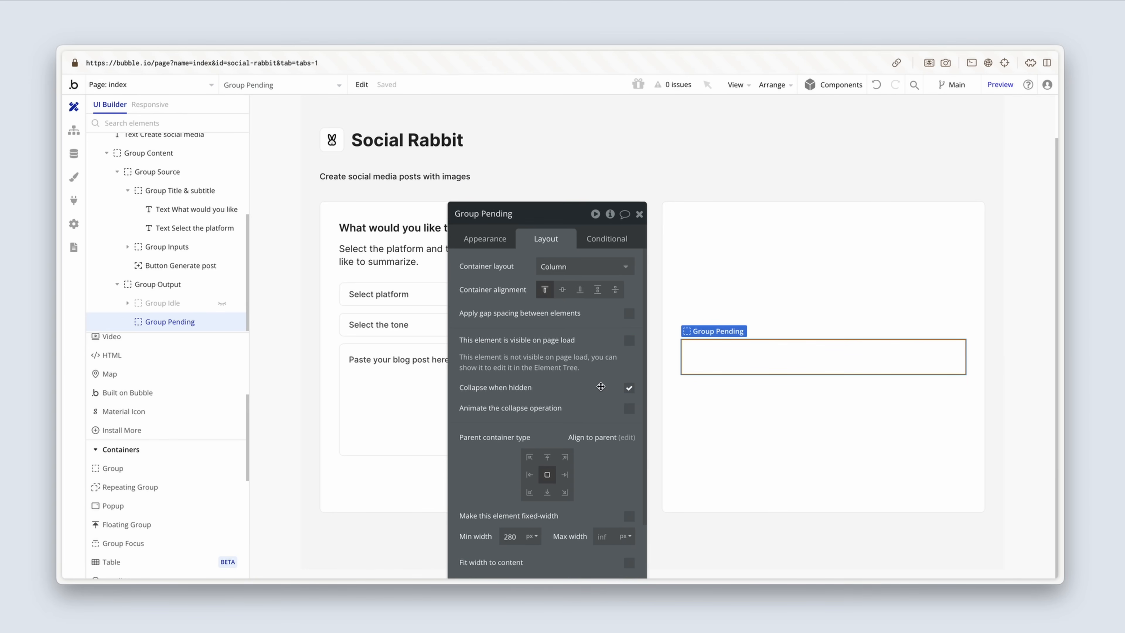
Step: Add an image element inside Group Pending
{"action": "scroll", "coordinate": [152, 414], "scroll_direction": "up", "scroll_amount": 5}
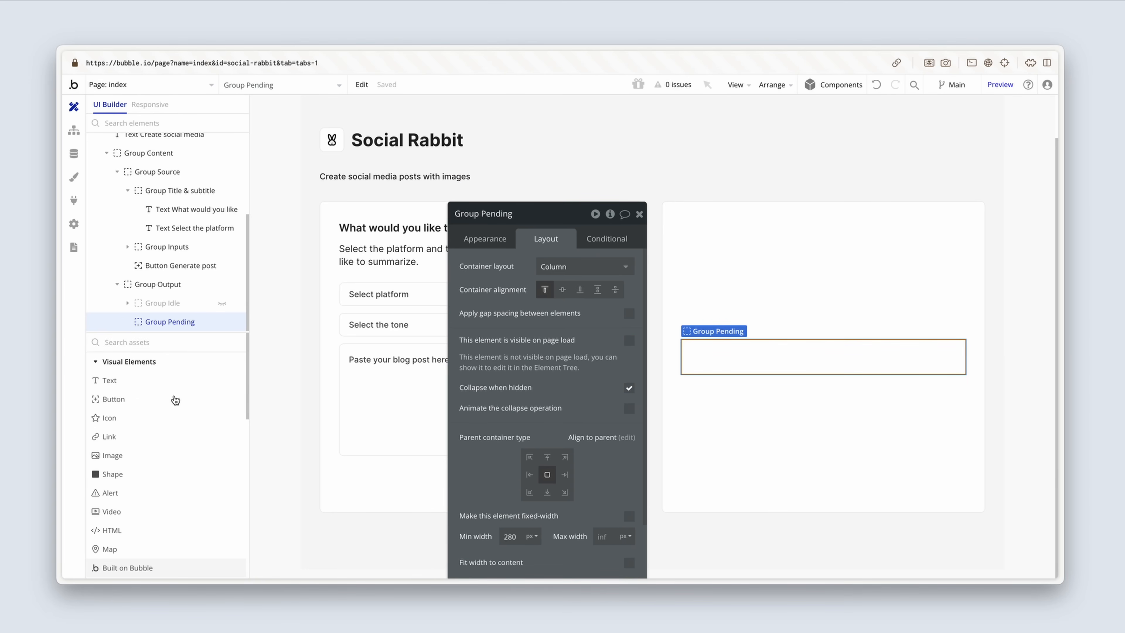
{"action": "left_click", "coordinate": [149, 457]}
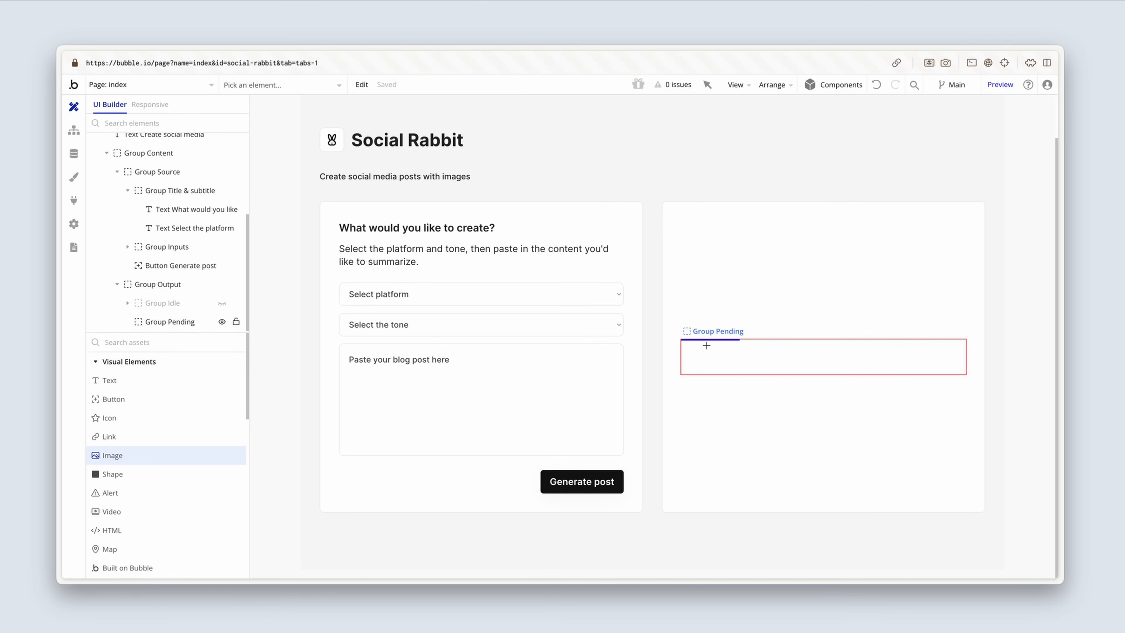
{"action": "left_click", "coordinate": [719, 346]}
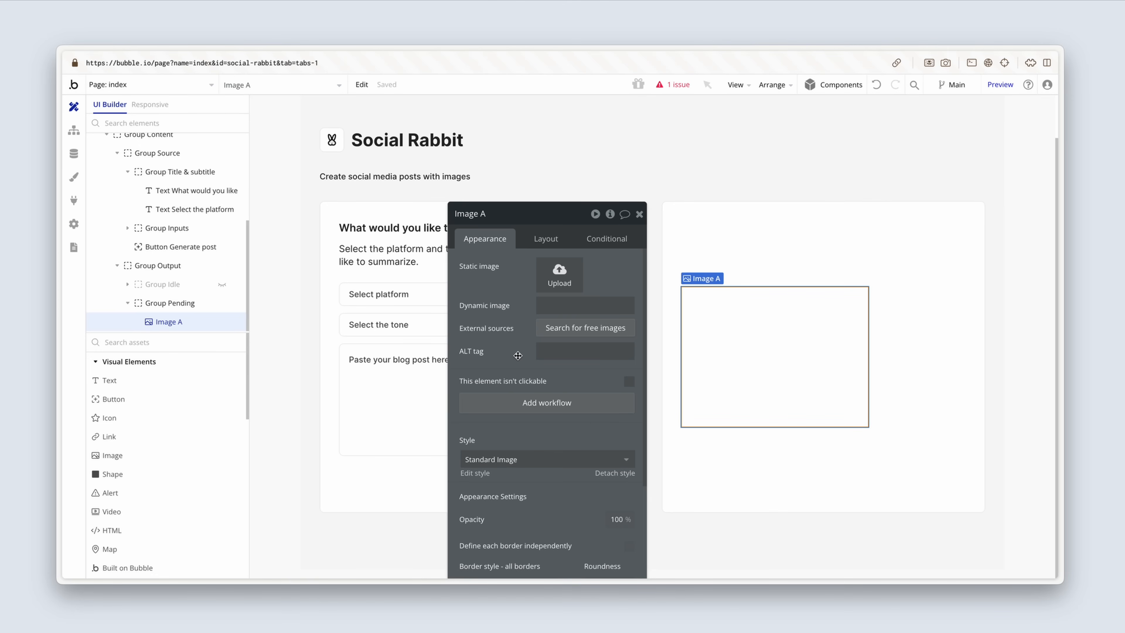
Step: Upload Loading.svg as the static image, then make it 56 px wide with a fixed aspect ratio and centre it horizontally
{"action": "left_click", "coordinate": [557, 280]}
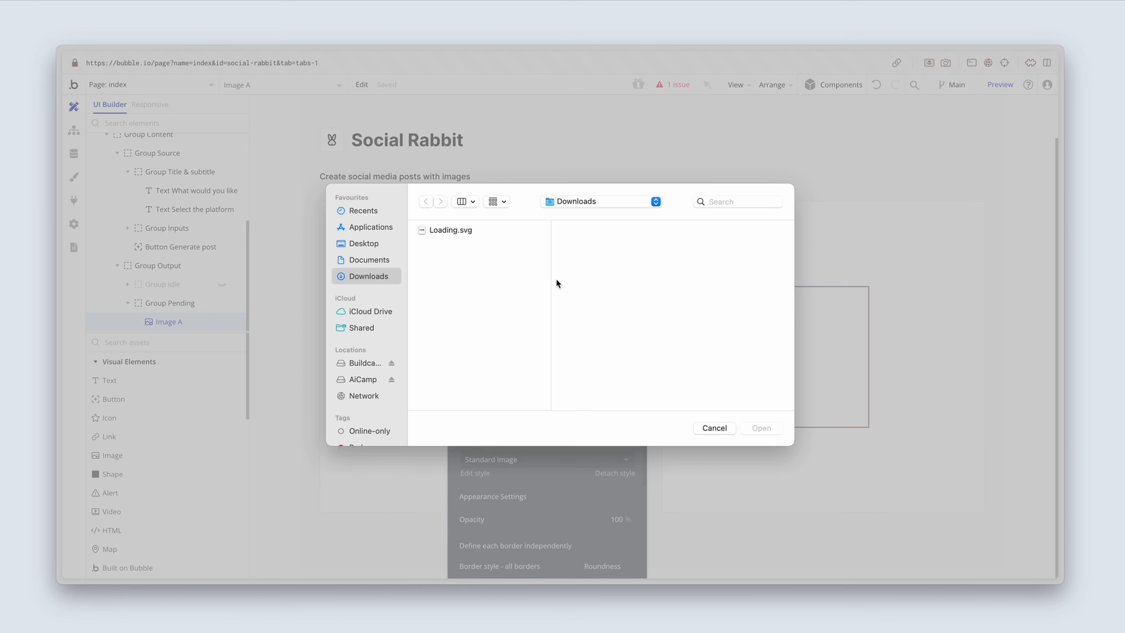
{"action": "double_click", "coordinate": [484, 231]}
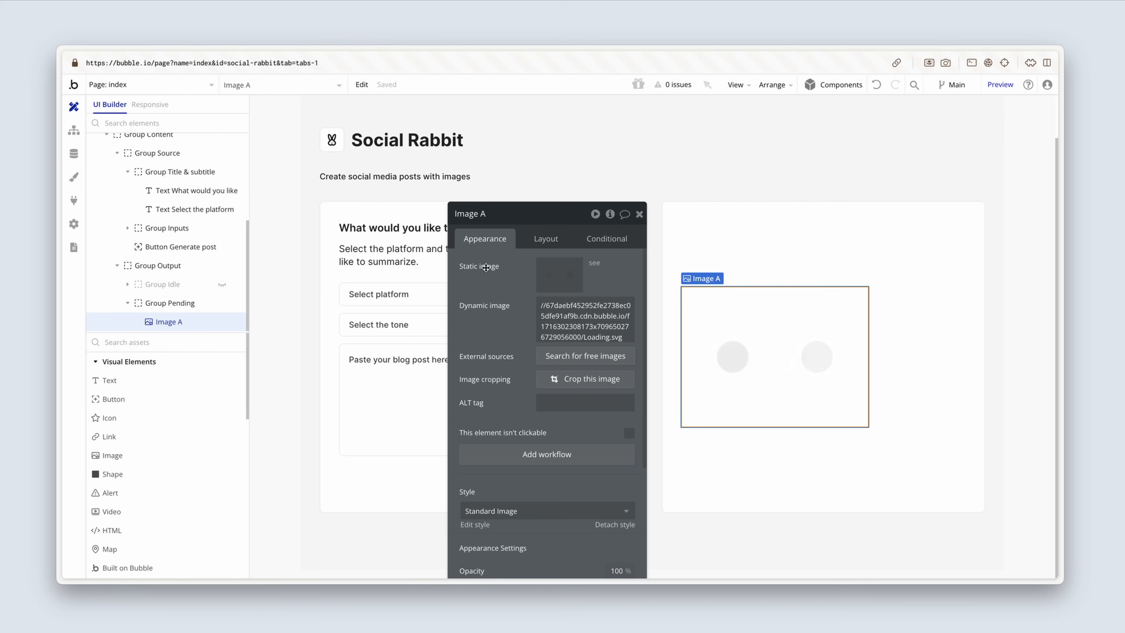
{"action": "left_click", "coordinate": [545, 240]}
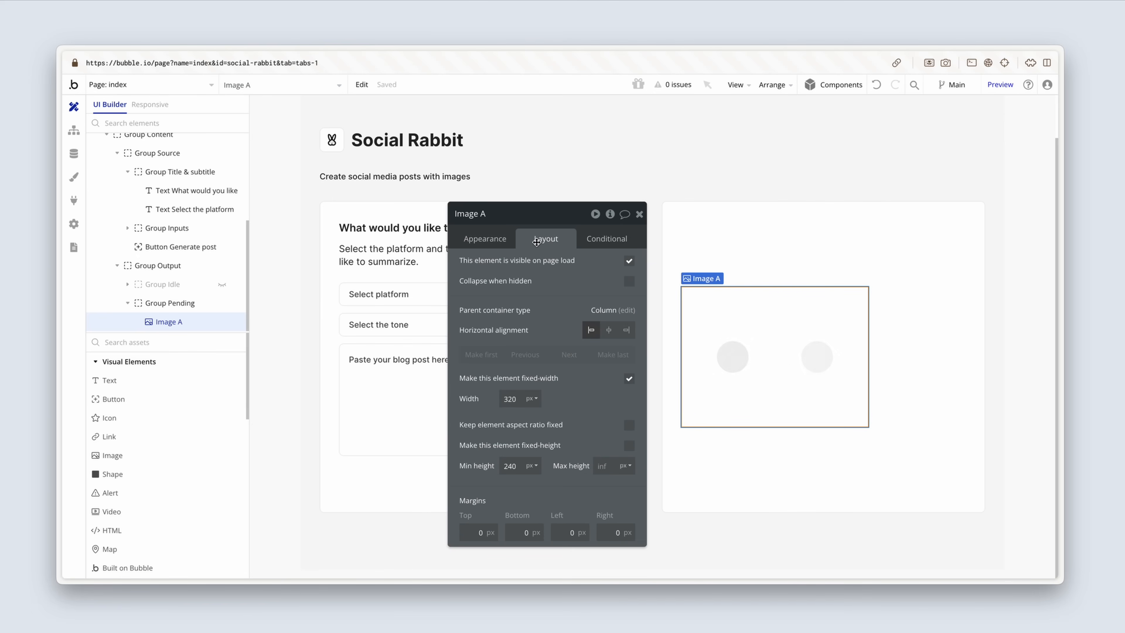
{"action": "left_click_drag", "start_coordinate": [523, 398], "coordinate": [497, 399]}
{"action": "type", "text": "56"}
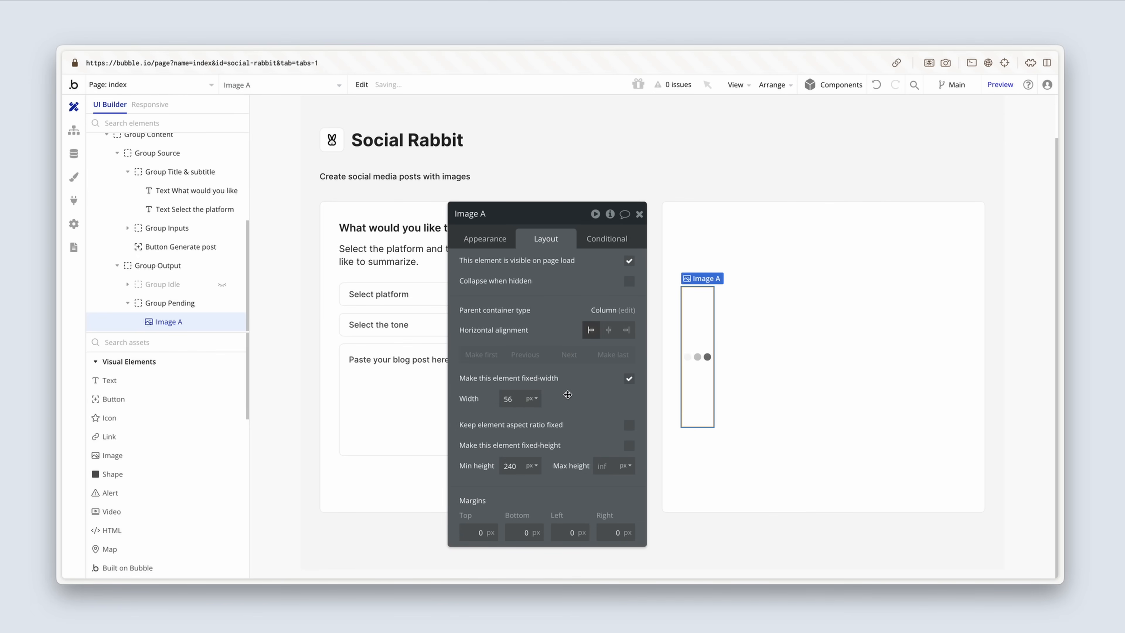
{"action": "left_click", "coordinate": [630, 425]}
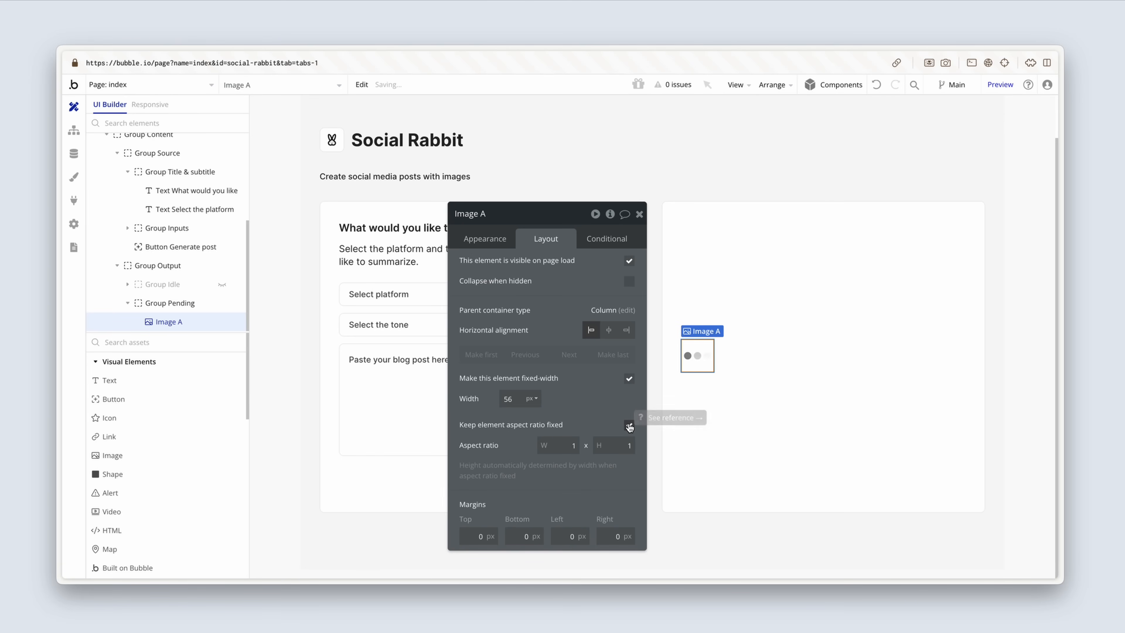
{"action": "left_click", "coordinate": [609, 334]}
Step: Rename the image element inside Group Pending as "Image Loading"
{"action": "left_click", "coordinate": [501, 214]}
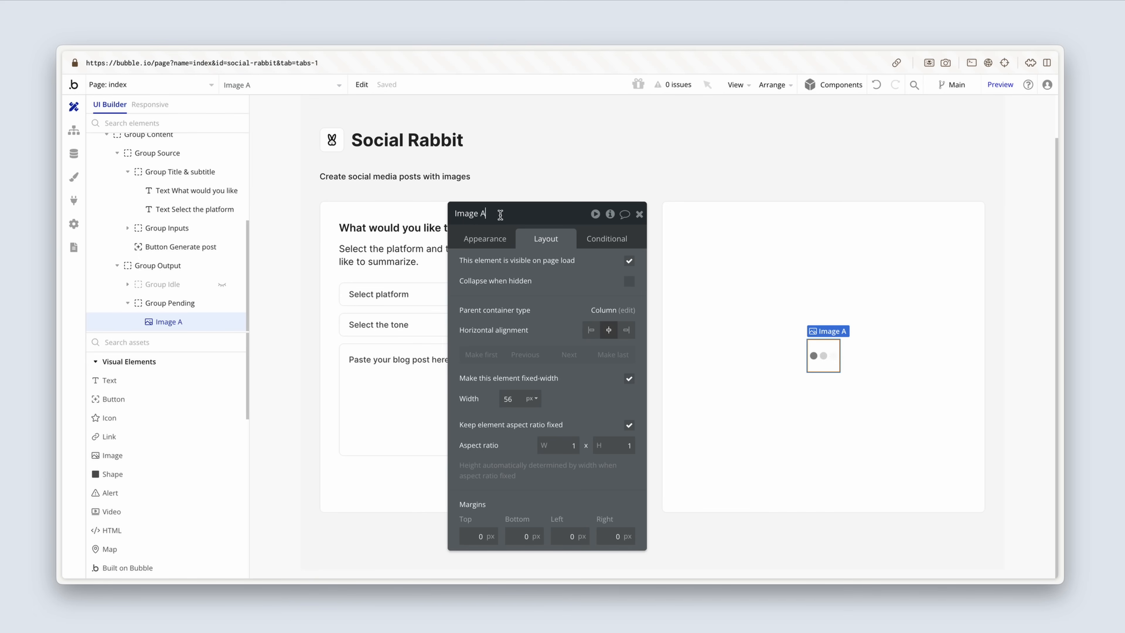
{"action": "key", "text": "BackSpace"}
{"action": "type", "text": "Loading"}
{"action": "left_click", "coordinate": [503, 270]}
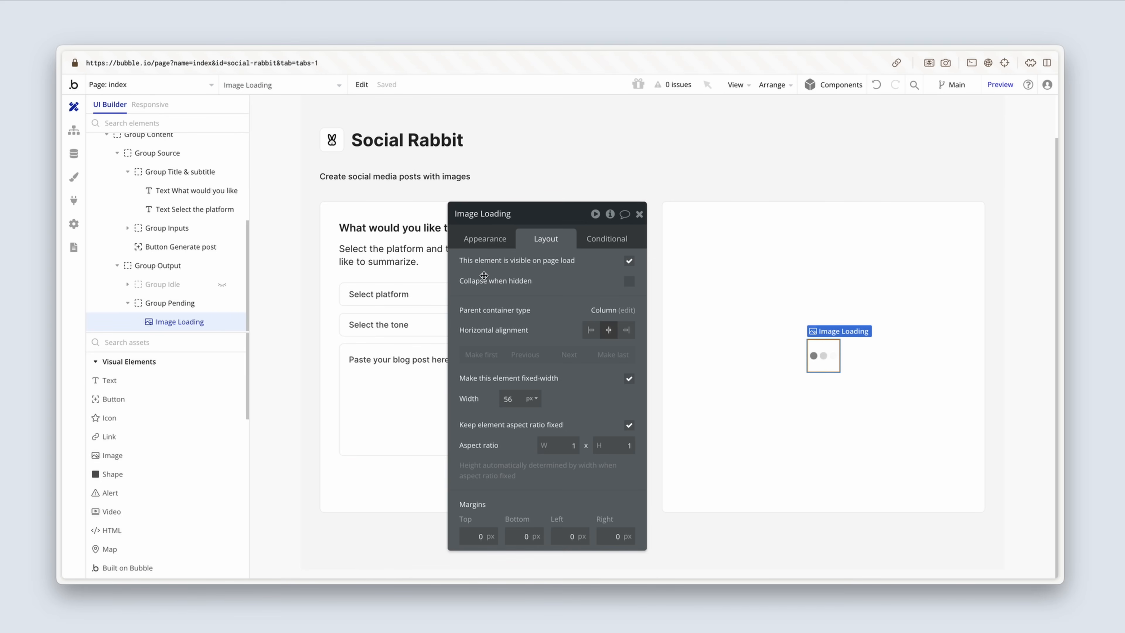
Step: Add a text element below the loading image in Group Pending reading "Generation in progress..."
{"action": "left_click", "coordinate": [169, 383]}
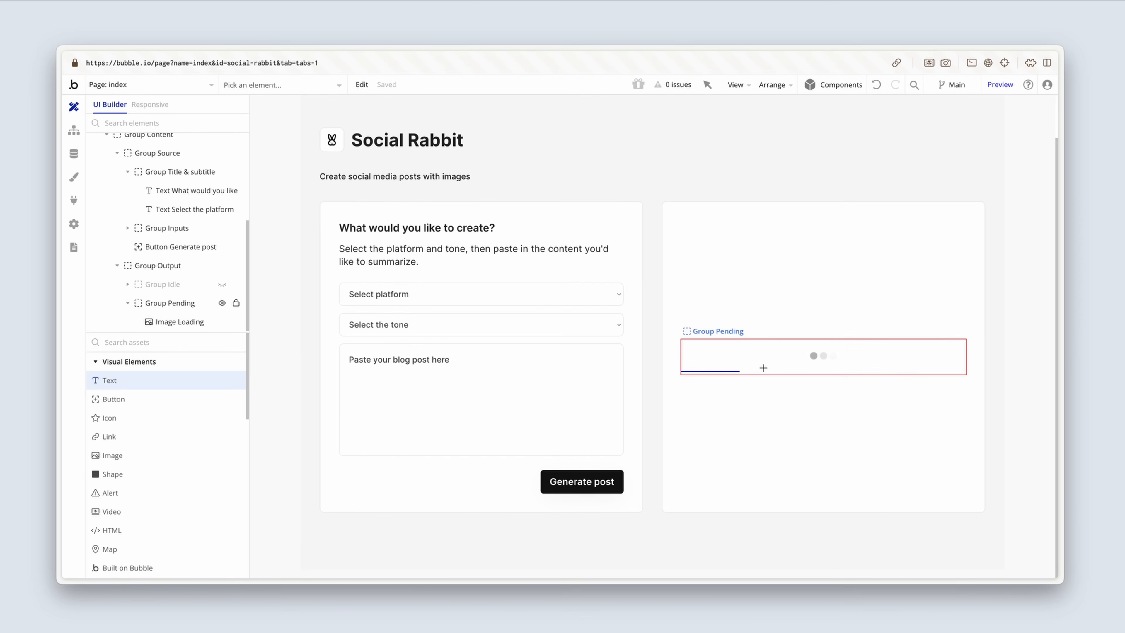
{"action": "left_click", "coordinate": [762, 368]}
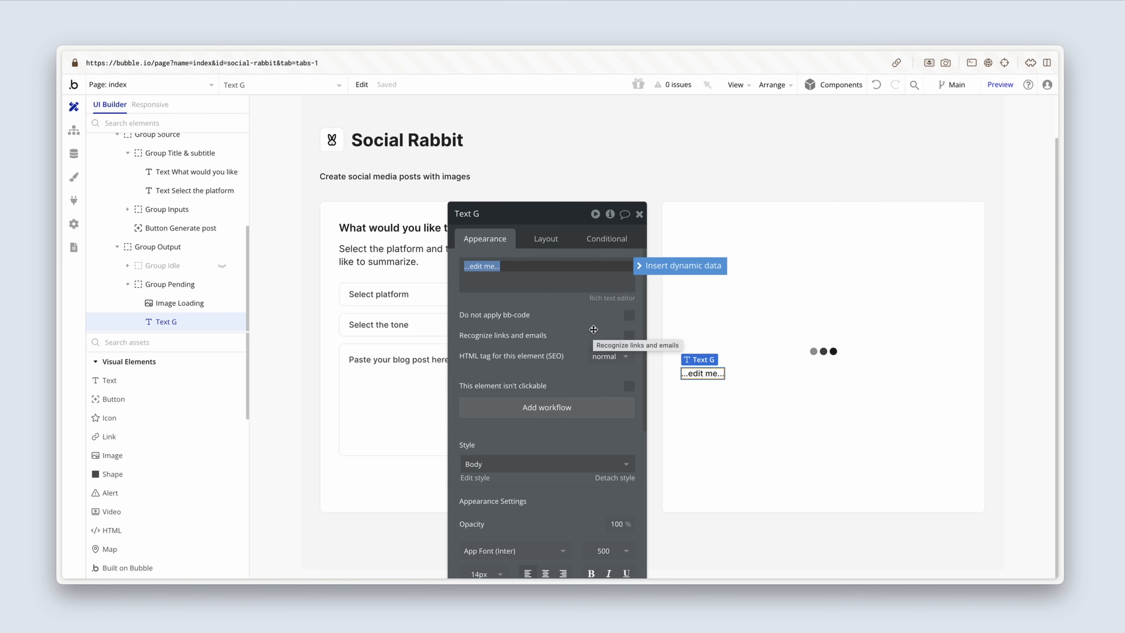
{"action": "type", "text": "Genera"}
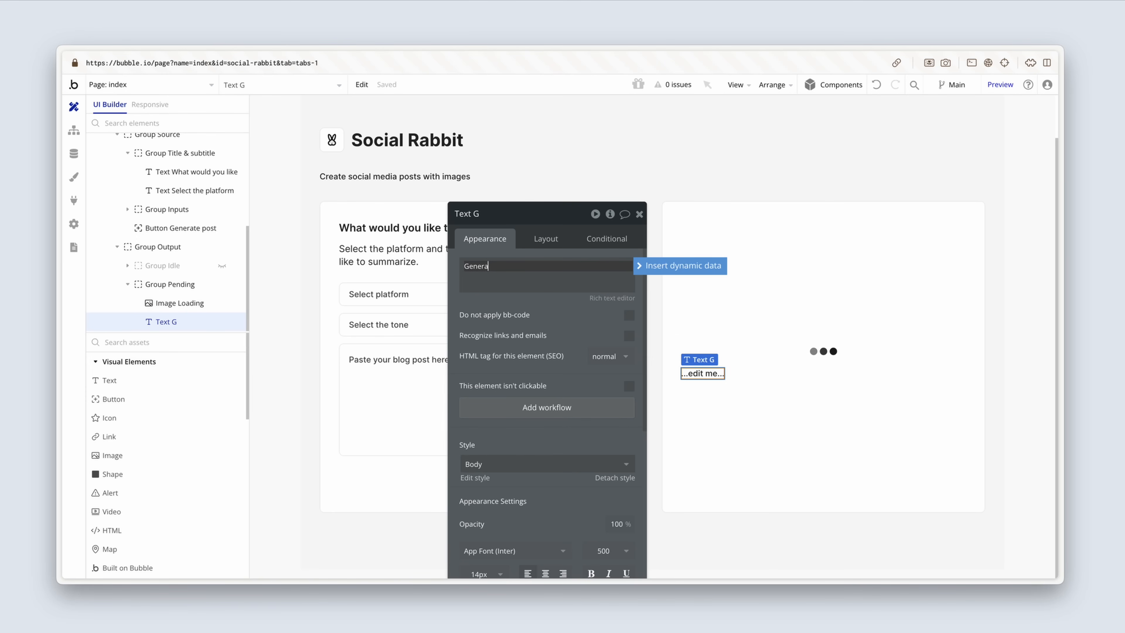
{"action": "type", "text": "tion in progress..."}
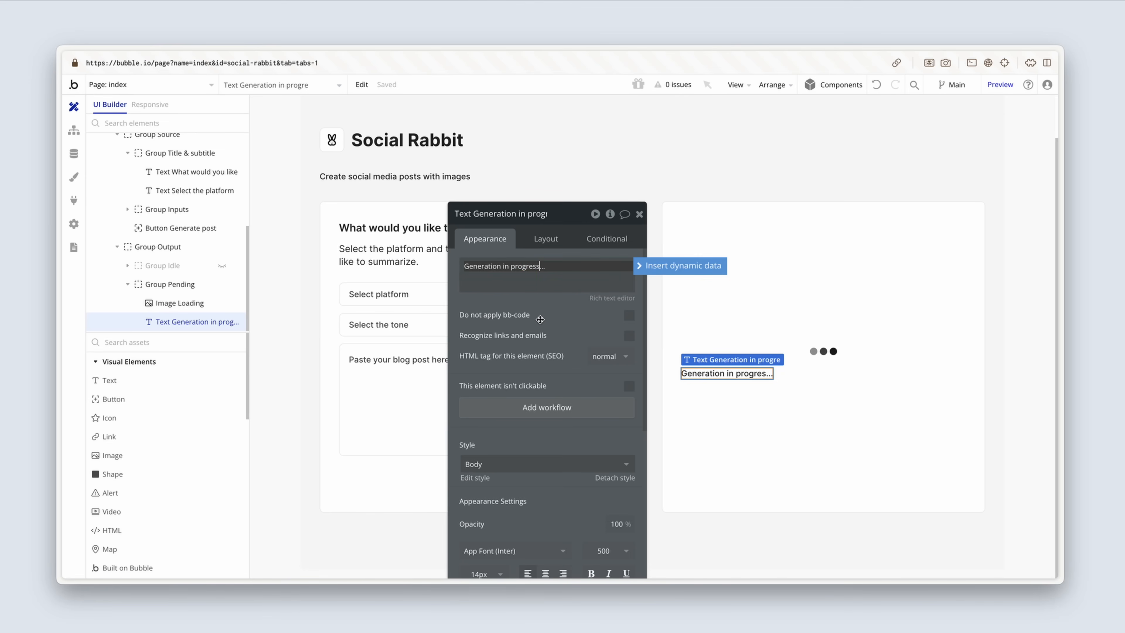
{"action": "type", "text": "s"}
Step: Centre-align the "Generation in progress..." text and stop its width from fitting to content
{"action": "scroll", "coordinate": [540, 319], "scroll_direction": "down", "scroll_amount": 3}
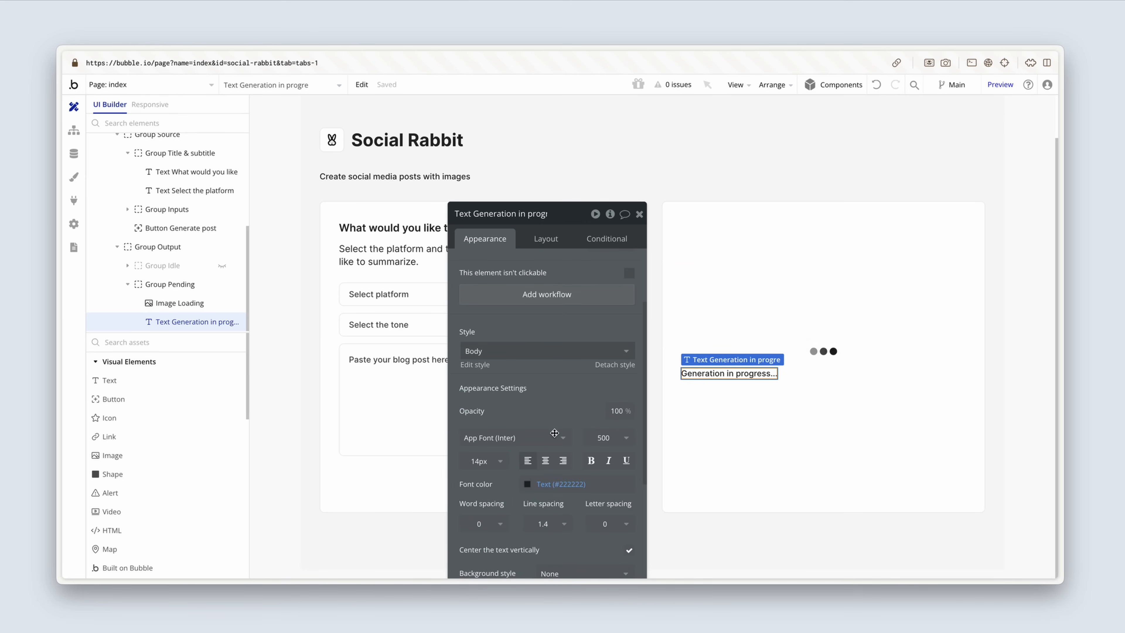
{"action": "left_click", "coordinate": [547, 461]}
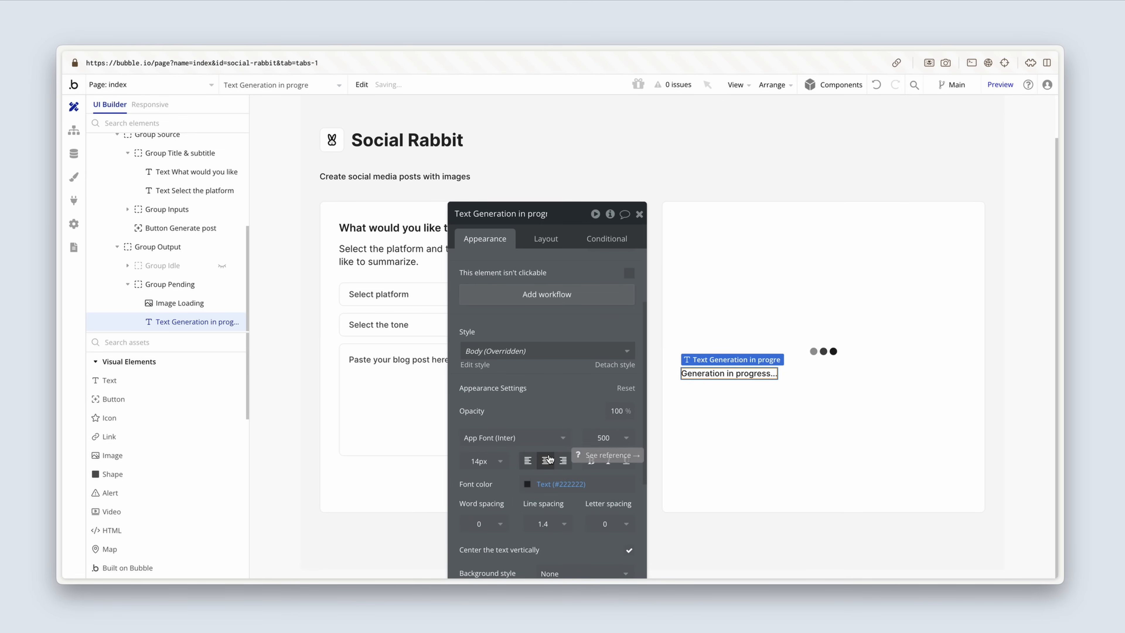
{"action": "left_click", "coordinate": [547, 248]}
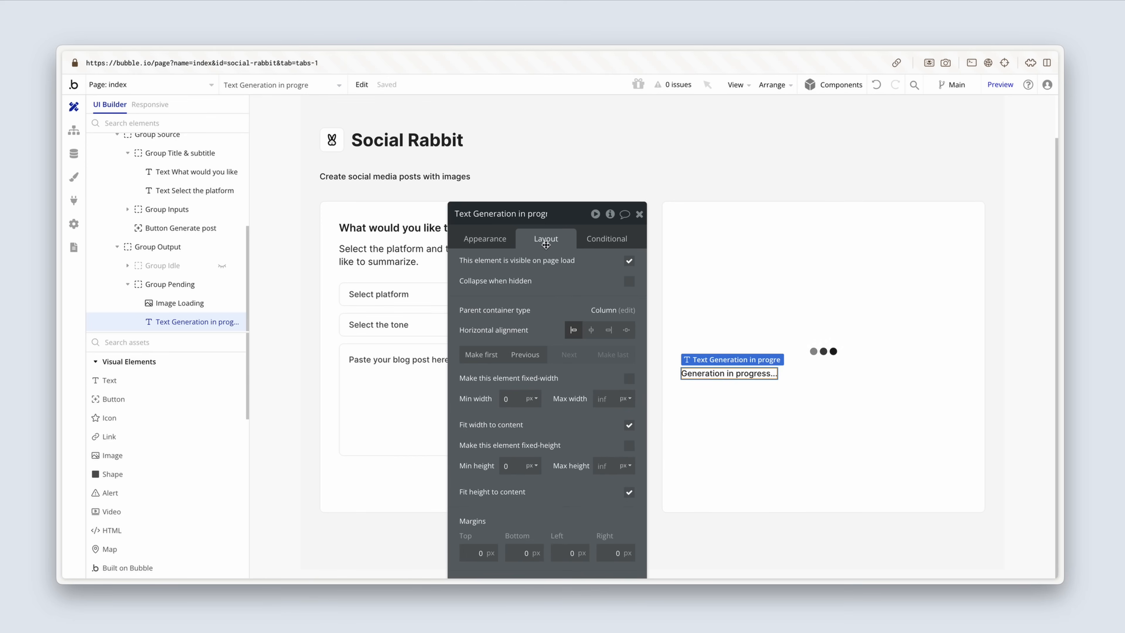
{"action": "left_click", "coordinate": [629, 426]}
{"action": "left_click", "coordinate": [630, 426]}
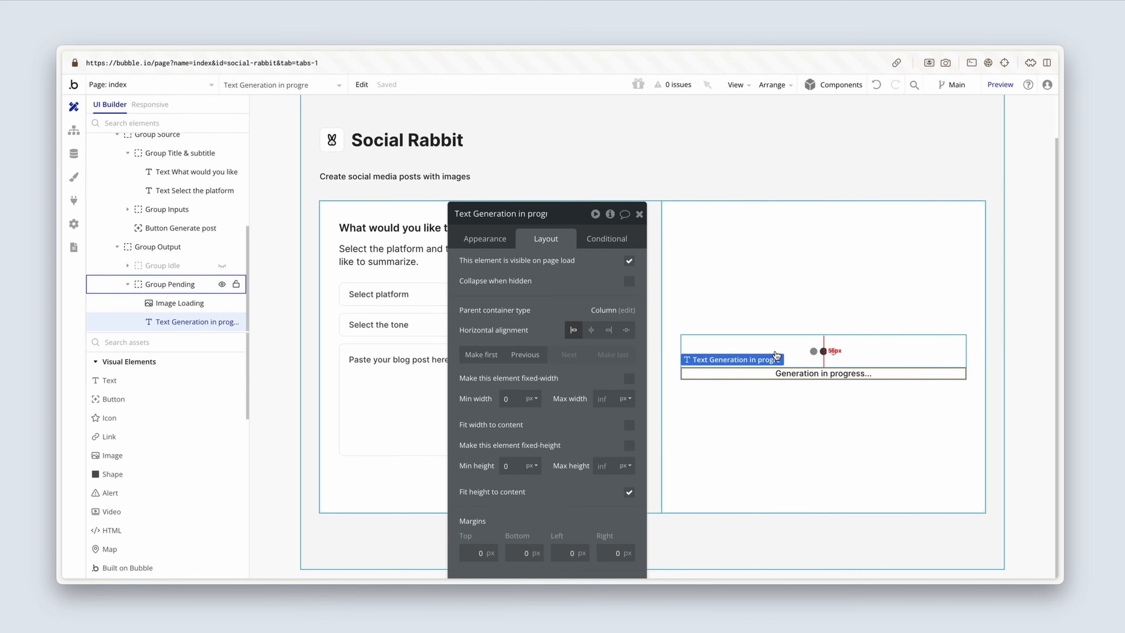
Step: Collapse Group Pending's entry in the element tree and hide the group in the editor
{"action": "left_click", "coordinate": [765, 345]}
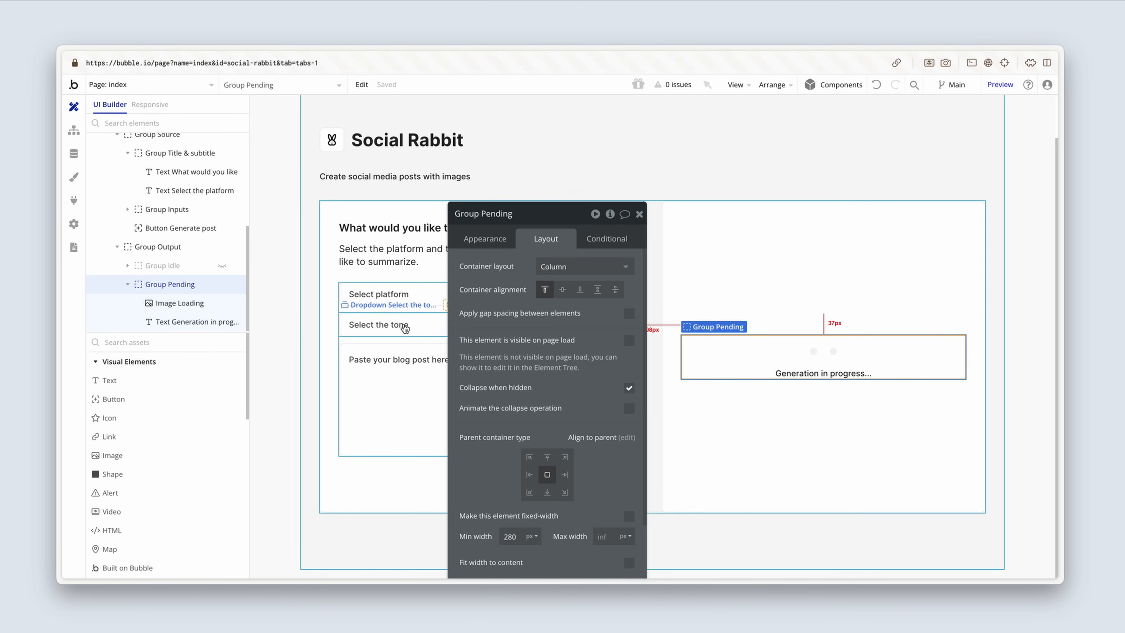
{"action": "left_click", "coordinate": [128, 286]}
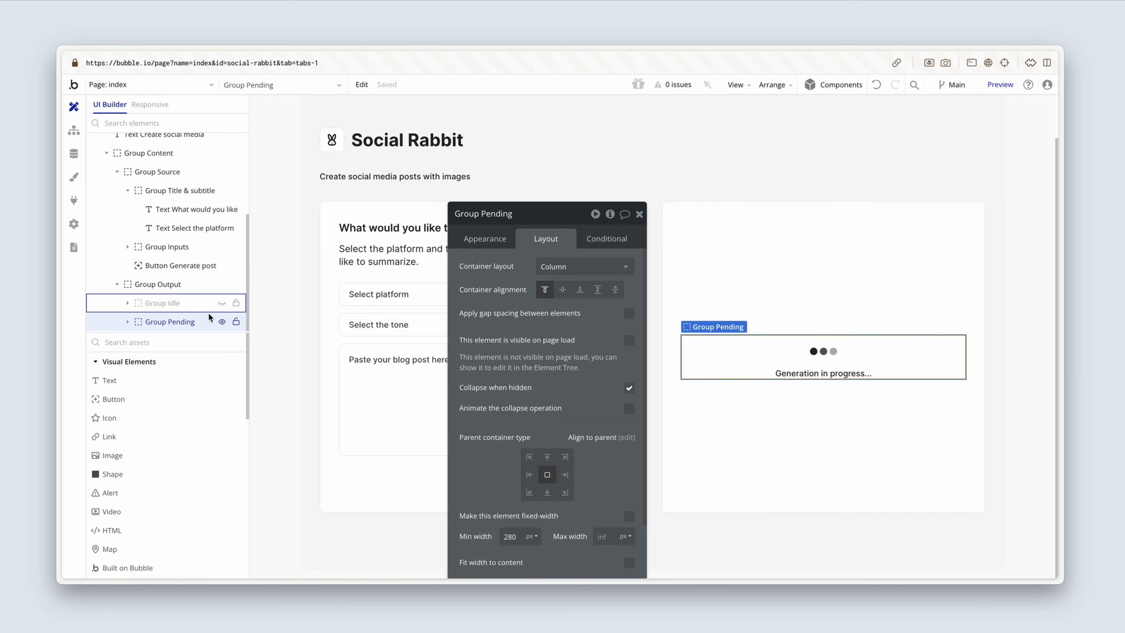
{"action": "left_click", "coordinate": [222, 323]}
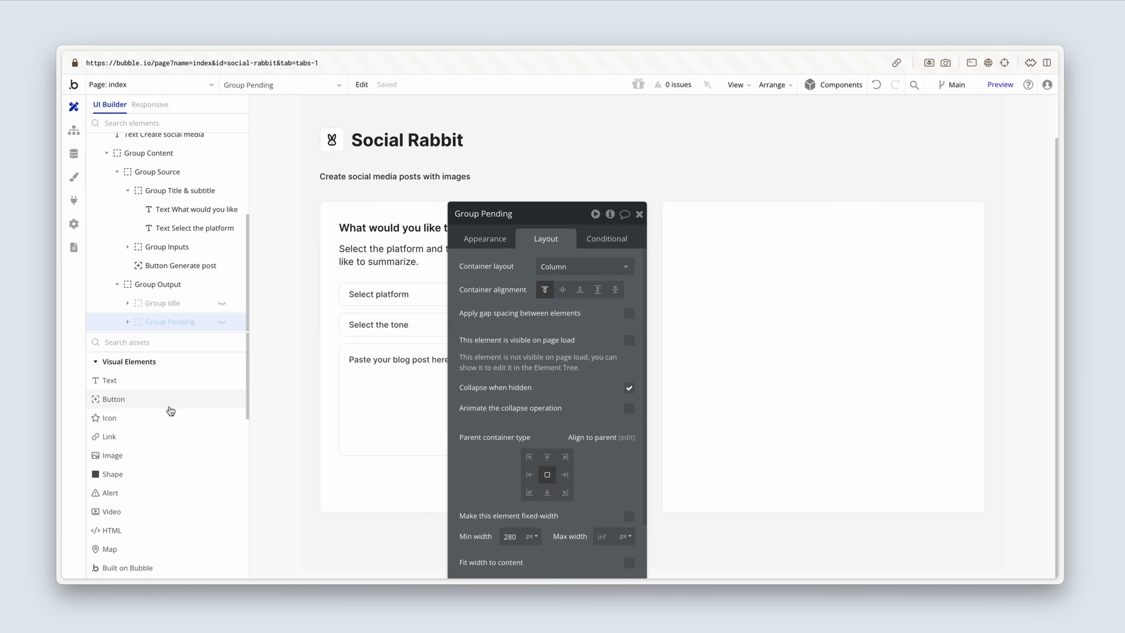
Step: Add a group at the top centre of Group Output and name it "Group Results"
{"action": "scroll", "coordinate": [171, 411], "scroll_direction": "down", "scroll_amount": 3}
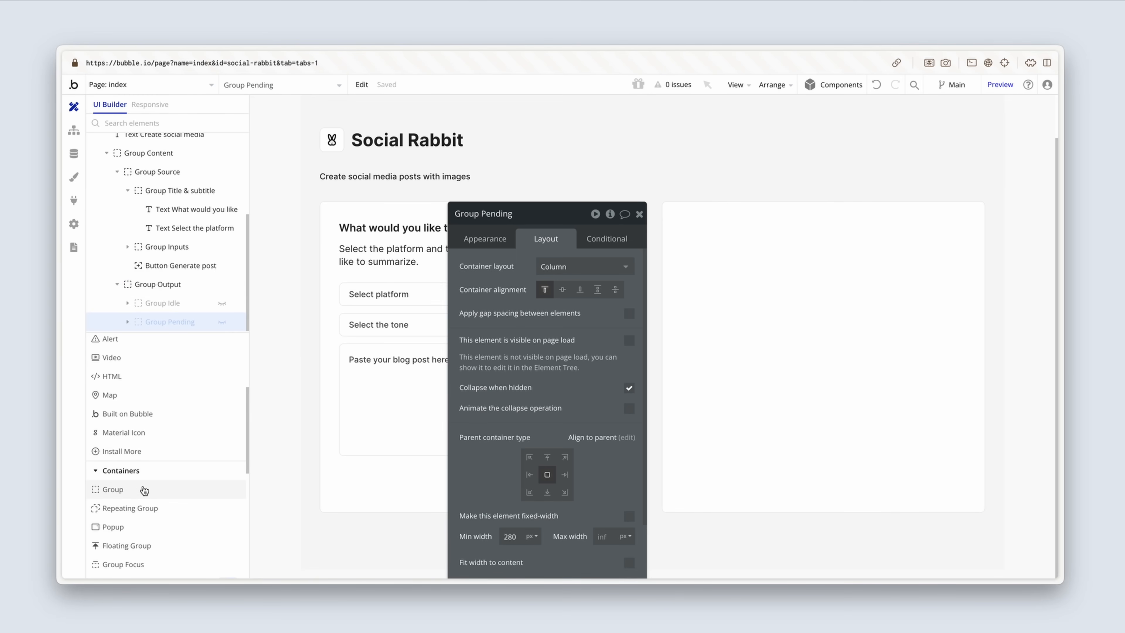
{"action": "left_click", "coordinate": [143, 490]}
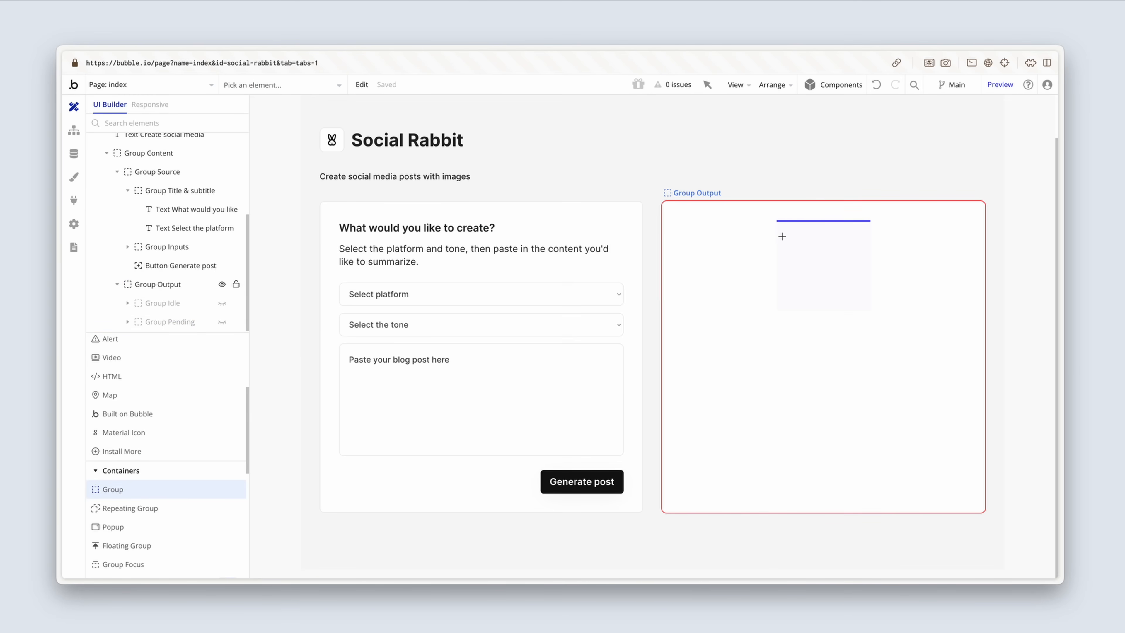
{"action": "left_click", "coordinate": [791, 234]}
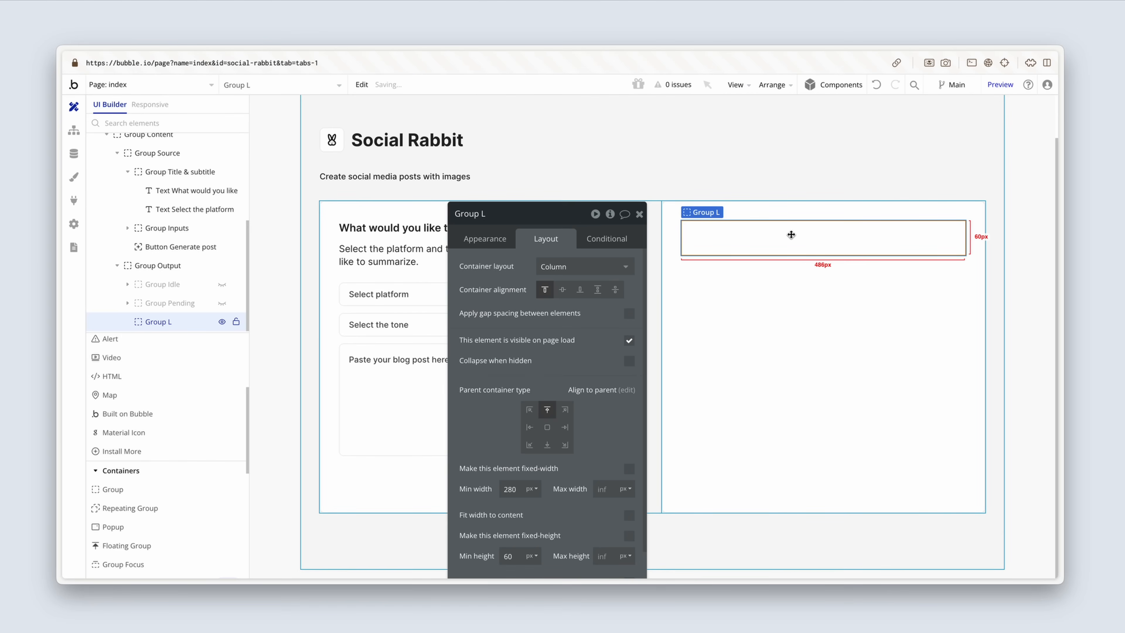
{"action": "left_click", "coordinate": [508, 215]}
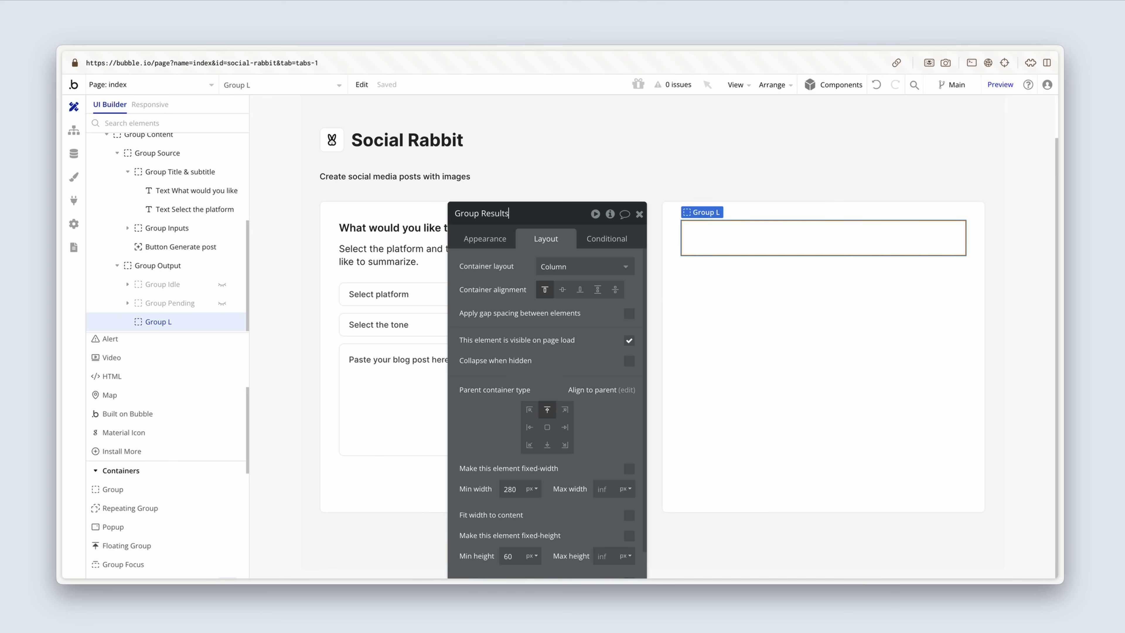
Step: Make Group Results not visible on page load and collapsing when hidden, with a minimum height of 260 px
{"action": "left_click", "coordinate": [629, 342]}
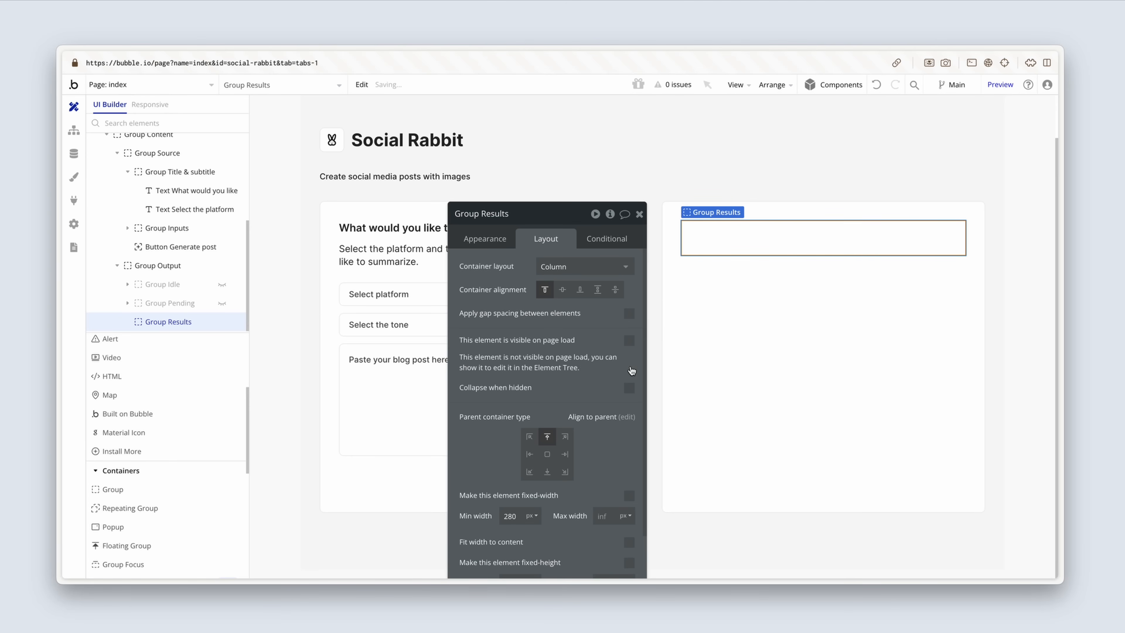
{"action": "left_click", "coordinate": [630, 388]}
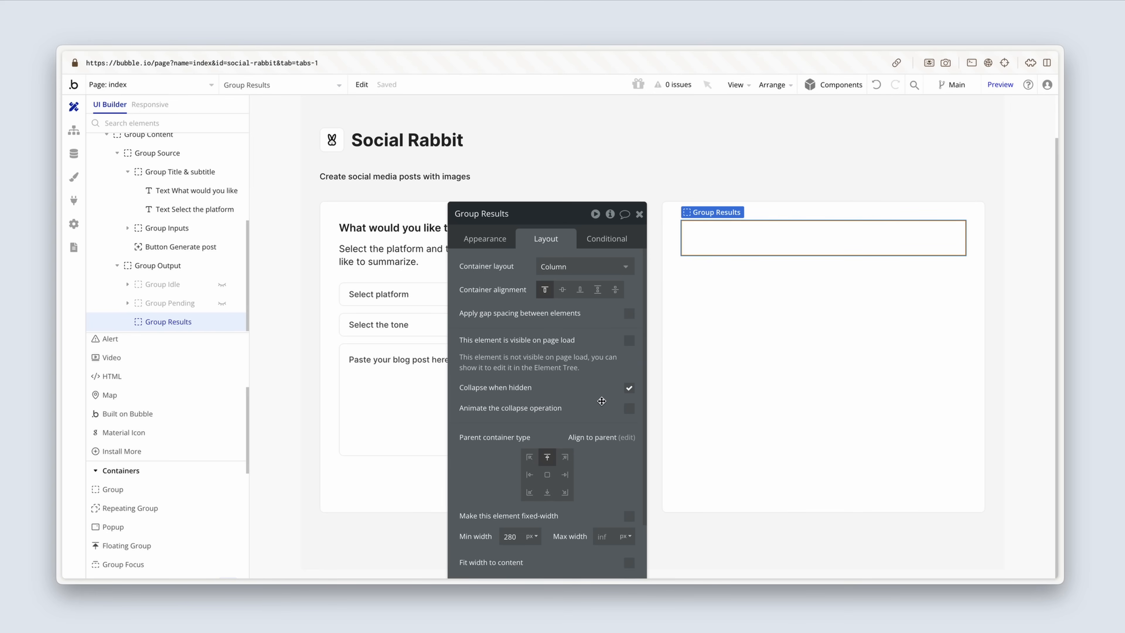
{"action": "scroll", "coordinate": [601, 402], "scroll_direction": "down", "scroll_amount": 3}
{"action": "left_click", "coordinate": [506, 474]}
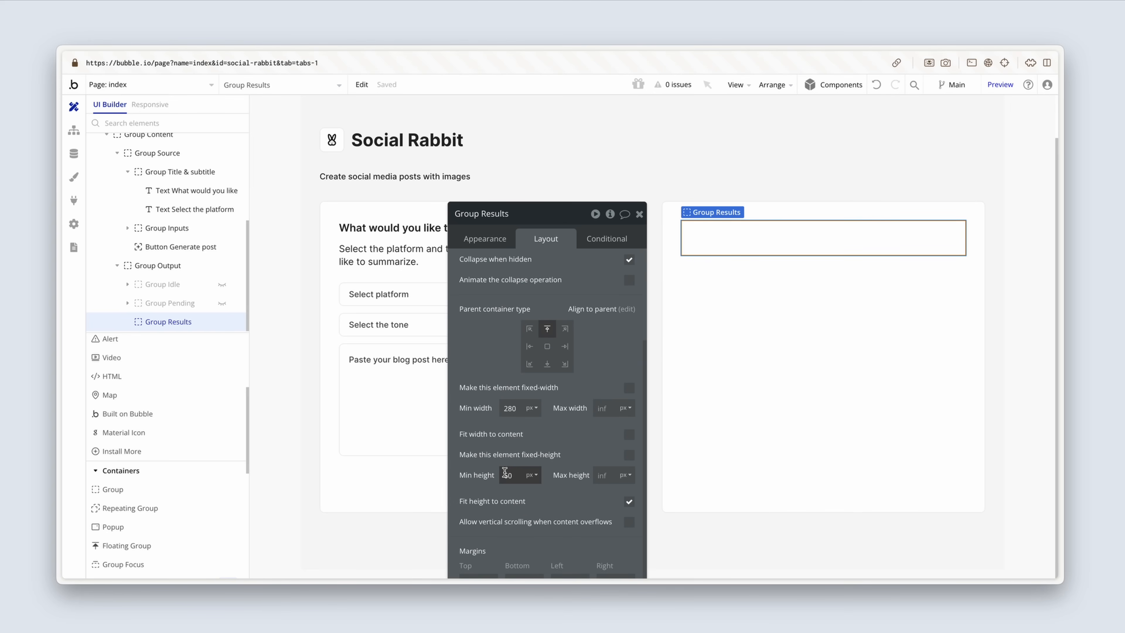
{"action": "type", "text": "2"}
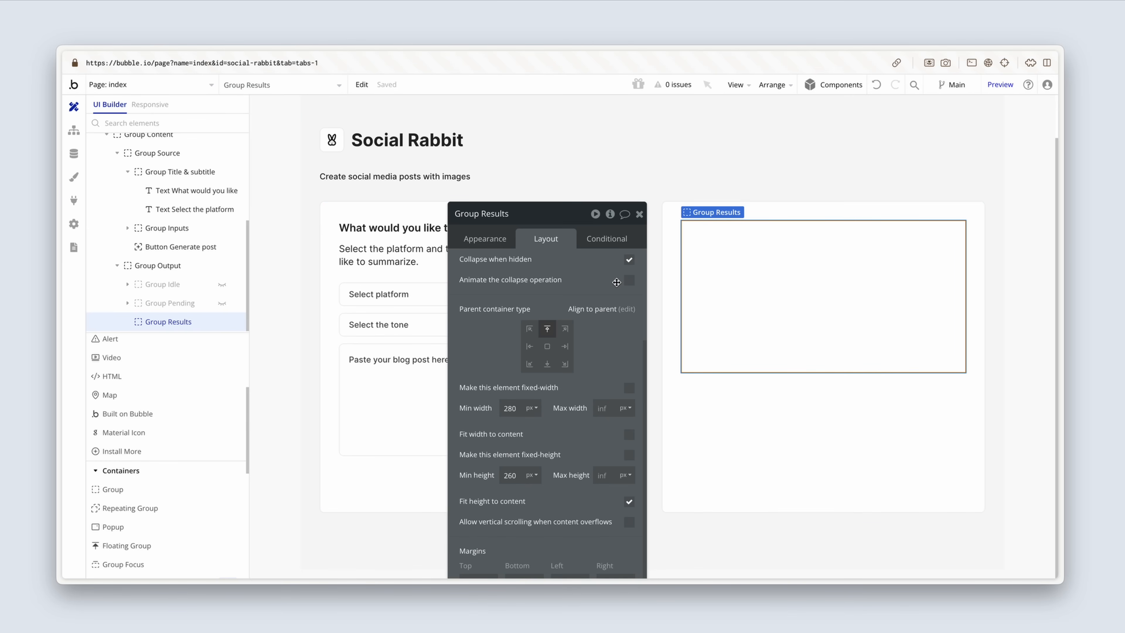
Step: Copy Group Title & subtitle from the source card and paste it into Group Results
{"action": "left_click_drag", "start_coordinate": [617, 284], "coordinate": [511, 364]}
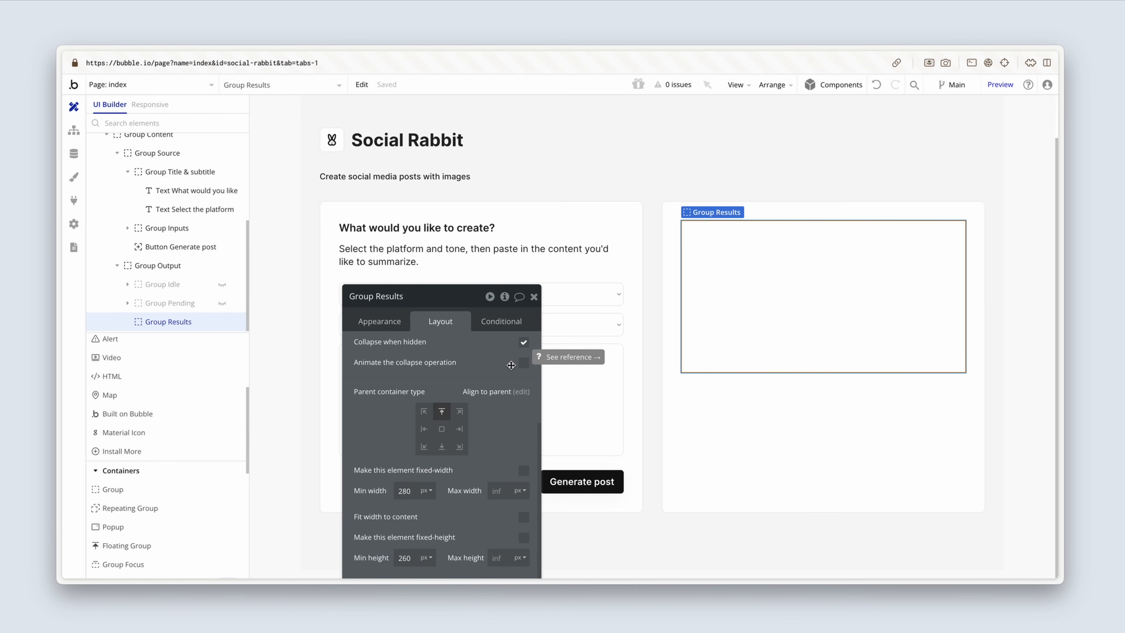
{"action": "left_click", "coordinate": [523, 238]}
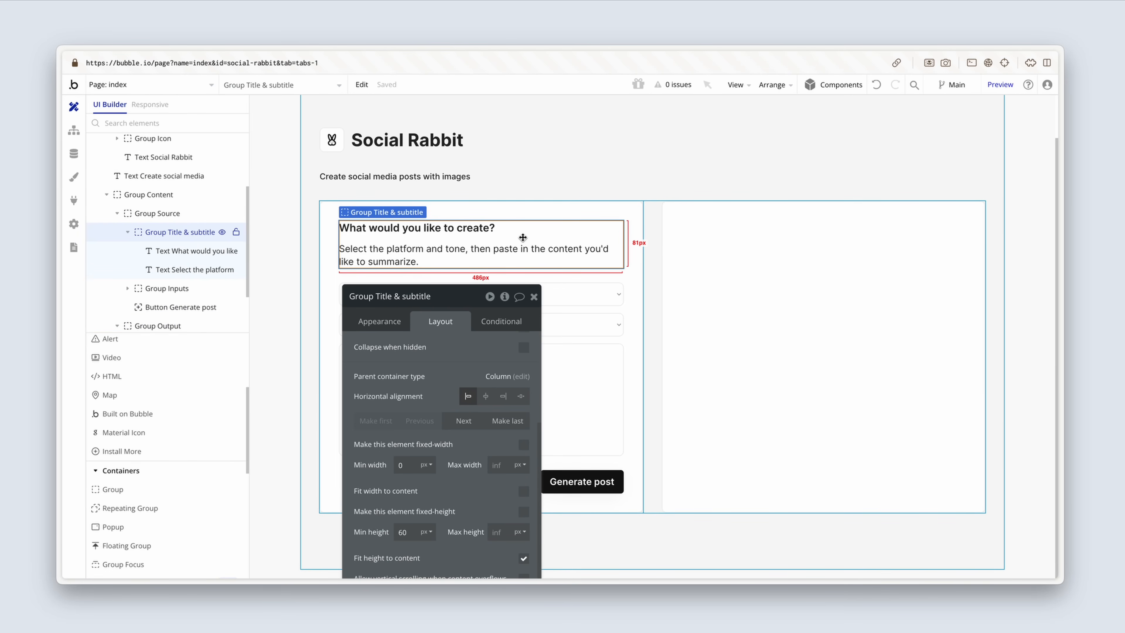
{"action": "key", "text": "ctrl+c"}
{"action": "left_click", "coordinate": [738, 243]}
{"action": "key", "text": "ctrl+v"}
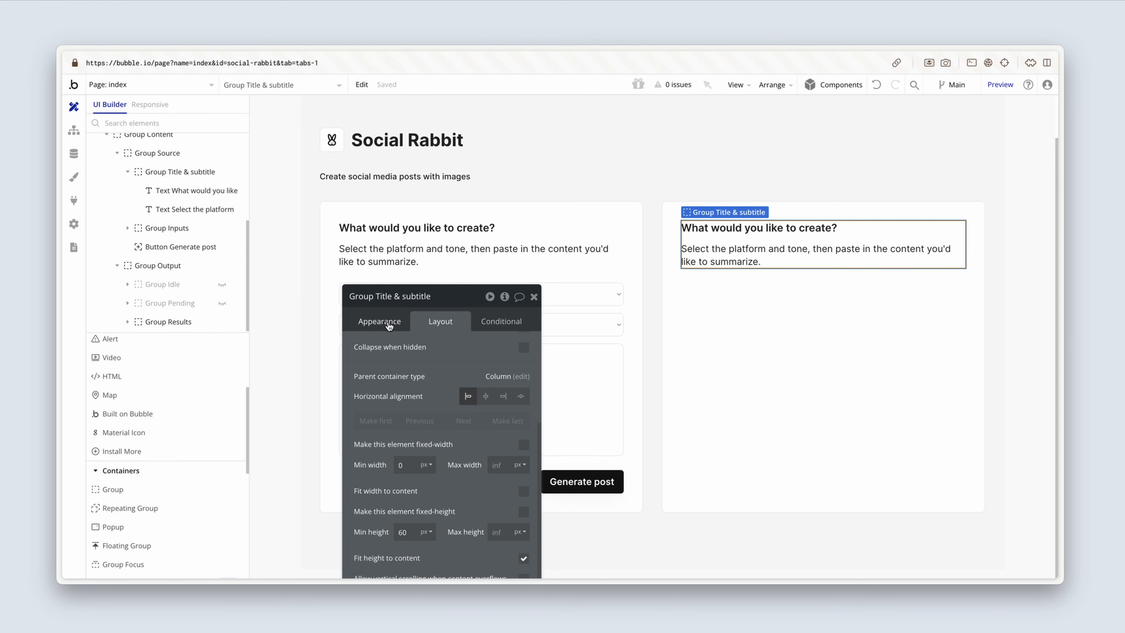
Step: Change the copied heading in Group Results to "Here is your post"
{"action": "left_click", "coordinate": [380, 321]}
{"action": "left_click", "coordinate": [753, 227]}
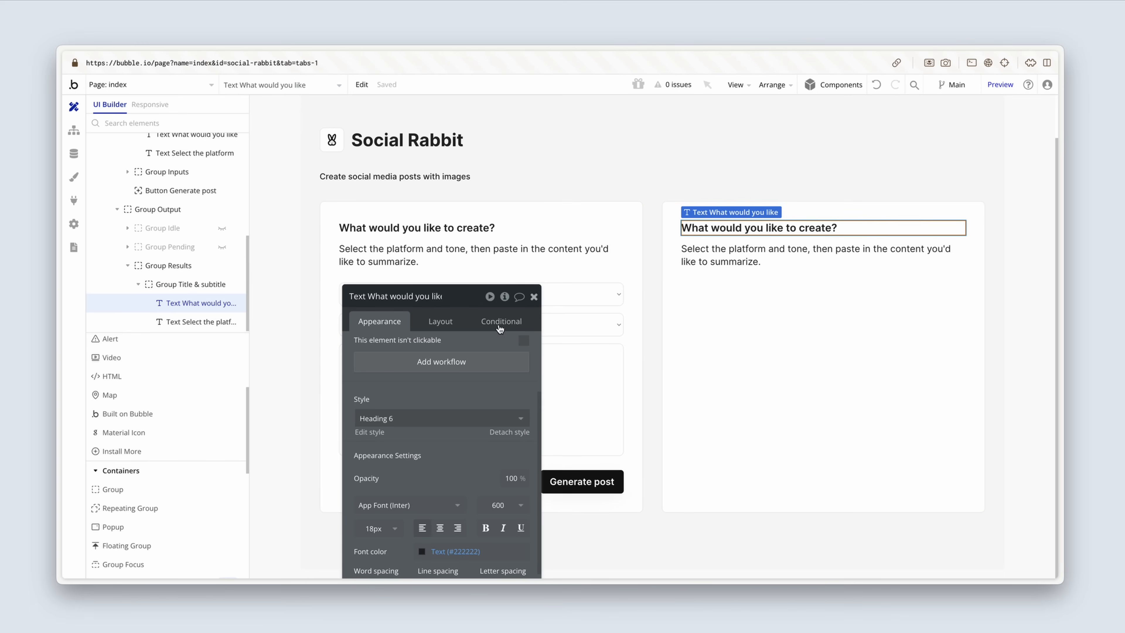
{"action": "scroll", "coordinate": [443, 377], "scroll_direction": "up", "scroll_amount": 3}
{"action": "triple_click", "coordinate": [456, 348]}
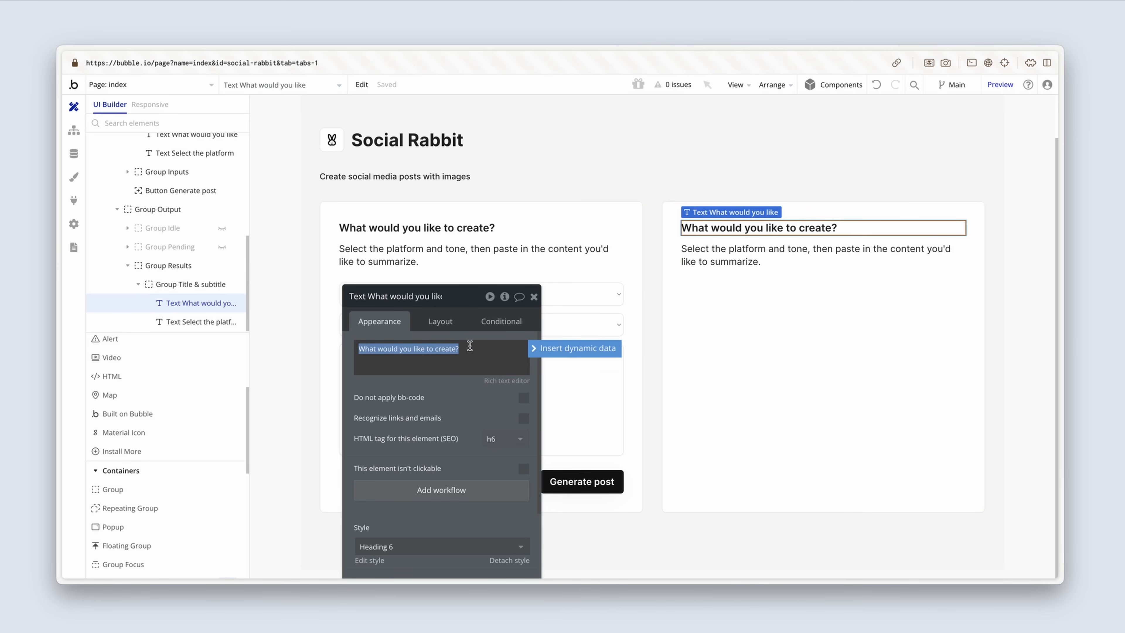
{"action": "type", "text": "Here is"}
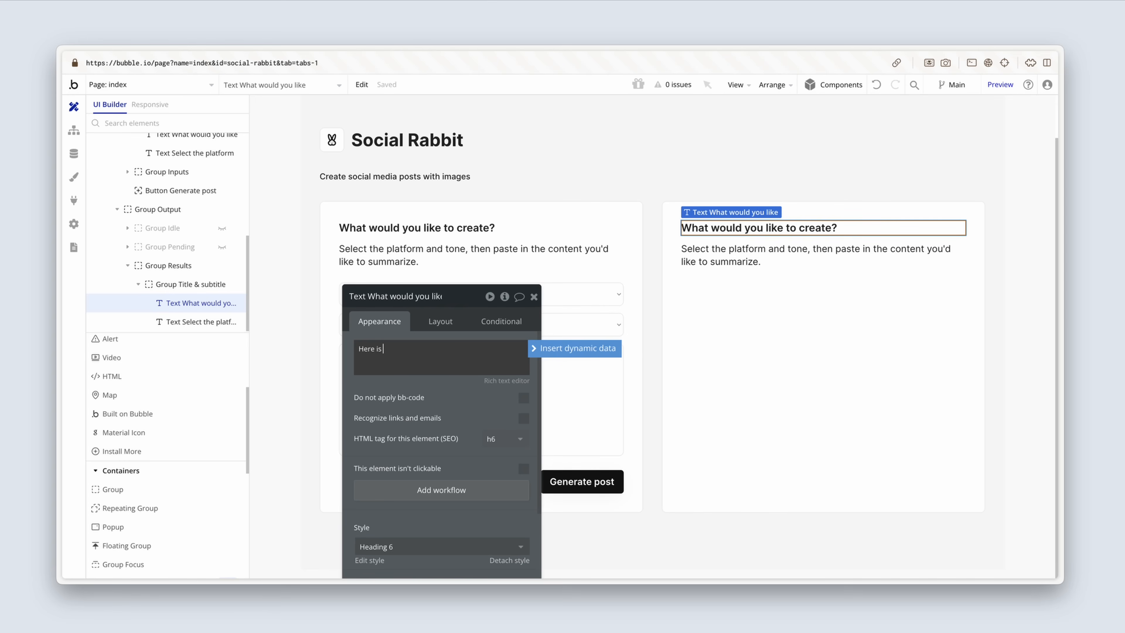
{"action": "type", "text": " your post"}
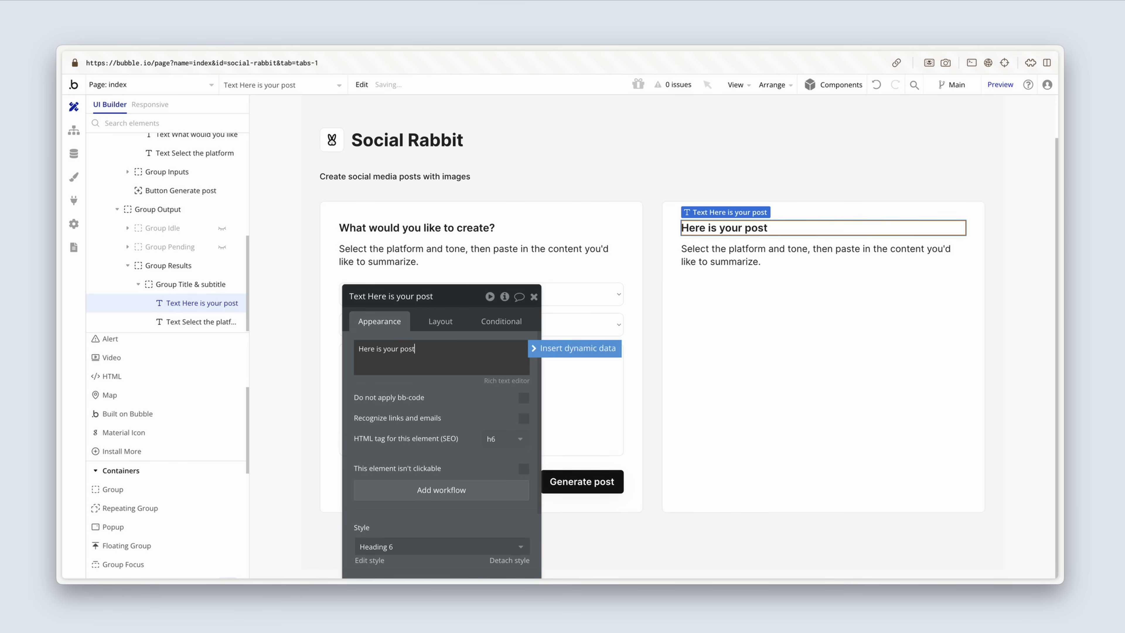
Step: Replace the copied subtitle in Group Results with "Here is your X.com post with an inspirational tone."
{"action": "left_click", "coordinate": [708, 254]}
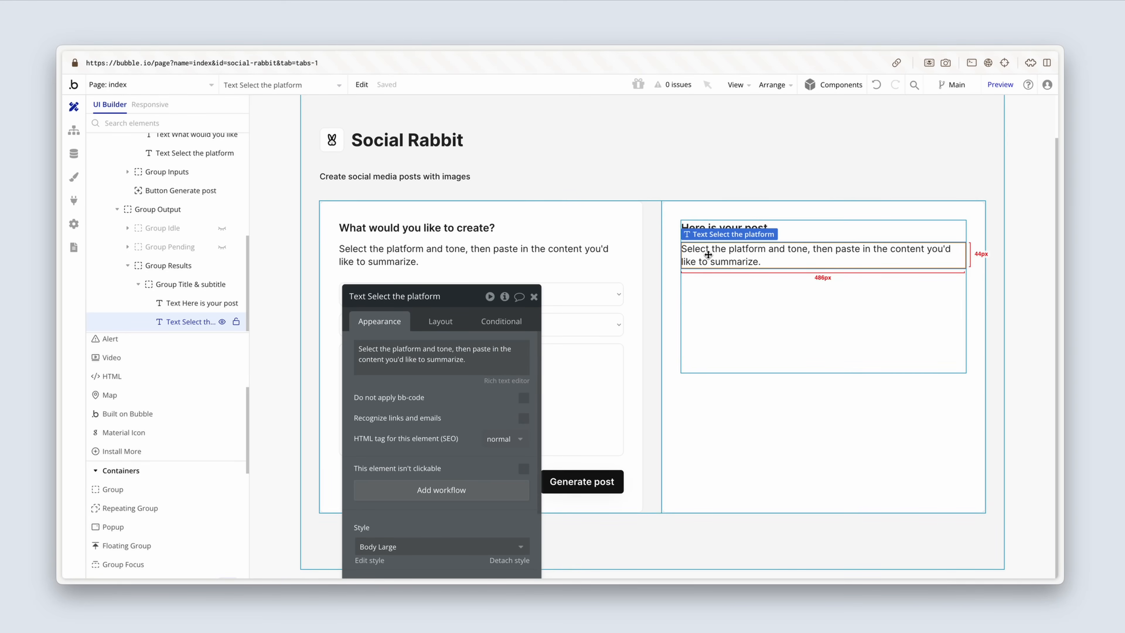
{"action": "left_click", "coordinate": [497, 358]}
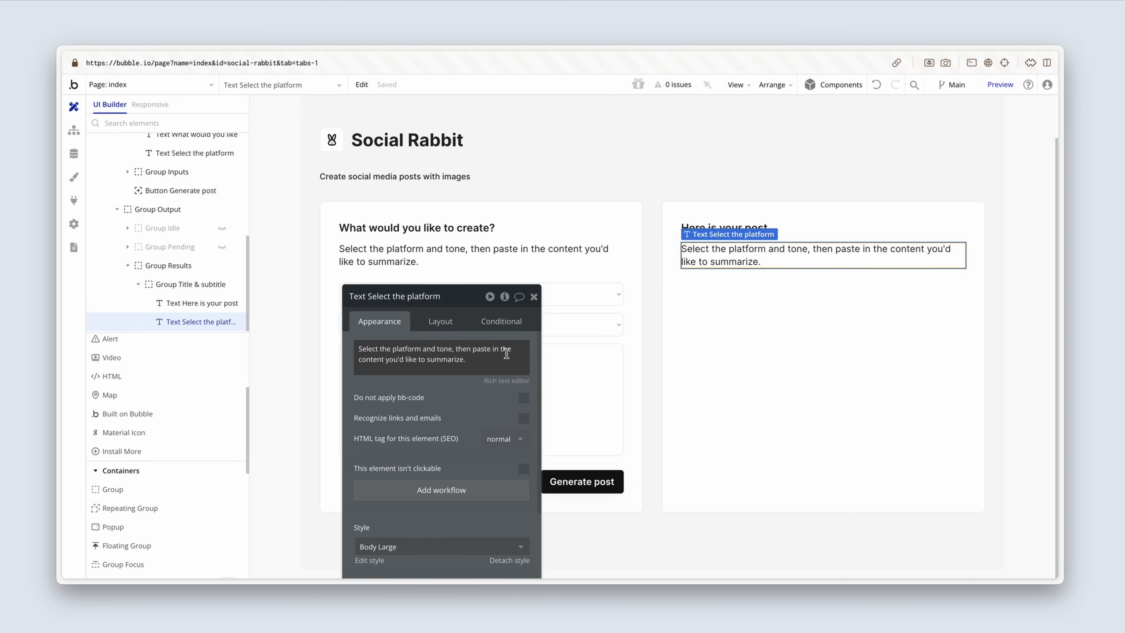
{"action": "key", "text": "ctrl+a"}
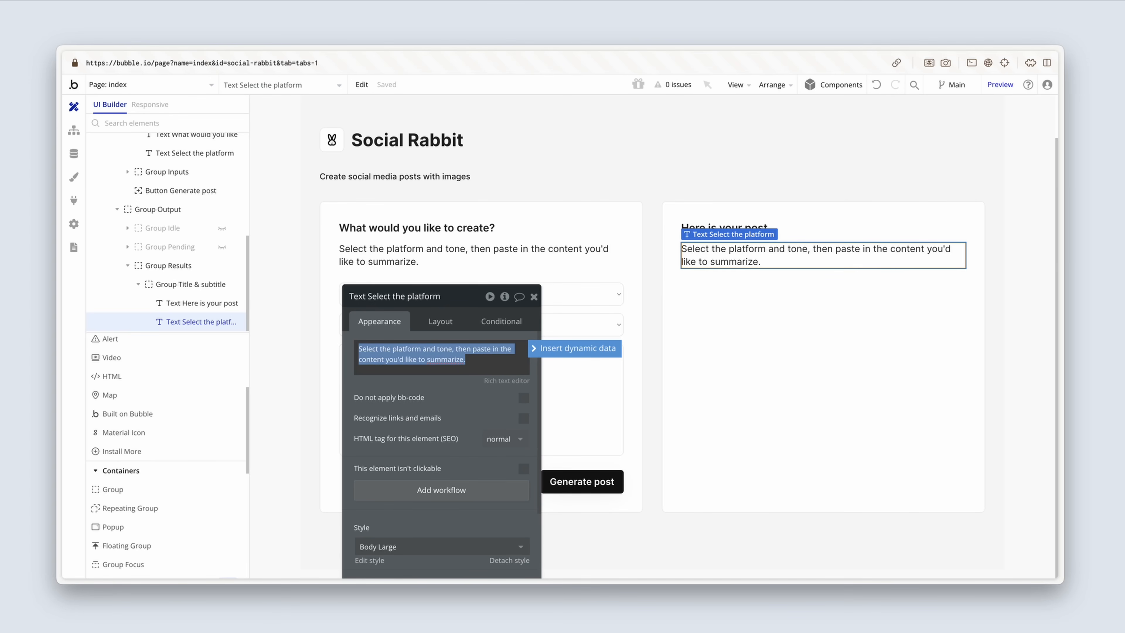
{"action": "type", "text": "Here is your X"}
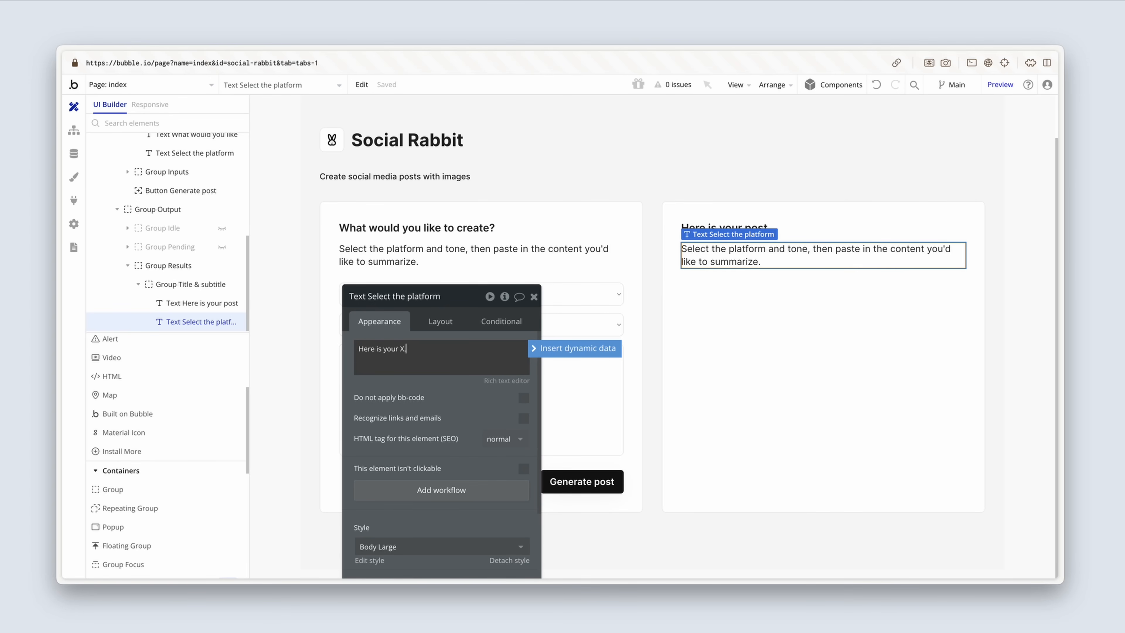
{"action": "type", "text": ".com post"}
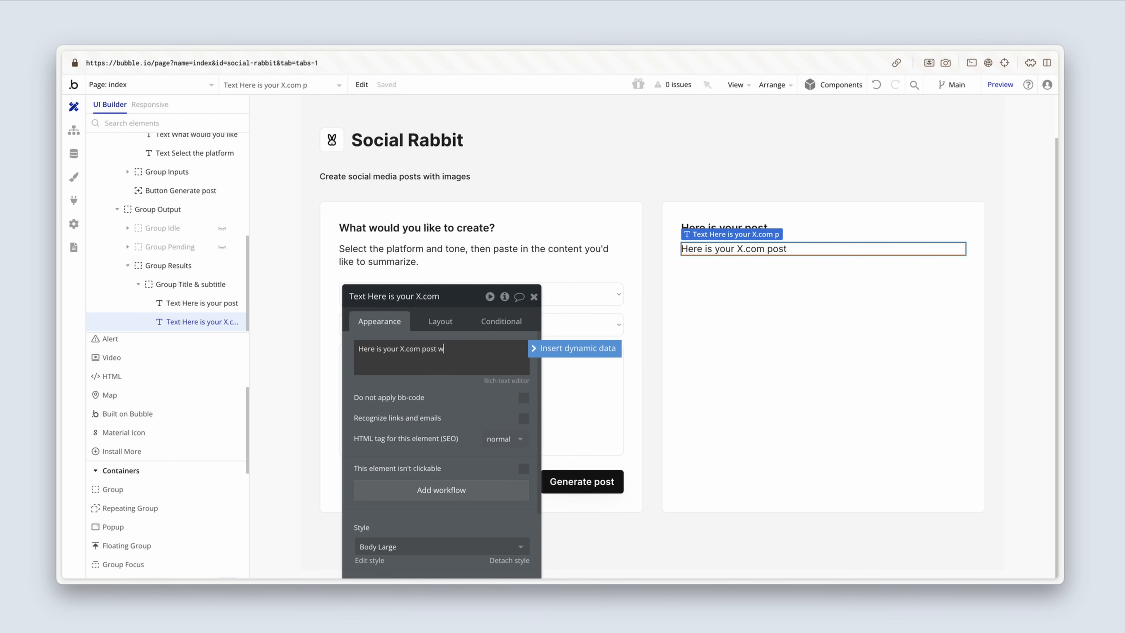
{"action": "type", "text": "with an inspirational tone."}
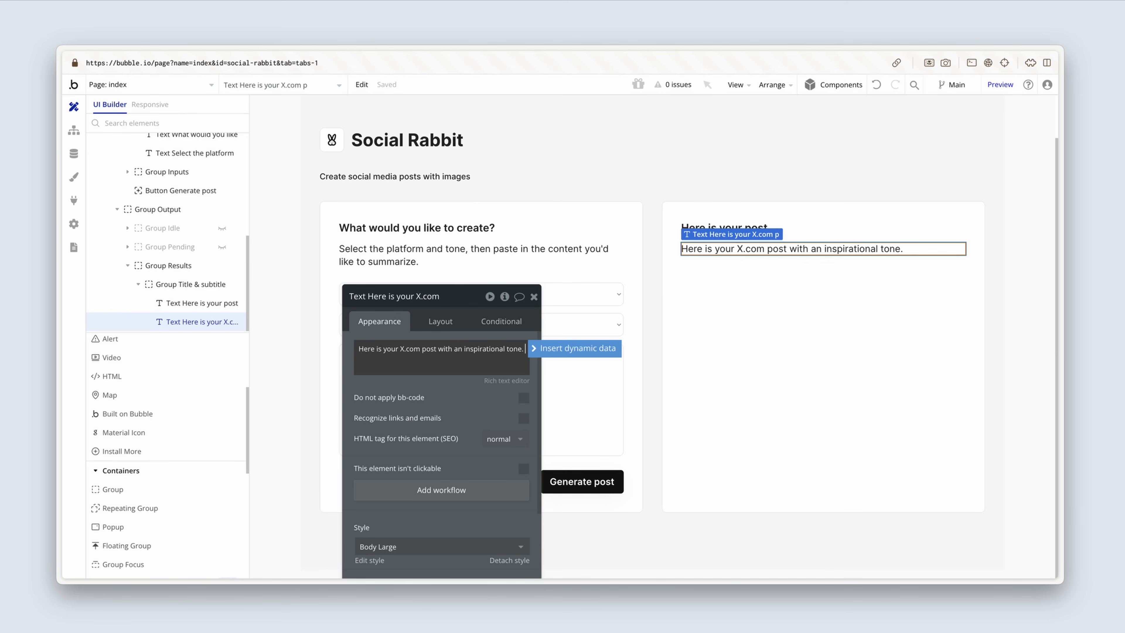
Step: Extend the Group Results subtitle with a second sentence, "Generate an image with the button below."
{"action": "type", "text": "Generate an image with "}
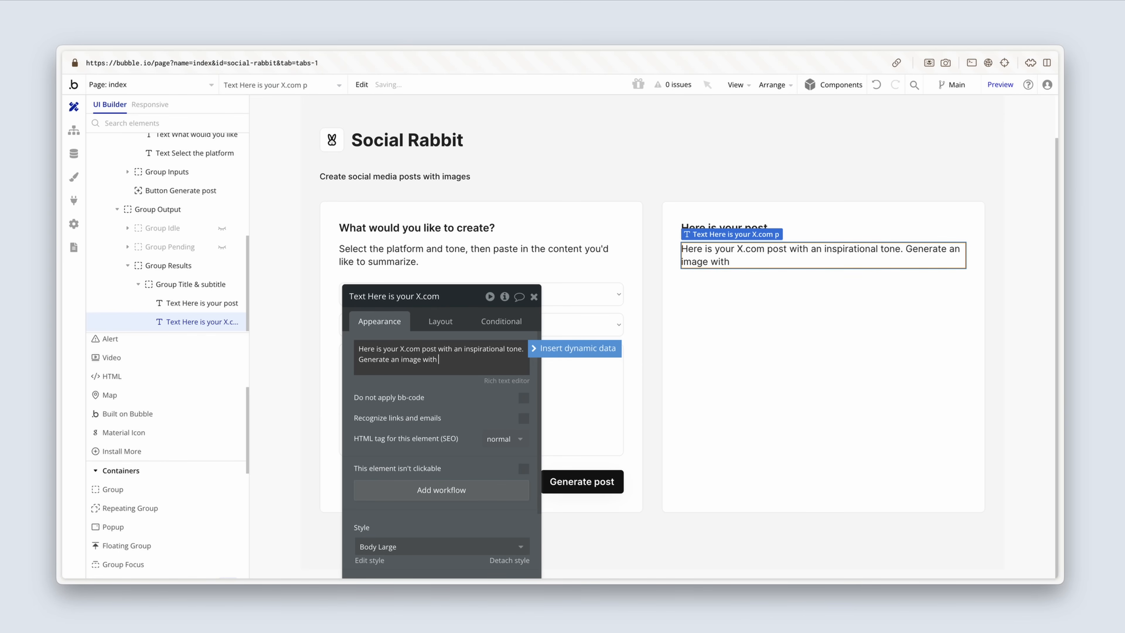
{"action": "type", "text": "the button below."}
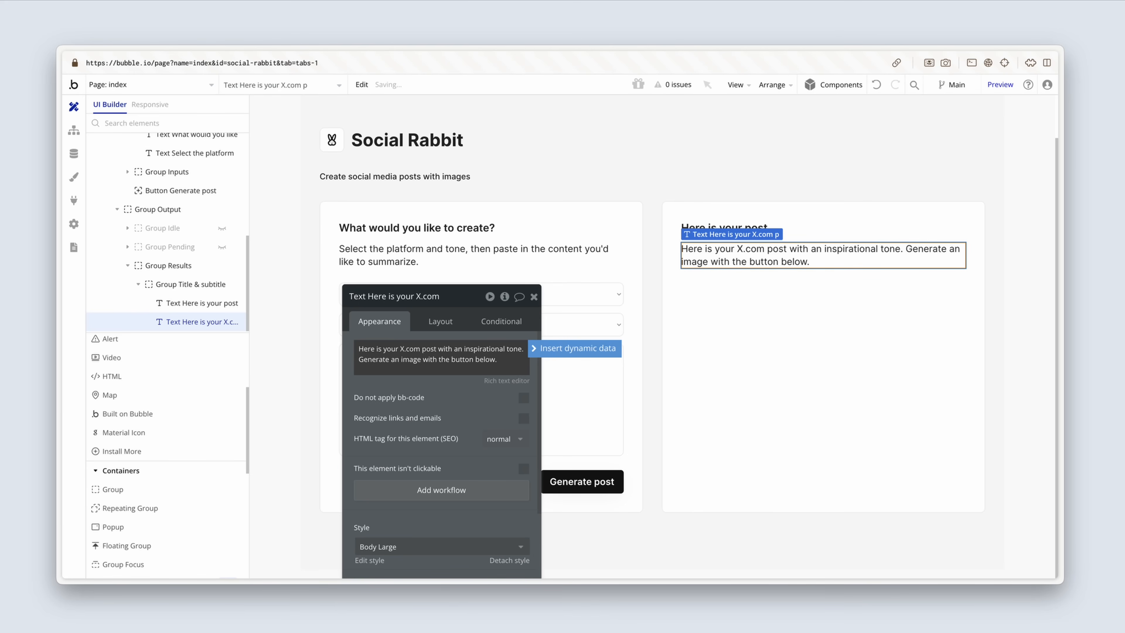
{"action": "left_click", "coordinate": [534, 296]}
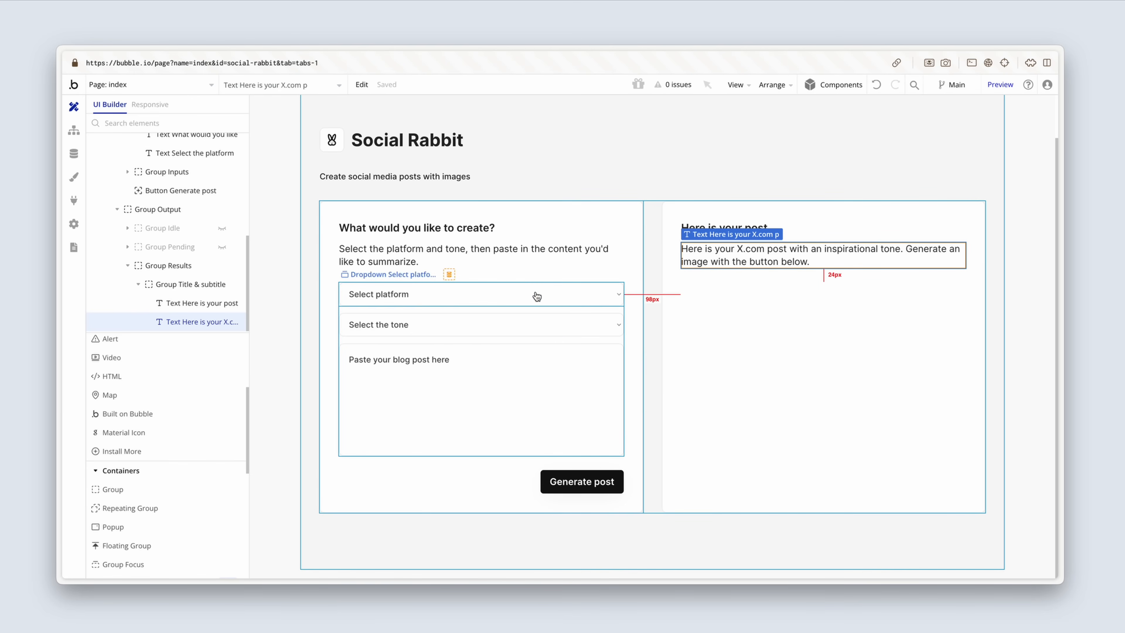
Step: Copy MultilineInput Source from the source card and paste it into Group Results
{"action": "double_click", "coordinate": [520, 376]}
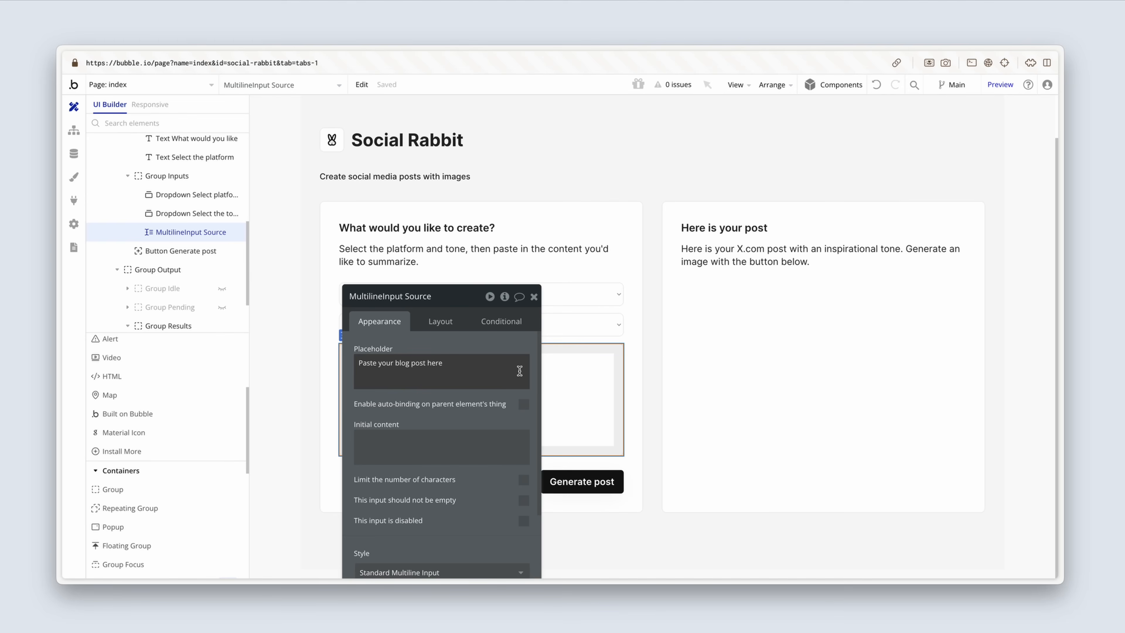
{"action": "left_click_drag", "start_coordinate": [391, 334], "coordinate": [186, 313]}
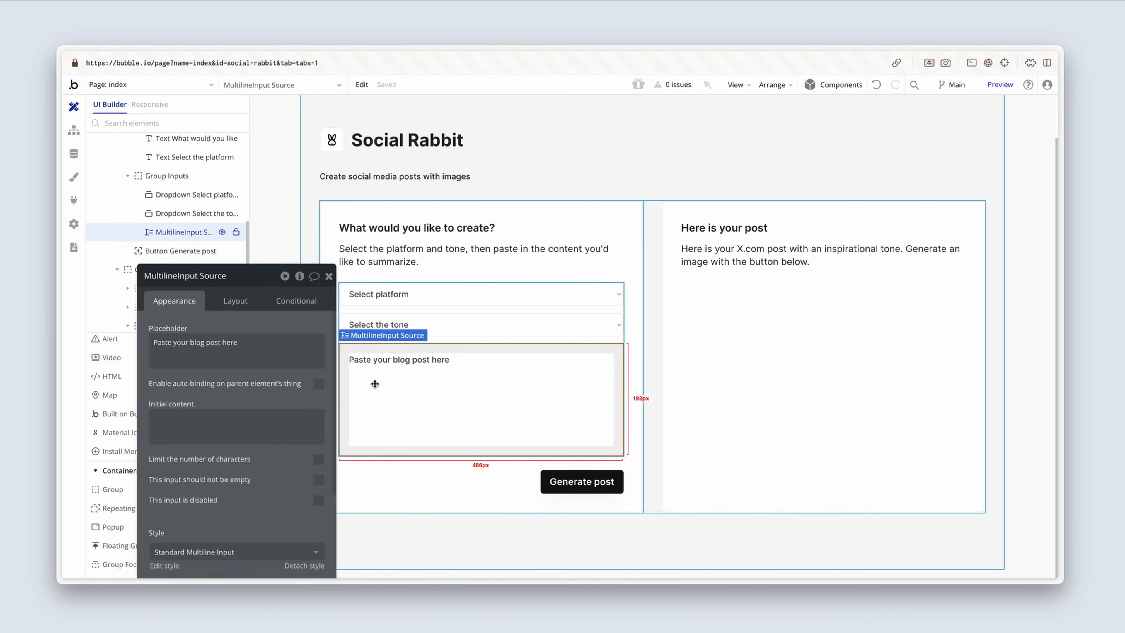
{"action": "left_click", "coordinate": [709, 350]}
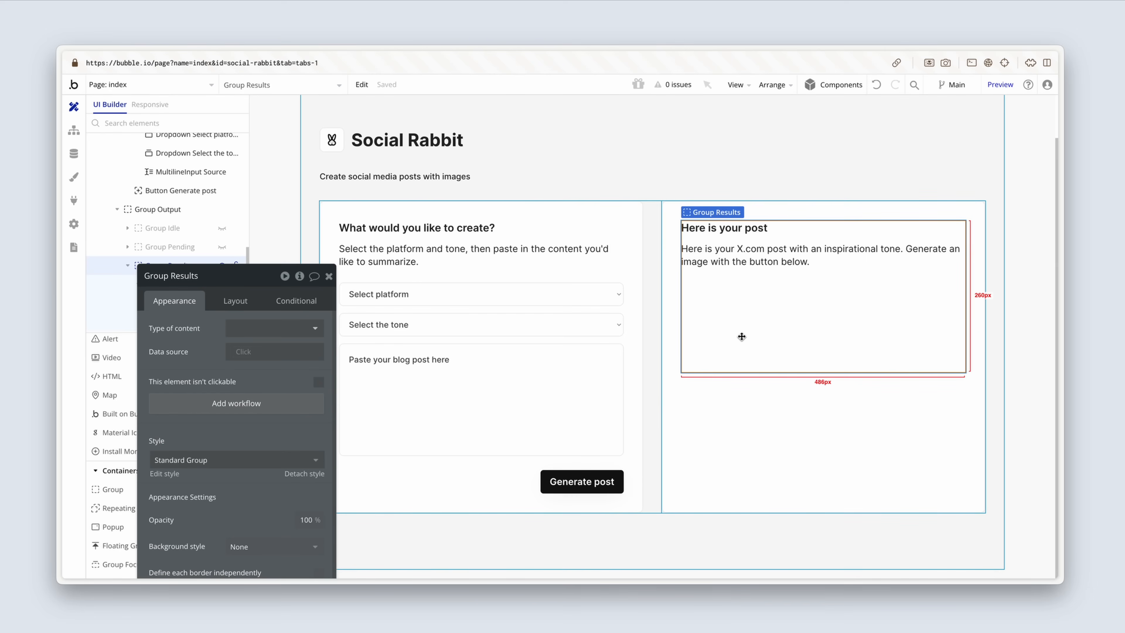
{"action": "key", "text": "ctrl+v"}
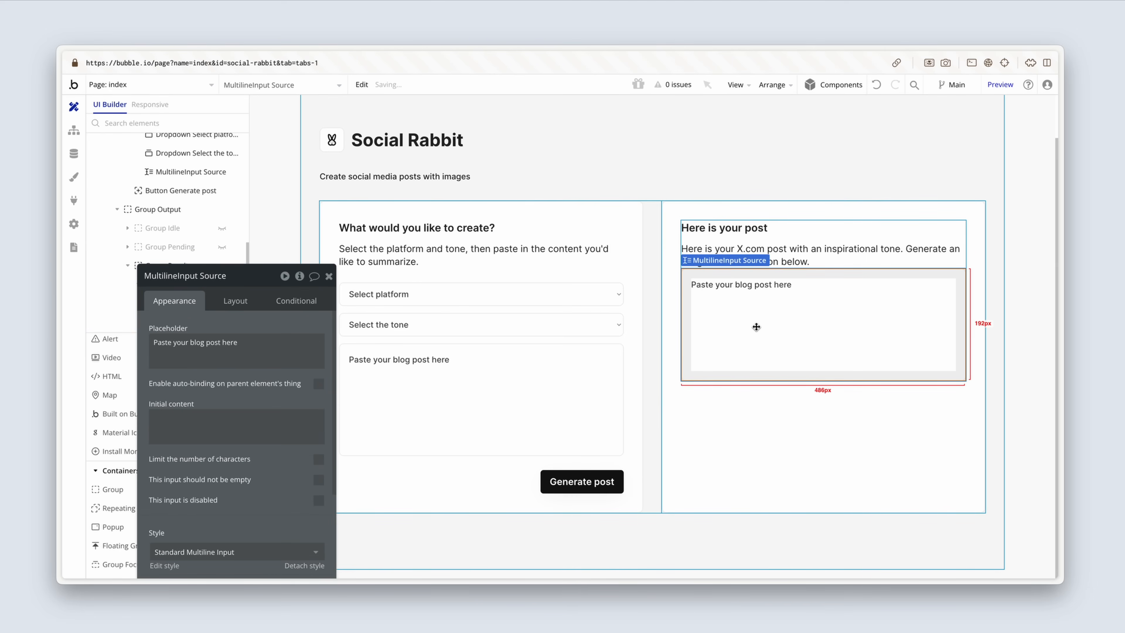
Step: Rename the pasted multiline input in Group Results as "MultilineInput Output"
{"action": "left_click", "coordinate": [206, 276]}
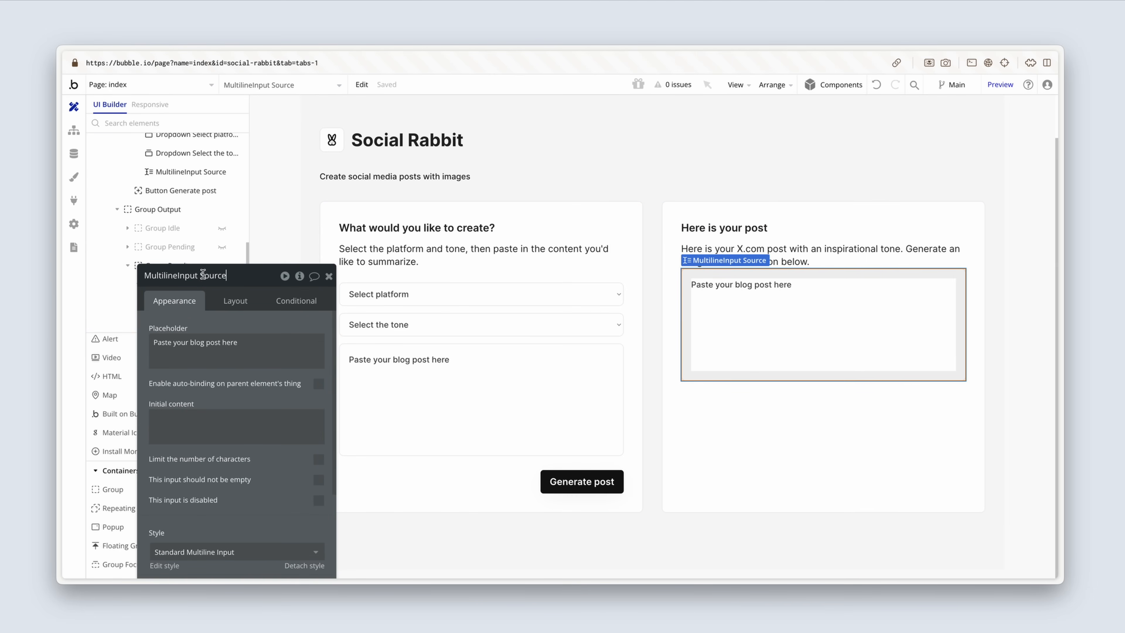
{"action": "left_click_drag", "start_coordinate": [200, 275], "coordinate": [238, 275]}
{"action": "type", "text": "Output"}
{"action": "left_click_drag", "start_coordinate": [184, 309], "coordinate": [205, 244]}
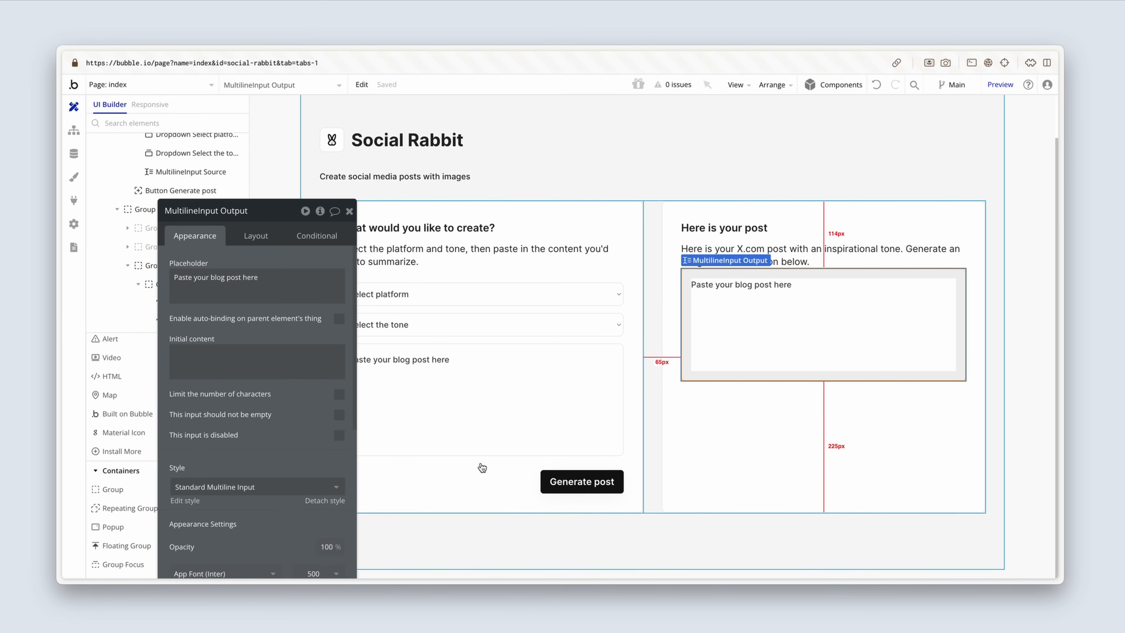
{"action": "left_click", "coordinate": [573, 477]}
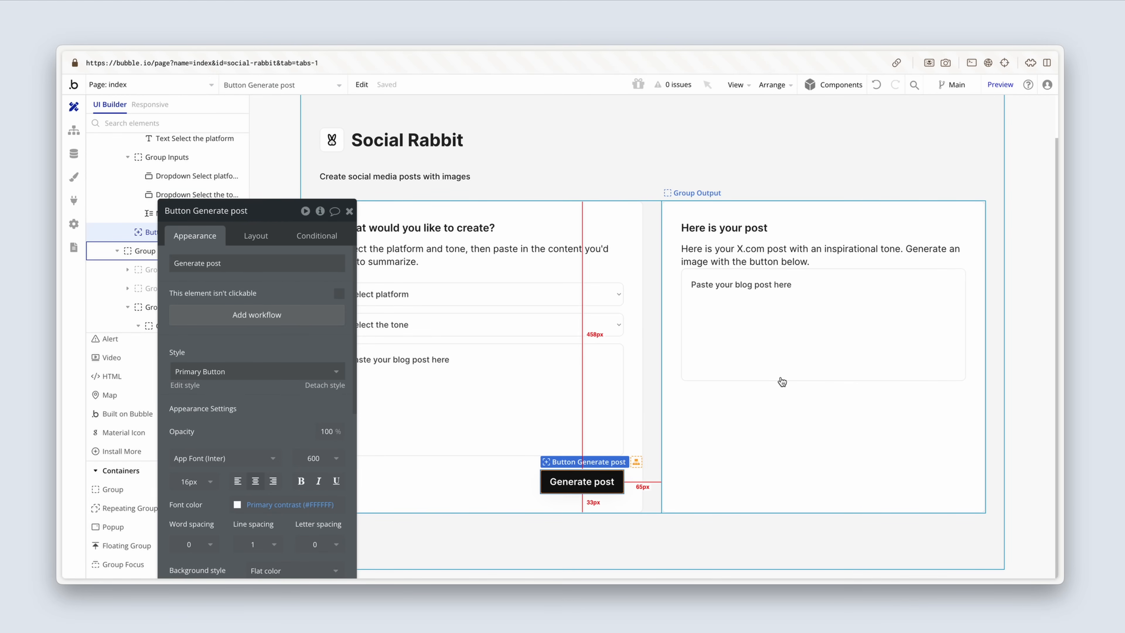
{"action": "left_click", "coordinate": [817, 243]}
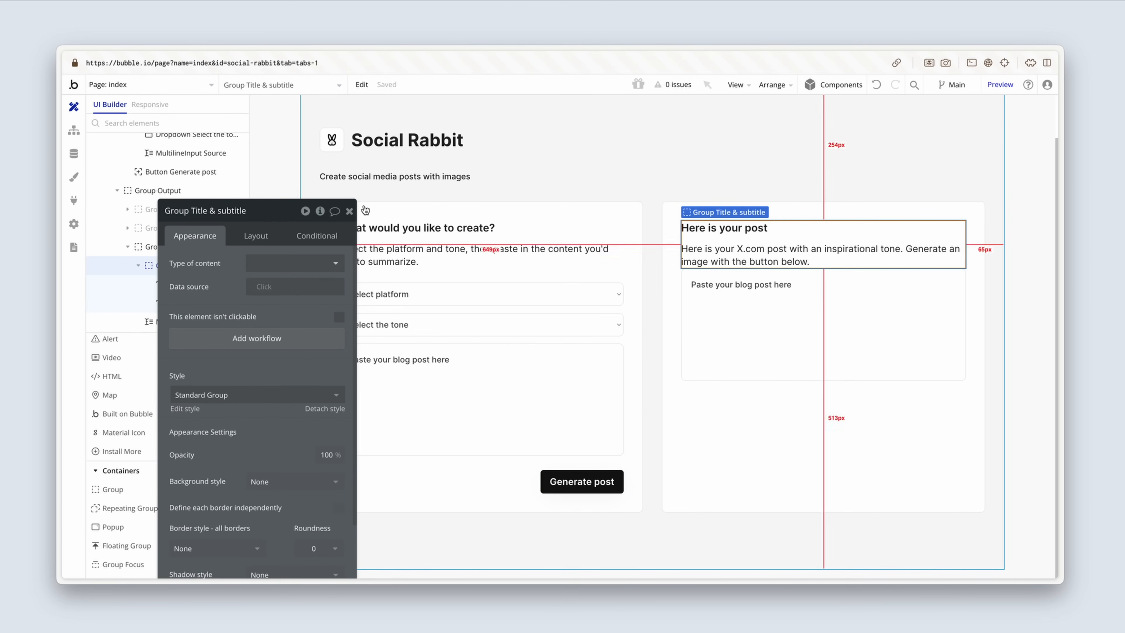
{"action": "left_click_drag", "start_coordinate": [349, 212], "coordinate": [350, 213]}
{"action": "left_click", "coordinate": [350, 213]}
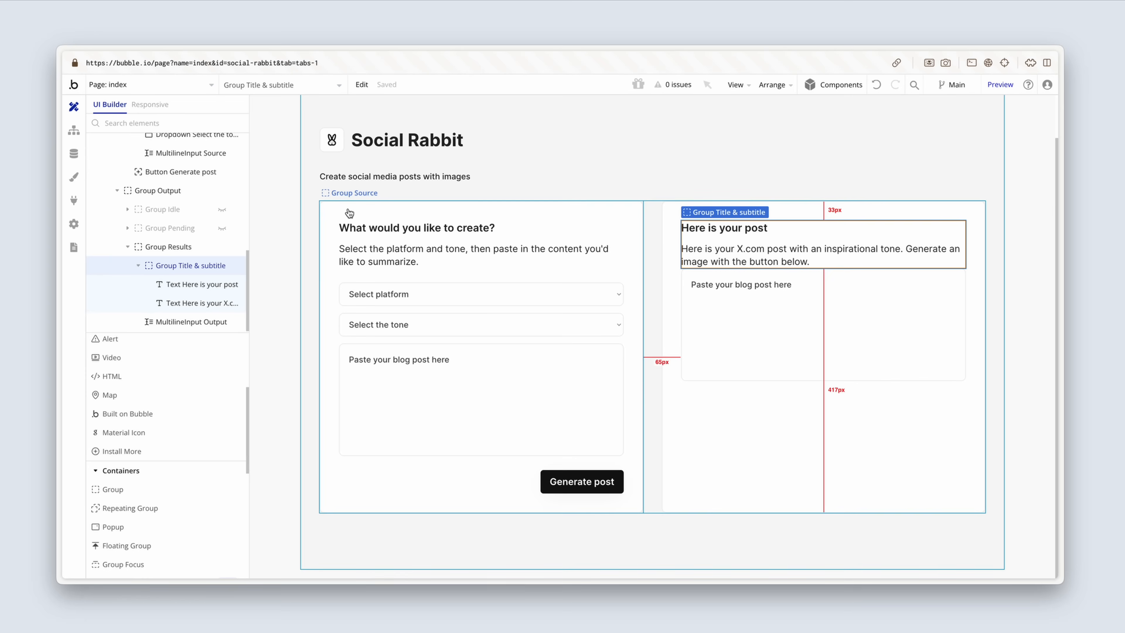
Step: Duplicate the Generate post button and move the copy into Group Results, directly below MultilineInput Output
{"action": "left_click", "coordinate": [557, 481]}
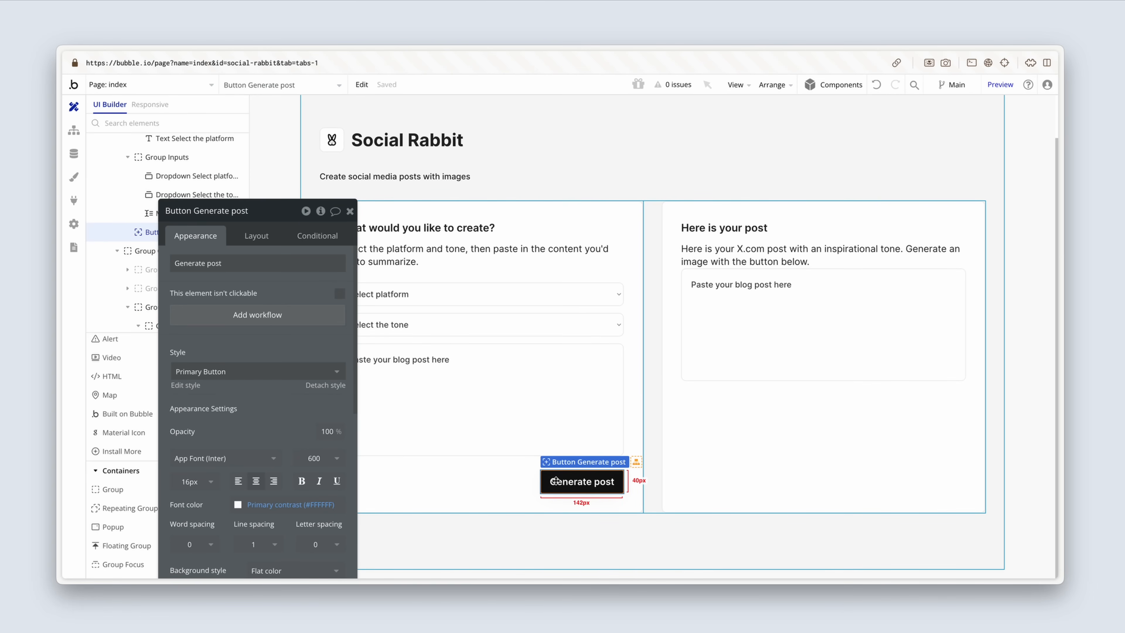
{"action": "key", "text": "ctrl+d"}
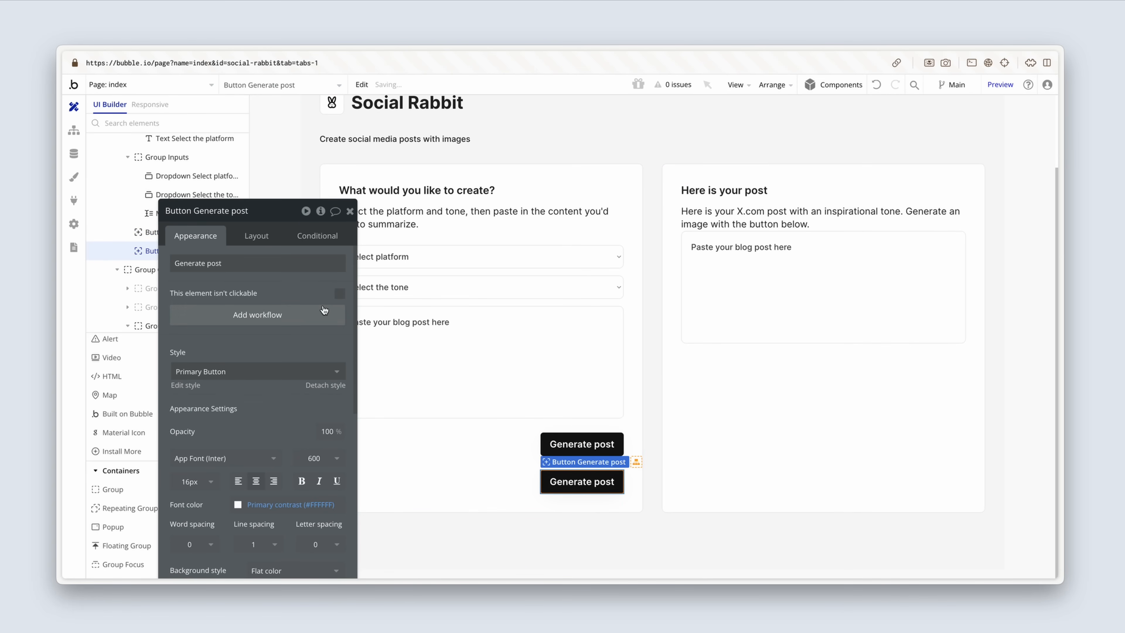
{"action": "left_click_drag", "start_coordinate": [292, 287], "coordinate": [380, 284]}
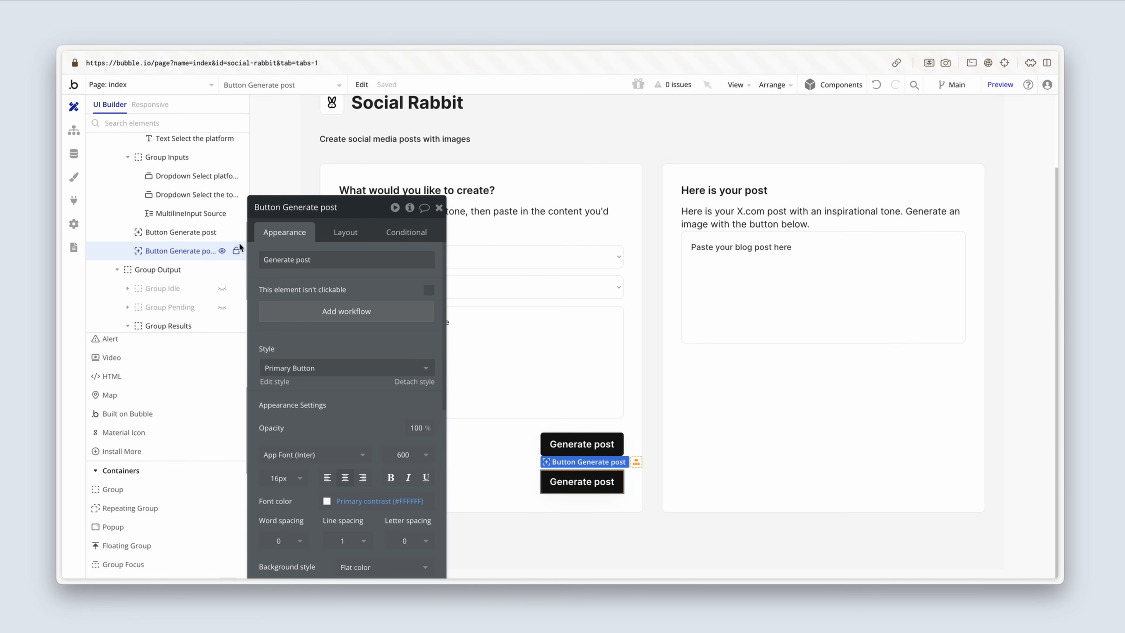
{"action": "scroll", "coordinate": [209, 265], "scroll_direction": "down", "scroll_amount": 1}
{"action": "scroll", "coordinate": [207, 260], "scroll_direction": "down", "scroll_amount": 1}
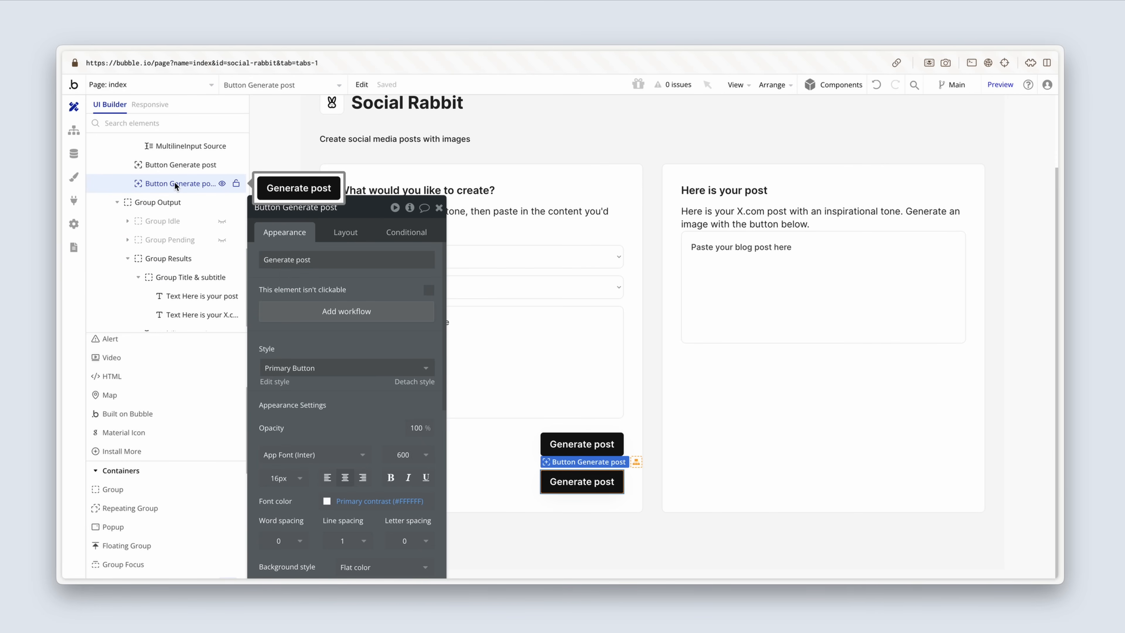
{"action": "scroll", "coordinate": [173, 231], "scroll_direction": "down", "scroll_amount": 1}
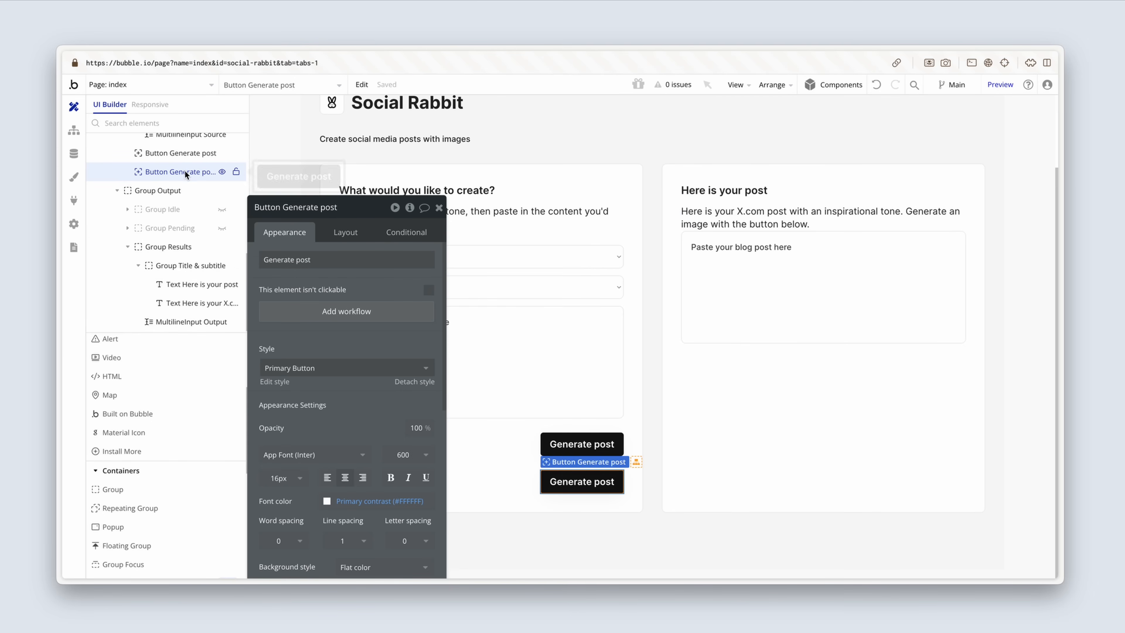
{"action": "left_click_drag", "start_coordinate": [183, 170], "coordinate": [181, 326]}
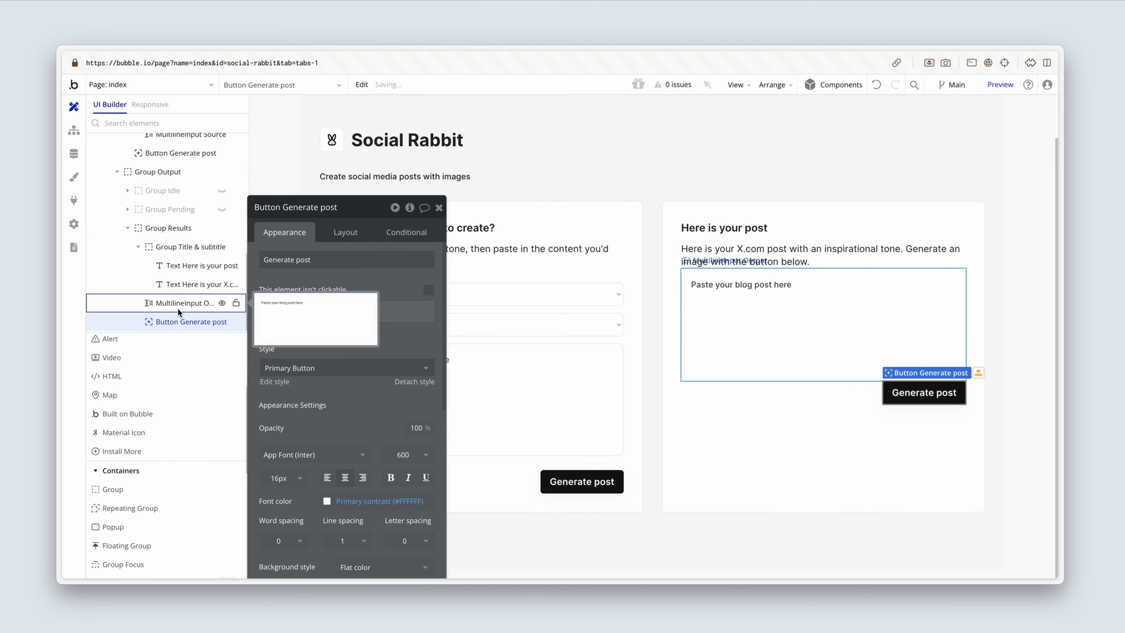
Step: Change the label of the duplicated button in Group Results to "Save post"
{"action": "triple_click", "coordinate": [321, 261]}
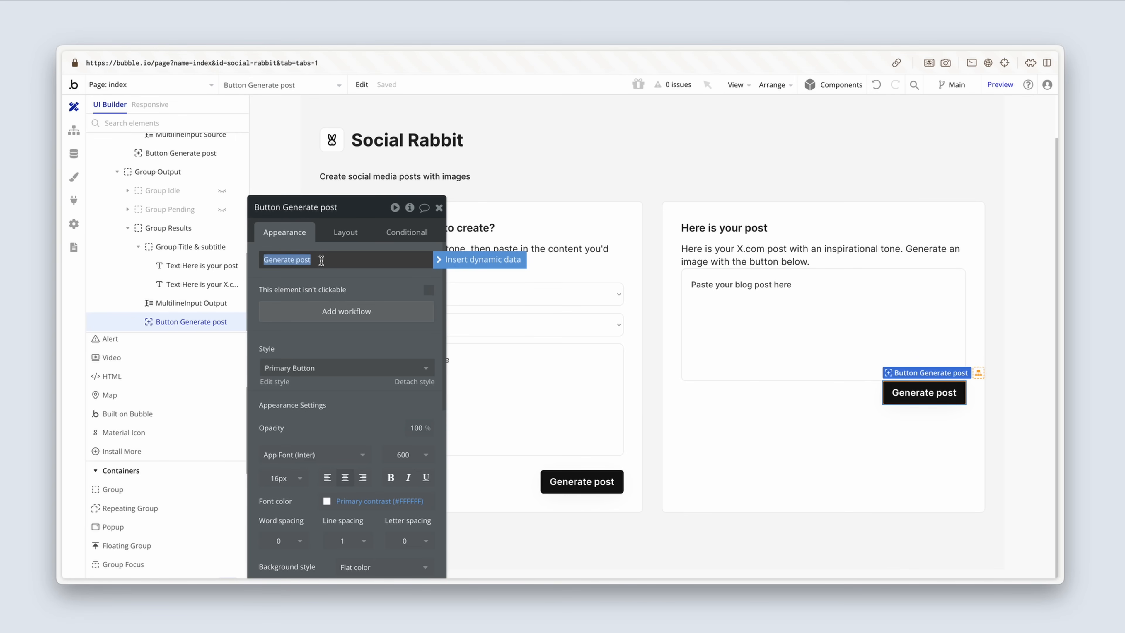
{"action": "type", "text": "Save post"}
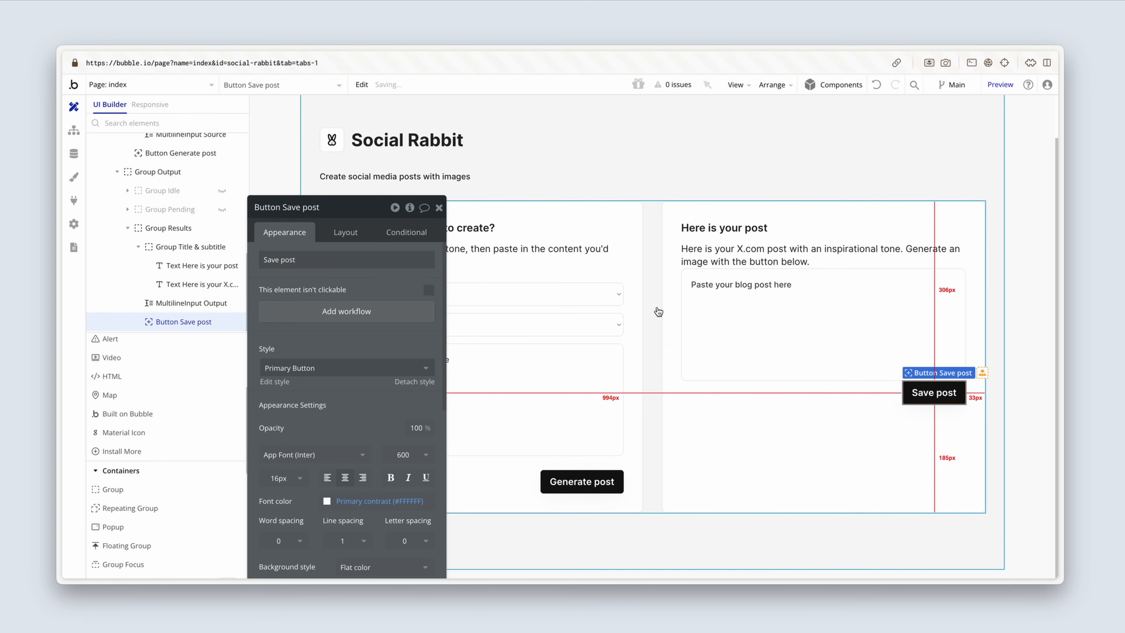
Step: Apply gap spacing between the elements of Group Results with a row gap of 24 px, matching Group Source
{"action": "left_click", "coordinate": [730, 311]}
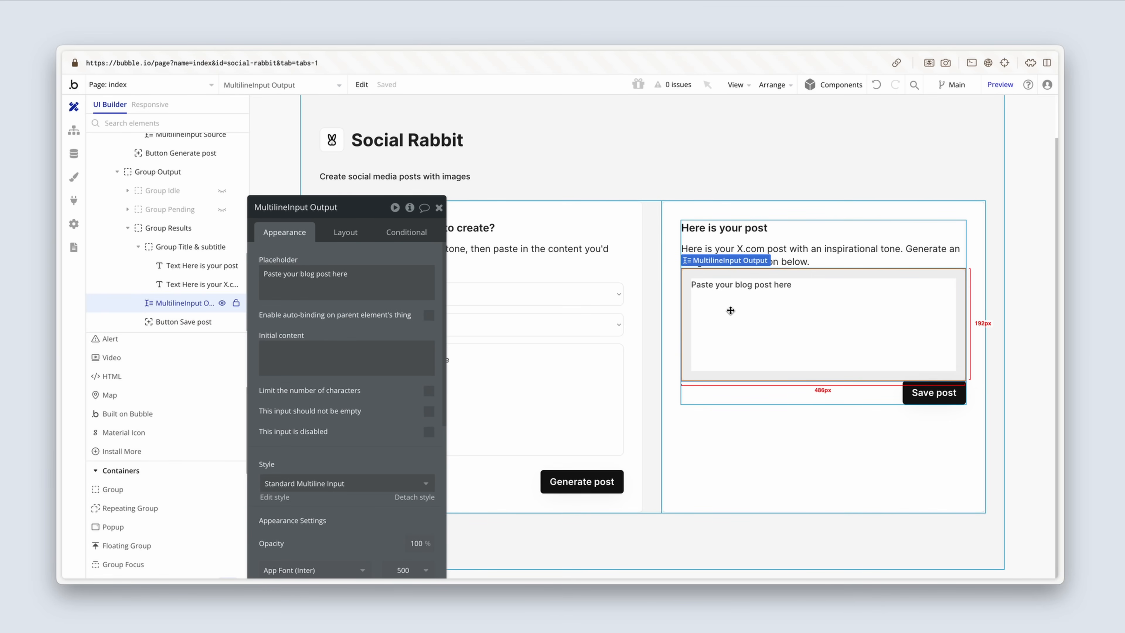
{"action": "left_click", "coordinate": [631, 272]}
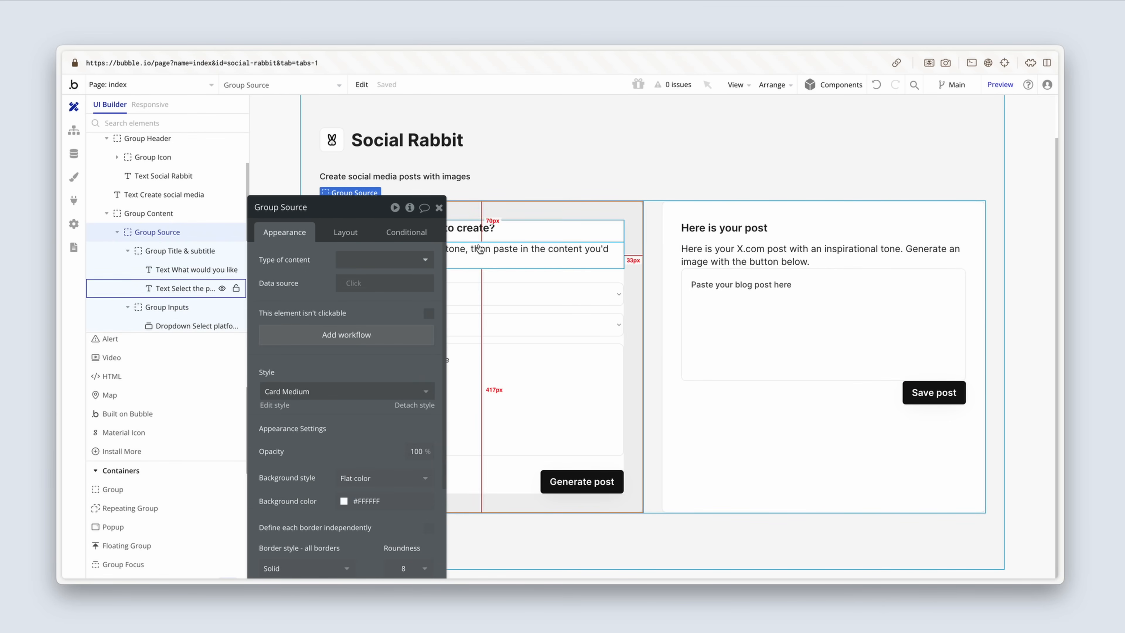
{"action": "left_click", "coordinate": [350, 232]}
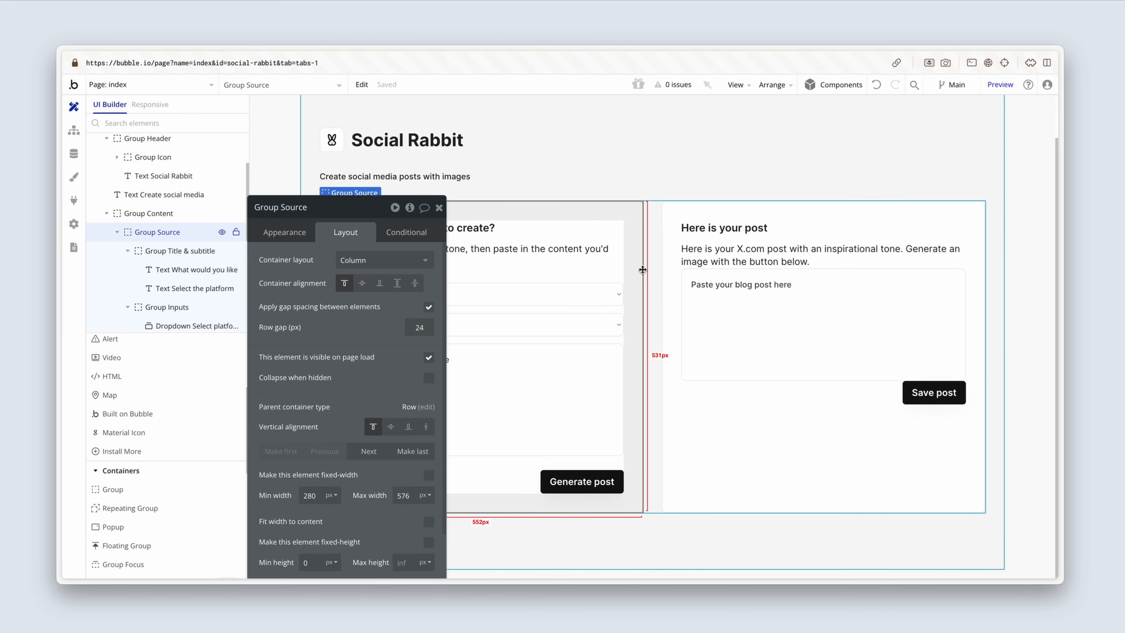
{"action": "left_click", "coordinate": [720, 410]}
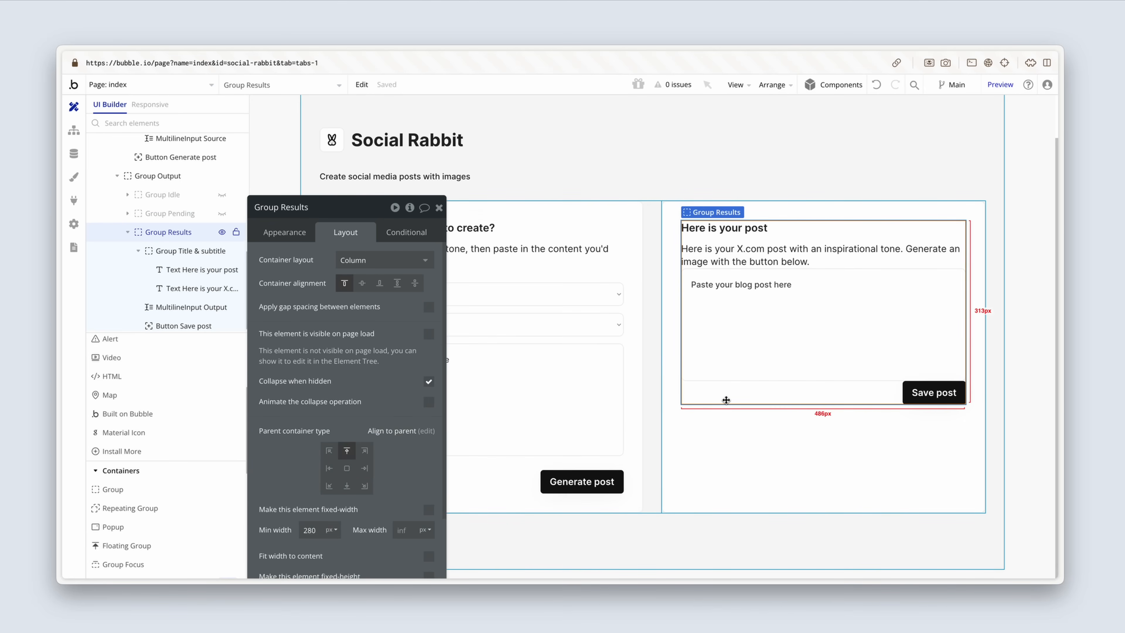
{"action": "left_click", "coordinate": [429, 307]}
{"action": "left_click", "coordinate": [429, 326]}
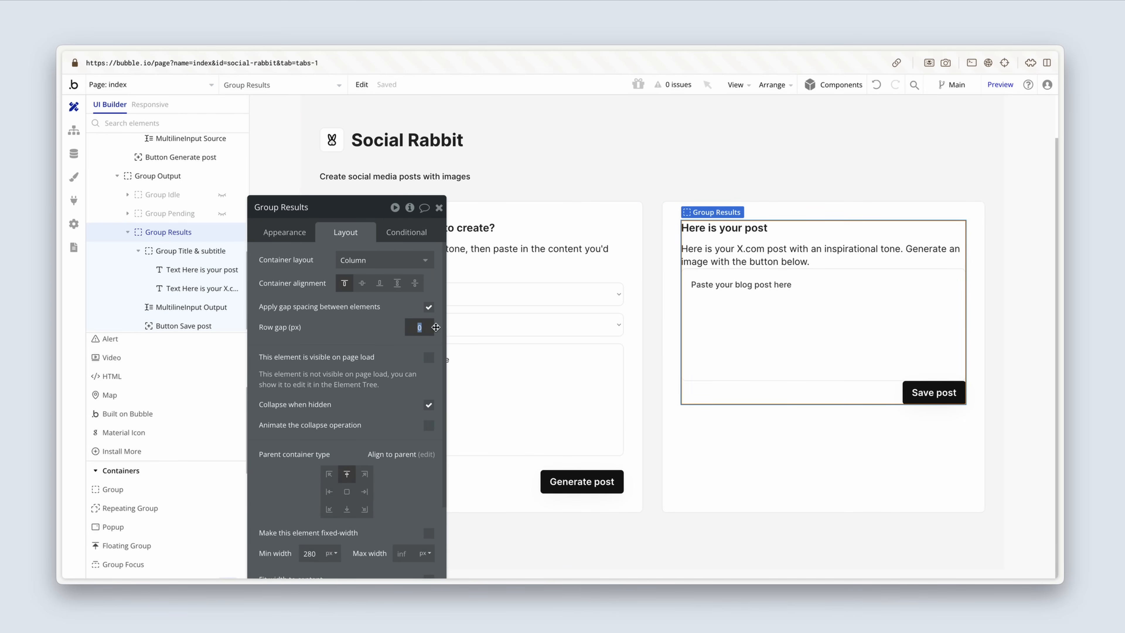
{"action": "type", "text": "24"}
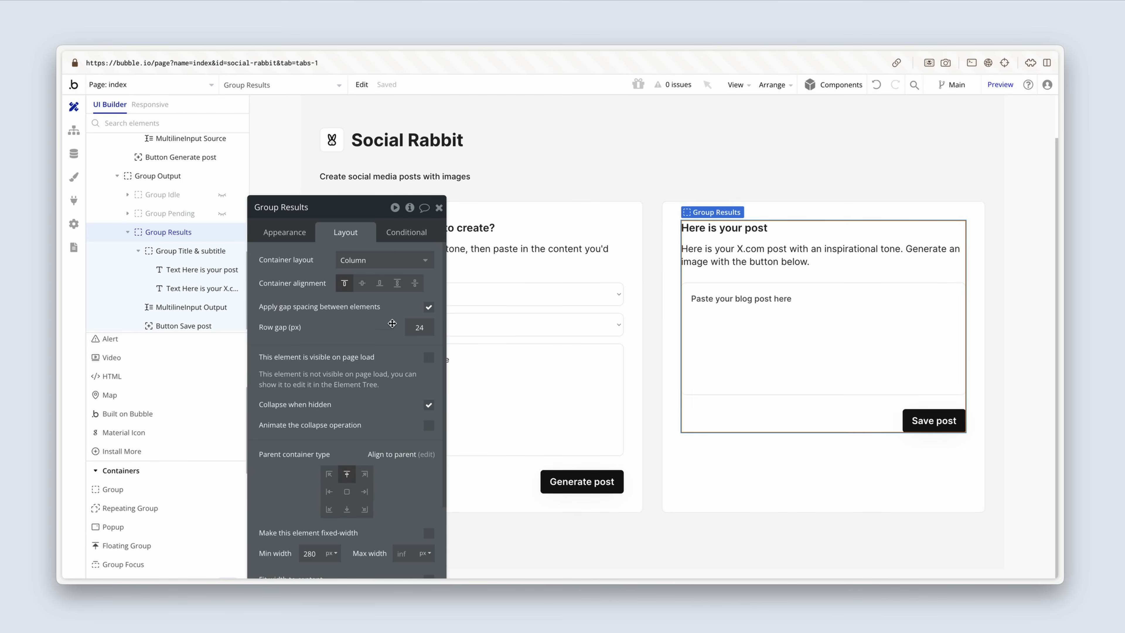
{"action": "left_click", "coordinate": [439, 208]}
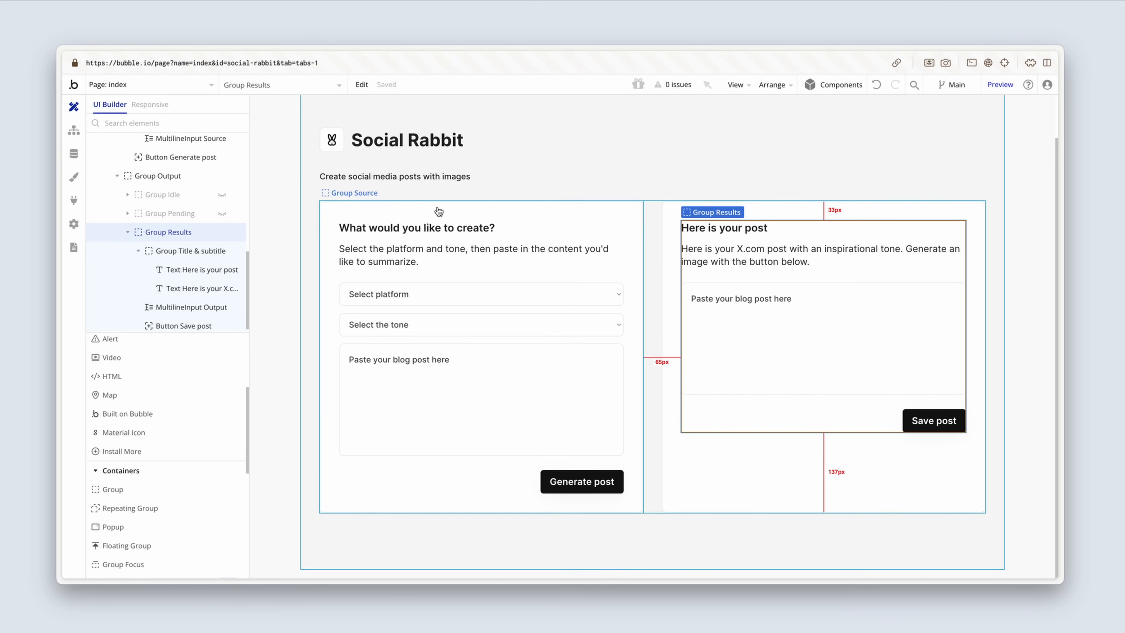
Step: Add a button to Group Results between the title & subtitle group and the multiline input, labelled "Generate image"
{"action": "scroll", "coordinate": [187, 439], "scroll_direction": "down", "scroll_amount": 5}
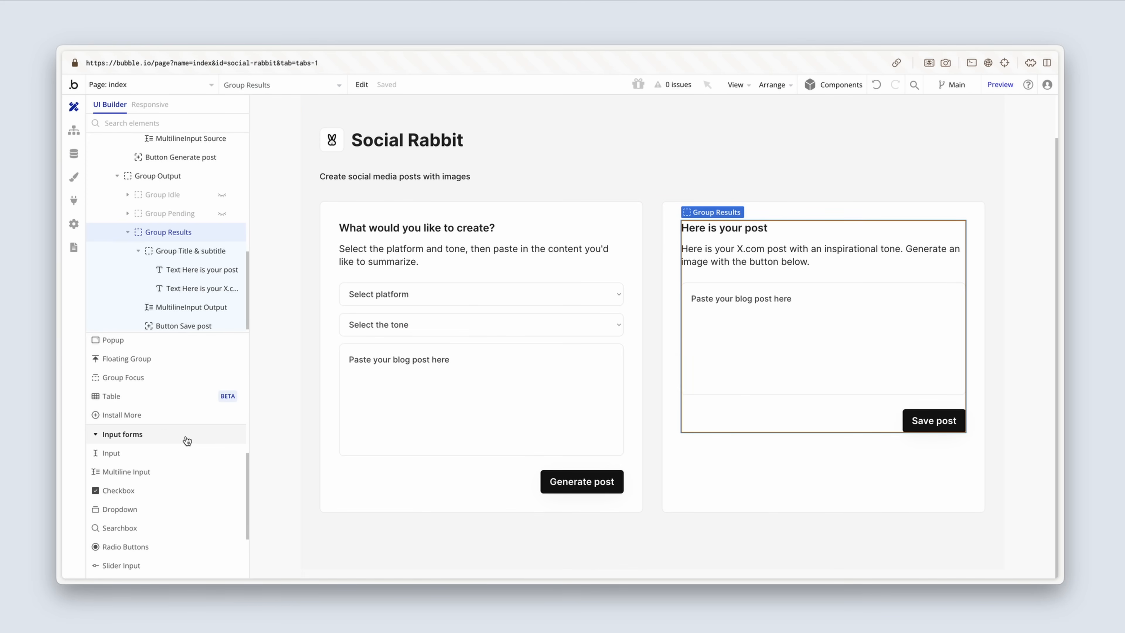
{"action": "scroll", "coordinate": [187, 441], "scroll_direction": "up", "scroll_amount": 6}
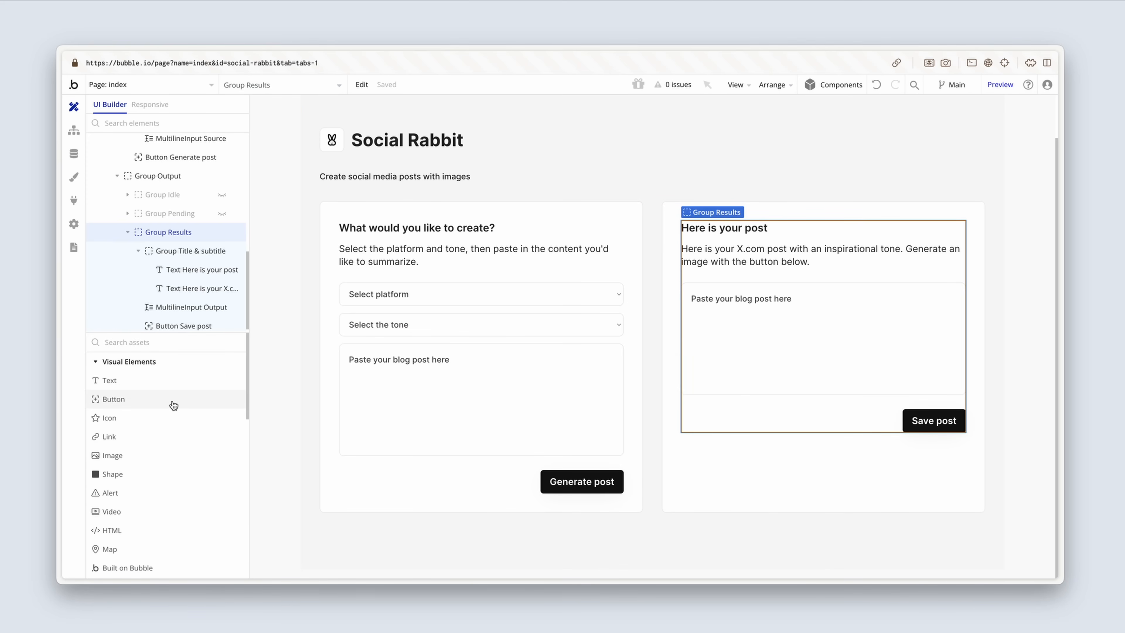
{"action": "left_click", "coordinate": [188, 397]}
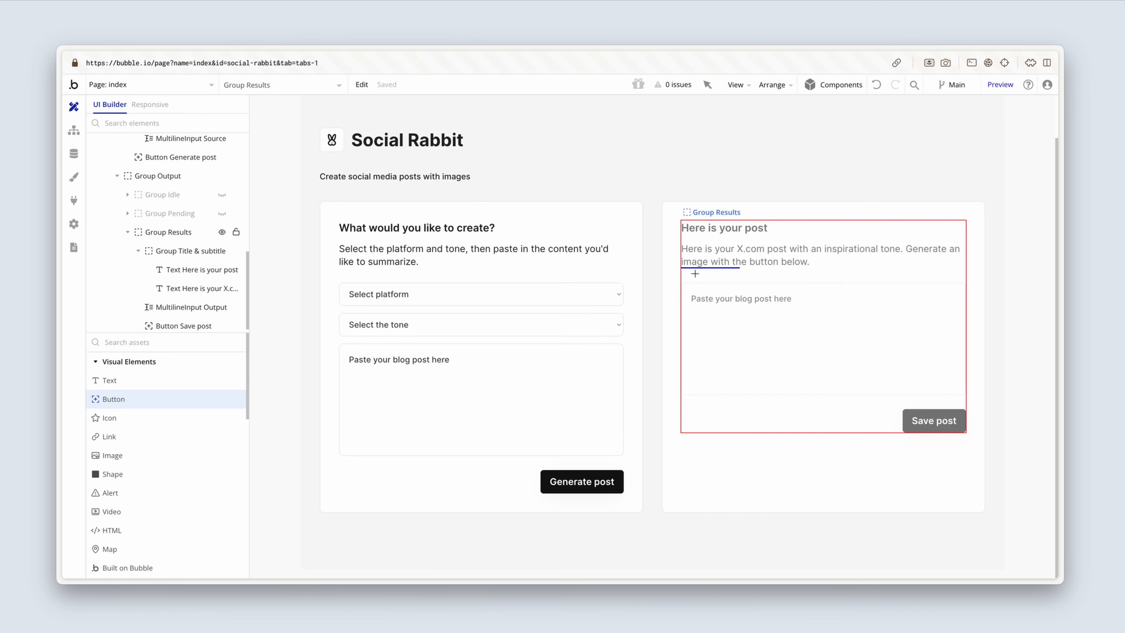
{"action": "left_click", "coordinate": [696, 278]}
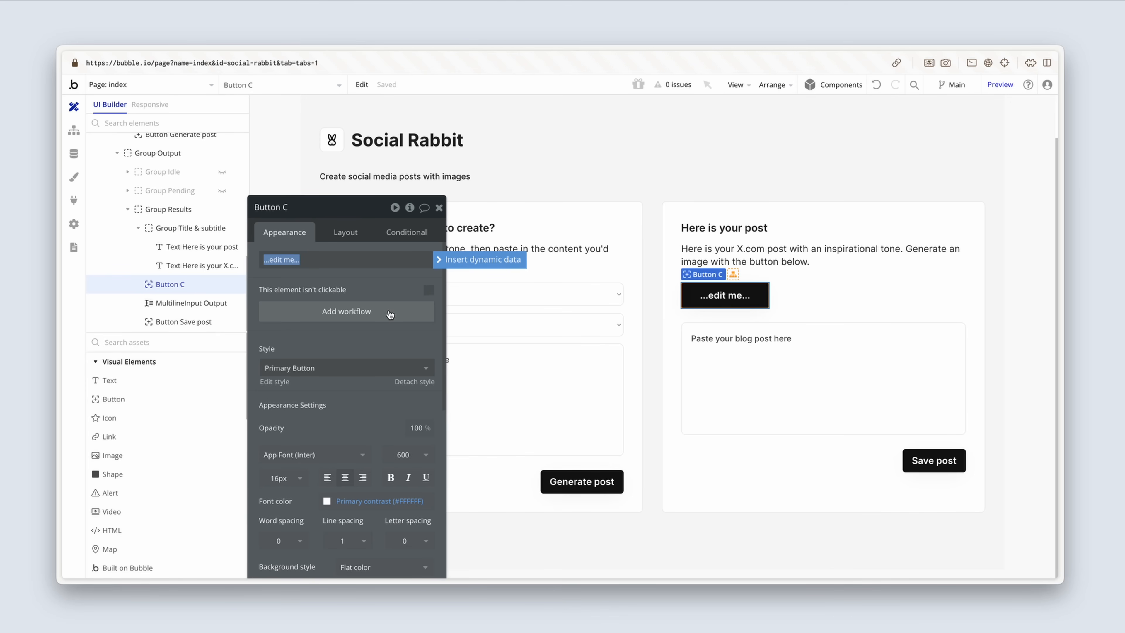
{"action": "type", "text": "Generate image"}
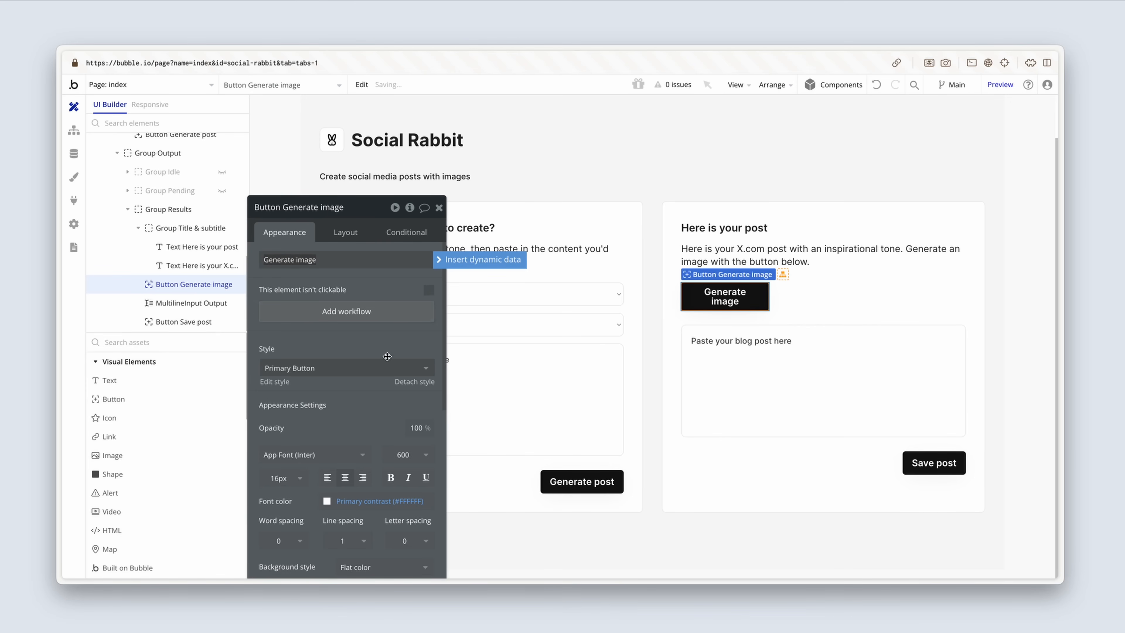
Step: Apply the Flat Button style to the Generate image button and set its font size to 16 px
{"action": "left_click", "coordinate": [407, 371]}
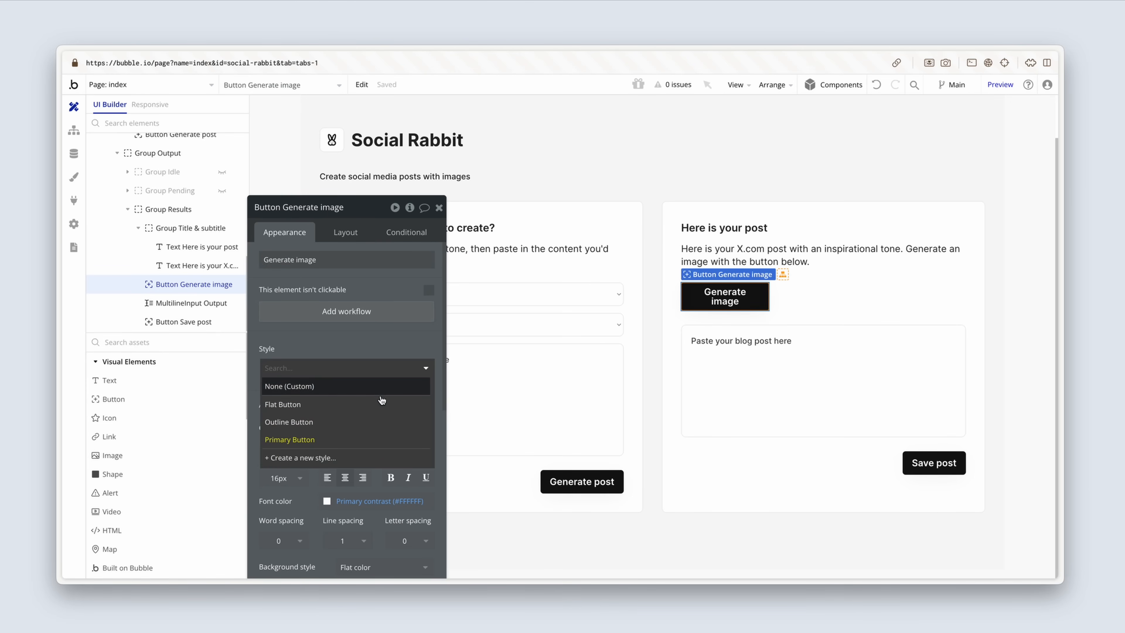
{"action": "left_click", "coordinate": [380, 403]}
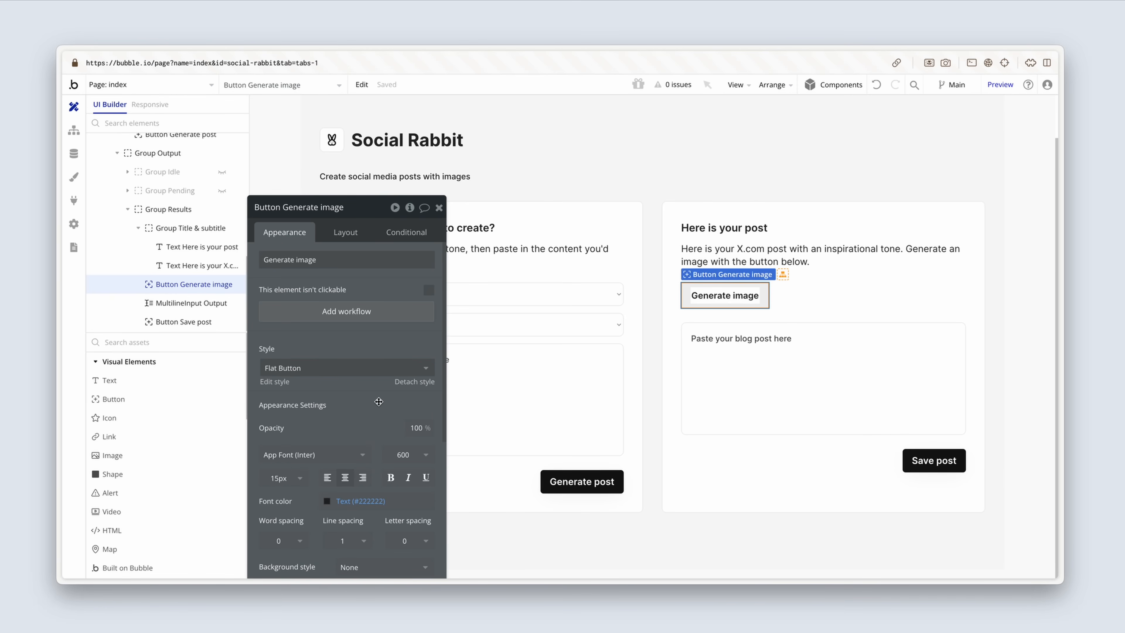
{"action": "left_click_drag", "start_coordinate": [379, 401], "coordinate": [398, 360]}
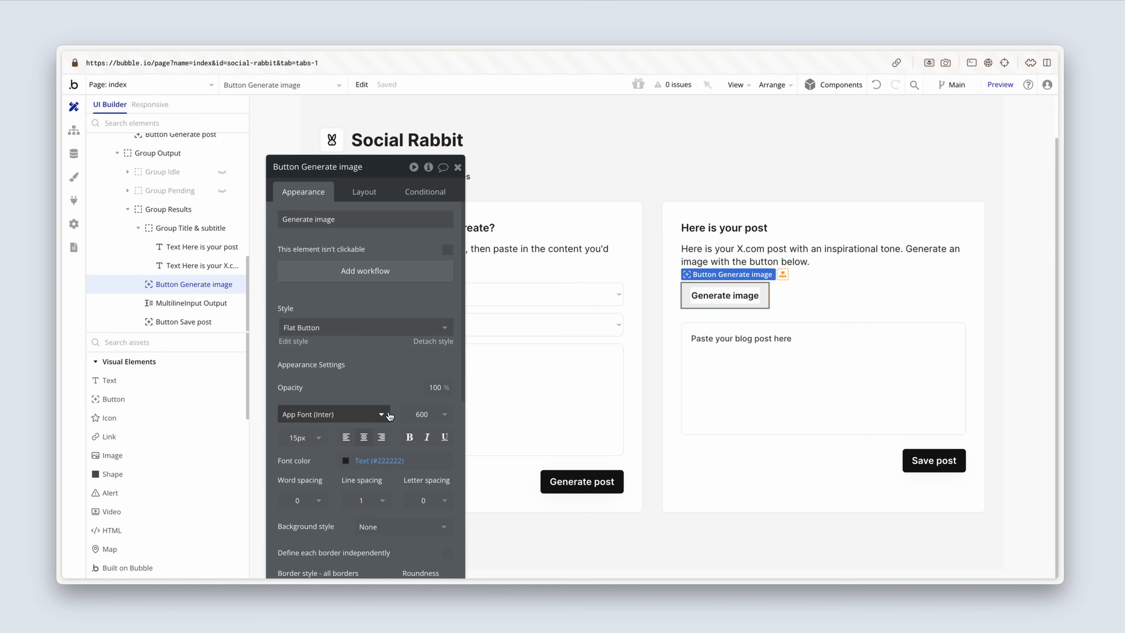
{"action": "left_click", "coordinate": [304, 438]}
{"action": "key", "text": "BackSpace"}
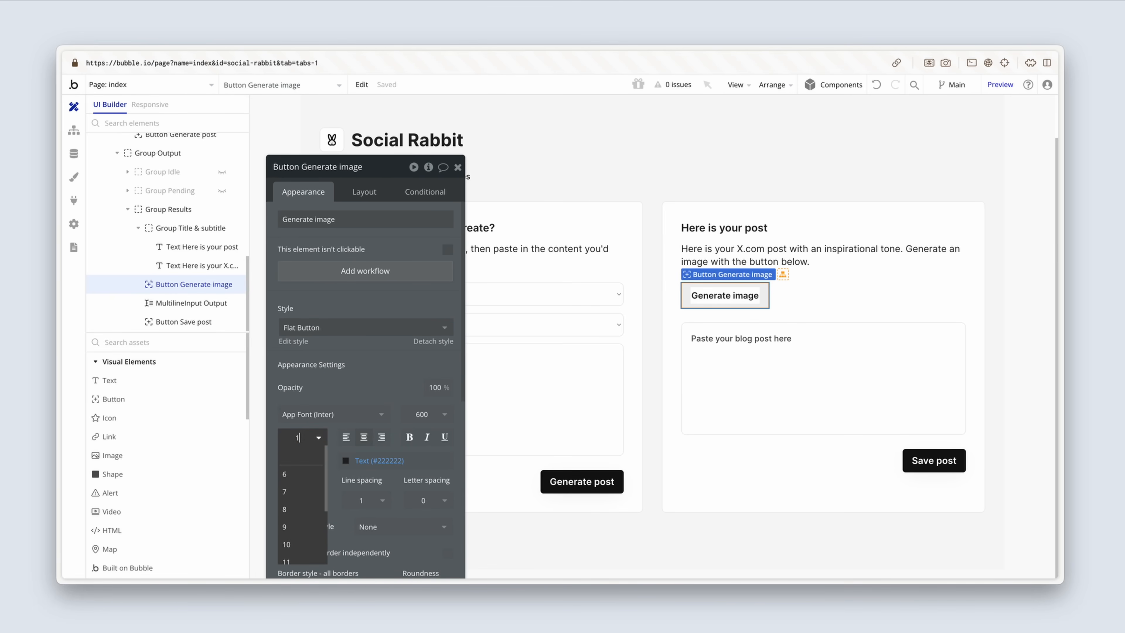
{"action": "type", "text": "6"}
{"action": "key", "text": "Return"}
Step: Give the Generate image button a dashed border on all sides with a roundness of 8
{"action": "scroll", "coordinate": [328, 439], "scroll_direction": "down", "scroll_amount": 3}
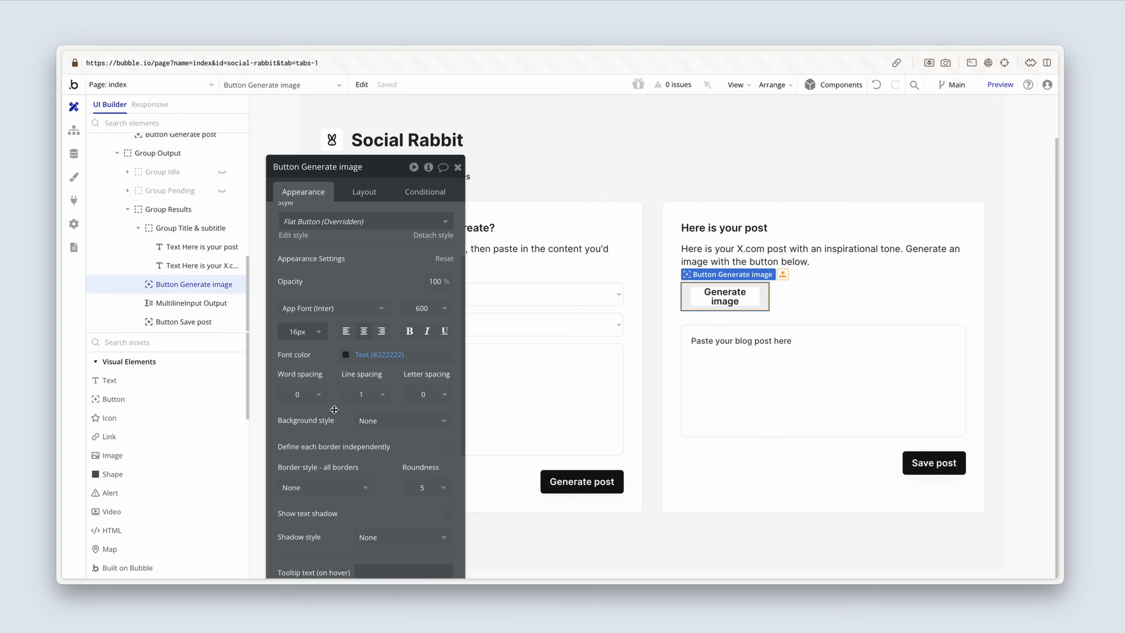
{"action": "left_click", "coordinate": [331, 456]}
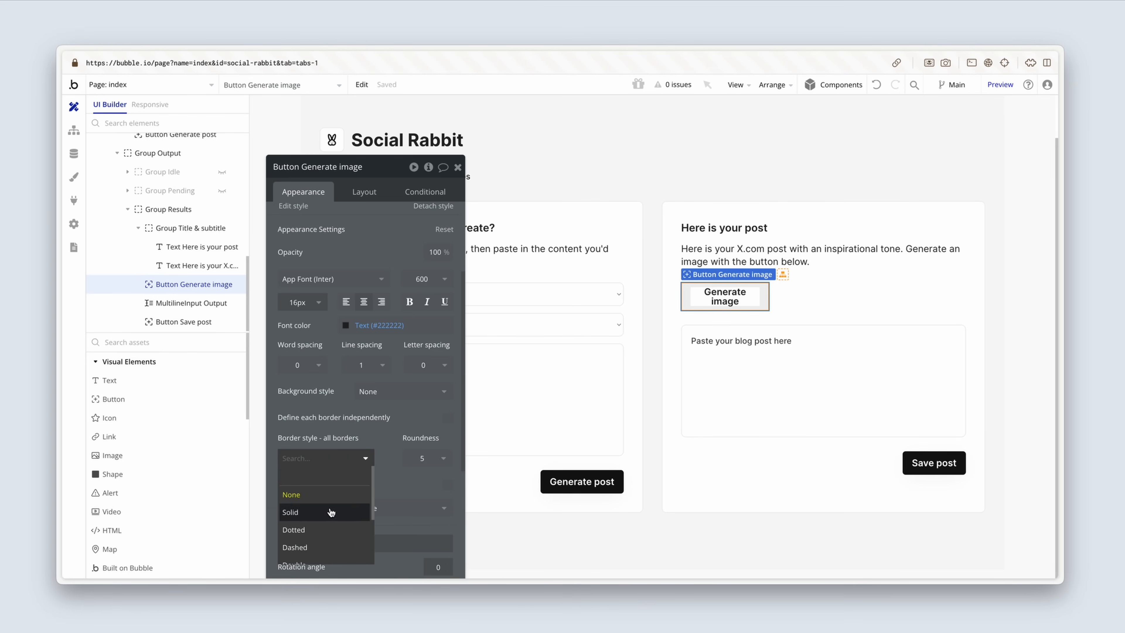
{"action": "left_click", "coordinate": [326, 546]}
{"action": "scroll", "coordinate": [364, 459], "scroll_direction": "down", "scroll_amount": 2}
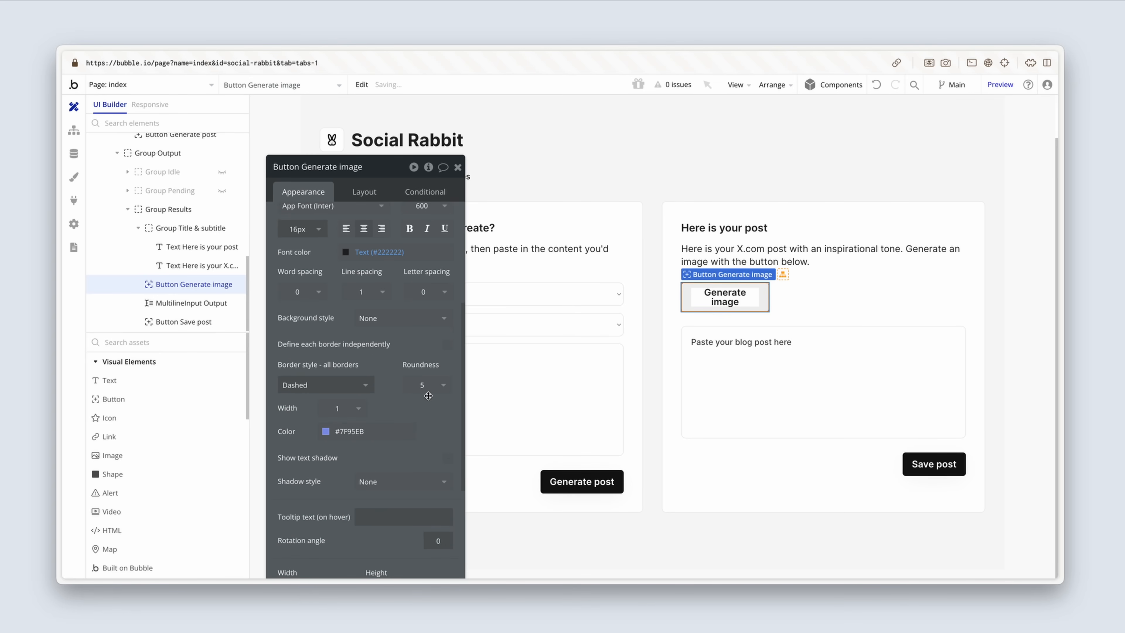
{"action": "left_click", "coordinate": [434, 396]}
{"action": "key", "text": "BackSpace"}
{"action": "type", "text": "8"}
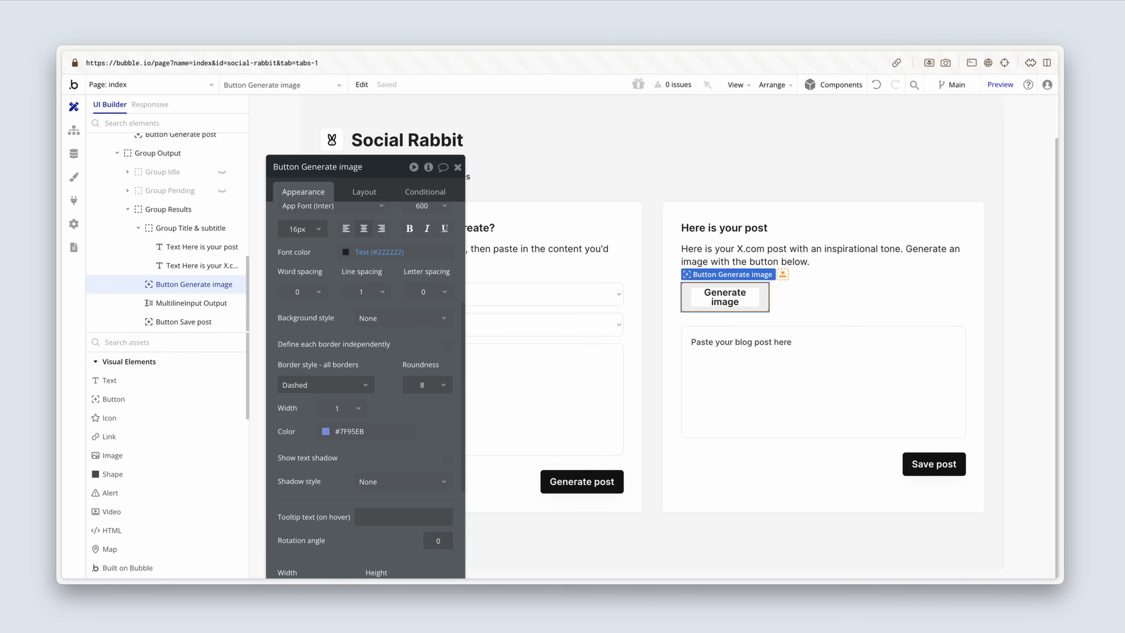
Step: Set the Generate image button's border width to 2 and its border color to the Light grey color variable
{"action": "left_click", "coordinate": [357, 410]}
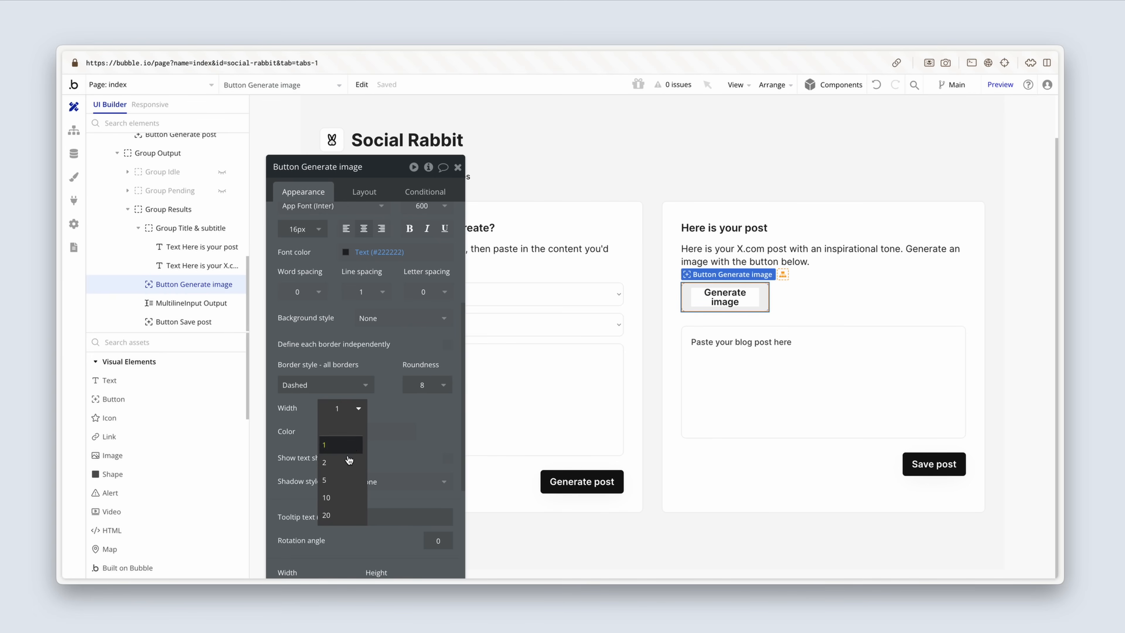
{"action": "left_click", "coordinate": [348, 462]}
{"action": "left_click", "coordinate": [326, 431]}
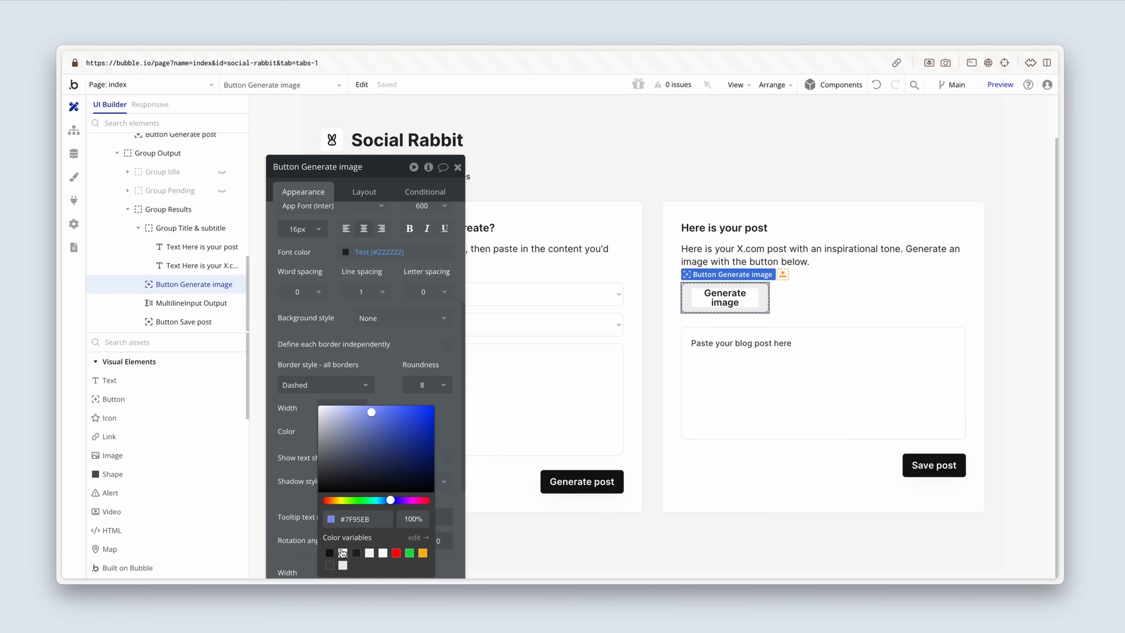
{"action": "left_click", "coordinate": [343, 565]}
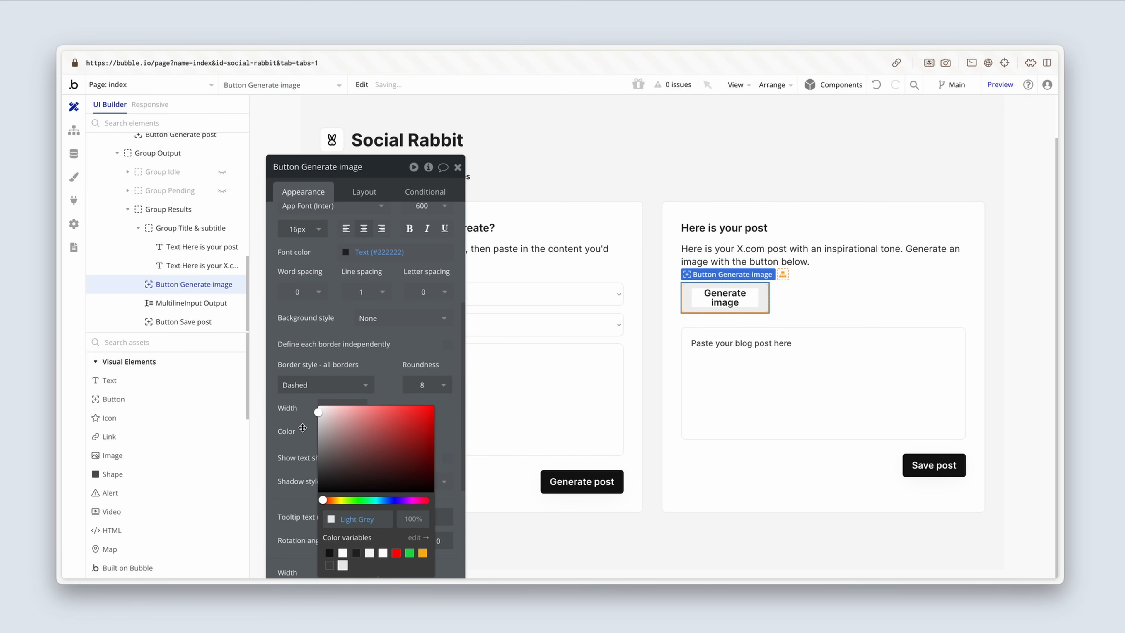
{"action": "left_click", "coordinate": [303, 428]}
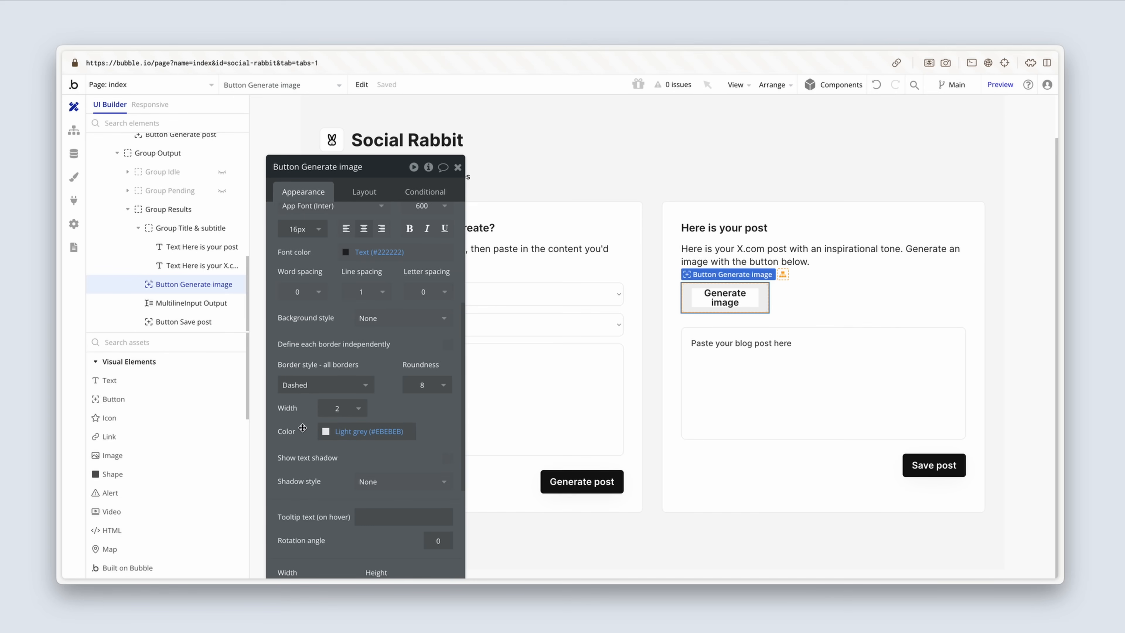
Step: Remove the fixed width from the Generate image button and set its min width to 0 px and min height to 48 px
{"action": "left_click", "coordinate": [362, 198]}
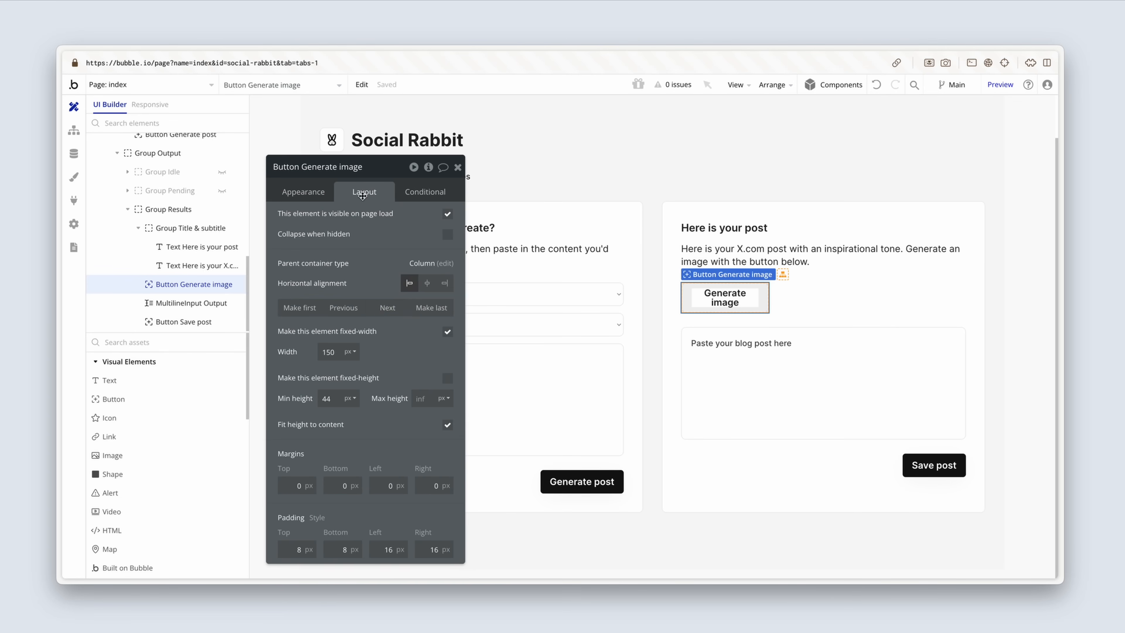
{"action": "left_click", "coordinate": [447, 334]}
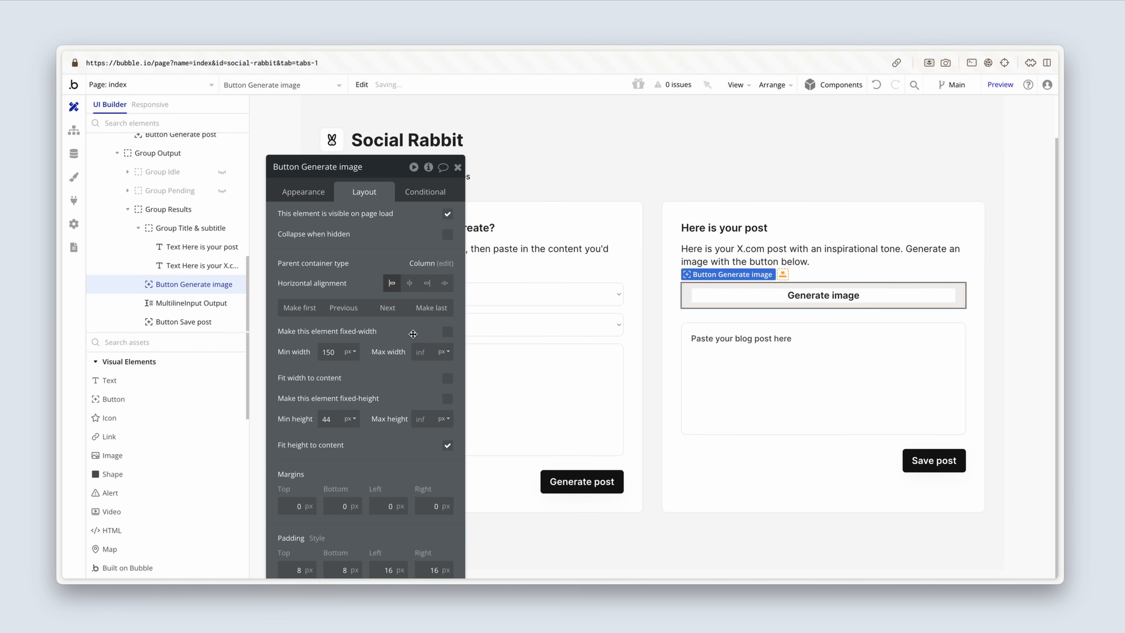
{"action": "left_click_drag", "start_coordinate": [339, 353], "coordinate": [302, 353]}
{"action": "type", "text": "0"}
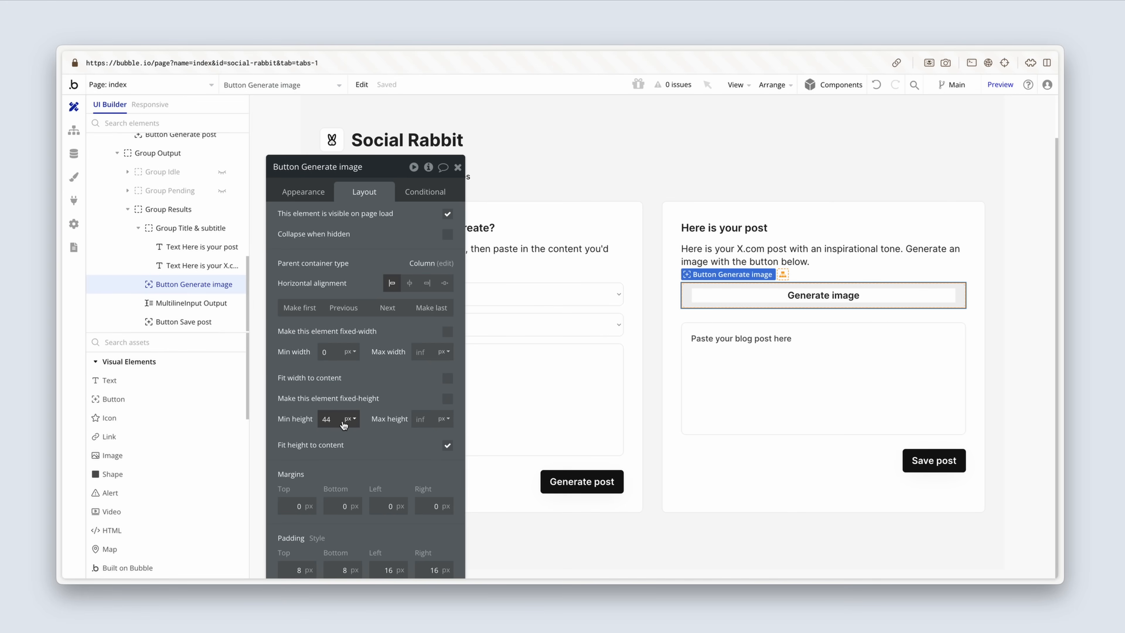
{"action": "key", "text": "BackSpace"}
{"action": "left_click", "coordinate": [668, 357]}
{"action": "left_click", "coordinate": [719, 299]}
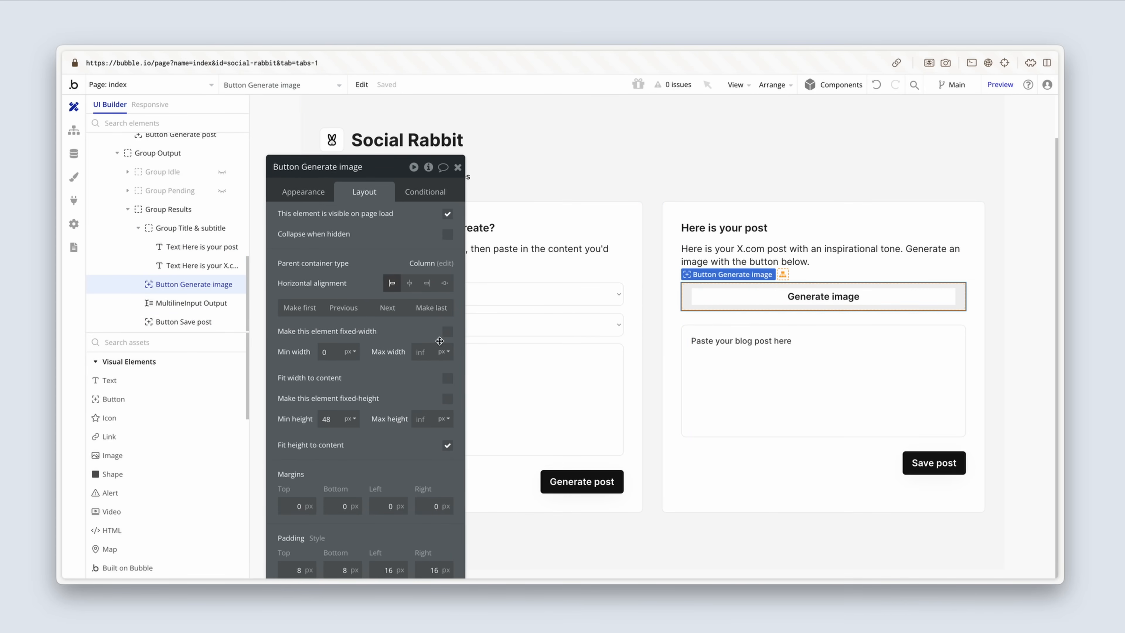
Step: Add an image element to Group Results directly below the Generate image button and name it "Image Post"
{"action": "left_click", "coordinate": [155, 455]}
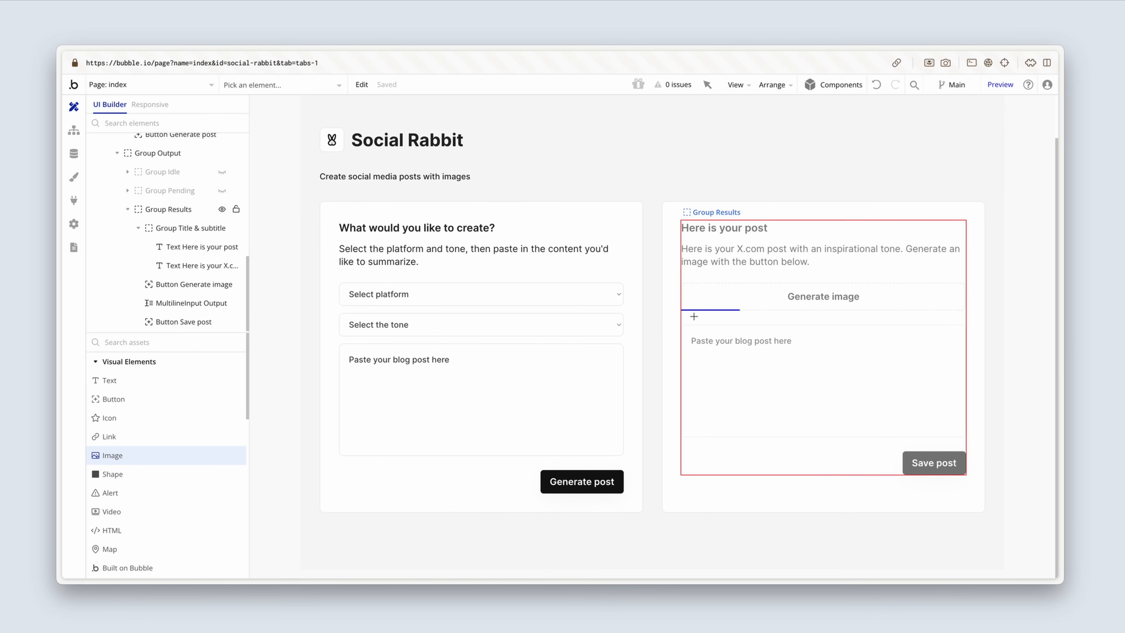
{"action": "left_click", "coordinate": [693, 316]}
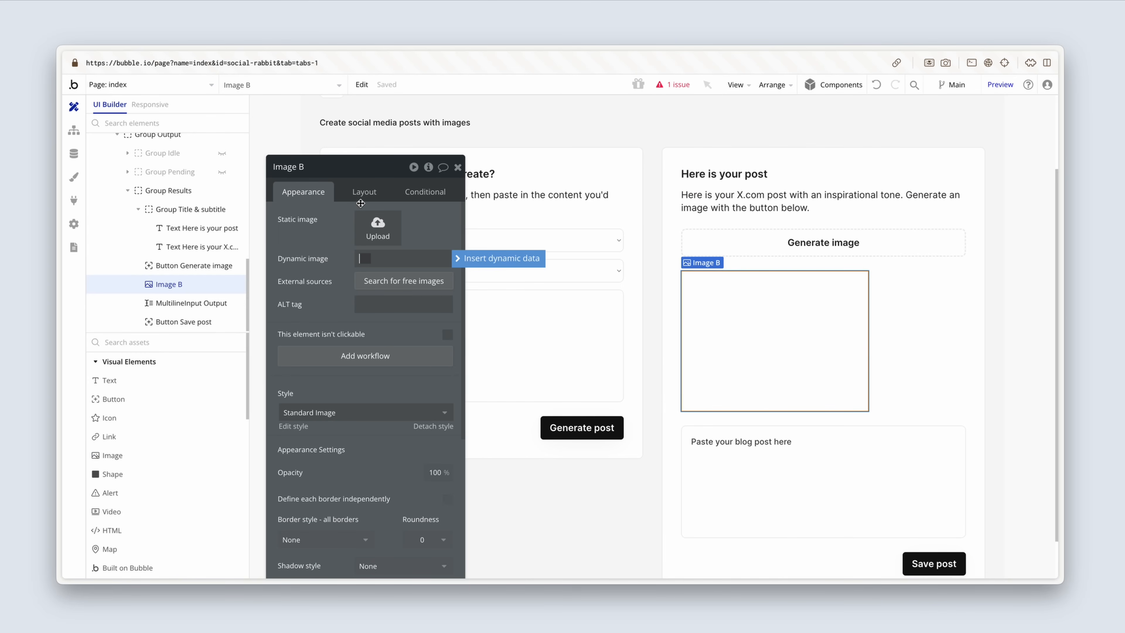
{"action": "left_click", "coordinate": [310, 167]}
{"action": "type", "text": "Image Post"}
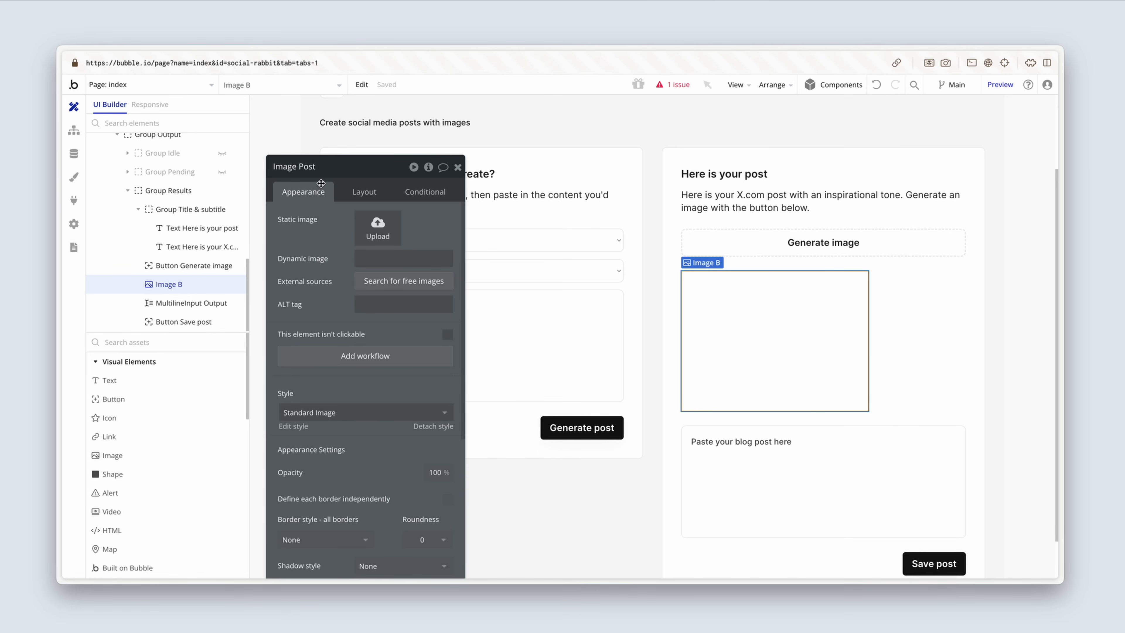
Step: Make Image Post flexible in width with a min width of 0 px and a fixed aspect ratio of 3 x 2
{"action": "left_click", "coordinate": [362, 191]}
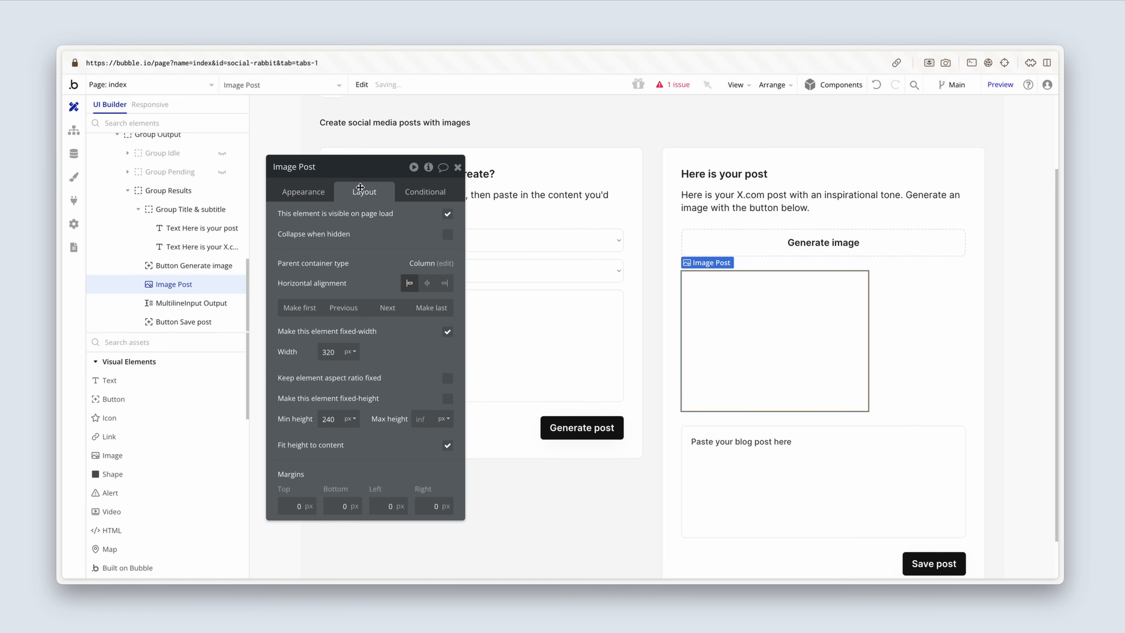
{"action": "left_click", "coordinate": [448, 332]}
{"action": "left_click", "coordinate": [328, 352]}
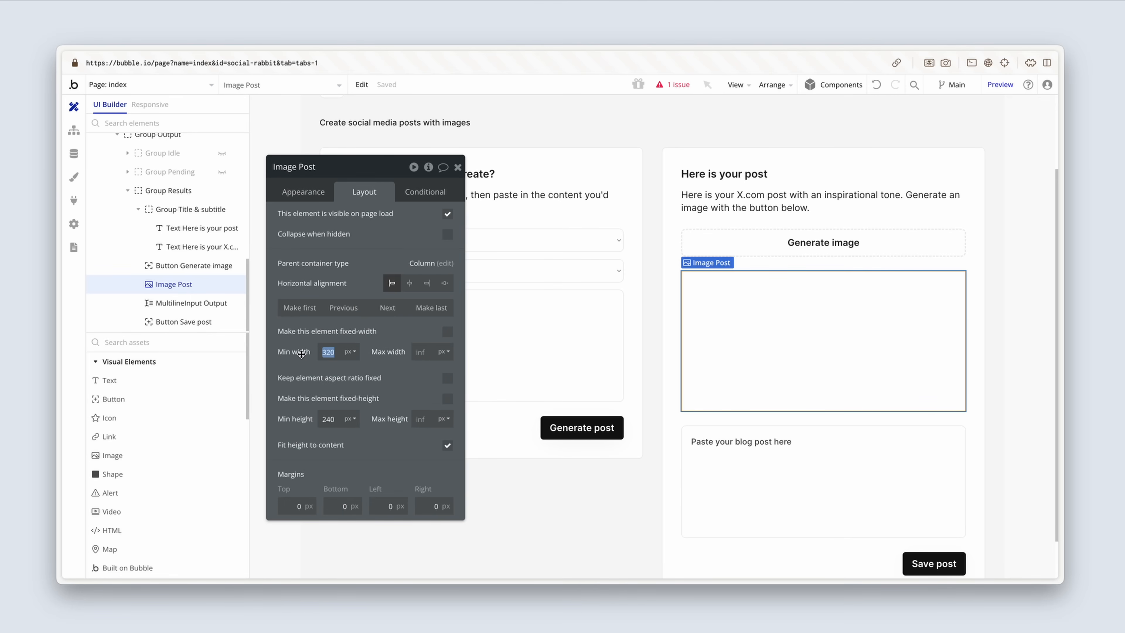
{"action": "type", "text": "0"}
{"action": "left_click", "coordinate": [448, 378]}
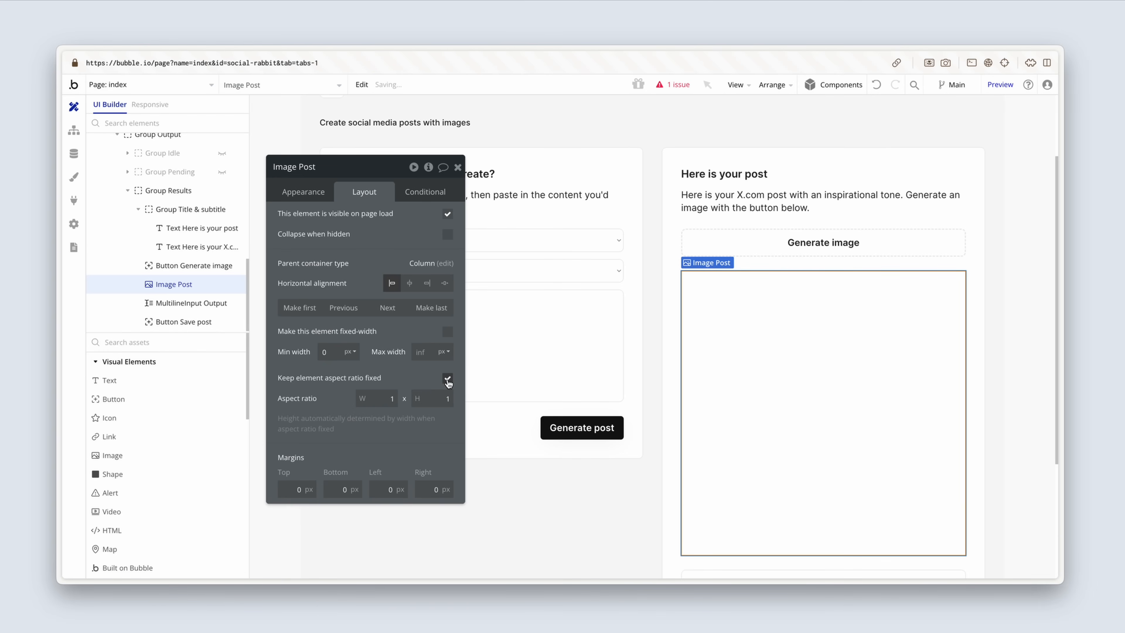
{"action": "double_click", "coordinate": [392, 399]}
{"action": "type", "text": "3"}
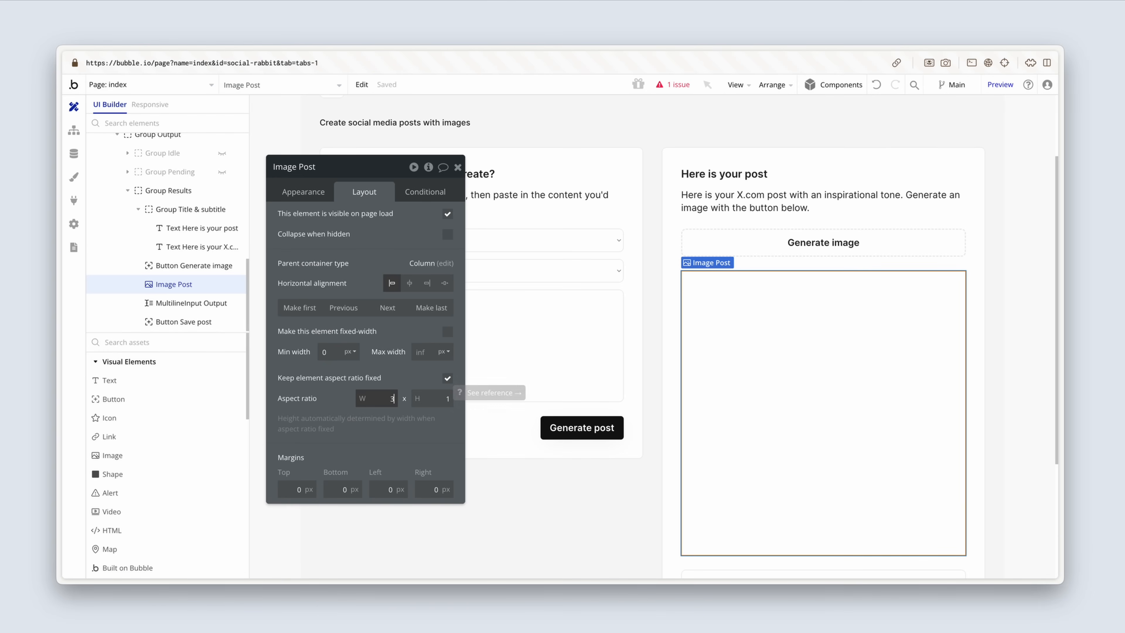
{"action": "key", "text": "Tab"}
{"action": "type", "text": "2"}
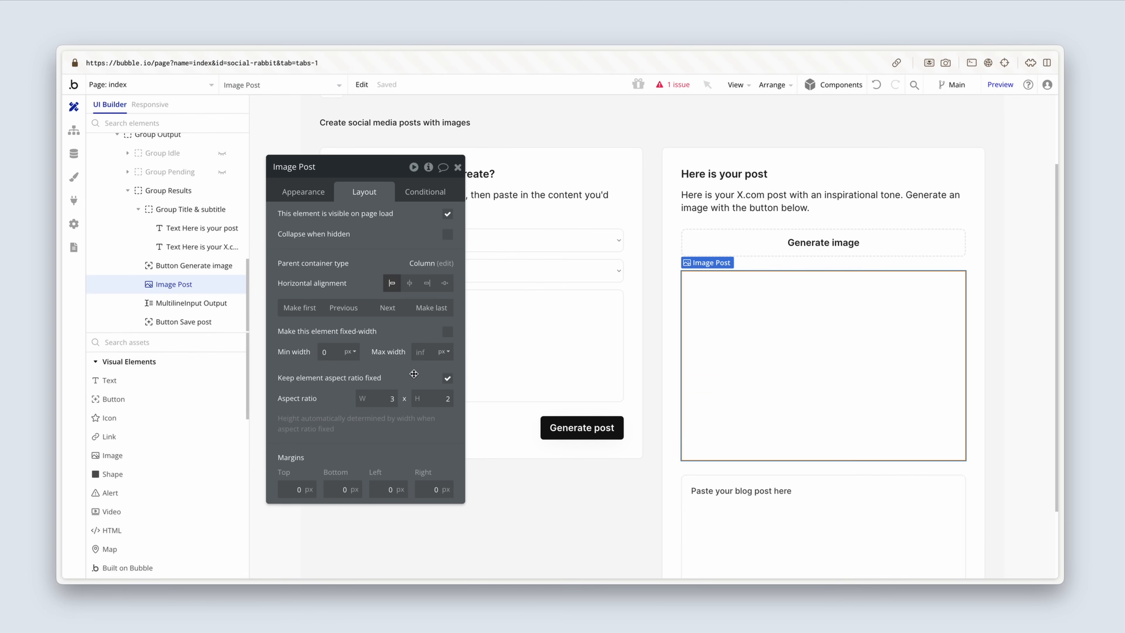
Step: Set the border roundness of Image Post to 8
{"action": "left_click", "coordinate": [309, 195]}
{"action": "scroll", "coordinate": [399, 377], "scroll_direction": "down", "scroll_amount": 5}
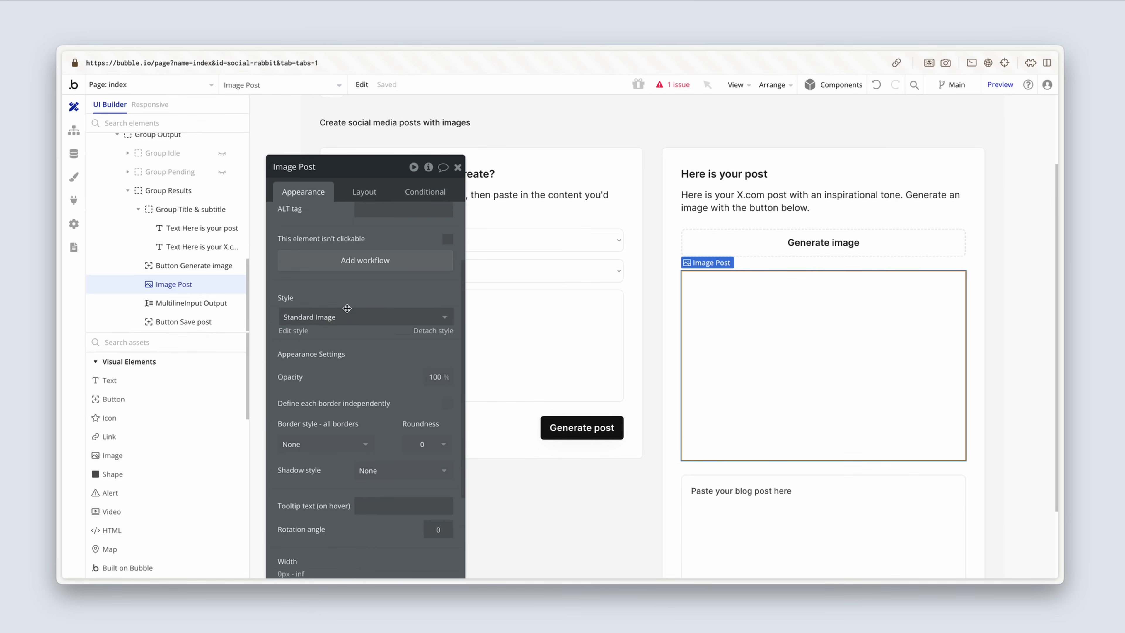
{"action": "left_click", "coordinate": [431, 434]}
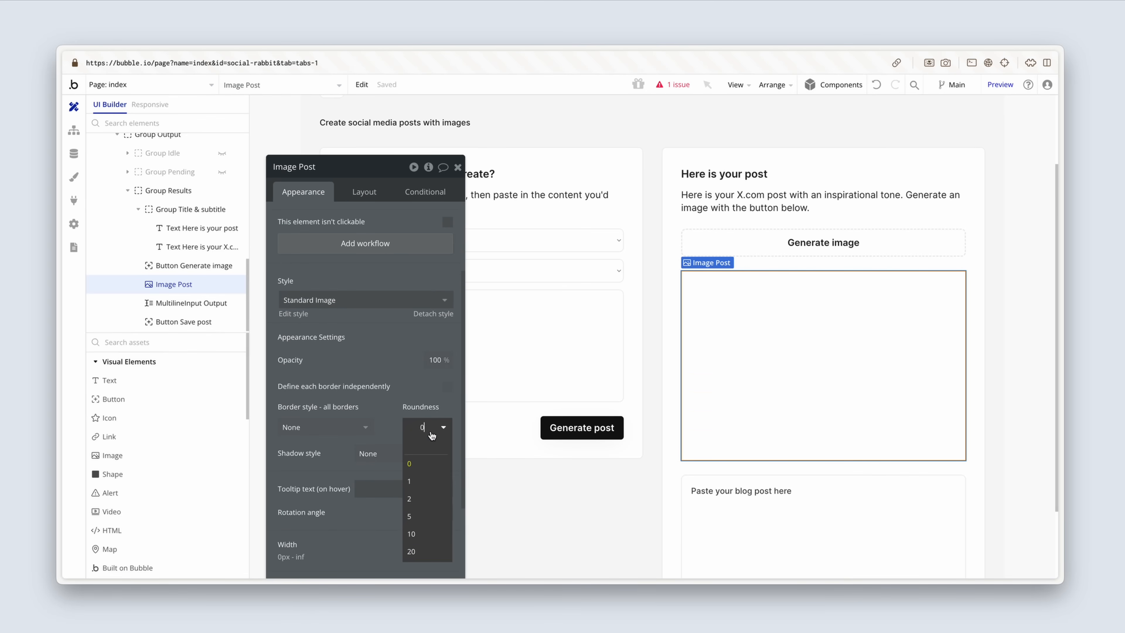
{"action": "key", "text": "BackSpace"}
{"action": "type", "text": "8"}
{"action": "key", "text": "Return"}
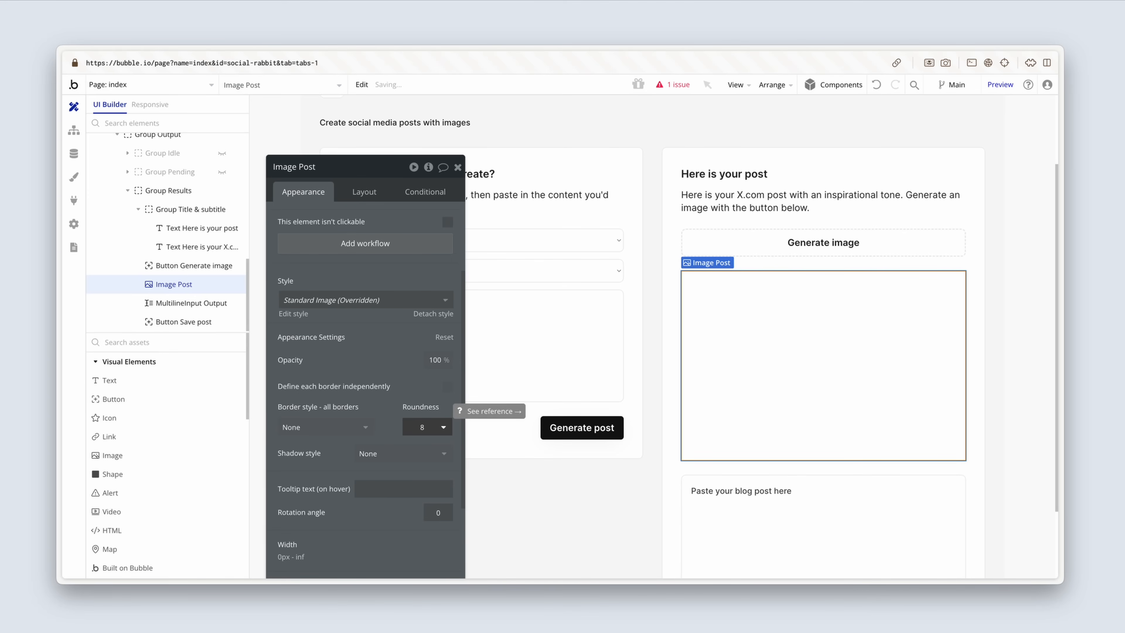
Step: Make Image Post hidden on page load and set it to collapse when hidden
{"action": "left_click", "coordinate": [366, 193]}
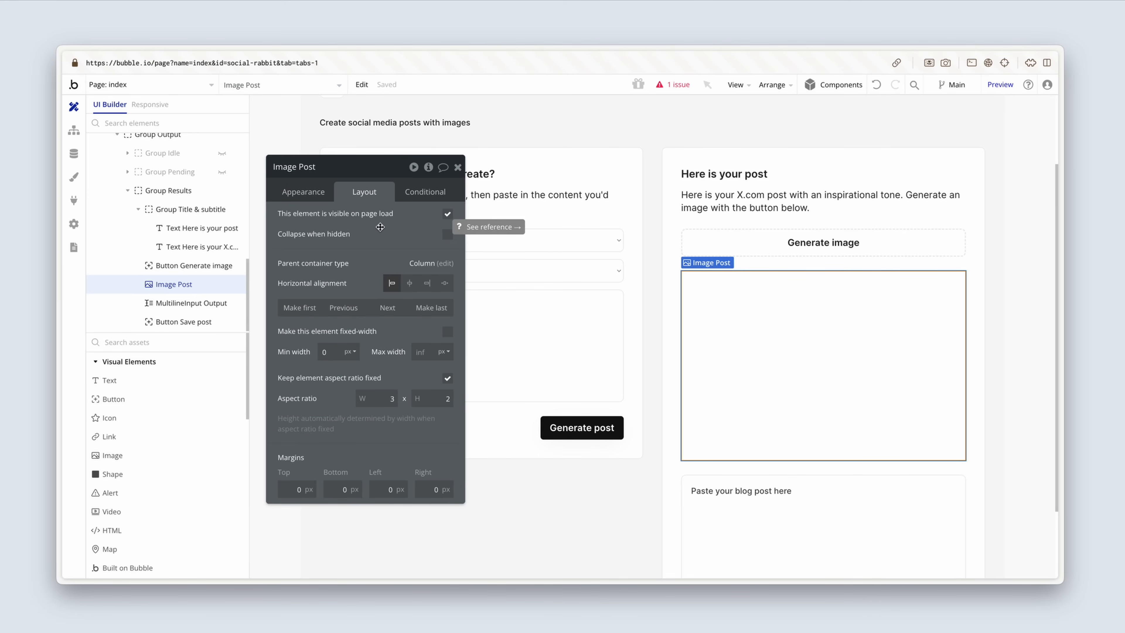
{"action": "left_click", "coordinate": [447, 215]}
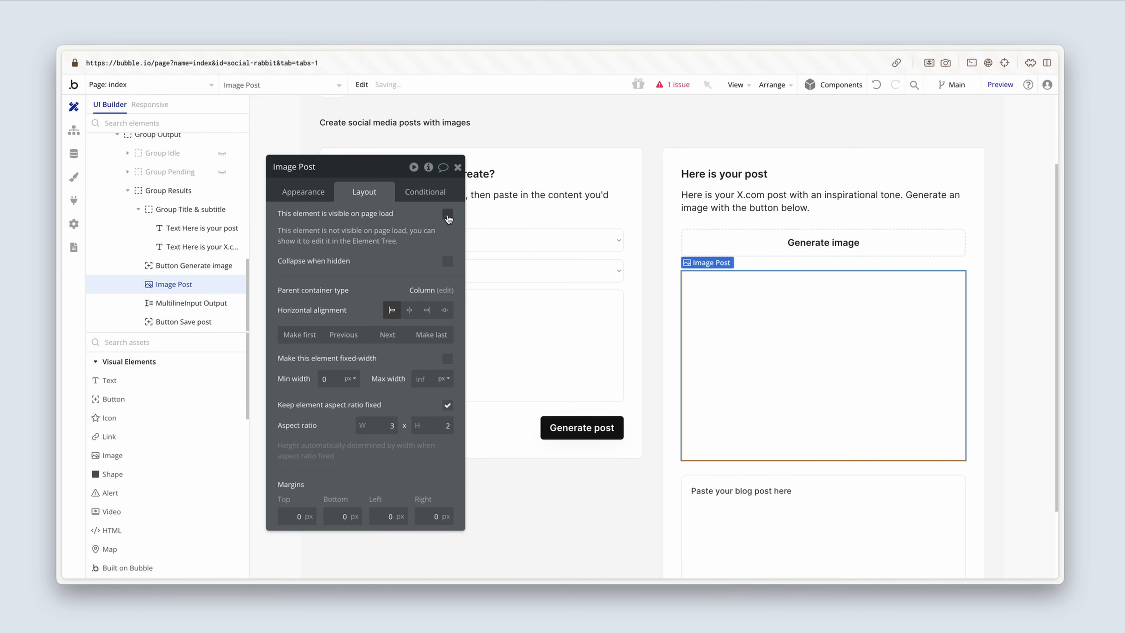
{"action": "left_click", "coordinate": [448, 262]}
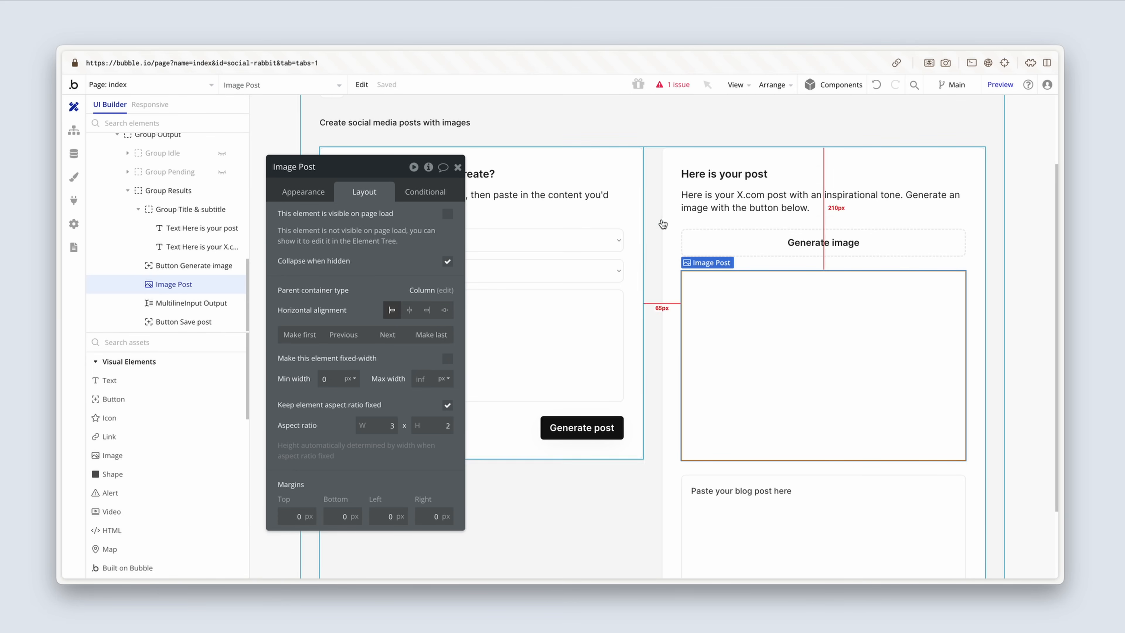
Step: Make the Generate image button hidden on page load and set it to collapse when hidden
{"action": "left_click", "coordinate": [694, 240]}
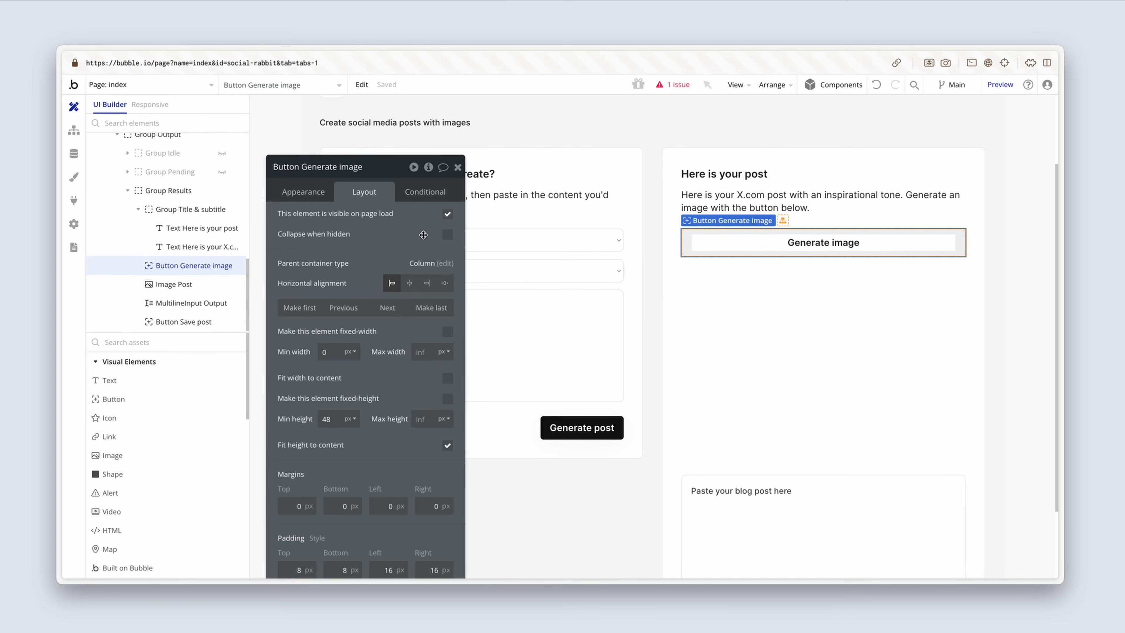
{"action": "left_click", "coordinate": [447, 214]}
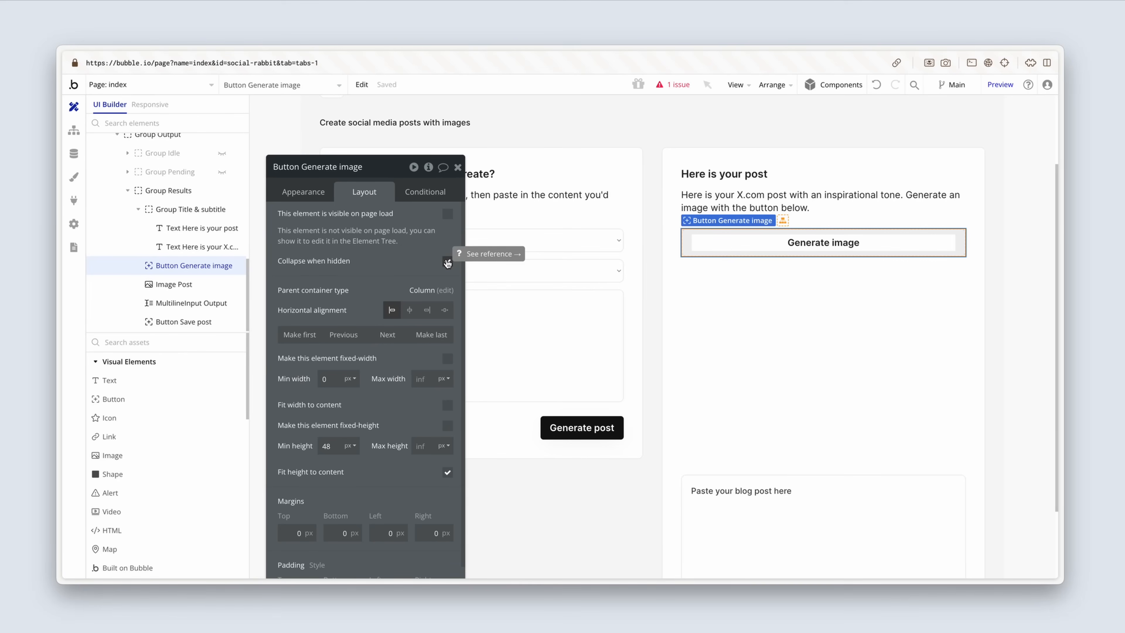
{"action": "left_click", "coordinate": [457, 167]}
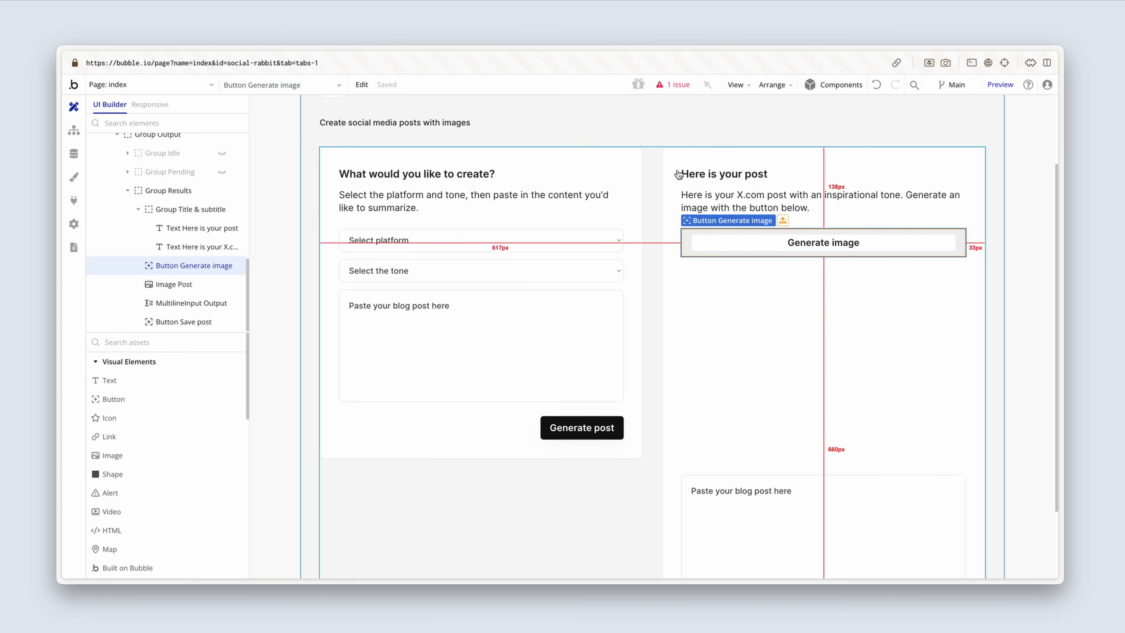
{"action": "double_click", "coordinate": [631, 172]}
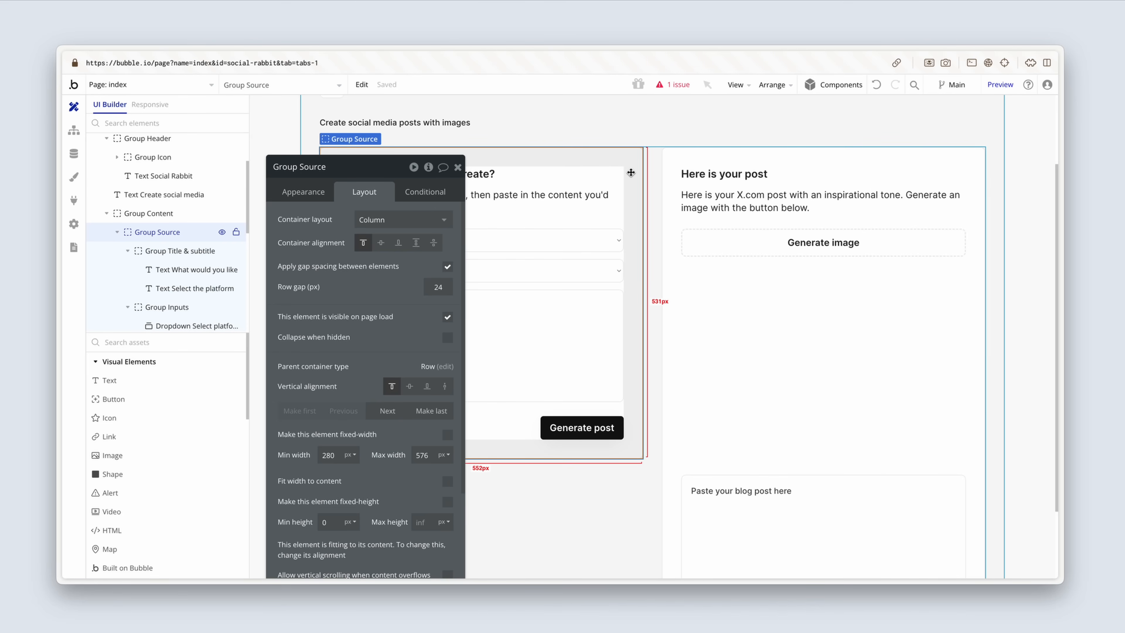
{"action": "left_click", "coordinate": [749, 321]}
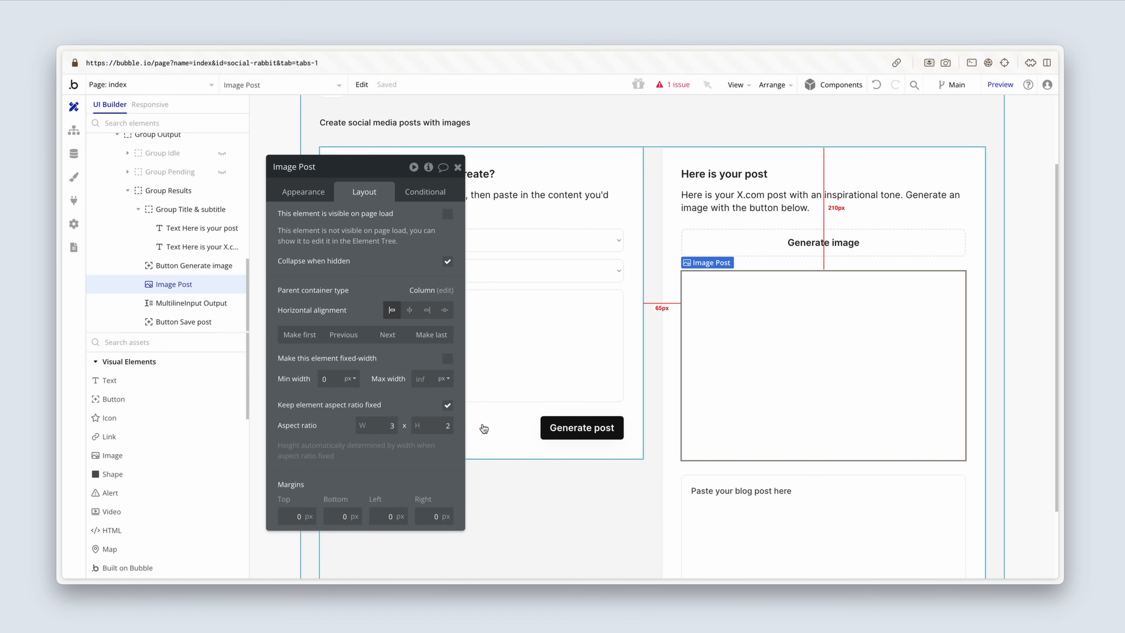
Step: Create a workflow that runs when the Generate post button is clicked
{"action": "left_click", "coordinate": [555, 425]}
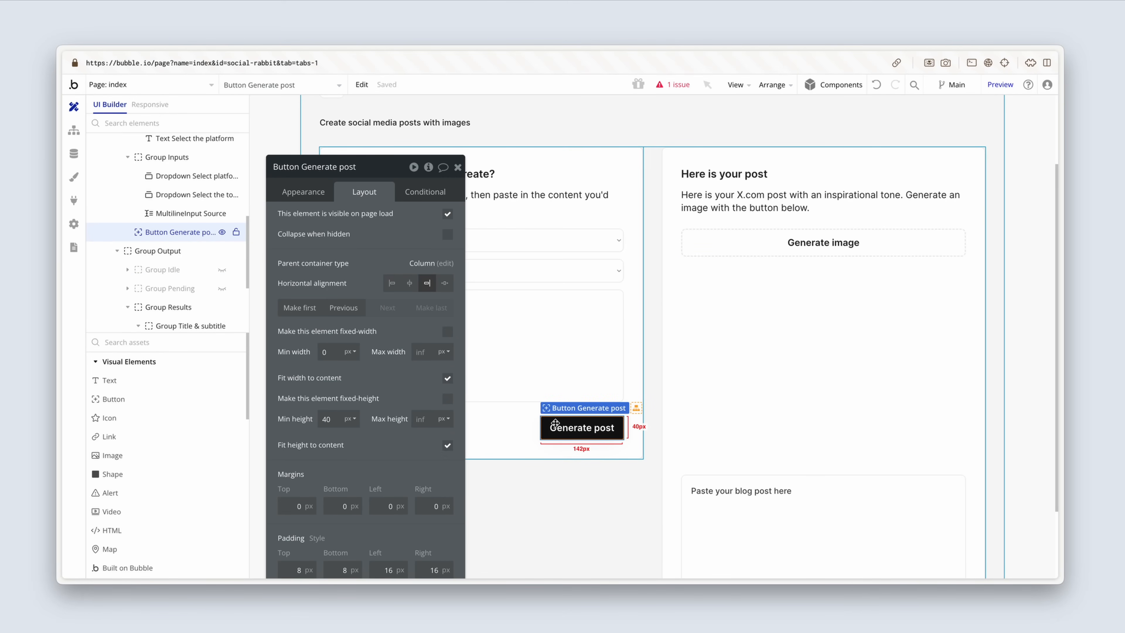
{"action": "left_click", "coordinate": [294, 191]}
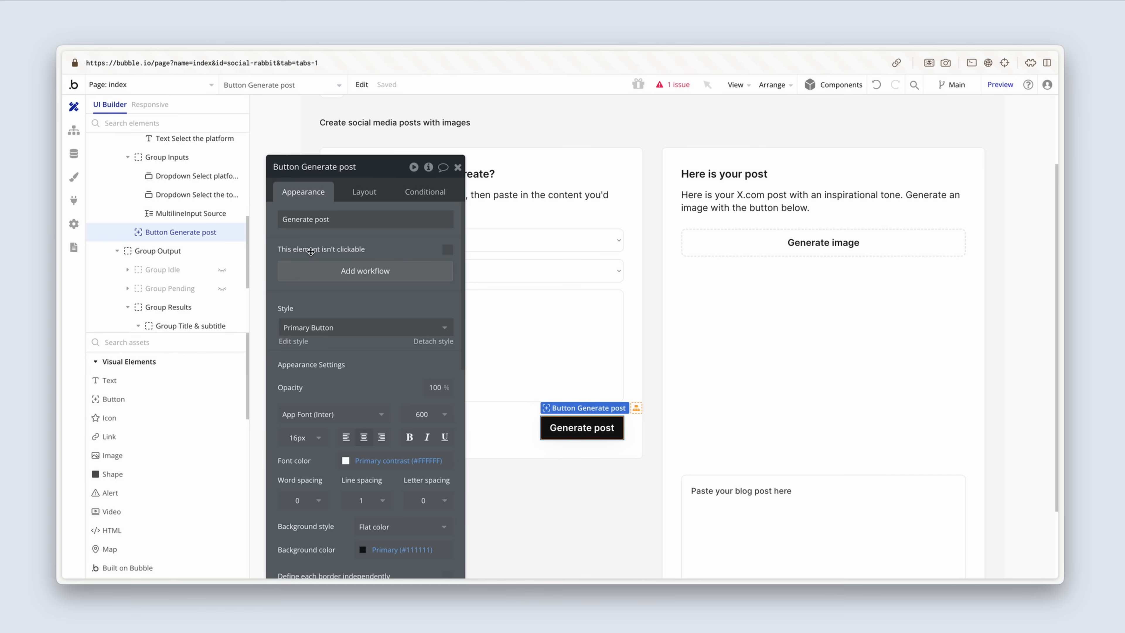
{"action": "left_click", "coordinate": [313, 271]}
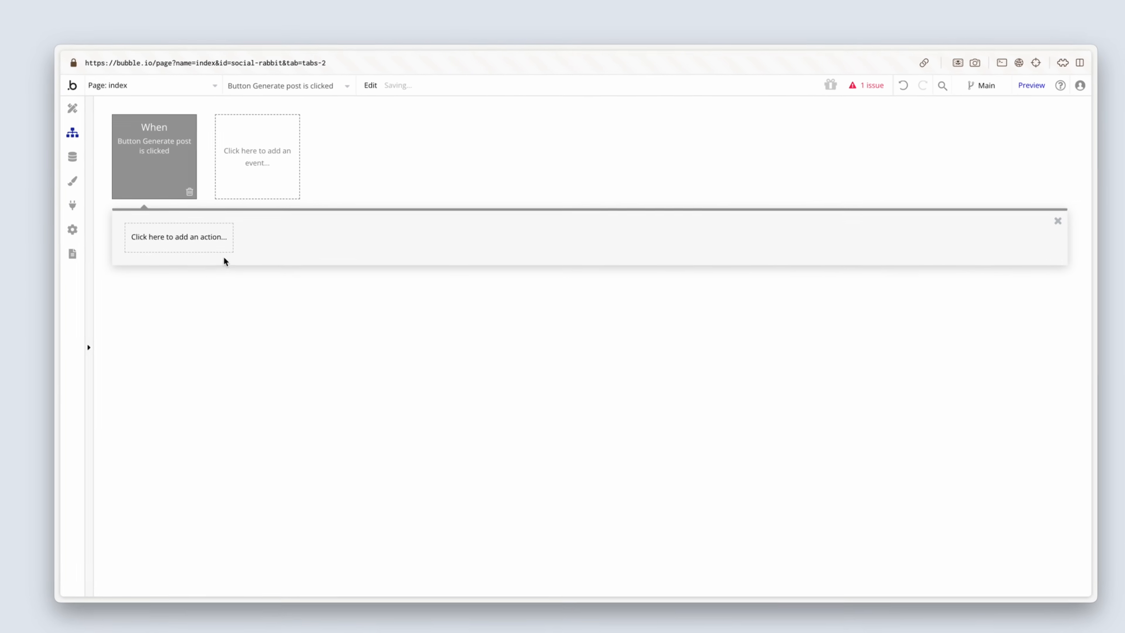
Step: Add a Create a new thing action to the Generate post workflow with Post as its type
{"action": "left_click", "coordinate": [217, 248]}
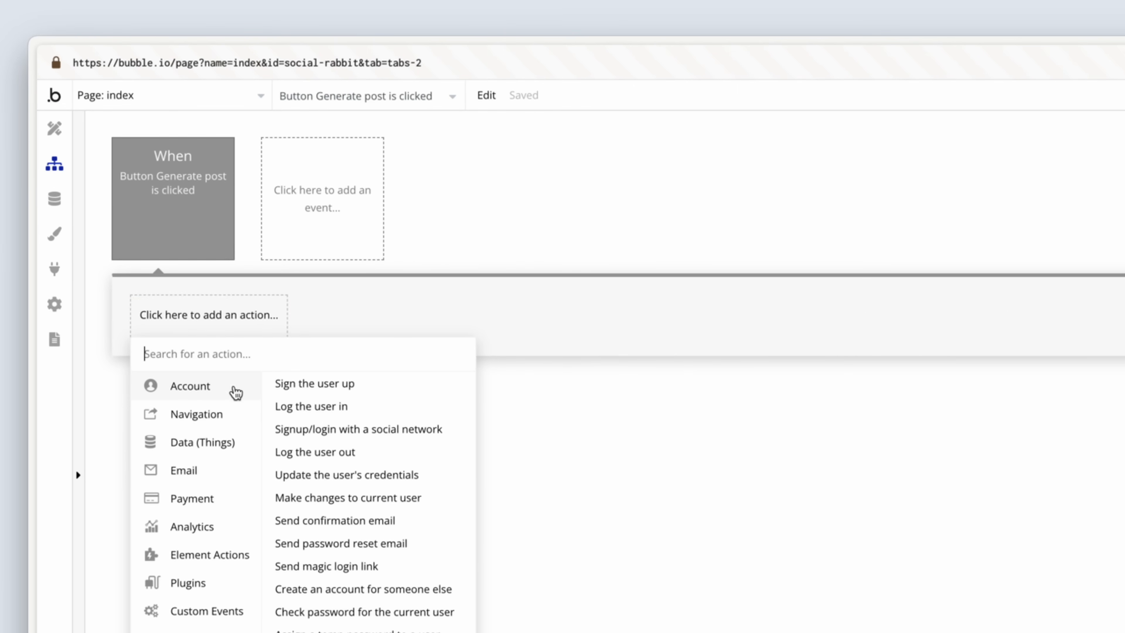
{"action": "mouse_move", "coordinate": [224, 442]}
{"action": "left_click", "coordinate": [310, 383]}
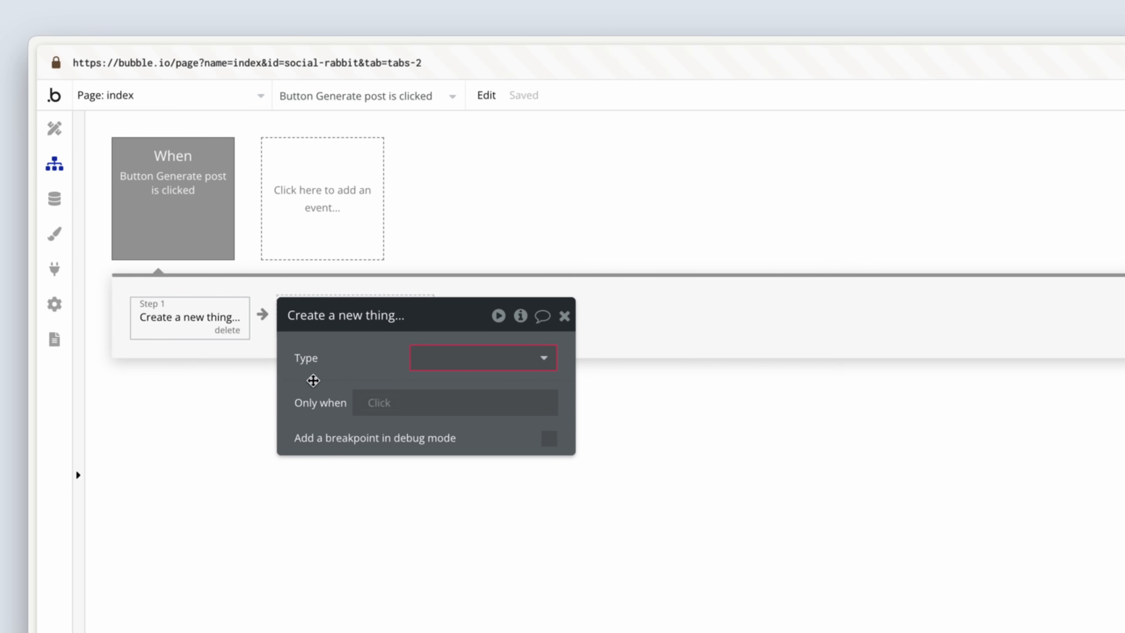
{"action": "left_click", "coordinate": [430, 354]}
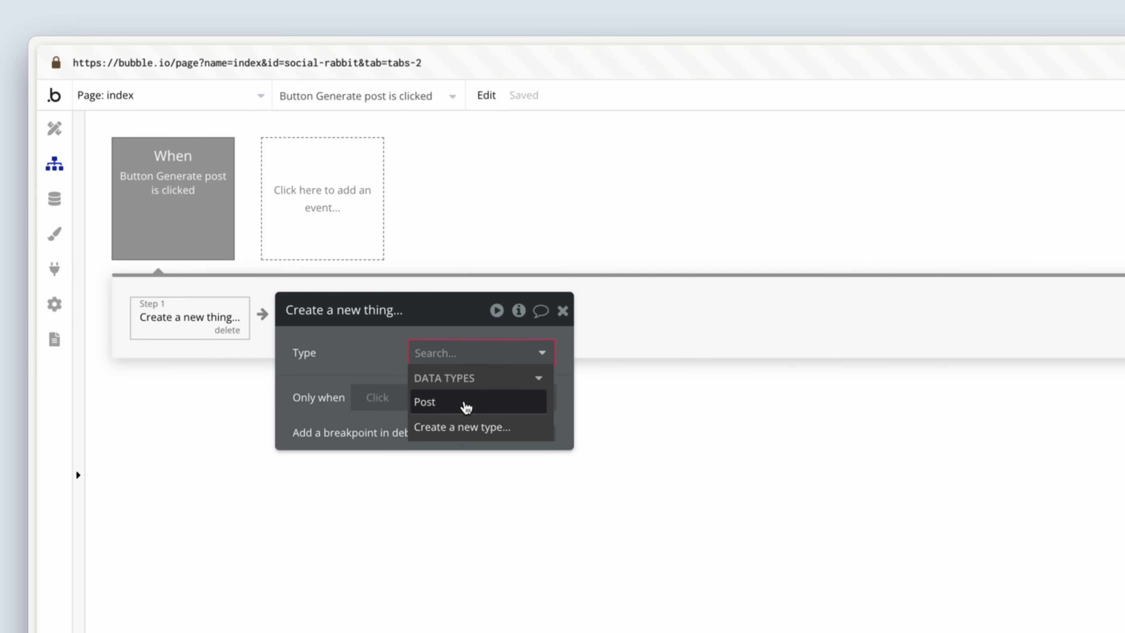
{"action": "left_click", "coordinate": [467, 407]}
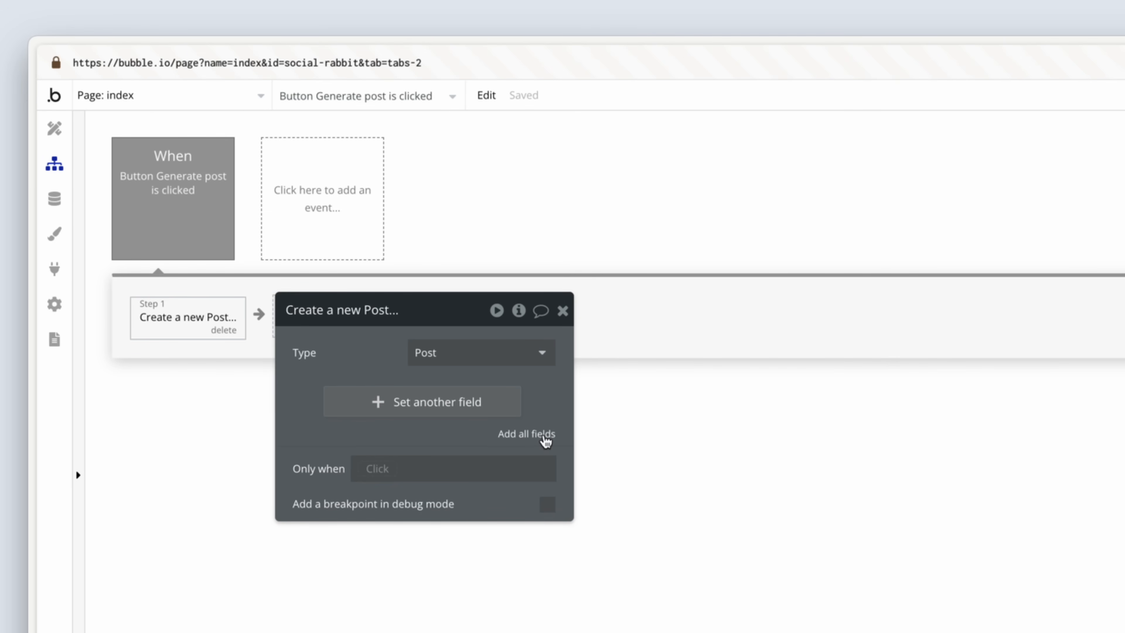
Step: Add all Post fields to the create action, removing Image, Output and Output edited
{"action": "left_click", "coordinate": [546, 439]}
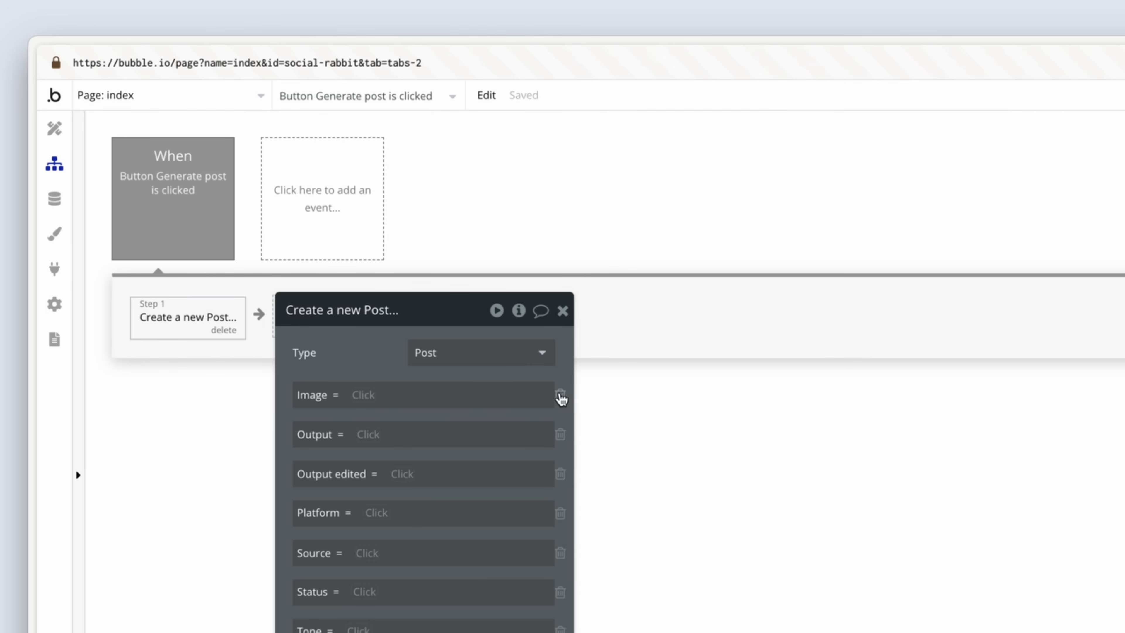
{"action": "left_click", "coordinate": [560, 395]}
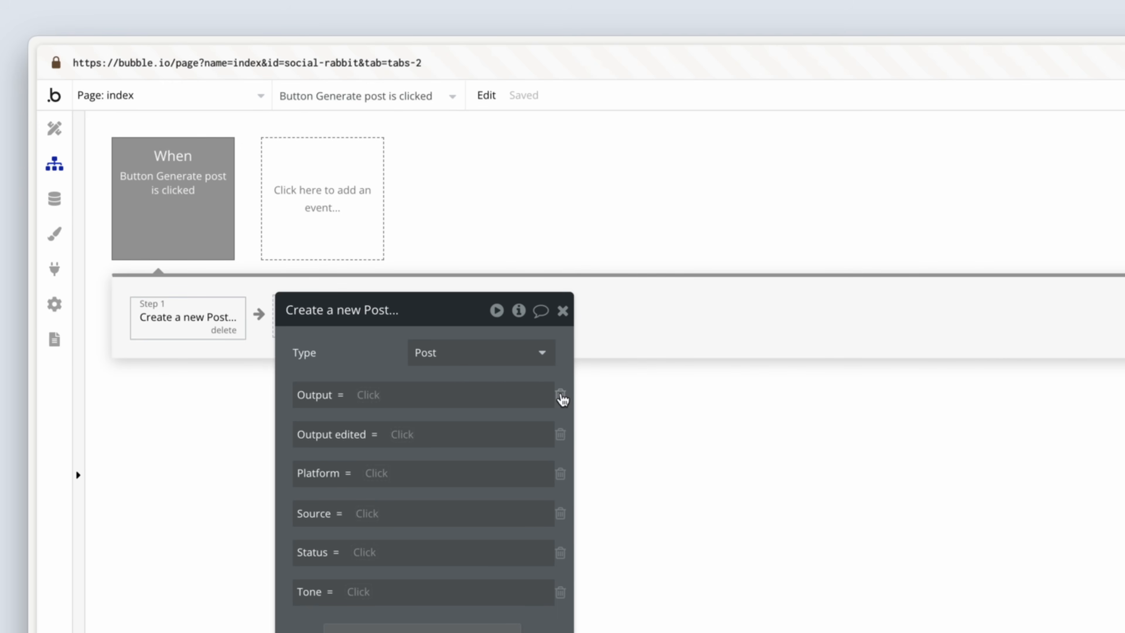
{"action": "left_click", "coordinate": [560, 394]}
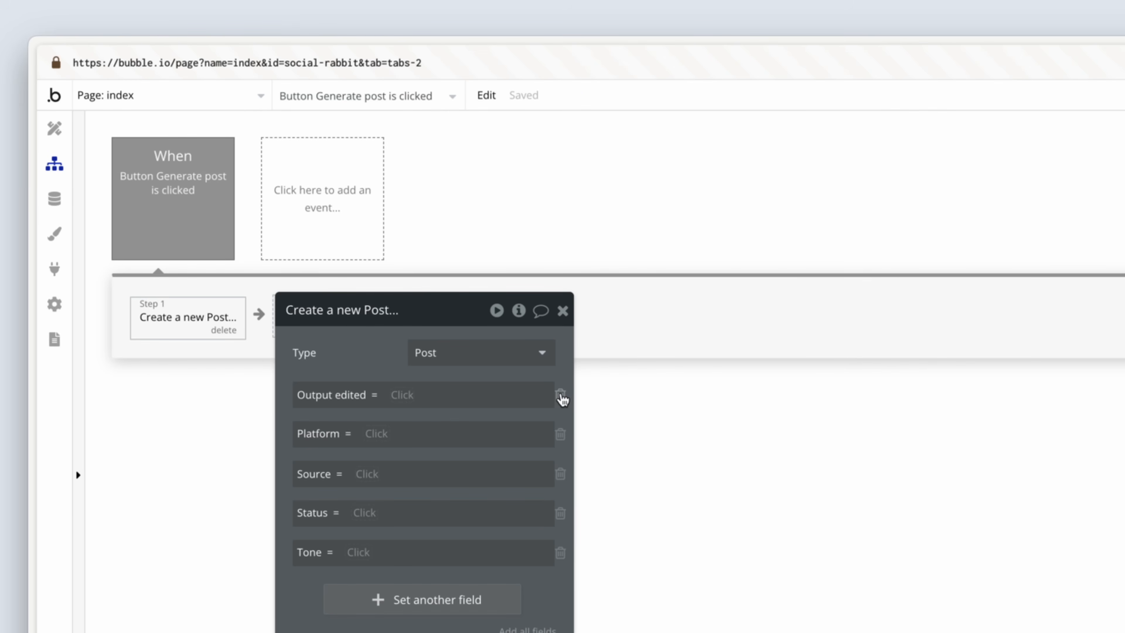
{"action": "left_click", "coordinate": [560, 394]}
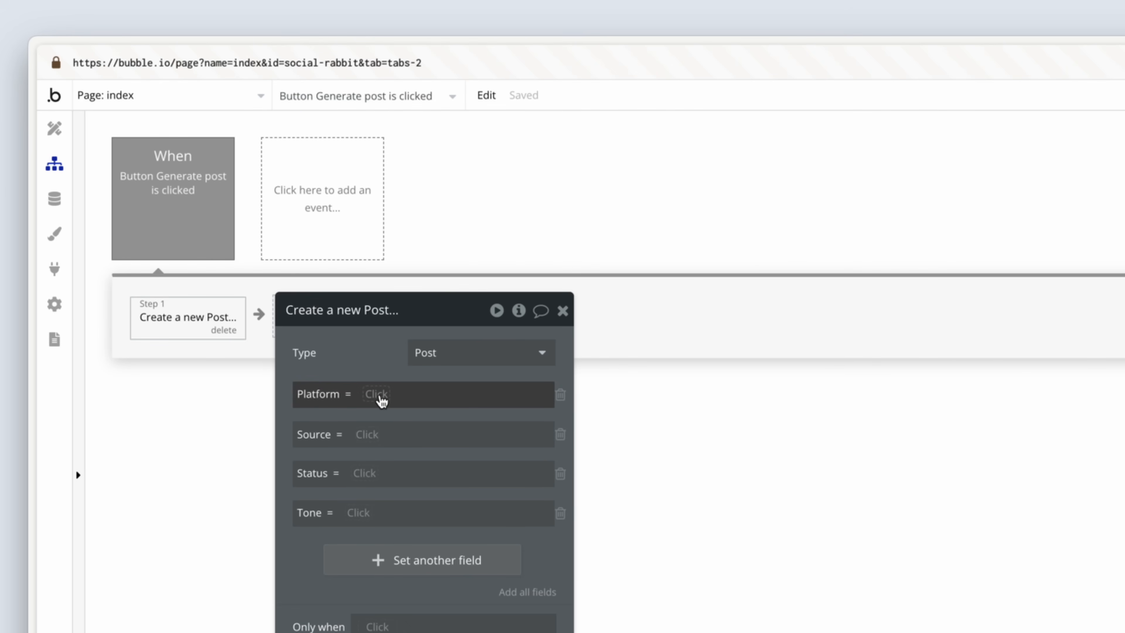
Step: Set the new post's Platform field to Dropdown Select platform's value
{"action": "left_click", "coordinate": [380, 395]}
{"action": "type", "text": "drop"}
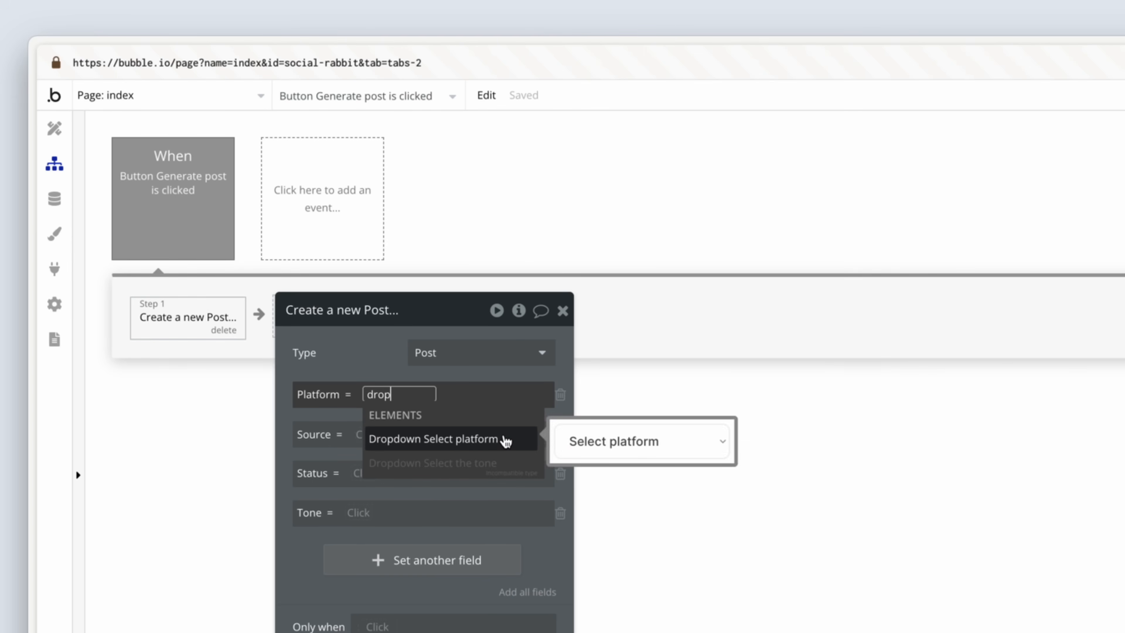
{"action": "left_click", "coordinate": [502, 438]}
{"action": "left_click", "coordinate": [460, 456]}
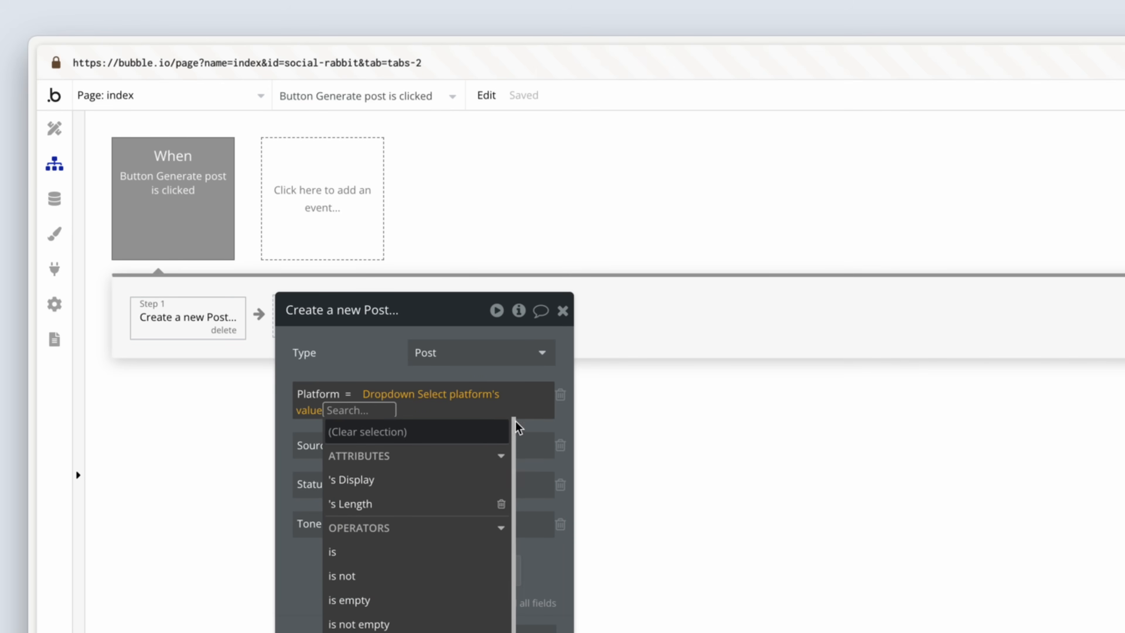
{"action": "left_click", "coordinate": [528, 420]}
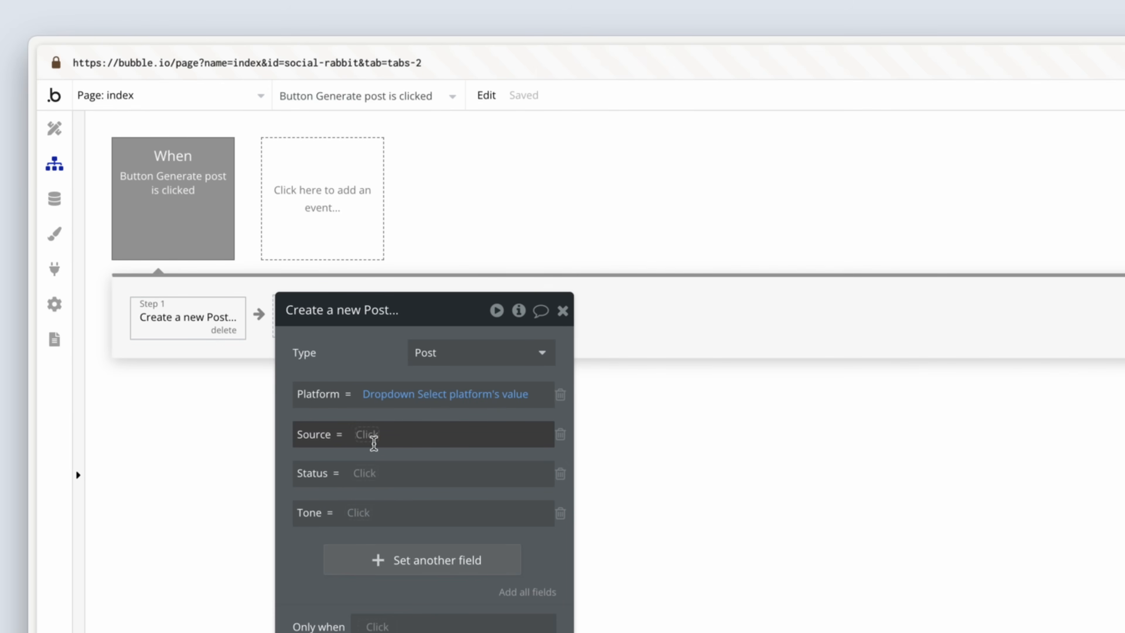
Step: Set the new post's Source field to MultilineInput Source's value
{"action": "left_click", "coordinate": [370, 437]}
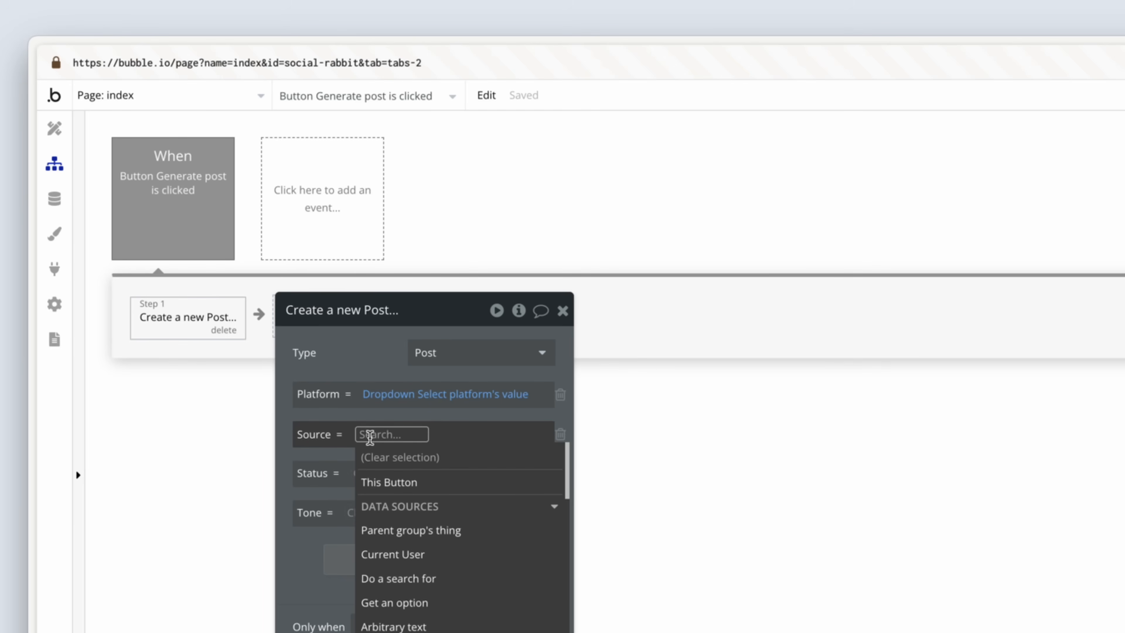
{"action": "type", "text": "mult"}
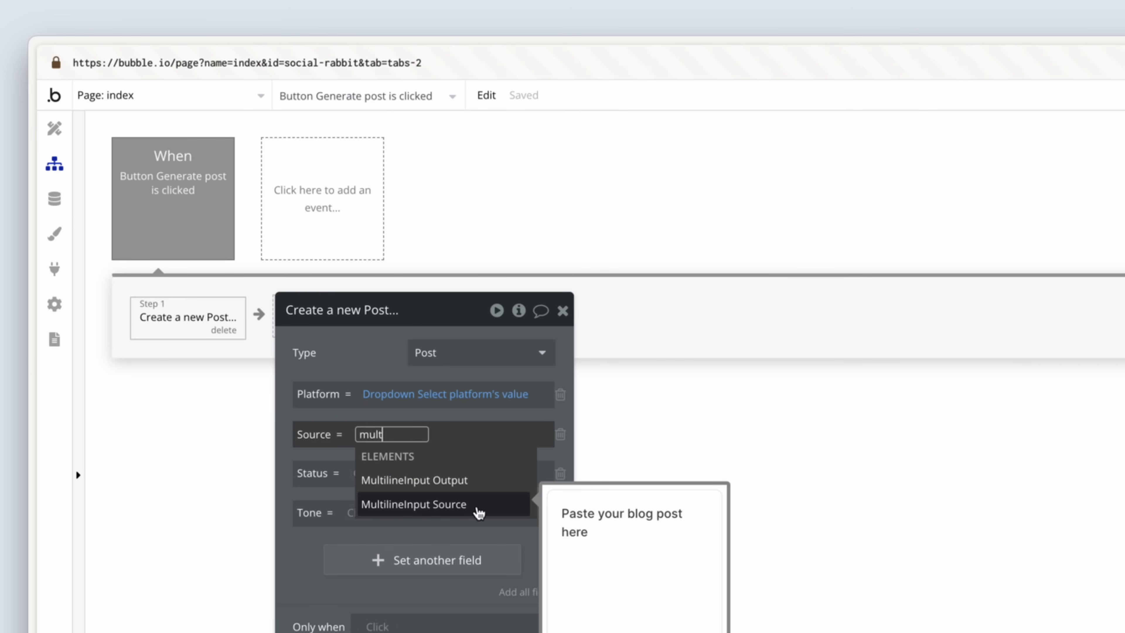
{"action": "left_click", "coordinate": [478, 512]}
{"action": "left_click", "coordinate": [510, 481]}
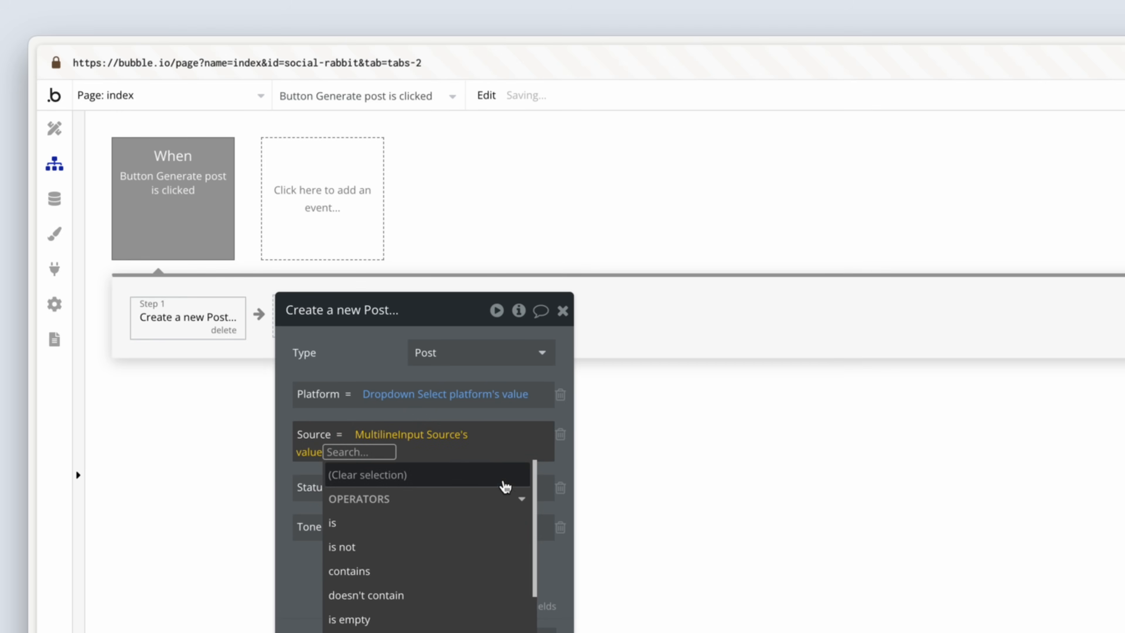
{"action": "left_click", "coordinate": [381, 414]}
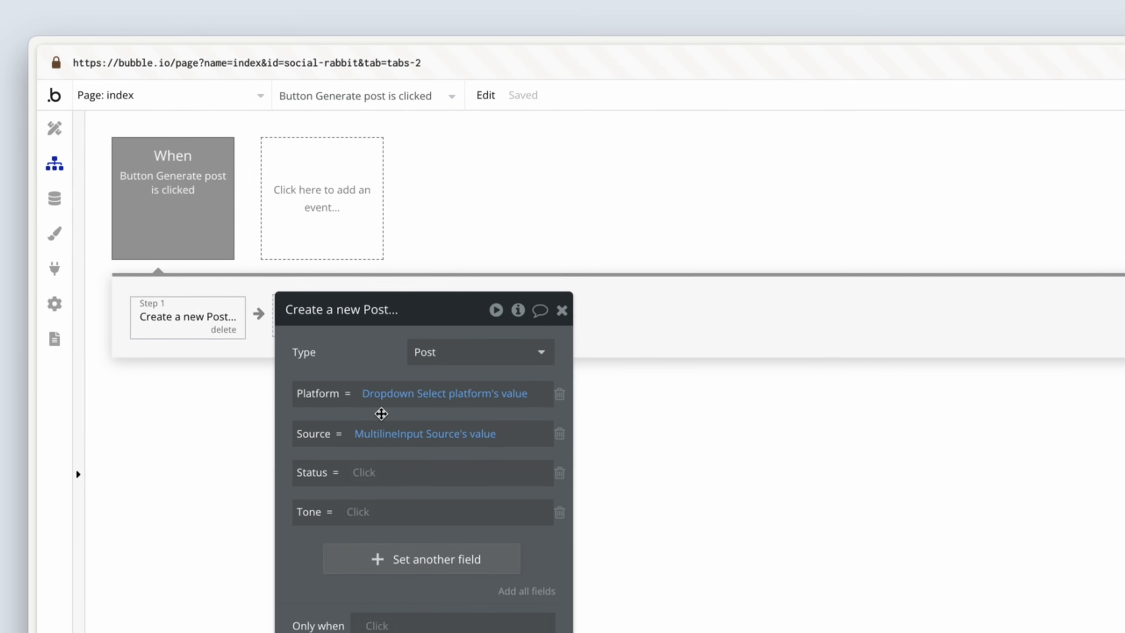
Step: Set the new post's Status field to the Pending option
{"action": "left_click", "coordinate": [363, 473]}
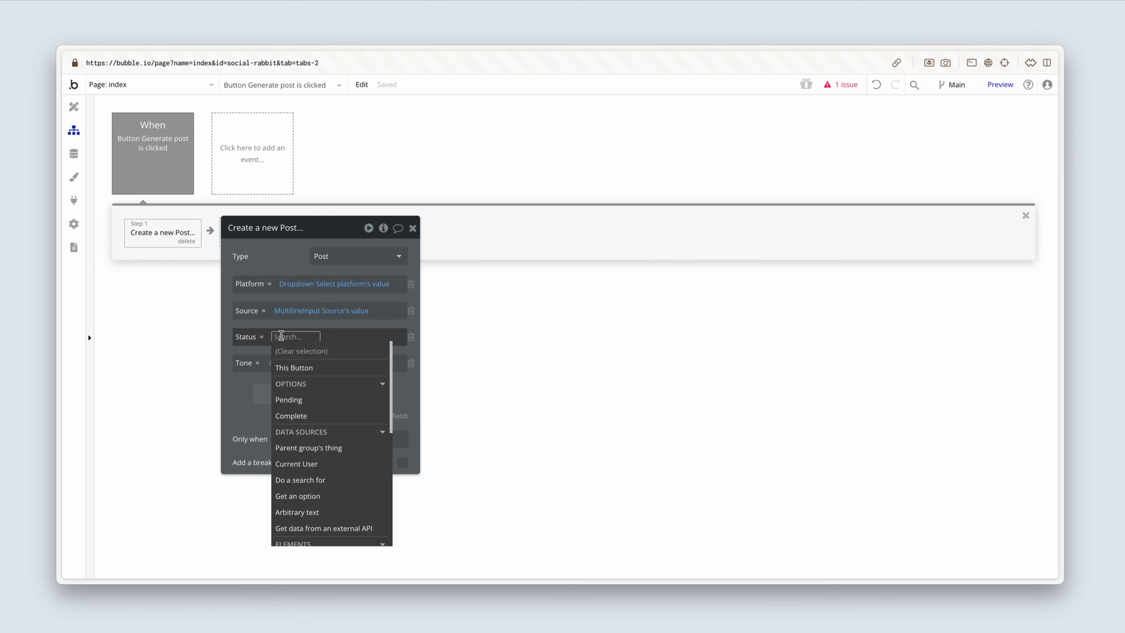
{"action": "left_click", "coordinate": [328, 400]}
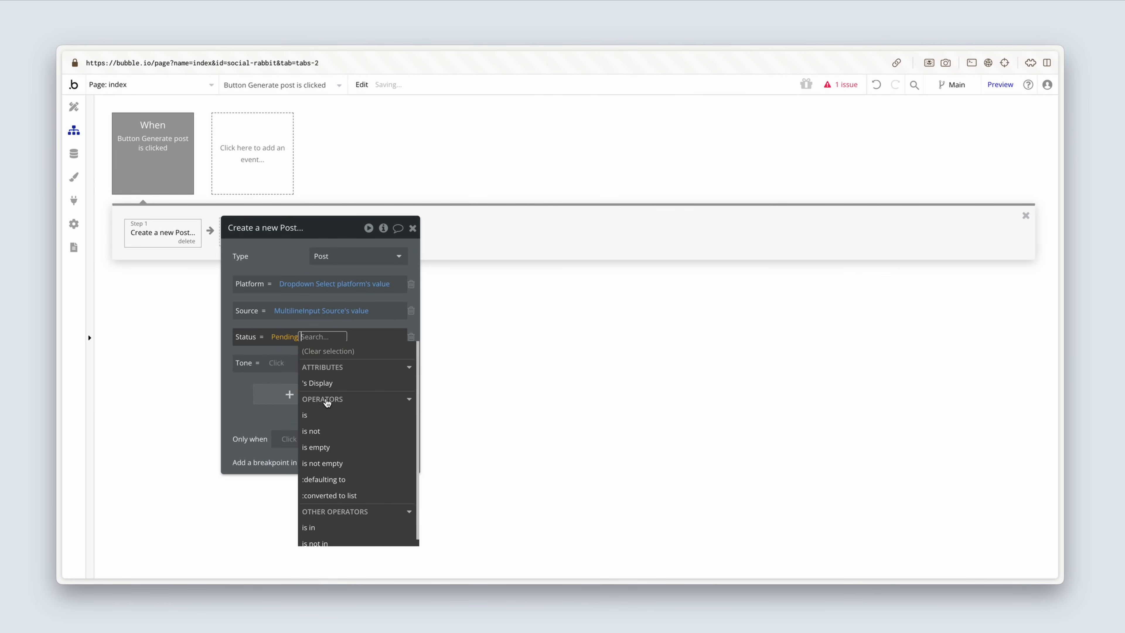
{"action": "left_click", "coordinate": [290, 337]}
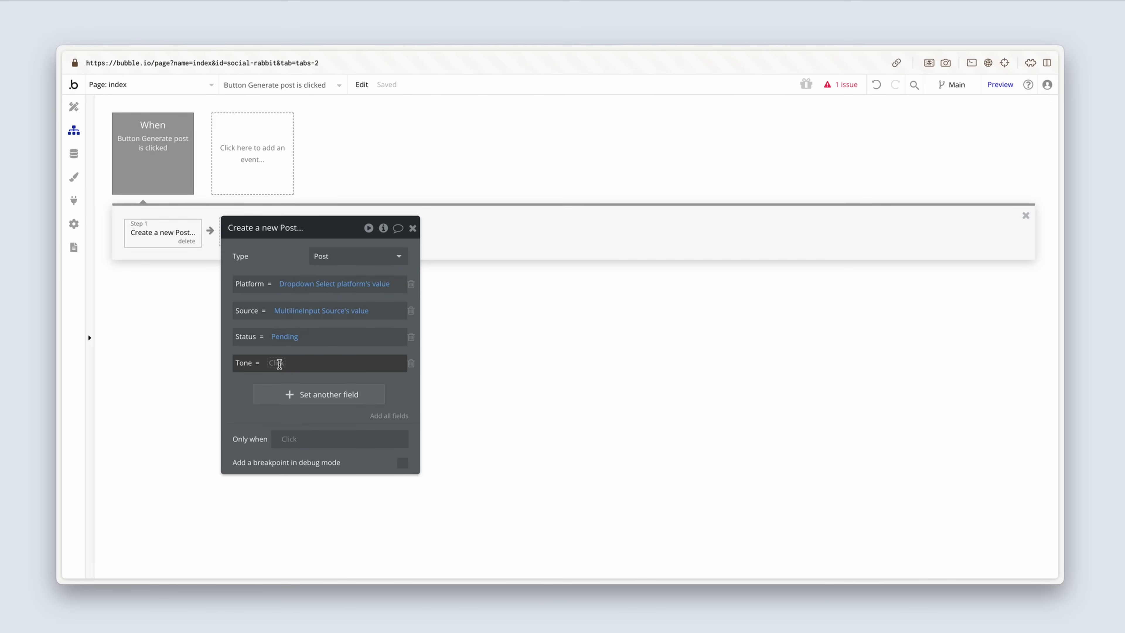
Step: Set the new post's Tone field to Dropdown Select the tone's value
{"action": "left_click", "coordinate": [279, 363]}
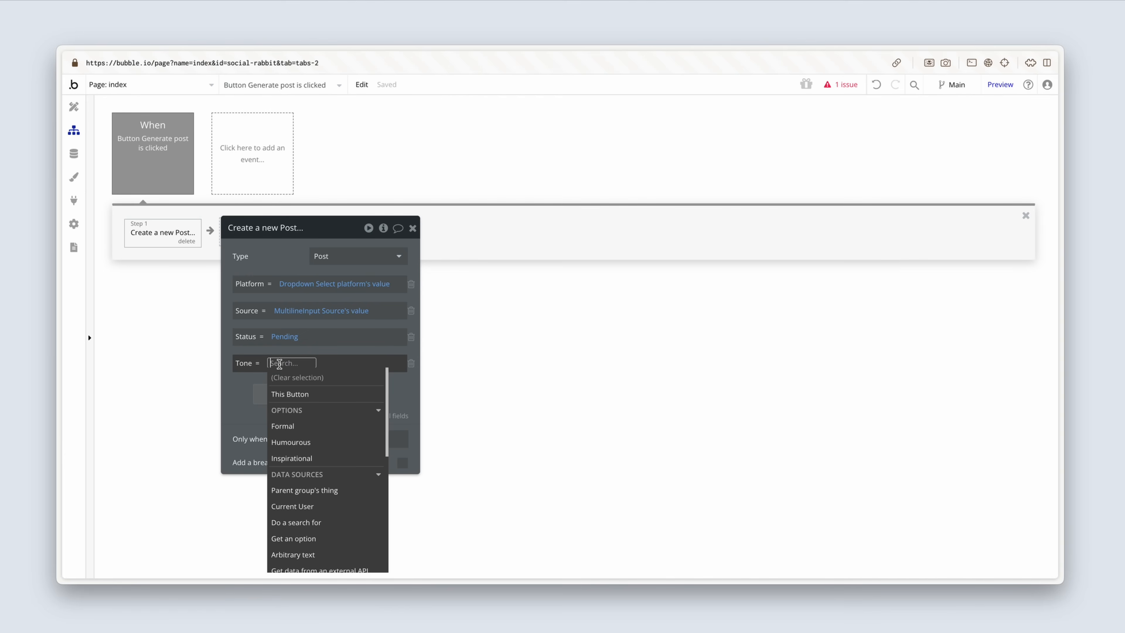
{"action": "type", "text": "drop"}
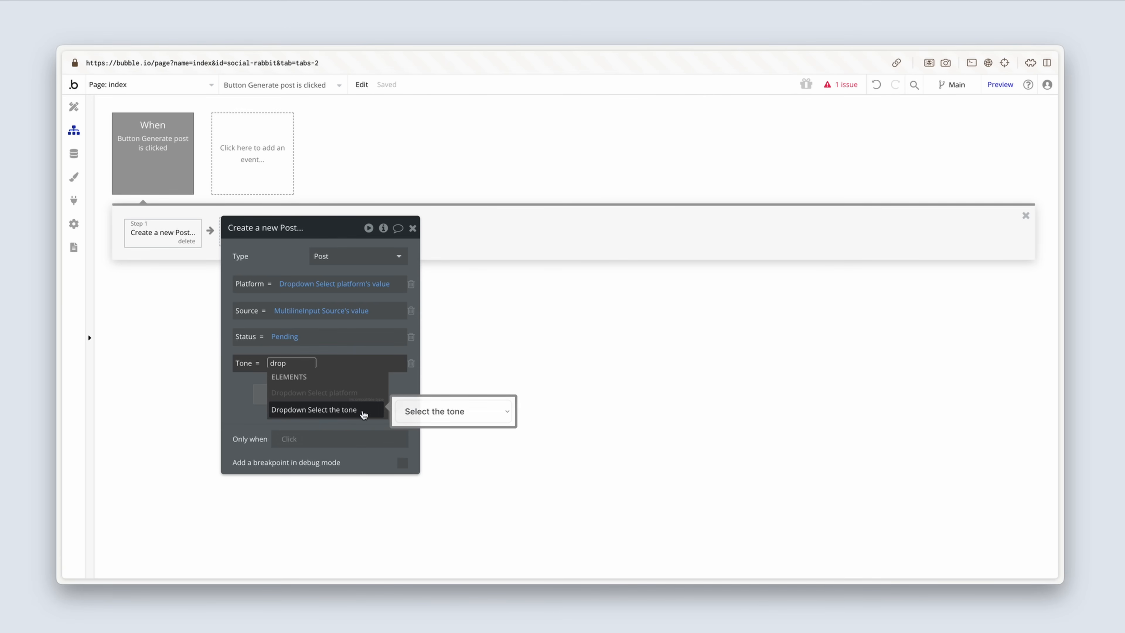
{"action": "left_click", "coordinate": [369, 413]}
{"action": "left_click", "coordinate": [383, 397]}
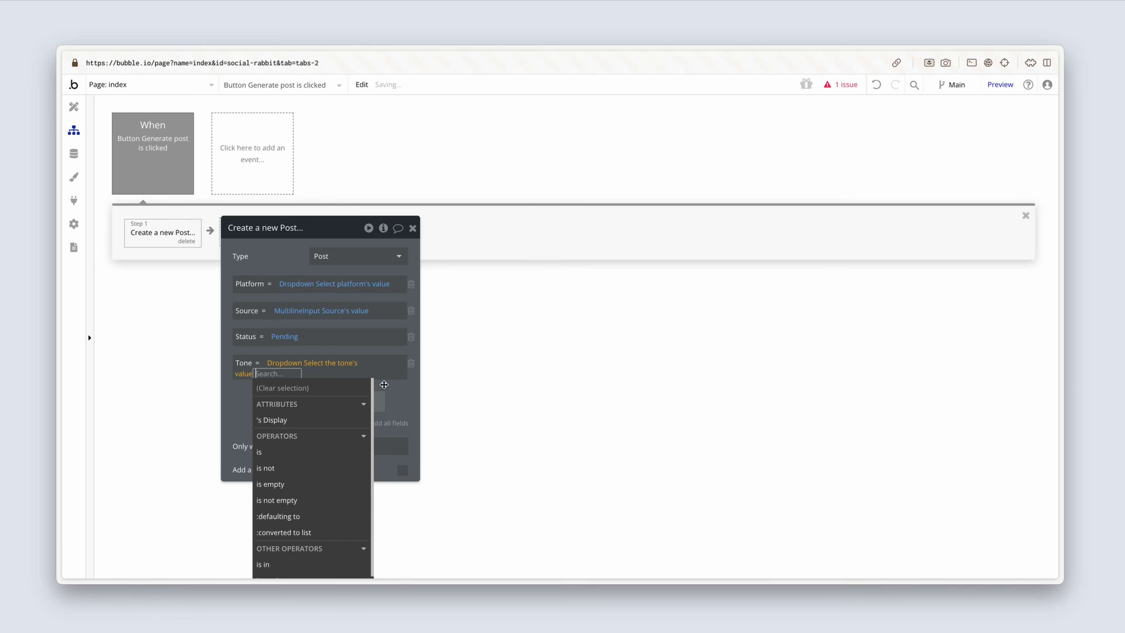
{"action": "left_click", "coordinate": [301, 269]}
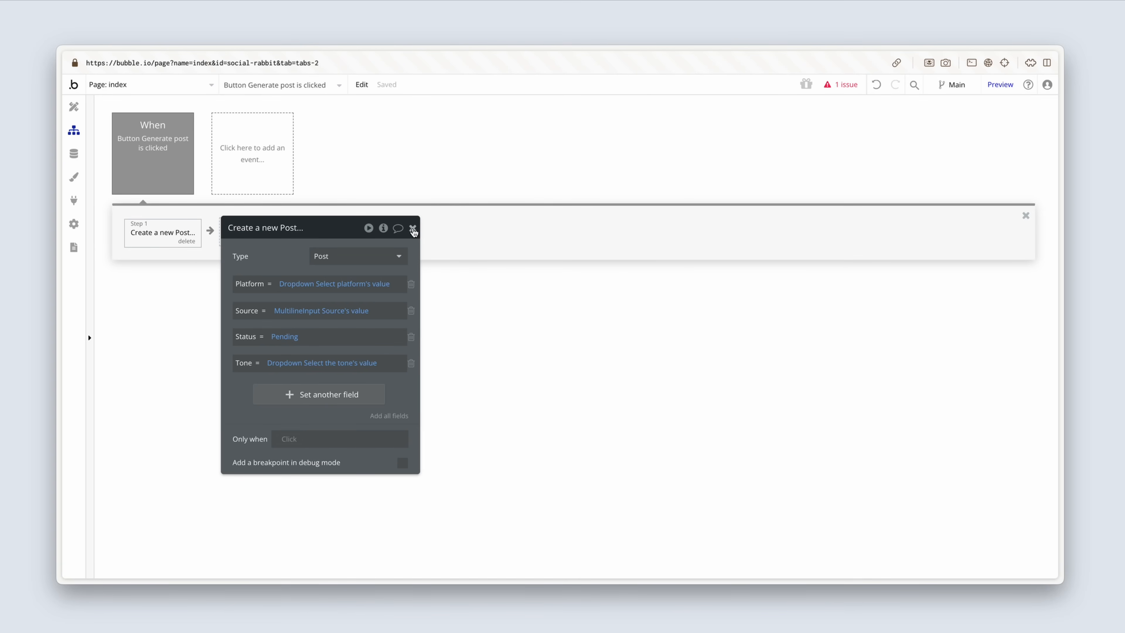
Step: Add a Go to page action after the Create a new Post step, with index as its destination
{"action": "left_click_drag", "start_coordinate": [289, 257], "coordinate": [402, 257]}
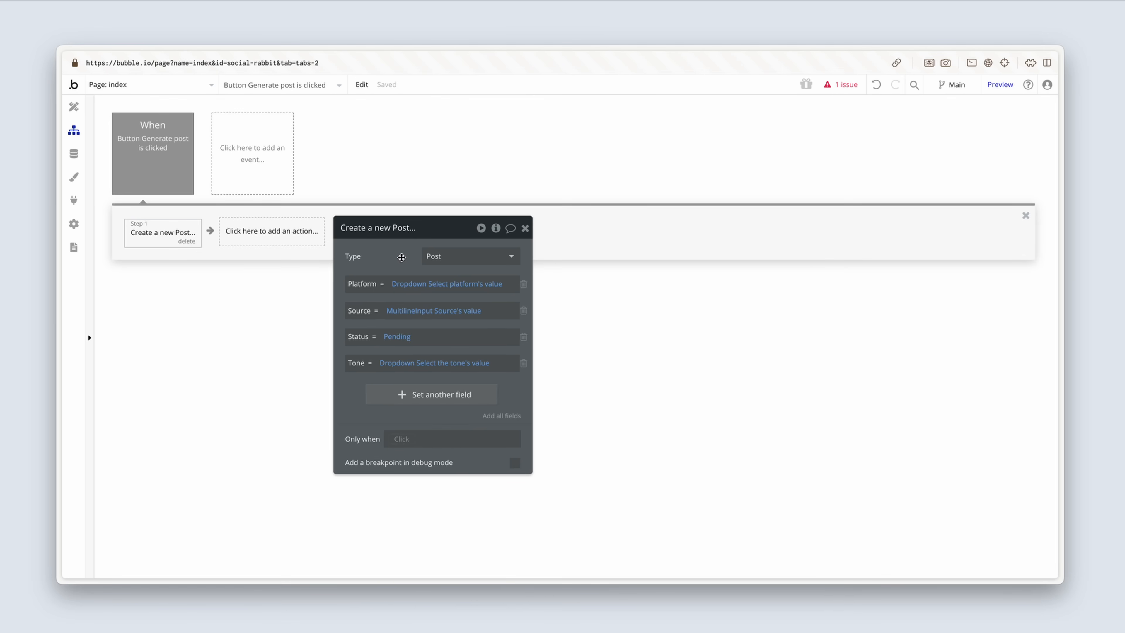
{"action": "left_click", "coordinate": [276, 246]}
{"action": "mouse_move", "coordinate": [290, 333]}
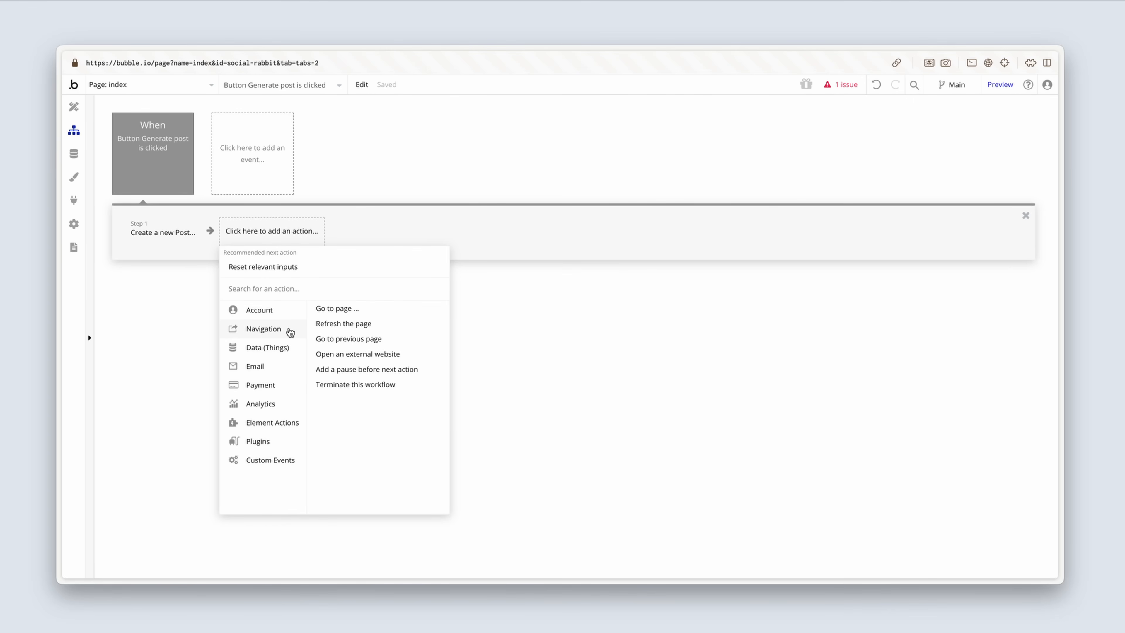
{"action": "left_click", "coordinate": [361, 310]}
{"action": "left_click_drag", "start_coordinate": [370, 305], "coordinate": [328, 305]}
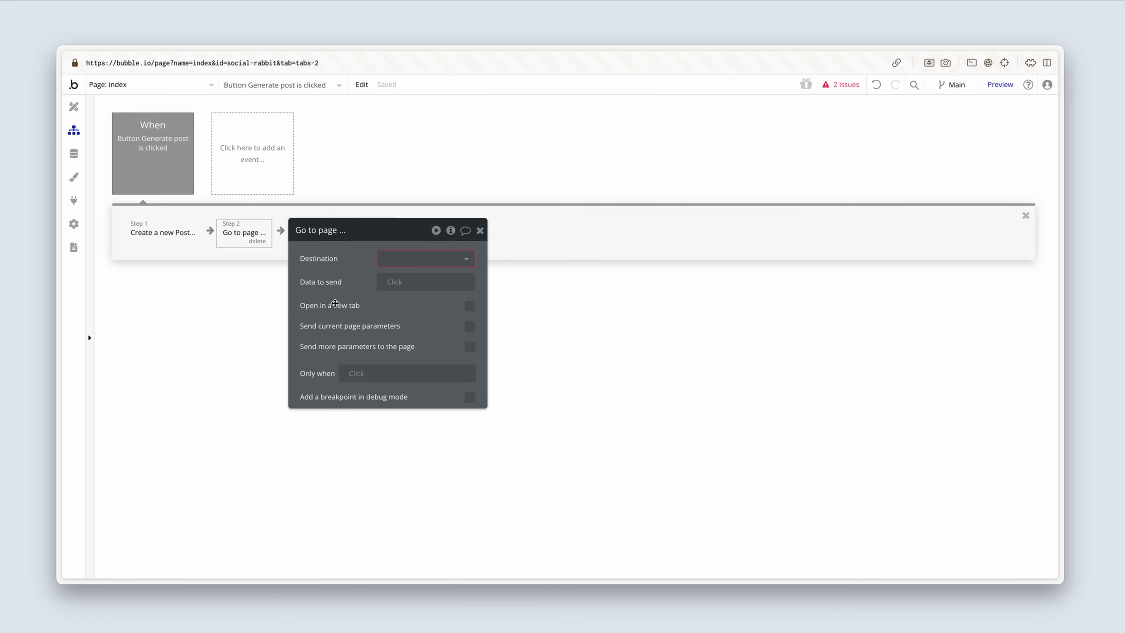
{"action": "left_click", "coordinate": [415, 257]}
{"action": "left_click", "coordinate": [419, 277]}
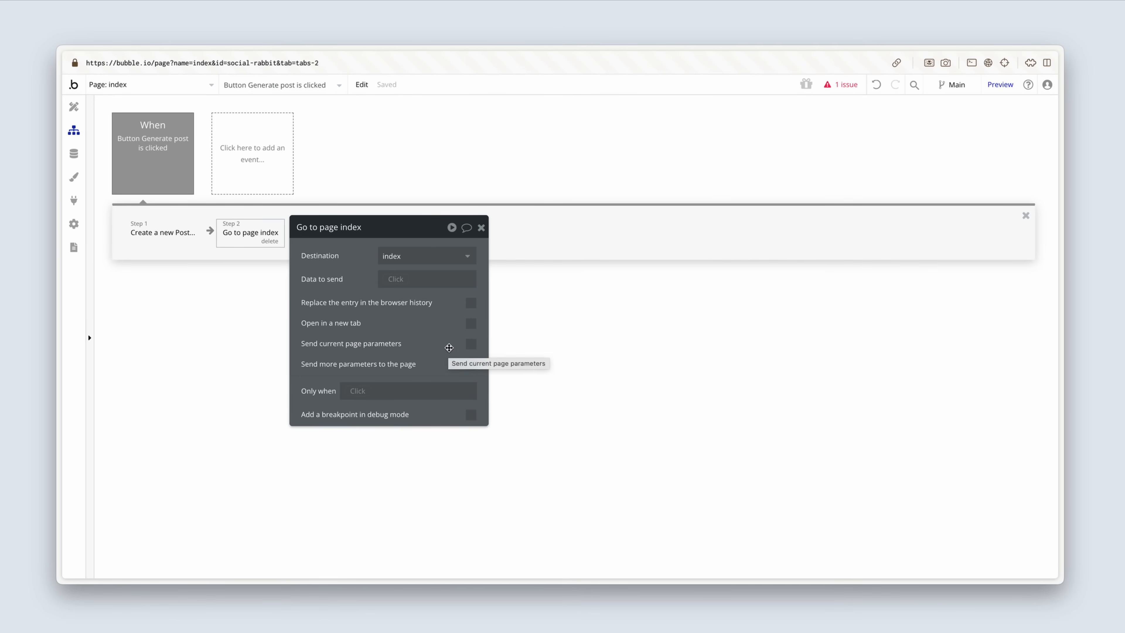
Step: Send an extra page parameter with key post and the value Result of step 1 (Create a new Post...)'s unique id
{"action": "left_click", "coordinate": [471, 365]}
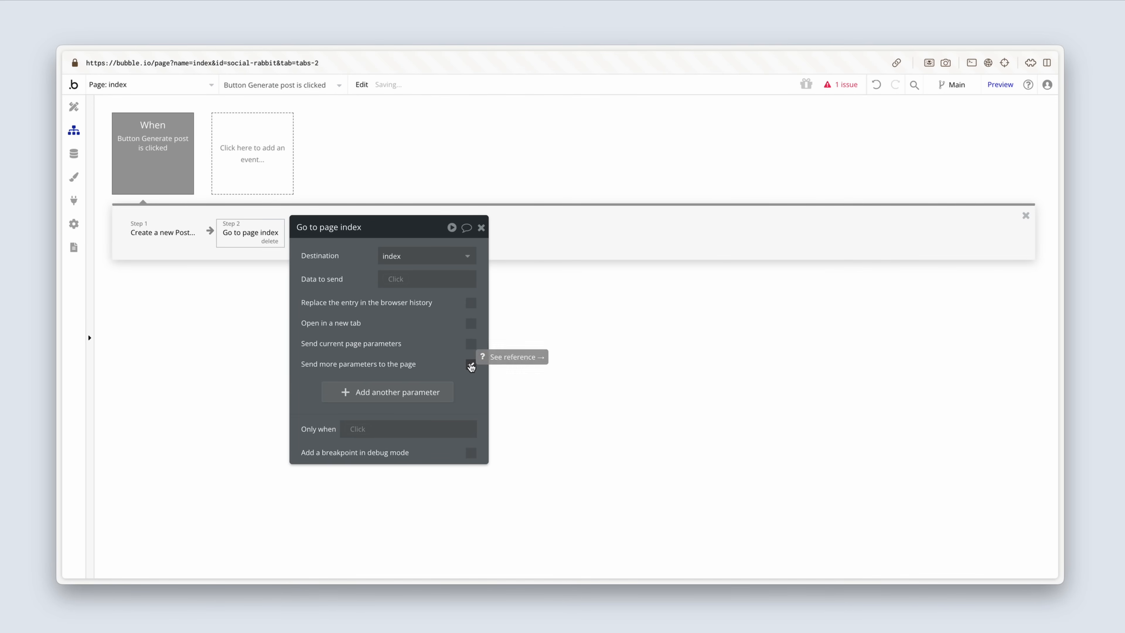
{"action": "left_click", "coordinate": [441, 393]}
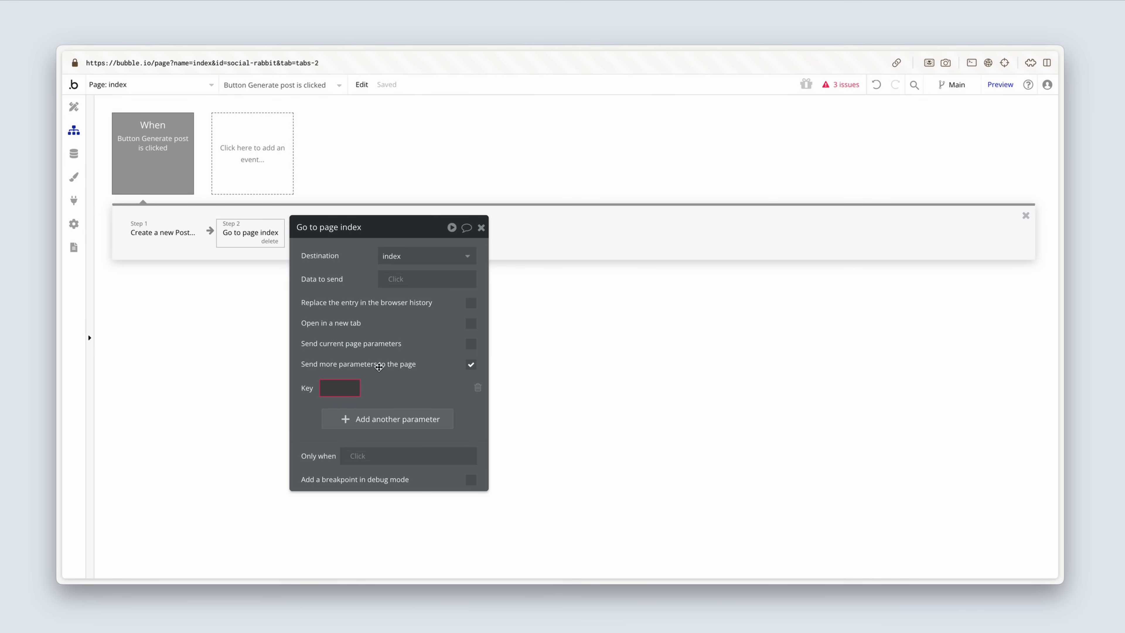
{"action": "type", "text": "post"}
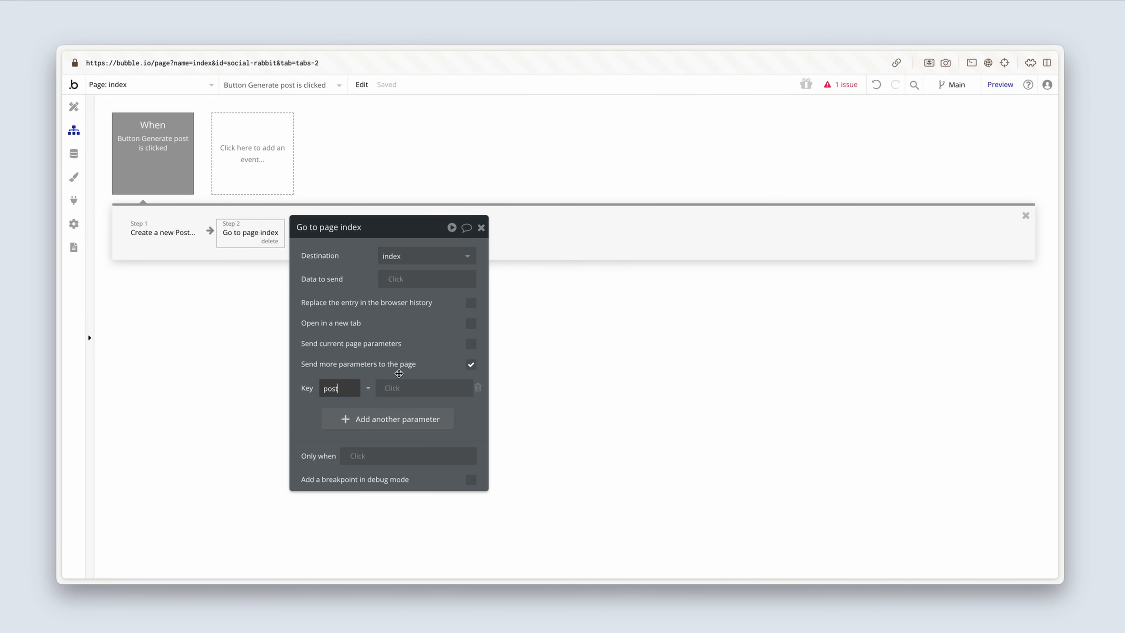
{"action": "left_click", "coordinate": [395, 389]}
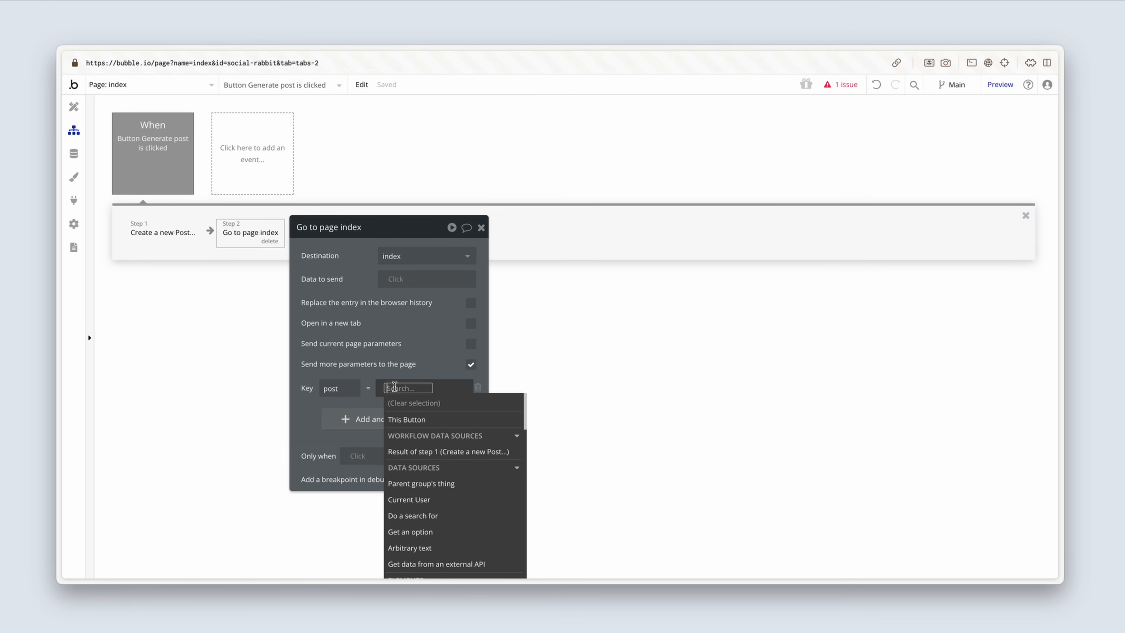
{"action": "left_click", "coordinate": [479, 453]}
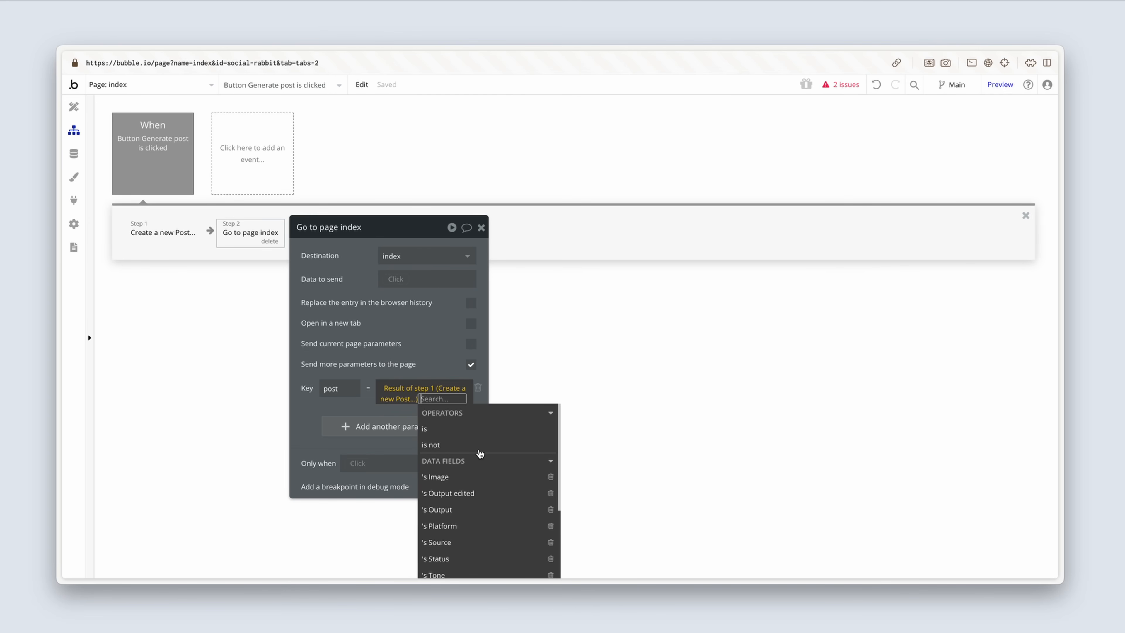
{"action": "type", "text": "id"}
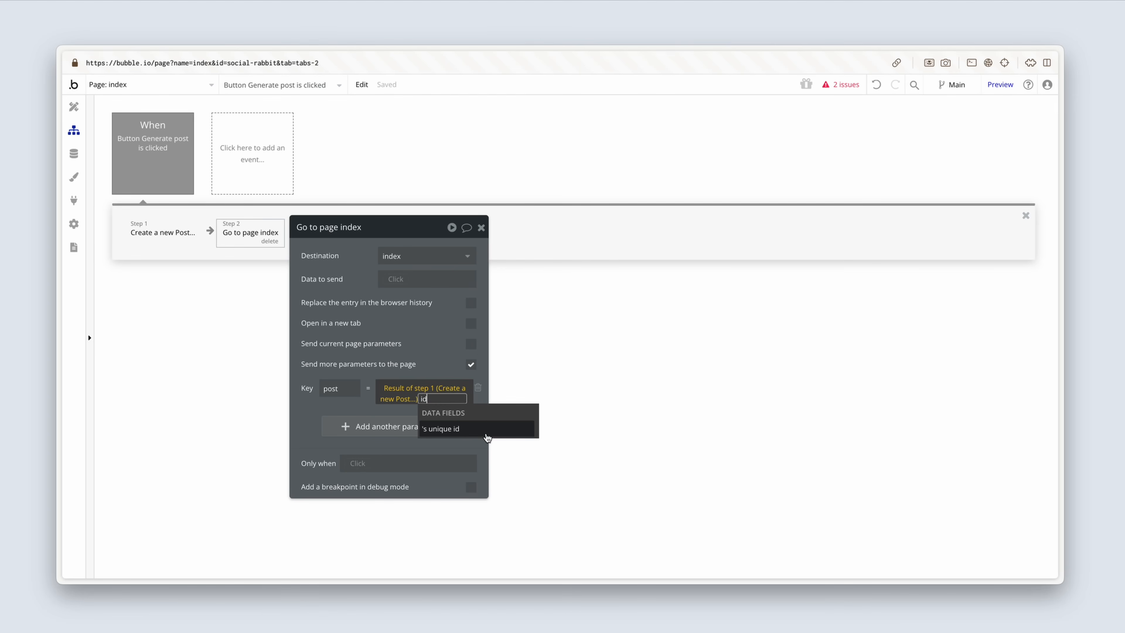
{"action": "left_click", "coordinate": [502, 430]}
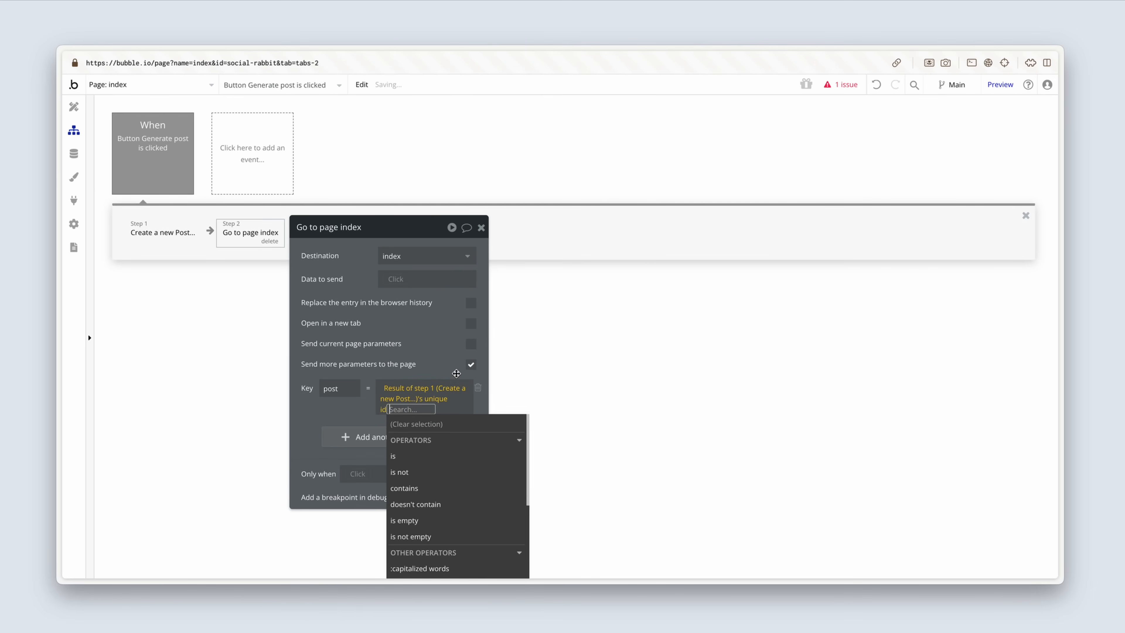
{"action": "left_click", "coordinate": [440, 363]}
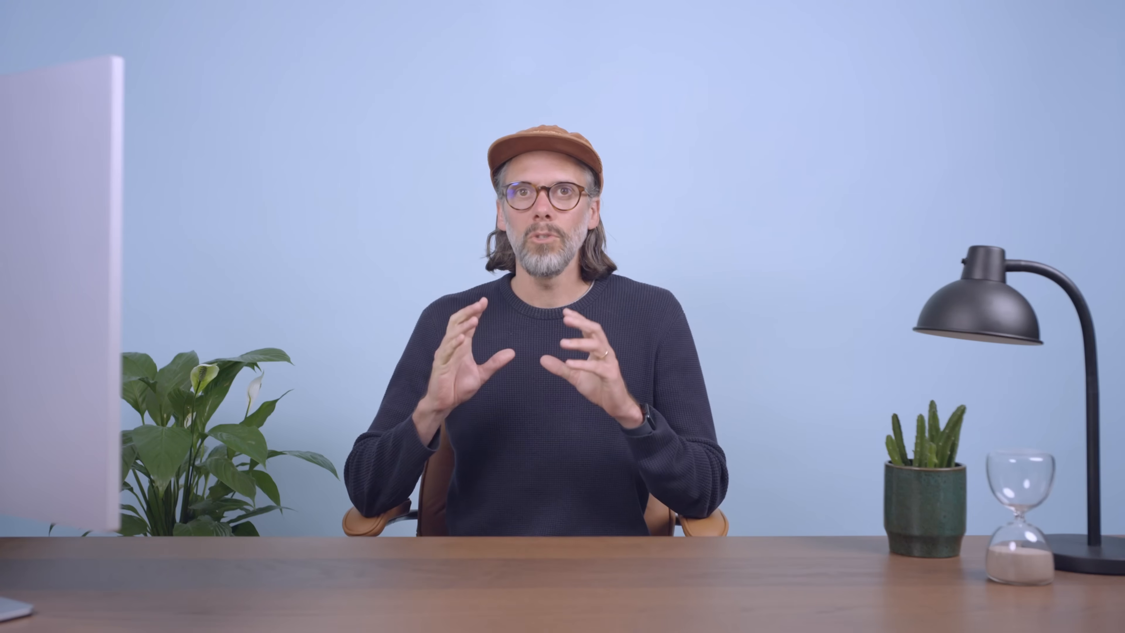
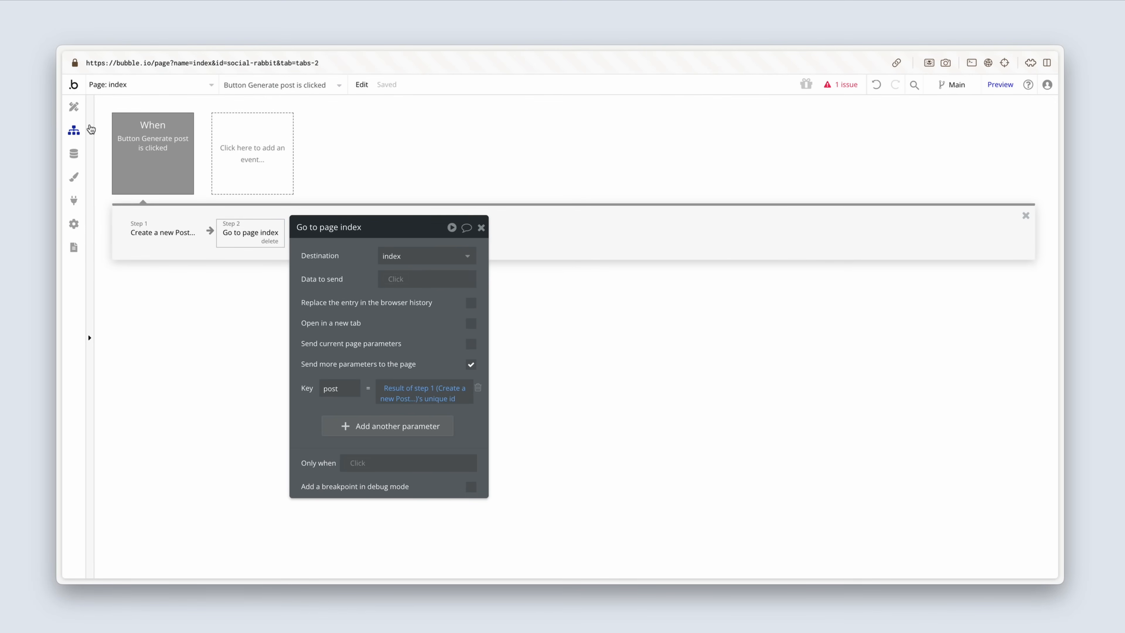
Step: Return to the index page design, hide and collapse Group Results, and show Group Idle on the canvas
{"action": "left_click", "coordinate": [74, 110]}
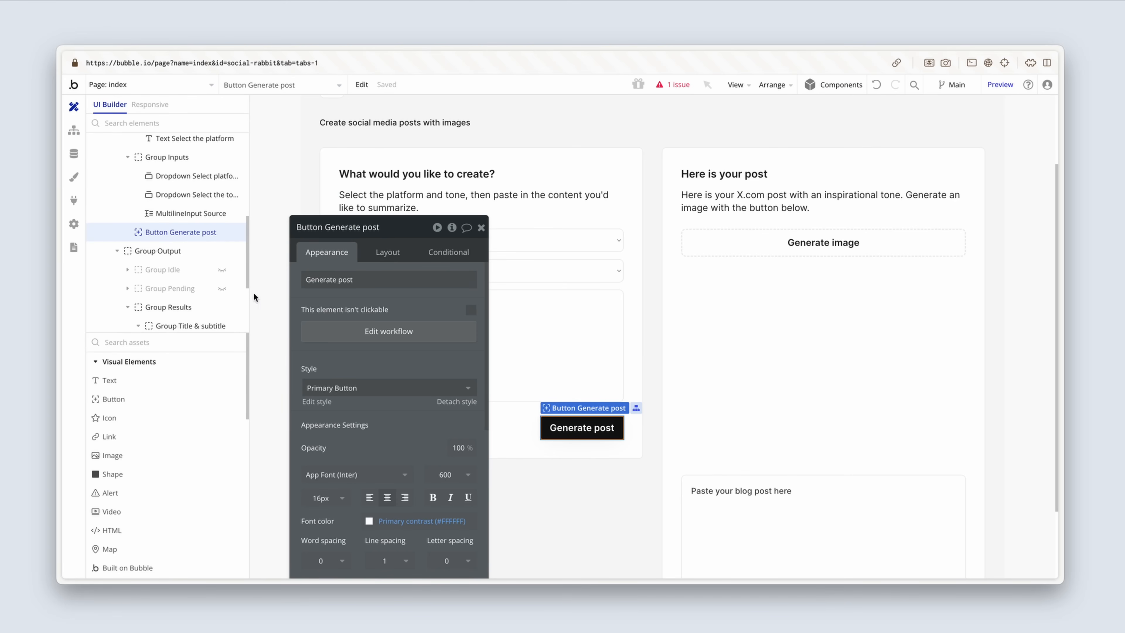
{"action": "left_click", "coordinate": [222, 307]}
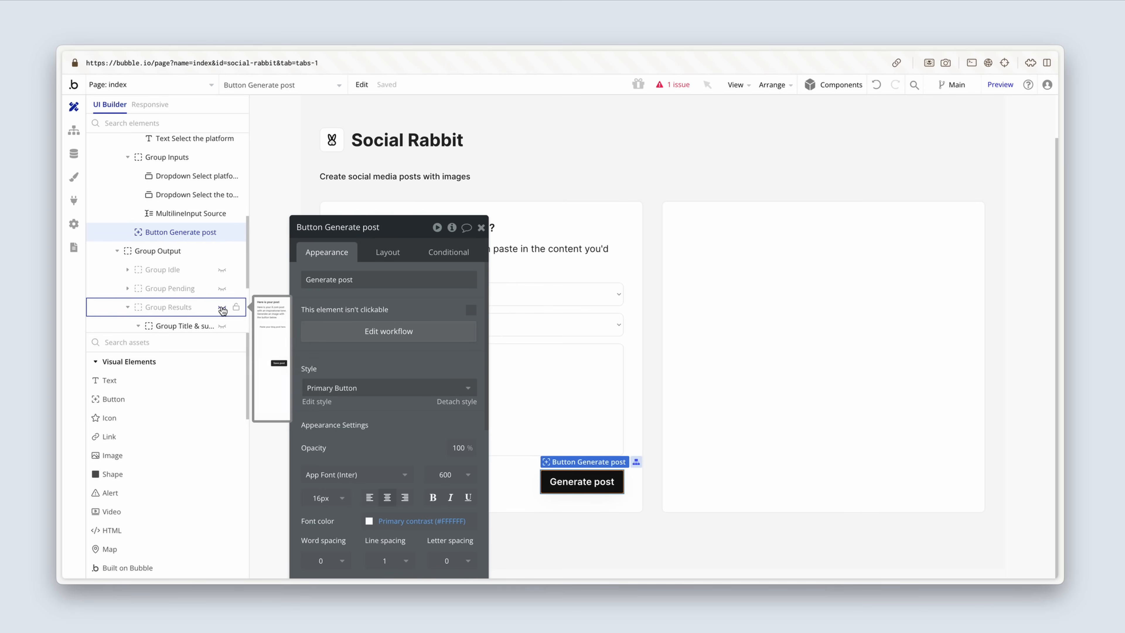
{"action": "left_click", "coordinate": [130, 312]}
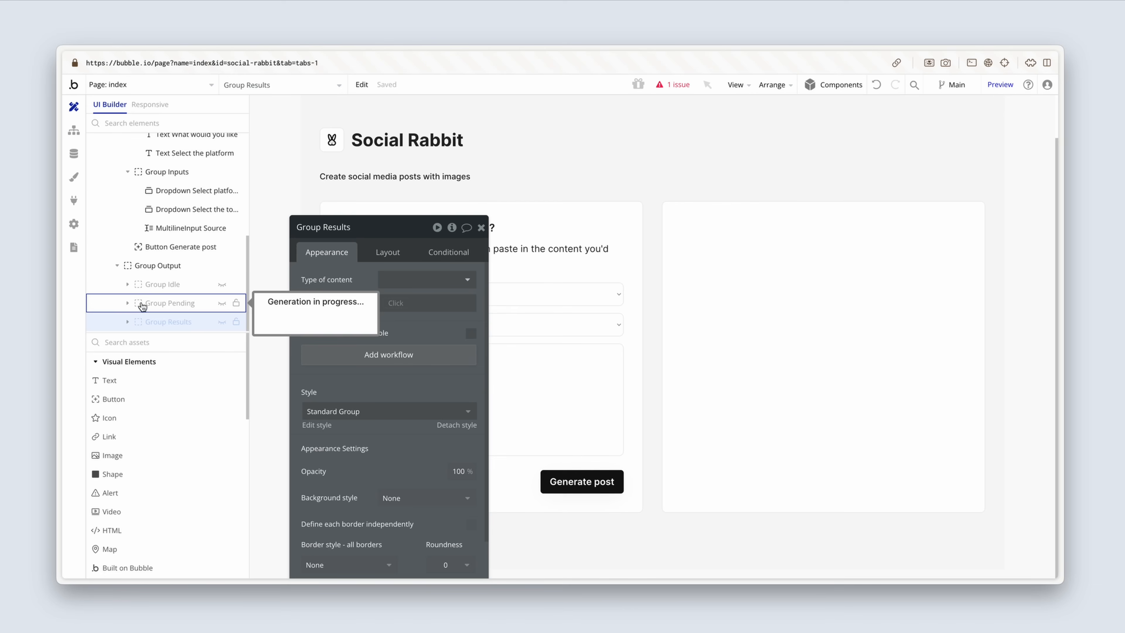
{"action": "mouse_move", "coordinate": [224, 288]}
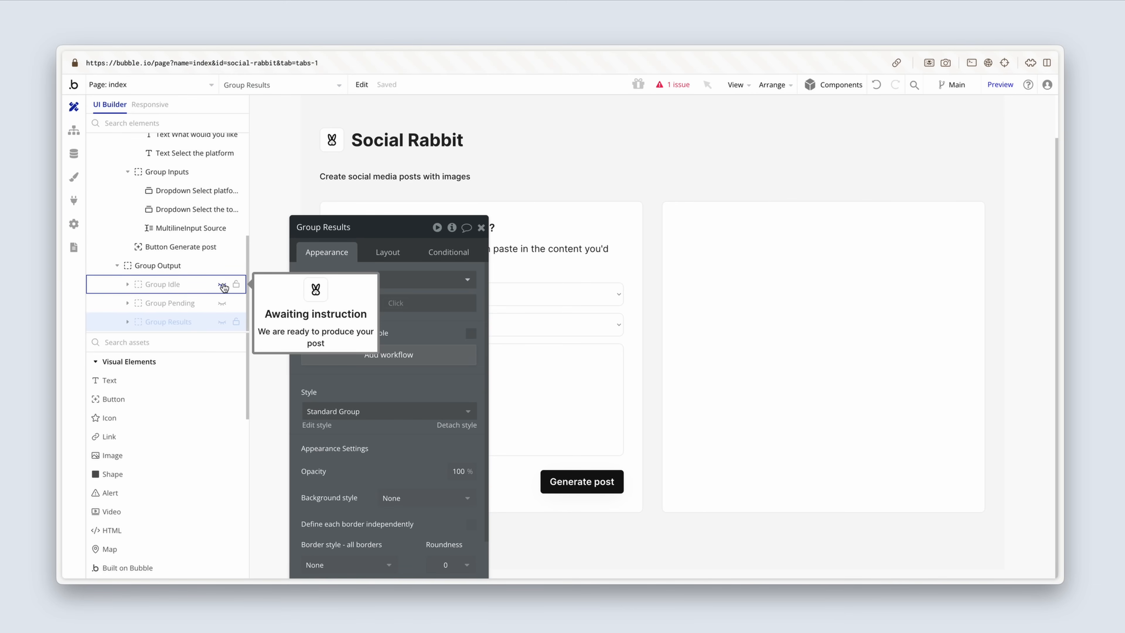
{"action": "left_click", "coordinate": [223, 287]}
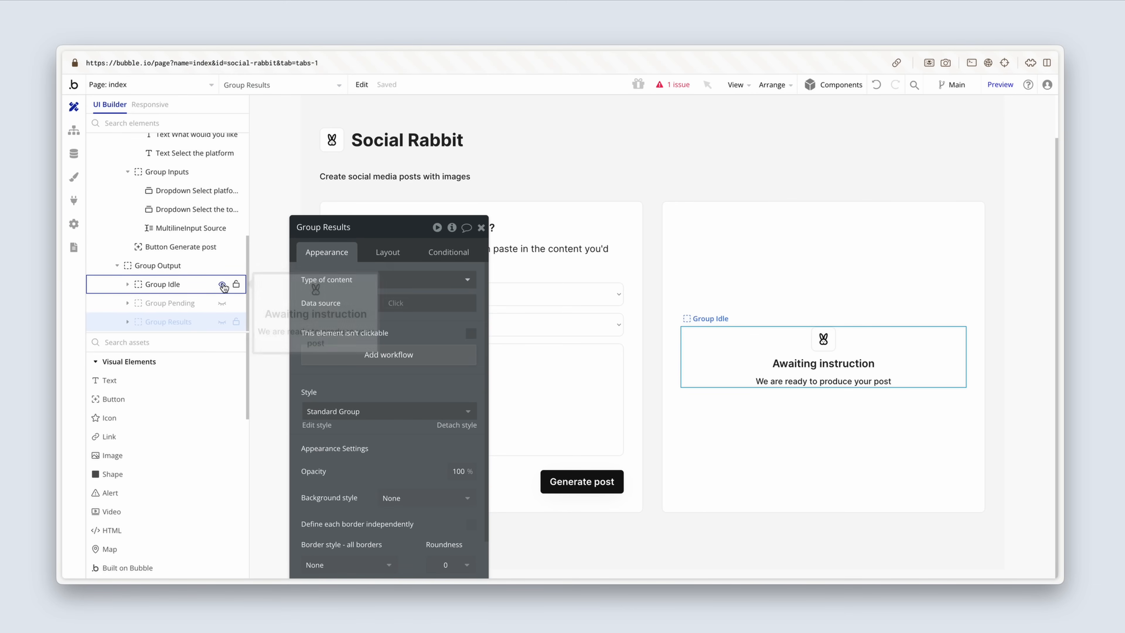
Step: Add a condition to Group Results using Get data from page URL, with parameter name post and type Post
{"action": "left_click", "coordinate": [371, 254]}
{"action": "left_click_drag", "start_coordinate": [361, 267], "coordinate": [518, 256]}
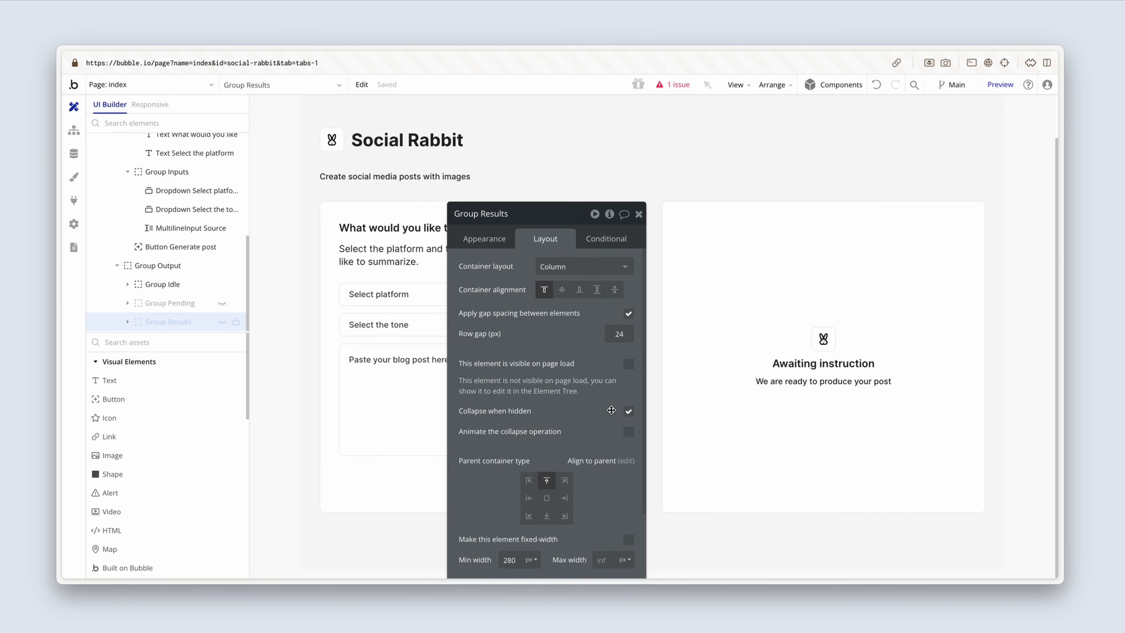
{"action": "left_click", "coordinate": [613, 243]}
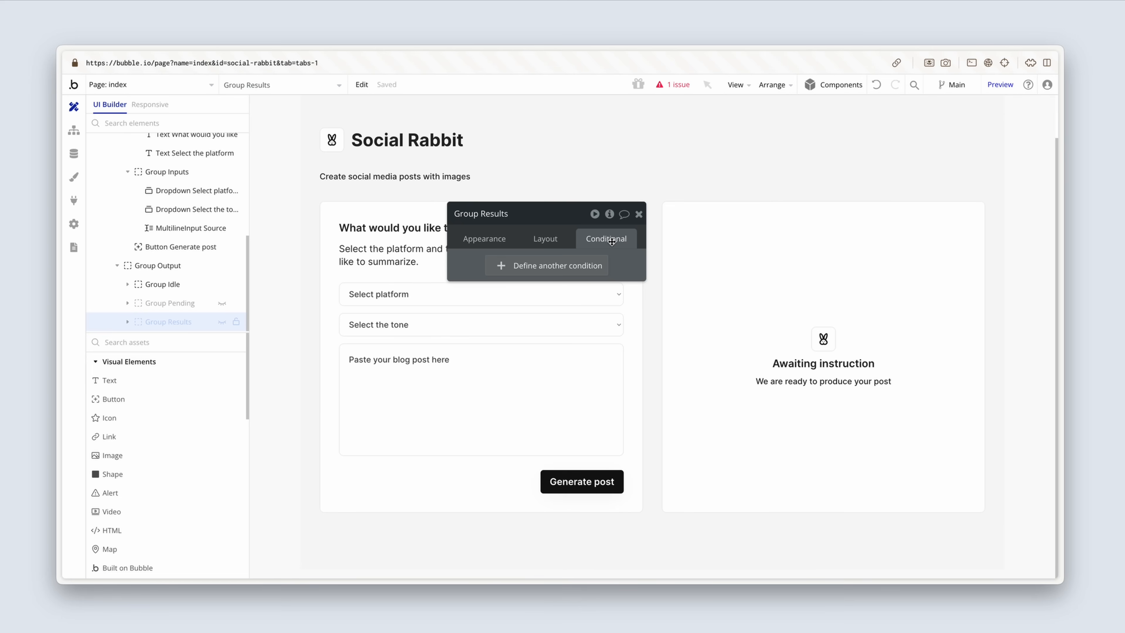
{"action": "left_click", "coordinate": [596, 265]}
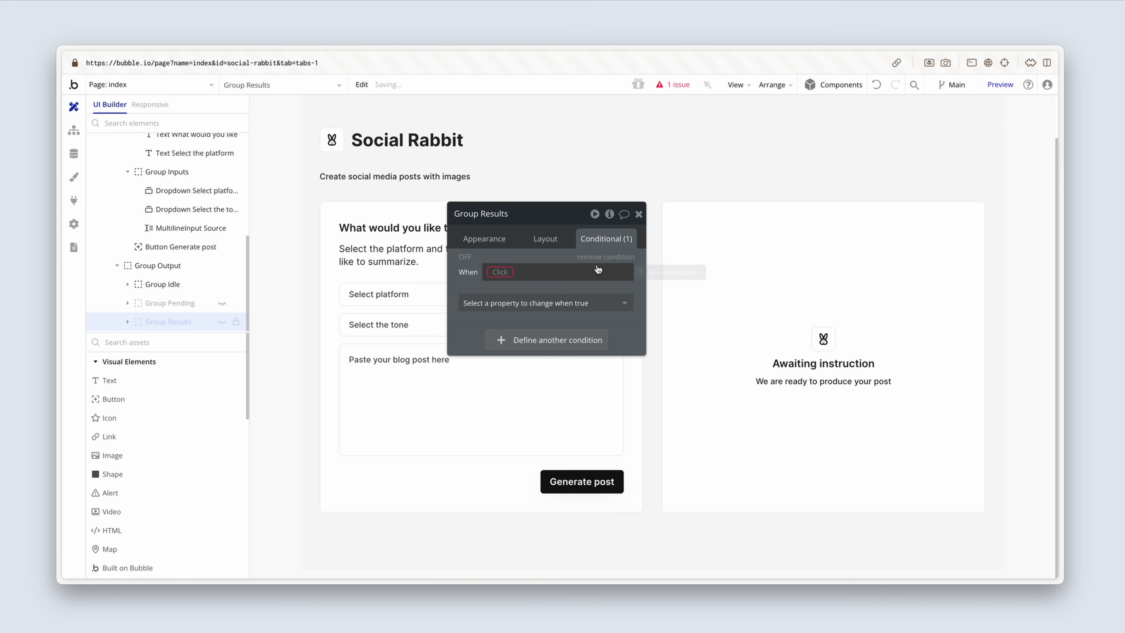
{"action": "left_click", "coordinate": [502, 273]}
{"action": "type", "text": "get"}
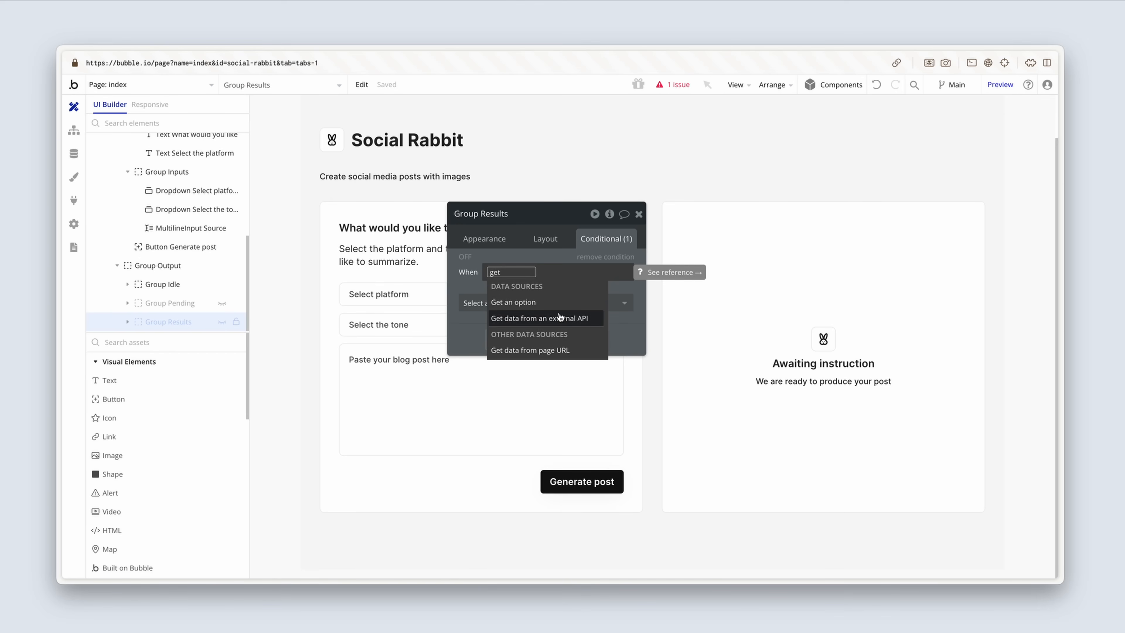
{"action": "left_click", "coordinate": [586, 351]}
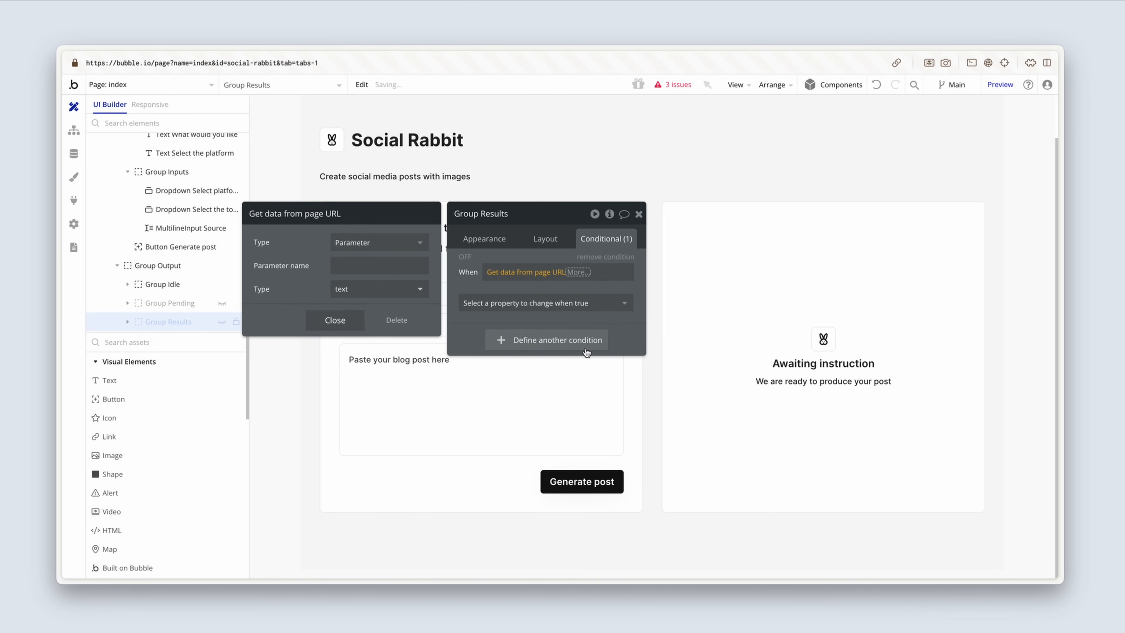
{"action": "left_click", "coordinate": [406, 266]}
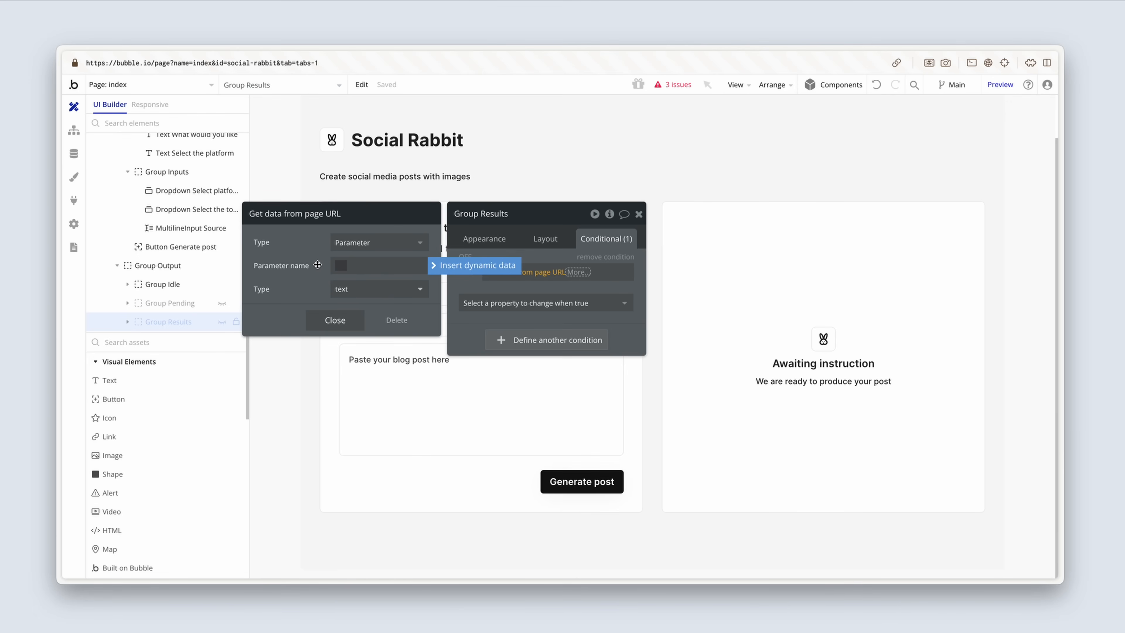
{"action": "type", "text": "post"}
{"action": "left_click", "coordinate": [379, 289]}
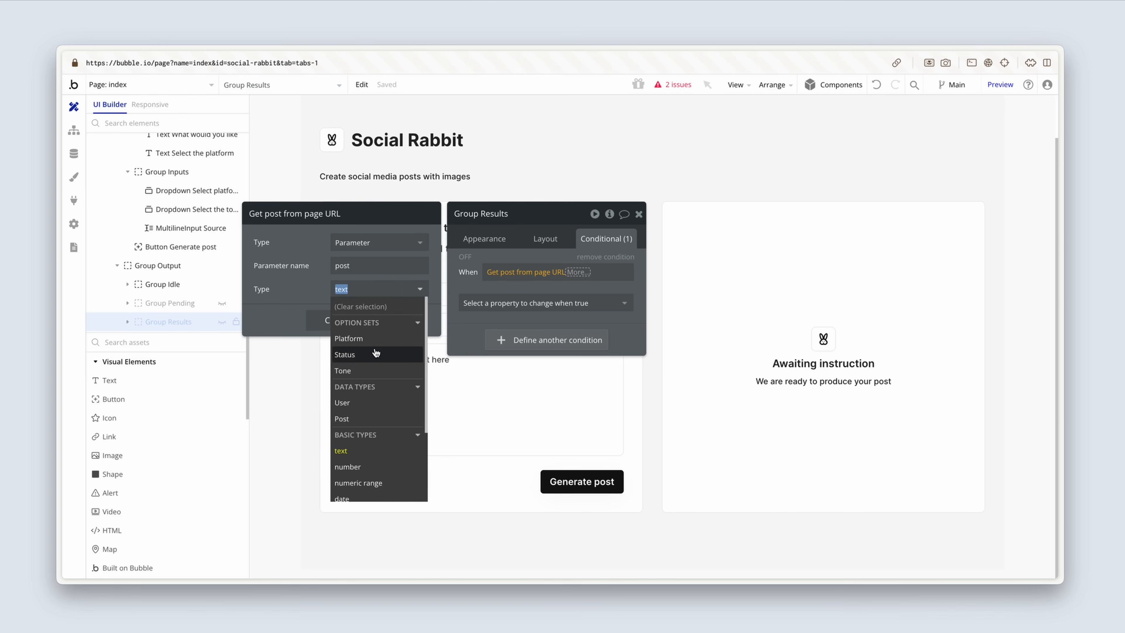
{"action": "left_click", "coordinate": [372, 419]}
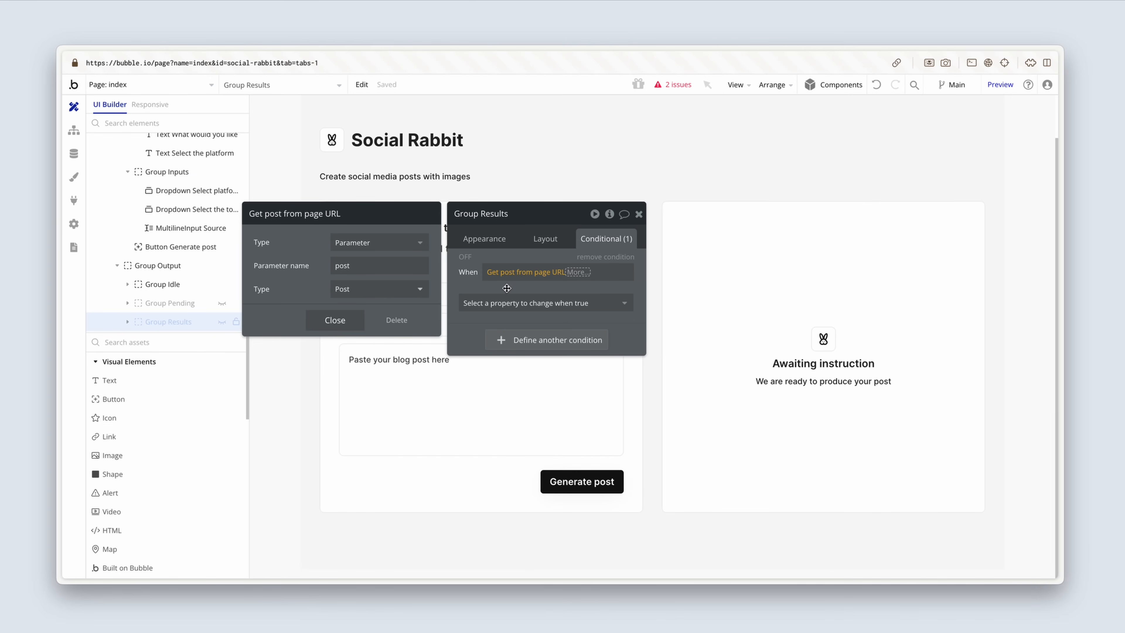
Step: Complete the Group Results condition as Get post from page URL is empty
{"action": "left_click", "coordinate": [578, 272]}
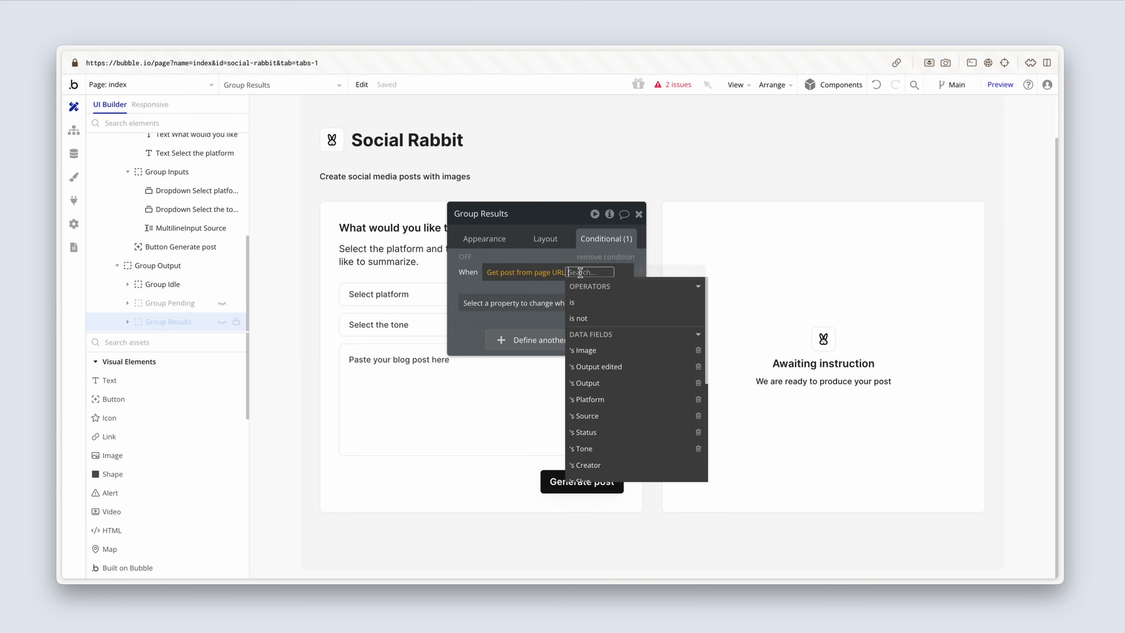
{"action": "type", "text": "em"}
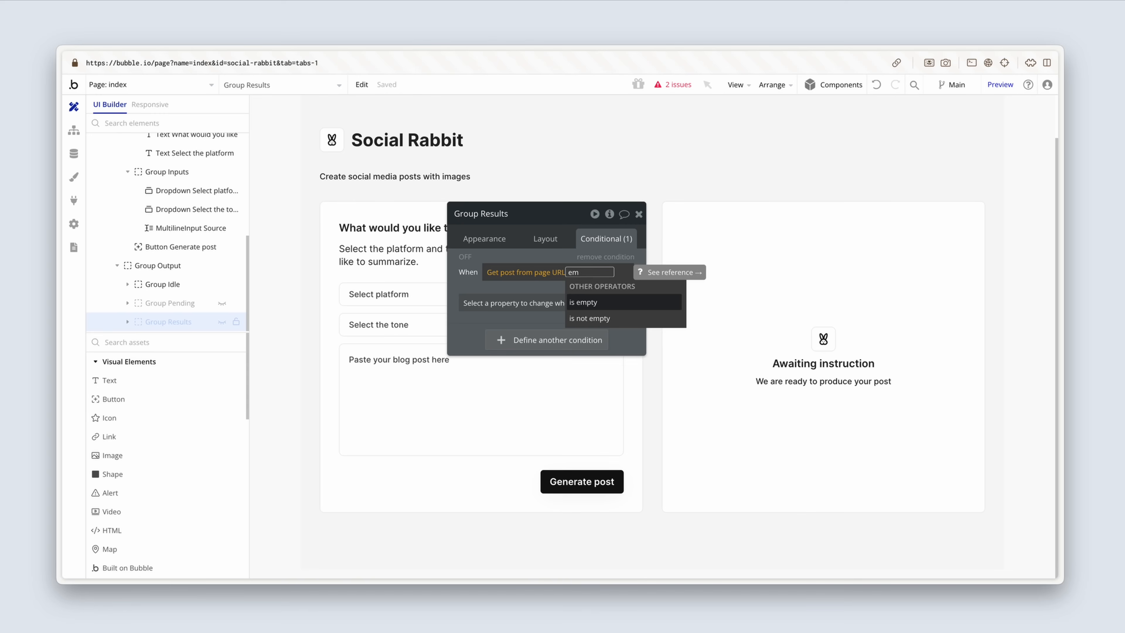
{"action": "left_click", "coordinate": [606, 303]}
{"action": "left_click", "coordinate": [542, 256]}
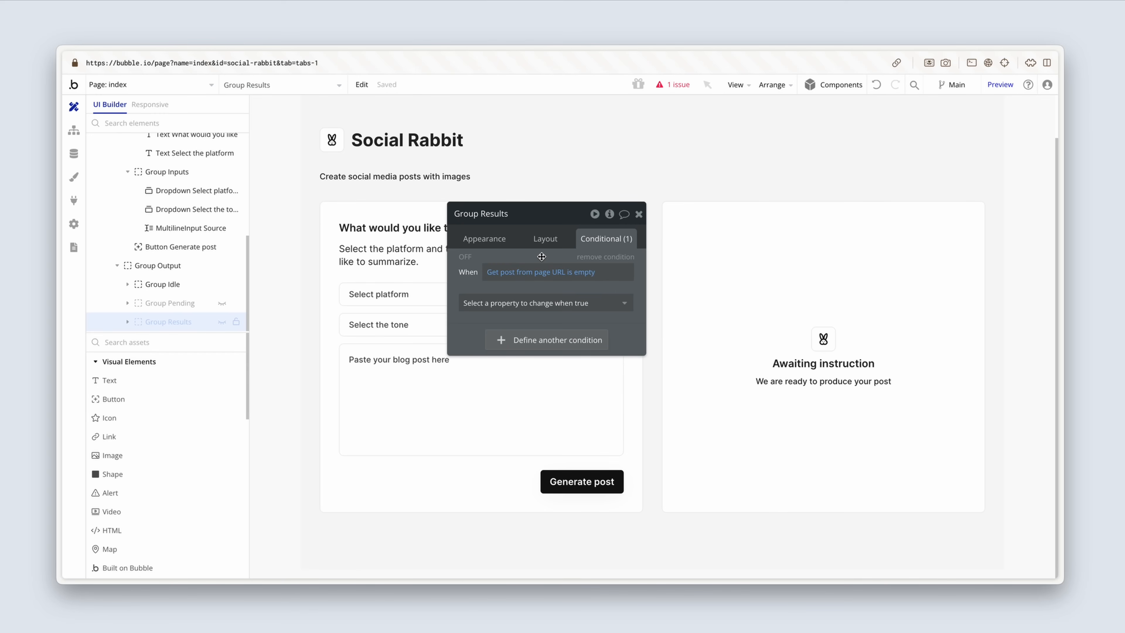
Step: Copy the expression of the Group Results condition and remove that condition
{"action": "left_click", "coordinate": [602, 306]}
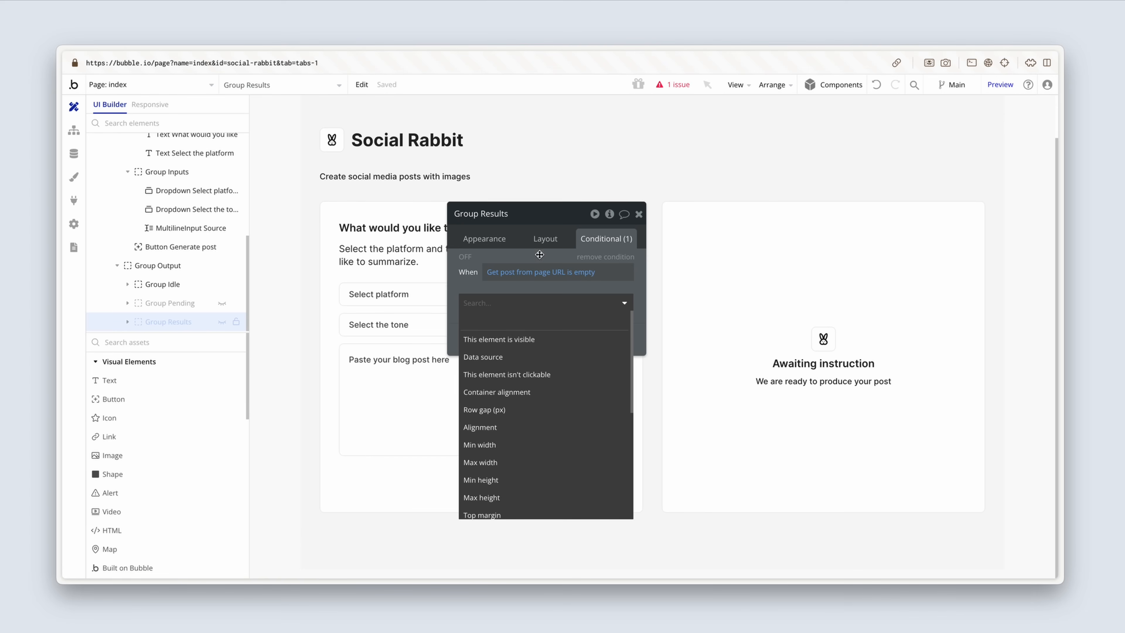
{"action": "right_click", "coordinate": [507, 274]}
{"action": "left_click", "coordinate": [577, 244]}
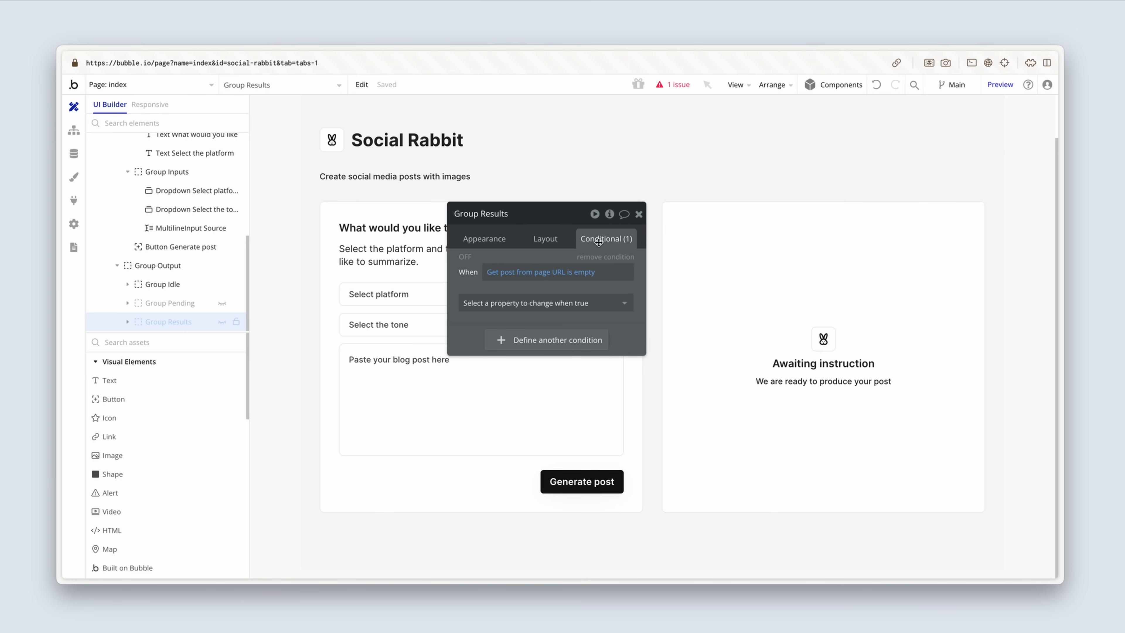
{"action": "left_click", "coordinate": [605, 257]}
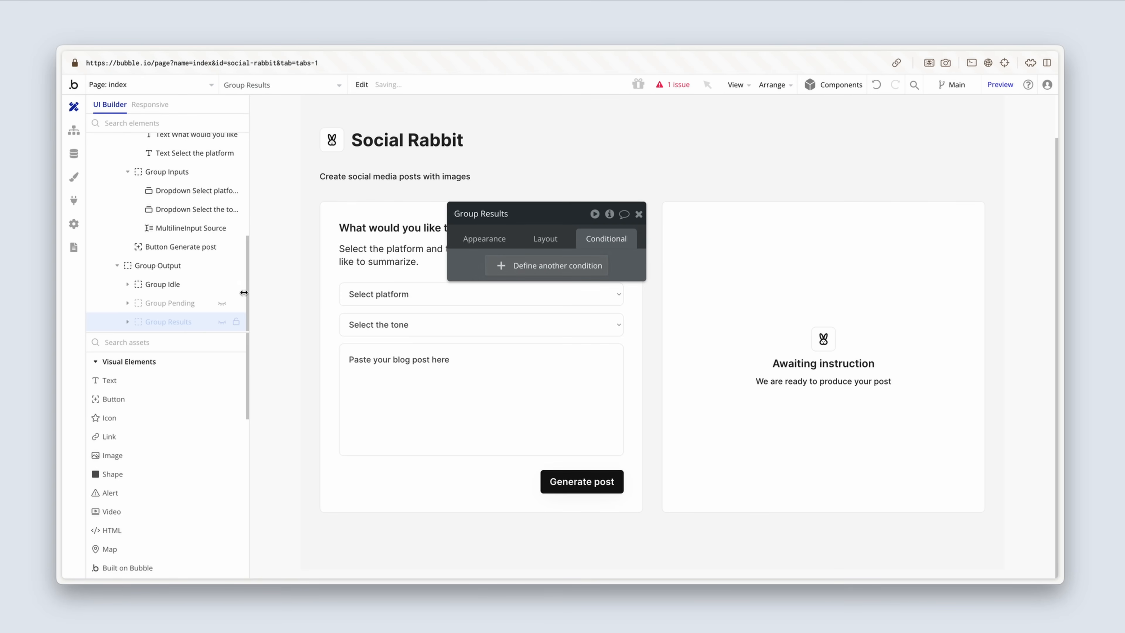
Step: Give Group Idle a condition with the copied expression Get post from page URL is empty that makes the element visible
{"action": "left_click", "coordinate": [200, 283]}
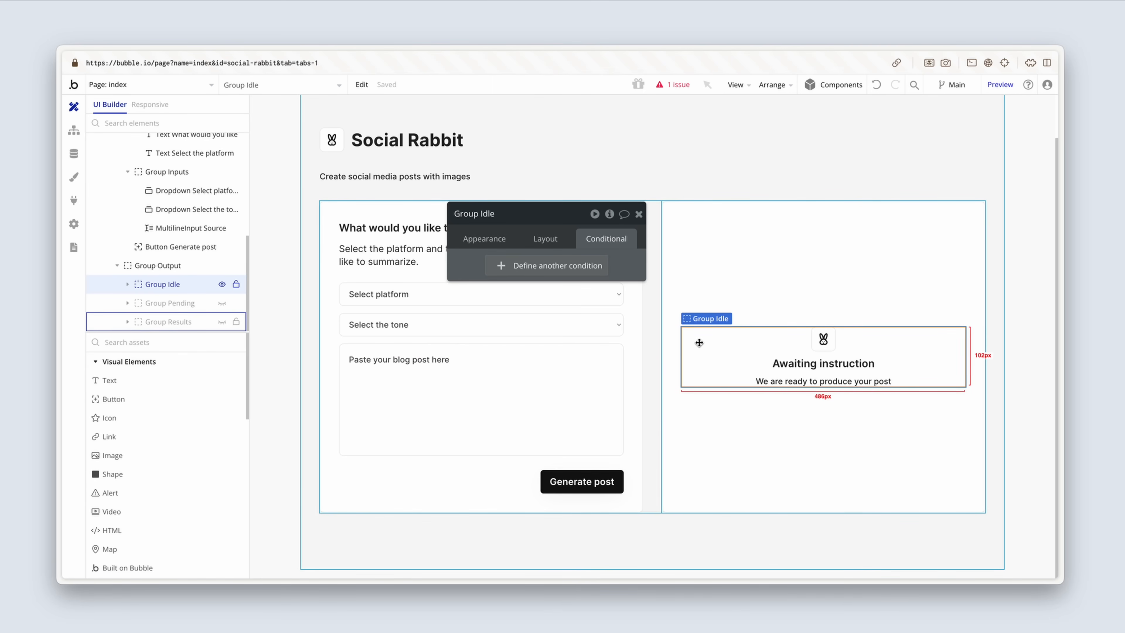
{"action": "left_click", "coordinate": [559, 269]}
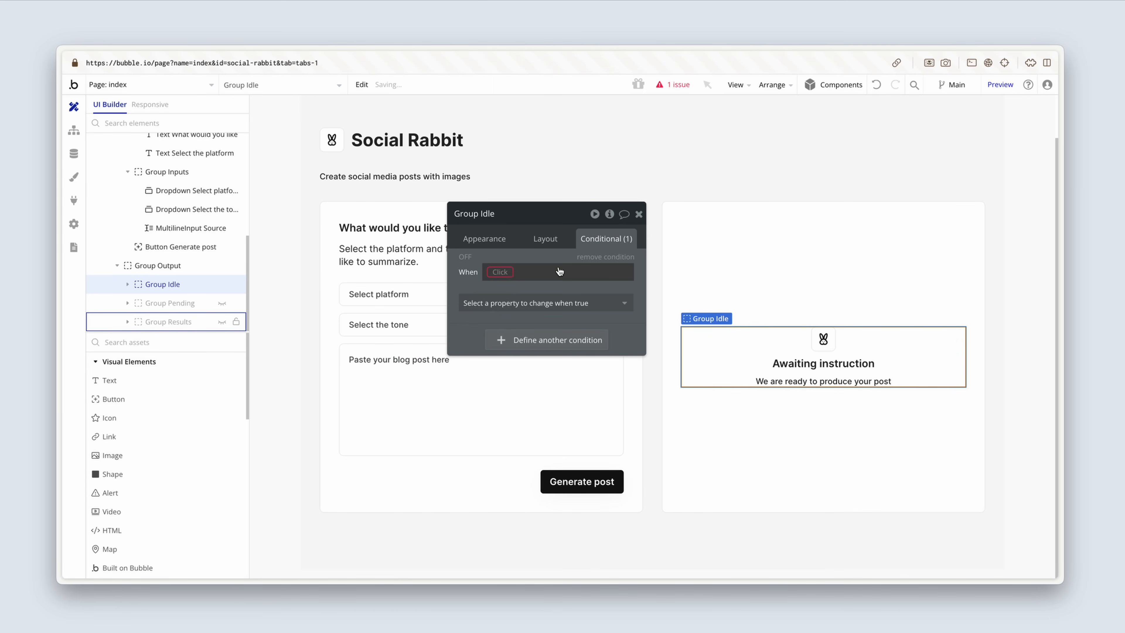
{"action": "left_click", "coordinate": [500, 271]}
{"action": "left_click", "coordinate": [632, 254]}
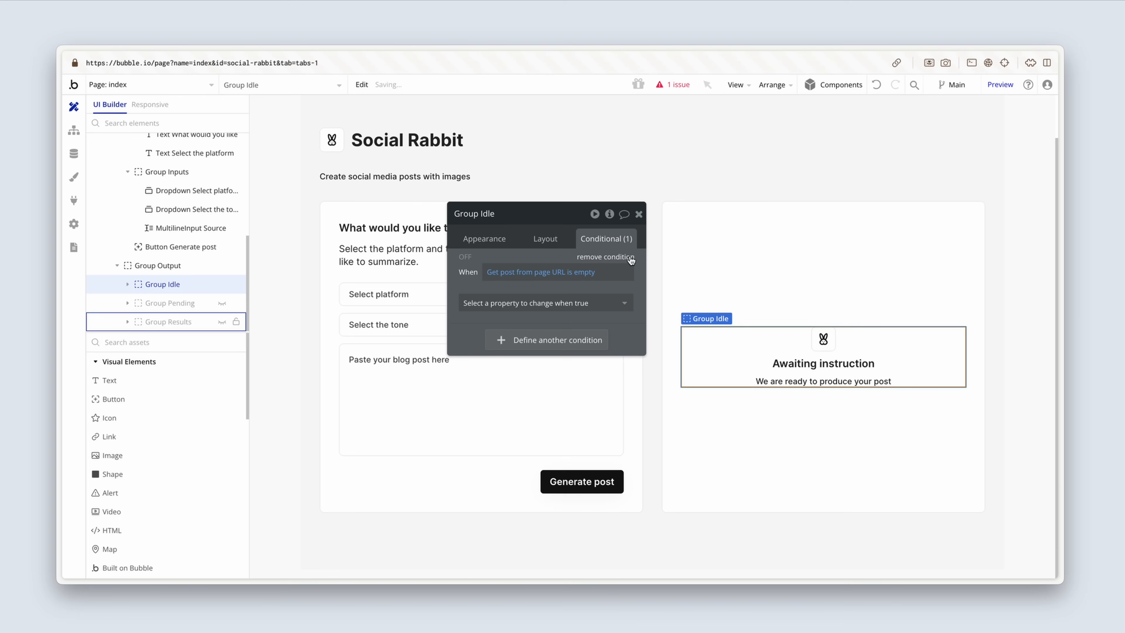
{"action": "left_click", "coordinate": [604, 303]}
{"action": "left_click", "coordinate": [592, 338]}
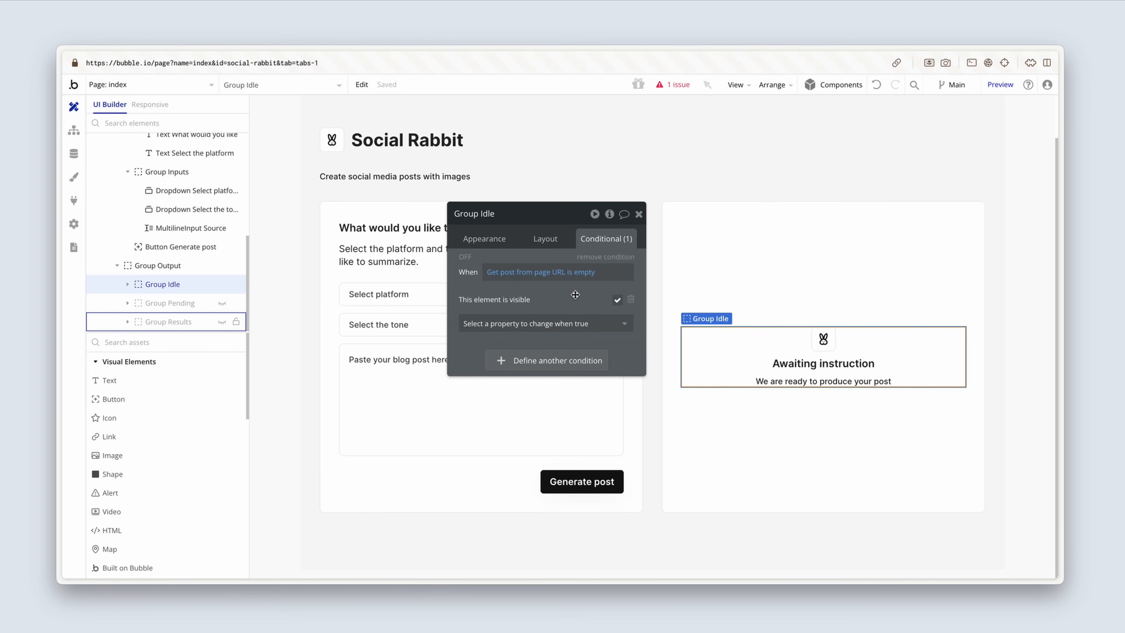
Step: Review Group Idle's layout settings and copy its condition's expression
{"action": "left_click", "coordinate": [550, 240]}
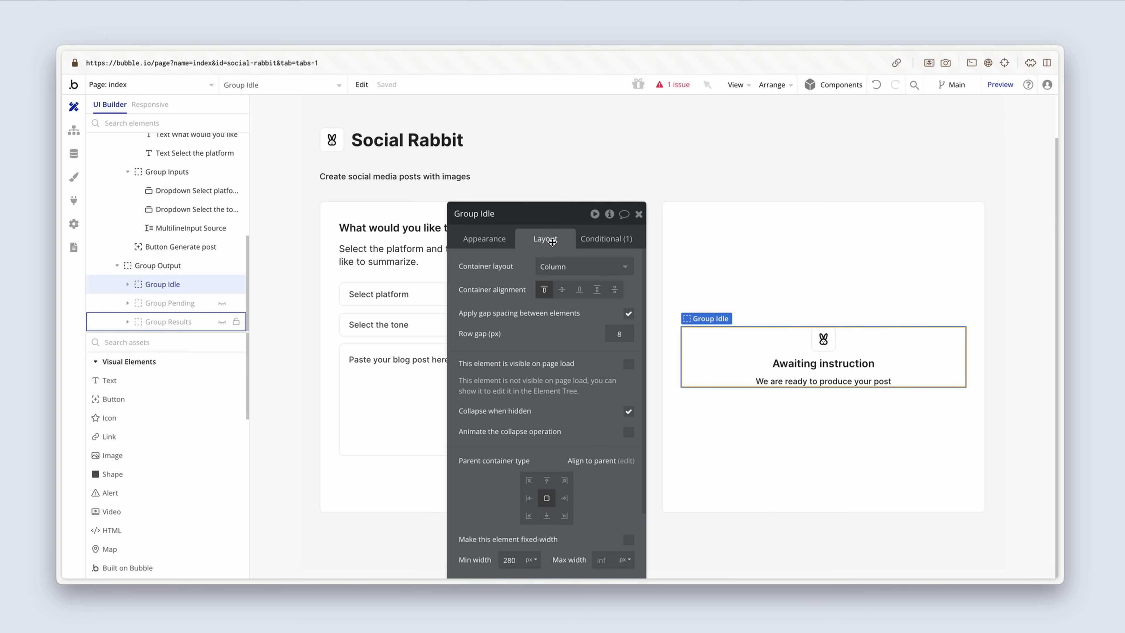
{"action": "left_click", "coordinate": [603, 240]}
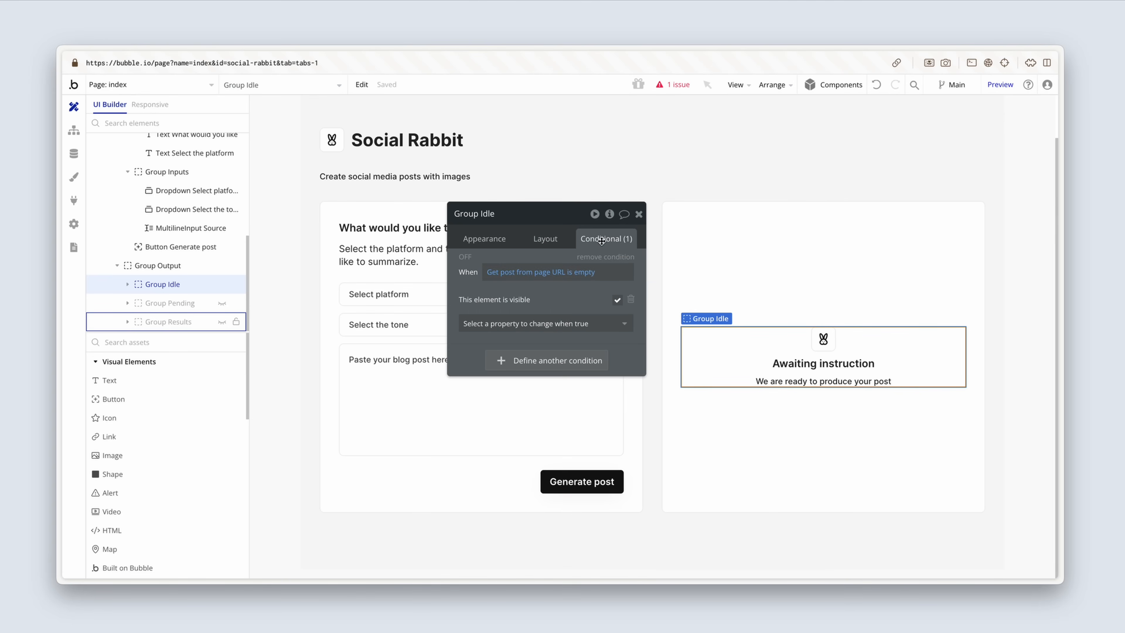
{"action": "right_click", "coordinate": [524, 275]}
{"action": "left_click", "coordinate": [645, 240]}
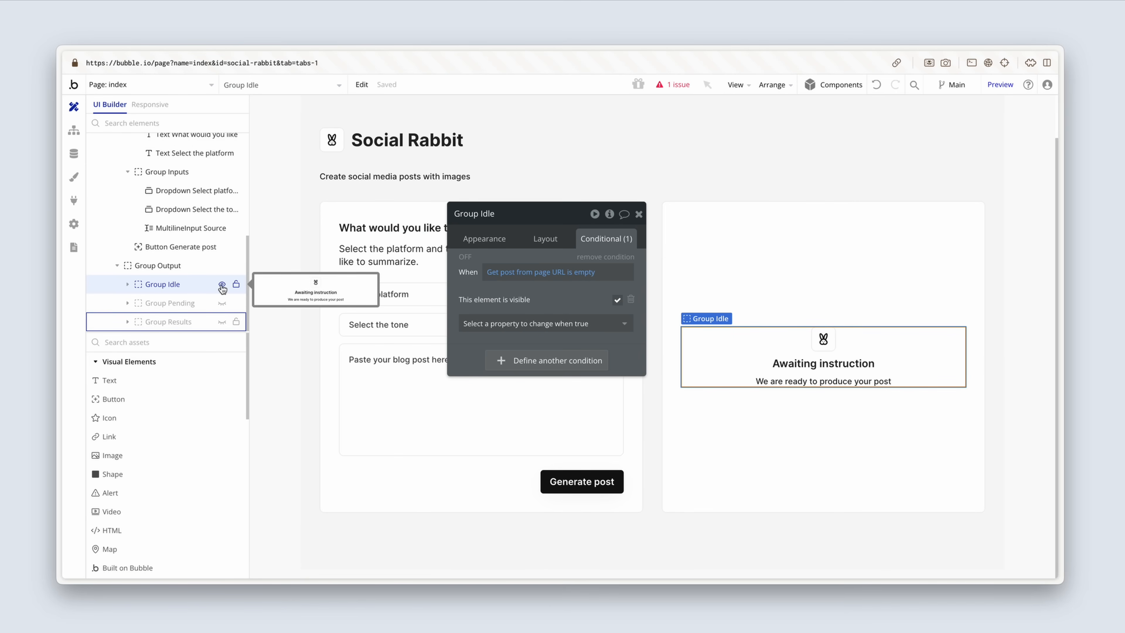
Step: Show Group Pending instead of Group Idle on the canvas and add a condition to it with the copied expression
{"action": "left_click", "coordinate": [222, 285]}
{"action": "left_click", "coordinate": [223, 303]}
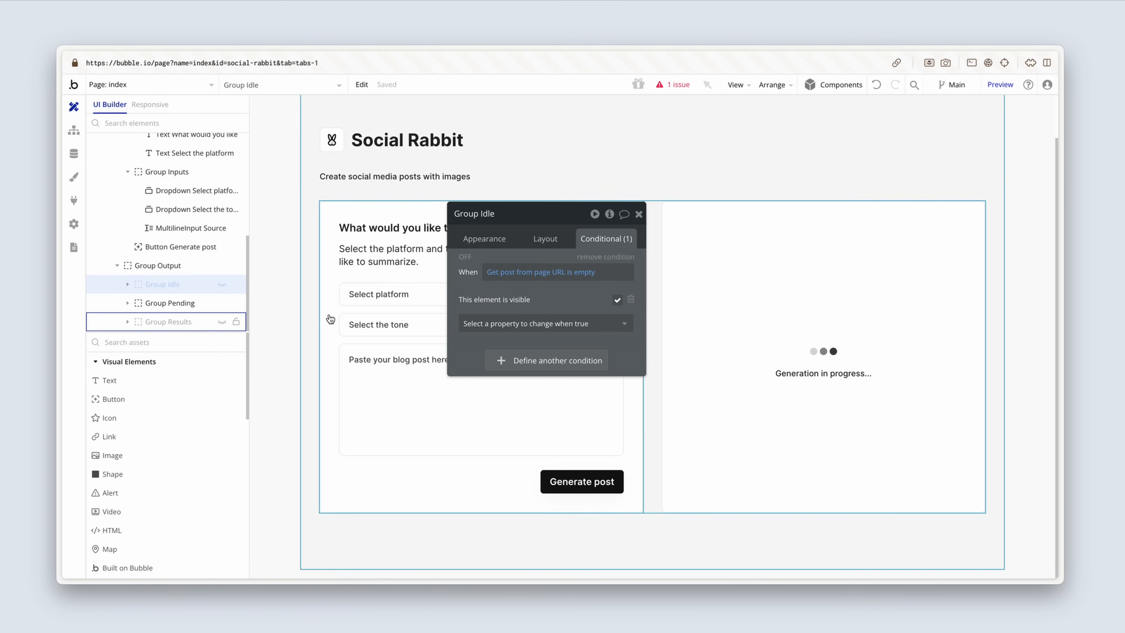
{"action": "left_click", "coordinate": [189, 305]}
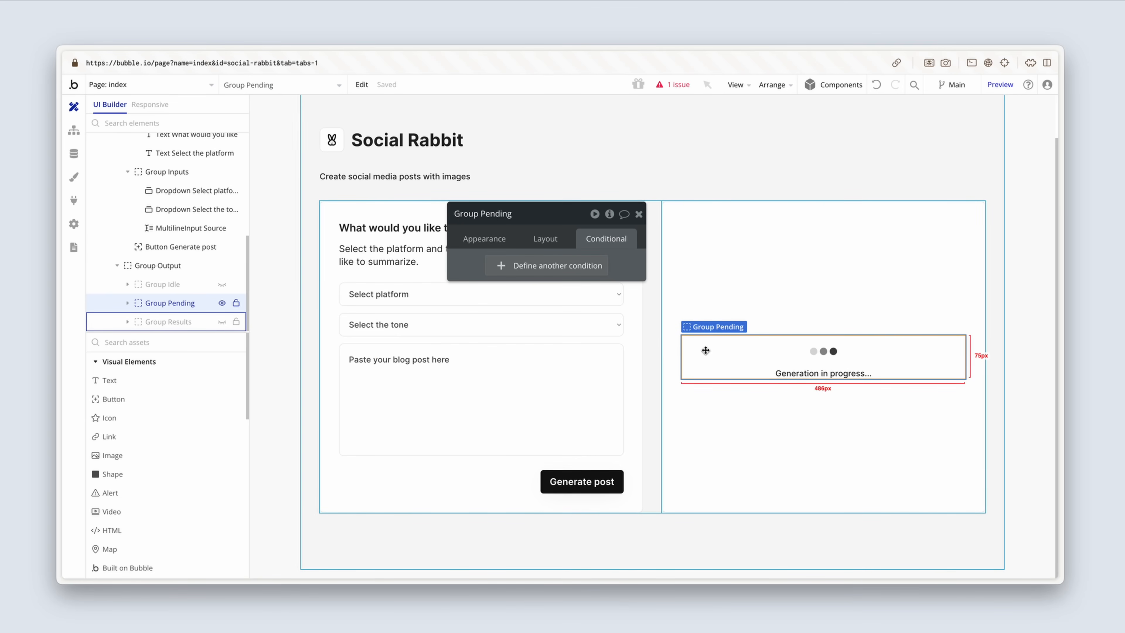
{"action": "left_click", "coordinate": [557, 266]}
{"action": "right_click", "coordinate": [500, 273]}
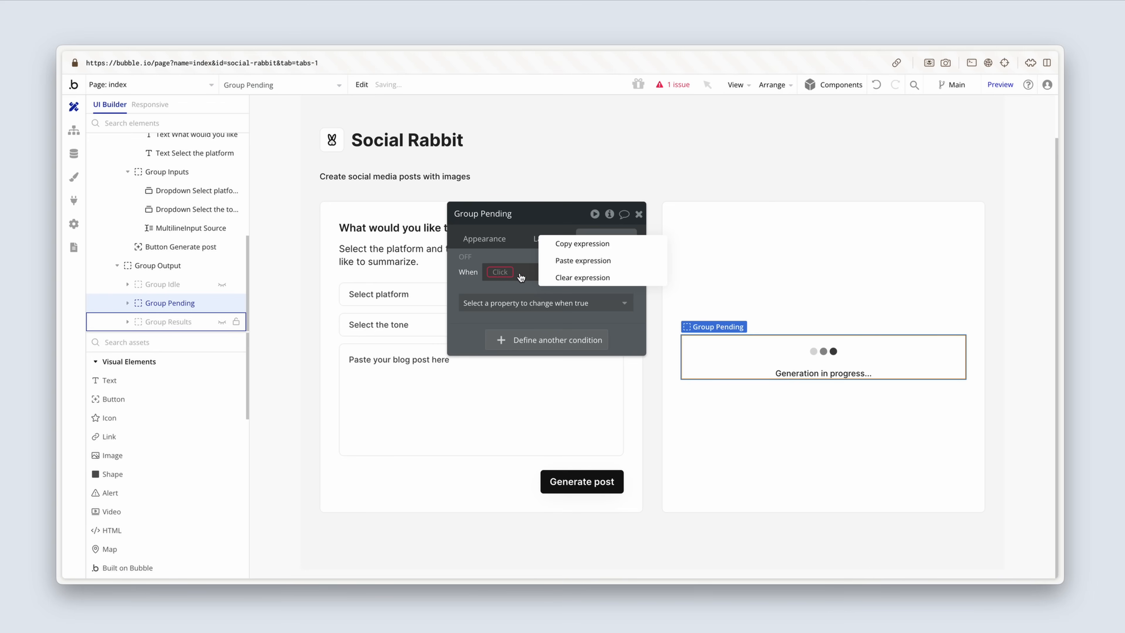
{"action": "left_click", "coordinate": [625, 261]}
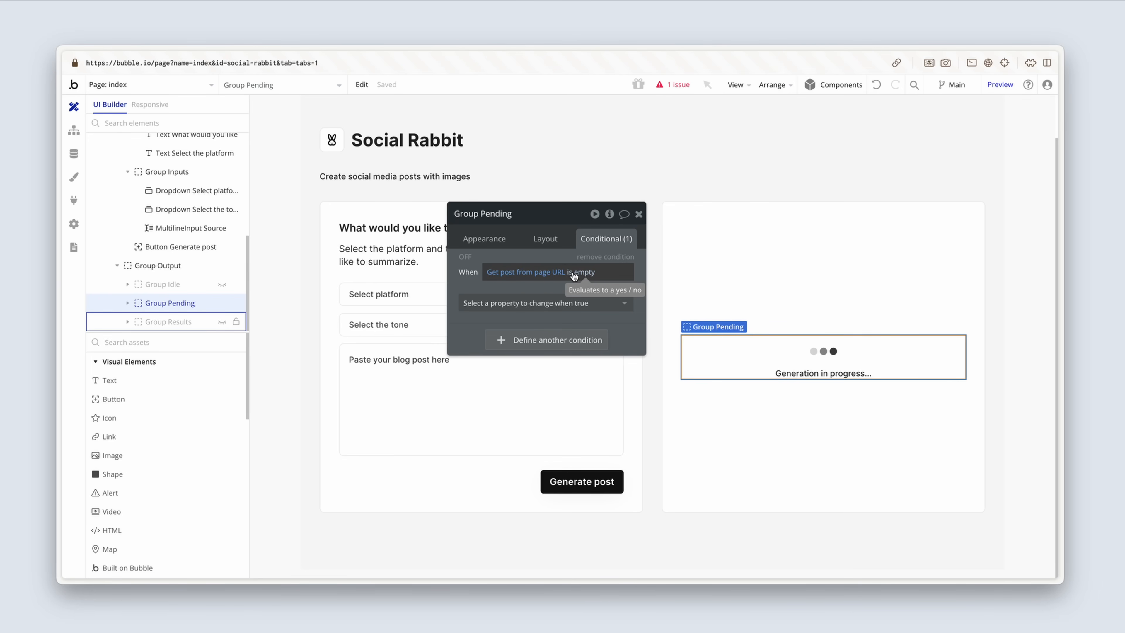
Step: Change Group Pending's condition to Get post from page URL's Status is Pending and make the element visible when it is true
{"action": "left_click", "coordinate": [574, 276]}
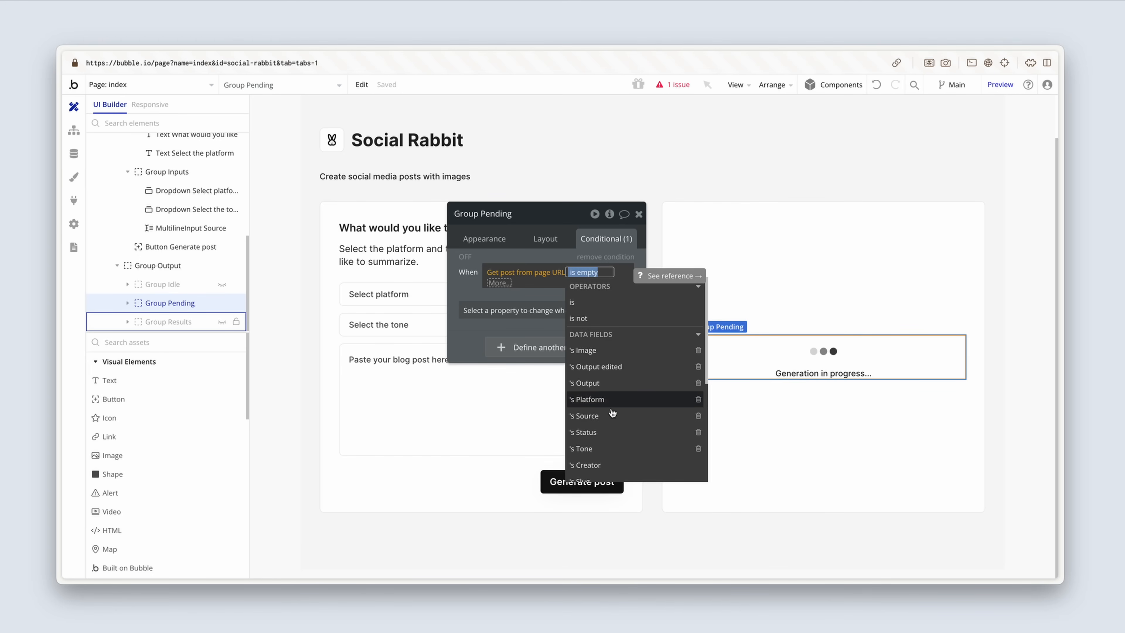
{"action": "left_click", "coordinate": [614, 432]}
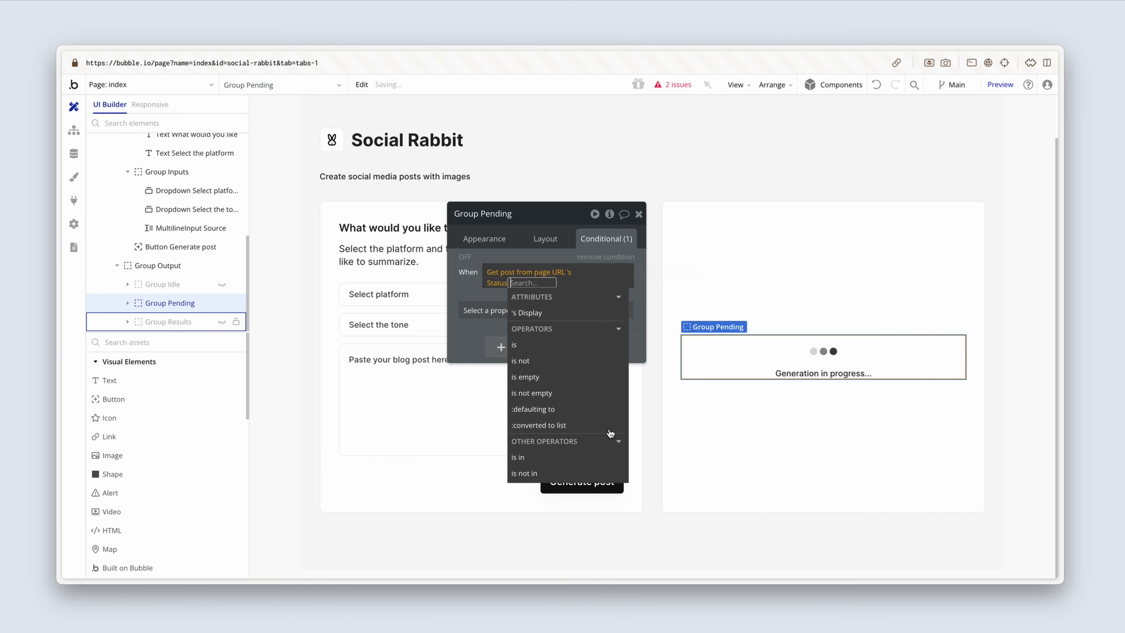
{"action": "left_click", "coordinate": [572, 348]}
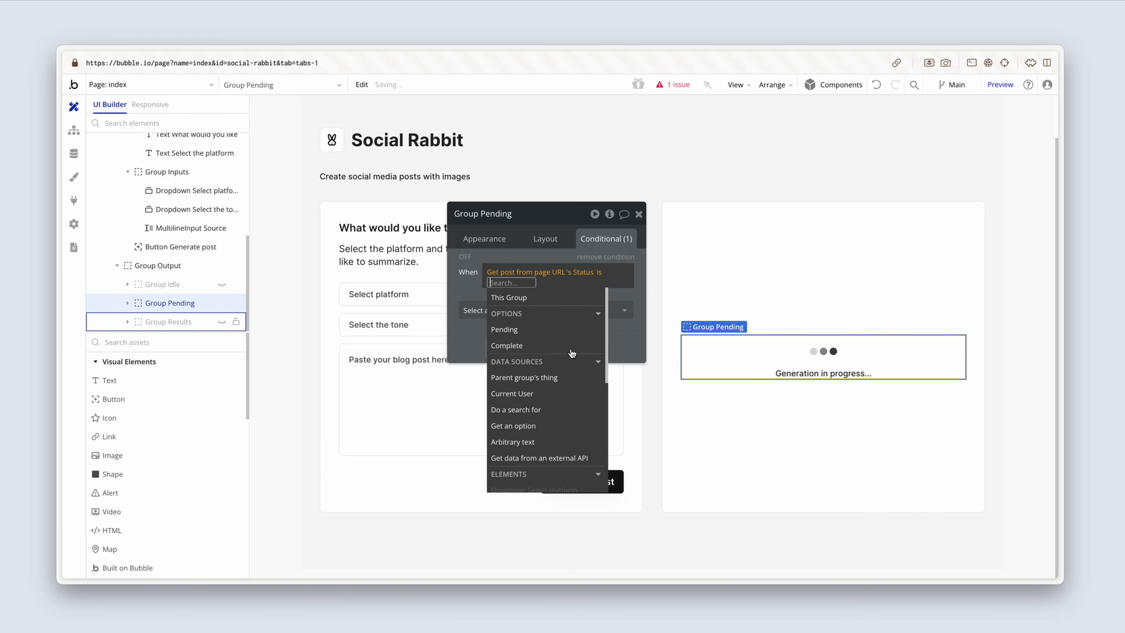
{"action": "left_click", "coordinate": [562, 329]}
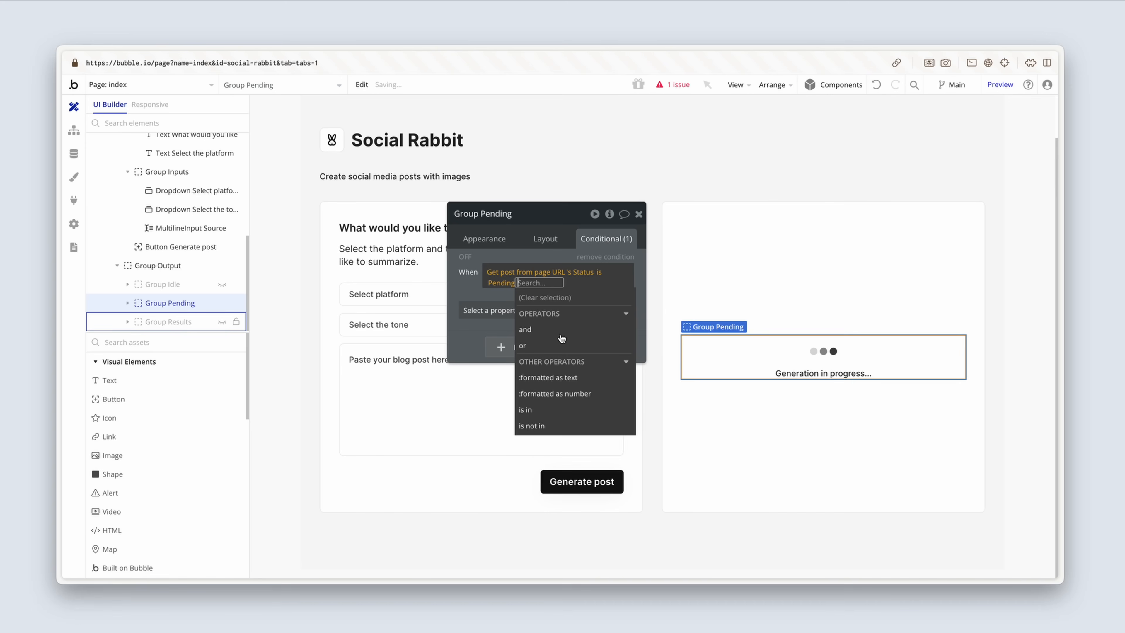
{"action": "left_click", "coordinate": [496, 315]}
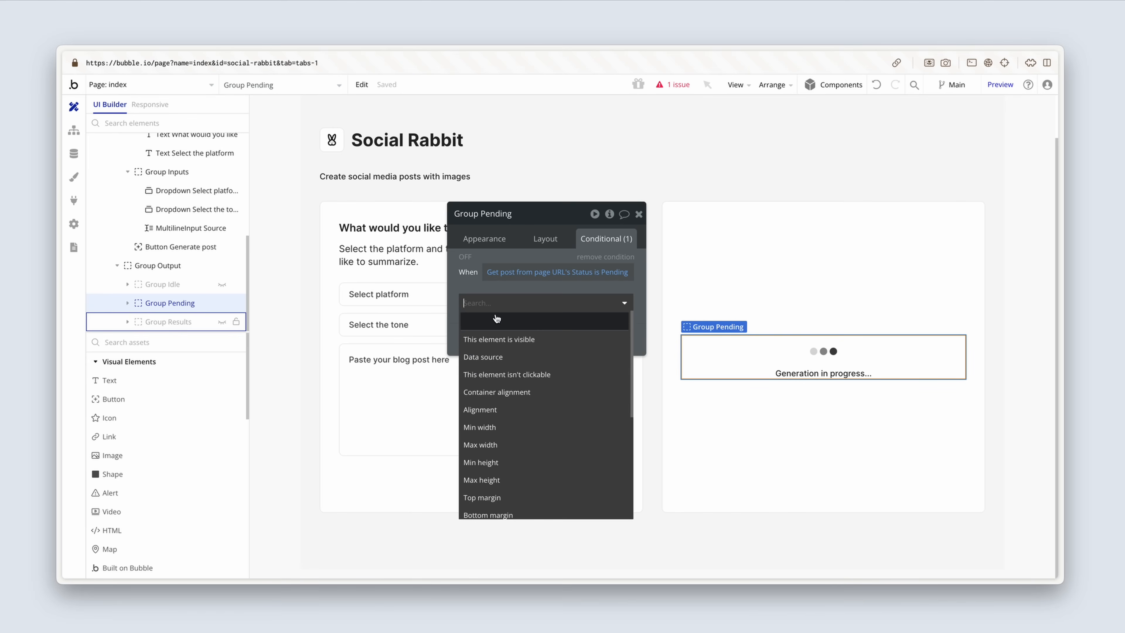
{"action": "left_click", "coordinate": [503, 337]}
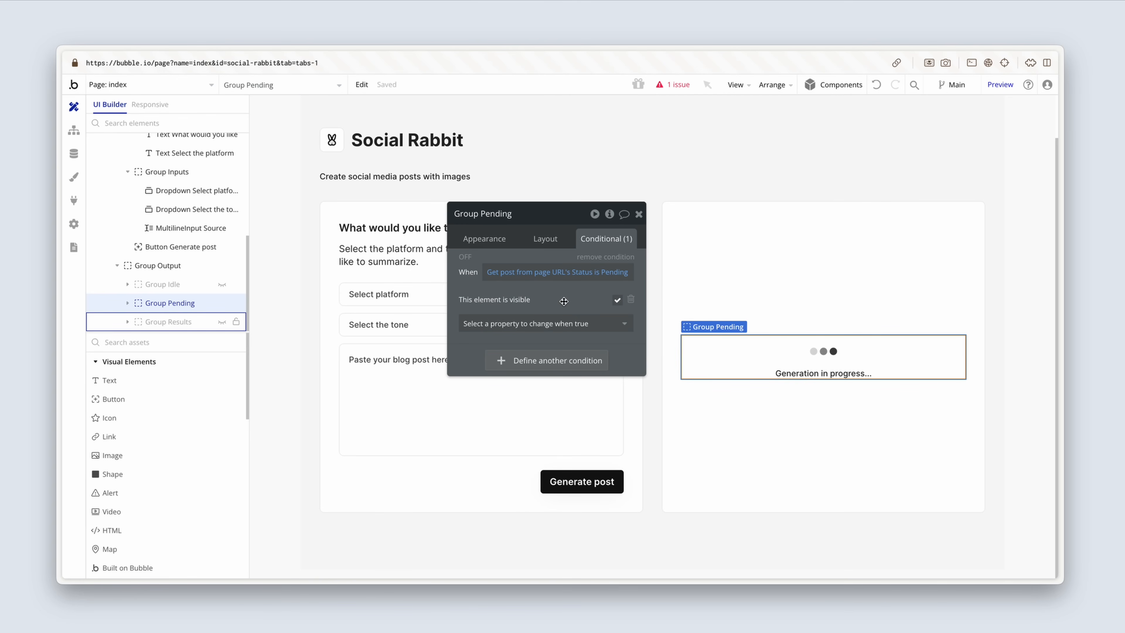
Step: Show Group Results instead of Group Pending on the canvas and add a condition to it with the copied expression
{"action": "left_click", "coordinate": [221, 302]}
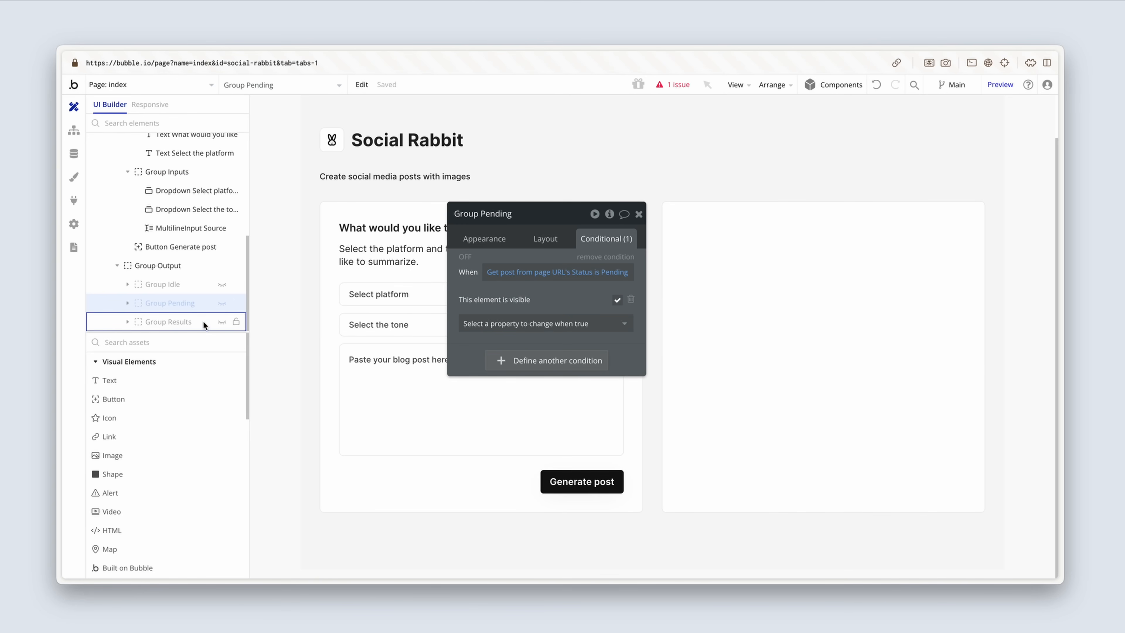
{"action": "left_click", "coordinate": [203, 321]}
{"action": "left_click", "coordinate": [222, 322]}
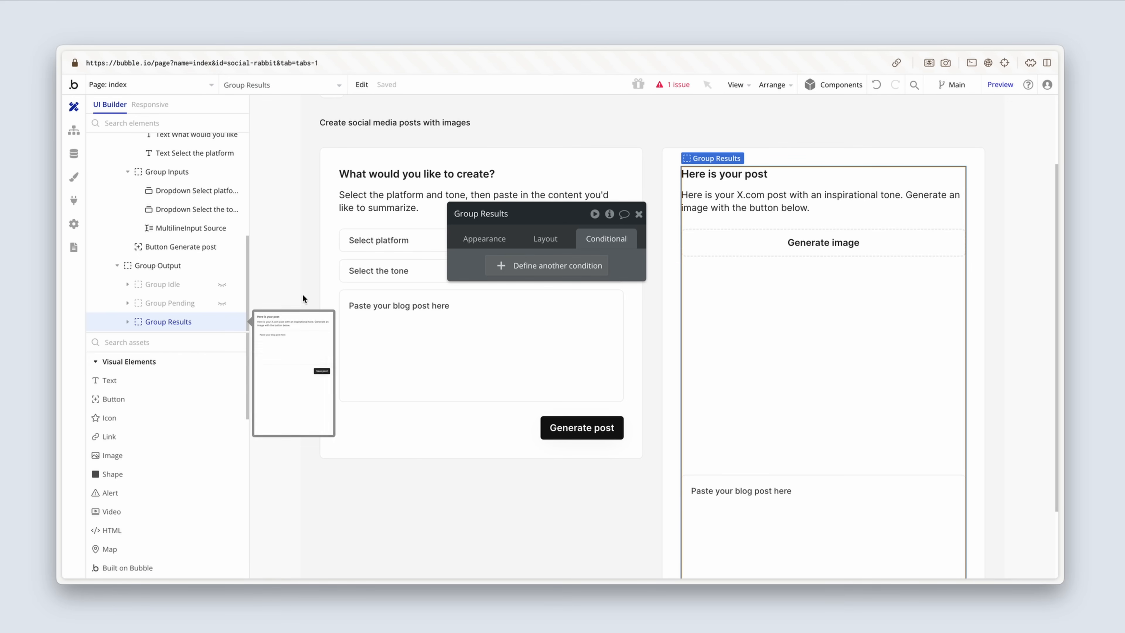
{"action": "left_click", "coordinate": [524, 266]}
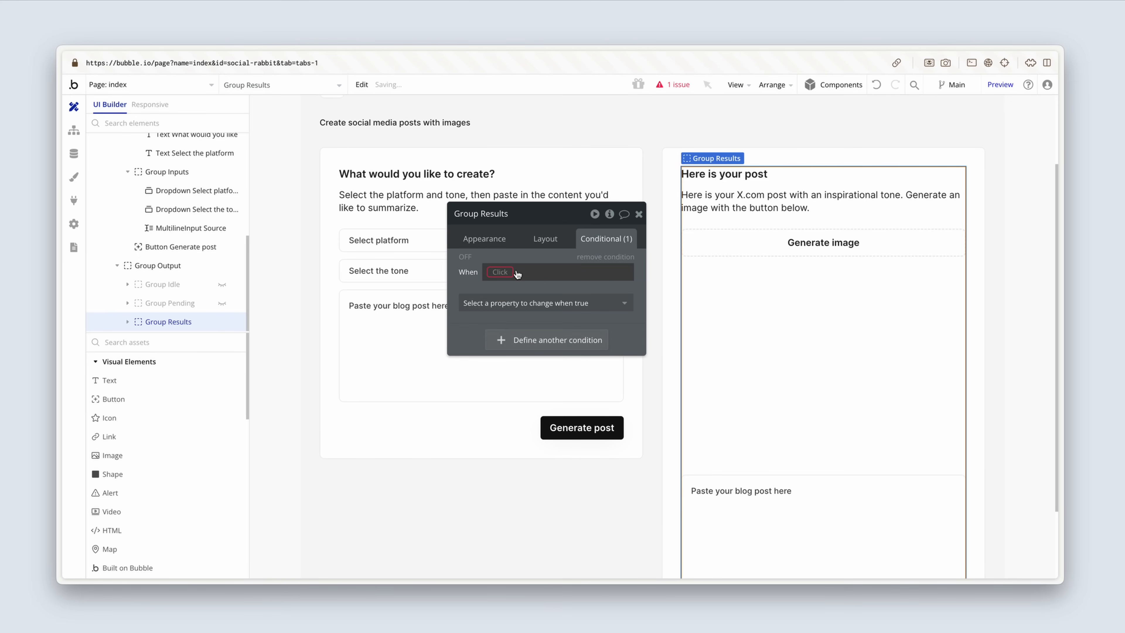
{"action": "right_click", "coordinate": [496, 273]}
{"action": "left_click", "coordinate": [626, 261]}
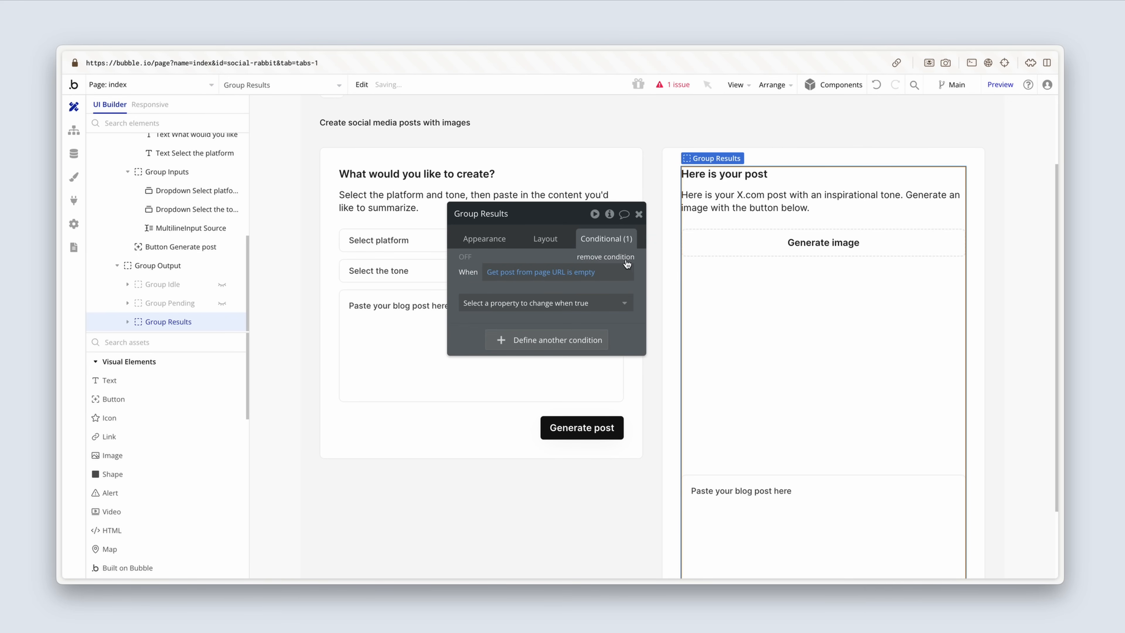
Step: Change Group Results' condition to Get post from page URL's Status is Complete and make the element visible when it is true
{"action": "left_click", "coordinate": [581, 271]}
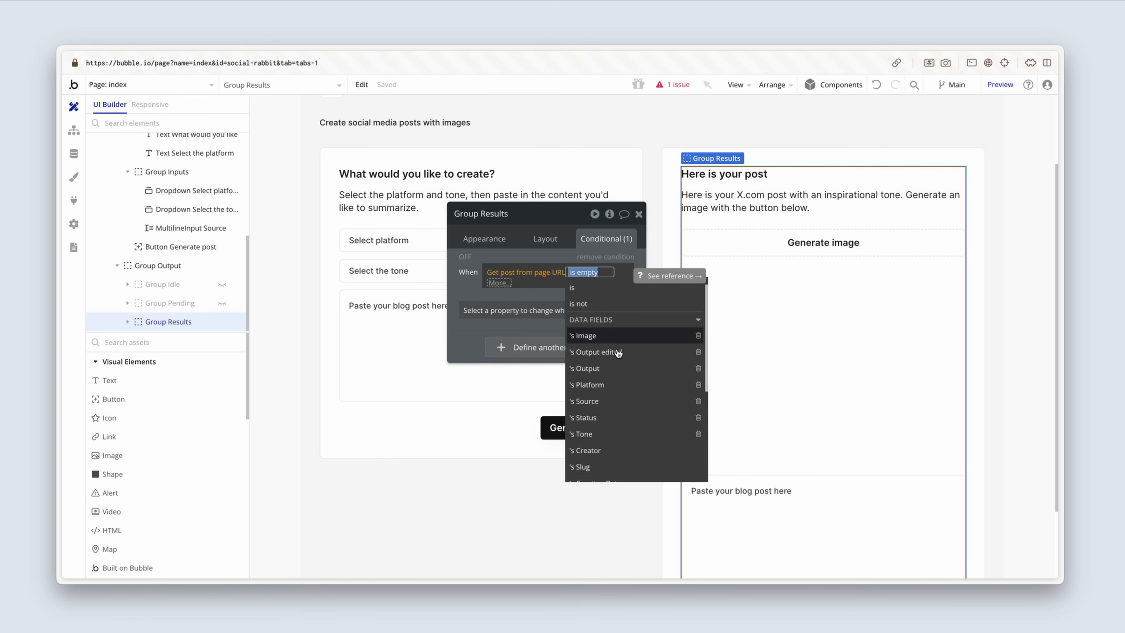
{"action": "left_click", "coordinate": [613, 395]}
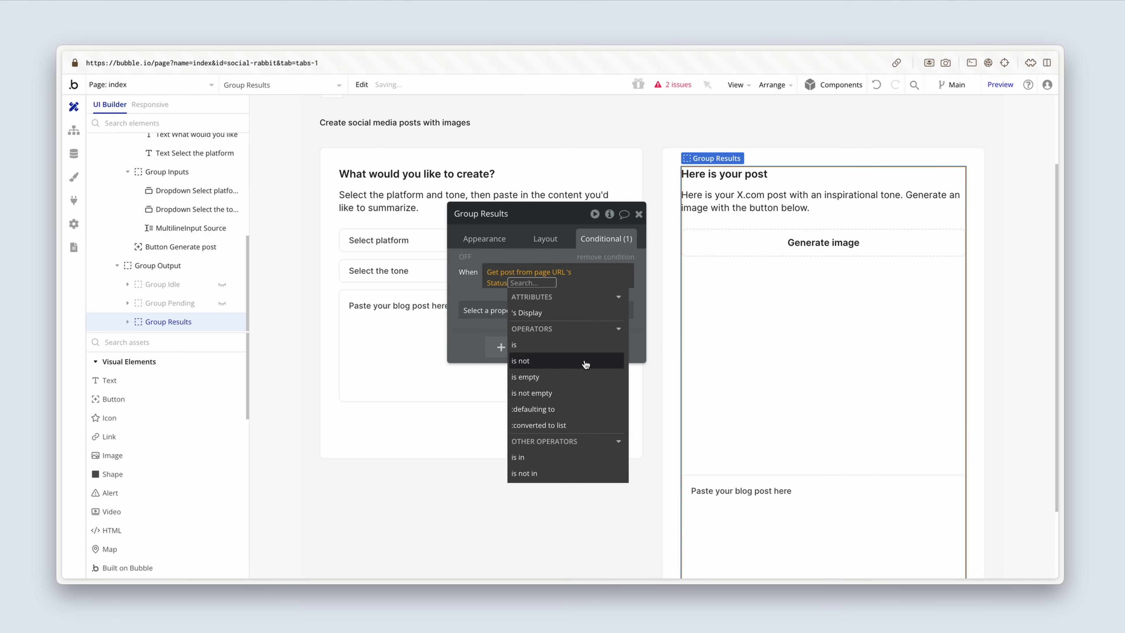
{"action": "left_click", "coordinate": [588, 345]}
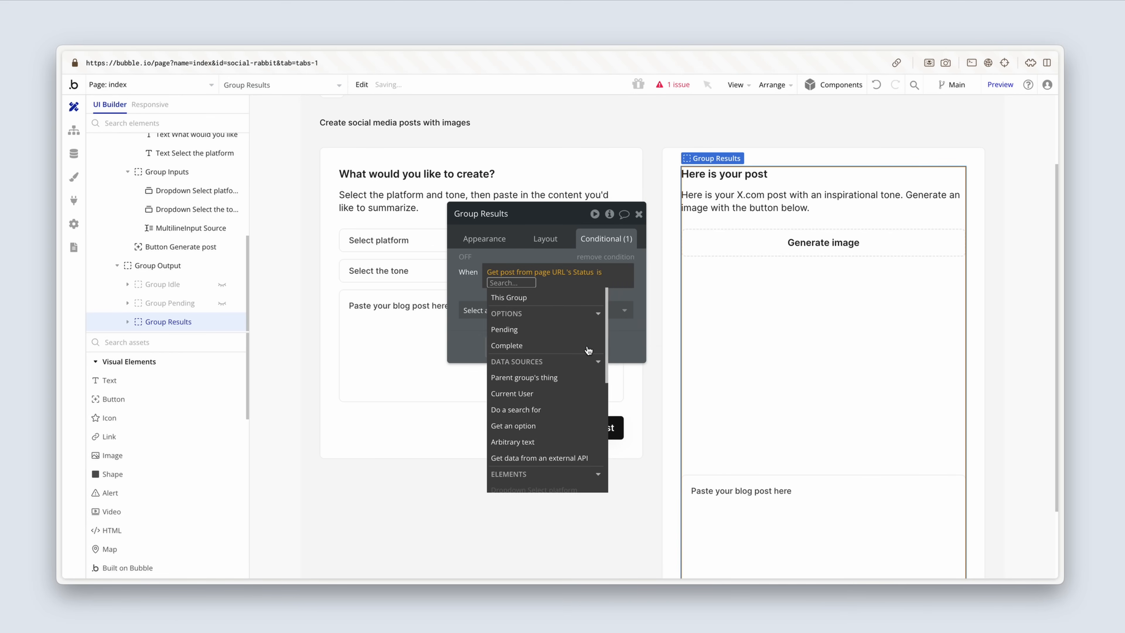
{"action": "left_click", "coordinate": [570, 346]}
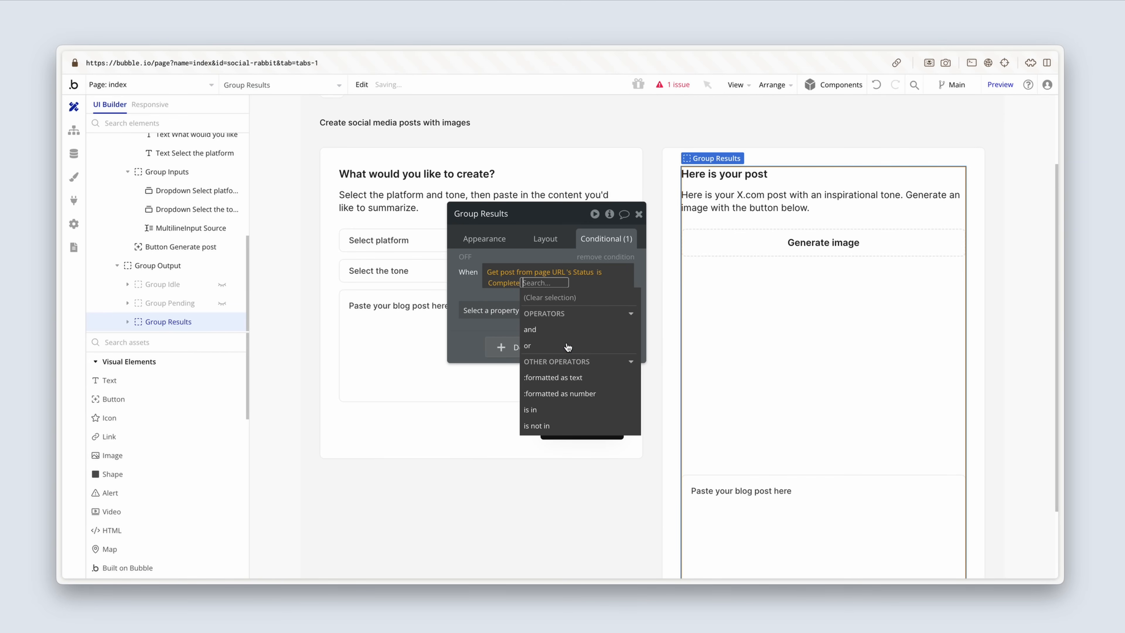
{"action": "left_click", "coordinate": [503, 311]}
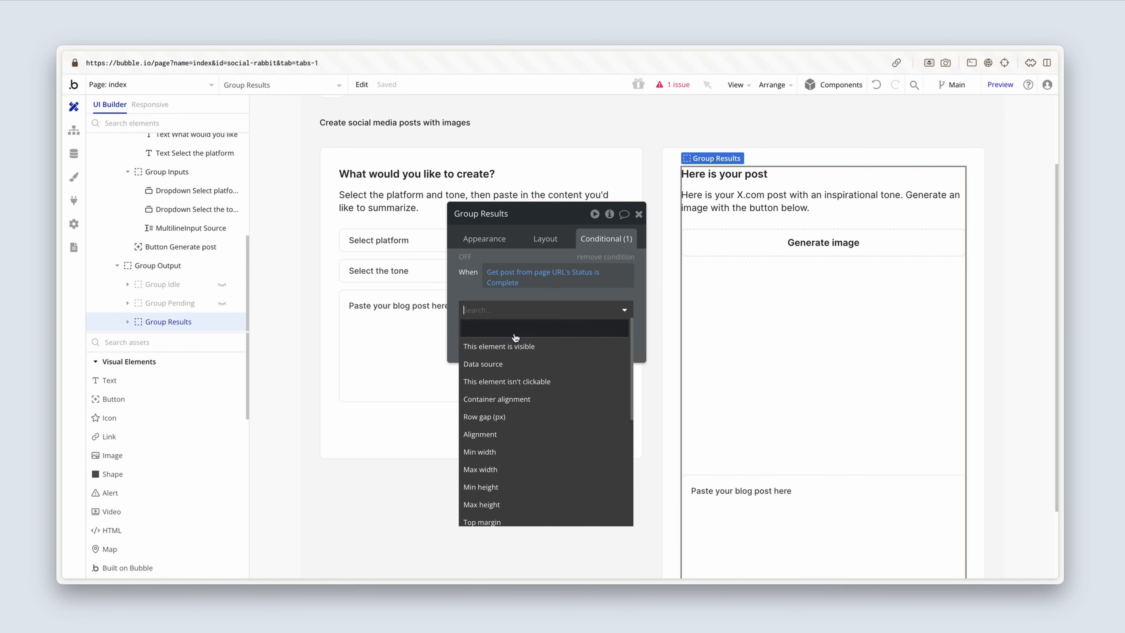
{"action": "left_click", "coordinate": [549, 346]}
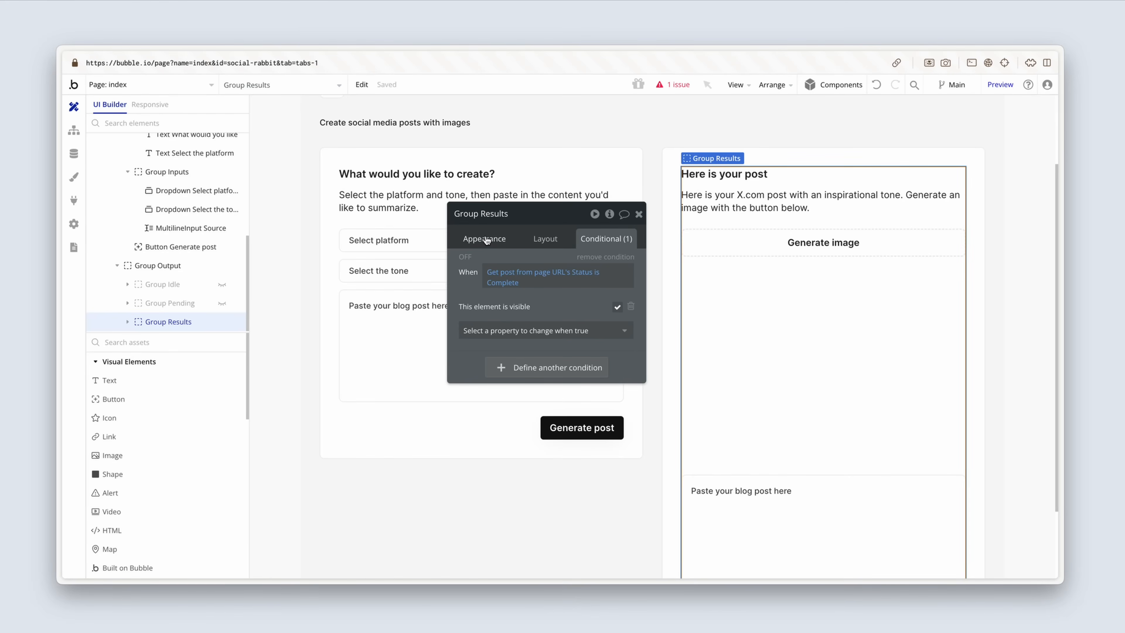
Step: Set the type of content of Group Results to Post
{"action": "left_click", "coordinate": [486, 240]}
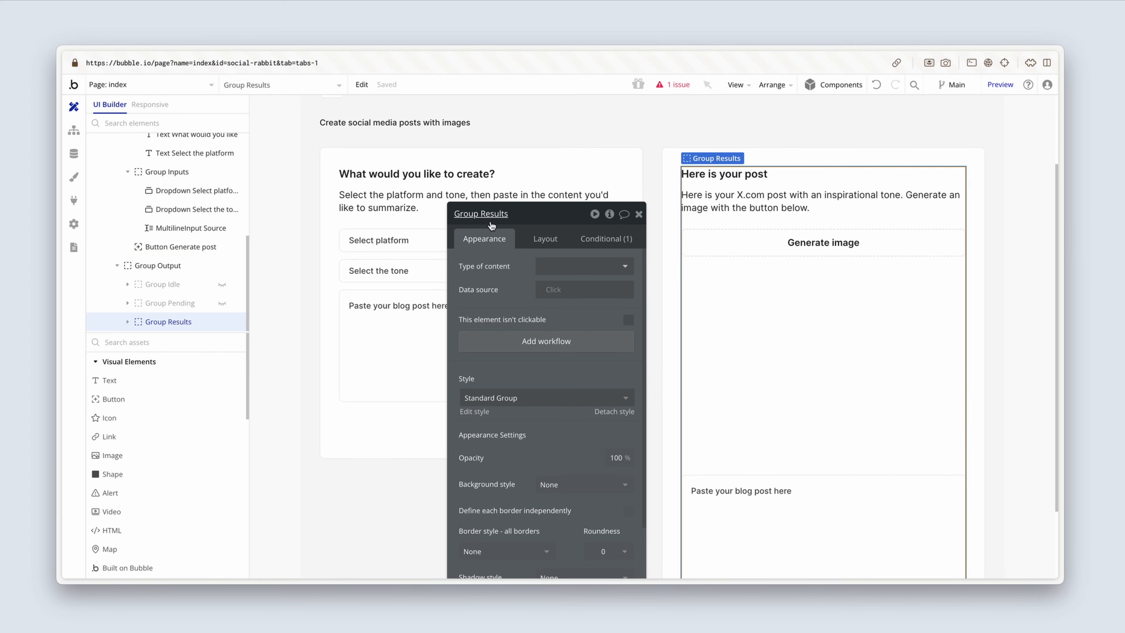
{"action": "left_click", "coordinate": [572, 272]}
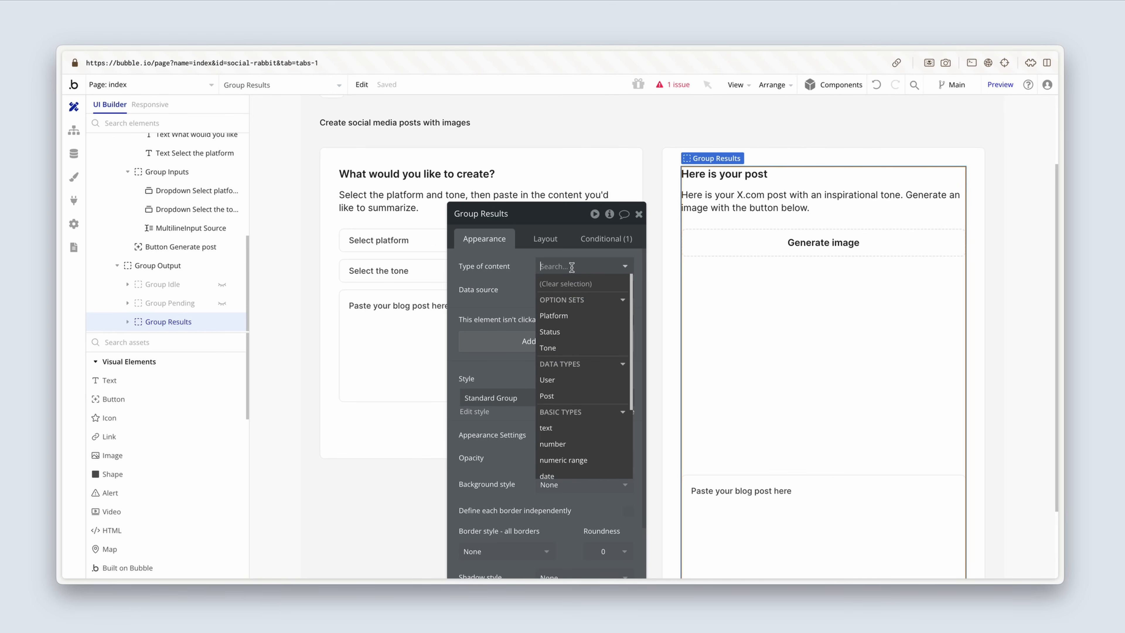
{"action": "left_click", "coordinate": [566, 394]}
Step: Set Group Results' data source to Get data from page URL, using a parameter named post of type Post
{"action": "left_click", "coordinate": [553, 293]}
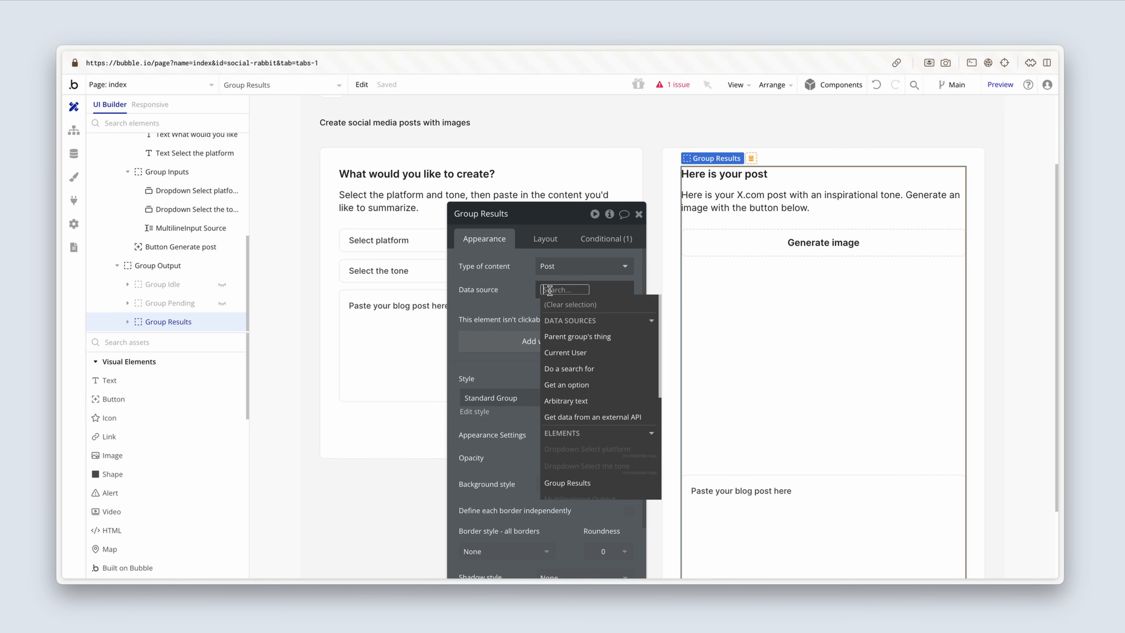
{"action": "type", "text": "get"}
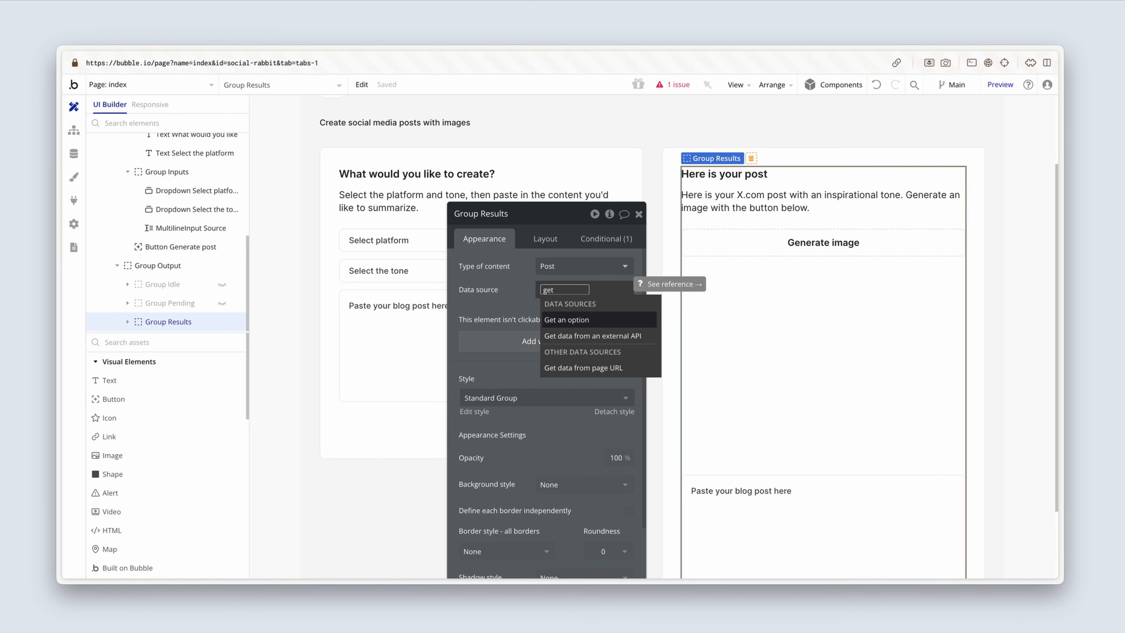
{"action": "left_click", "coordinate": [629, 367]}
{"action": "left_click", "coordinate": [401, 269]}
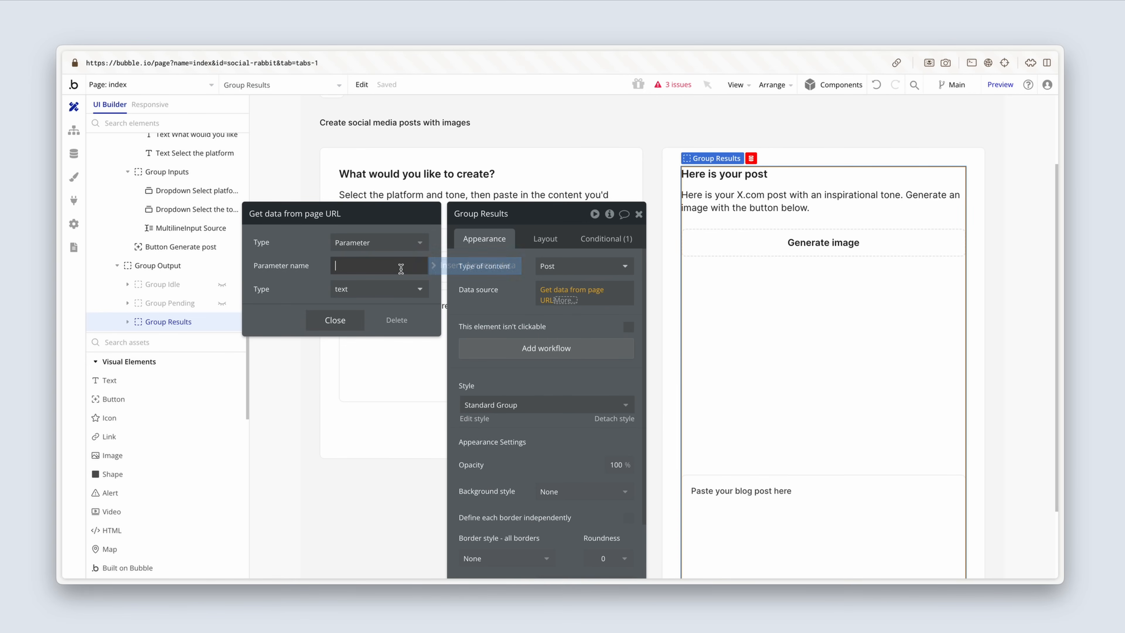
{"action": "type", "text": "post"}
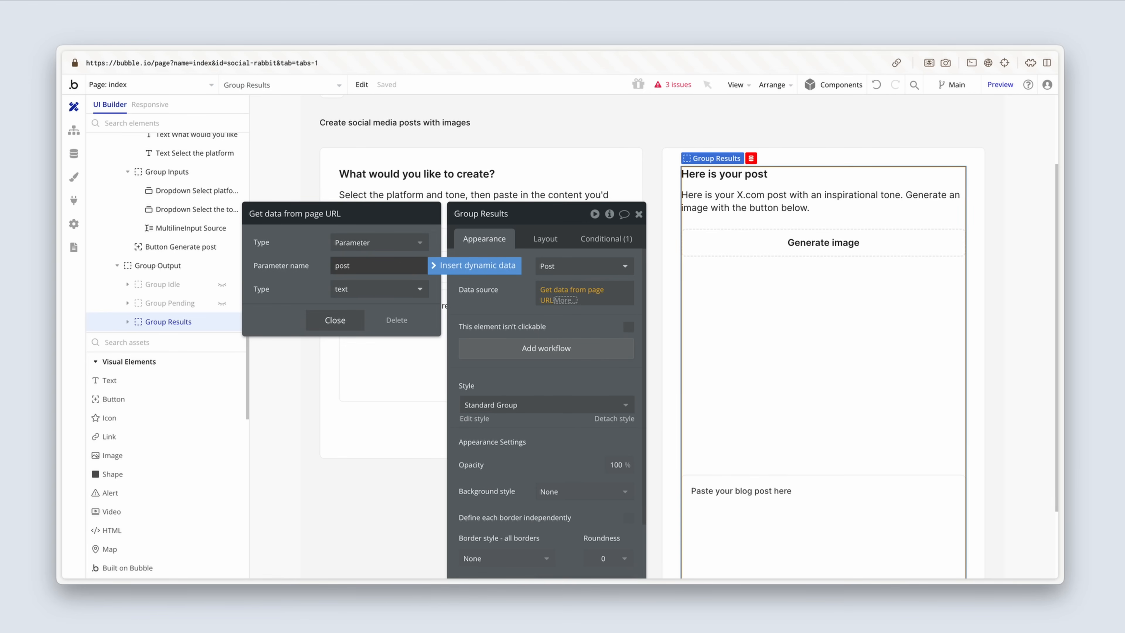
{"action": "left_click", "coordinate": [385, 289]}
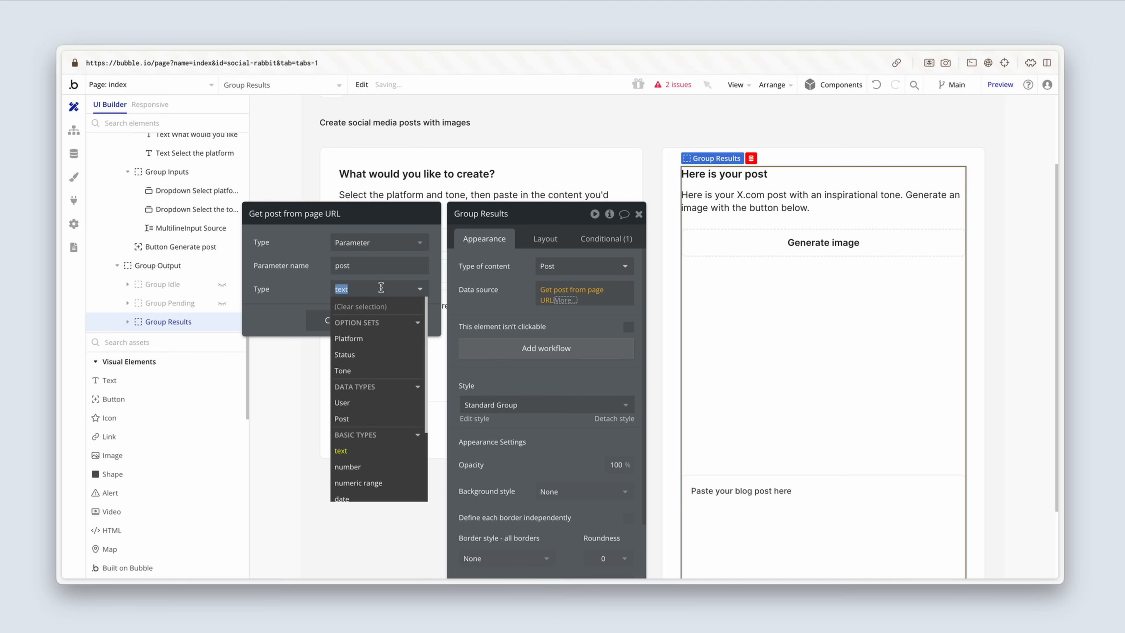
{"action": "left_click", "coordinate": [375, 419]}
{"action": "left_click", "coordinate": [336, 320]}
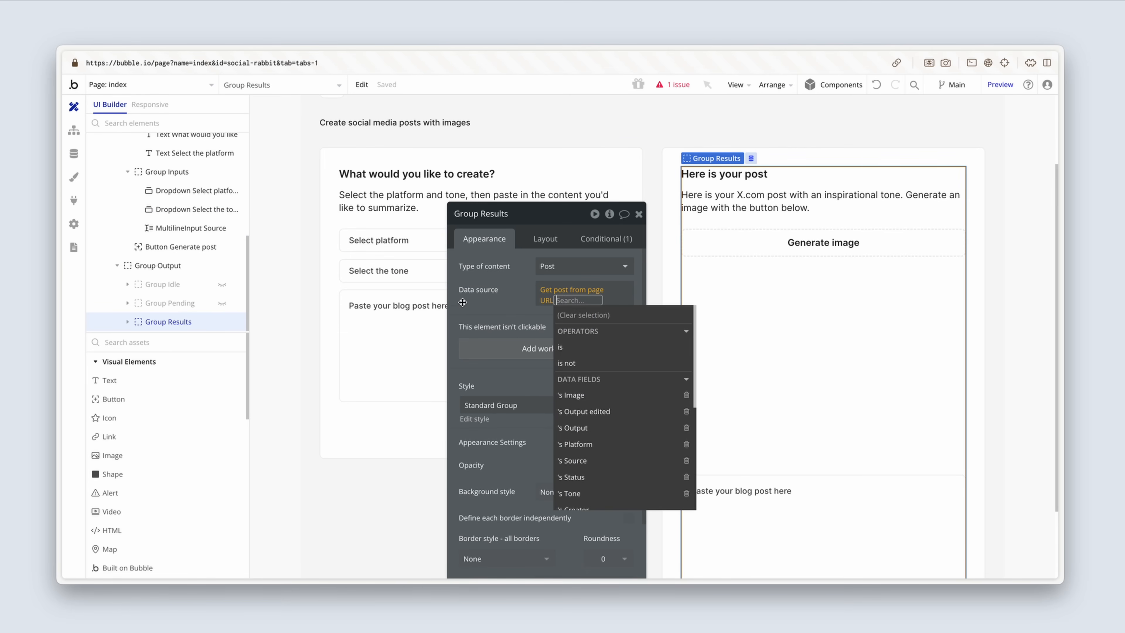
{"action": "left_click", "coordinate": [486, 305]}
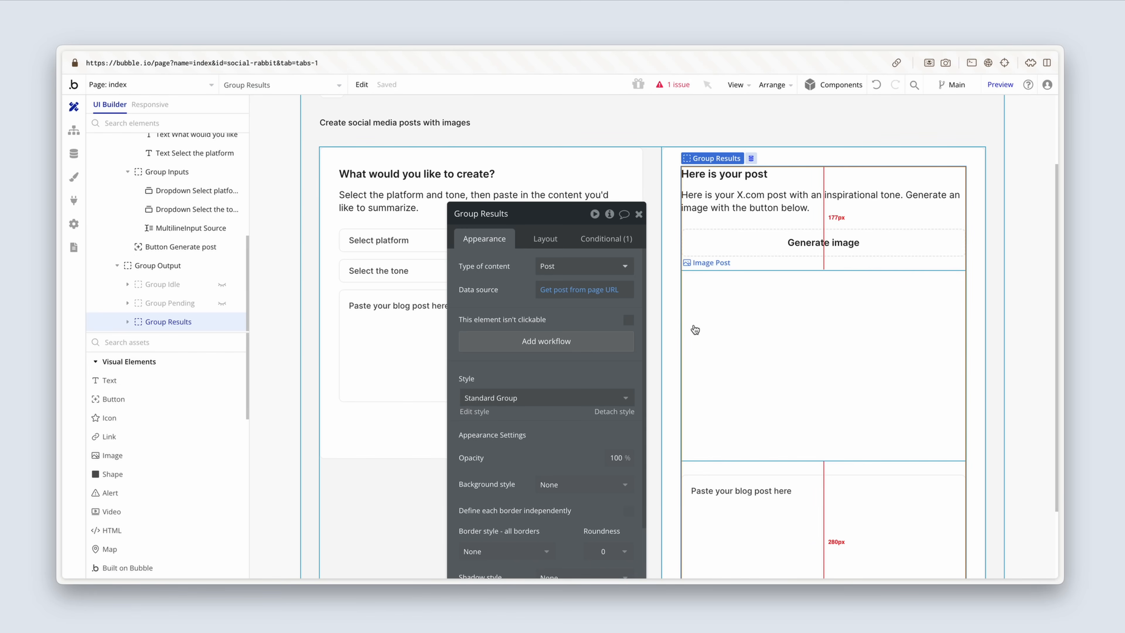
Step: Set the initial content of MultilineInput Output in Group Results to Parent group's Post's Output
{"action": "scroll", "coordinate": [693, 328], "scroll_direction": "down", "scroll_amount": 3}
{"action": "left_click", "coordinate": [716, 372]}
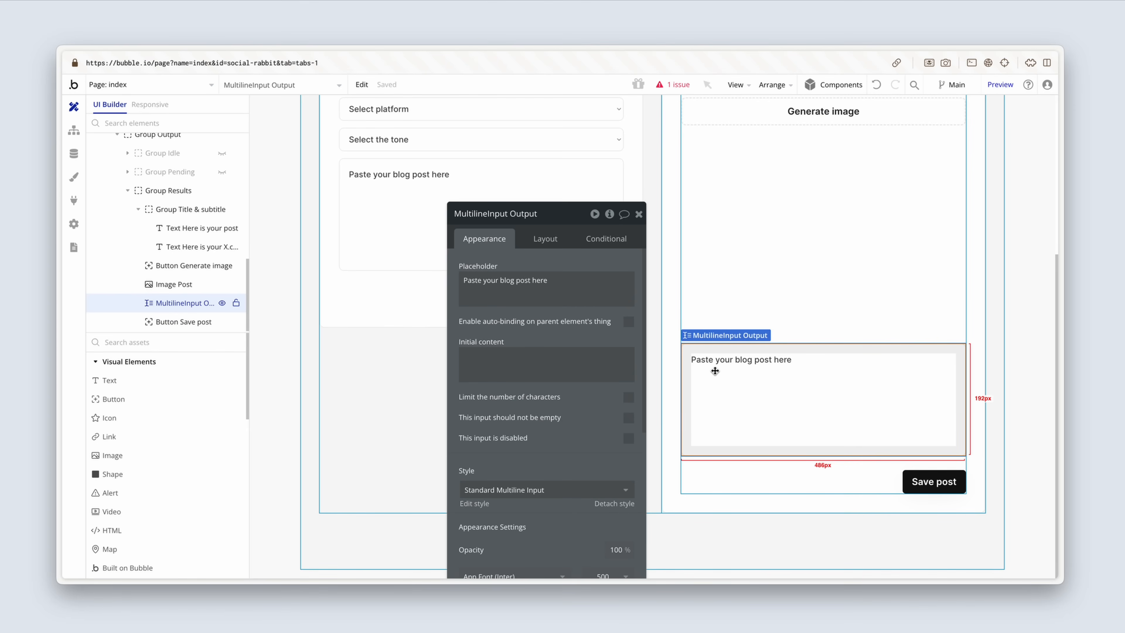
{"action": "left_click", "coordinate": [576, 366]}
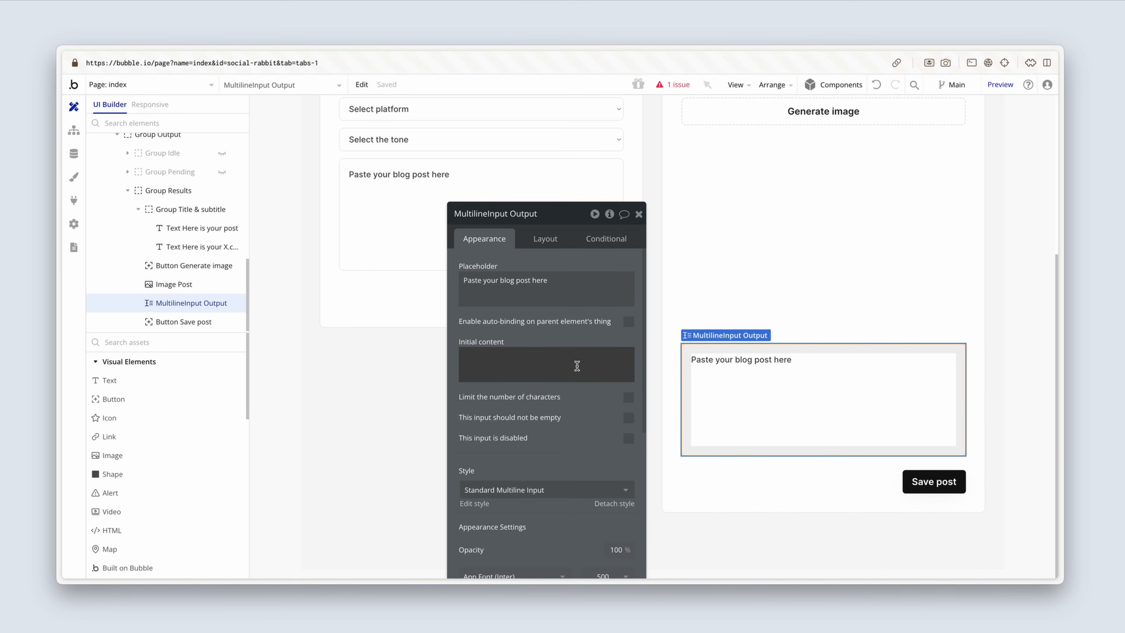
{"action": "left_click", "coordinate": [645, 359]}
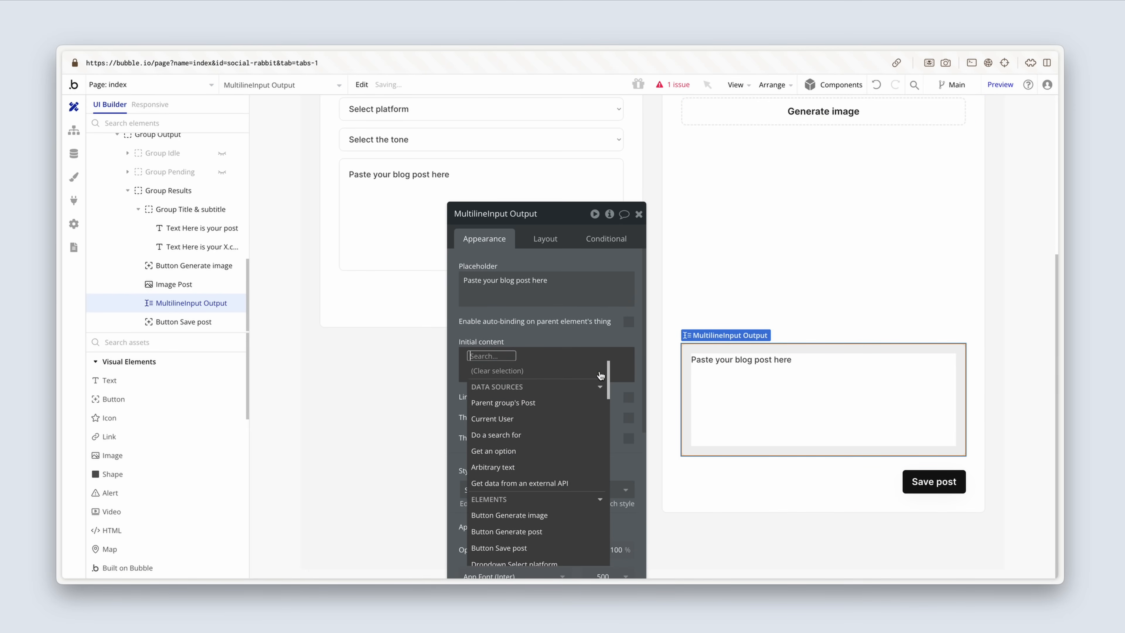
{"action": "left_click", "coordinate": [560, 402]}
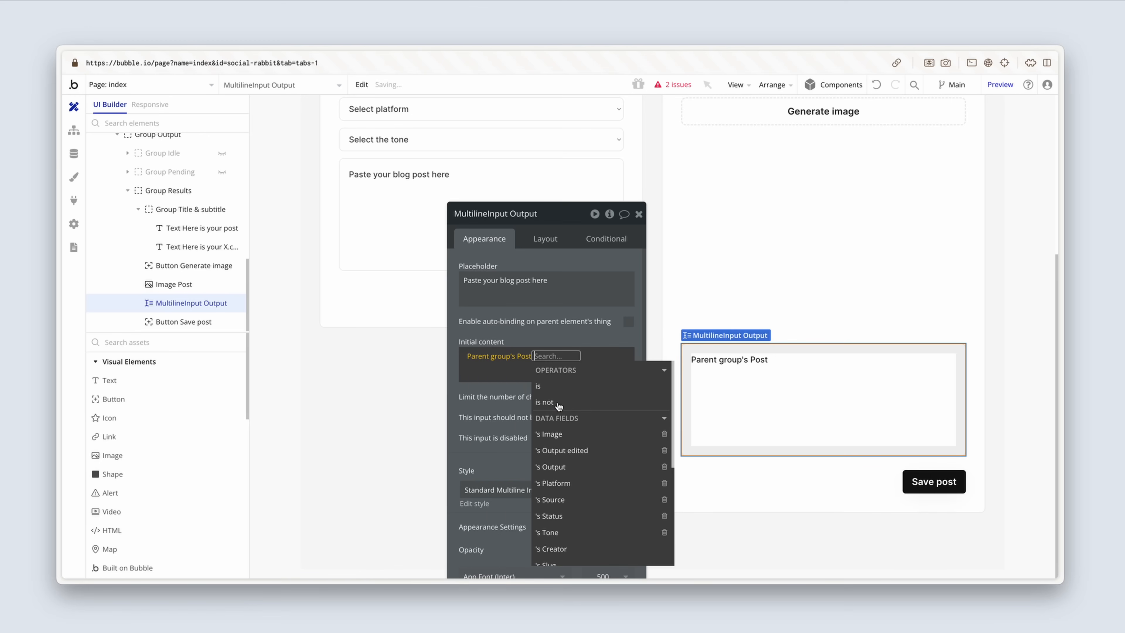
{"action": "left_click", "coordinate": [594, 467]}
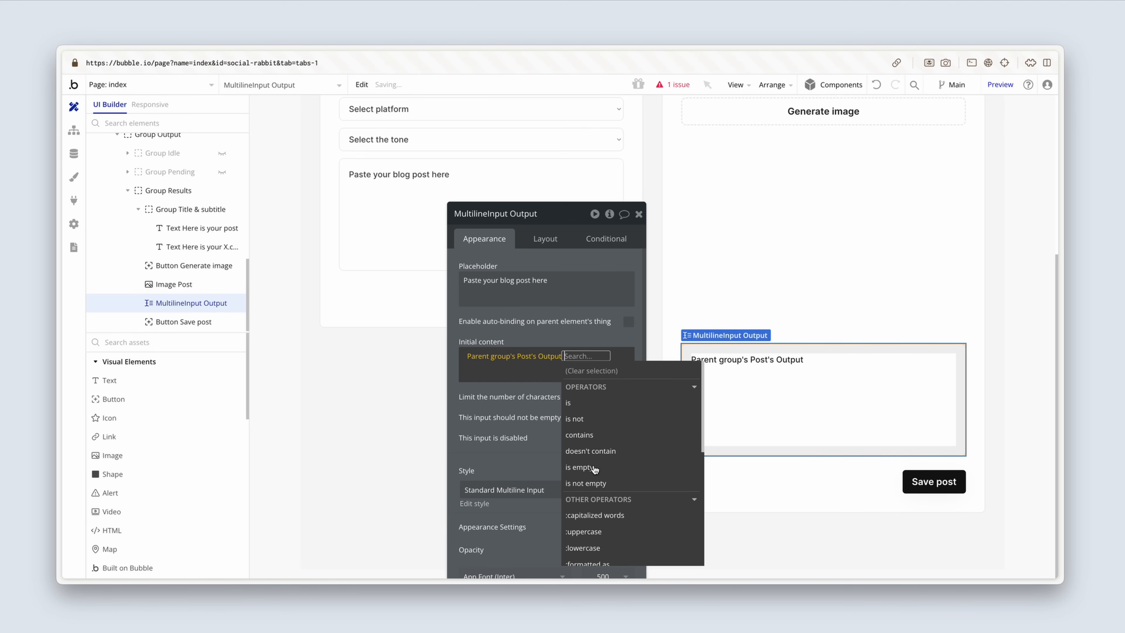
{"action": "left_click", "coordinate": [538, 411]}
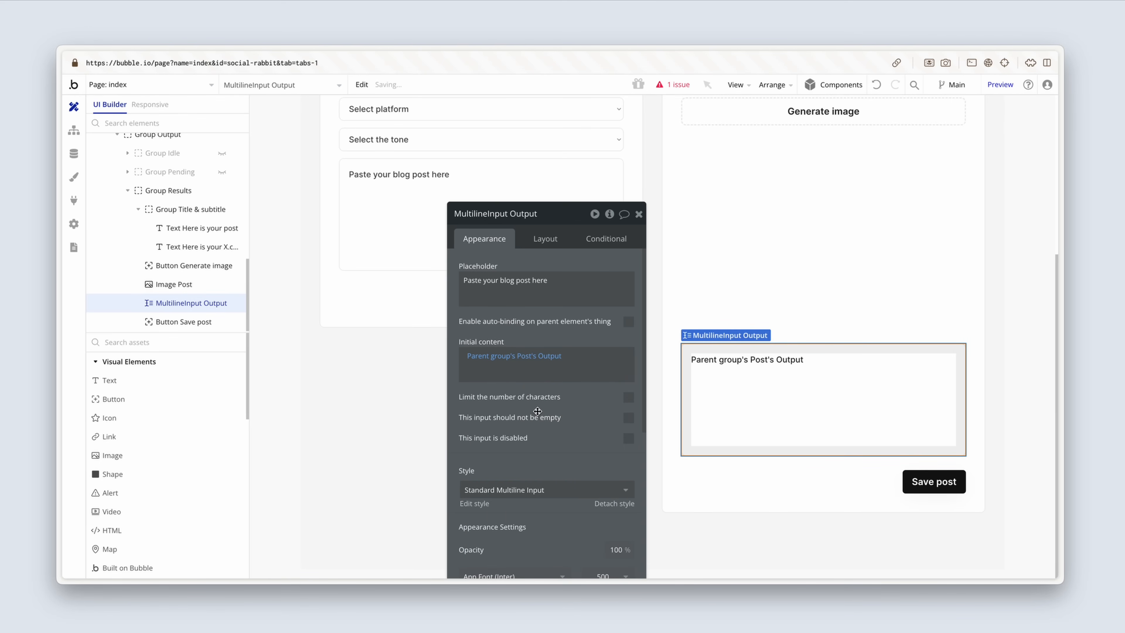
Step: Set the dynamic image of Image Post to Parent group's Post's Image
{"action": "left_click", "coordinate": [798, 257]}
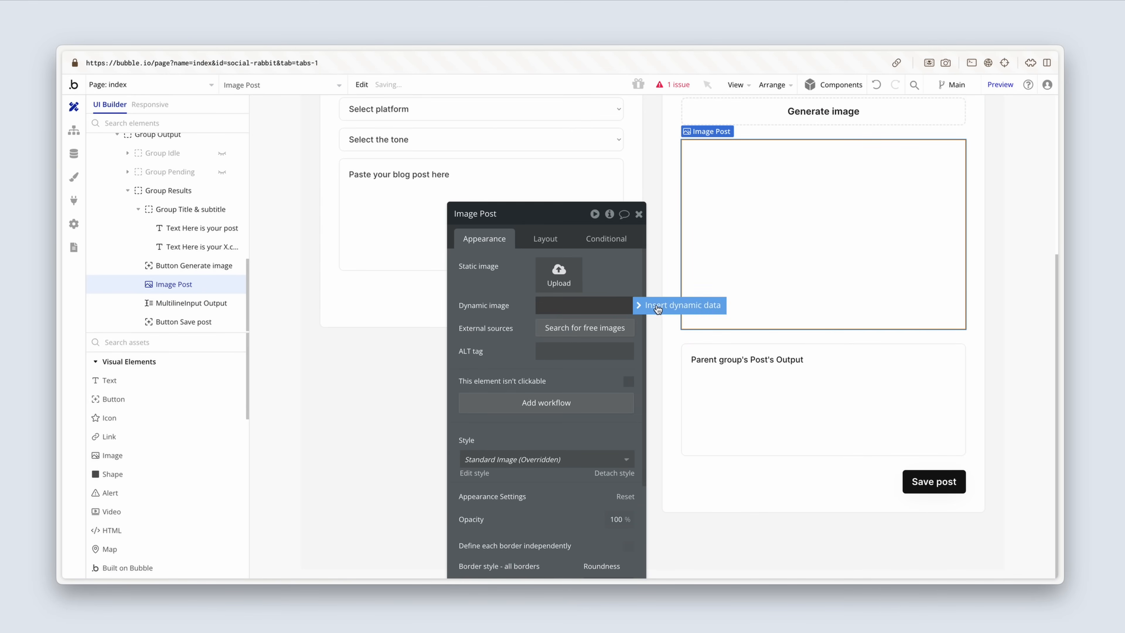
{"action": "left_click", "coordinate": [617, 305]}
{"action": "left_click", "coordinate": [634, 352]}
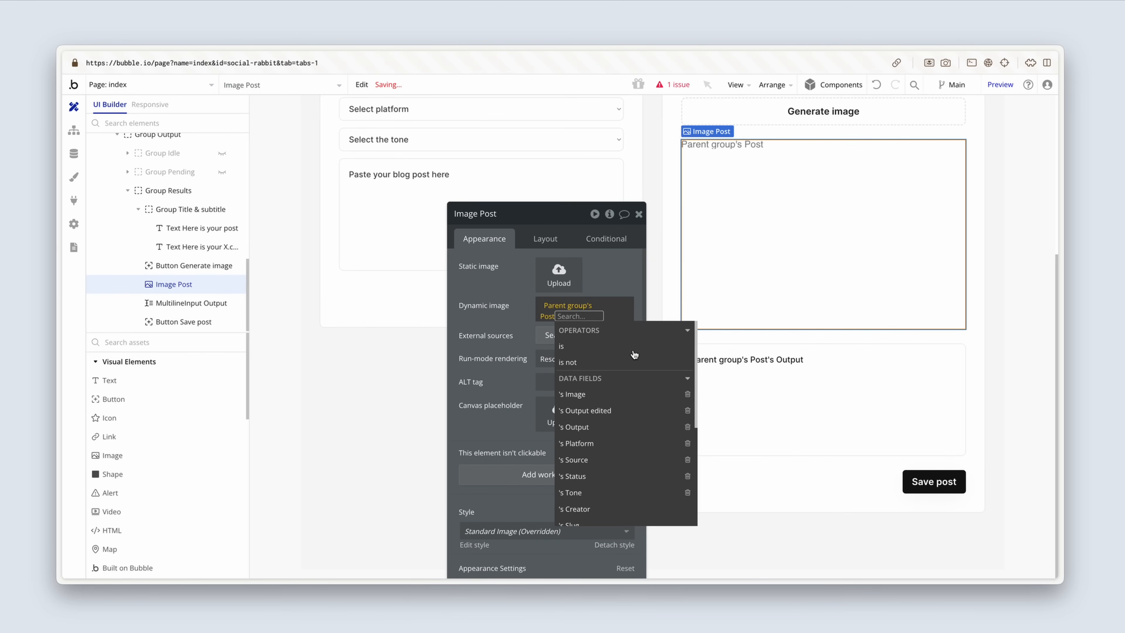
{"action": "left_click", "coordinate": [628, 394]}
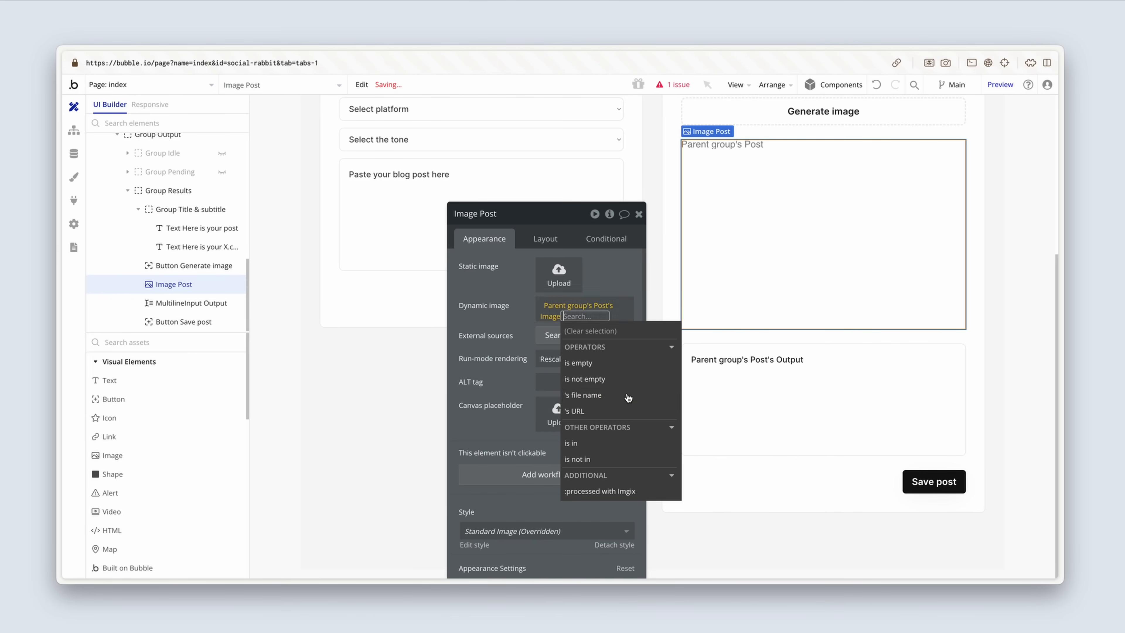
{"action": "left_click", "coordinate": [514, 326]}
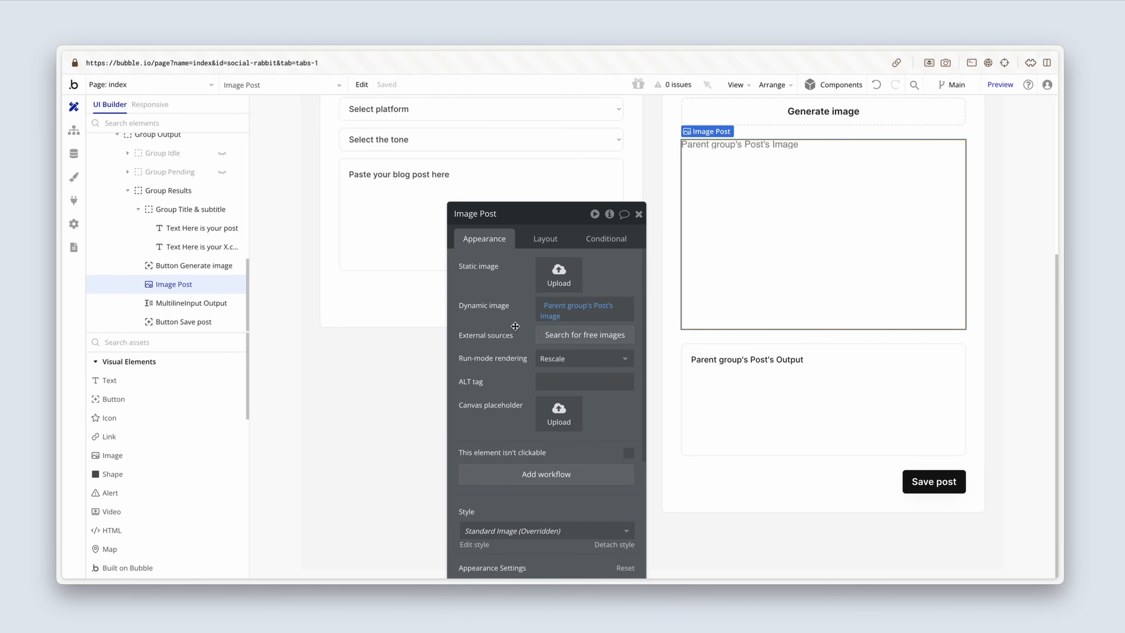
Step: Set the run-mode rendering of Image Post to Zoom
{"action": "left_click", "coordinate": [576, 358]}
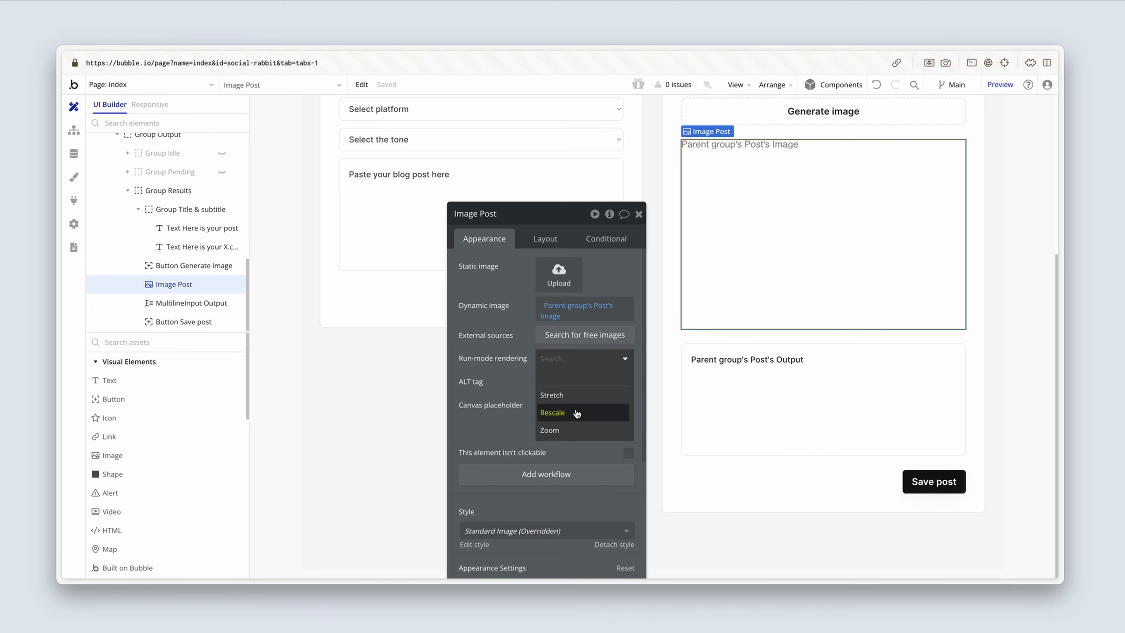
{"action": "left_click", "coordinate": [574, 430]}
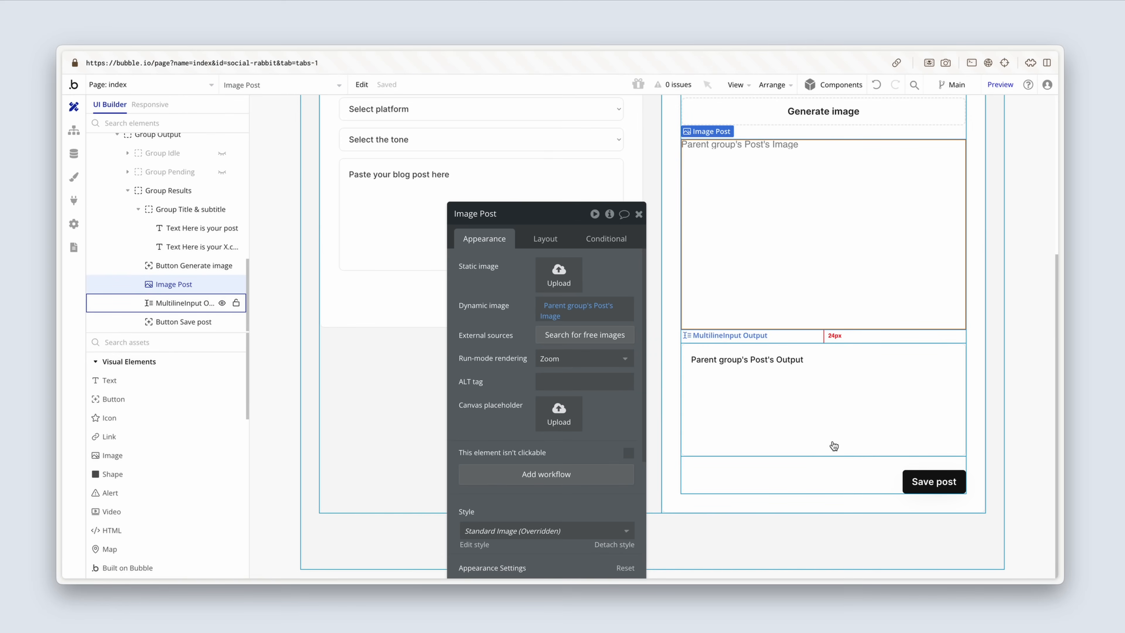
Step: Create a workflow for Button Save post with a Make changes to thing action that targets Parent group's Post
{"action": "left_click", "coordinate": [923, 482]}
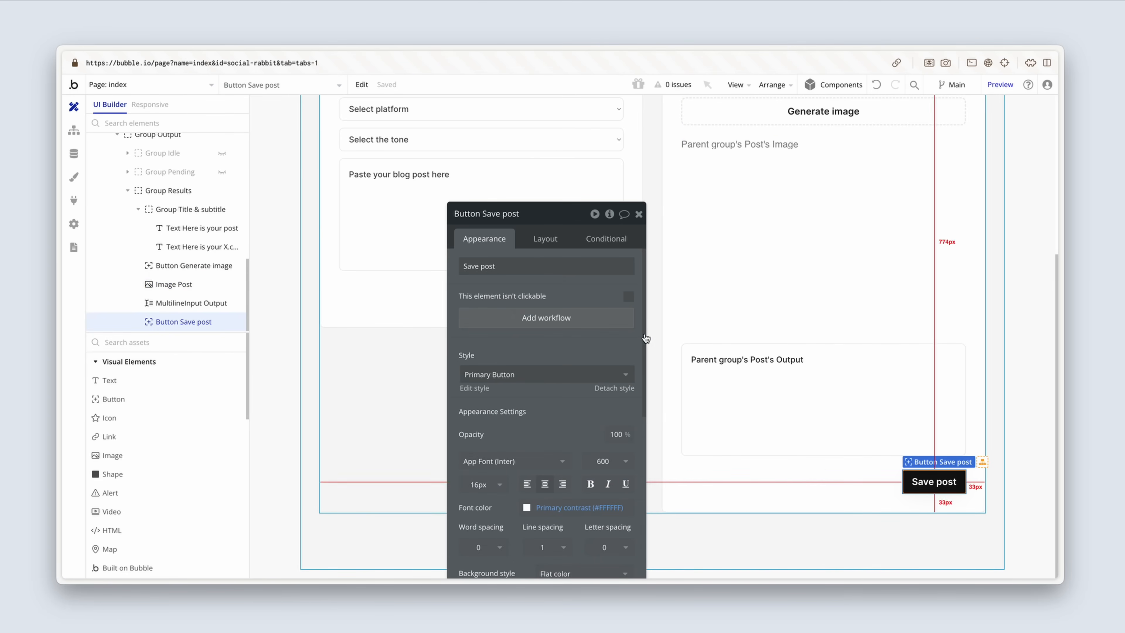
{"action": "left_click", "coordinate": [616, 324]}
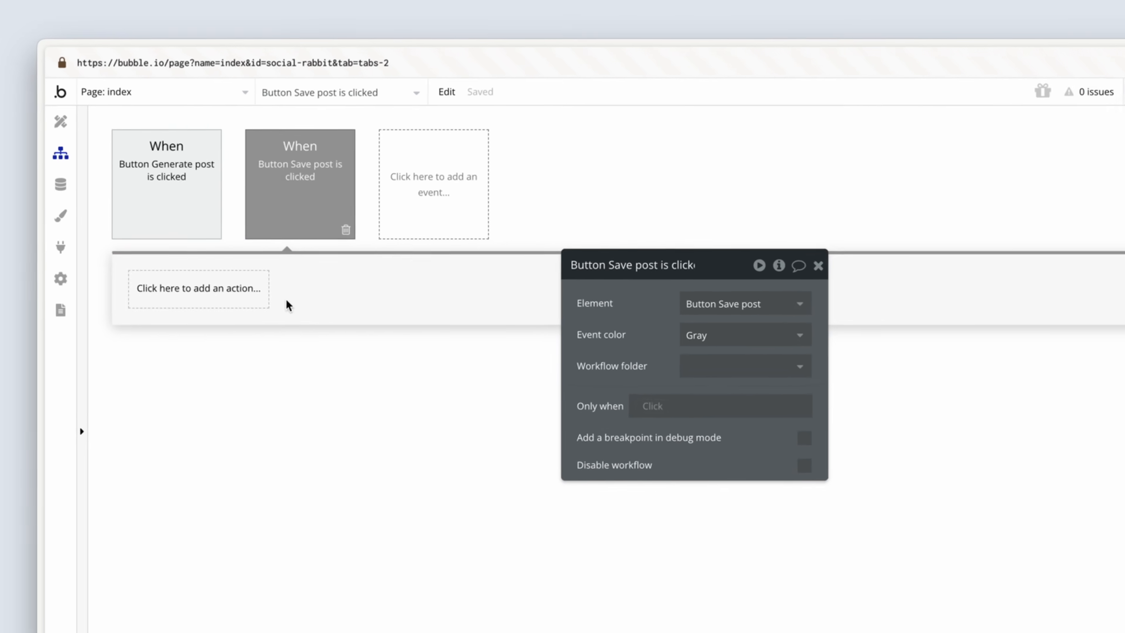
{"action": "left_click", "coordinate": [189, 248]}
{"action": "mouse_move", "coordinate": [214, 440]}
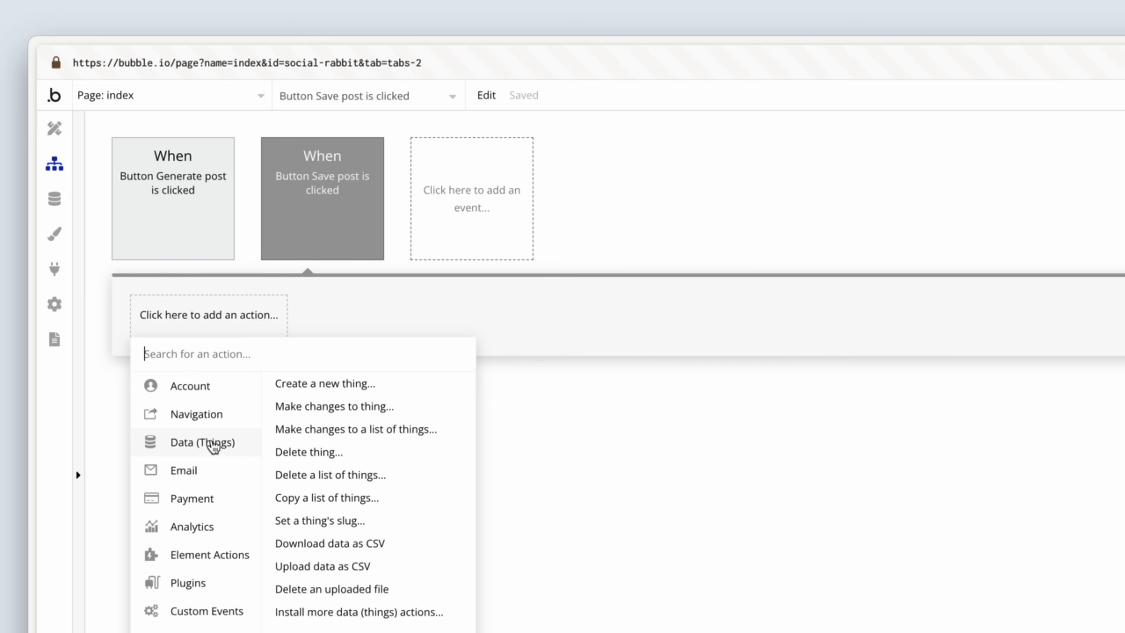
{"action": "left_click", "coordinate": [310, 412]}
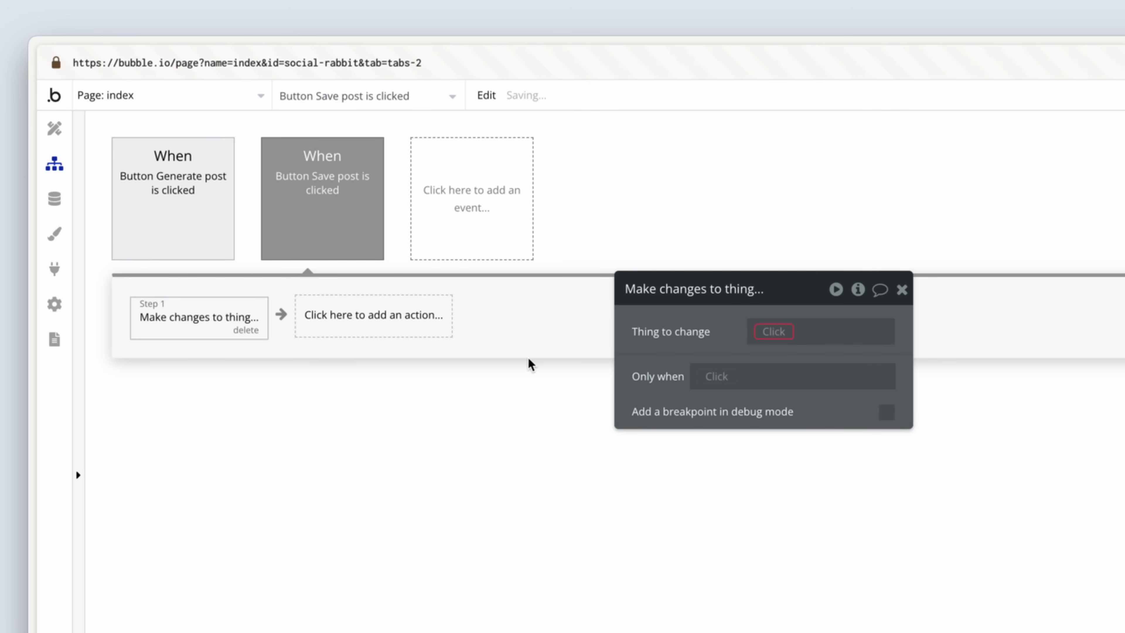
{"action": "left_click_drag", "start_coordinate": [650, 341], "coordinate": [328, 363]}
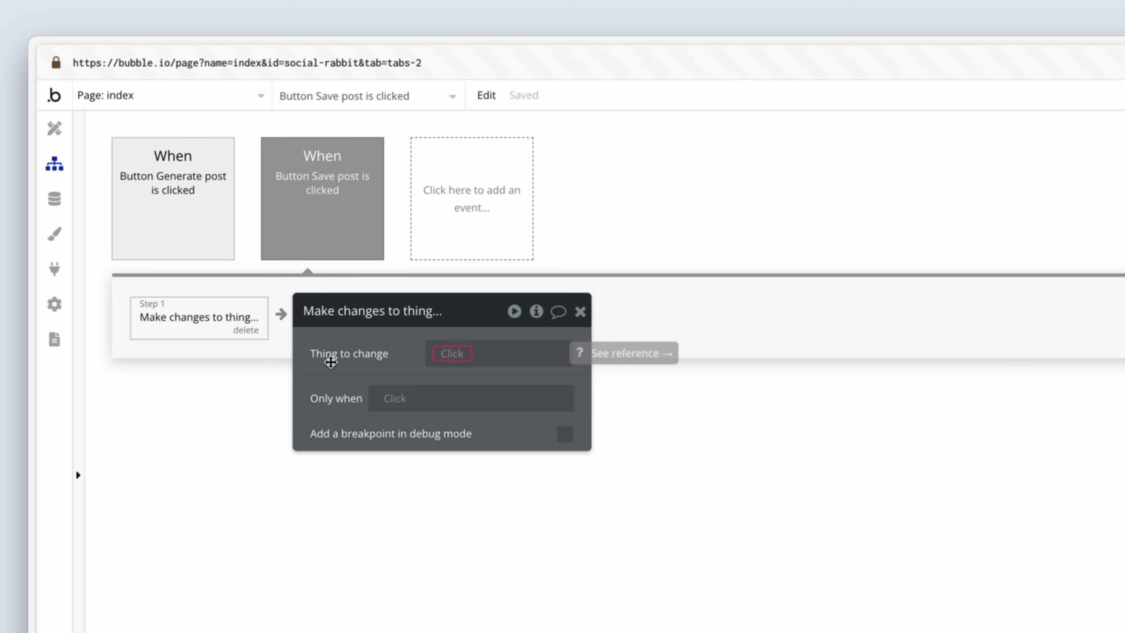
{"action": "left_click", "coordinate": [456, 354]}
{"action": "left_click", "coordinate": [550, 409]}
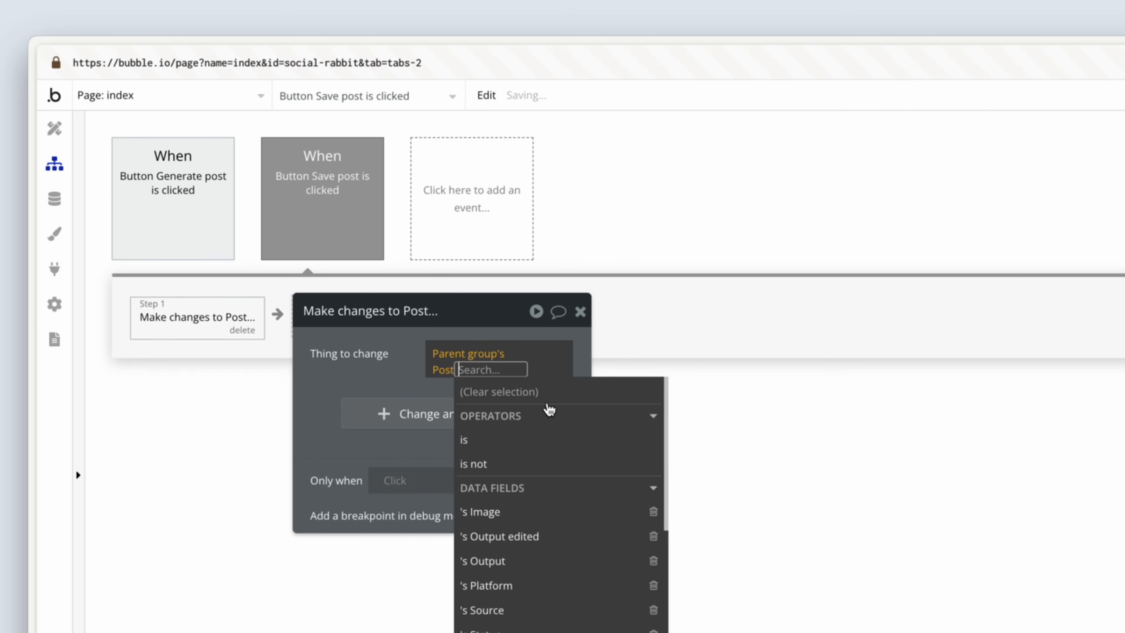
{"action": "left_click", "coordinate": [415, 371]}
Step: Add a field change to the action that sets Output edited to MultilineInput Output's value
{"action": "left_click", "coordinate": [412, 404]}
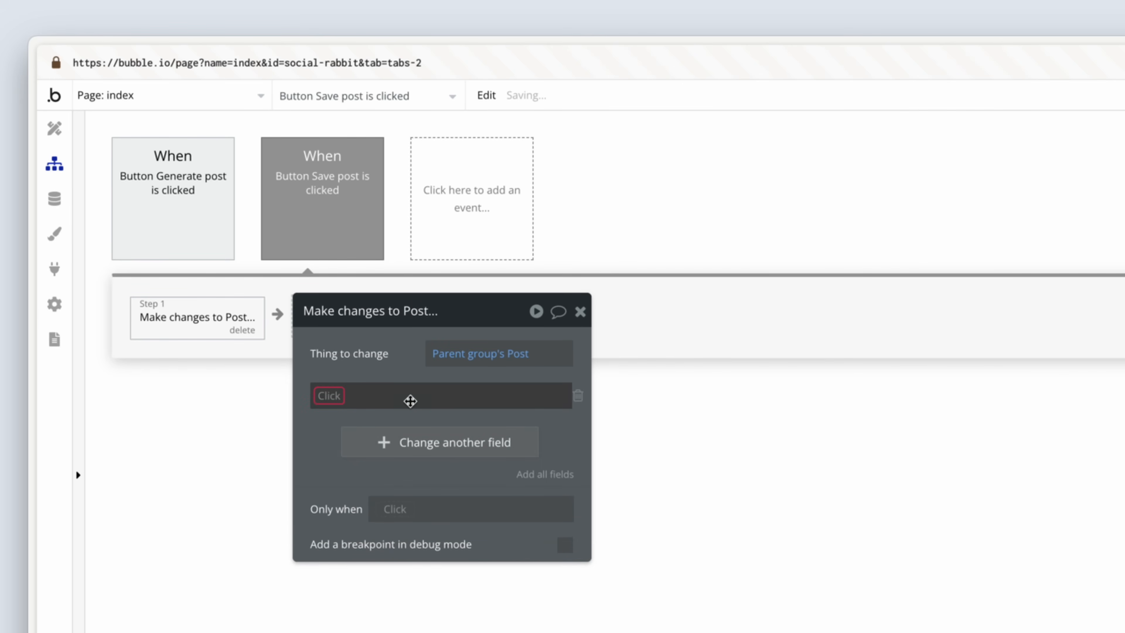
{"action": "left_click", "coordinate": [322, 394]}
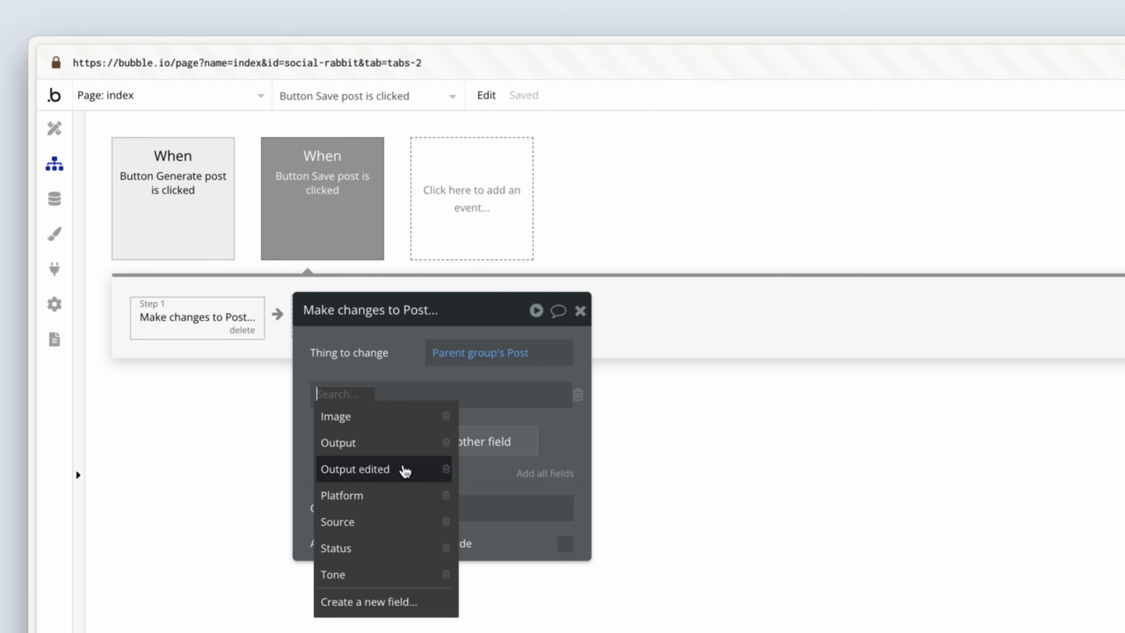
{"action": "left_click", "coordinate": [405, 469]}
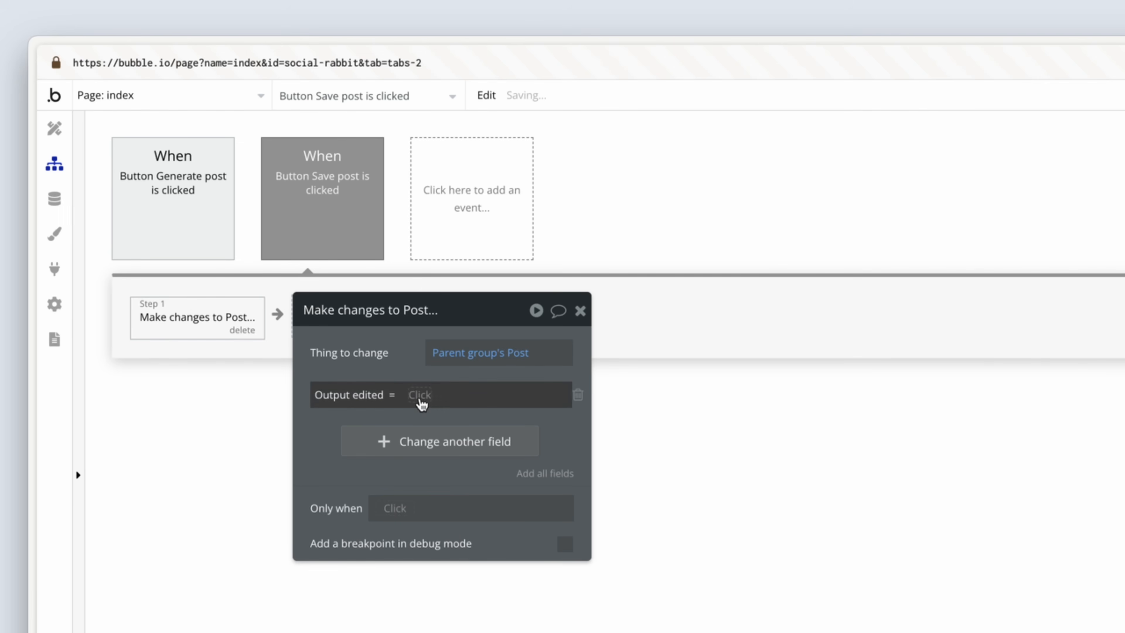
{"action": "left_click", "coordinate": [420, 394]}
{"action": "type", "text": "mul"}
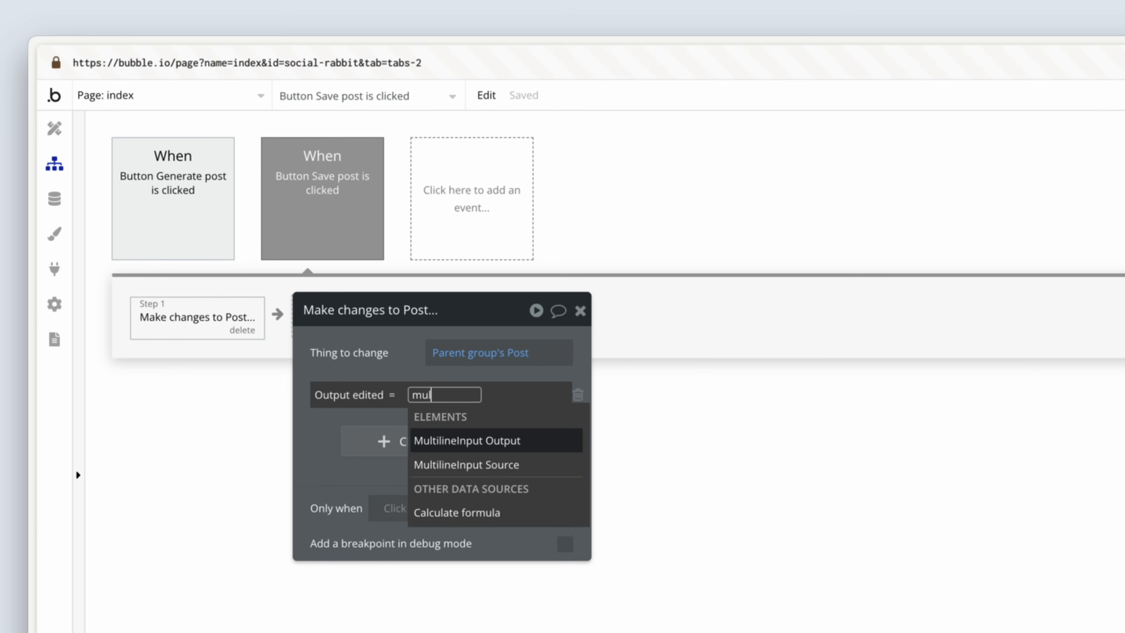
{"action": "type", "text": "t"}
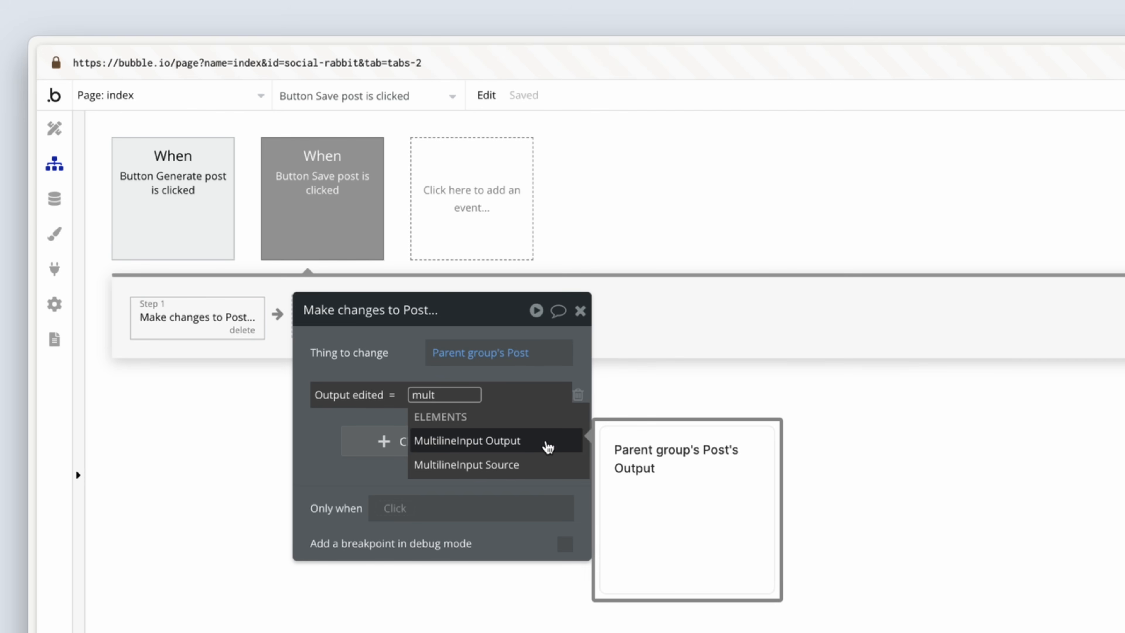
{"action": "left_click", "coordinate": [548, 447]}
{"action": "left_click", "coordinate": [487, 457]}
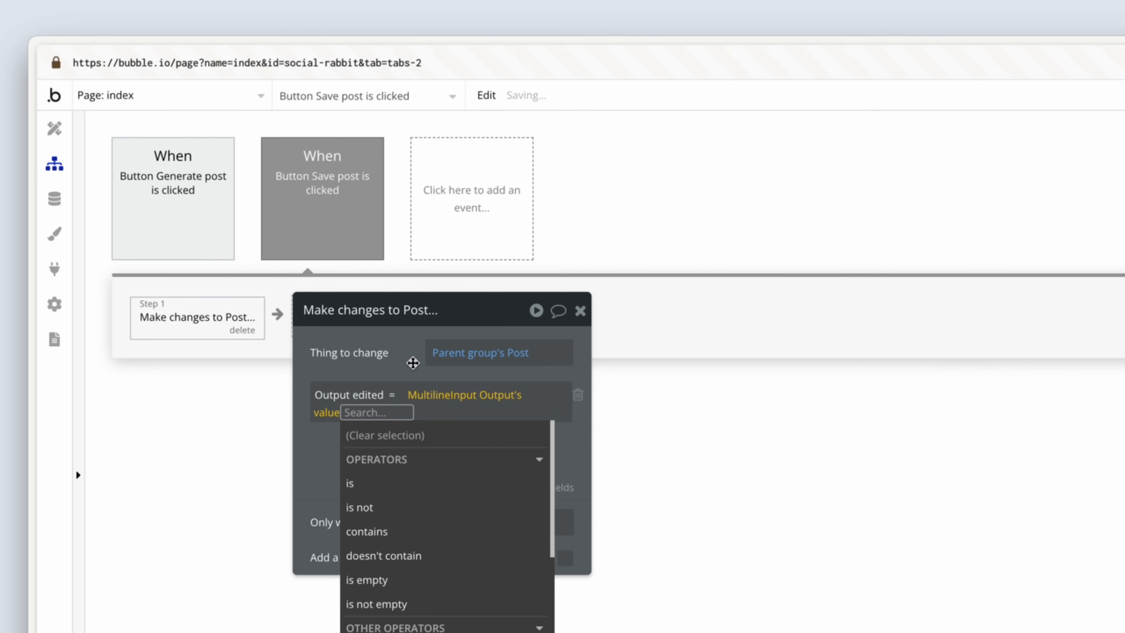
{"action": "left_click", "coordinate": [407, 361]}
{"action": "left_click_drag", "start_coordinate": [407, 361], "coordinate": [557, 360]}
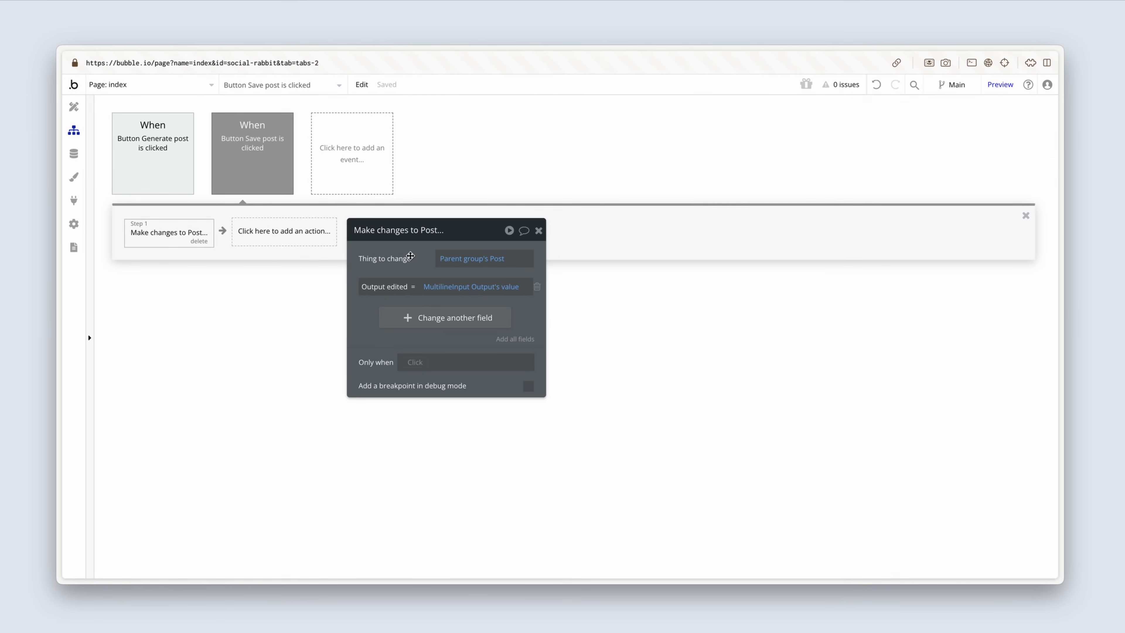
Step: Add an Alert element above the Social Rabbit header in Group Container with the text "Successfully saved"
{"action": "left_click", "coordinate": [79, 115]}
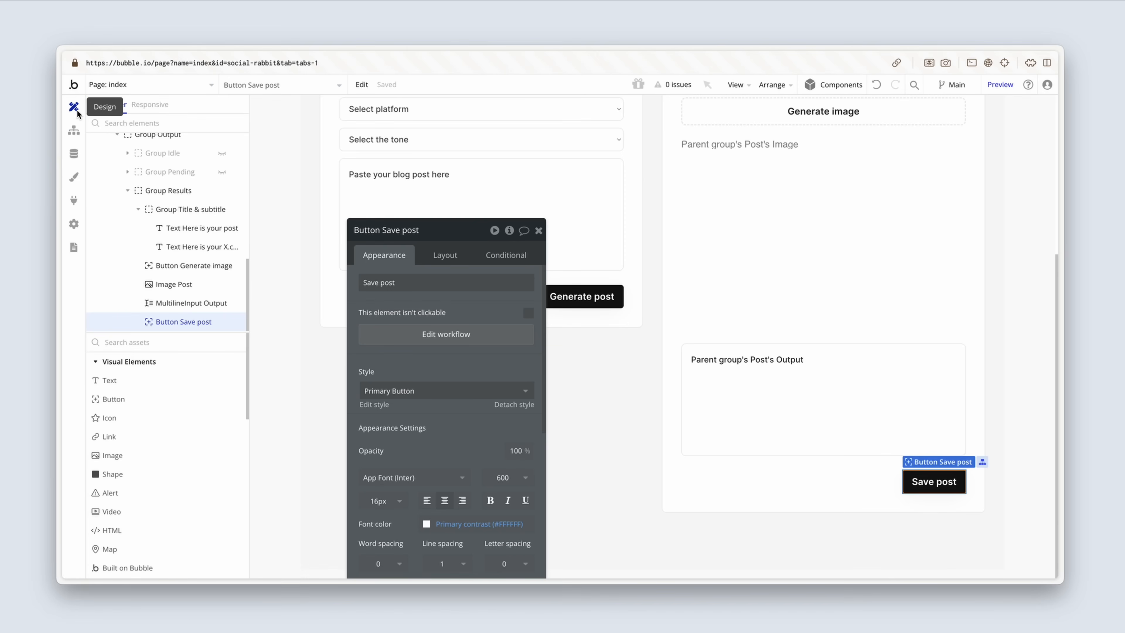
{"action": "scroll", "coordinate": [360, 169], "scroll_direction": "up", "scroll_amount": 5}
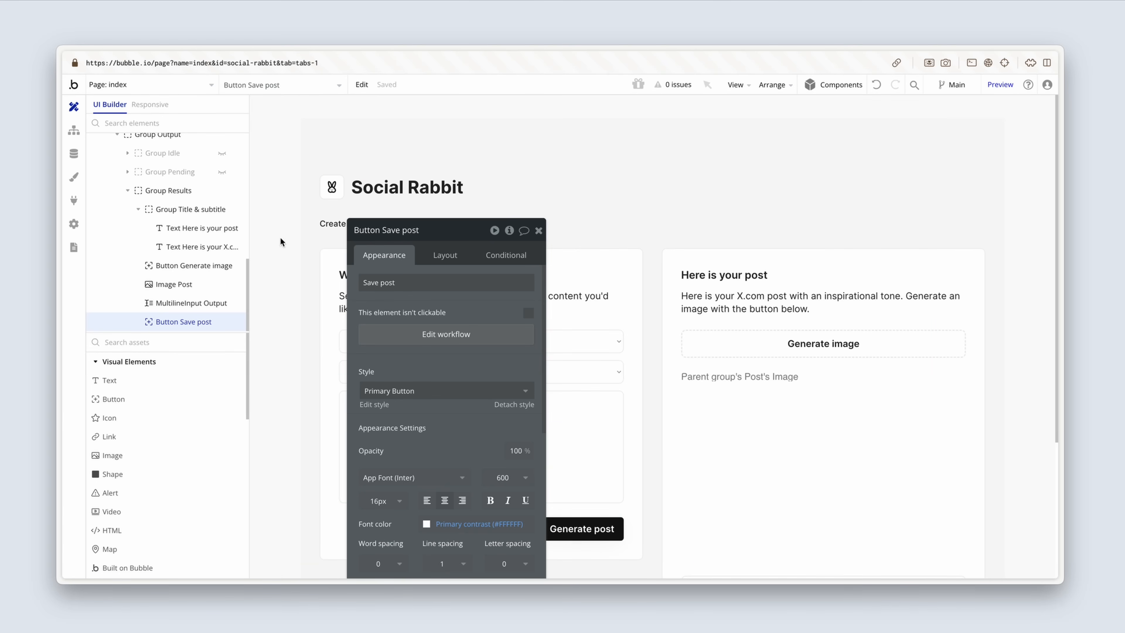
{"action": "left_click", "coordinate": [142, 499]}
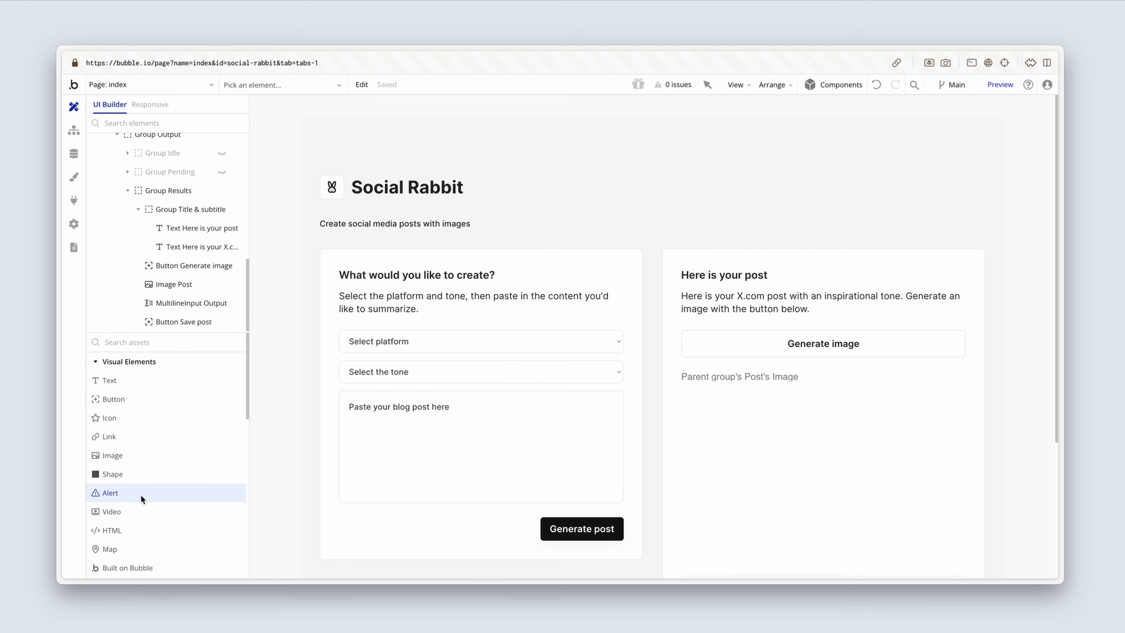
{"action": "left_click", "coordinate": [457, 146]}
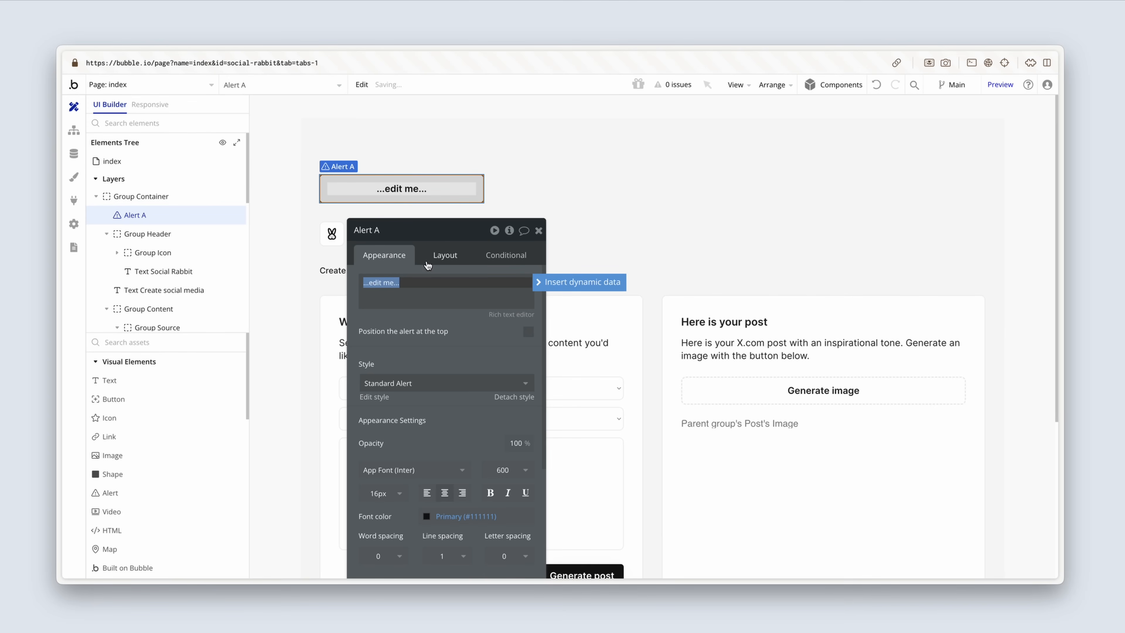
{"action": "type", "text": "Successfully saved"}
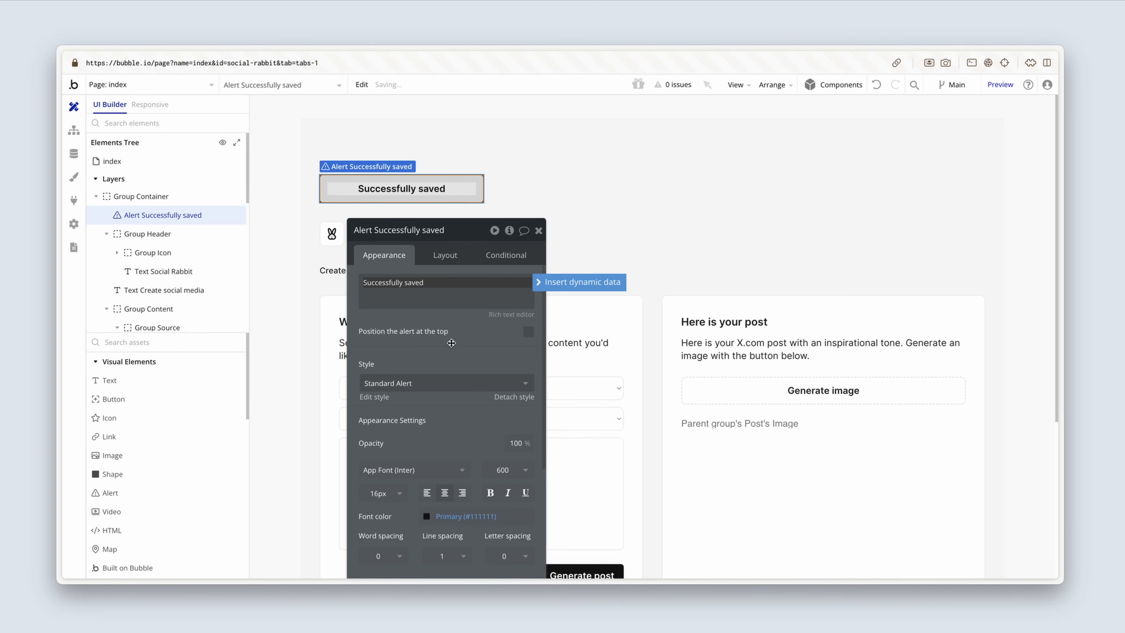
{"action": "left_click_drag", "start_coordinate": [453, 344], "coordinate": [470, 333]}
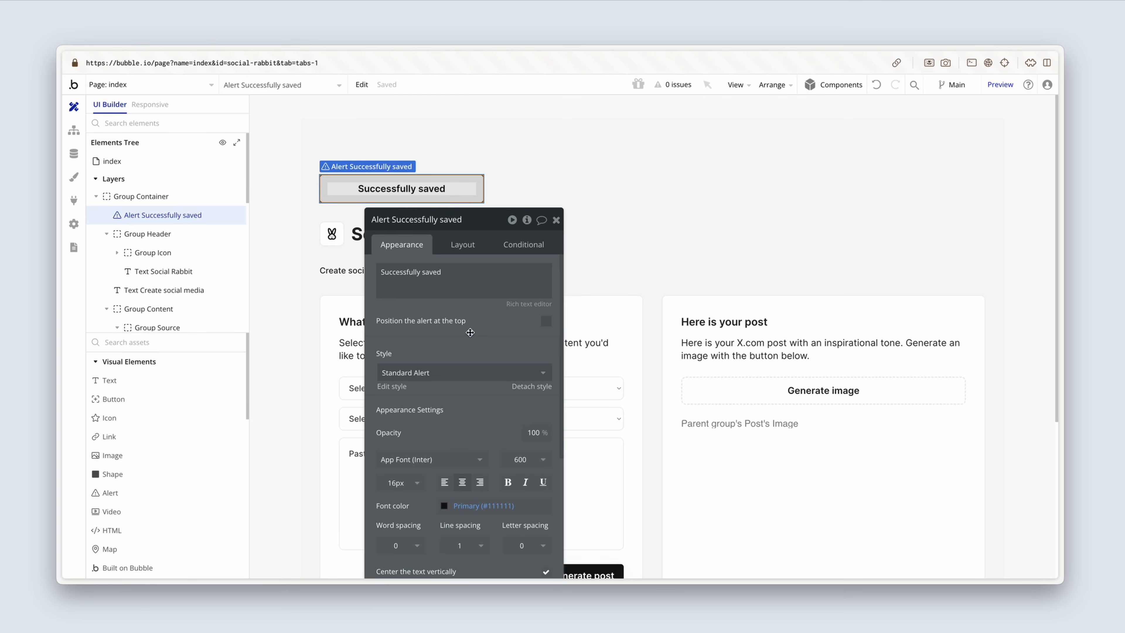
Step: Set the alert's background color to the Success color variable at 10% opacity
{"action": "scroll", "coordinate": [468, 354], "scroll_direction": "down", "scroll_amount": 5}
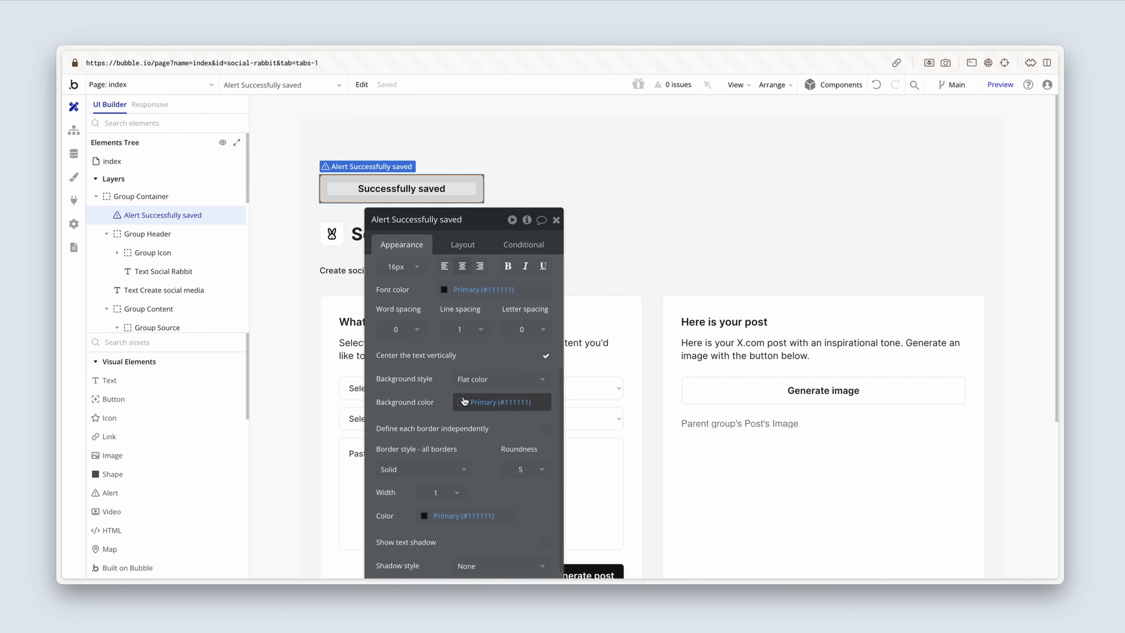
{"action": "left_click", "coordinate": [464, 402]}
{"action": "left_click", "coordinate": [545, 558]}
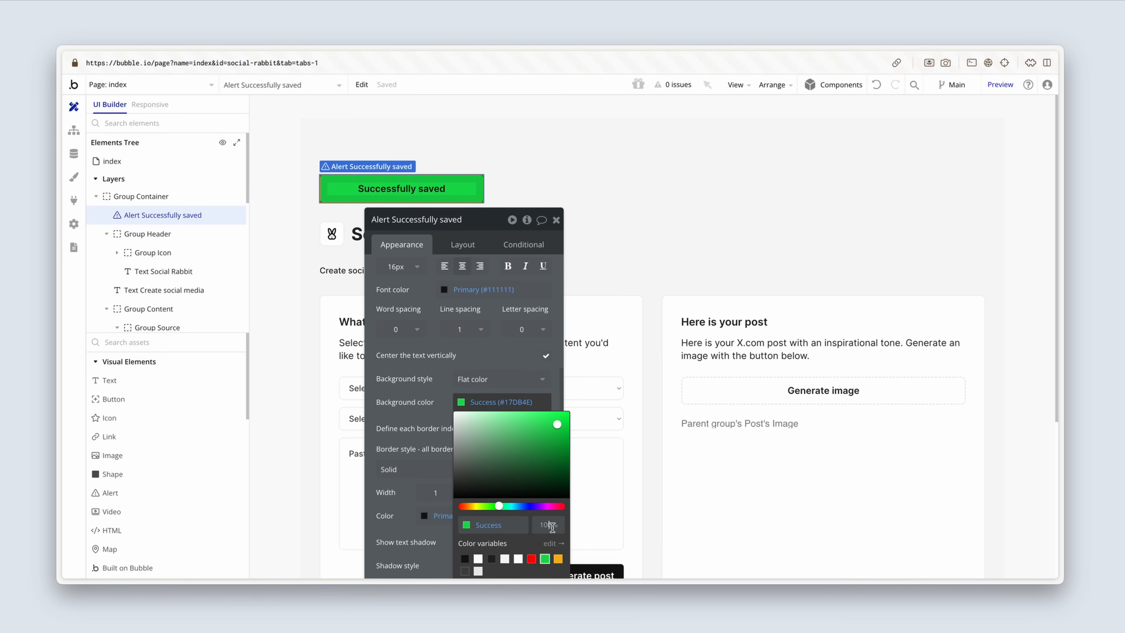
{"action": "type", "text": "10"}
{"action": "key", "text": "Return"}
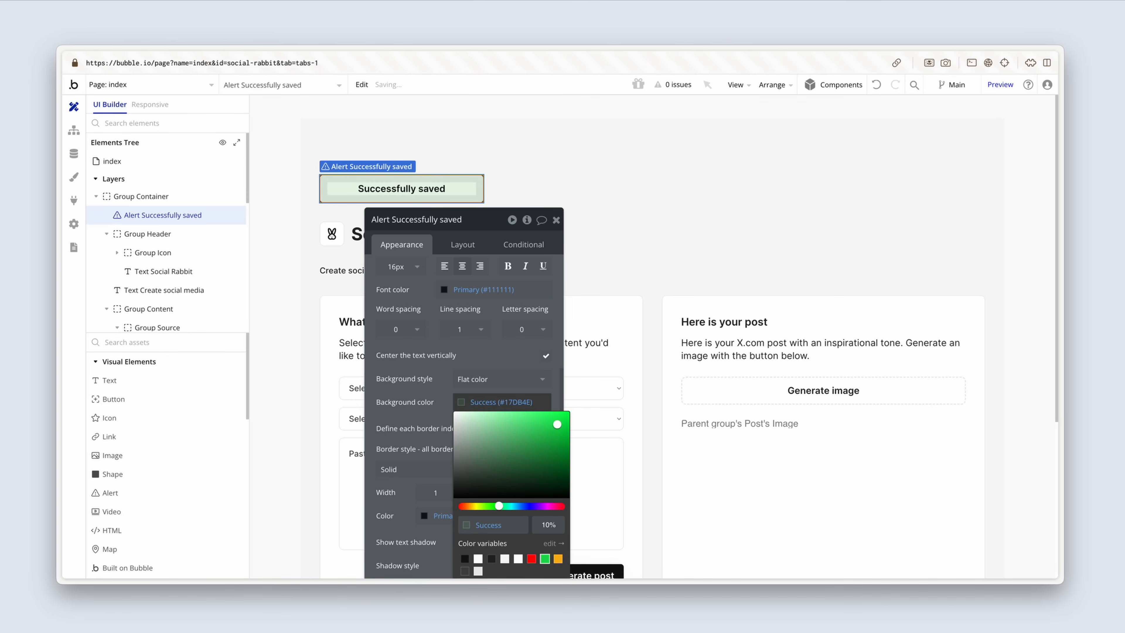
Step: Center the Successfully saved alert horizontally in its parent container
{"action": "left_click", "coordinate": [463, 245]}
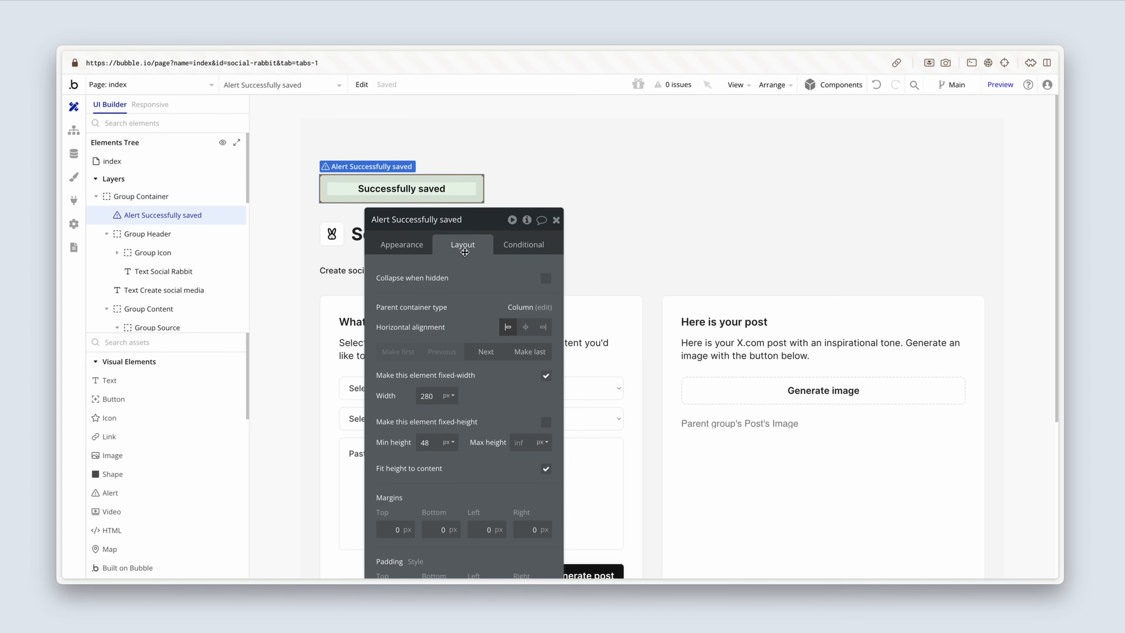
{"action": "left_click", "coordinate": [525, 328]}
{"action": "left_click", "coordinate": [665, 269]}
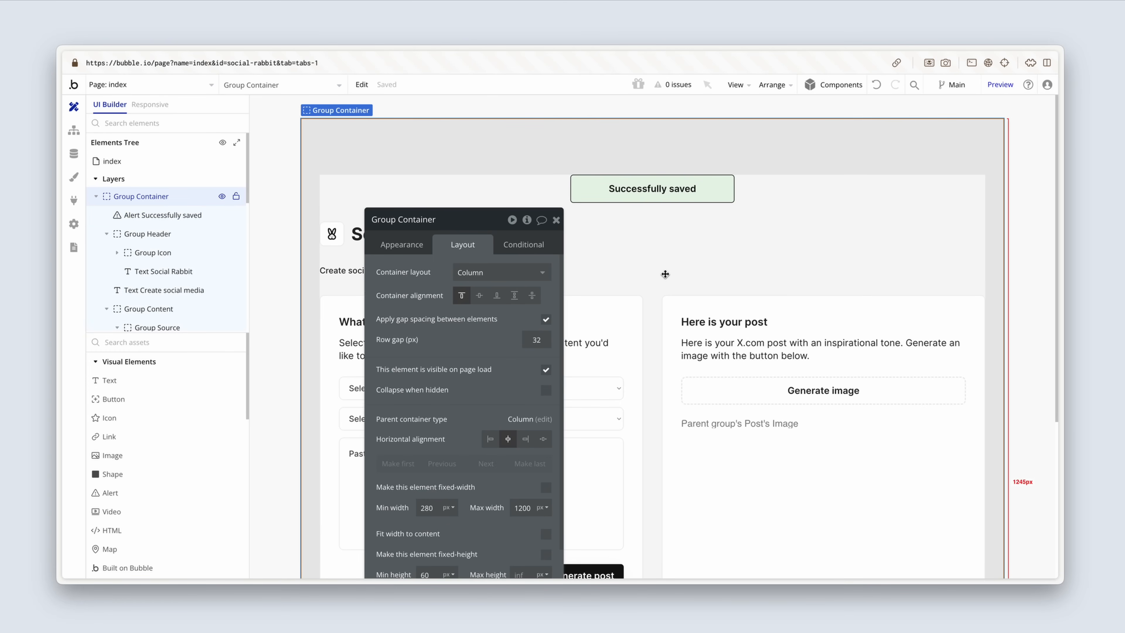
Step: Add a Show message action for Alert Successfully saved to the Button Save post workflow
{"action": "scroll", "coordinate": [705, 313], "scroll_direction": "down", "scroll_amount": 6}
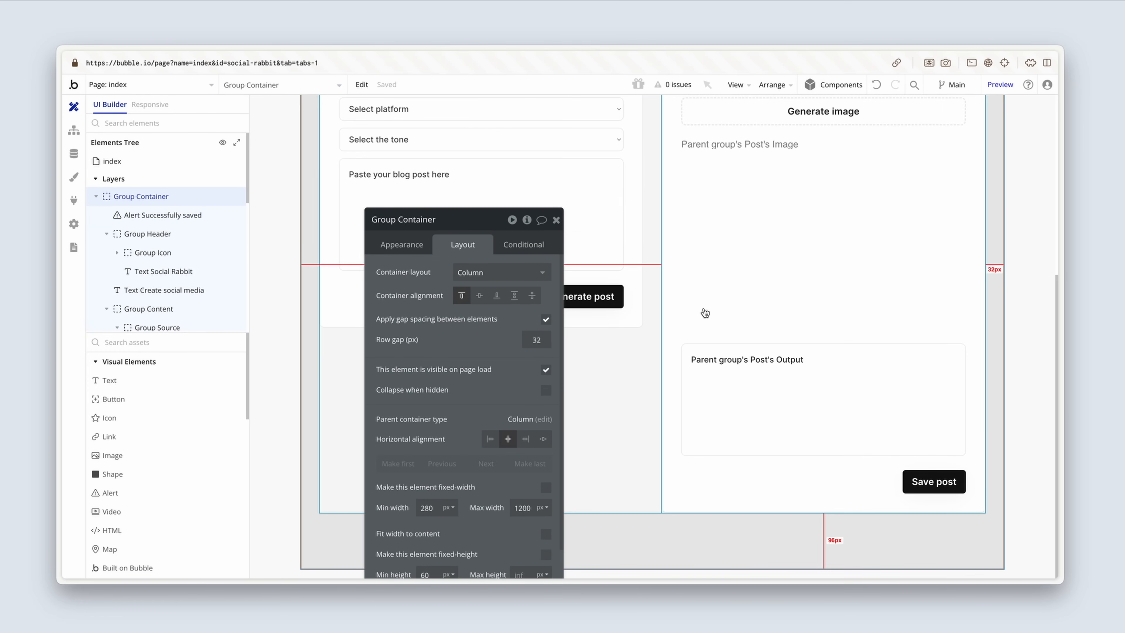
{"action": "left_click", "coordinate": [932, 481]}
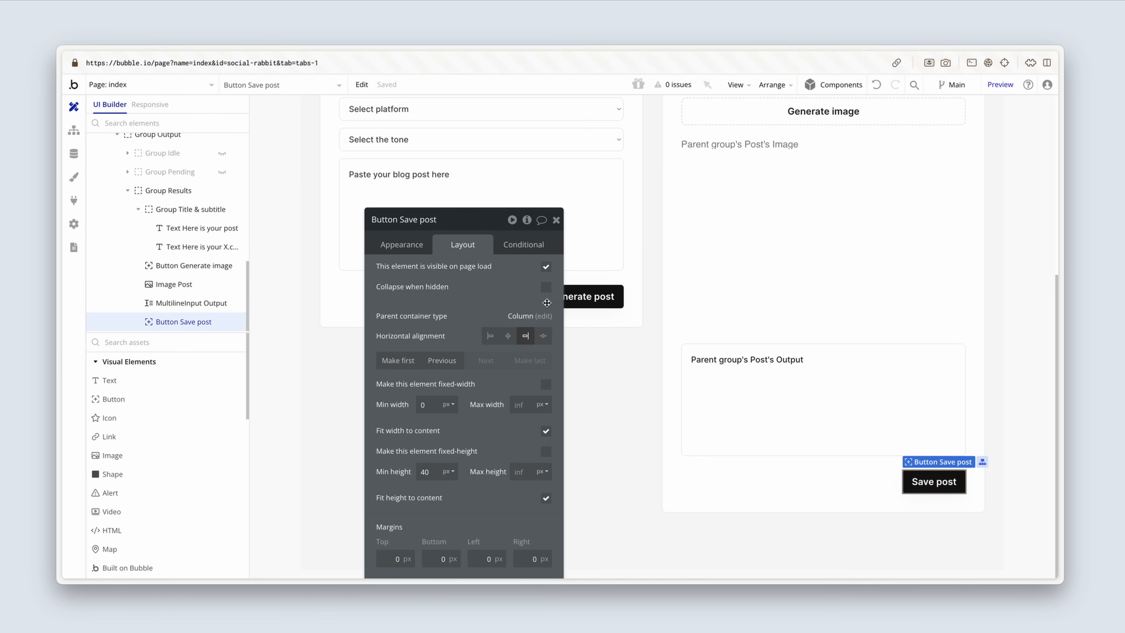
{"action": "left_click", "coordinate": [400, 249]}
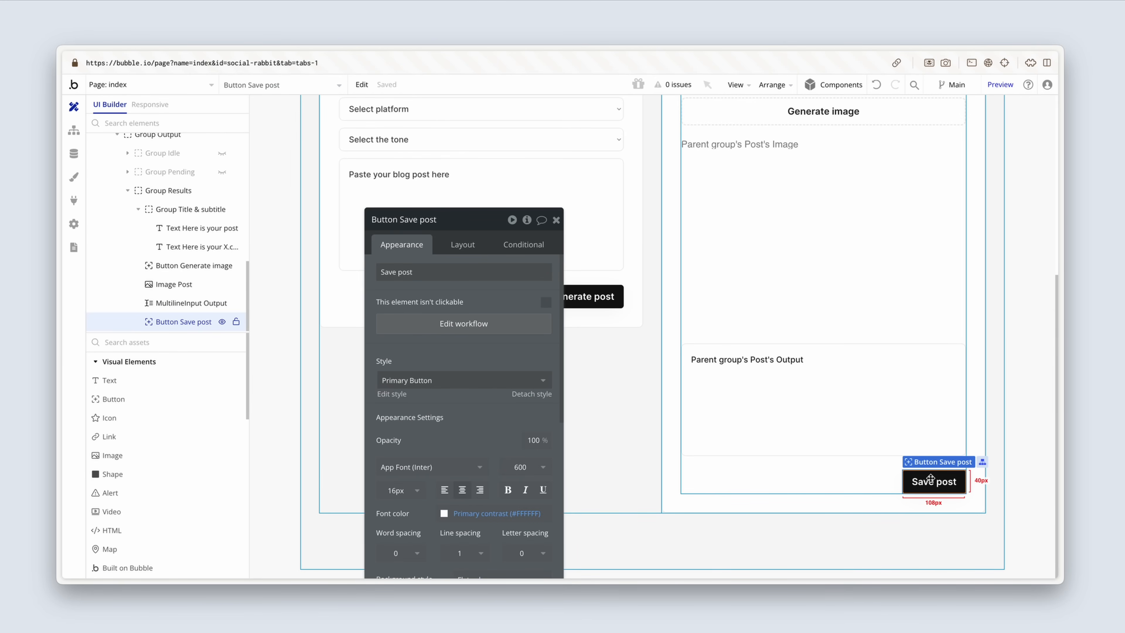
{"action": "left_click", "coordinate": [510, 323]}
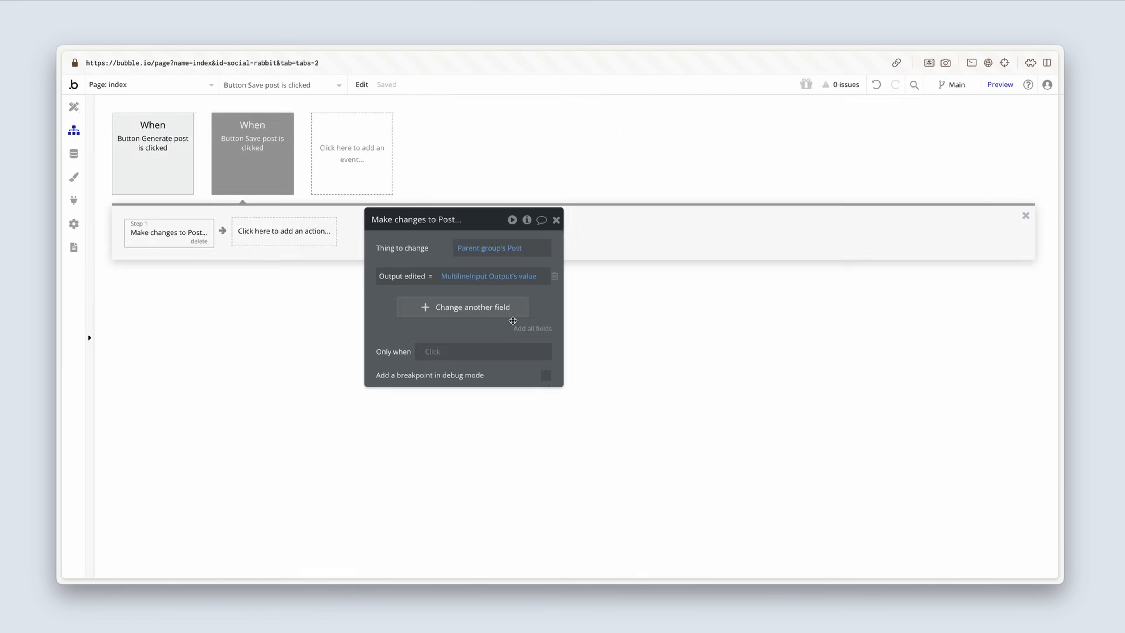
{"action": "left_click", "coordinate": [281, 235]}
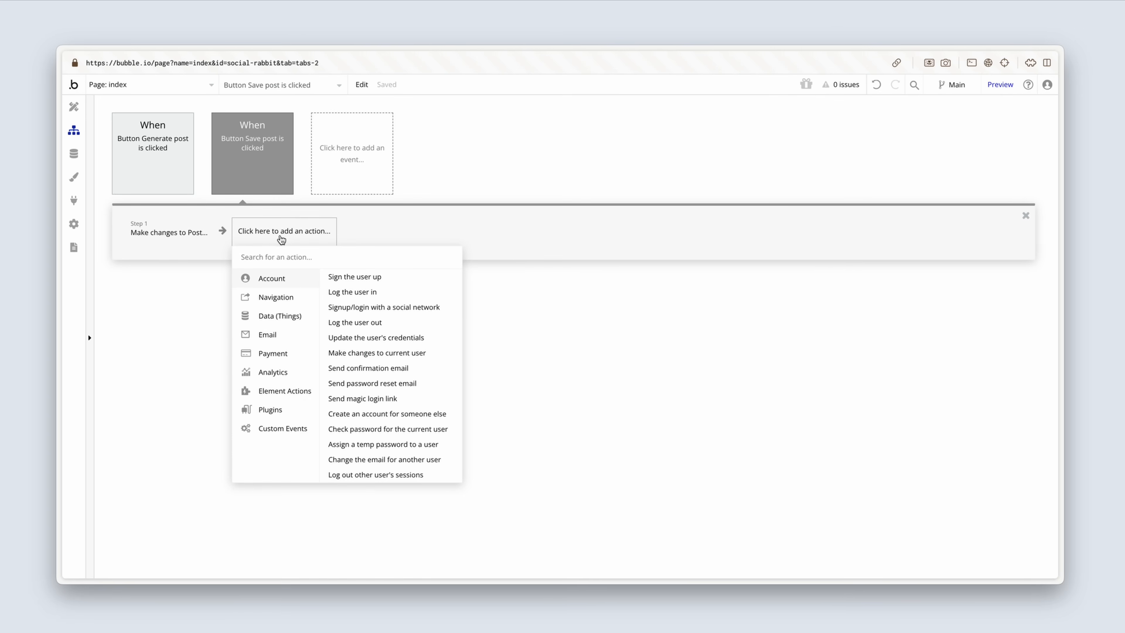
{"action": "mouse_move", "coordinate": [279, 394]}
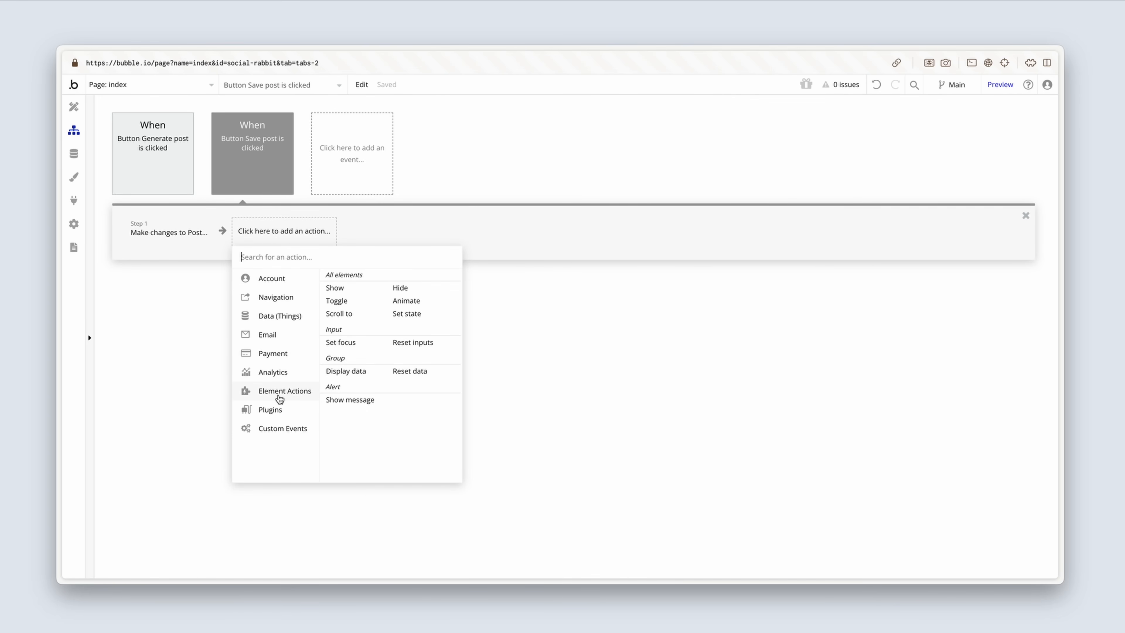
{"action": "left_click", "coordinate": [344, 407]}
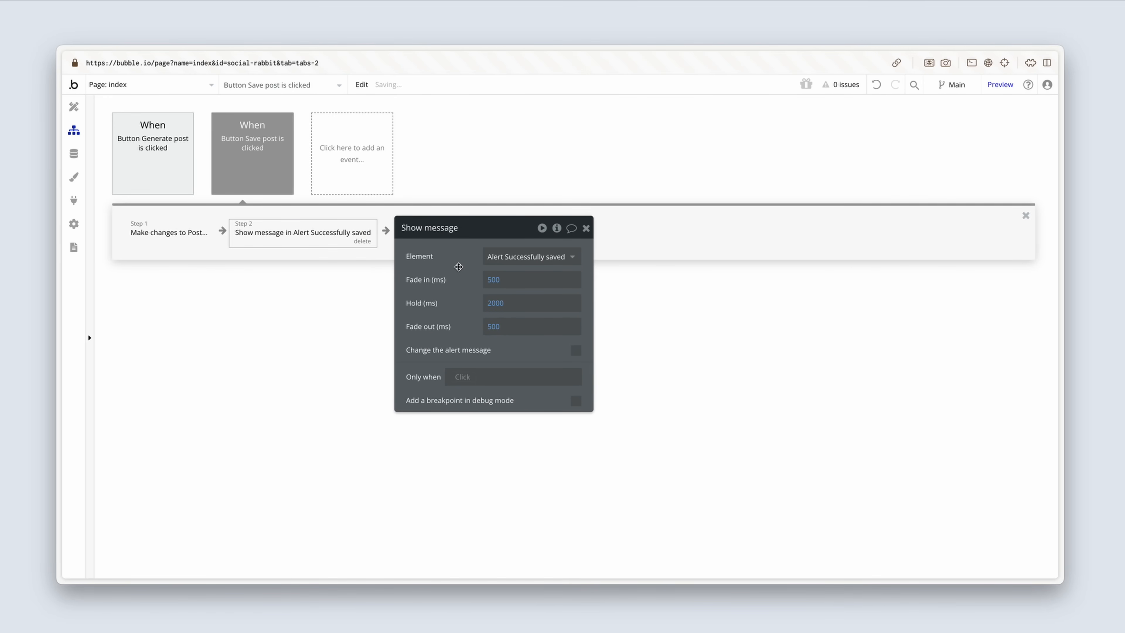
{"action": "left_click", "coordinate": [167, 232]}
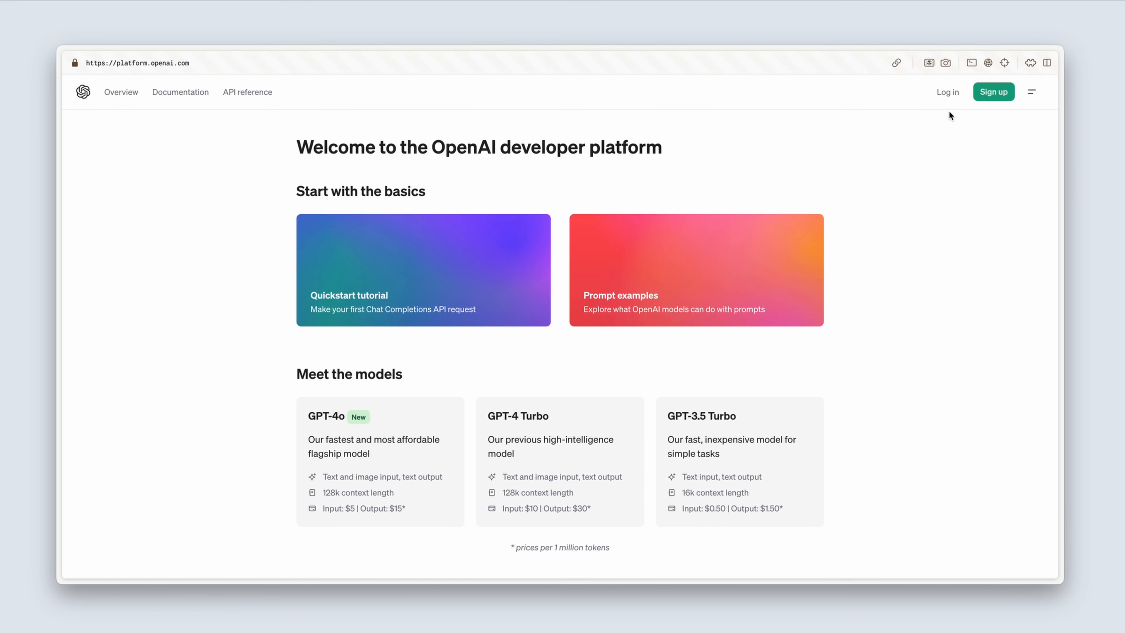
Step: Log in to the OpenAI developer platform with a Google account
{"action": "left_click", "coordinate": [948, 95]}
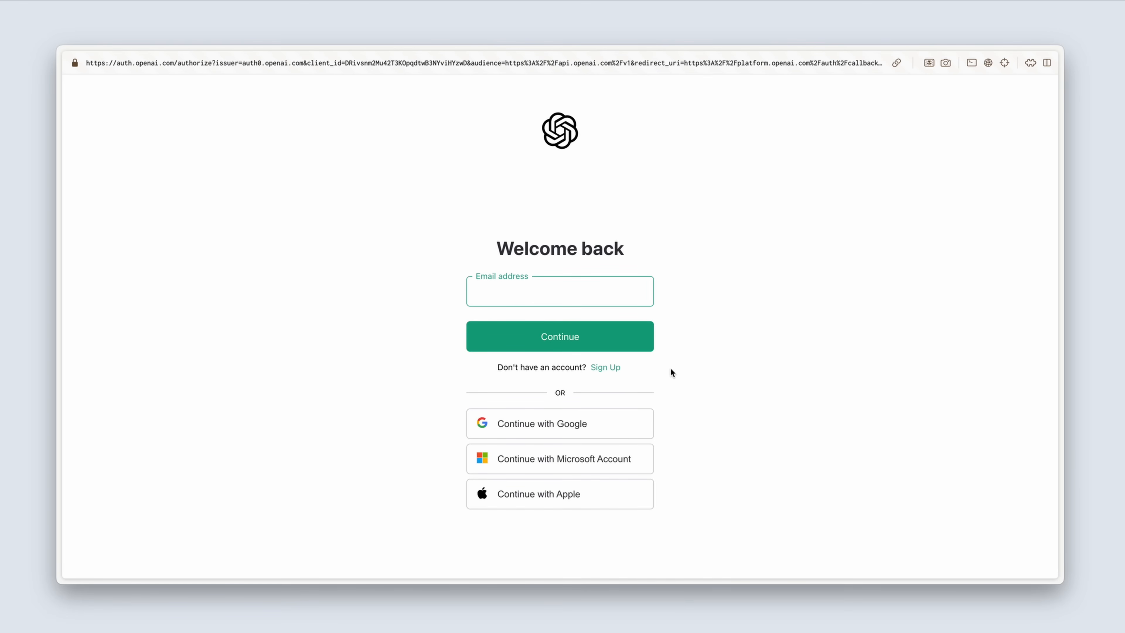
{"action": "left_click", "coordinate": [624, 427]}
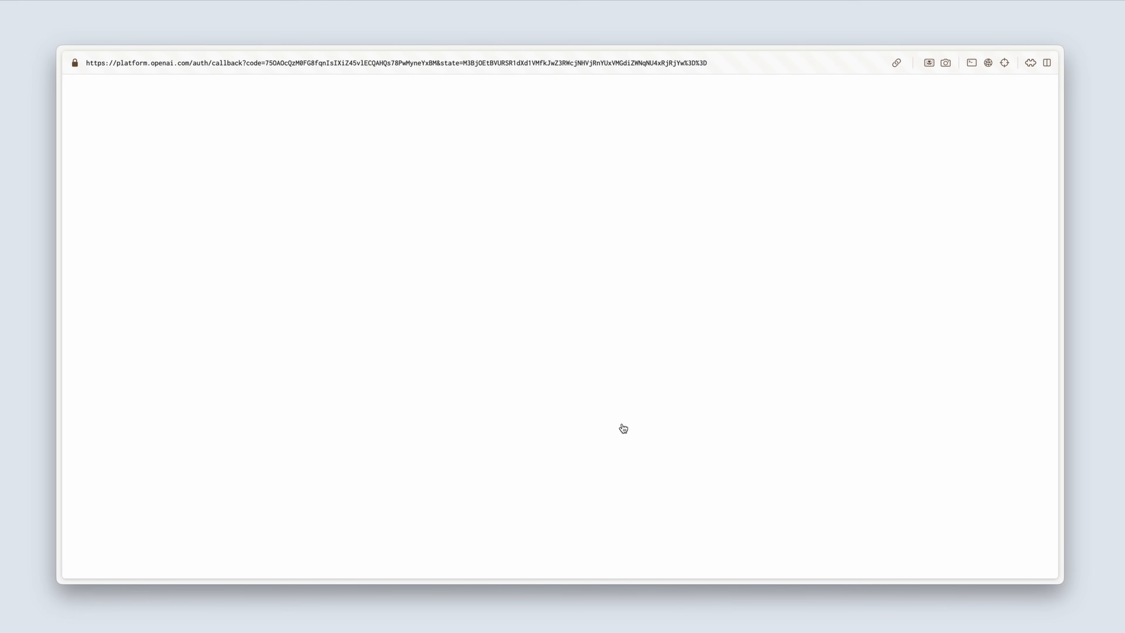
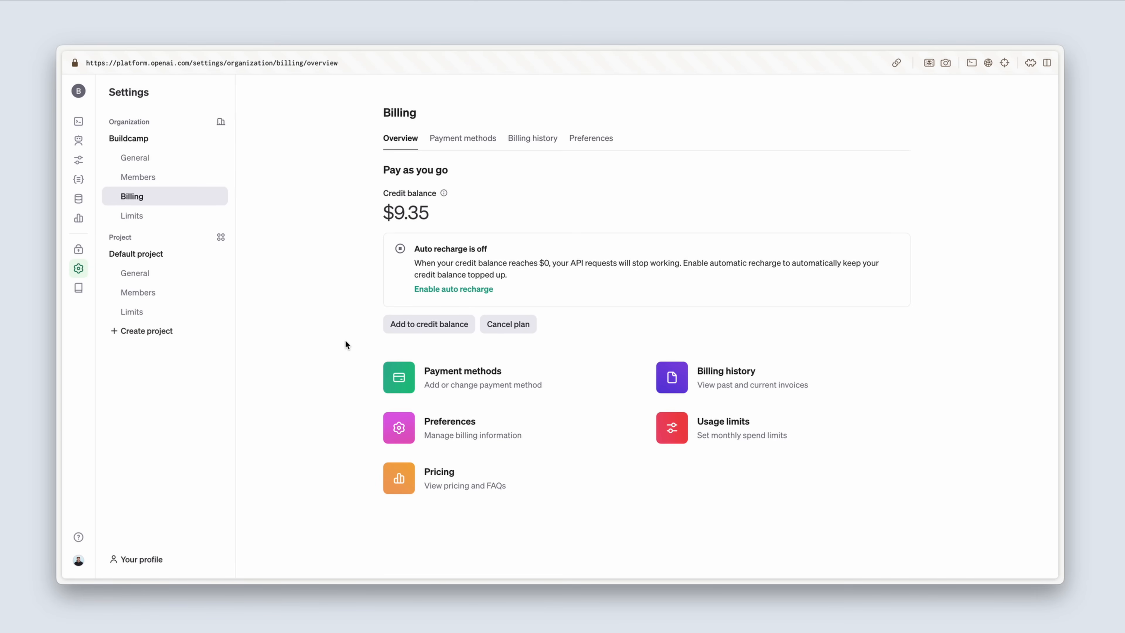
Step: Look over the project's API keys and the documentation guides on text generation, Chat Completions and image generation
{"action": "mouse_move", "coordinate": [83, 309]}
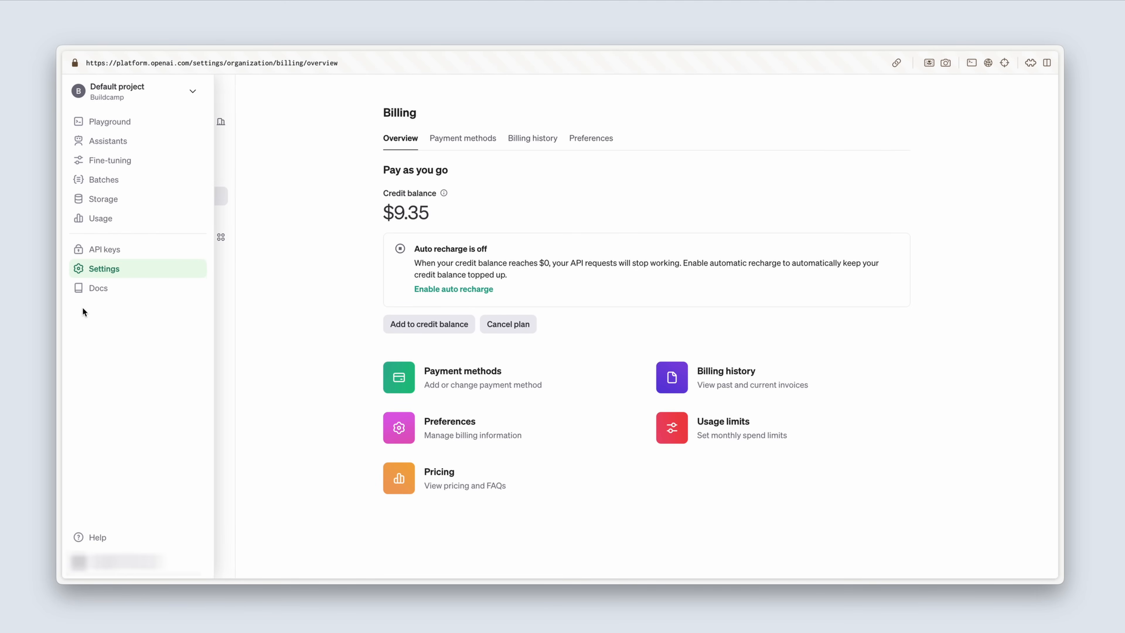
{"action": "left_click", "coordinate": [129, 255]}
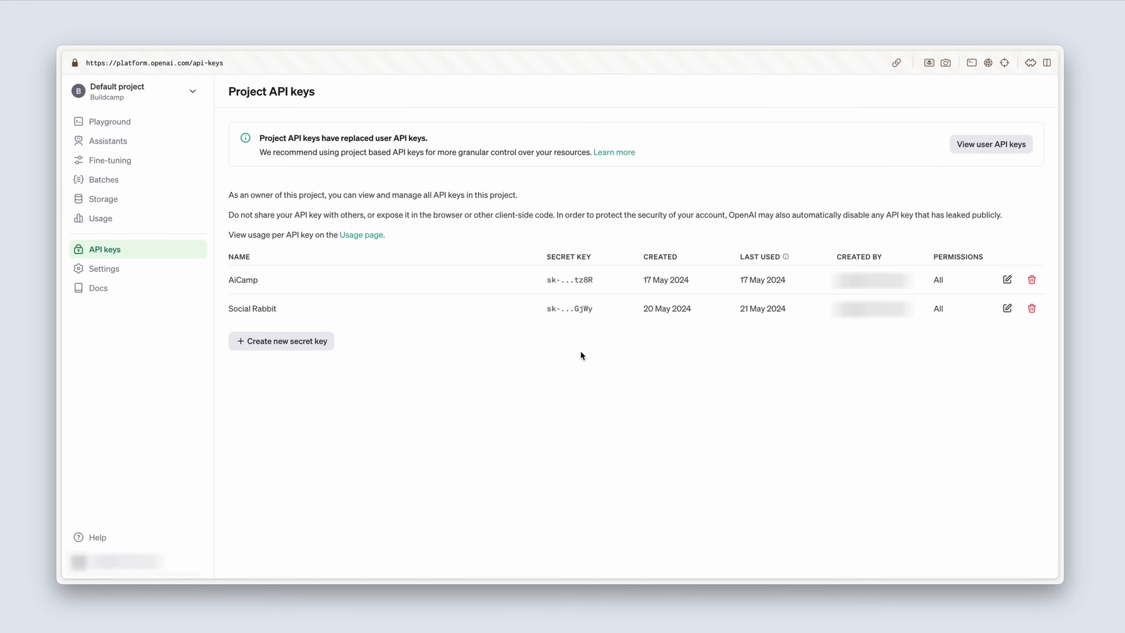
{"action": "left_click", "coordinate": [117, 288]}
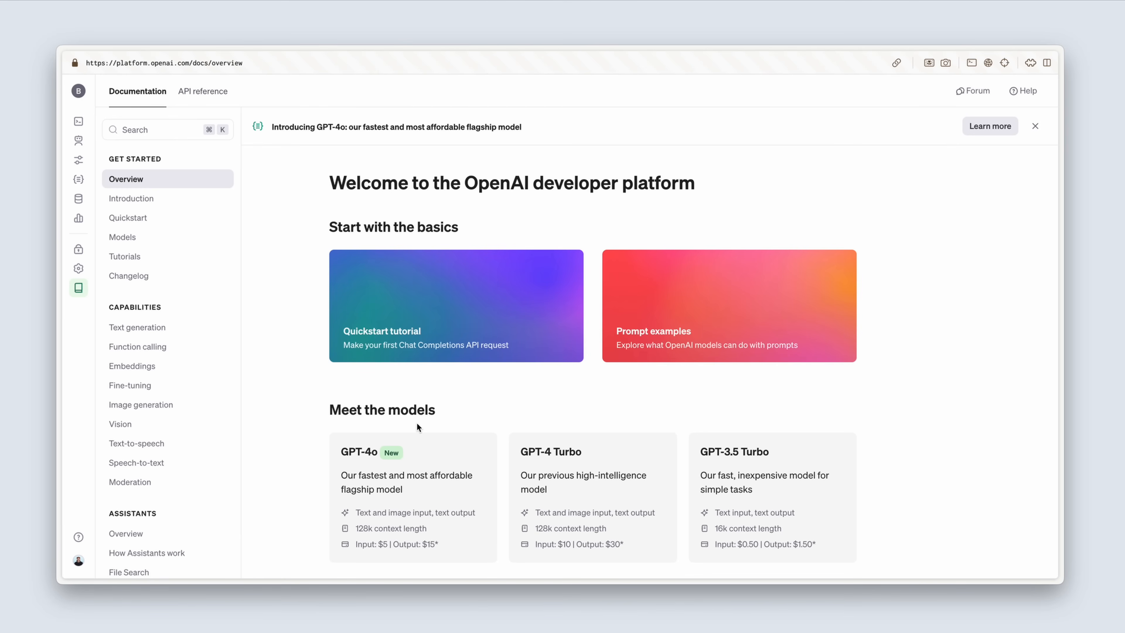
{"action": "left_click", "coordinate": [179, 328]}
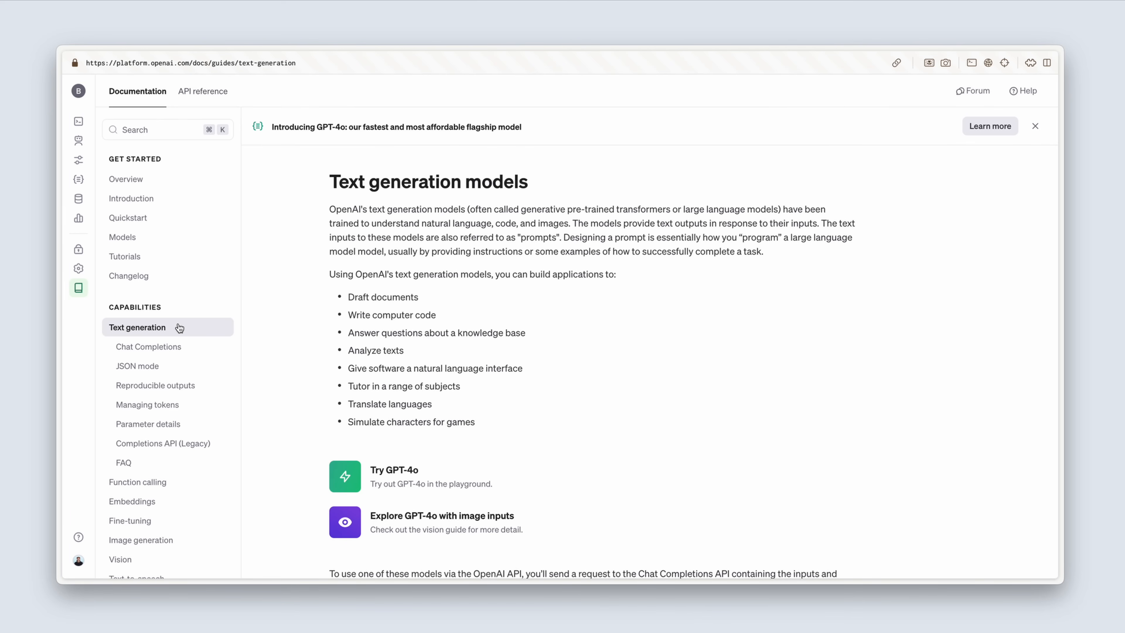
{"action": "left_click", "coordinate": [188, 347]}
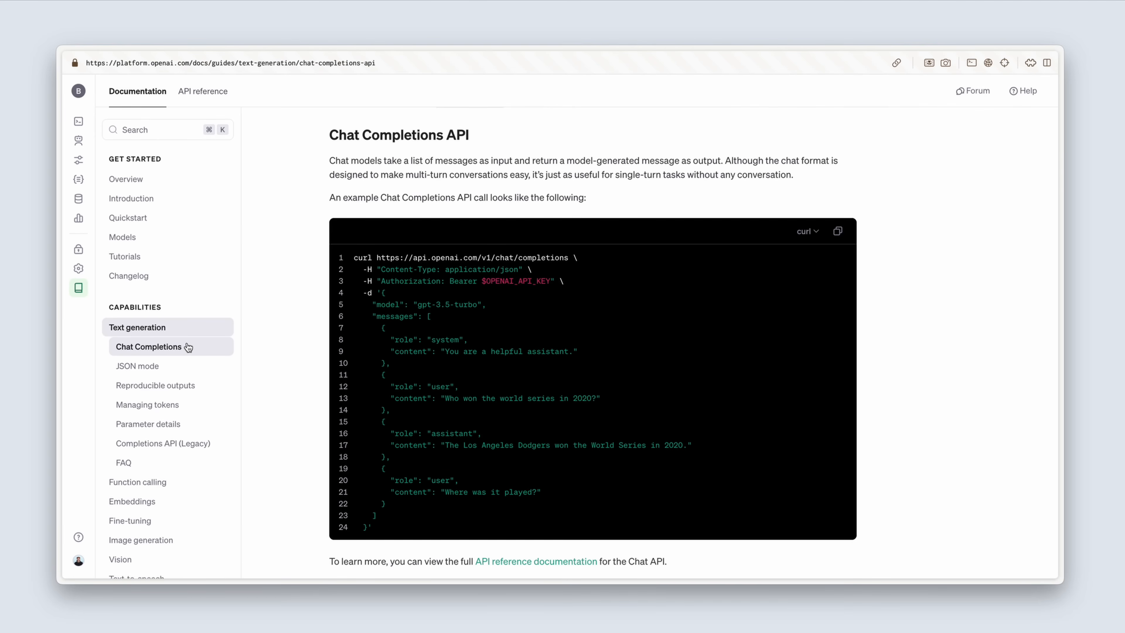
{"action": "scroll", "coordinate": [188, 347], "scroll_direction": "down", "scroll_amount": 1}
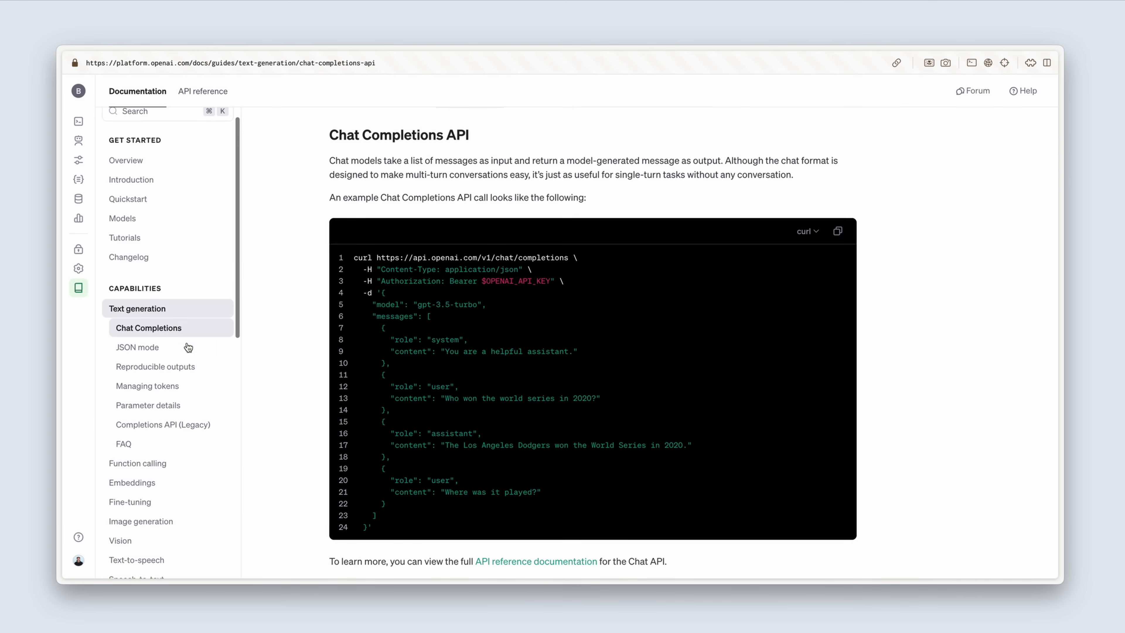
{"action": "left_click", "coordinate": [180, 522]}
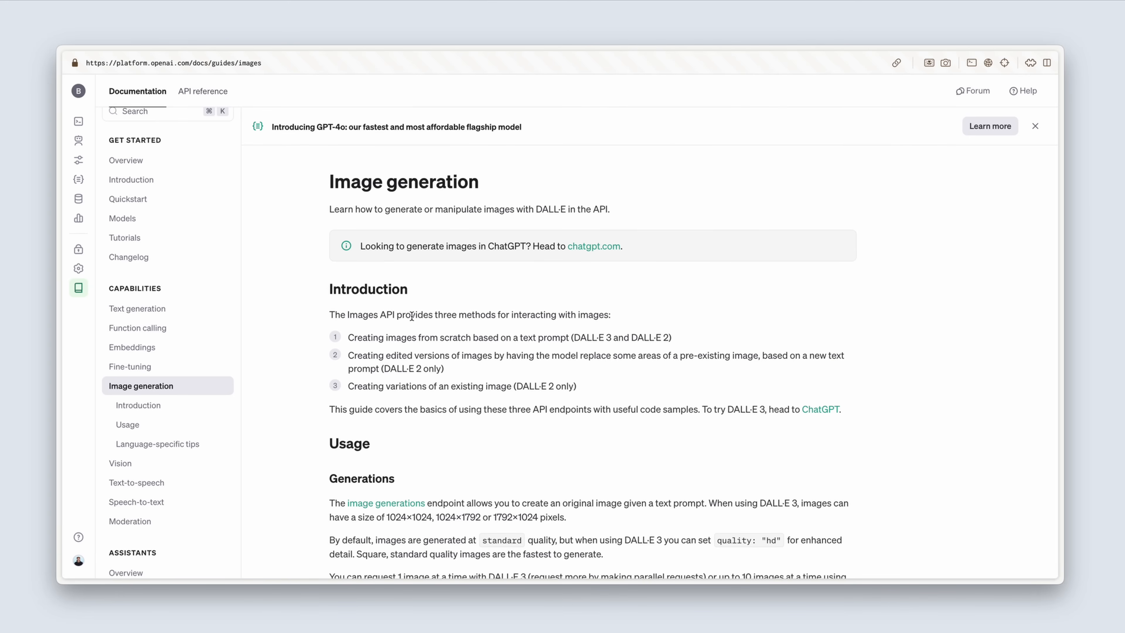
Step: Copy the curl example call from the Chat Completions section of the text generation guide
{"action": "left_click", "coordinate": [201, 312]}
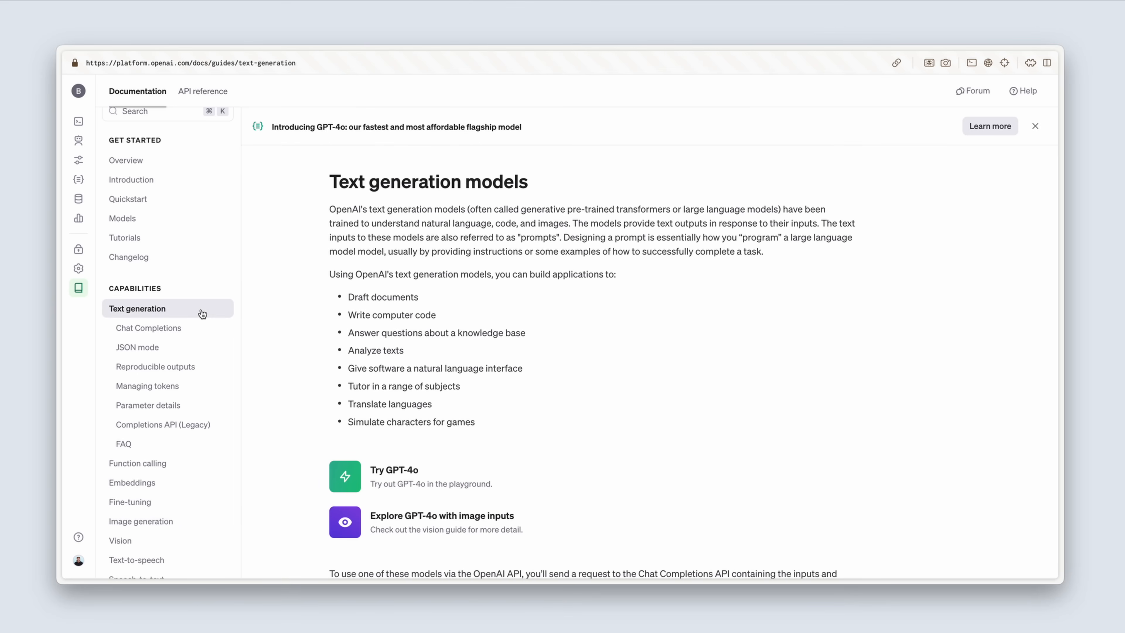
{"action": "left_click", "coordinate": [194, 331]}
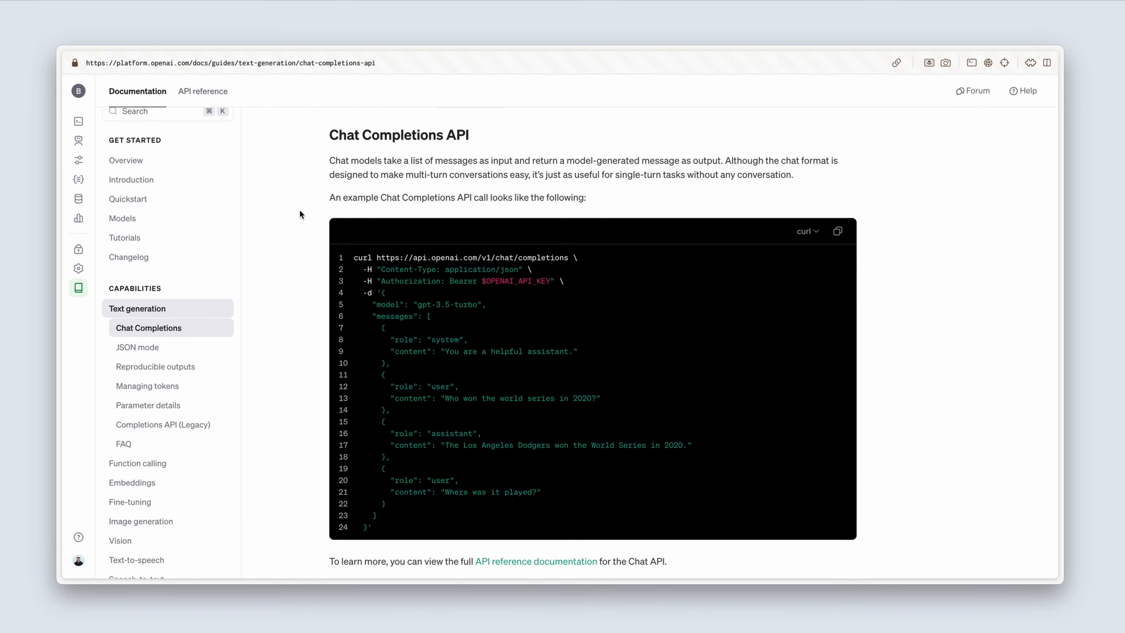
{"action": "scroll", "coordinate": [300, 211], "scroll_direction": "down", "scroll_amount": 1}
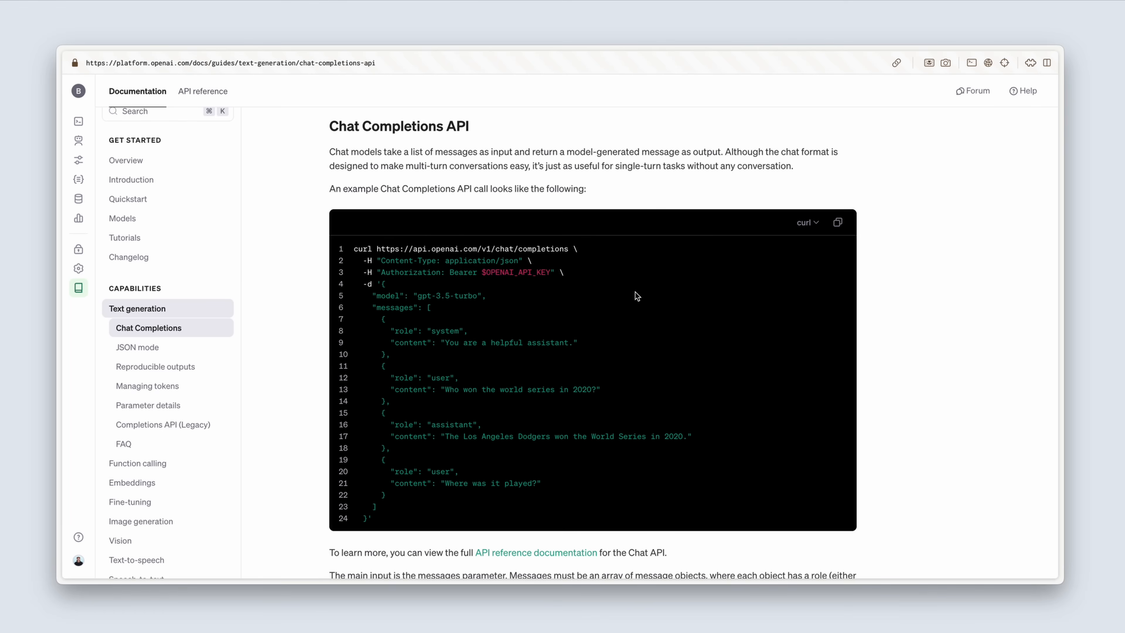
{"action": "left_click", "coordinate": [817, 226]}
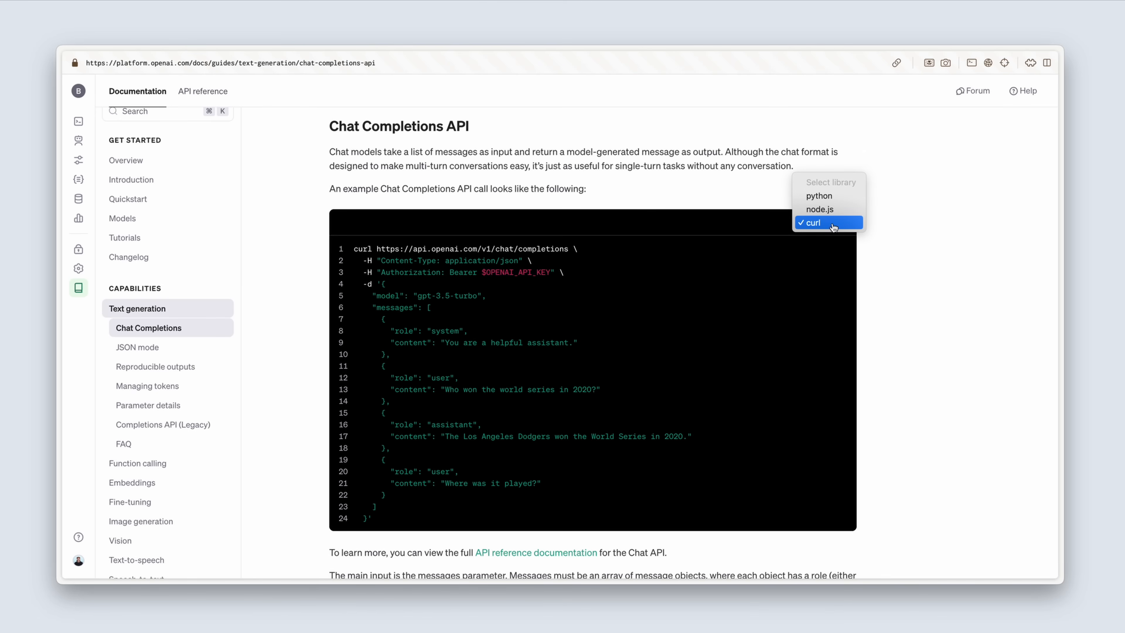
{"action": "left_click", "coordinate": [781, 265]}
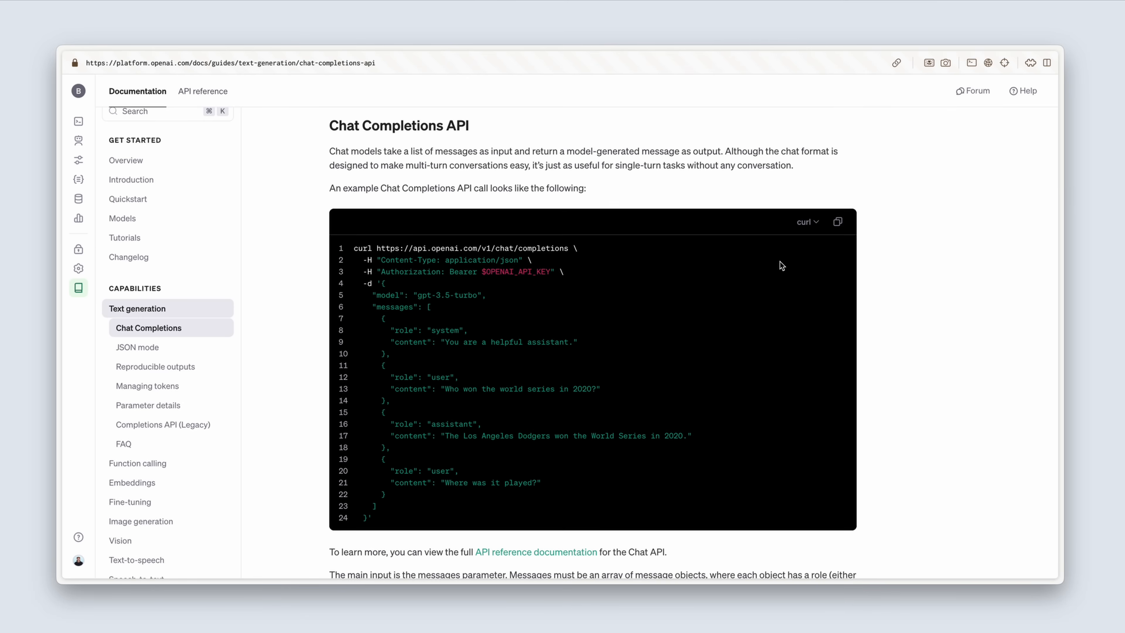
{"action": "scroll", "coordinate": [782, 266], "scroll_direction": "down", "scroll_amount": 1}
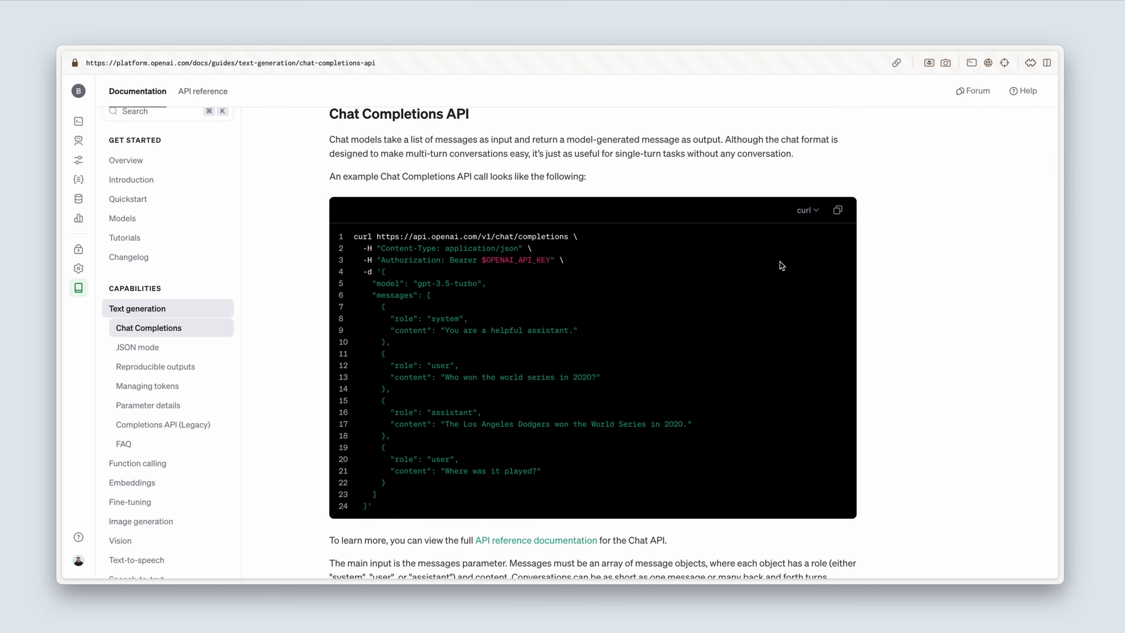
{"action": "left_click", "coordinate": [838, 216]}
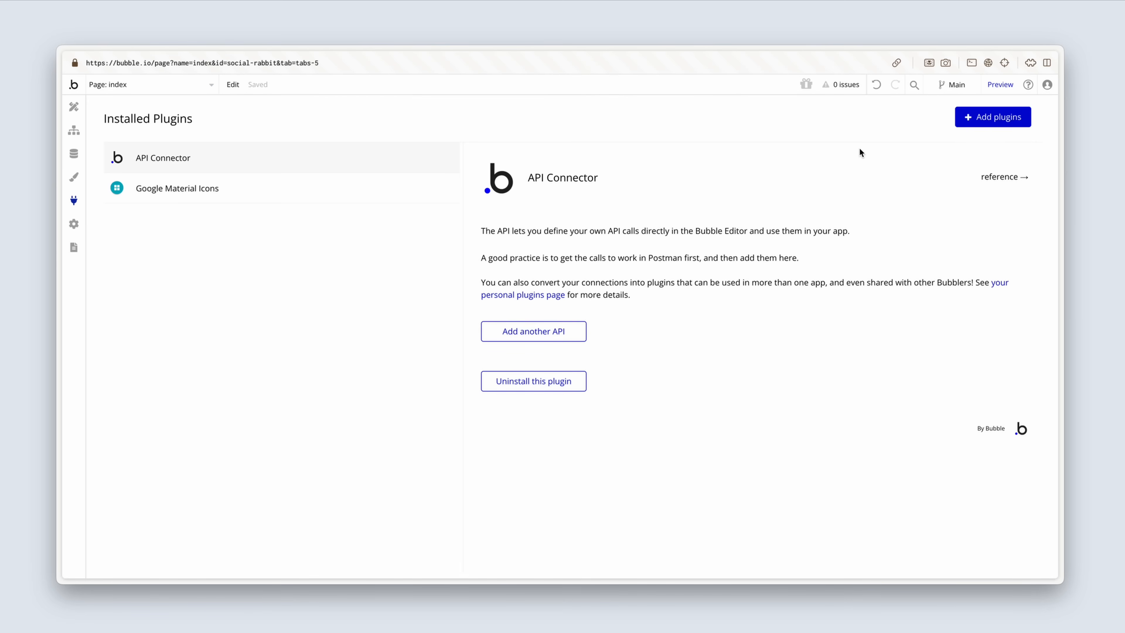
Step: Switch to Bubble, add another API in the API Connector and import the copied Chat Completions call from cURL
{"action": "left_click", "coordinate": [576, 330]}
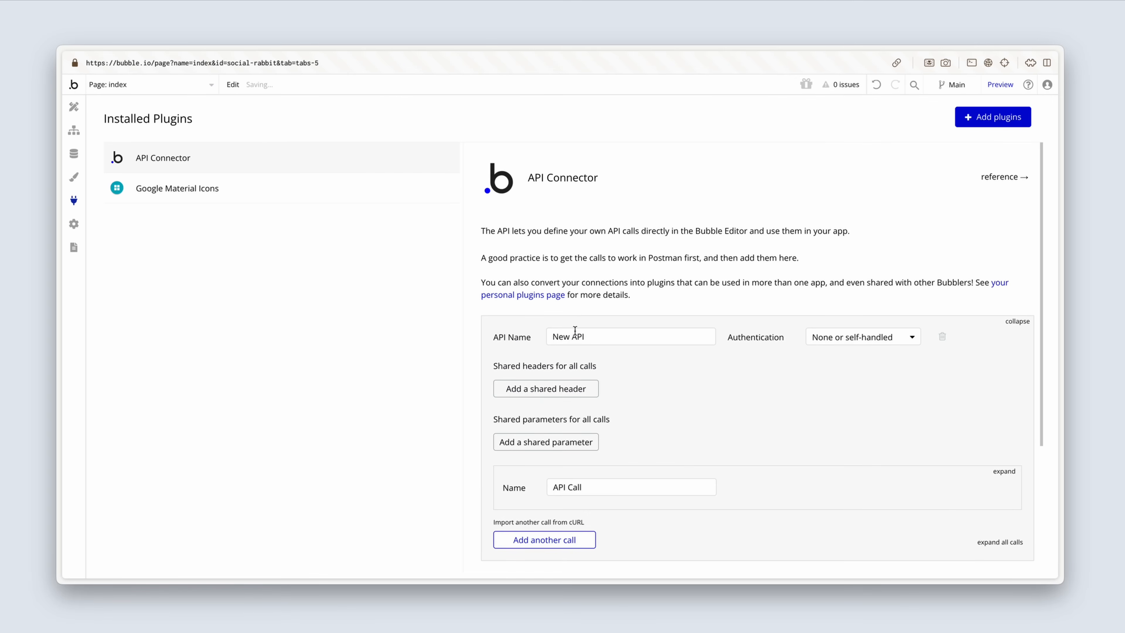
{"action": "scroll", "coordinate": [584, 330], "scroll_direction": "down", "scroll_amount": 1}
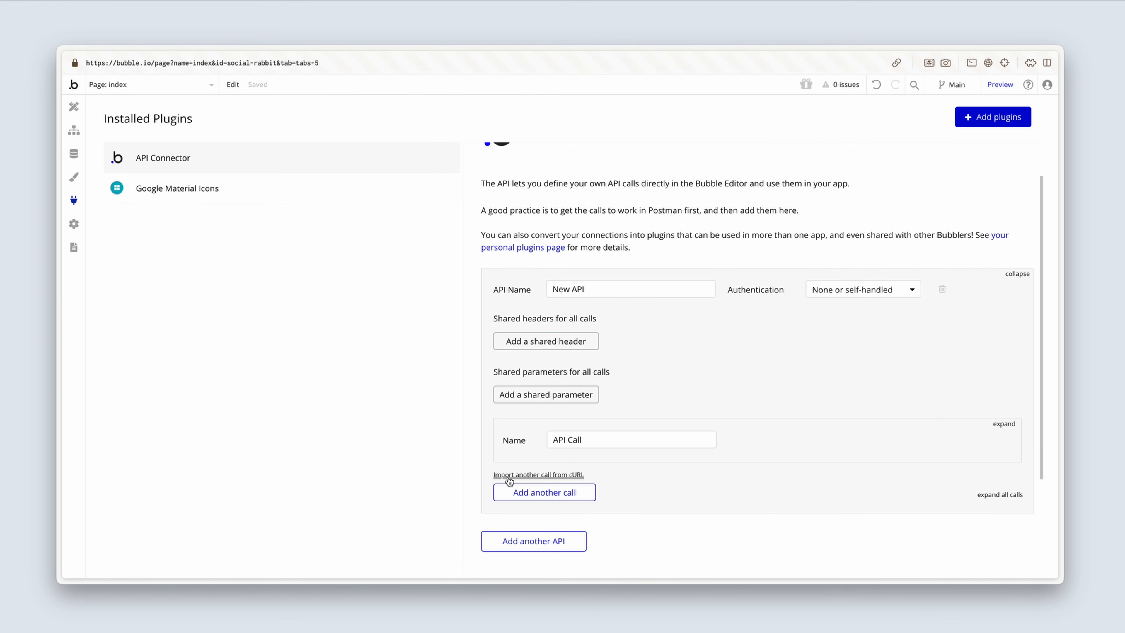
{"action": "left_click", "coordinate": [508, 479]}
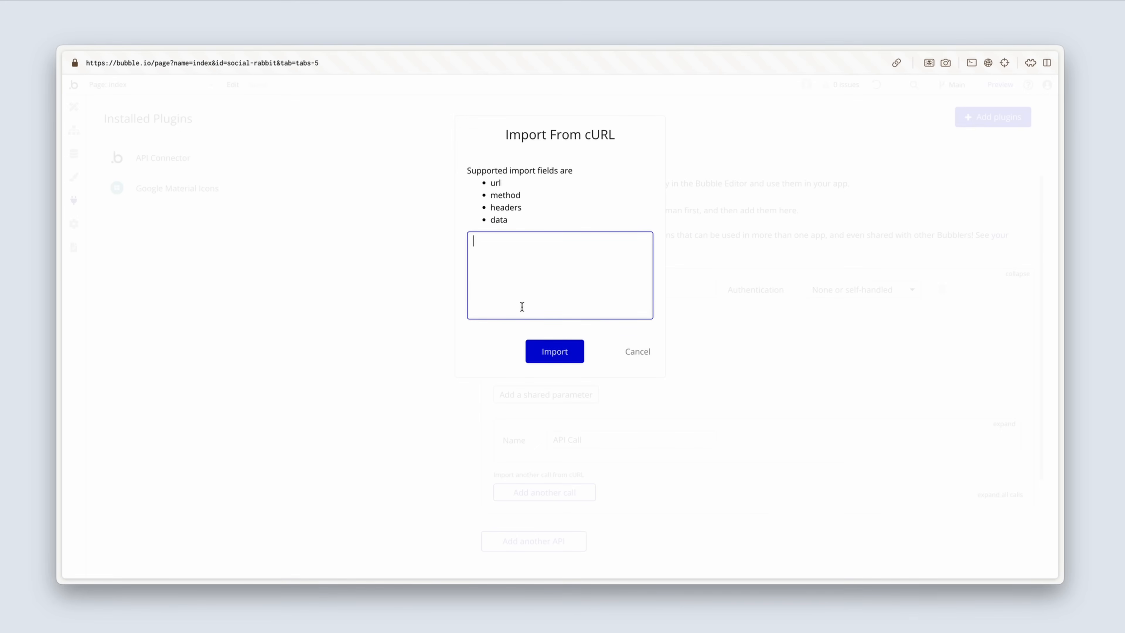
{"action": "key", "text": "super+v"}
{"action": "left_click", "coordinate": [574, 351]}
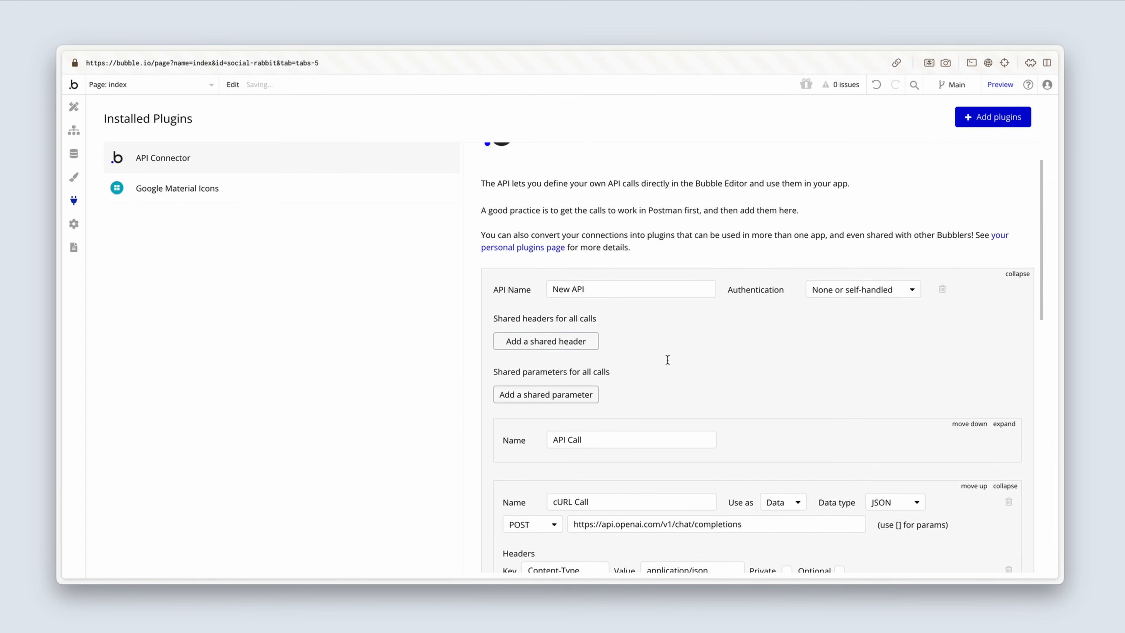
Step: Name the new API OpenAI and set its authentication to Private key in header
{"action": "scroll", "coordinate": [668, 360], "scroll_direction": "down", "scroll_amount": 3}
{"action": "scroll", "coordinate": [668, 360], "scroll_direction": "down", "scroll_amount": 1}
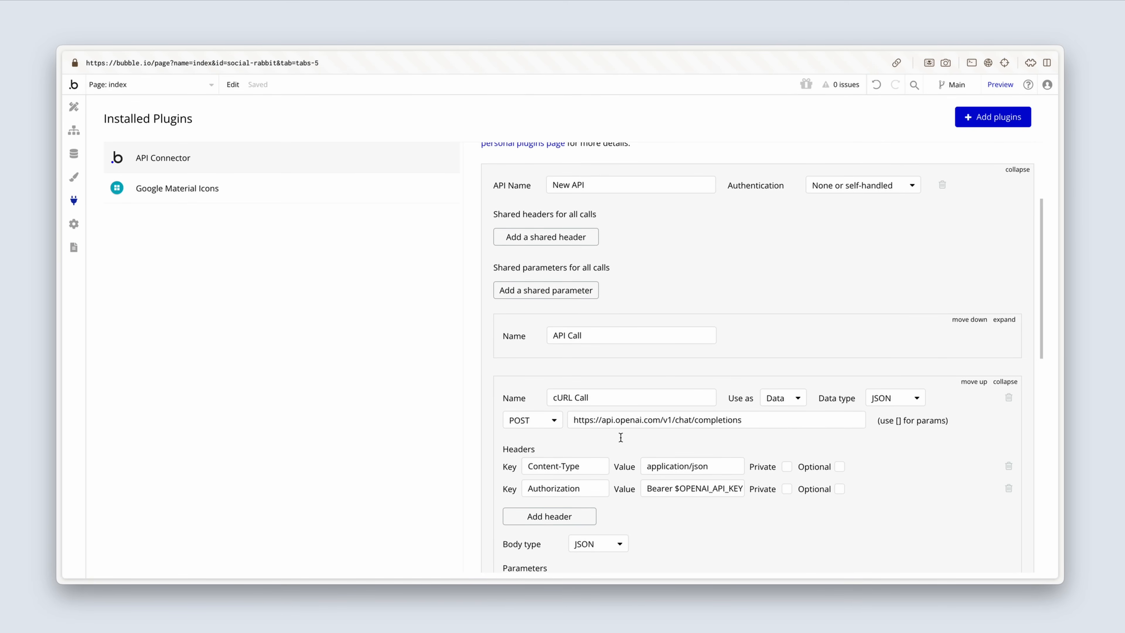
{"action": "scroll", "coordinate": [625, 495], "scroll_direction": "up", "scroll_amount": 1}
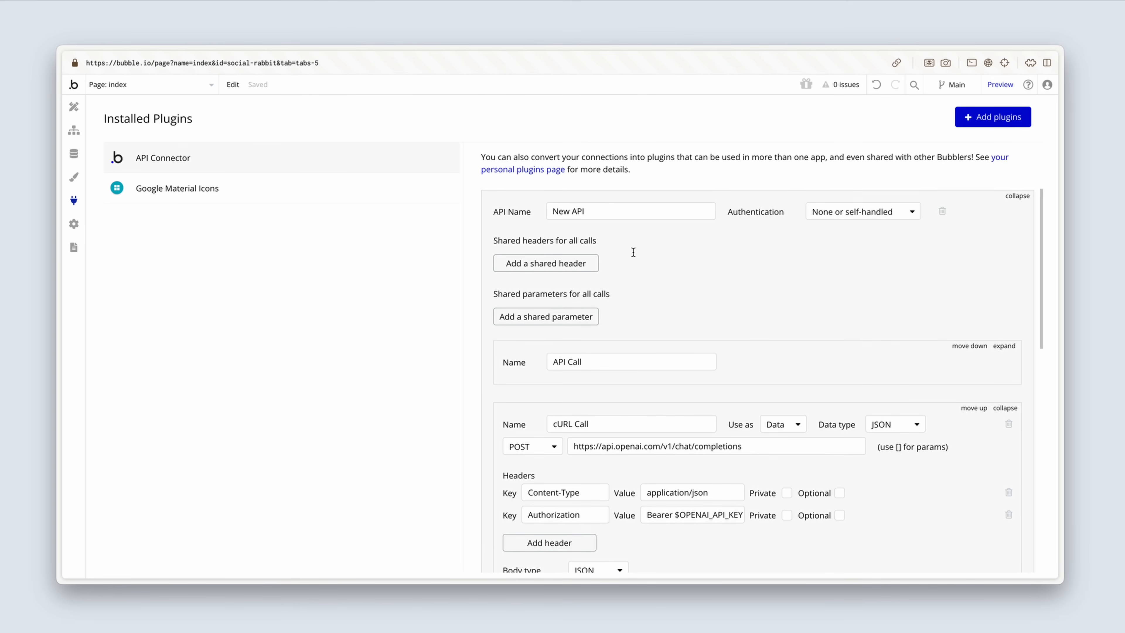
{"action": "left_click_drag", "start_coordinate": [592, 213], "coordinate": [535, 212]}
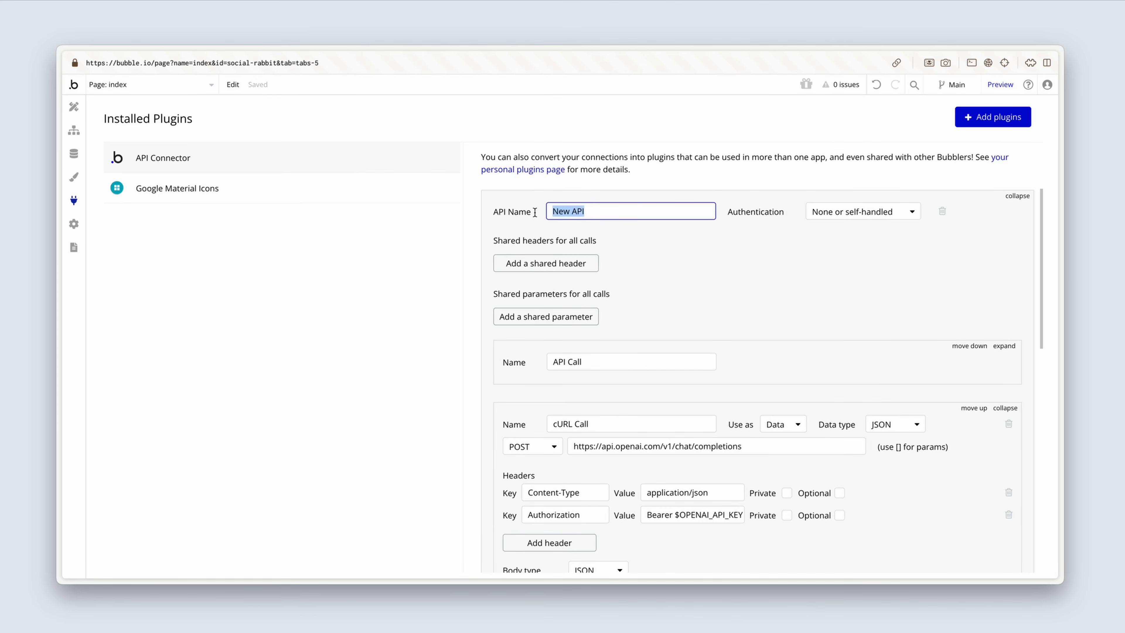
{"action": "type", "text": "OpenAI"}
{"action": "left_click", "coordinate": [845, 211]}
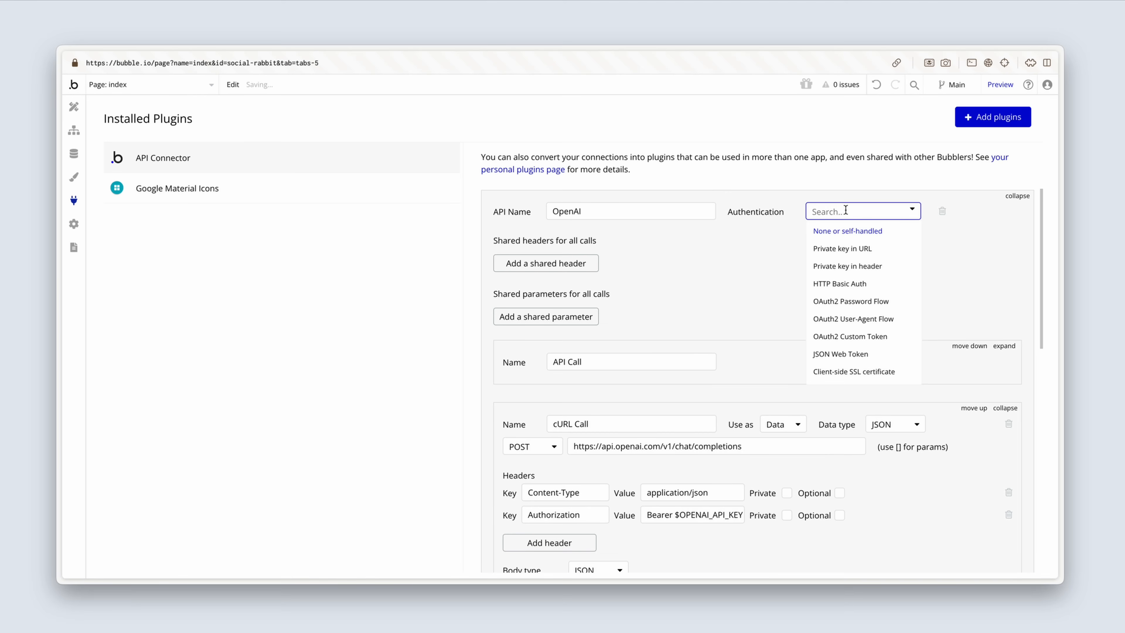
{"action": "left_click", "coordinate": [897, 266]}
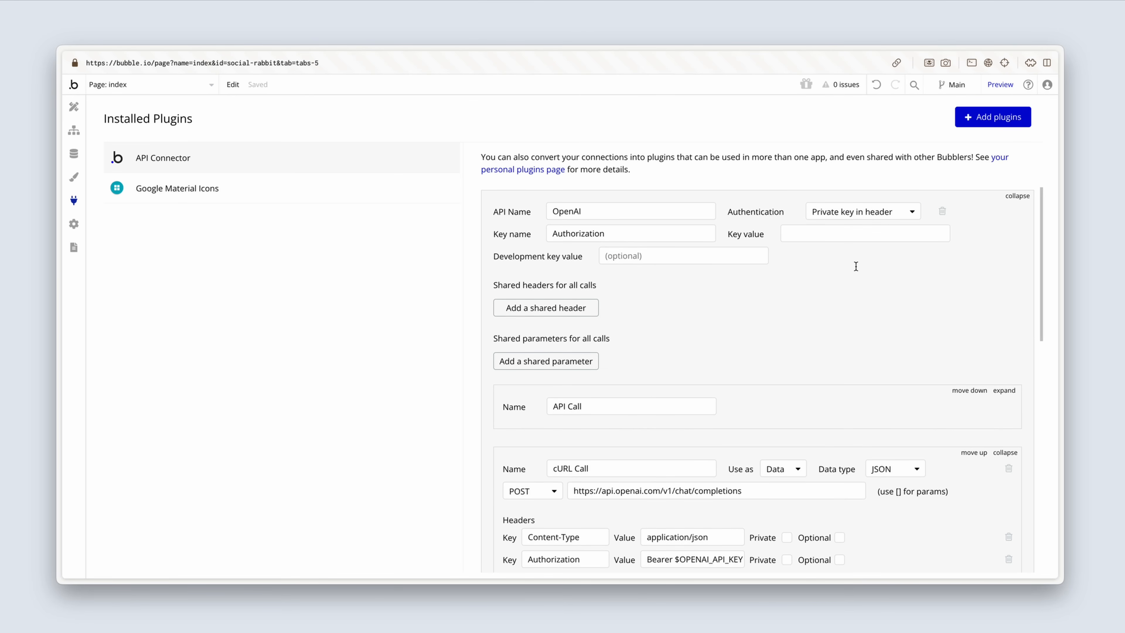
Step: Copy the imported call's Authorization header value into the OpenAI key value, keeping only the Bearer prefix
{"action": "scroll", "coordinate": [855, 266], "scroll_direction": "down", "scroll_amount": 1}
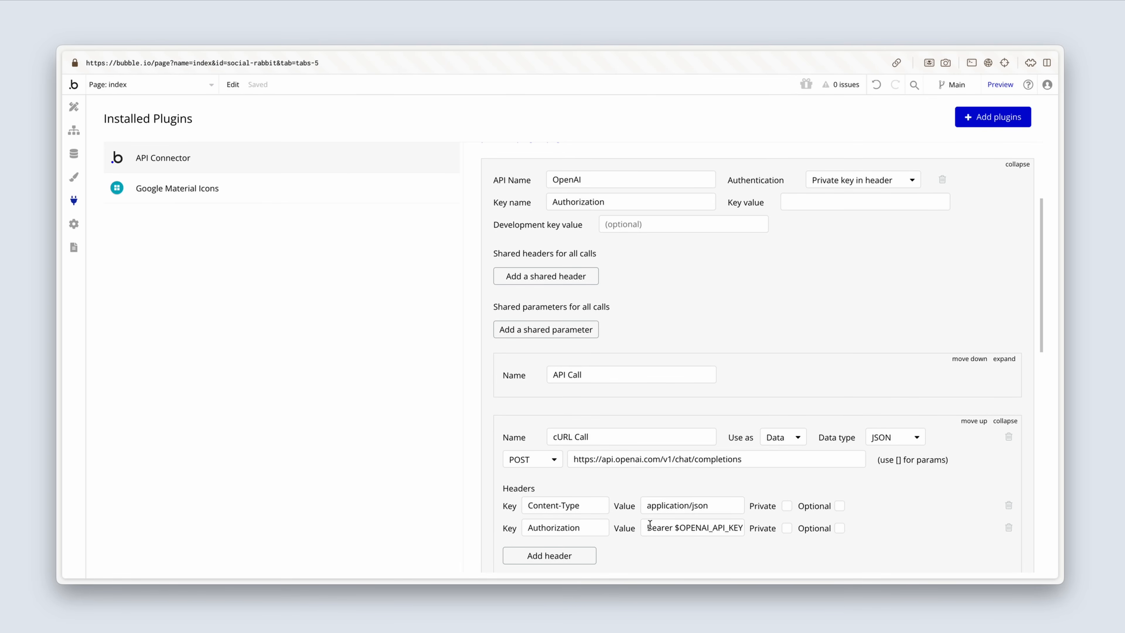
{"action": "left_click_drag", "start_coordinate": [648, 527], "coordinate": [750, 527]}
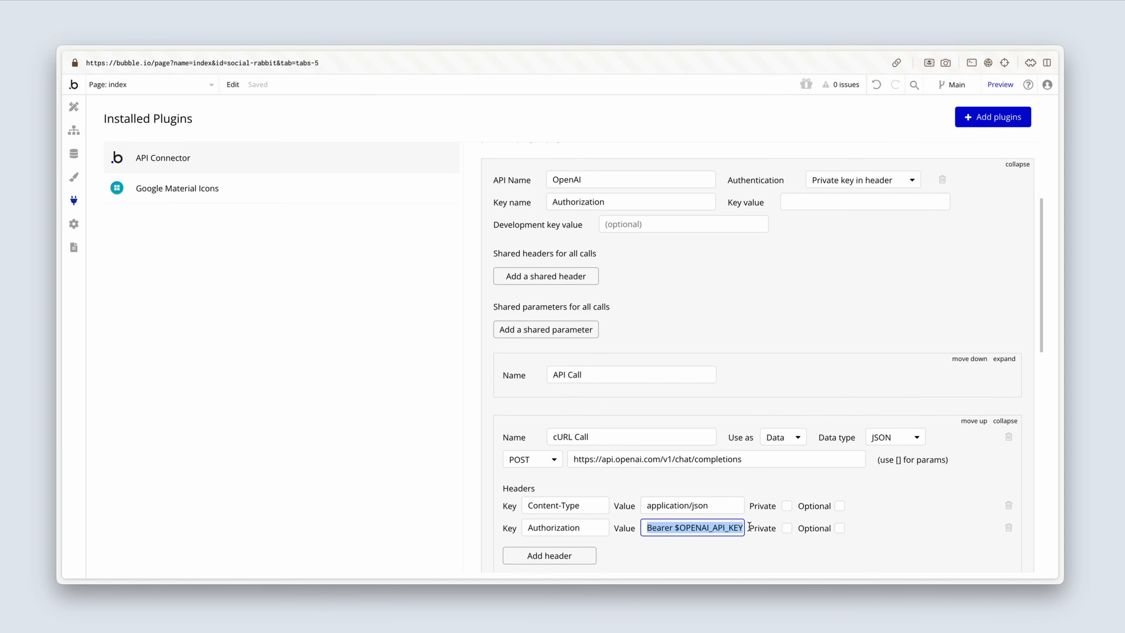
{"action": "key", "text": "ctrl+c"}
{"action": "left_click", "coordinate": [819, 203]}
{"action": "key", "text": "ctrl+v"}
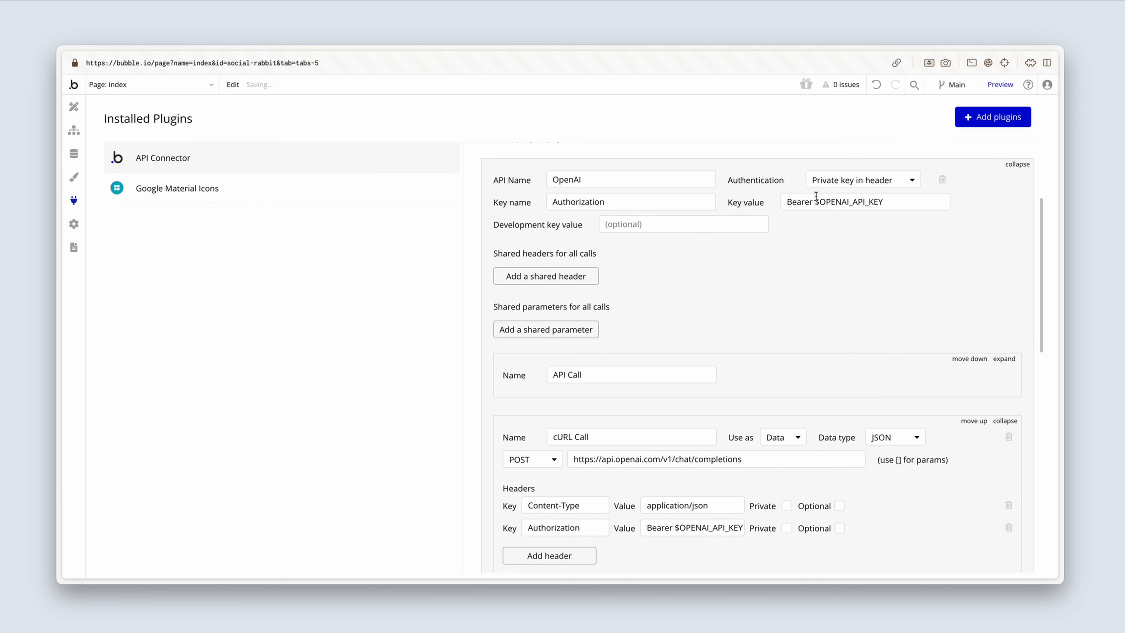
{"action": "left_click_drag", "start_coordinate": [815, 201], "coordinate": [884, 202]}
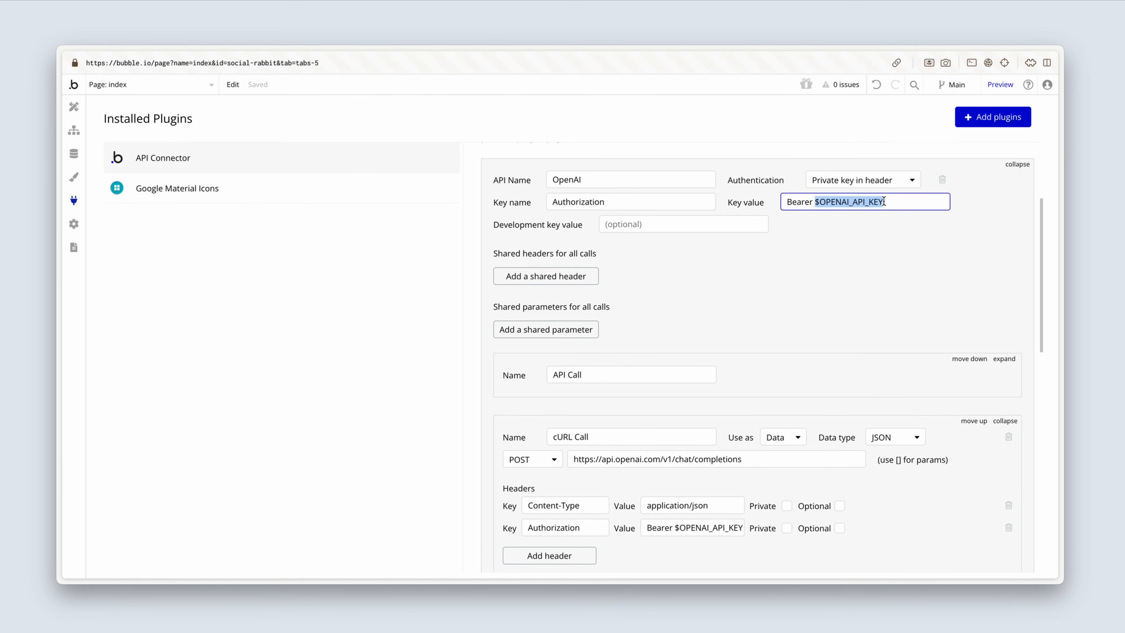
{"action": "key", "text": "BackSpace"}
{"action": "left_click", "coordinate": [867, 230]}
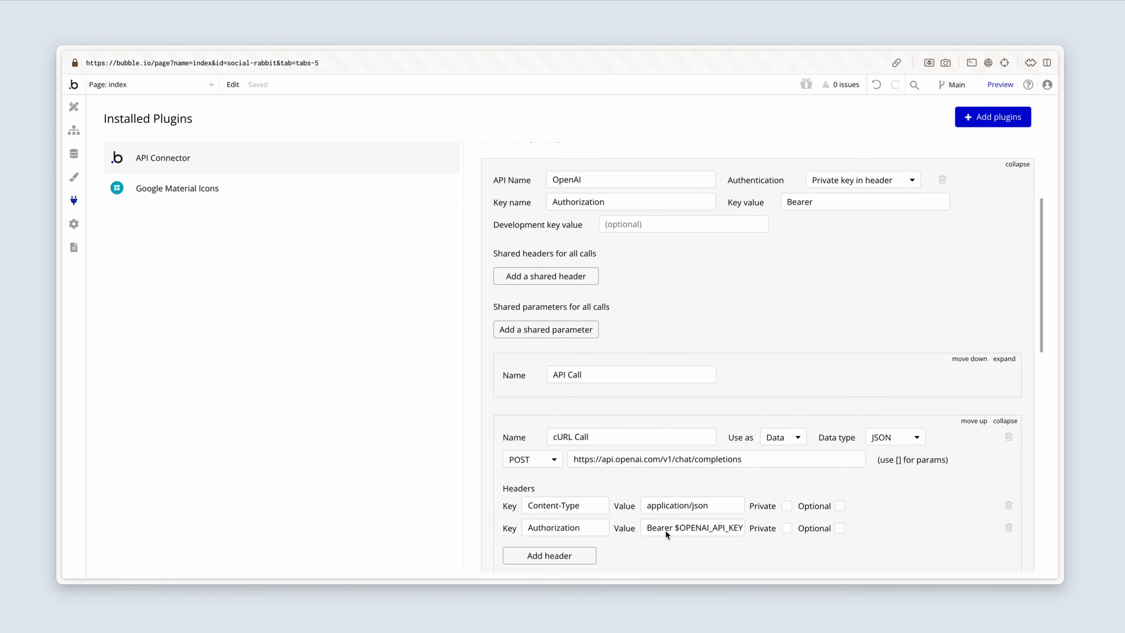
Step: Paste the OpenAI API key after the Bearer prefix in the key value
{"action": "left_click", "coordinate": [840, 202]}
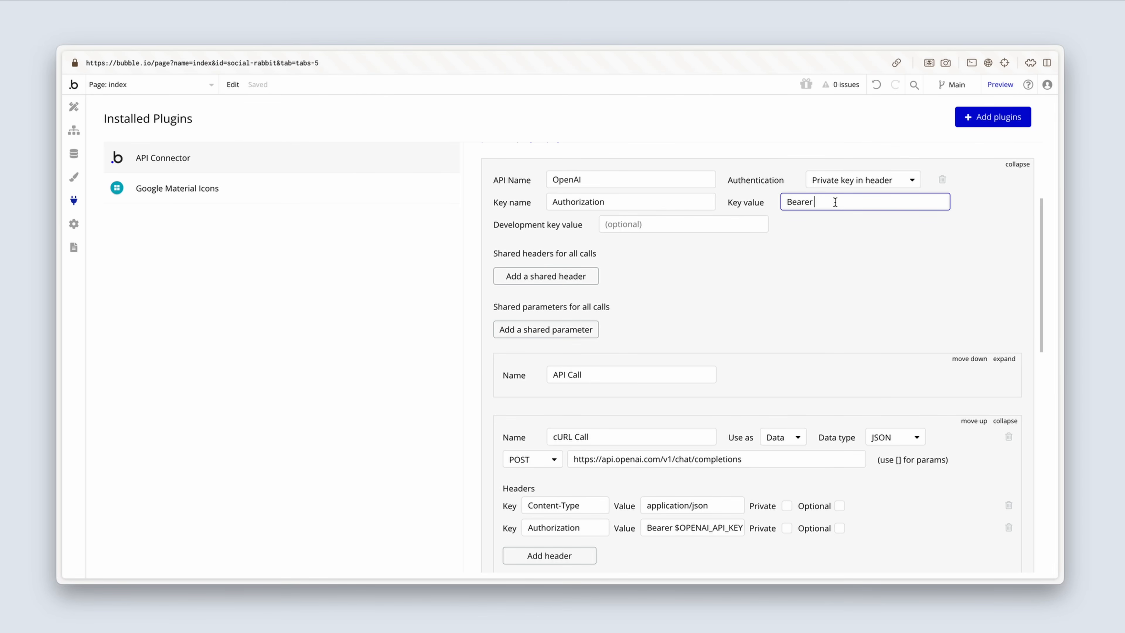
{"action": "key", "text": "super+v"}
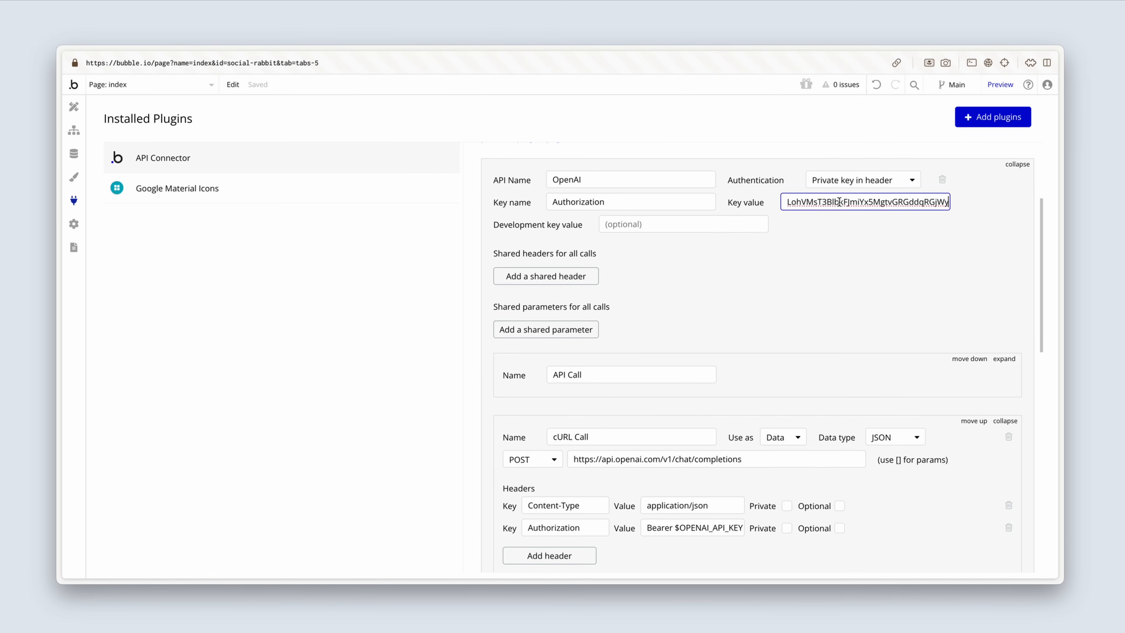
{"action": "left_click", "coordinate": [834, 245]}
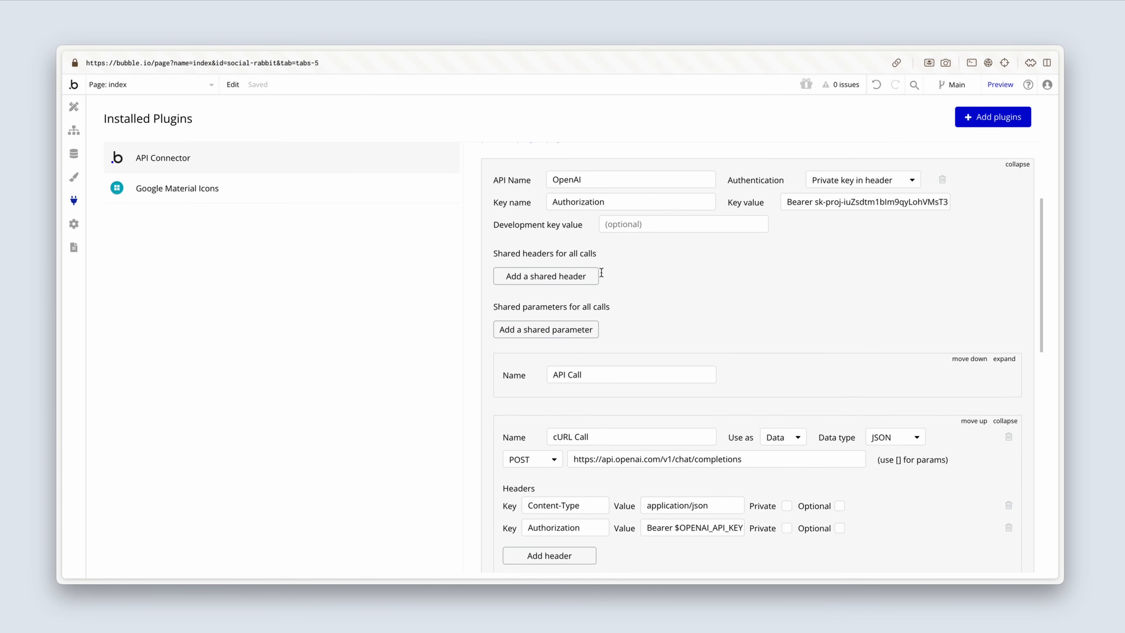
Step: Add a shared header to the OpenAI API with key Content-Type and value application/json, copied from the imported call
{"action": "left_click", "coordinate": [595, 280]}
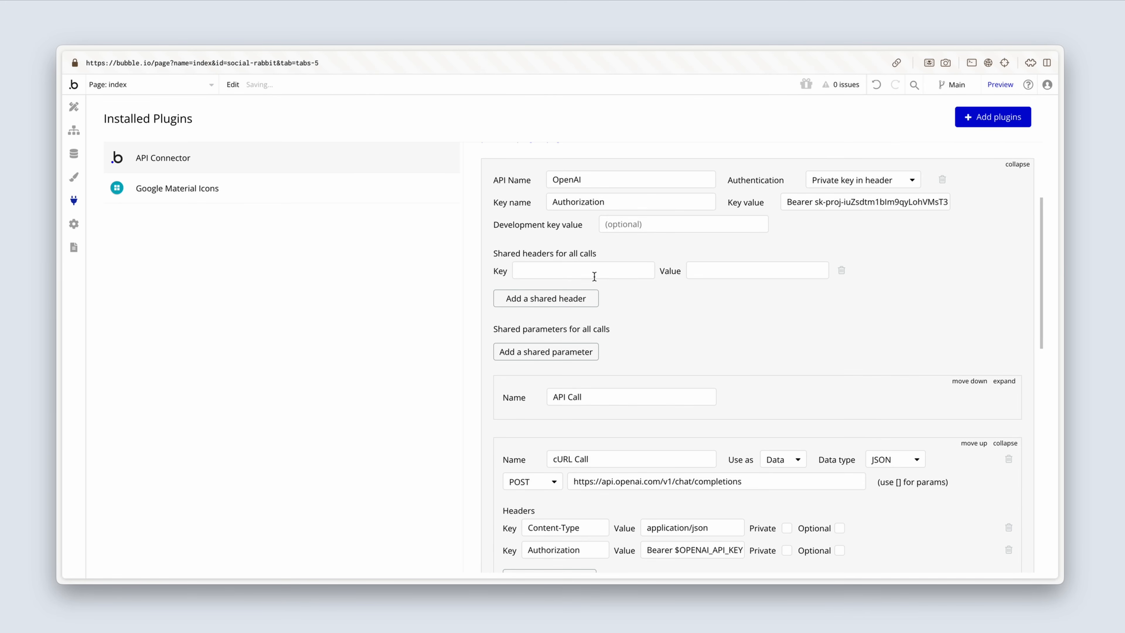
{"action": "scroll", "coordinate": [595, 276], "scroll_direction": "down", "scroll_amount": 2}
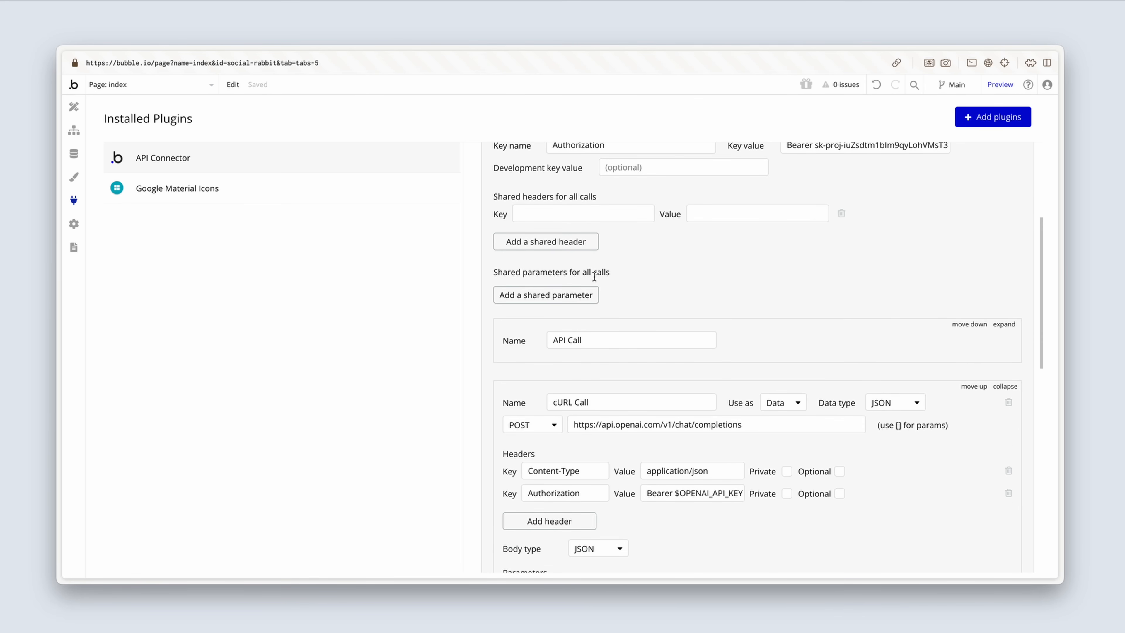
{"action": "left_click", "coordinate": [584, 469]}
{"action": "left_click_drag", "start_coordinate": [584, 469], "coordinate": [519, 468]}
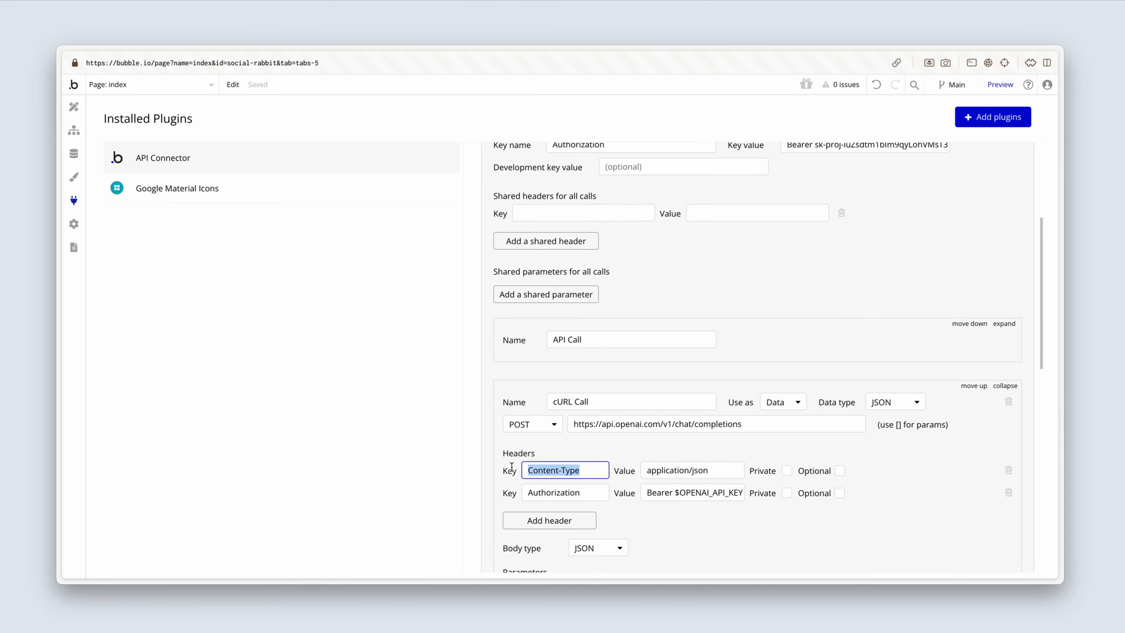
{"action": "left_click", "coordinate": [545, 212]}
{"action": "key", "text": "super+v"}
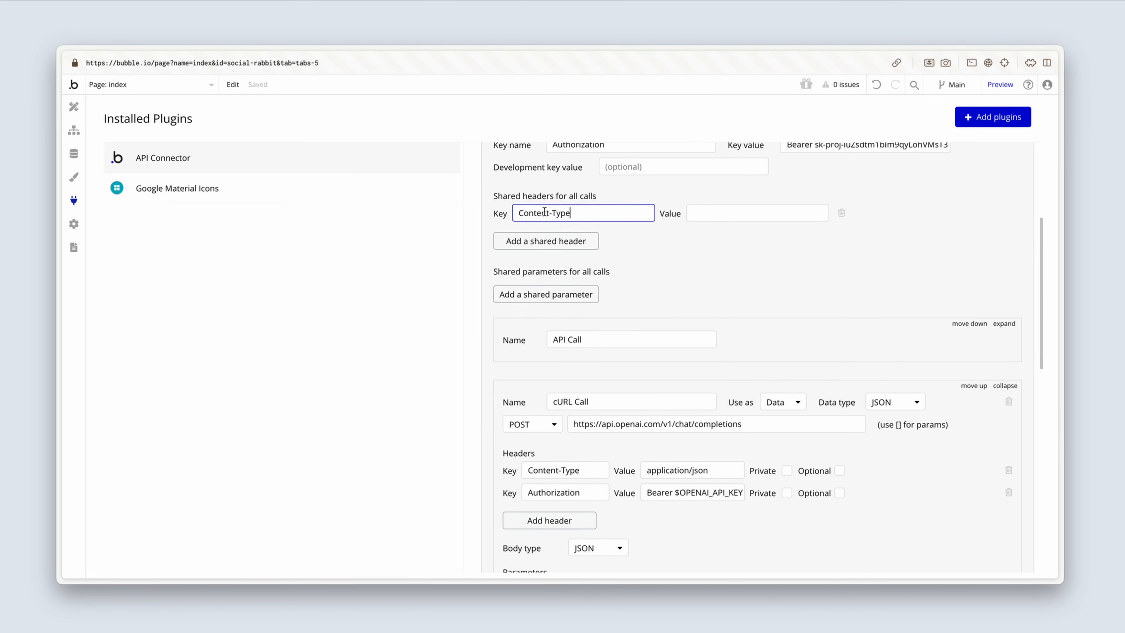
{"action": "left_click_drag", "start_coordinate": [711, 473], "coordinate": [632, 467]}
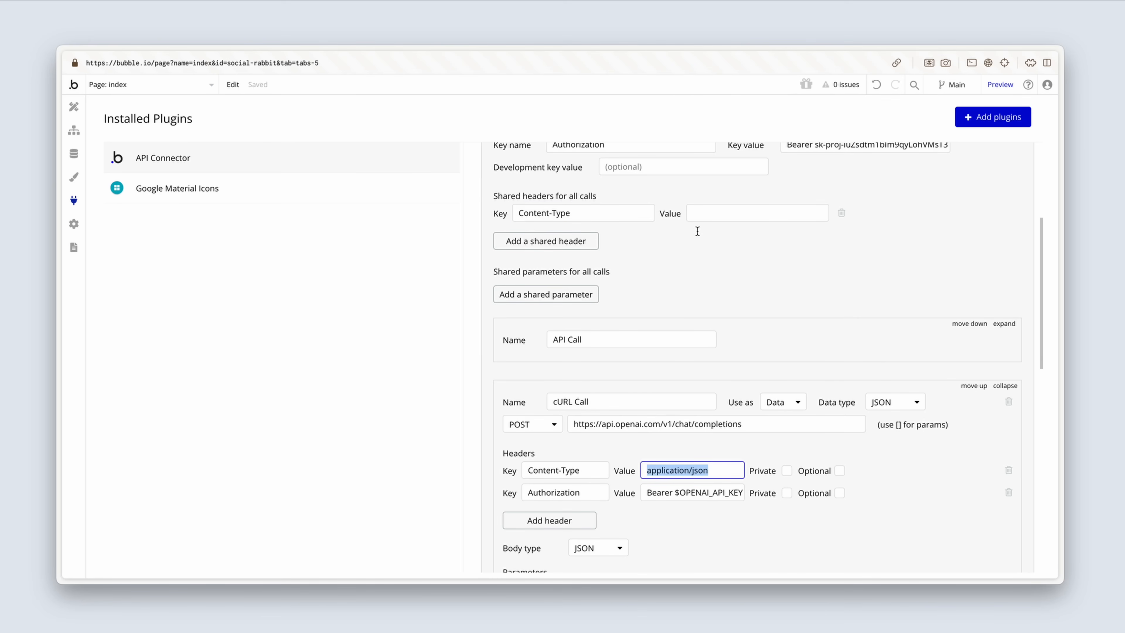
{"action": "left_click", "coordinate": [705, 215]}
{"action": "key", "text": "super+v"}
{"action": "scroll", "coordinate": [704, 239], "scroll_direction": "up", "scroll_amount": 1}
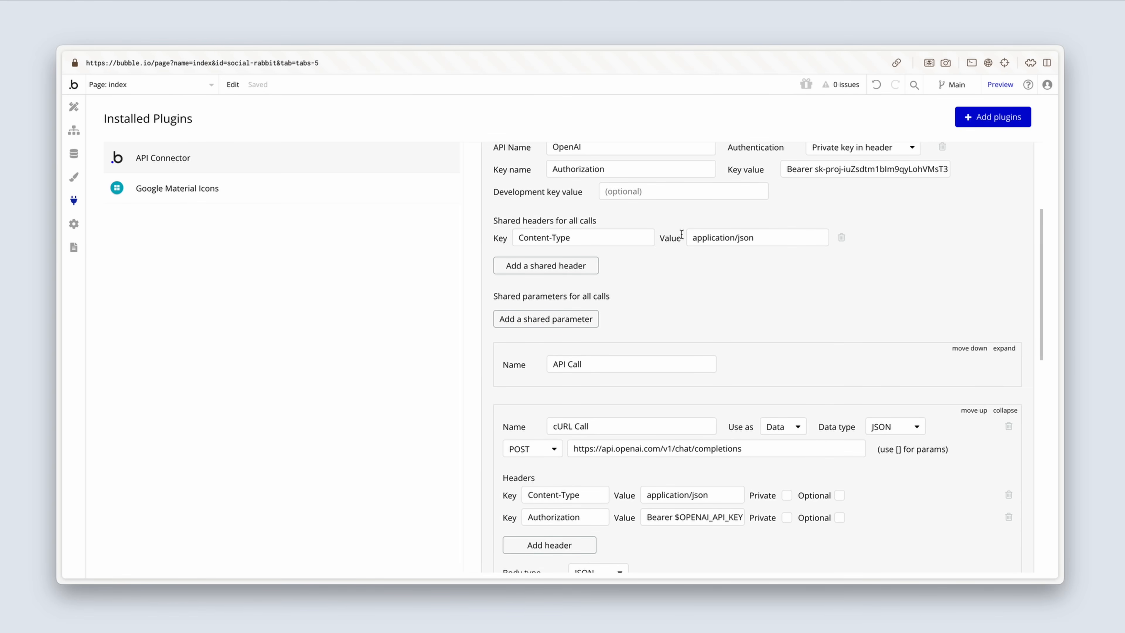
{"action": "scroll", "coordinate": [681, 233], "scroll_direction": "up", "scroll_amount": 1}
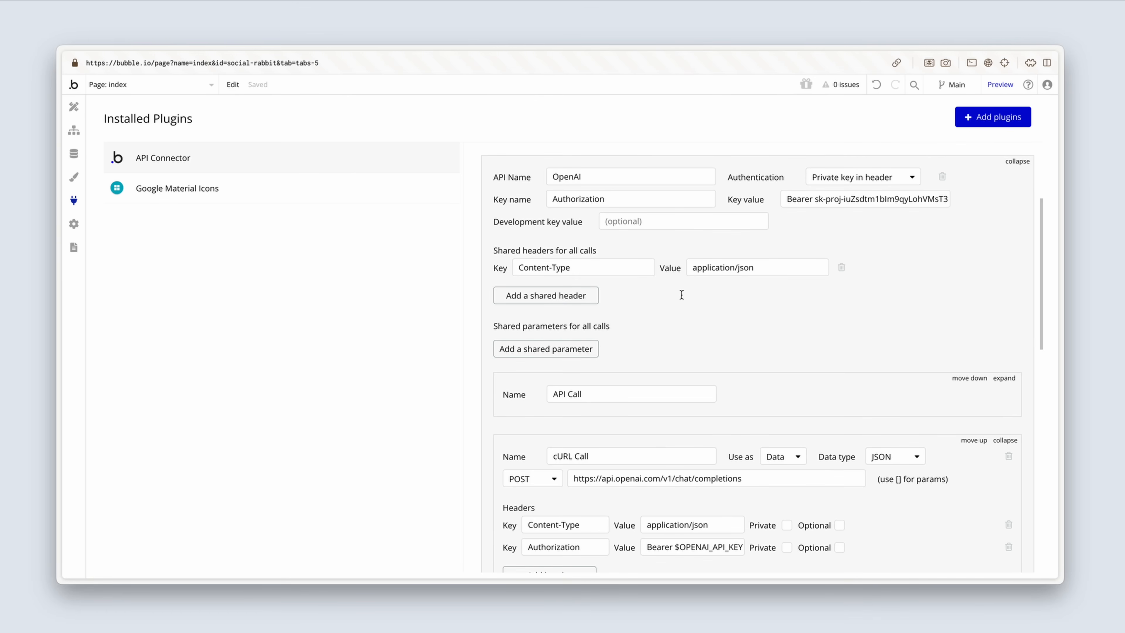
Step: Delete the Content-Type and Authorization headers from the imported cURL call
{"action": "scroll", "coordinate": [725, 283], "scroll_direction": "down", "scroll_amount": 5}
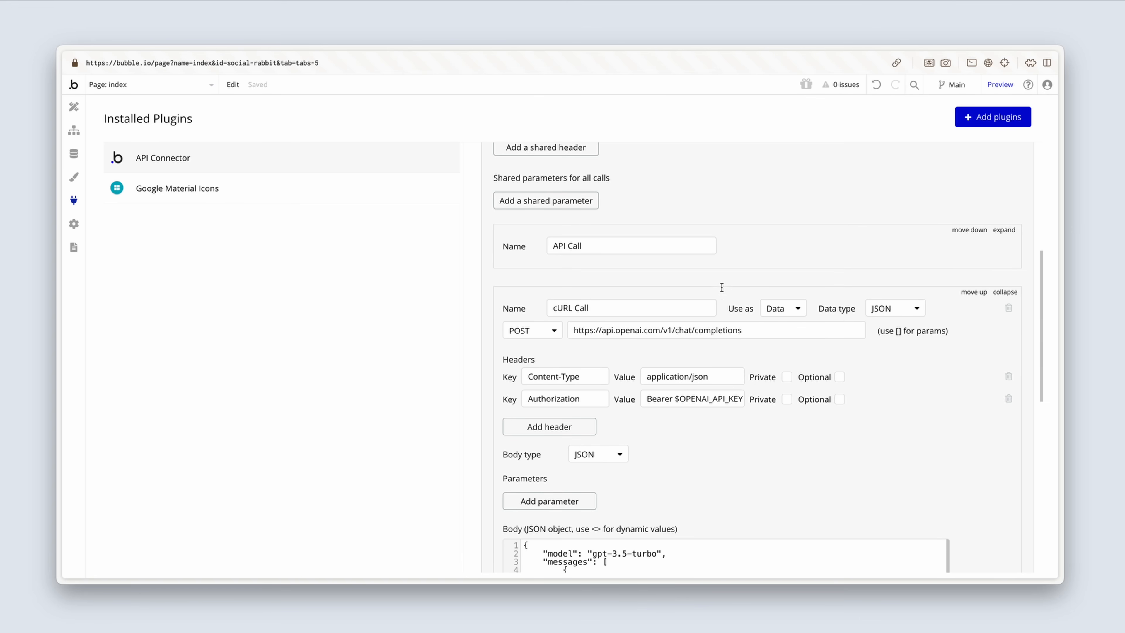
{"action": "left_click", "coordinate": [1008, 346]}
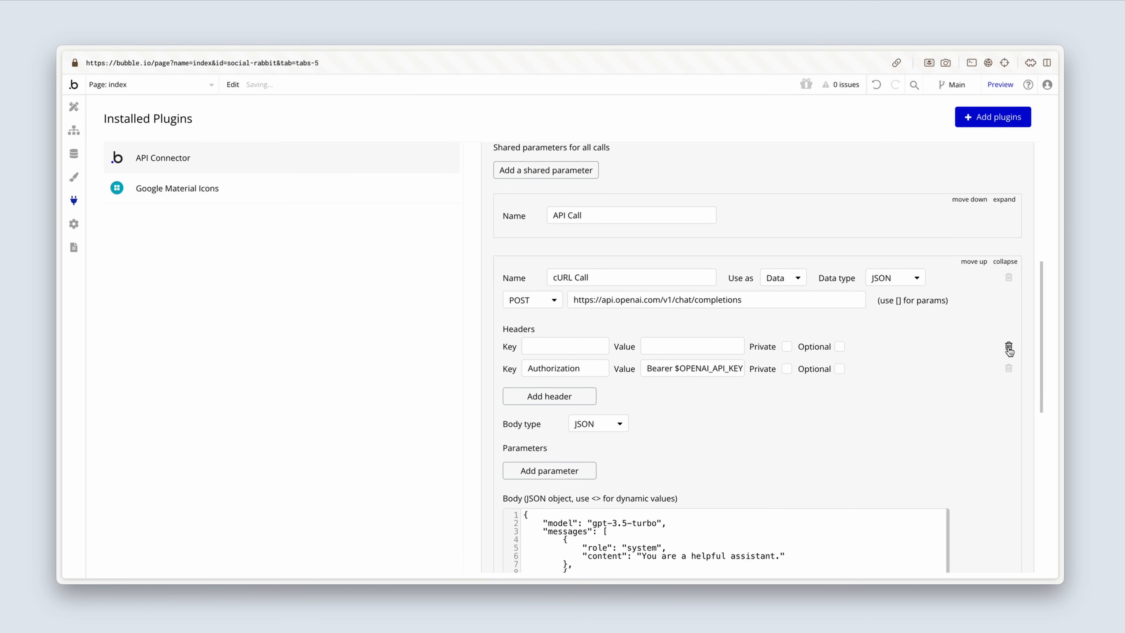
{"action": "left_click", "coordinate": [1009, 368]}
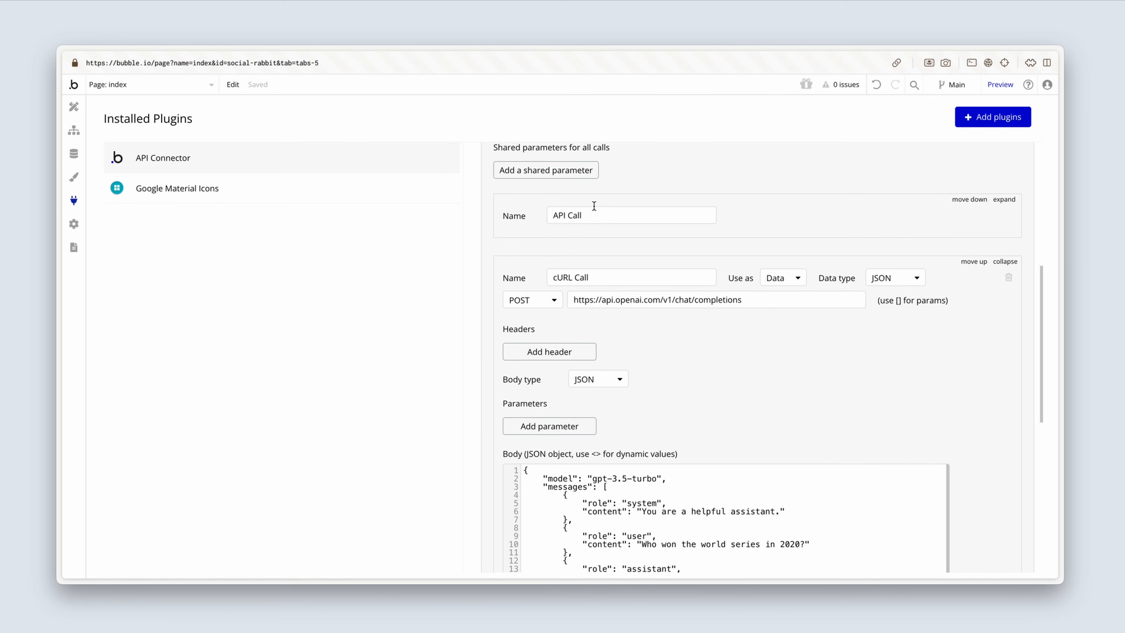
Step: Expand the empty call named API Call and delete it, confirming the deletion
{"action": "left_click", "coordinate": [1005, 200]}
{"action": "left_click", "coordinate": [1009, 216]}
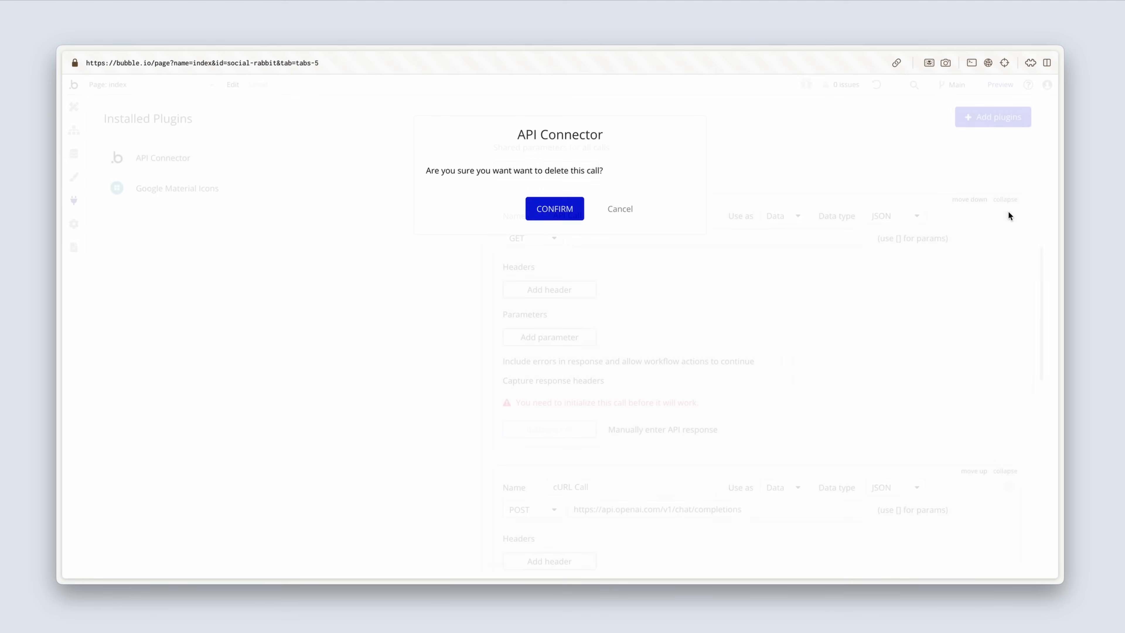
{"action": "left_click", "coordinate": [560, 210]}
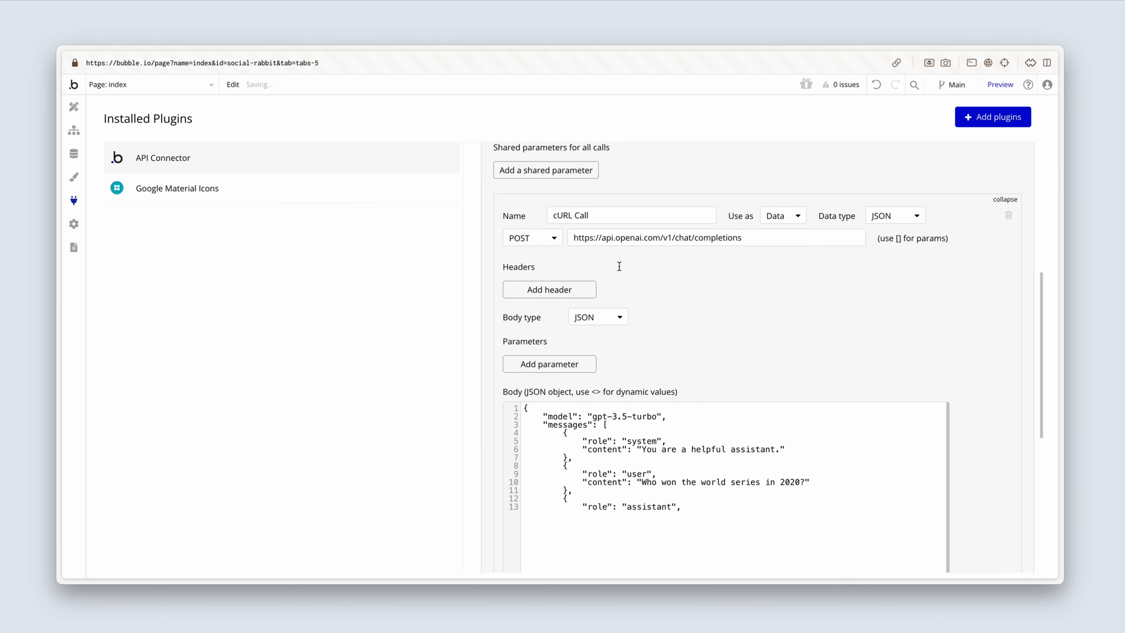
Step: Rename the cURL call as Create text and set it to be used as an Action
{"action": "scroll", "coordinate": [618, 263], "scroll_direction": "up", "scroll_amount": 3}
{"action": "scroll", "coordinate": [695, 456], "scroll_direction": "down", "scroll_amount": 3}
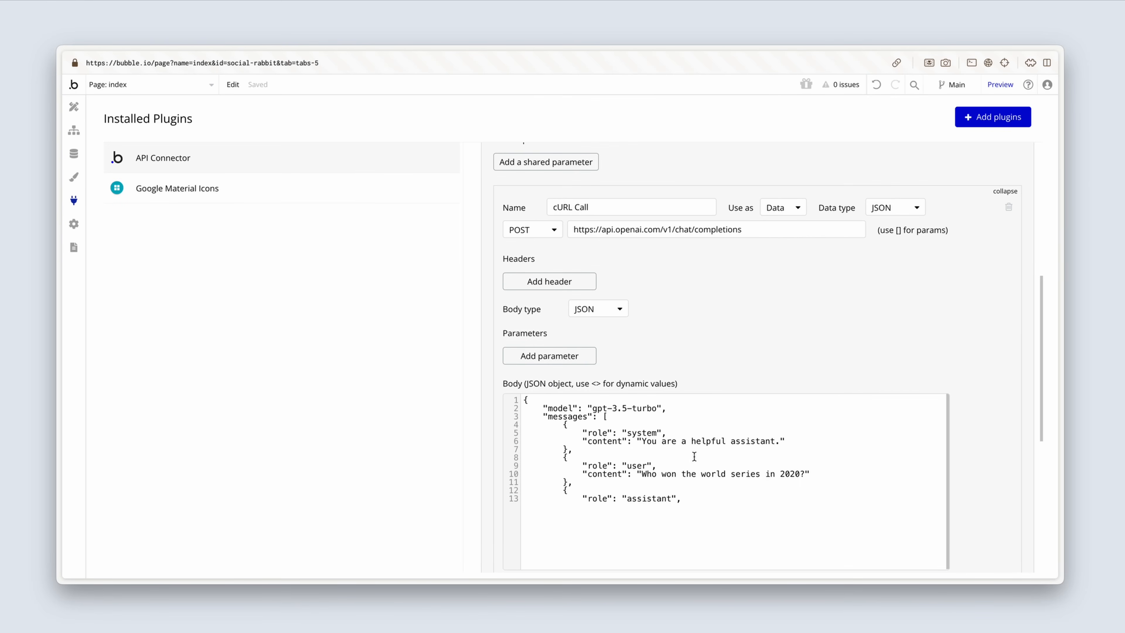
{"action": "left_click", "coordinate": [710, 514]}
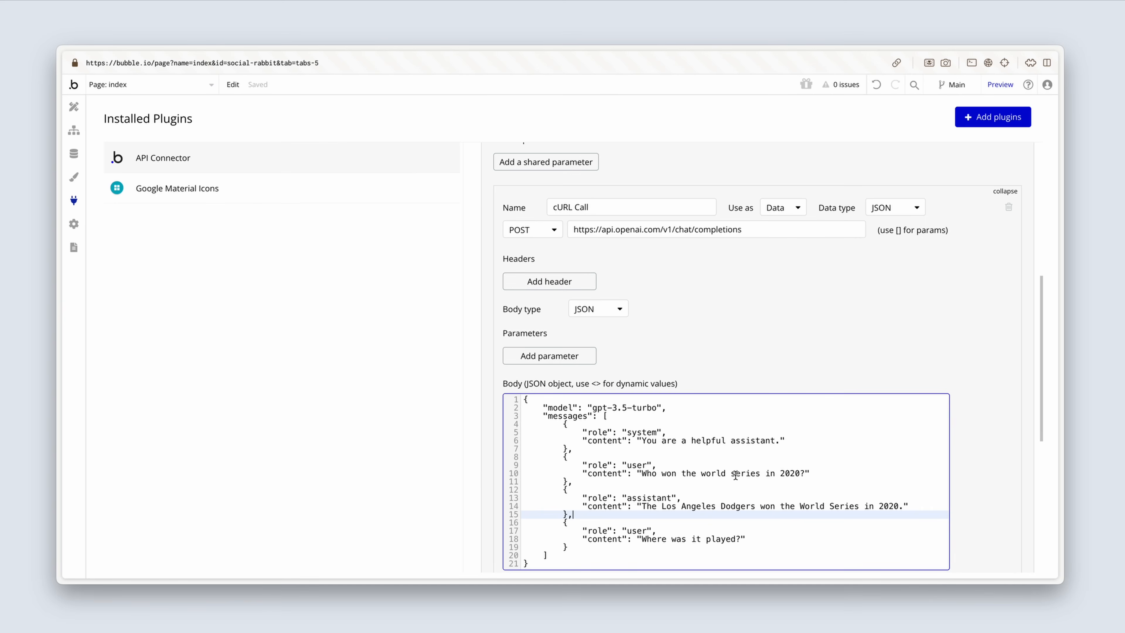
{"action": "scroll", "coordinate": [723, 371], "scroll_direction": "up", "scroll_amount": 4}
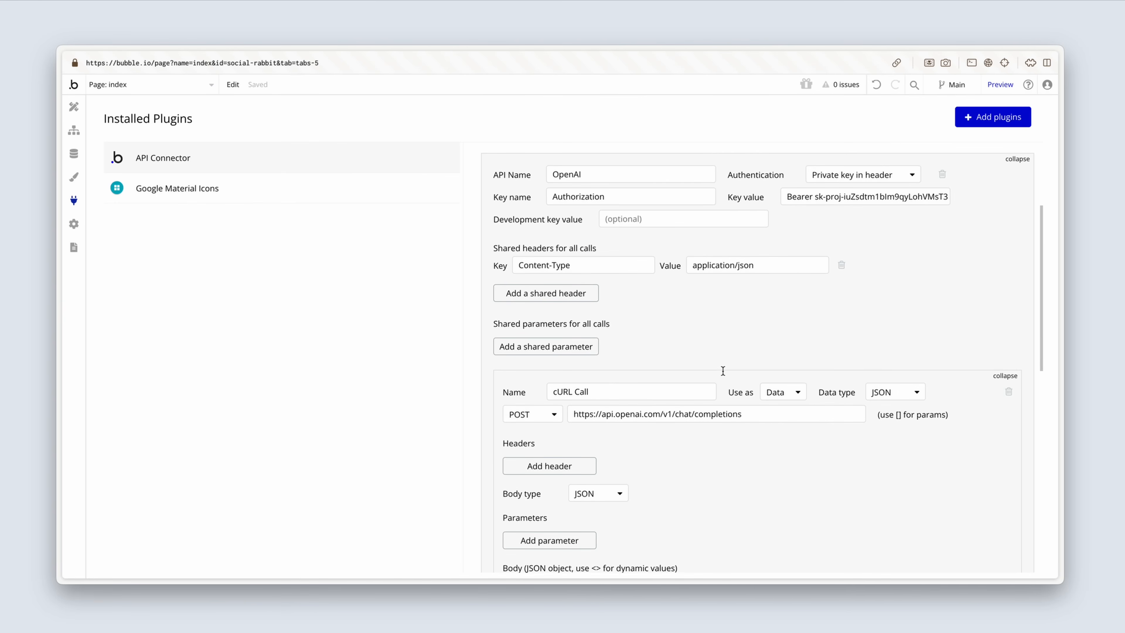
{"action": "left_click", "coordinate": [593, 397]}
{"action": "left_click_drag", "start_coordinate": [593, 397], "coordinate": [540, 394]}
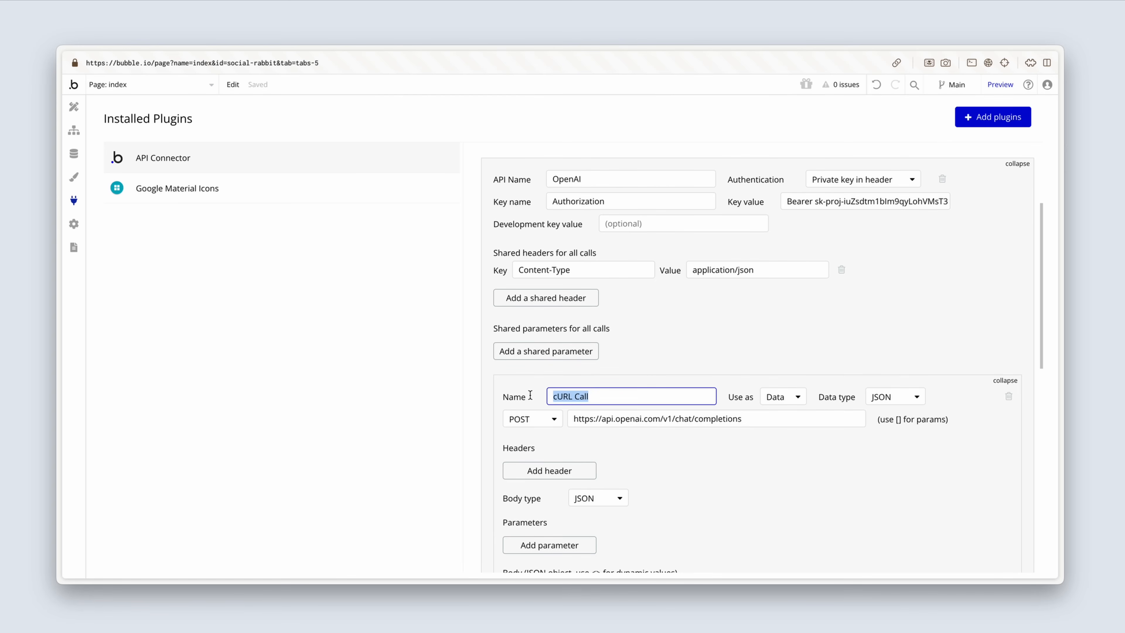
{"action": "type", "text": "Create text"}
{"action": "left_click", "coordinate": [787, 396]}
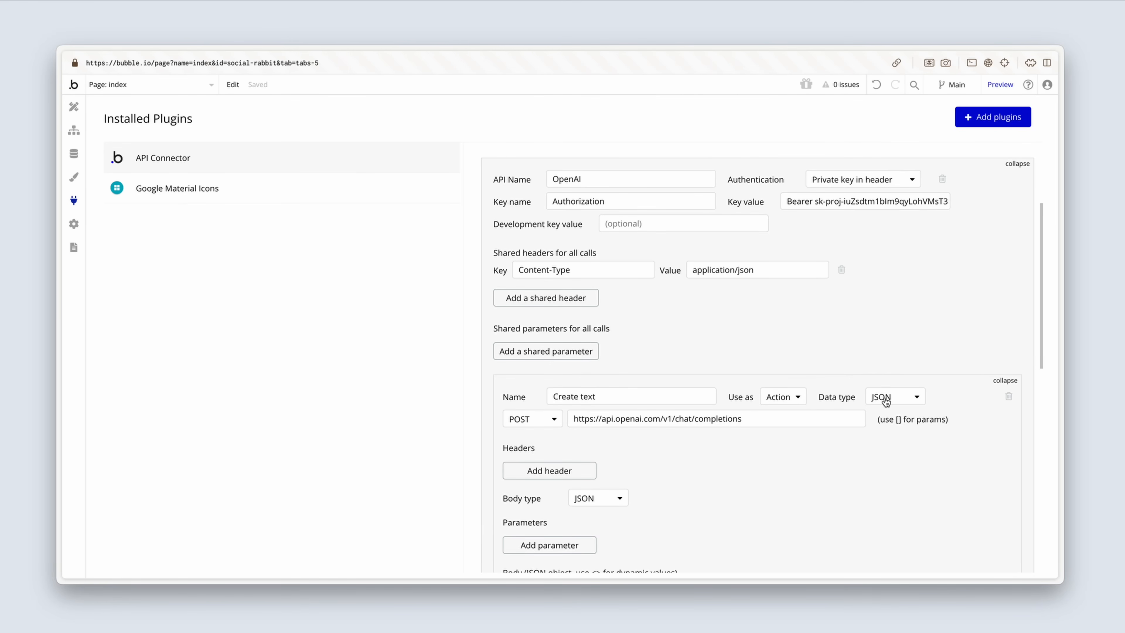
{"action": "left_click", "coordinate": [771, 270]}
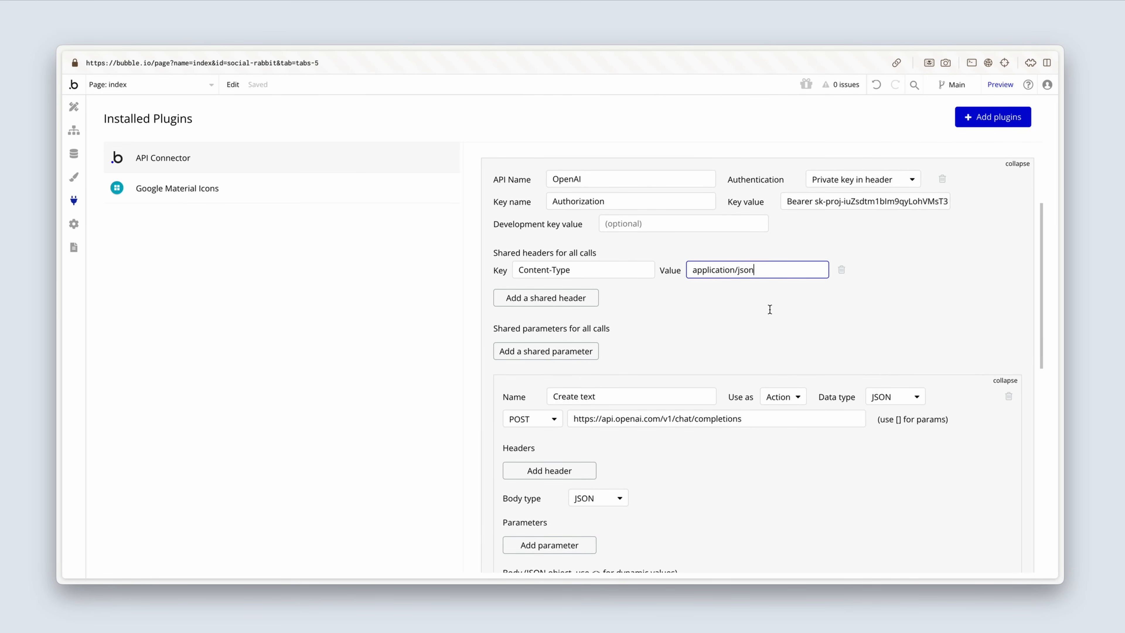
Step: Change the model in the Create text call's JSON body to gpt-4o
{"action": "scroll", "coordinate": [766, 332], "scroll_direction": "down", "scroll_amount": 4}
{"action": "scroll", "coordinate": [752, 367], "scroll_direction": "down", "scroll_amount": 6}
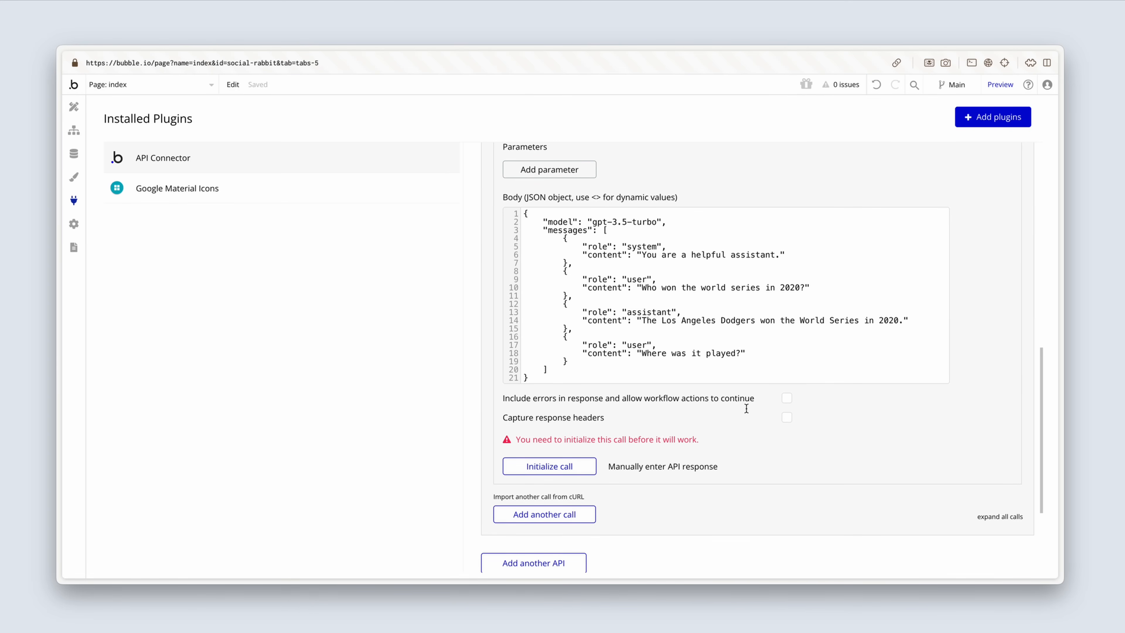
{"action": "scroll", "coordinate": [745, 421], "scroll_direction": "up", "scroll_amount": 1}
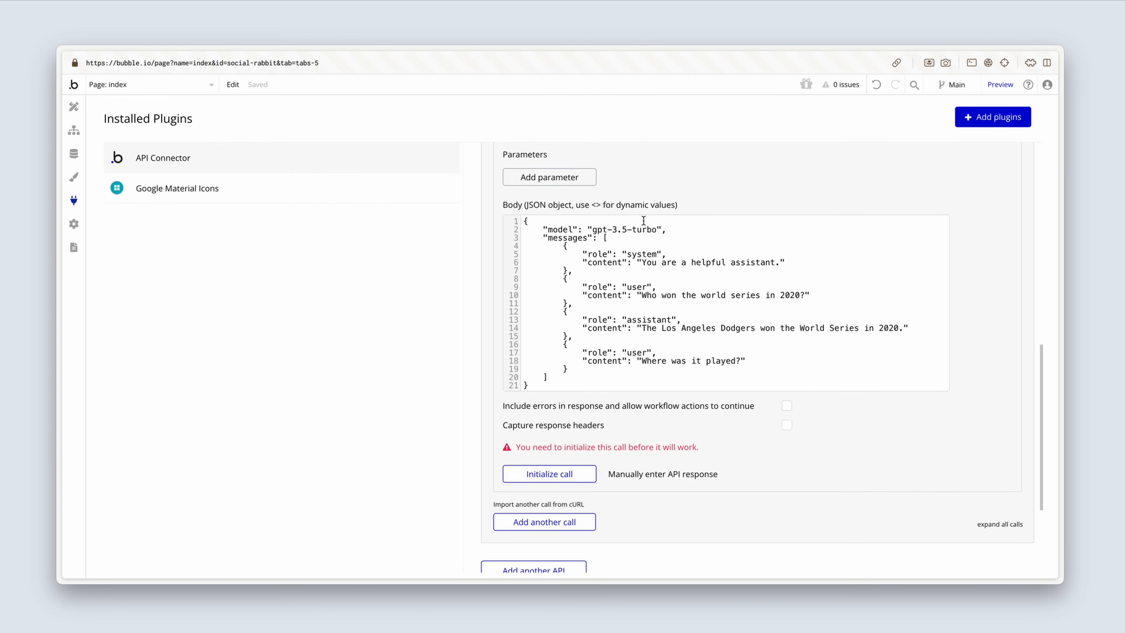
{"action": "left_click", "coordinate": [614, 231]}
{"action": "left_click_drag", "start_coordinate": [614, 231], "coordinate": [655, 229]}
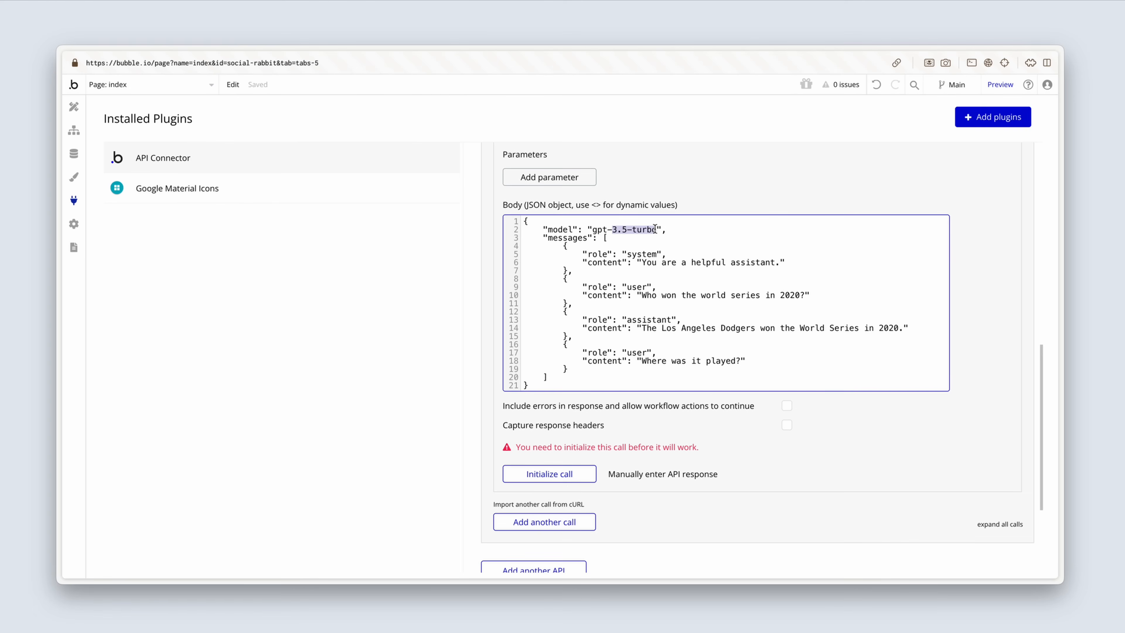
{"action": "type", "text": "4o"}
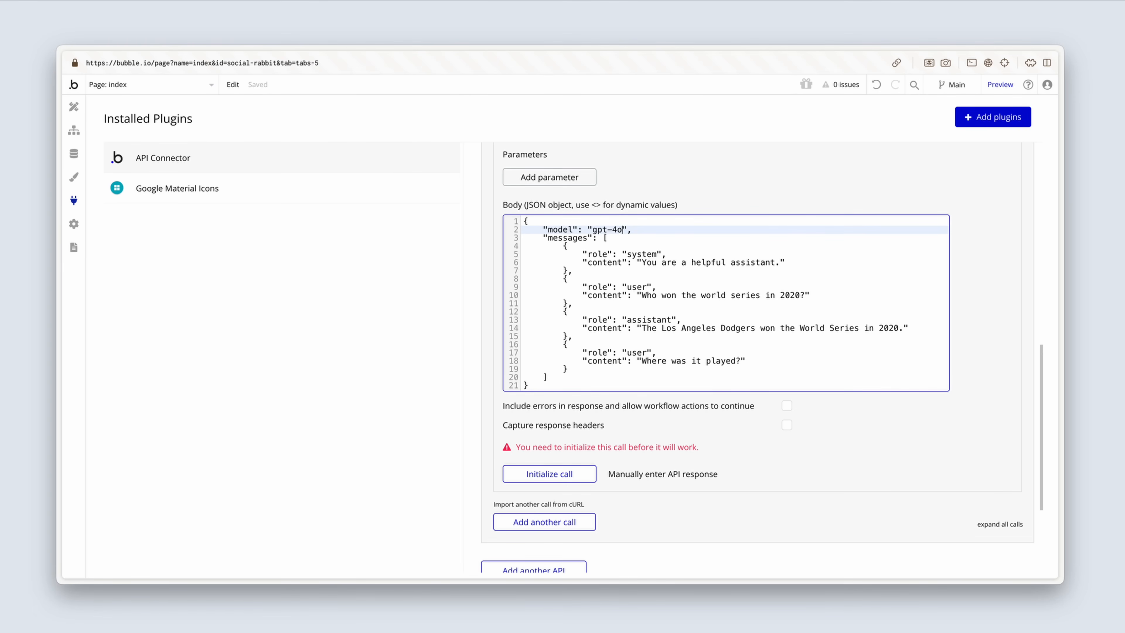
{"action": "left_click", "coordinate": [697, 202]}
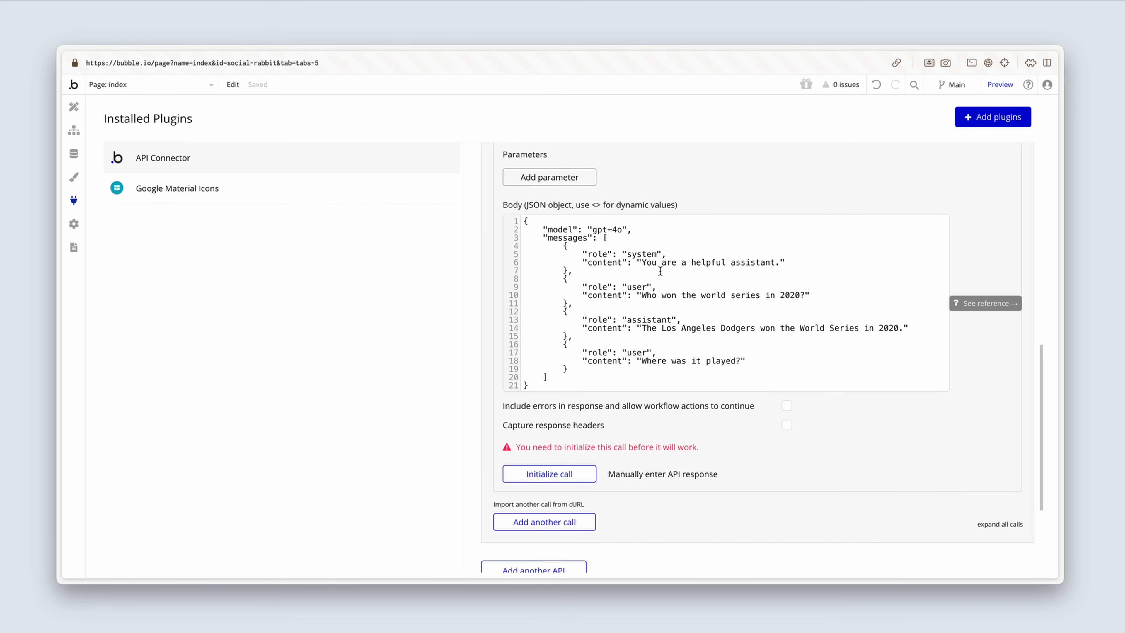
Step: Replace the system message's content, including its quotation marks, with the dynamic value <system_prompt> in the JSON body
{"action": "left_click_drag", "start_coordinate": [637, 262], "coordinate": [780, 262]}
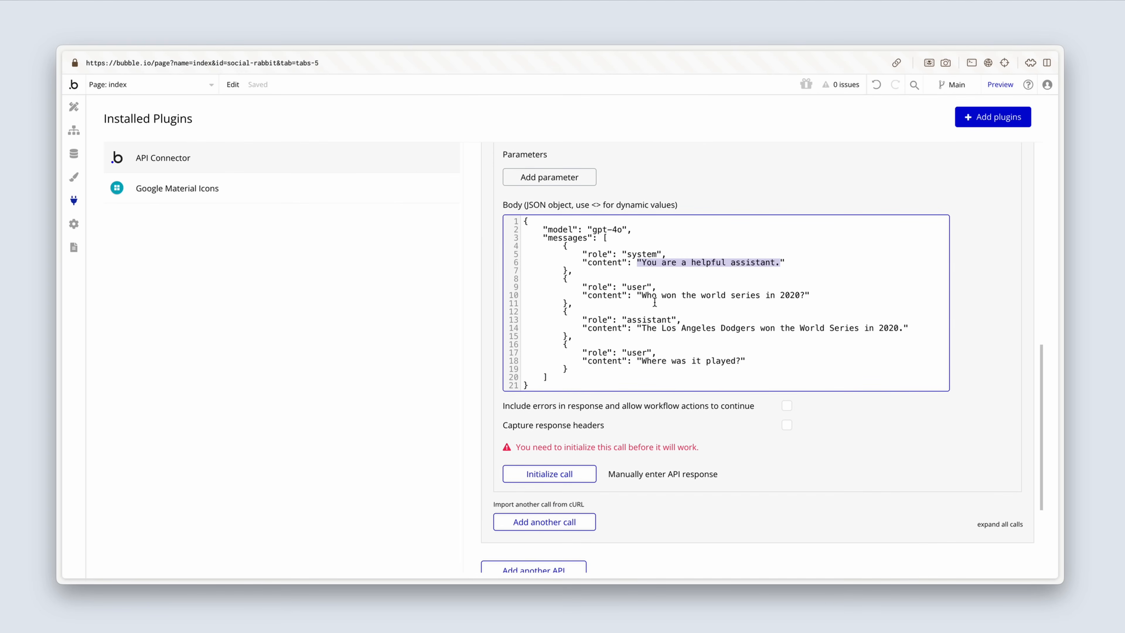
{"action": "left_click", "coordinate": [701, 262]}
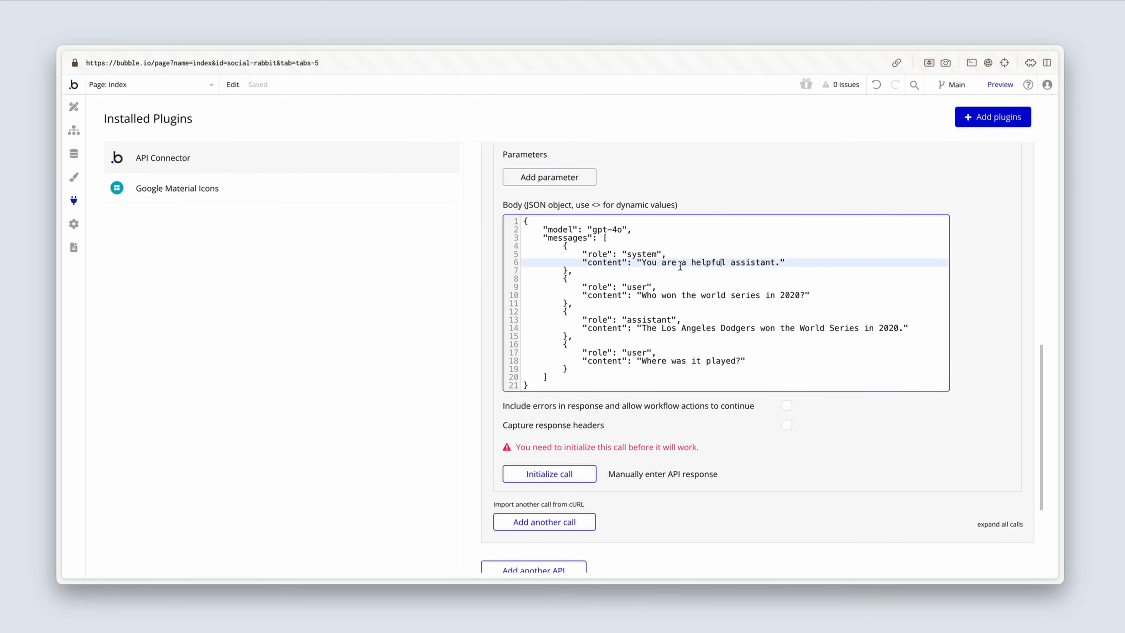
{"action": "left_click", "coordinate": [649, 261]}
{"action": "left_click_drag", "start_coordinate": [639, 262], "coordinate": [796, 250]}
{"action": "key", "text": "super+c"}
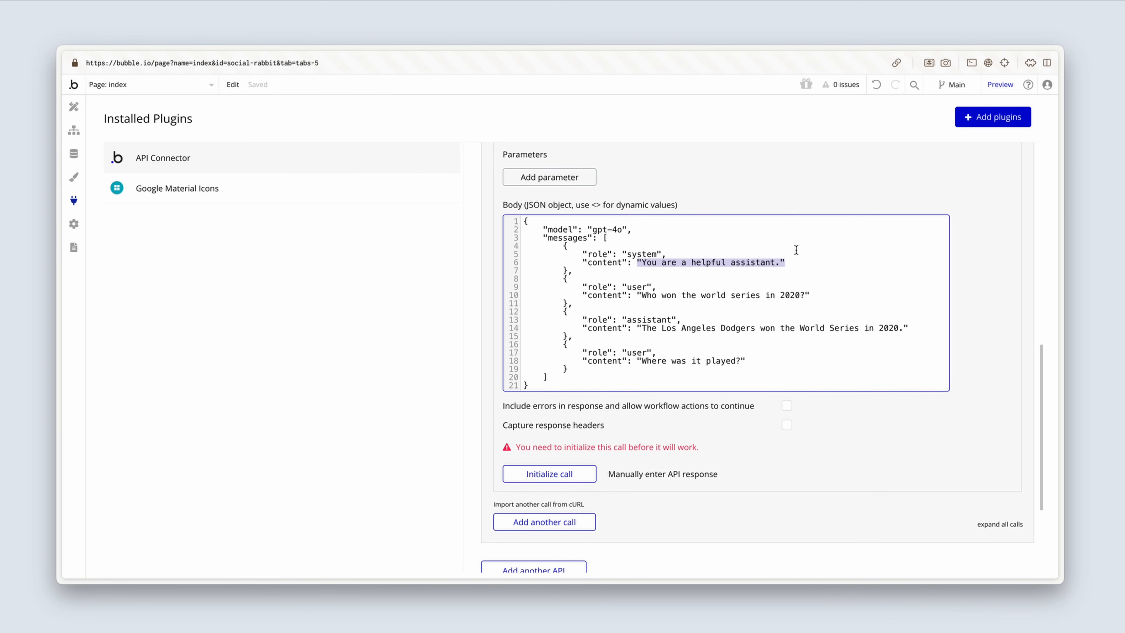
{"action": "left_click", "coordinate": [785, 262]}
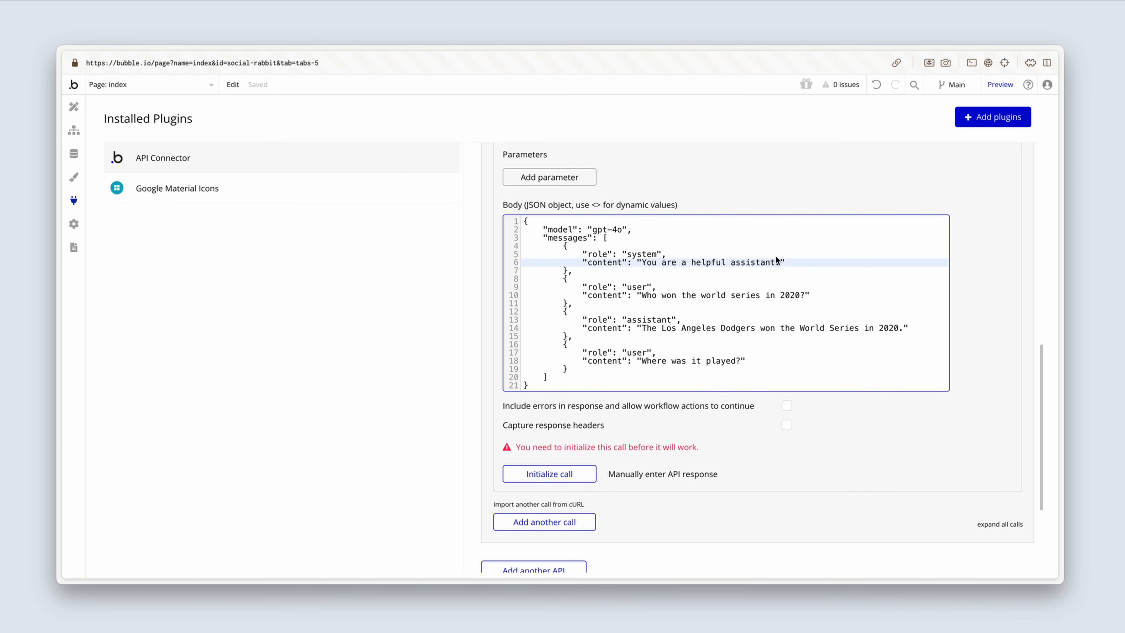
{"action": "left_click_drag", "start_coordinate": [785, 262], "coordinate": [703, 264]}
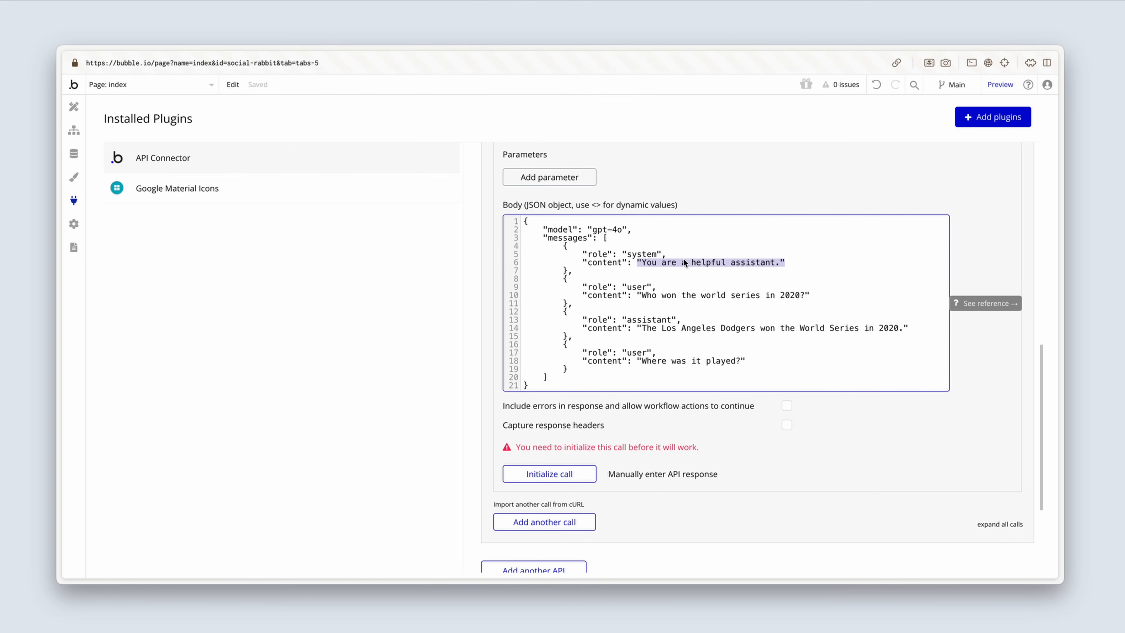
{"action": "type", "text": "<>"}
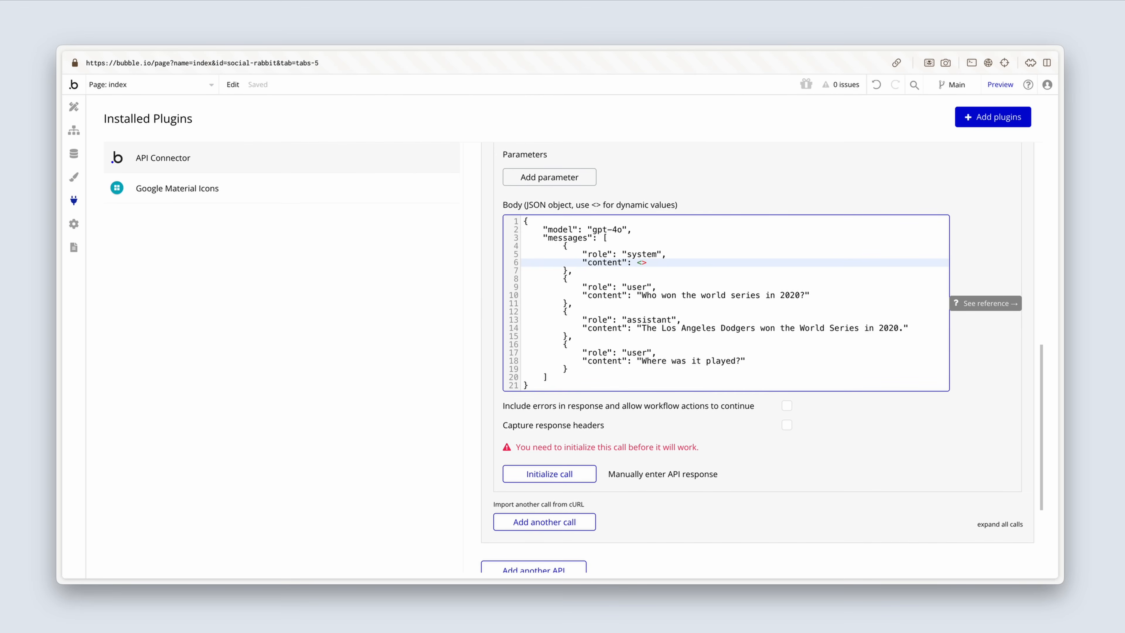
{"action": "type", "text": "system_prompt"}
{"action": "left_click", "coordinate": [697, 419]}
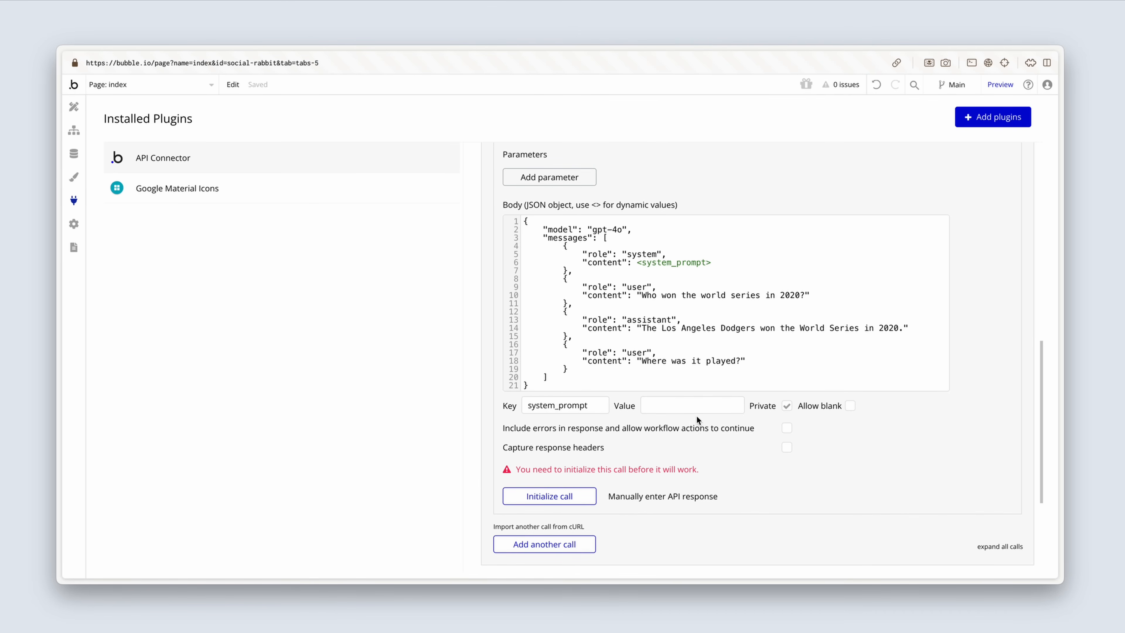
Step: Set the system_prompt value to the quoted text "You are a helpful assistant." and make the parameter non-private
{"action": "left_click", "coordinate": [695, 405]}
{"action": "key", "text": "super+v"}
{"action": "left_click", "coordinate": [707, 438]}
{"action": "left_click", "coordinate": [787, 406]}
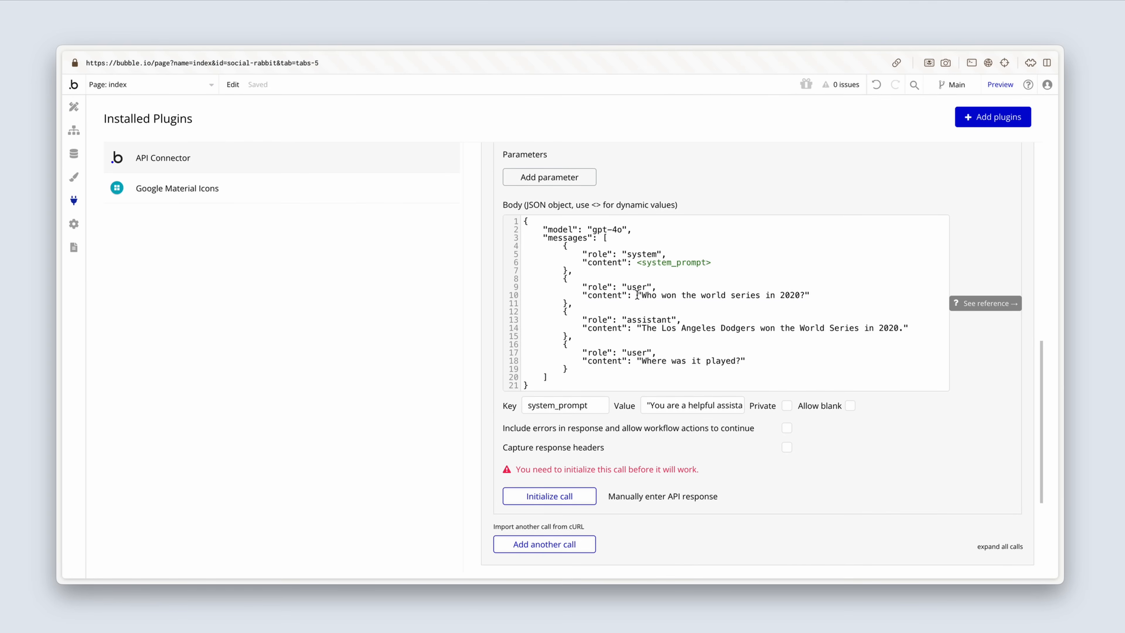
Step: Replace the first user message's content, including its quotation marks, with the dynamic value <user_prompt> in the JSON body
{"action": "left_click_drag", "start_coordinate": [637, 295], "coordinate": [809, 293]}
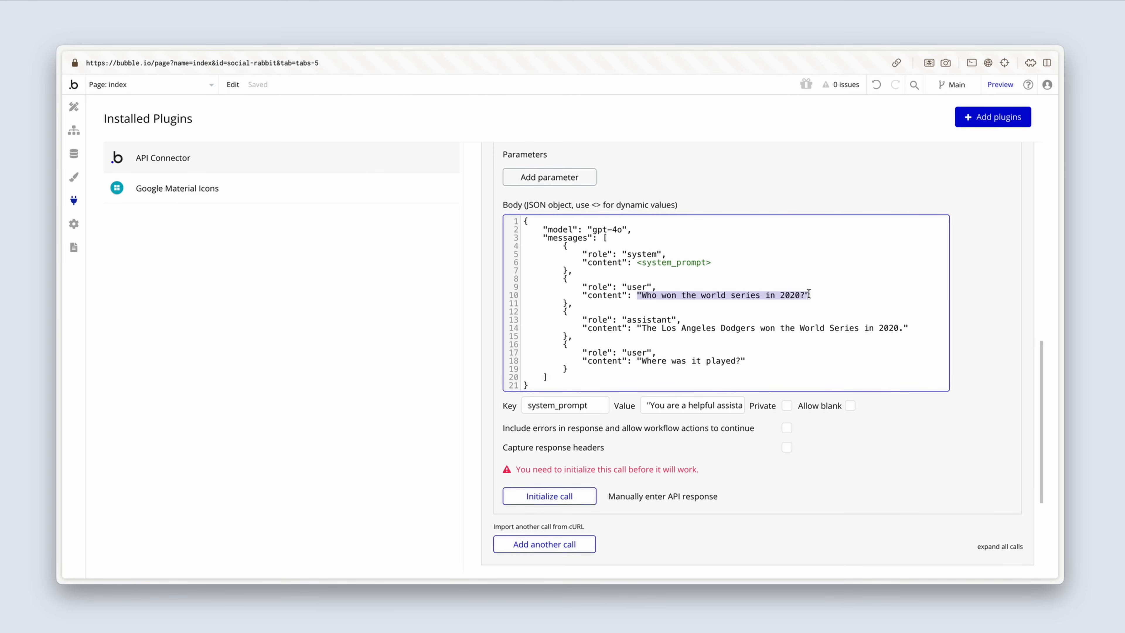
{"action": "type", "text": "<>"}
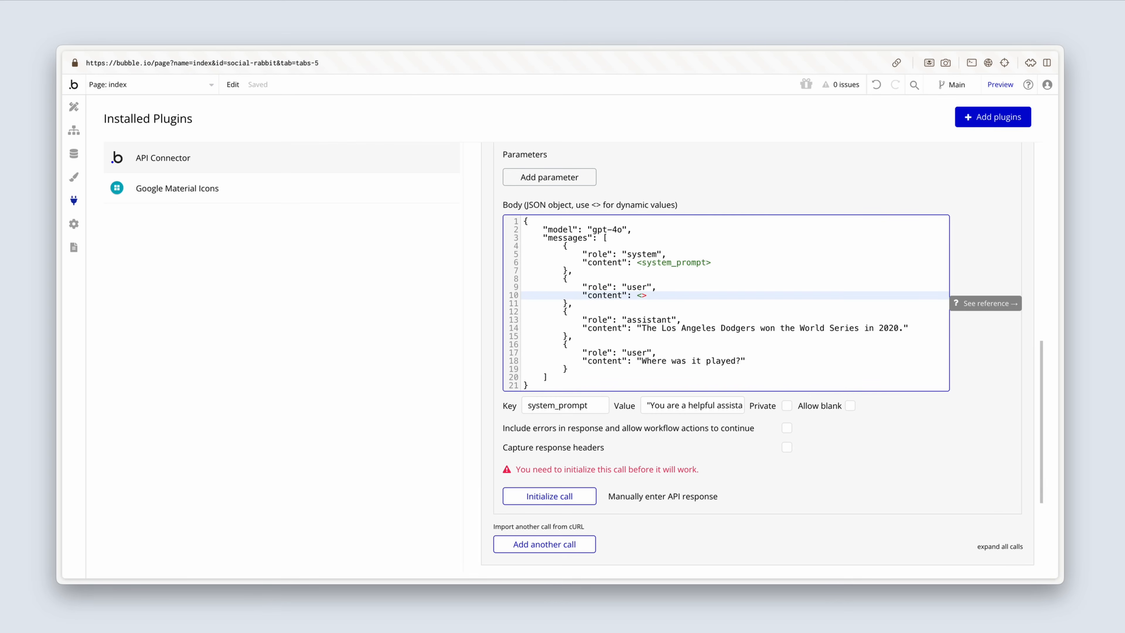
{"action": "type", "text": "user_prompt"}
{"action": "left_click", "coordinate": [769, 428]}
Step: Set the user_prompt value to the quoted text "Who won the world series in 2020?" and make the parameter non-private
{"action": "left_click", "coordinate": [712, 426]}
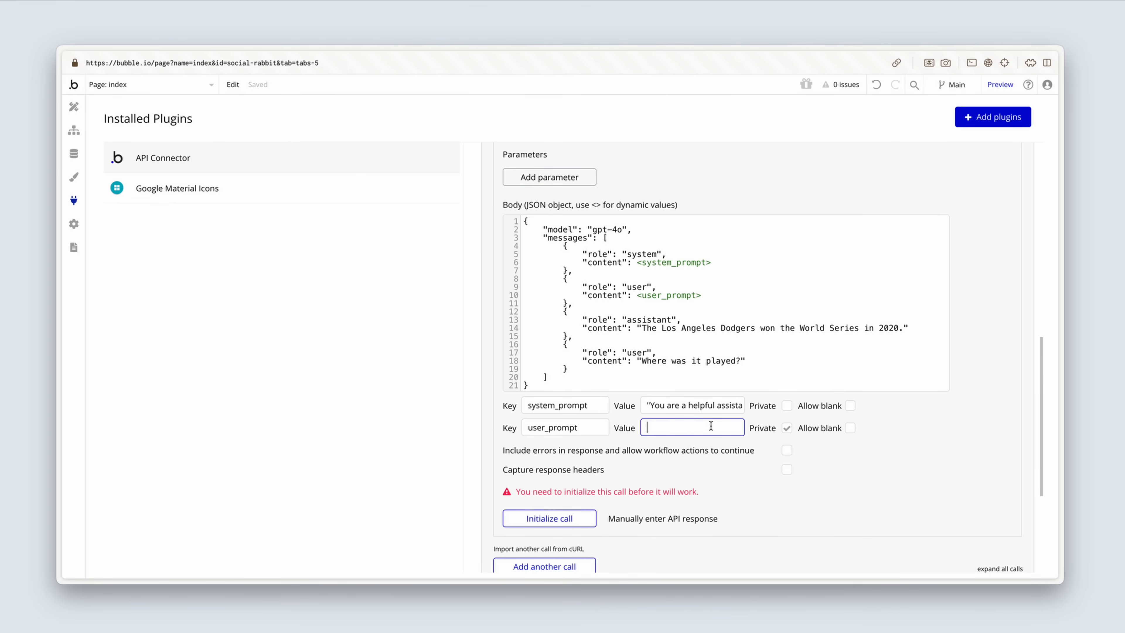
{"action": "key", "text": "super+v"}
{"action": "left_click", "coordinate": [719, 456]}
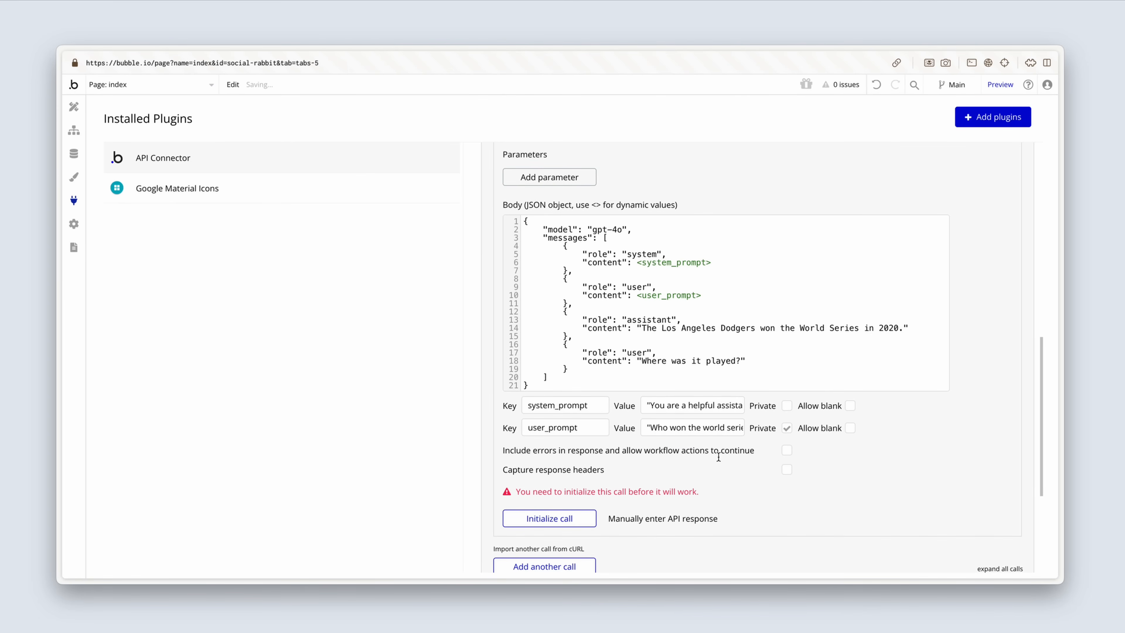
{"action": "left_click_drag", "start_coordinate": [729, 428], "coordinate": [758, 428]}
{"action": "left_click", "coordinate": [748, 452]}
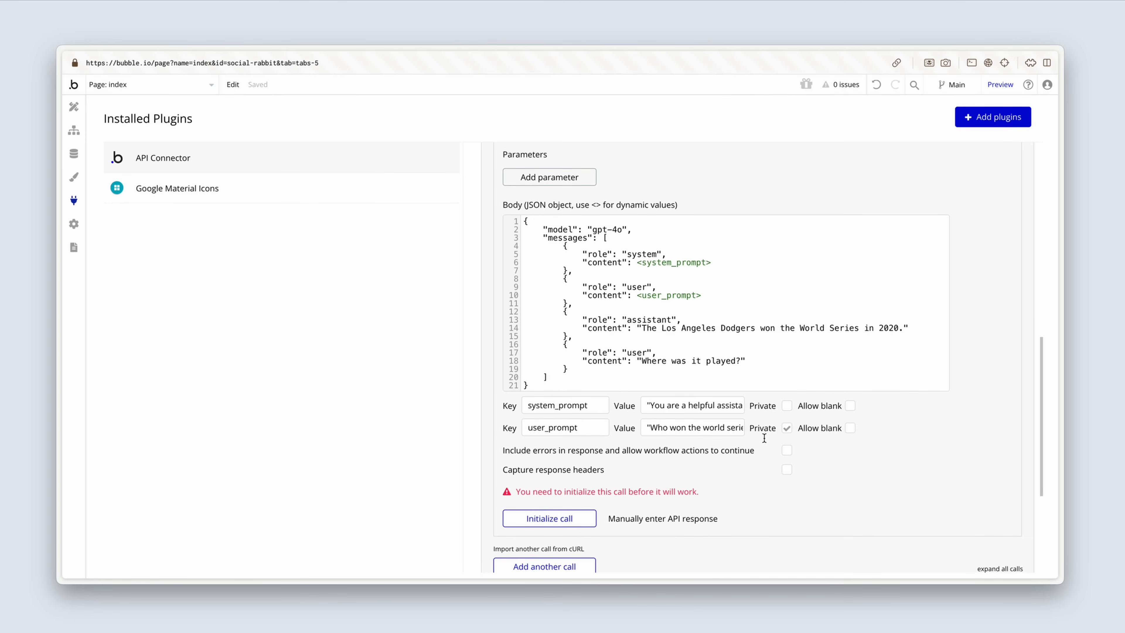
{"action": "left_click", "coordinate": [787, 428]}
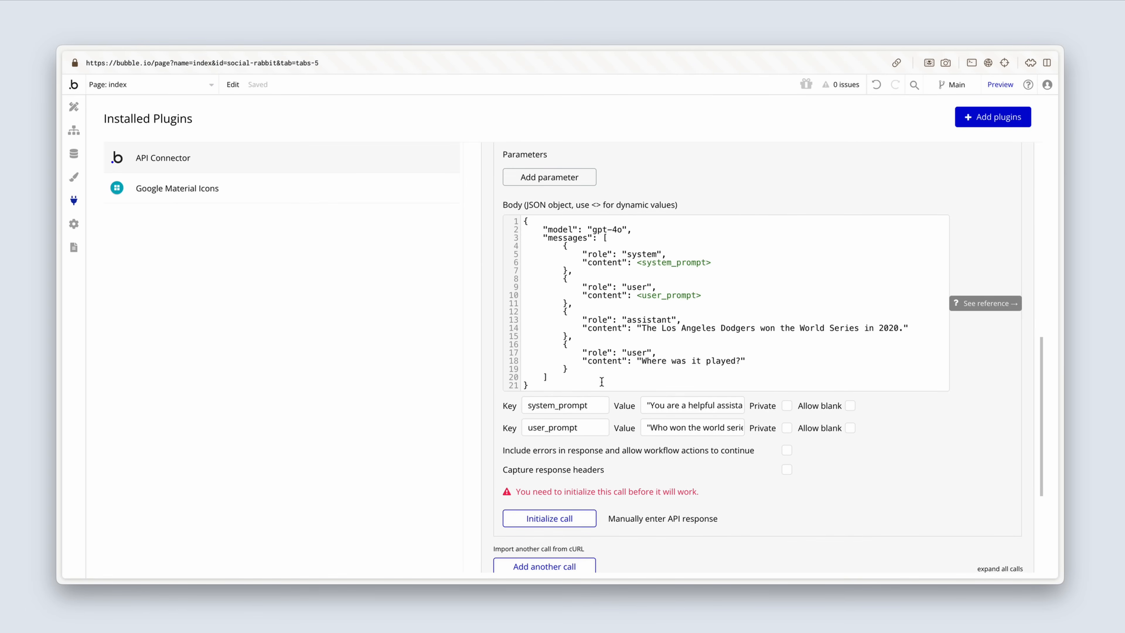
Step: Delete the assistant message and the second user message from the JSON body, along with the comma before them
{"action": "left_click", "coordinate": [581, 372]}
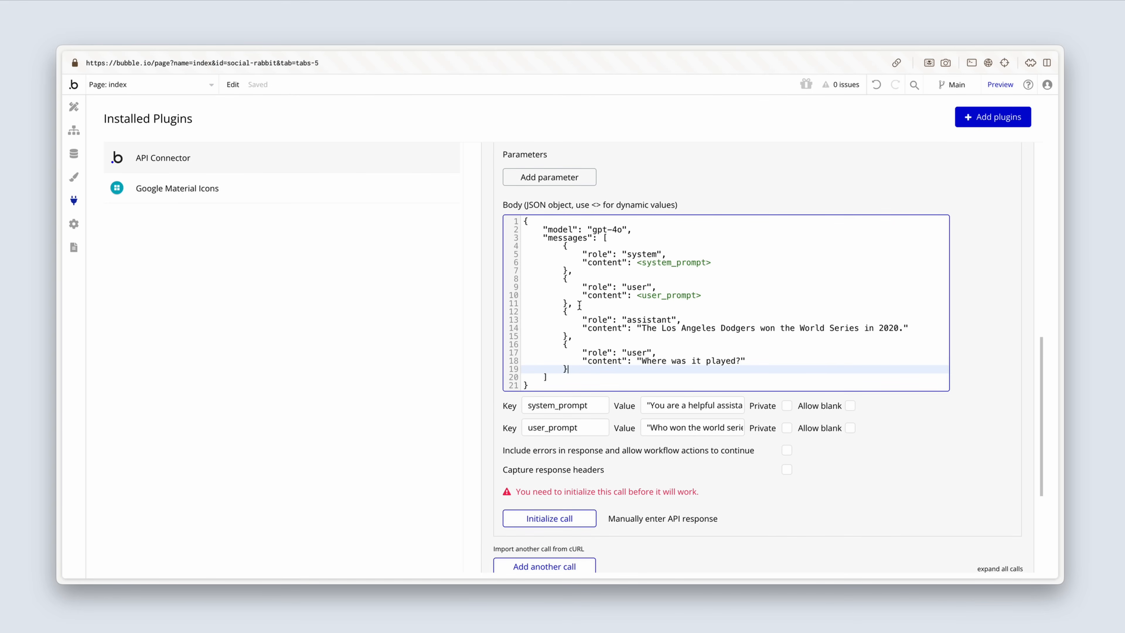
{"action": "left_click", "coordinate": [569, 304]}
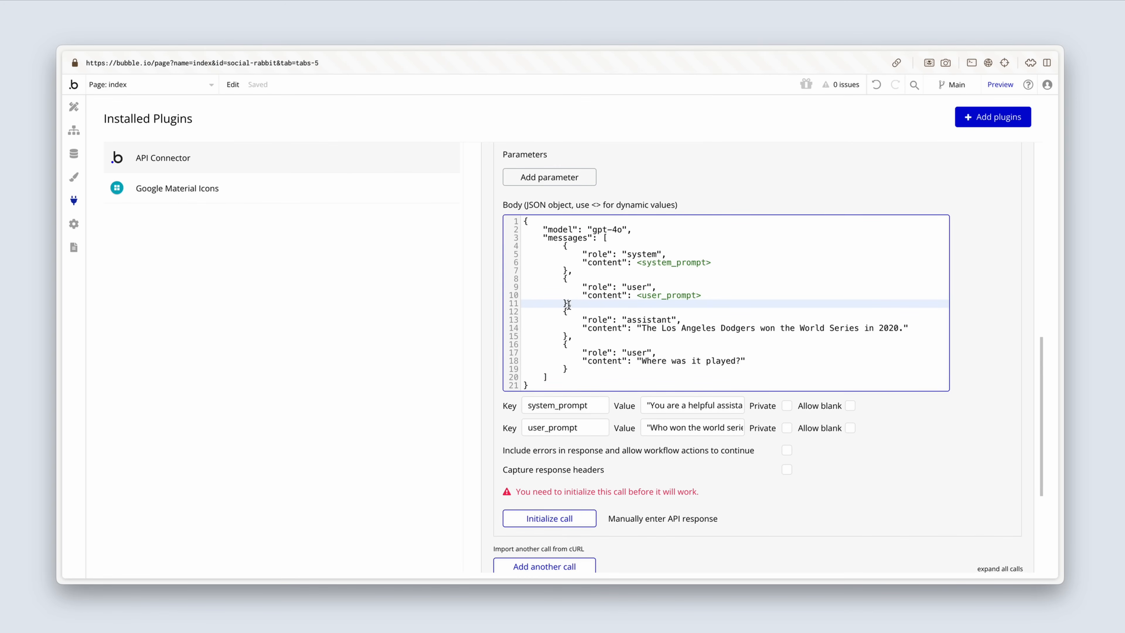
{"action": "left_click_drag", "start_coordinate": [580, 306], "coordinate": [573, 372]}
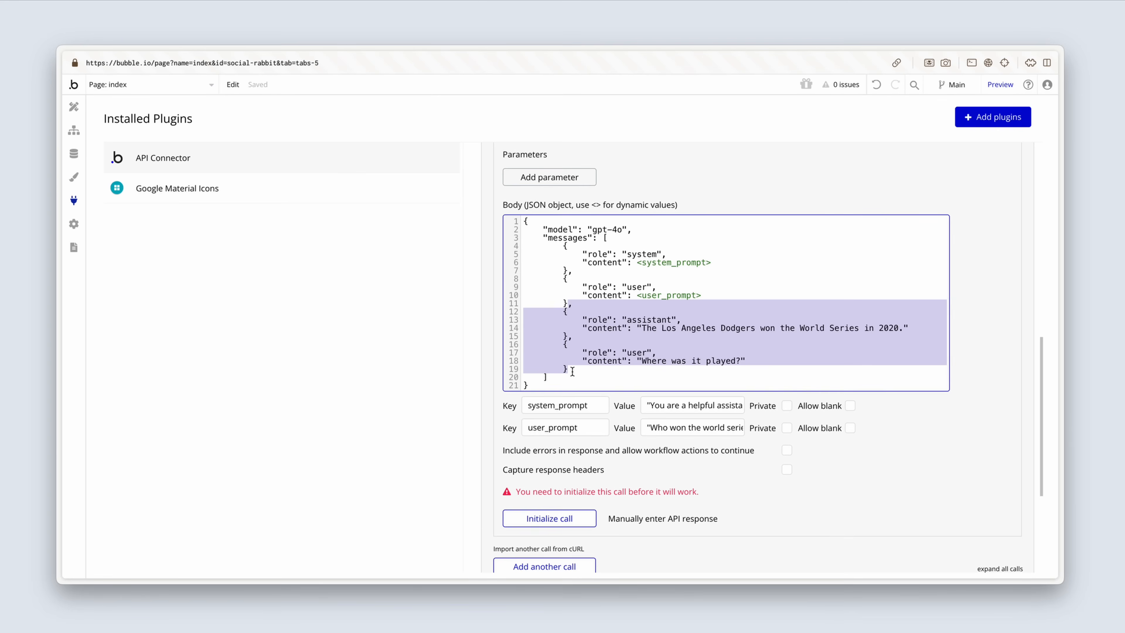
{"action": "key", "text": "BackSpace"}
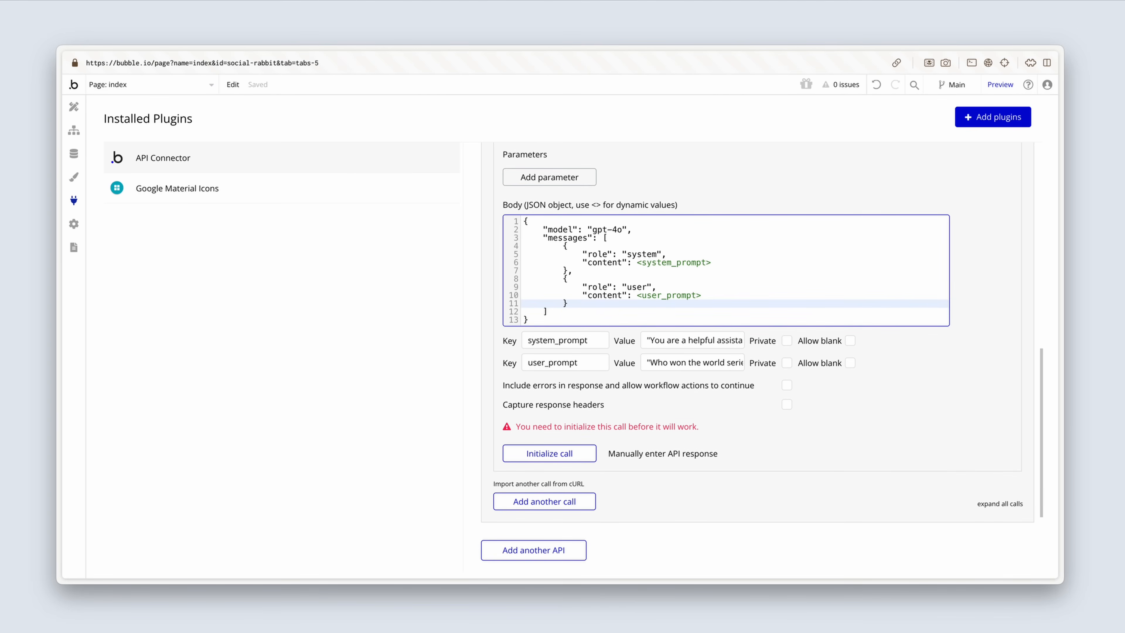
{"action": "left_click", "coordinate": [634, 412]}
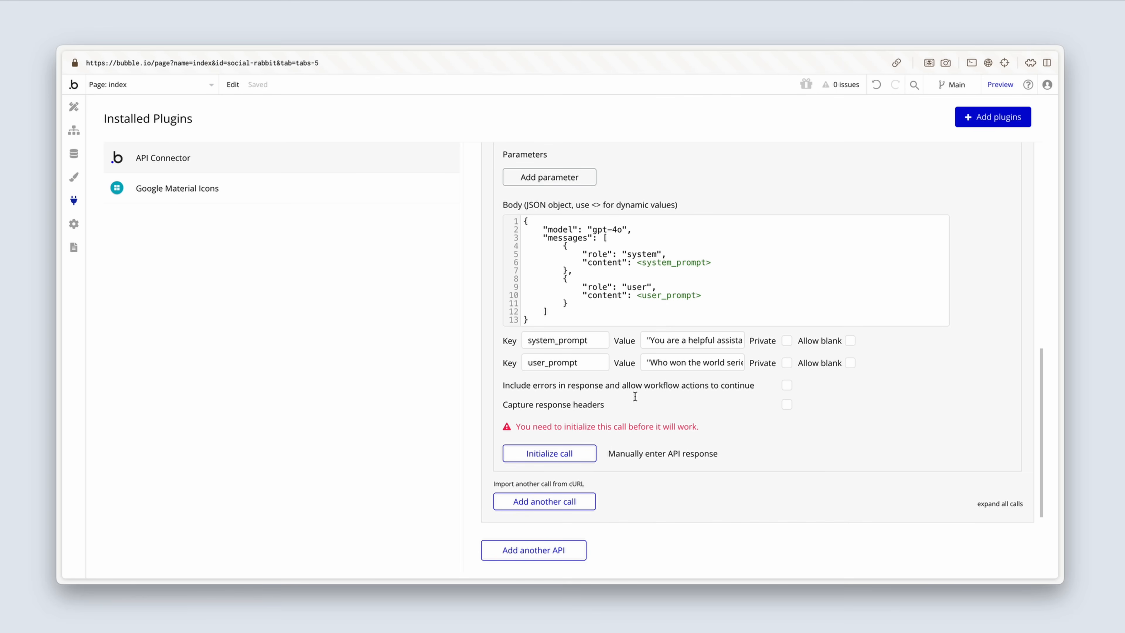
Step: Initialize the Create text call, view the raw response data and save the returned values
{"action": "left_click", "coordinate": [587, 456]}
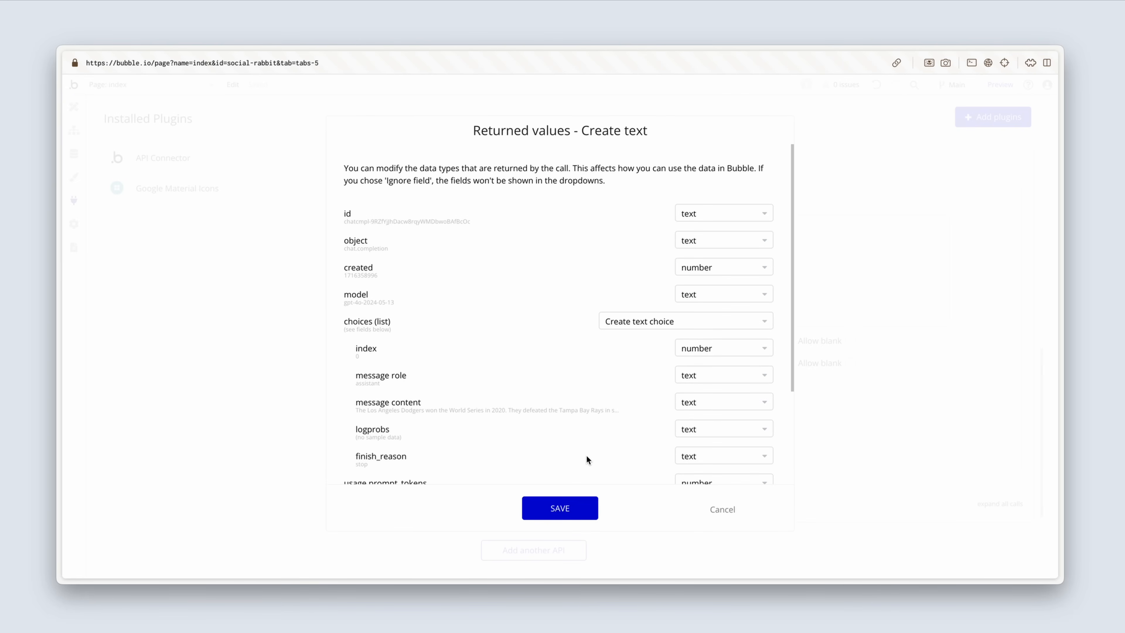
{"action": "scroll", "coordinate": [541, 432], "scroll_direction": "down", "scroll_amount": 3}
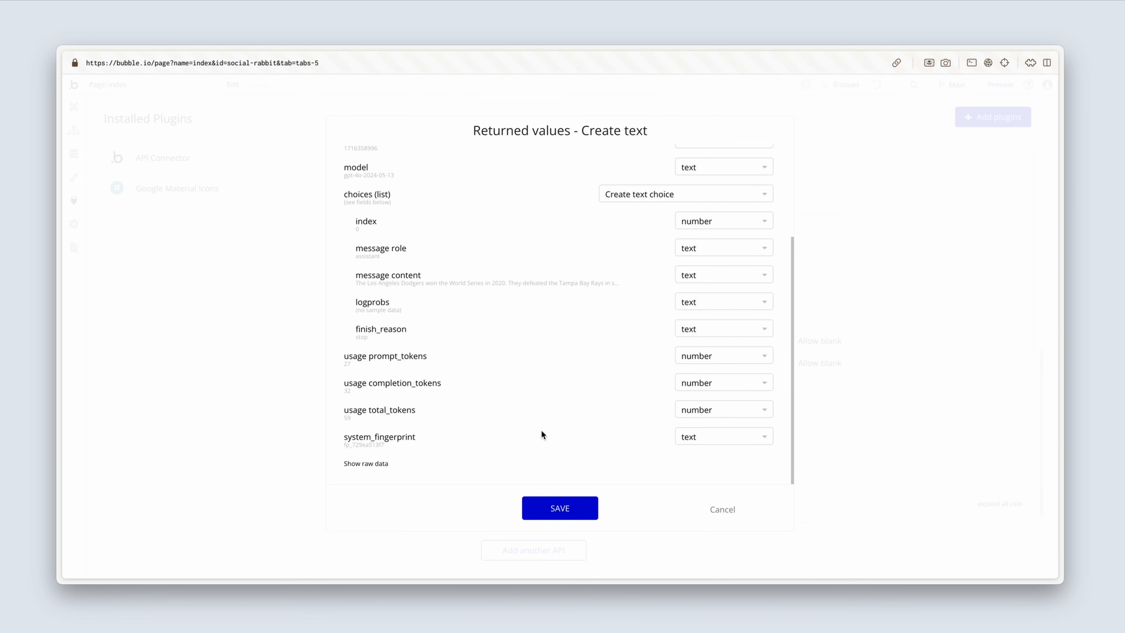
{"action": "left_click", "coordinate": [372, 464]}
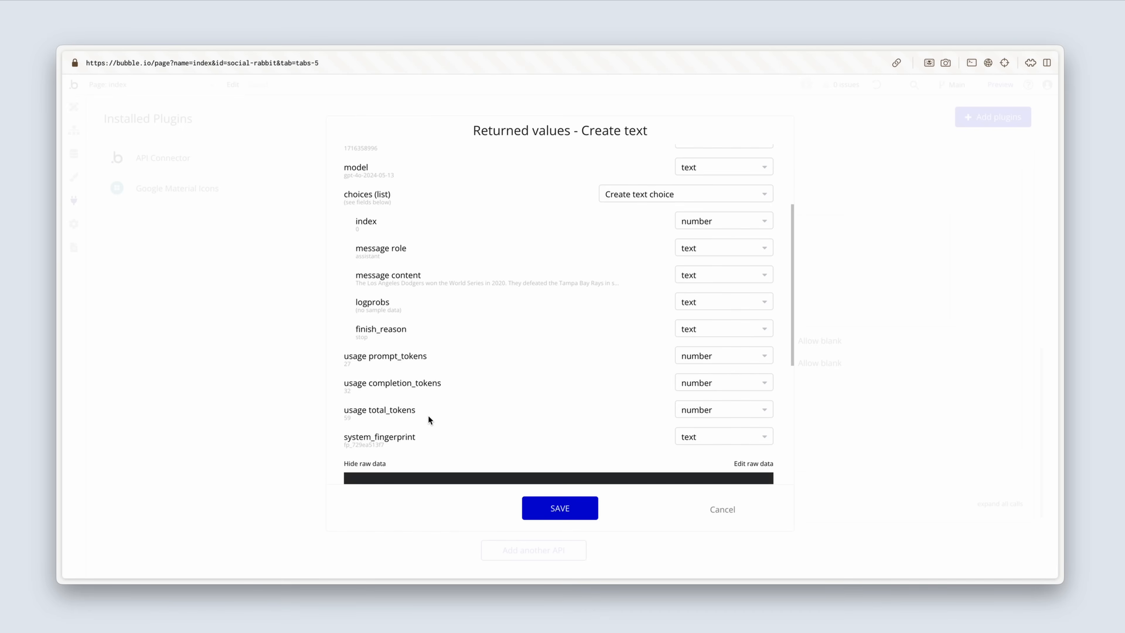
{"action": "scroll", "coordinate": [428, 415], "scroll_direction": "down", "scroll_amount": 5}
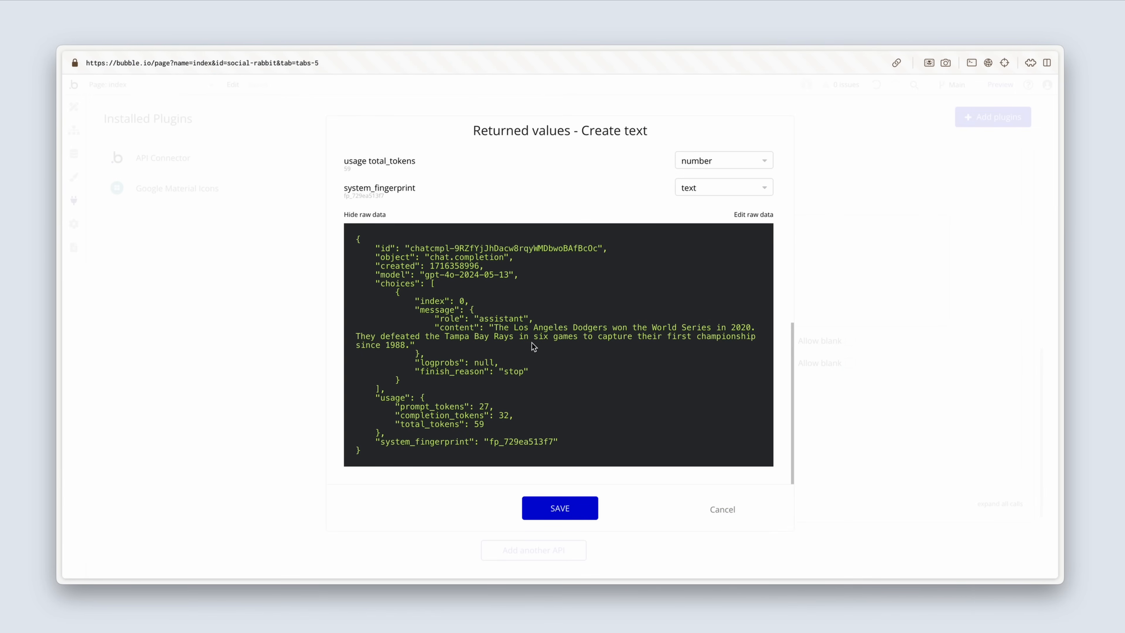
{"action": "left_click", "coordinate": [579, 511]}
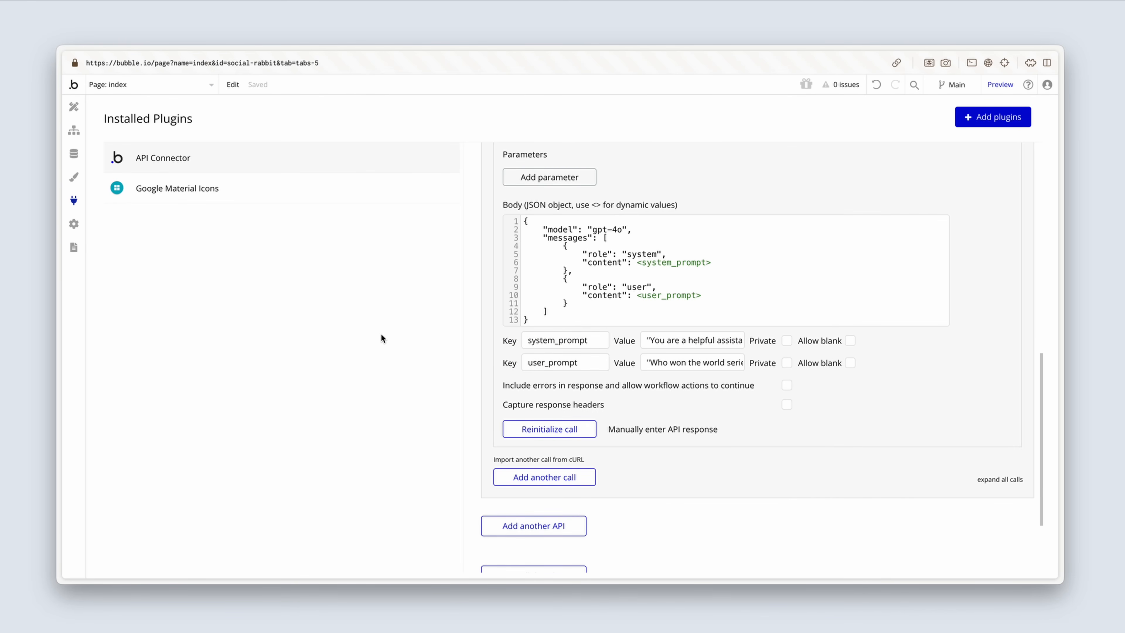
Step: Add the OpenAI - Create text action as a trial to the Generate post button's workflow and delete it again
{"action": "left_click", "coordinate": [77, 136]}
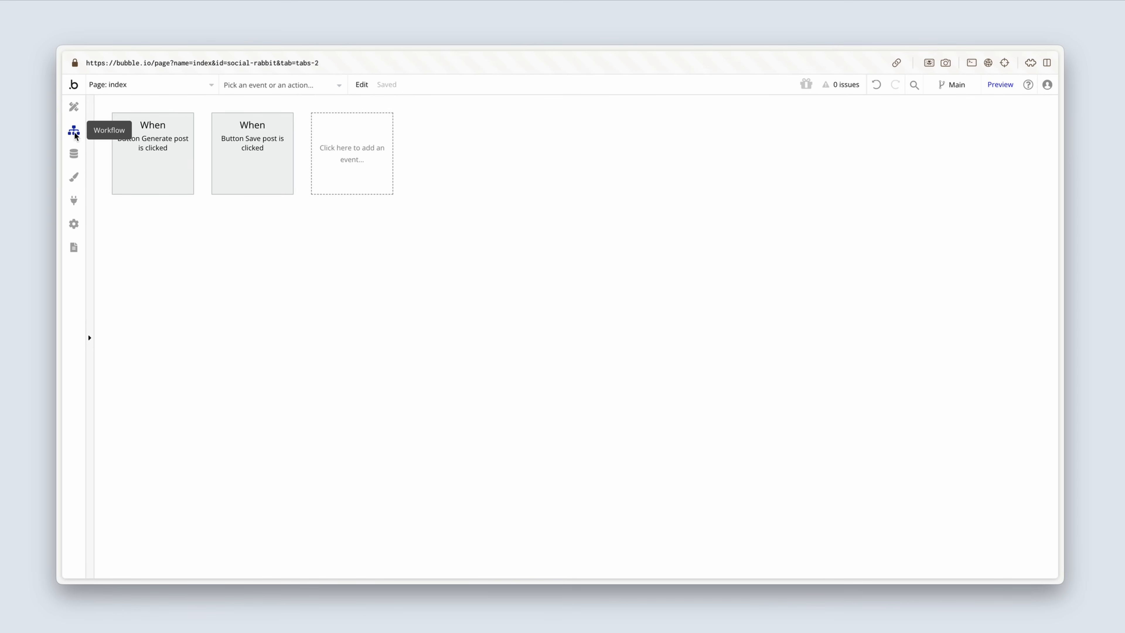
{"action": "left_click", "coordinate": [147, 153]}
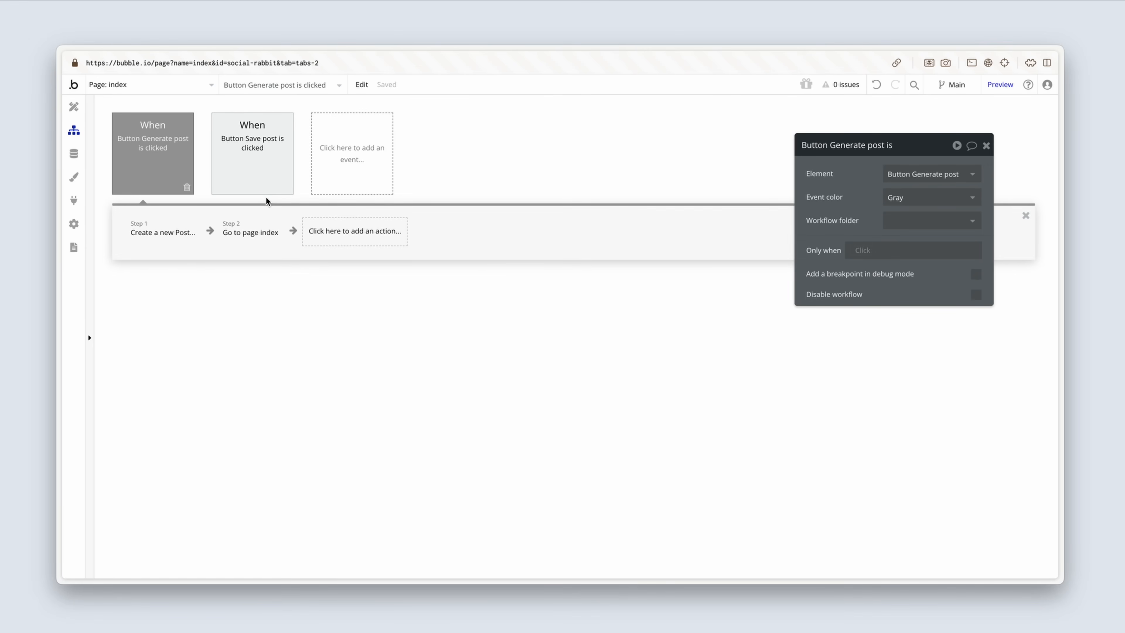
{"action": "left_click", "coordinate": [331, 235]}
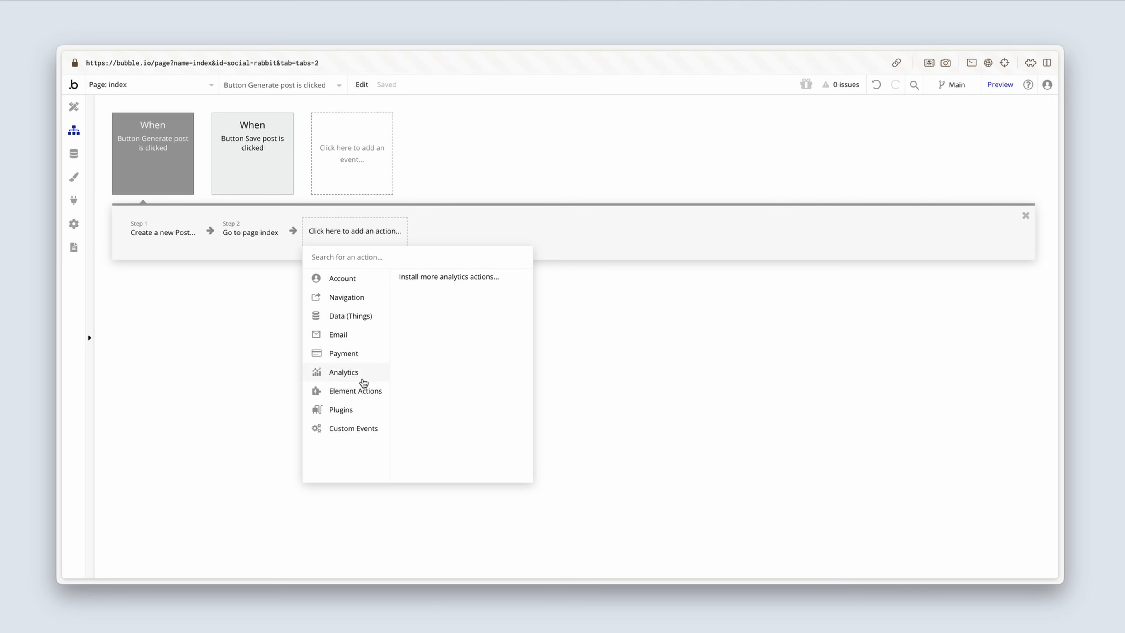
{"action": "mouse_move", "coordinate": [342, 414]}
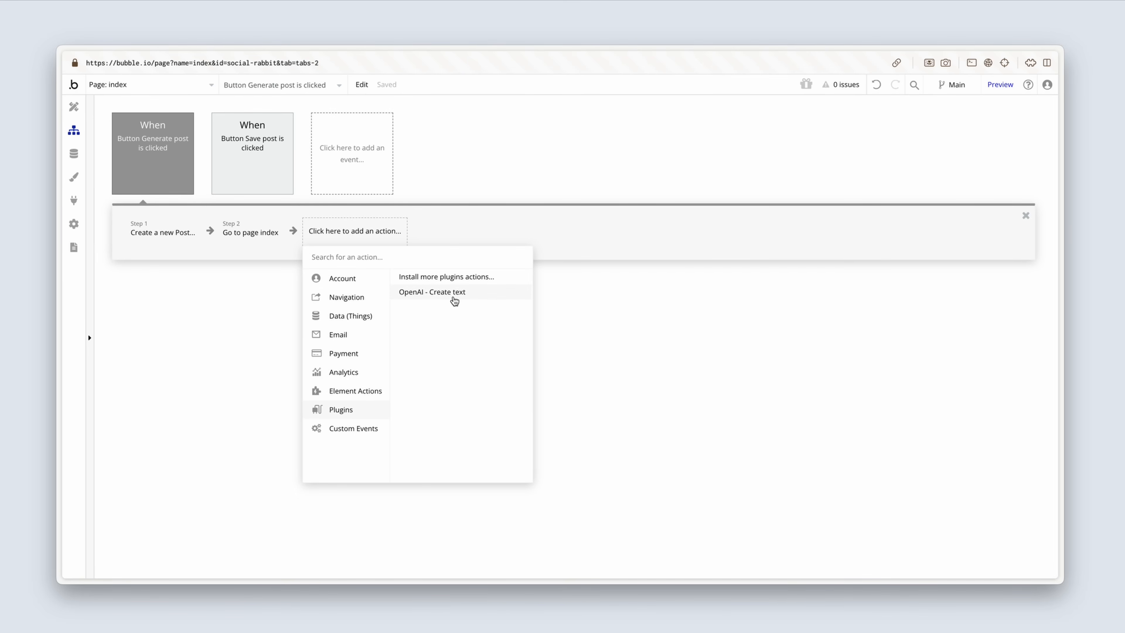
{"action": "left_click", "coordinate": [474, 298]}
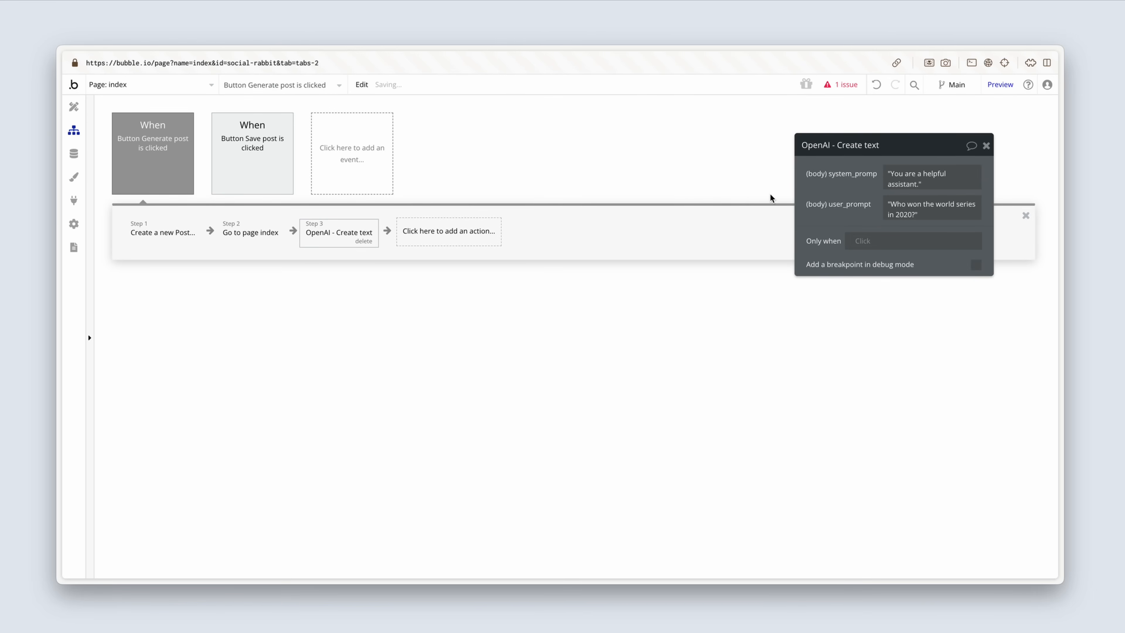
{"action": "left_click_drag", "start_coordinate": [826, 195], "coordinate": [427, 279]}
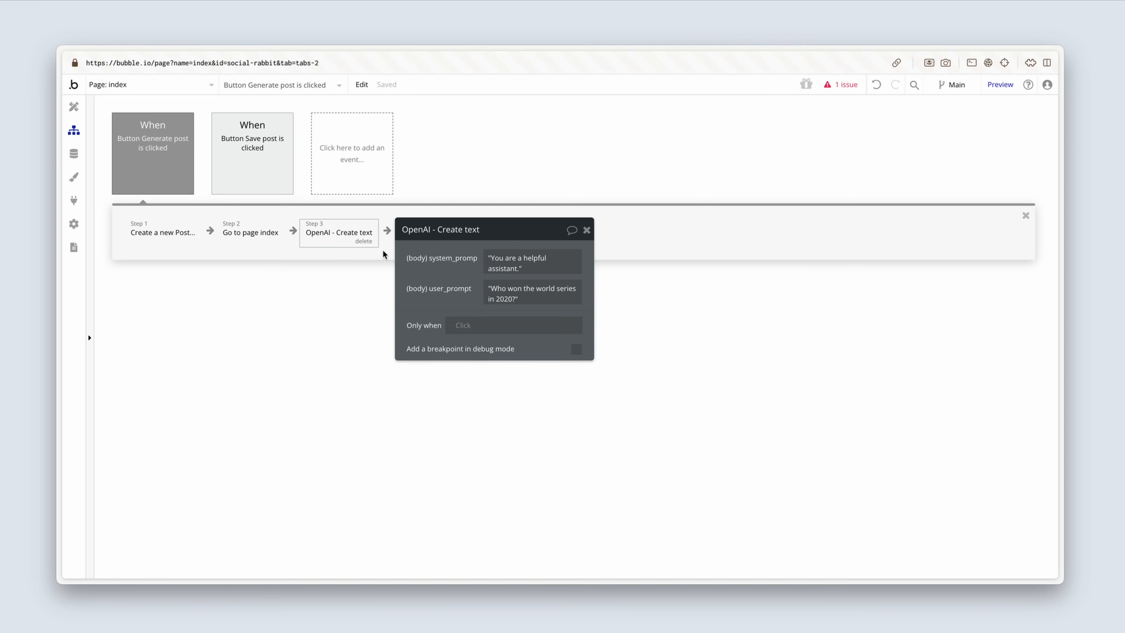
{"action": "left_click", "coordinate": [363, 242]}
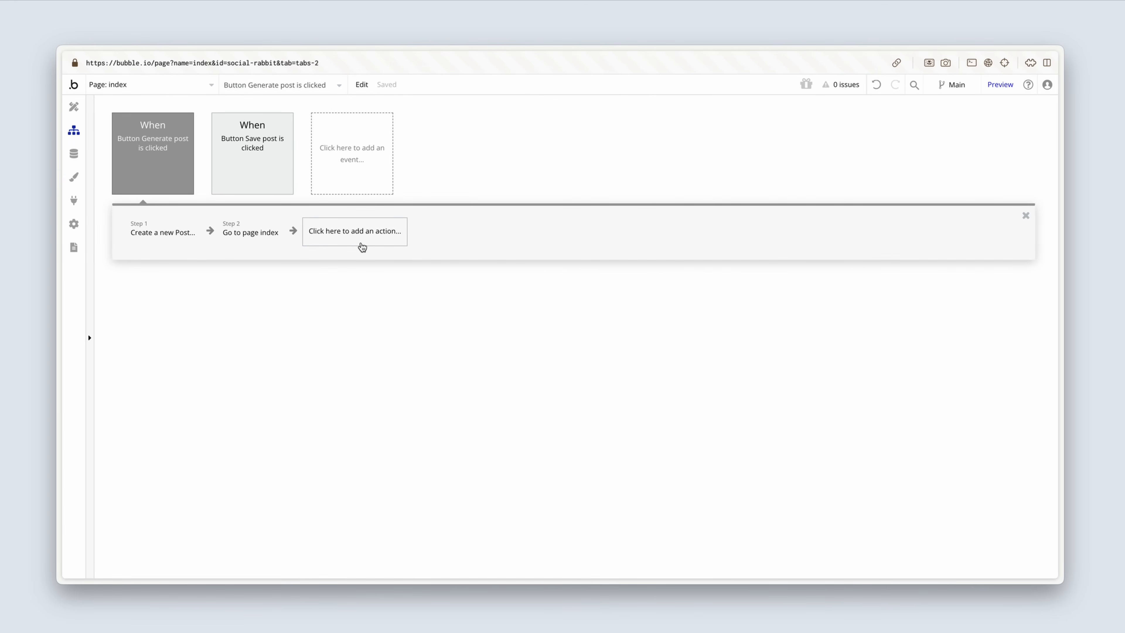
Step: Return to the API Connector's settings, switch to the OpenAI documentation and open its Image generation guide
{"action": "left_click", "coordinate": [74, 200]}
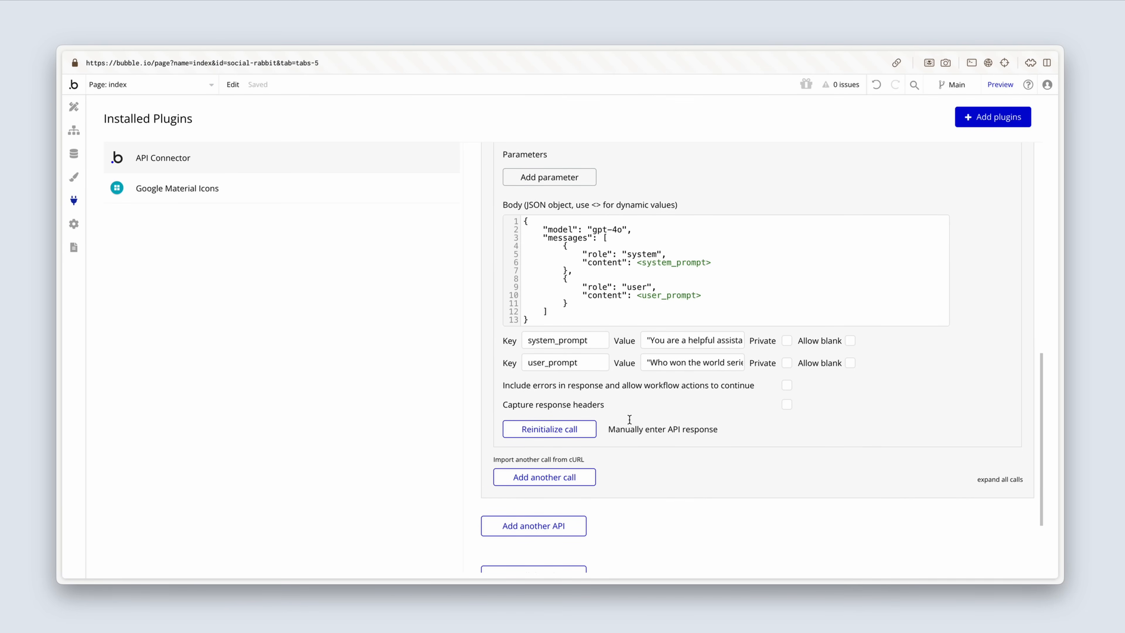
{"action": "scroll", "coordinate": [627, 417], "scroll_direction": "down", "scroll_amount": 3}
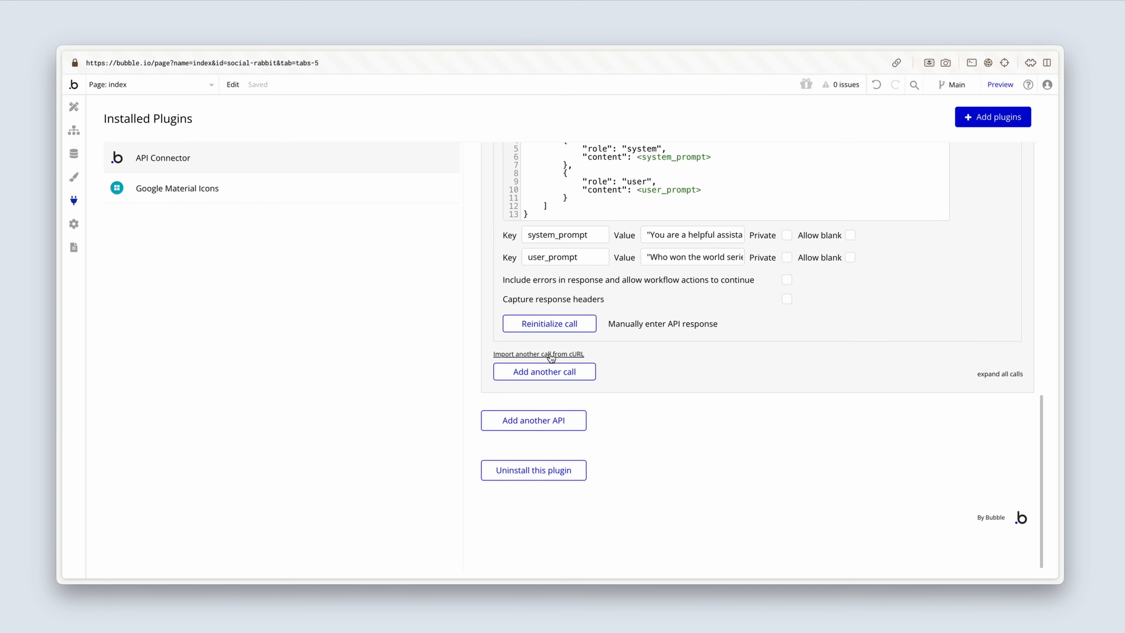
{"action": "key", "text": "ctrl+Tab"}
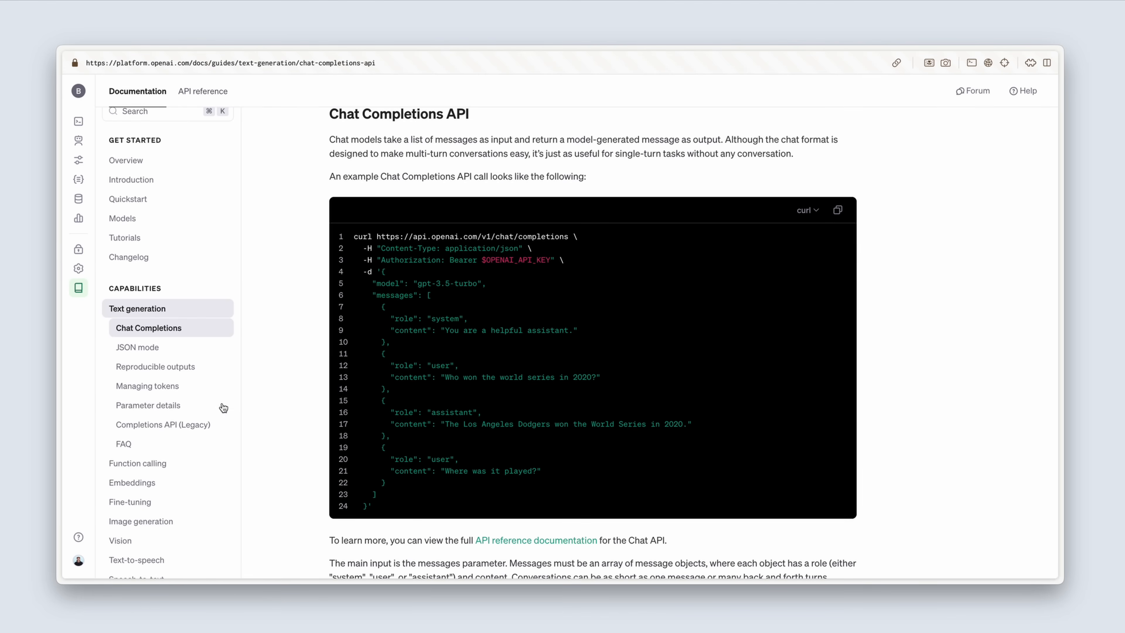
{"action": "scroll", "coordinate": [201, 421], "scroll_direction": "down", "scroll_amount": 2}
{"action": "left_click", "coordinate": [186, 443]}
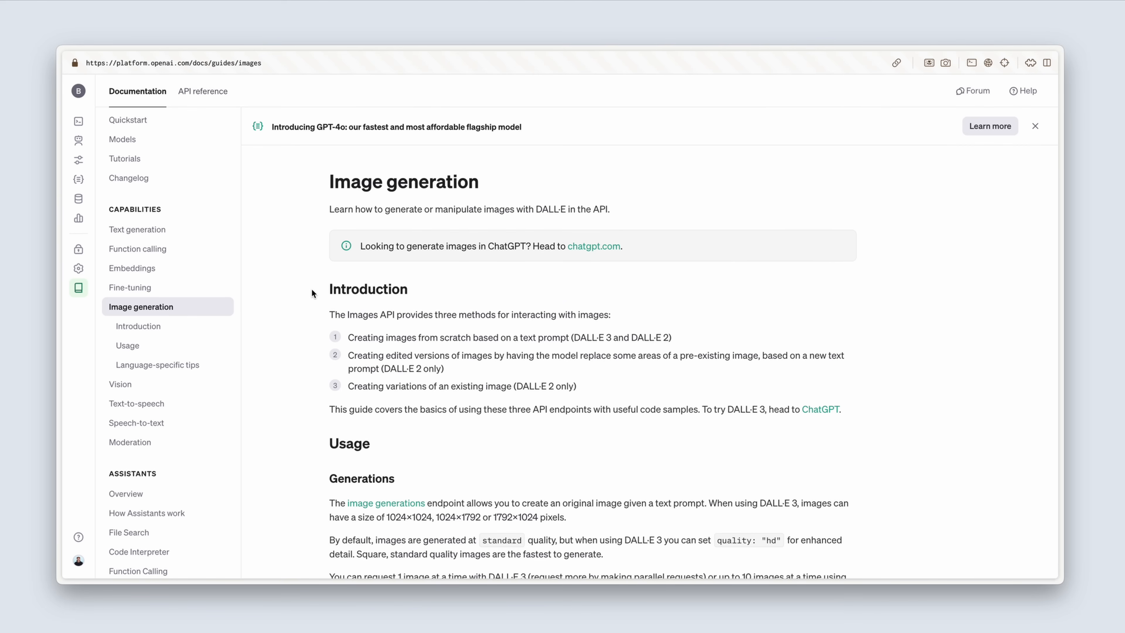
Step: Copy the curl version of the "Generate an image" code example from the guide's Usage section
{"action": "scroll", "coordinate": [312, 290], "scroll_direction": "down", "scroll_amount": 3}
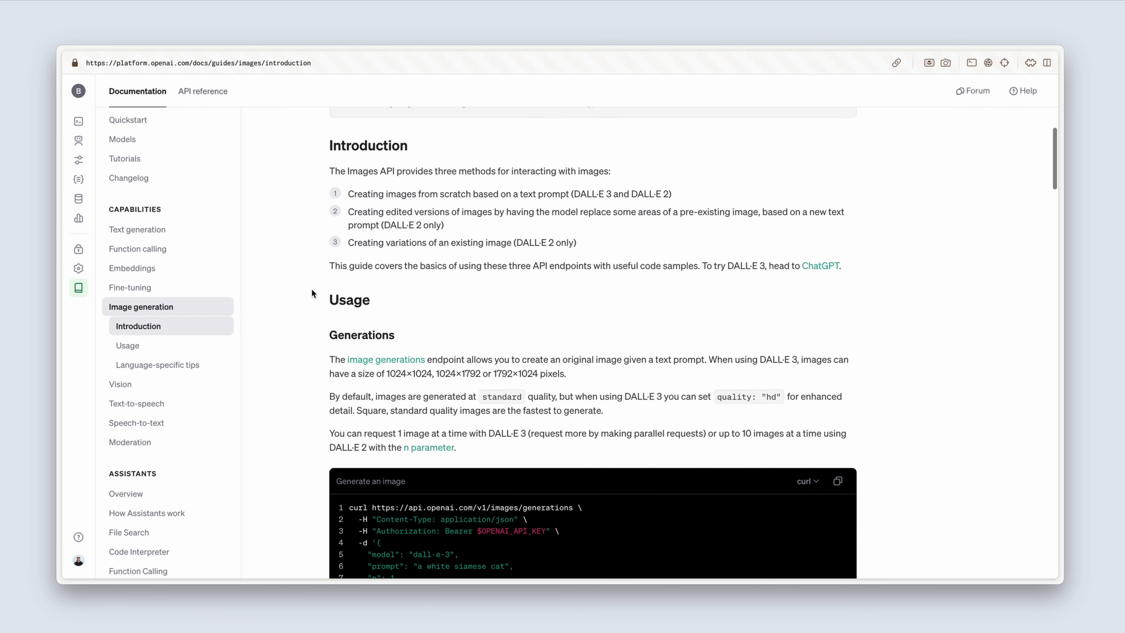
{"action": "scroll", "coordinate": [312, 290], "scroll_direction": "down", "scroll_amount": 3}
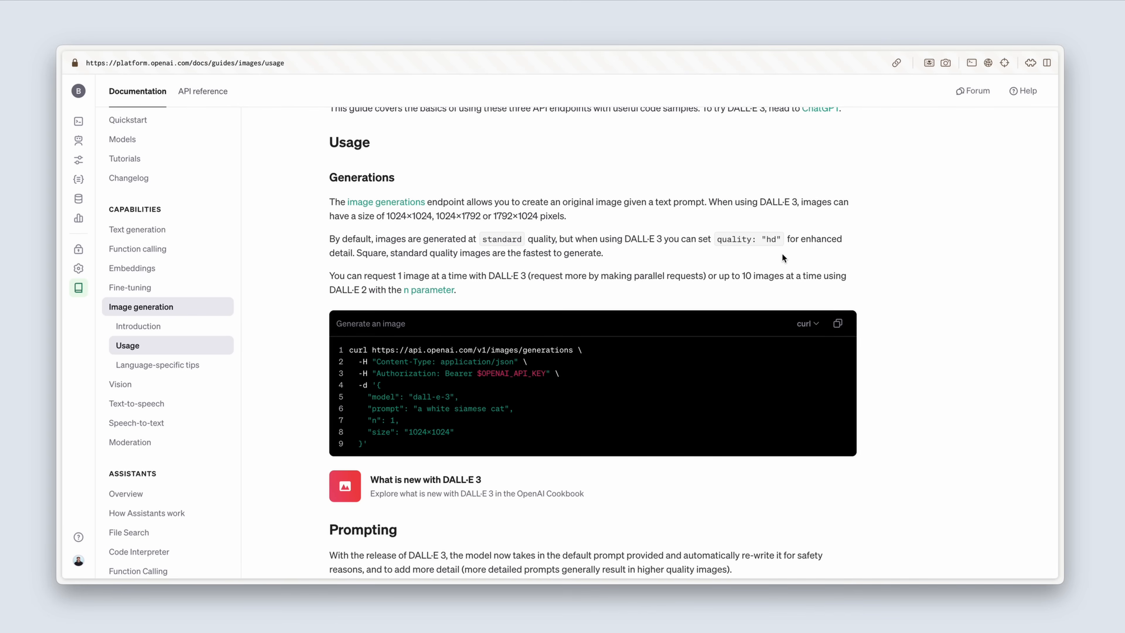
{"action": "scroll", "coordinate": [782, 256], "scroll_direction": "down", "scroll_amount": 1}
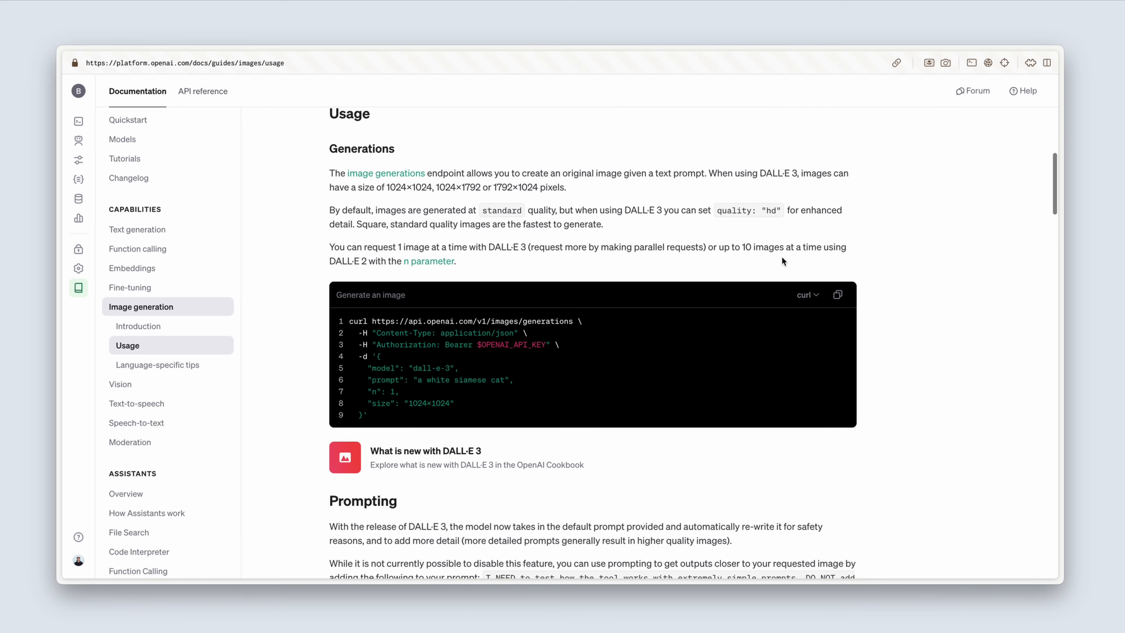
{"action": "left_click", "coordinate": [805, 295]}
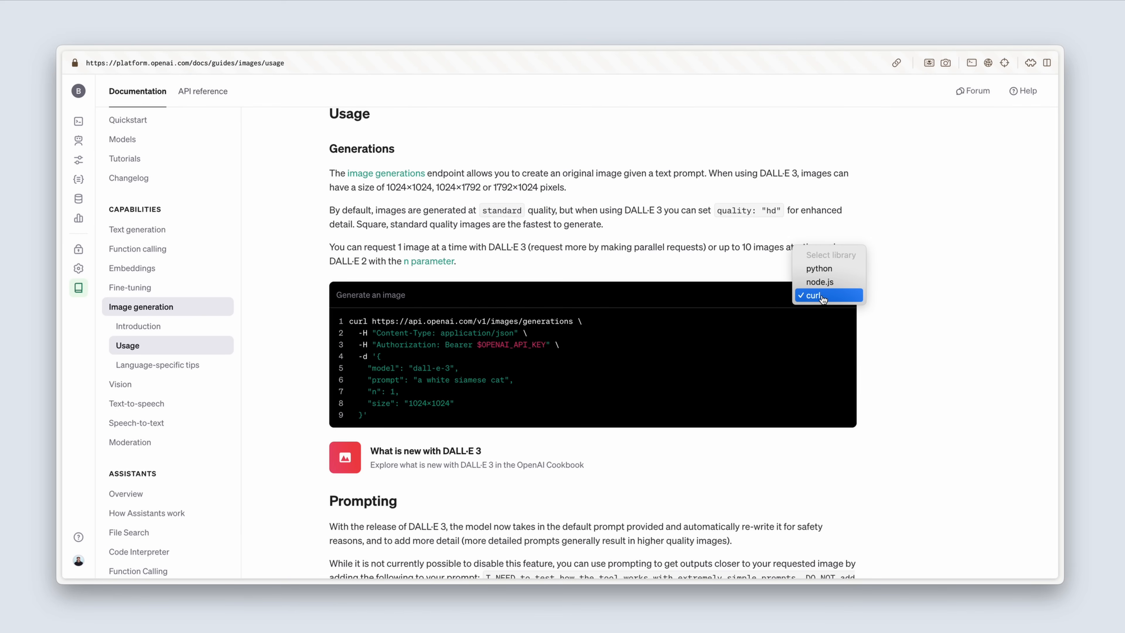
{"action": "left_click", "coordinate": [822, 299]}
{"action": "left_click", "coordinate": [838, 296]}
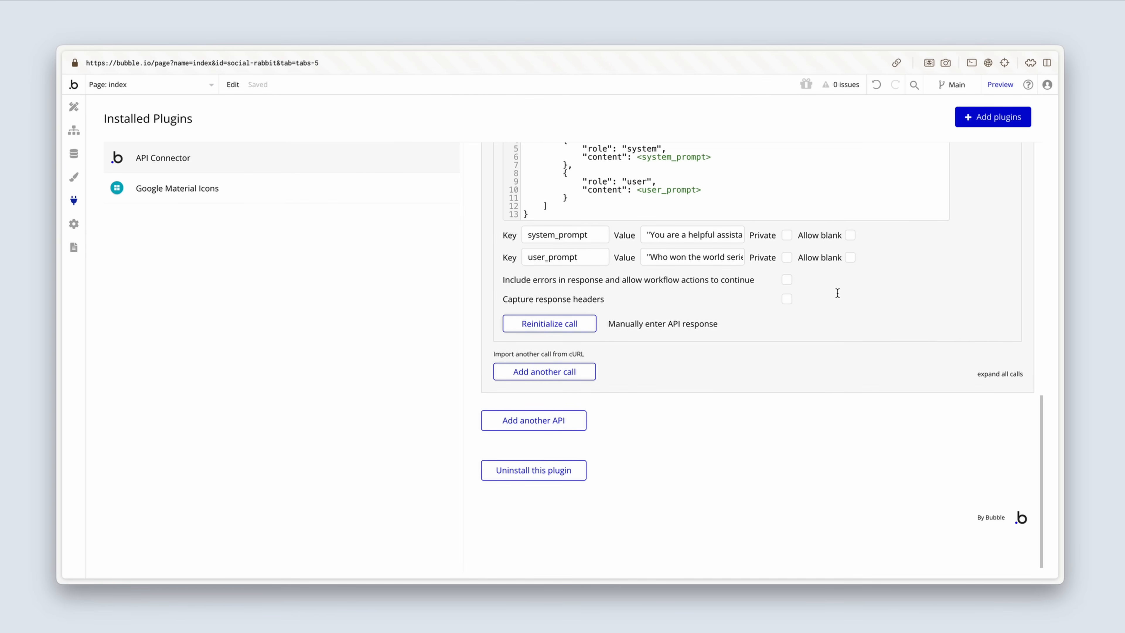
Step: Switch back to Bubble and import the copied image generation cURL request as another call of the OpenAI API
{"action": "left_click", "coordinate": [576, 355]}
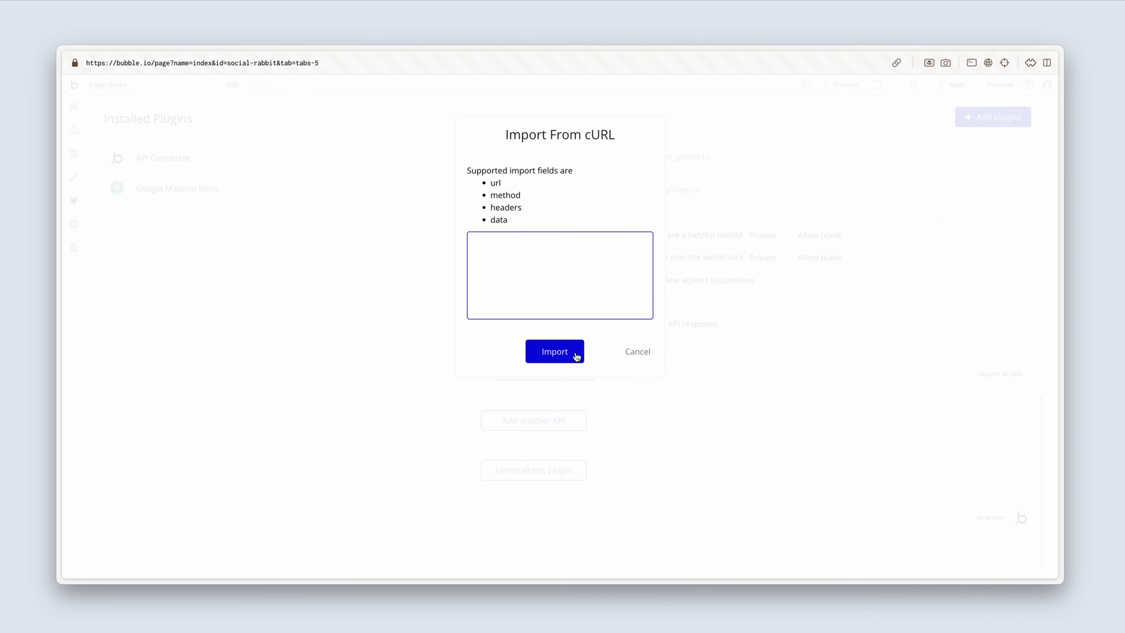
{"action": "key", "text": "super+v"}
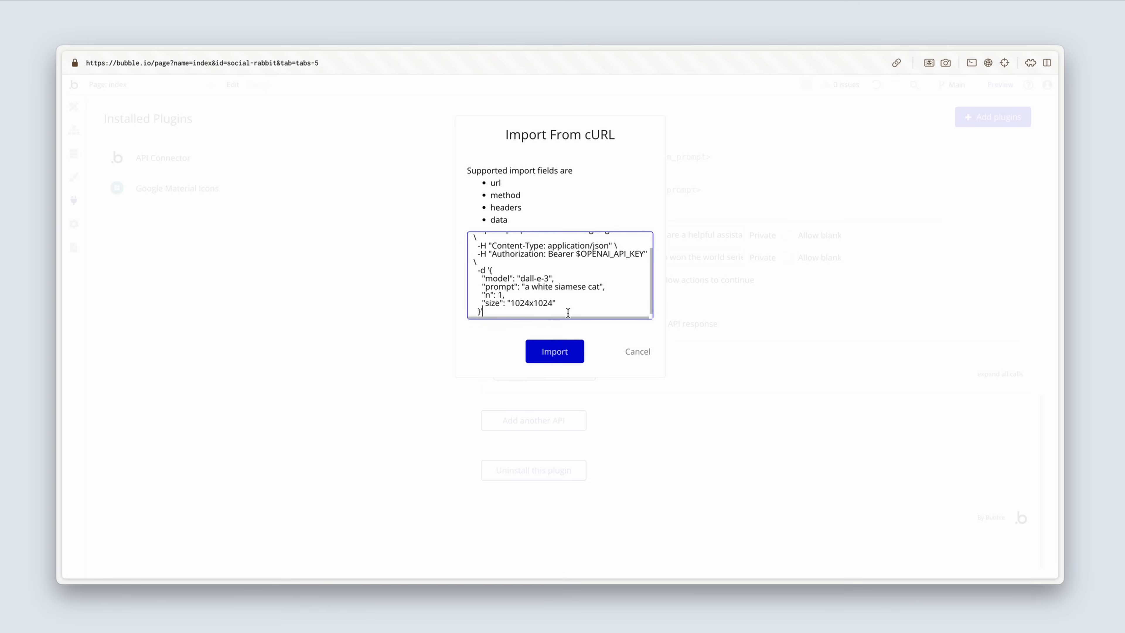
{"action": "left_click", "coordinate": [564, 353]}
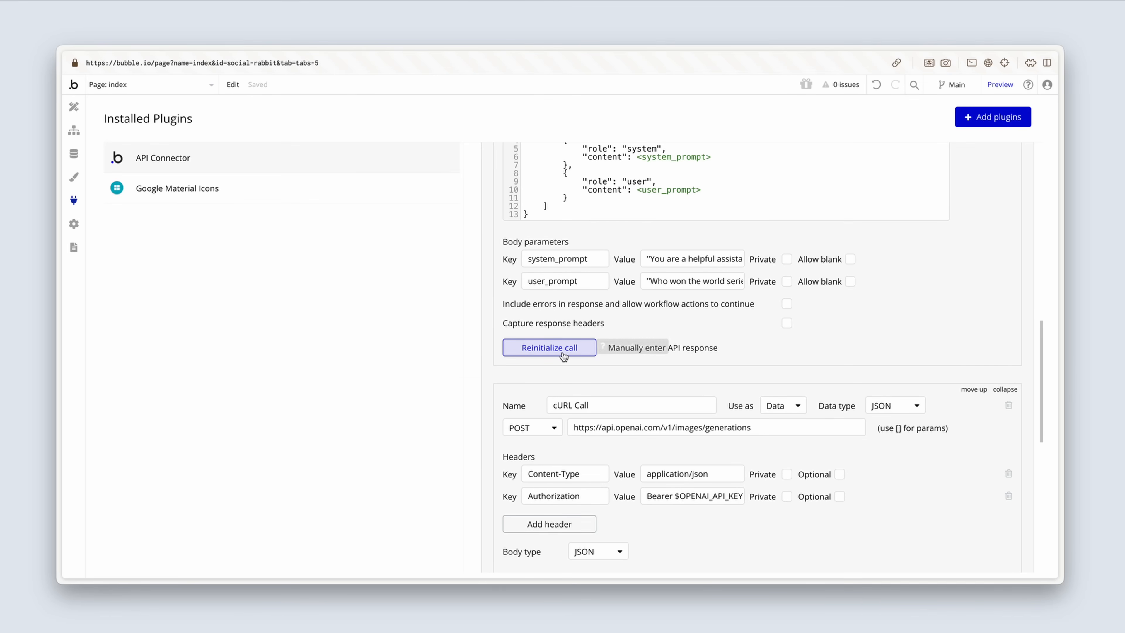
Step: Rename the imported cURL call to "Create image"
{"action": "scroll", "coordinate": [563, 354], "scroll_direction": "down", "scroll_amount": 3}
{"action": "scroll", "coordinate": [558, 319], "scroll_direction": "down", "scroll_amount": 2}
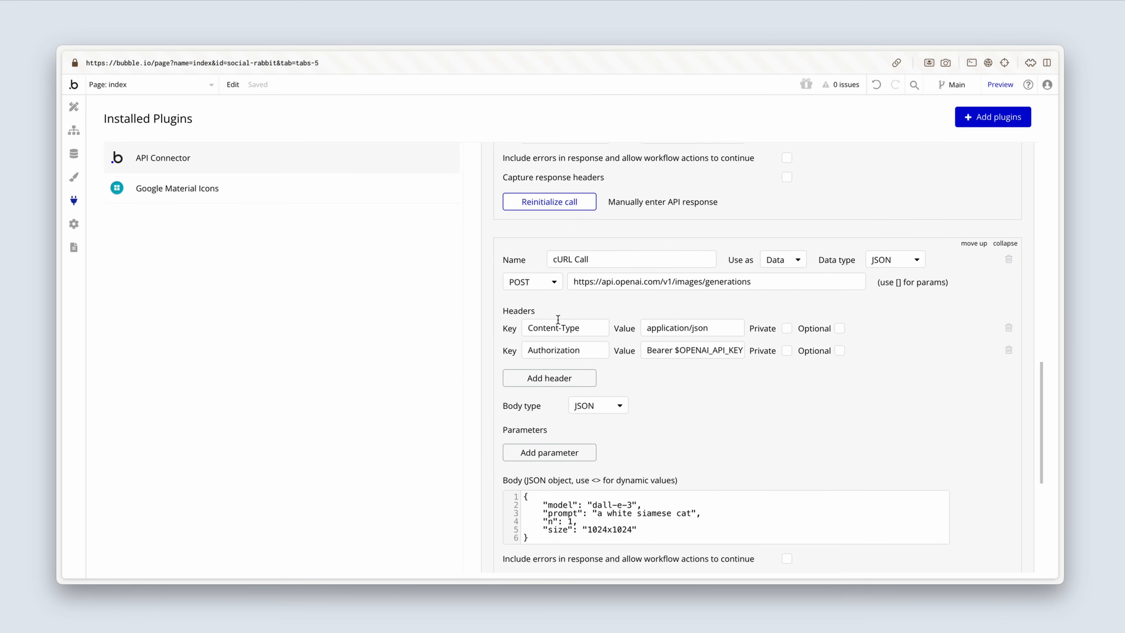
{"action": "left_click_drag", "start_coordinate": [557, 259], "coordinate": [595, 260]}
{"action": "key", "text": "BackSpace"}
{"action": "key", "text": "BackSpace"}
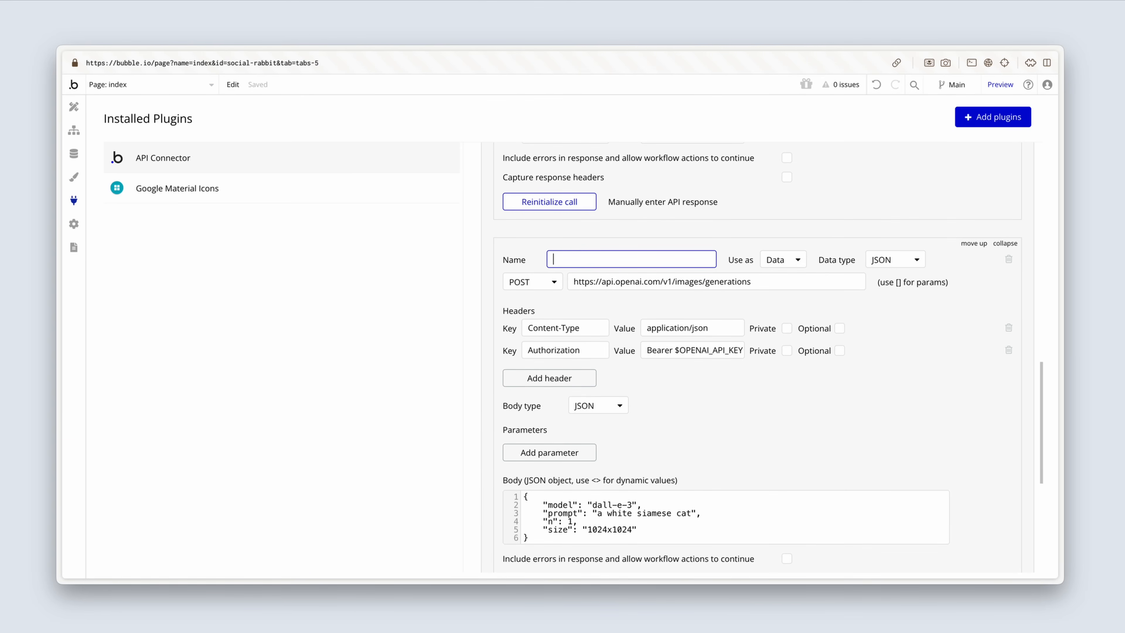
{"action": "type", "text": "Create image"}
Step: Use the Create image call as an Action and remove its own Content-Type and Authorization headers
{"action": "left_click", "coordinate": [785, 262]}
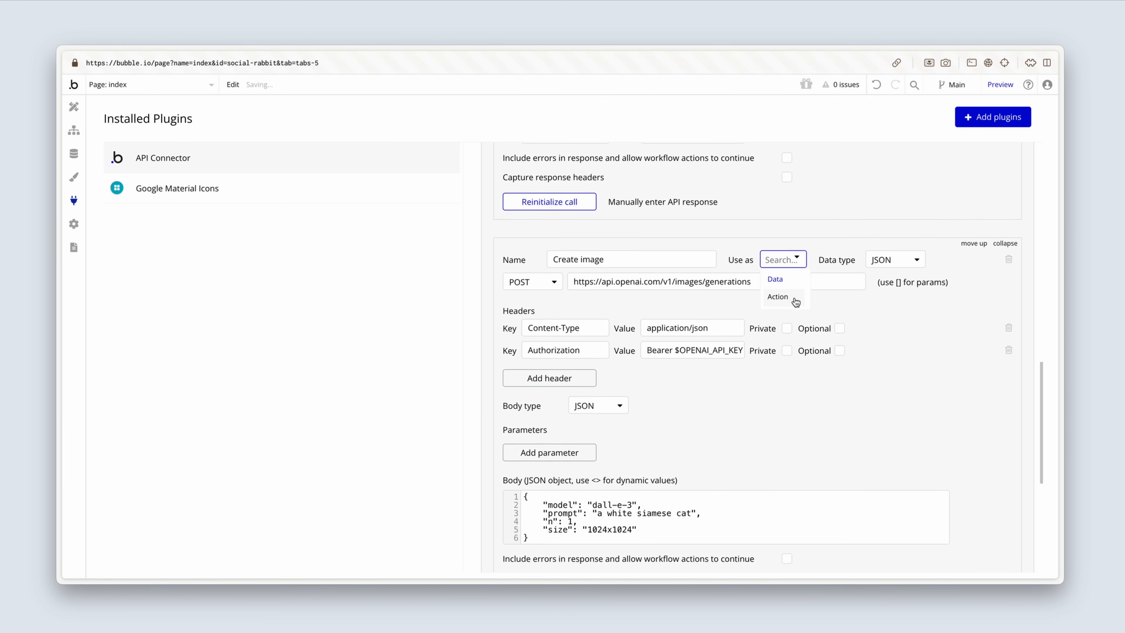
{"action": "left_click", "coordinate": [778, 297]}
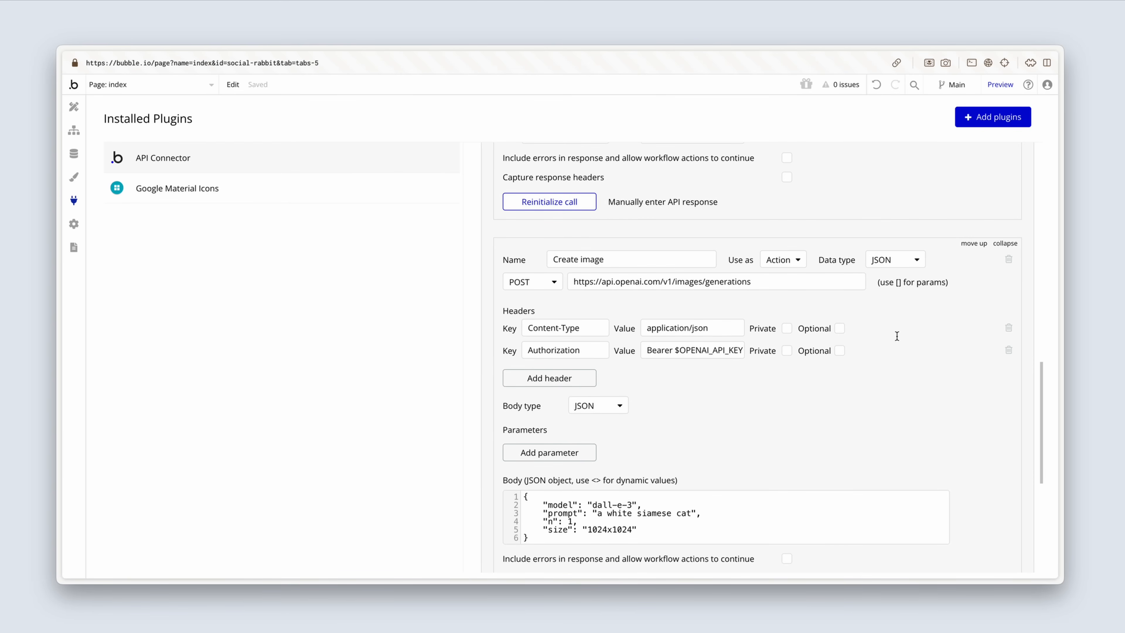
{"action": "left_click", "coordinate": [1010, 328]}
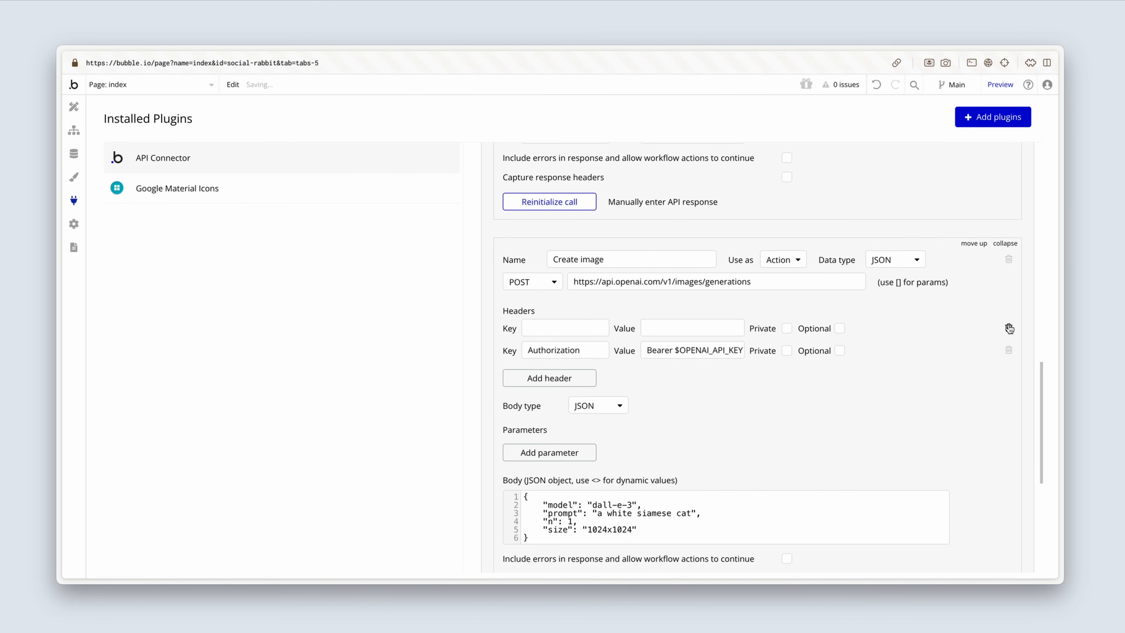
{"action": "left_click", "coordinate": [1010, 350]}
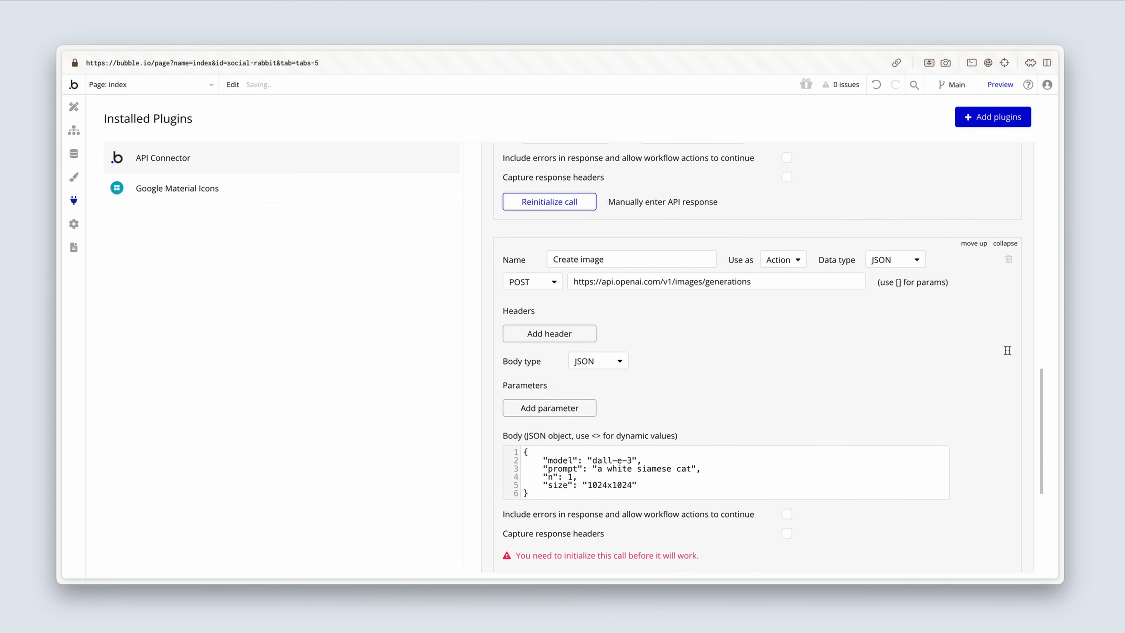
Step: Replace the fixed prompt text in the Create image call's JSON body with the dynamic value <prompt>
{"action": "scroll", "coordinate": [917, 350], "scroll_direction": "down", "scroll_amount": 3}
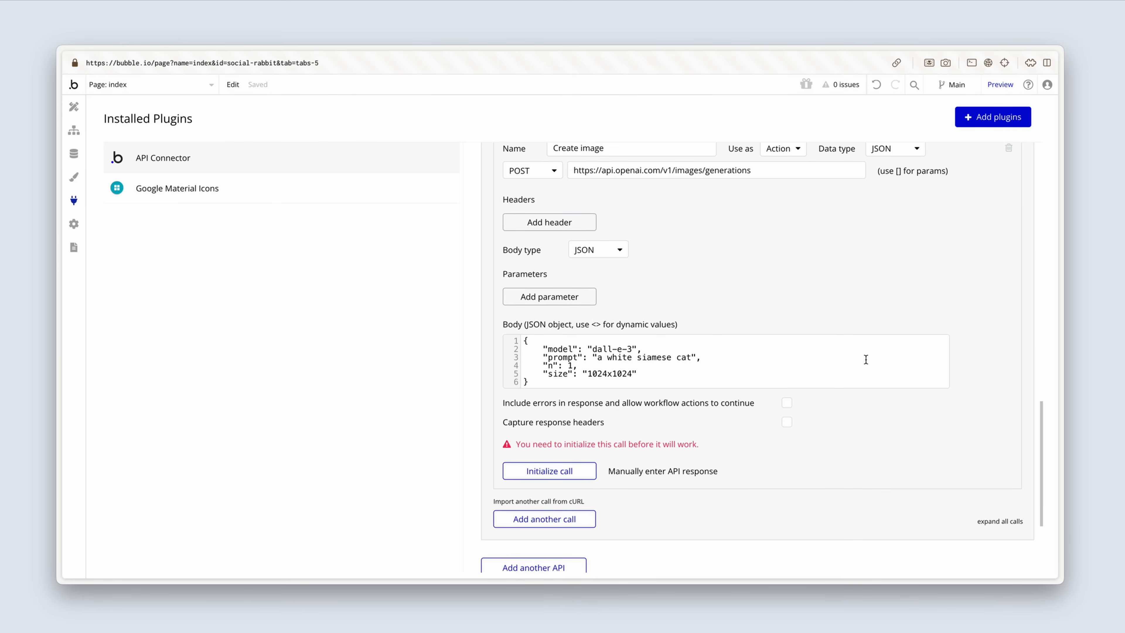
{"action": "scroll", "coordinate": [730, 322], "scroll_direction": "down", "scroll_amount": 1}
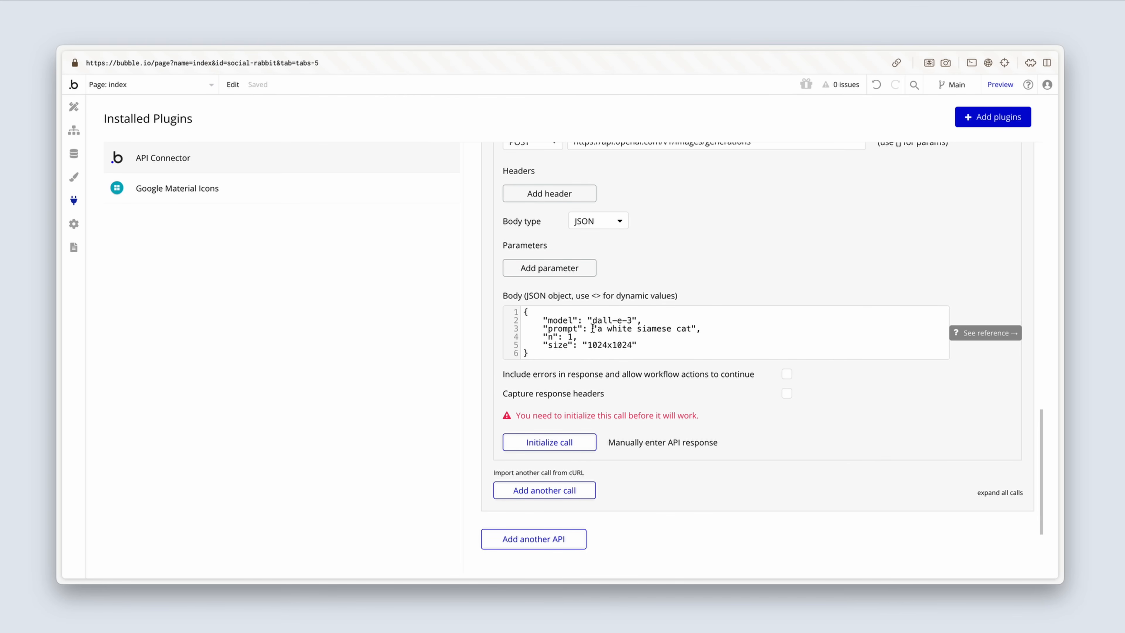
{"action": "left_click_drag", "start_coordinate": [593, 329], "coordinate": [696, 327]}
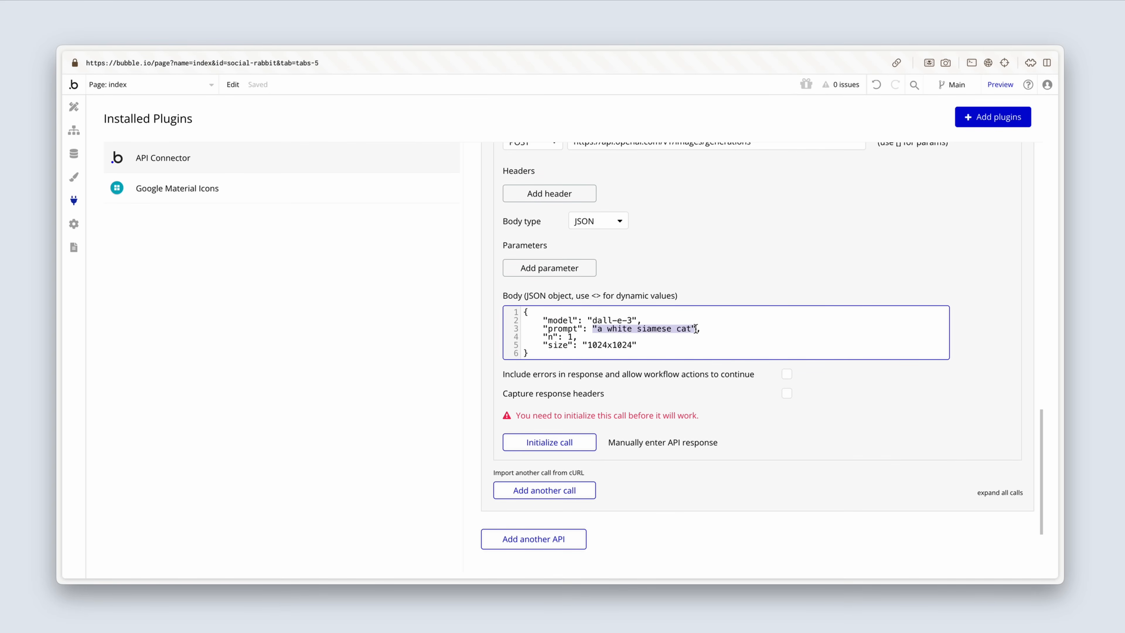
{"action": "type", "text": "<>,"}
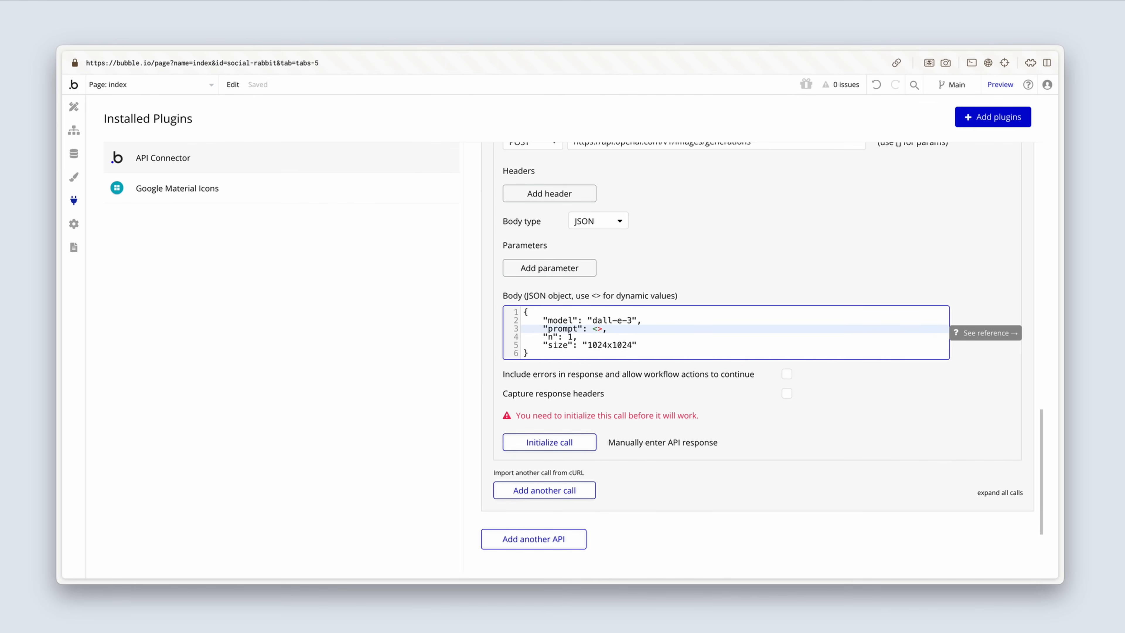
{"action": "type", "text": "mpt"}
{"action": "left_click", "coordinate": [716, 395]}
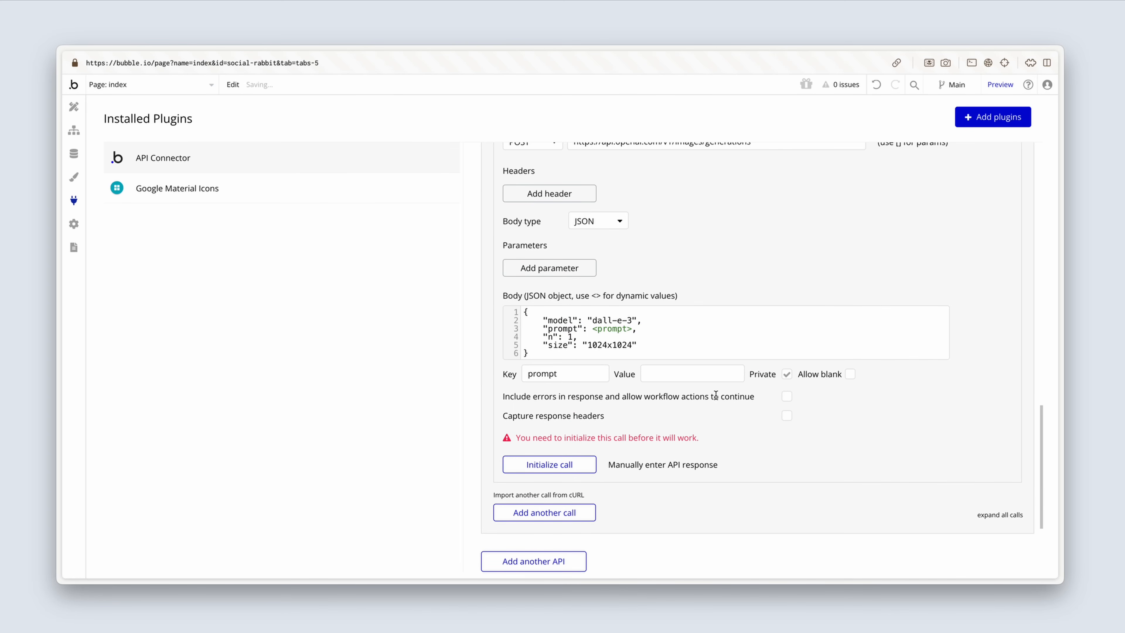
Step: Give the prompt body parameter the value "a white siamese cat", including its quotation marks, and make it non-private
{"action": "left_click", "coordinate": [661, 373]}
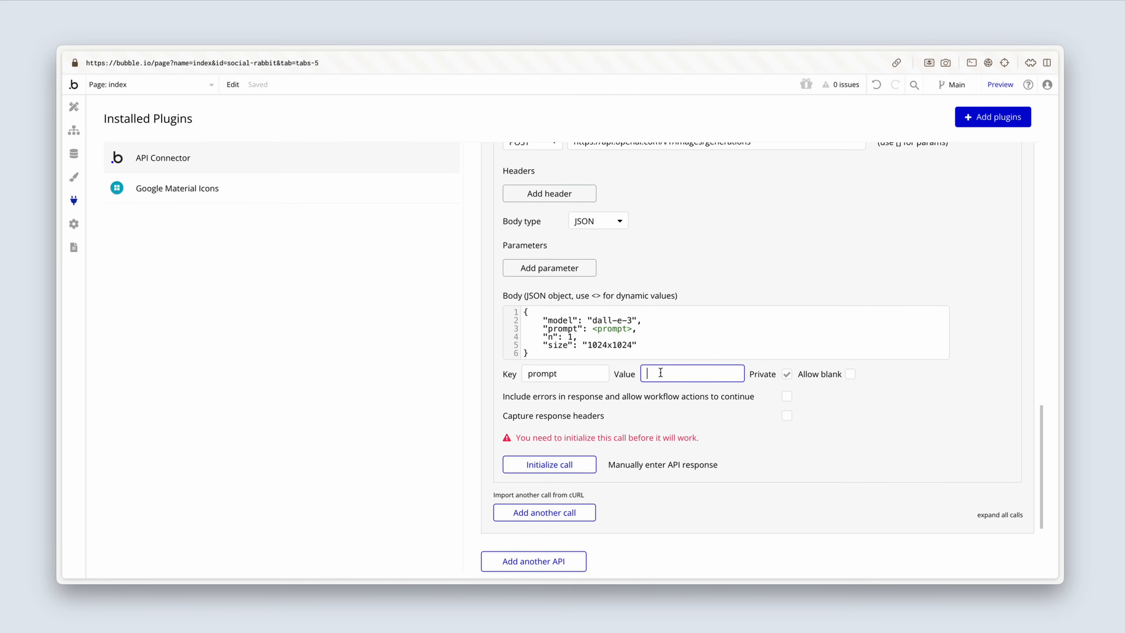
{"action": "key", "text": "super+v"}
{"action": "left_click", "coordinate": [787, 375]}
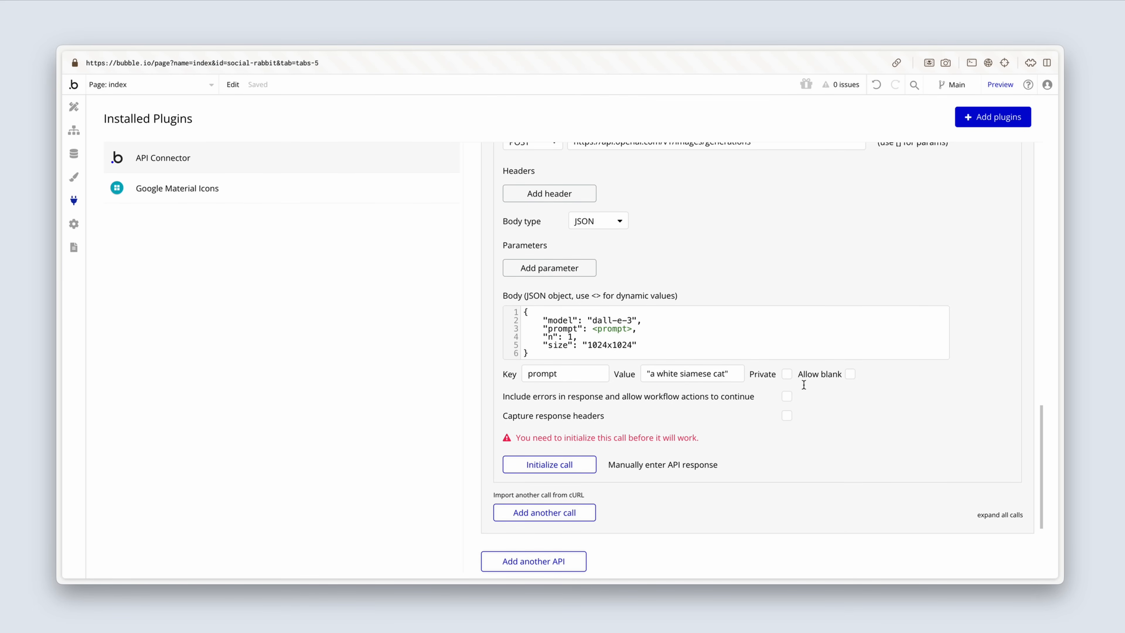
Step: Set the image size in the Create image call's JSON body to 1792x1024
{"action": "mouse_move", "coordinate": [591, 344]}
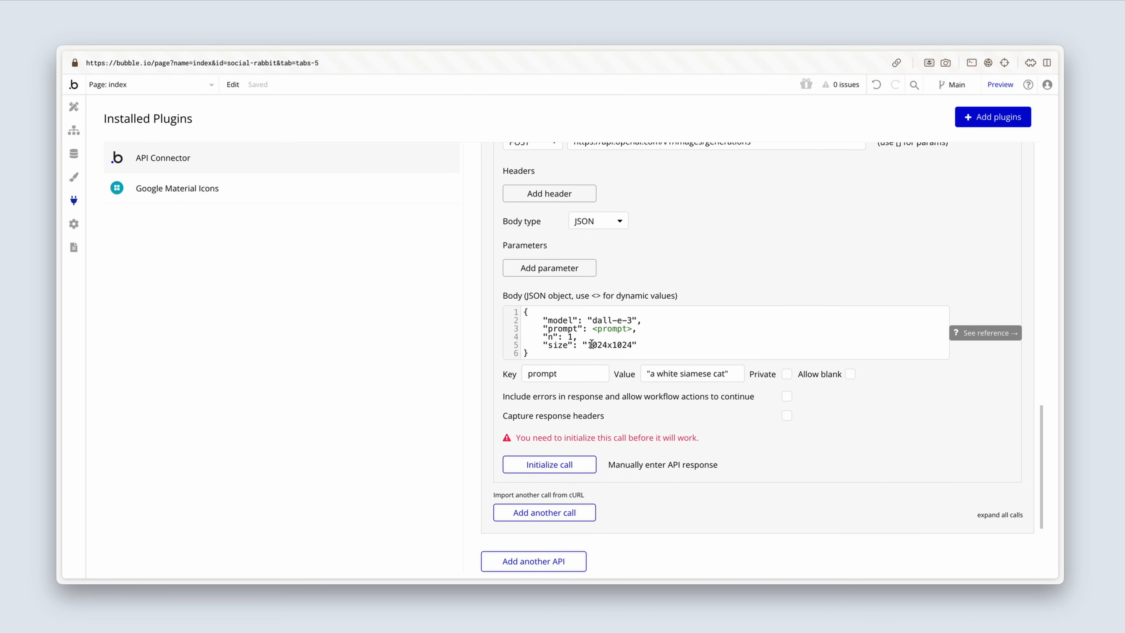
{"action": "left_click_drag", "start_coordinate": [589, 344], "coordinate": [607, 343]}
{"action": "type", "text": "1792"}
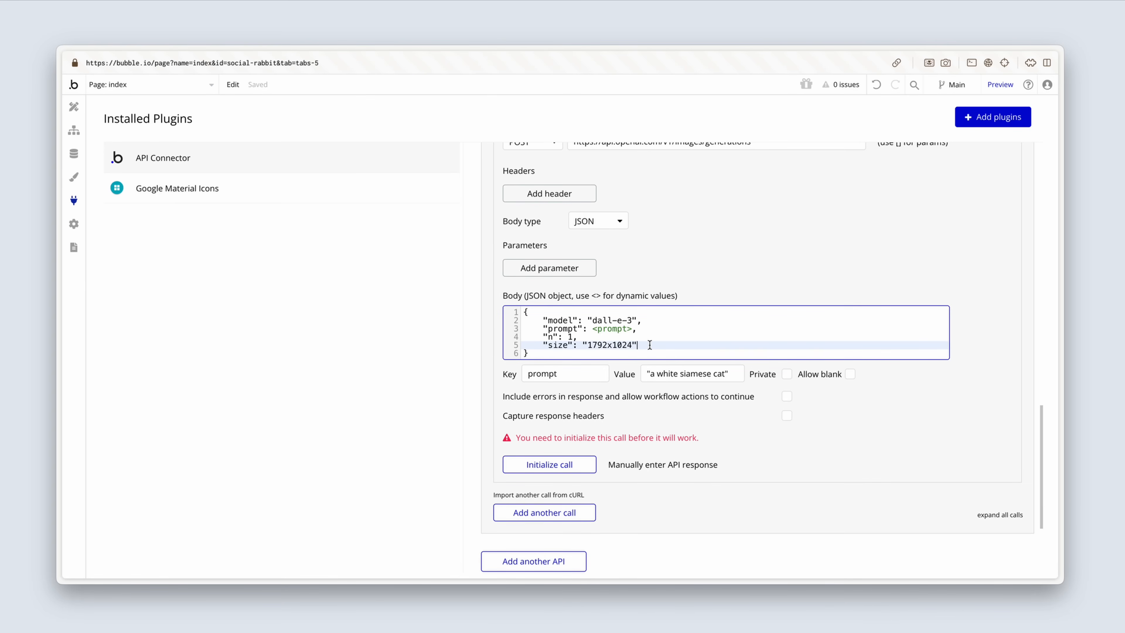
Step: Add a "quality": "hd" line below the size entry in the Create image call's JSON body
{"action": "scroll", "coordinate": [649, 345], "scroll_direction": "down", "scroll_amount": 1}
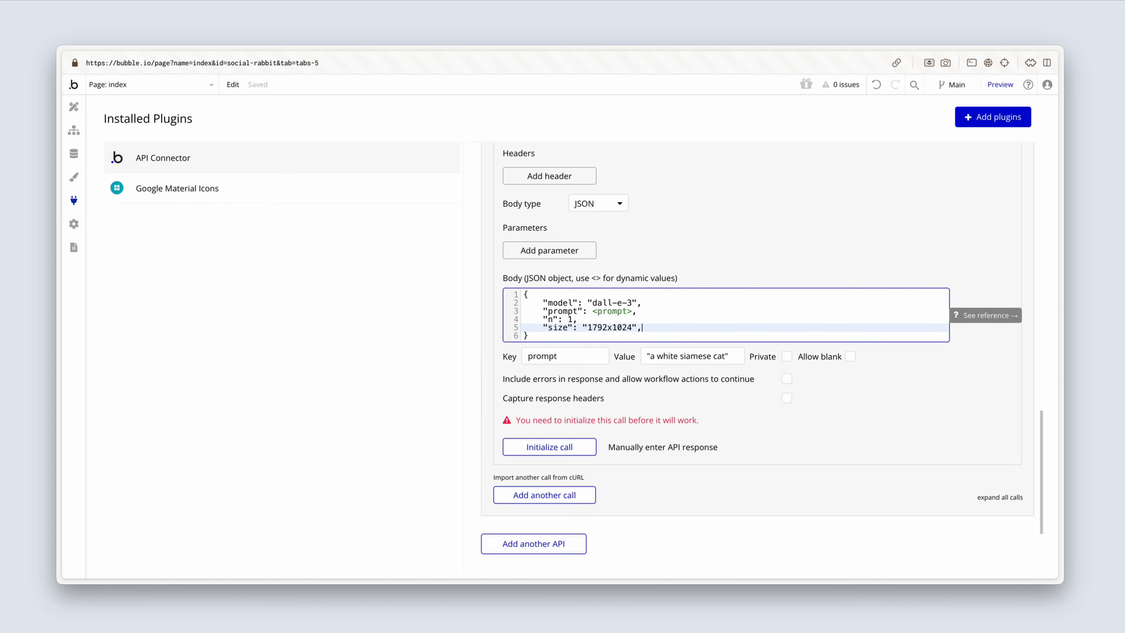
{"action": "key", "text": "Return"}
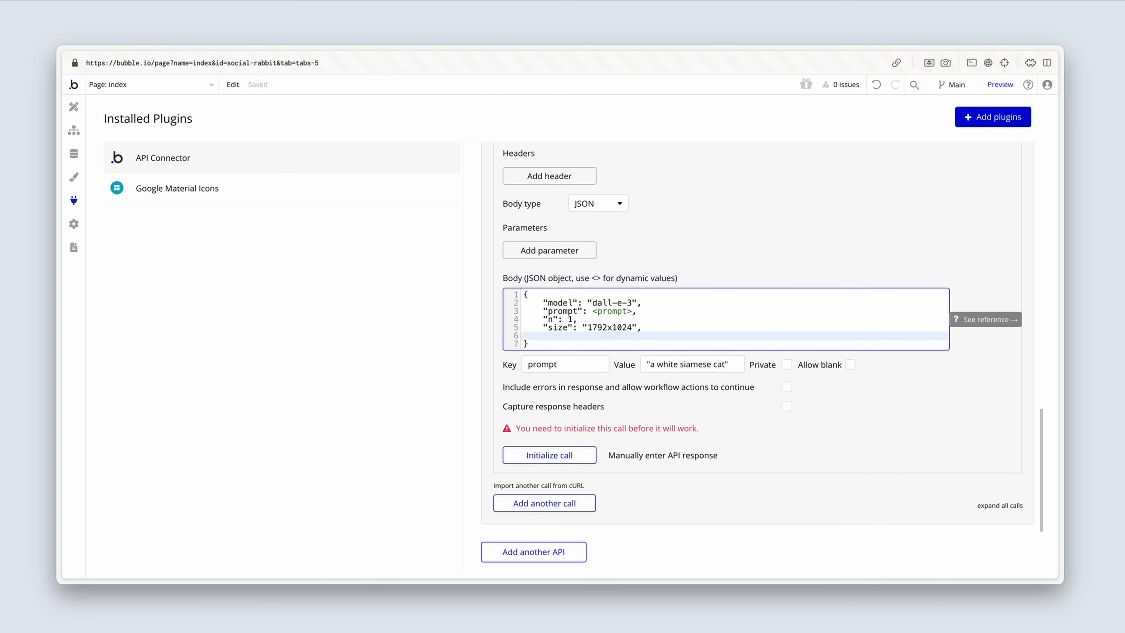
{"action": "type", "text": "\"quality\": \"hd\""}
{"action": "left_click", "coordinate": [649, 378]}
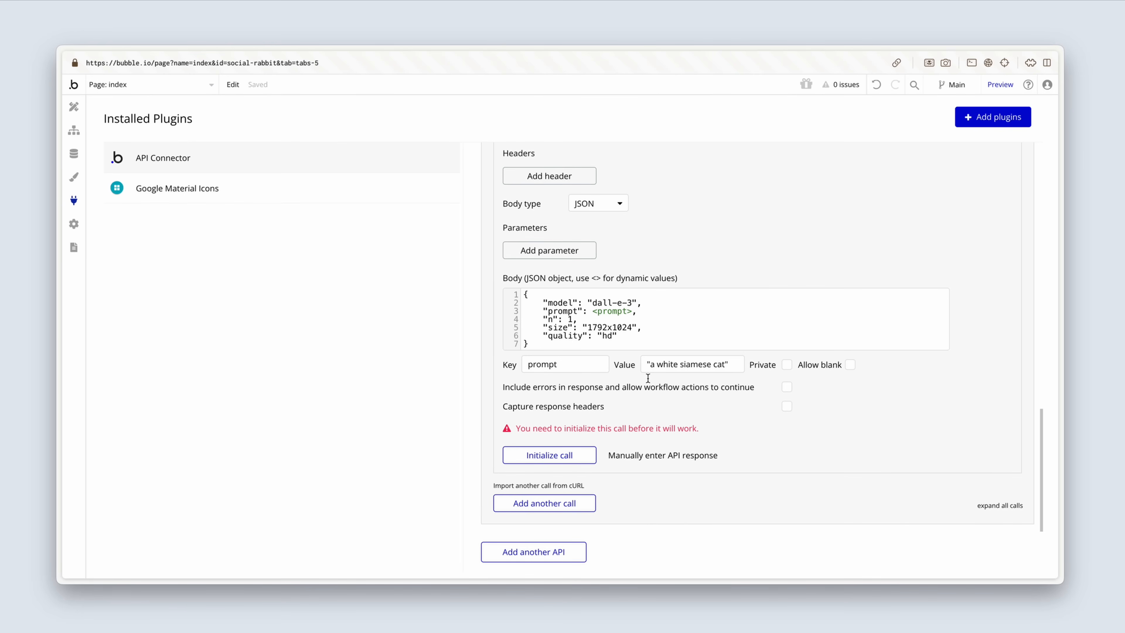
Step: Initialize the Create image call and examine the url and revised_prompt values in the returned raw data
{"action": "left_click", "coordinate": [583, 455]}
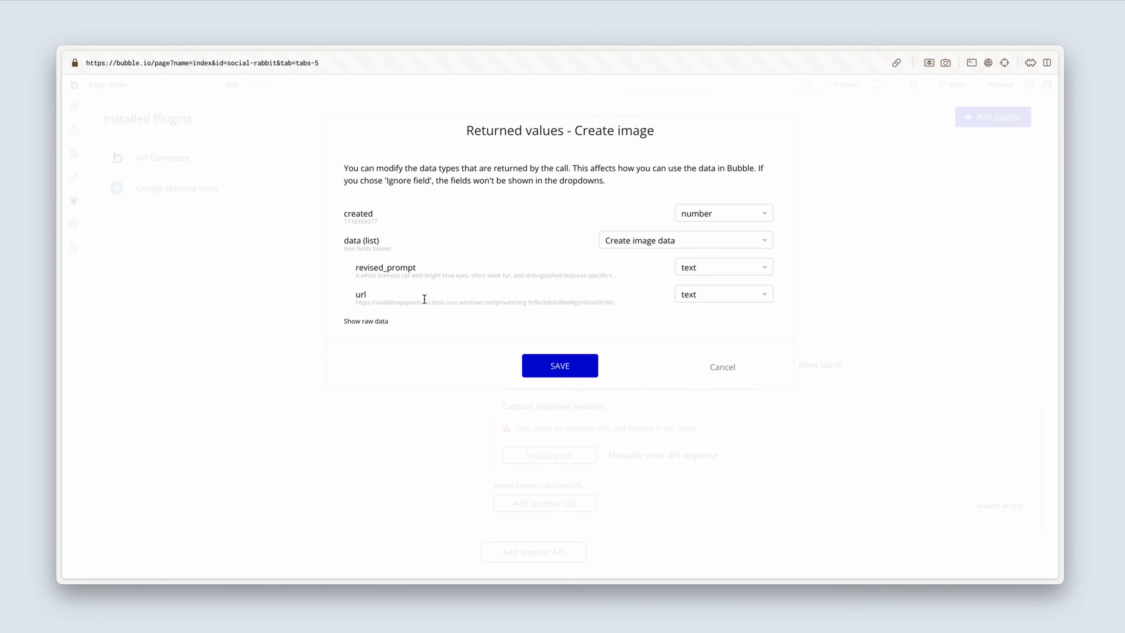
{"action": "left_click", "coordinate": [376, 321]}
{"action": "scroll", "coordinate": [385, 339], "scroll_direction": "down", "scroll_amount": 2}
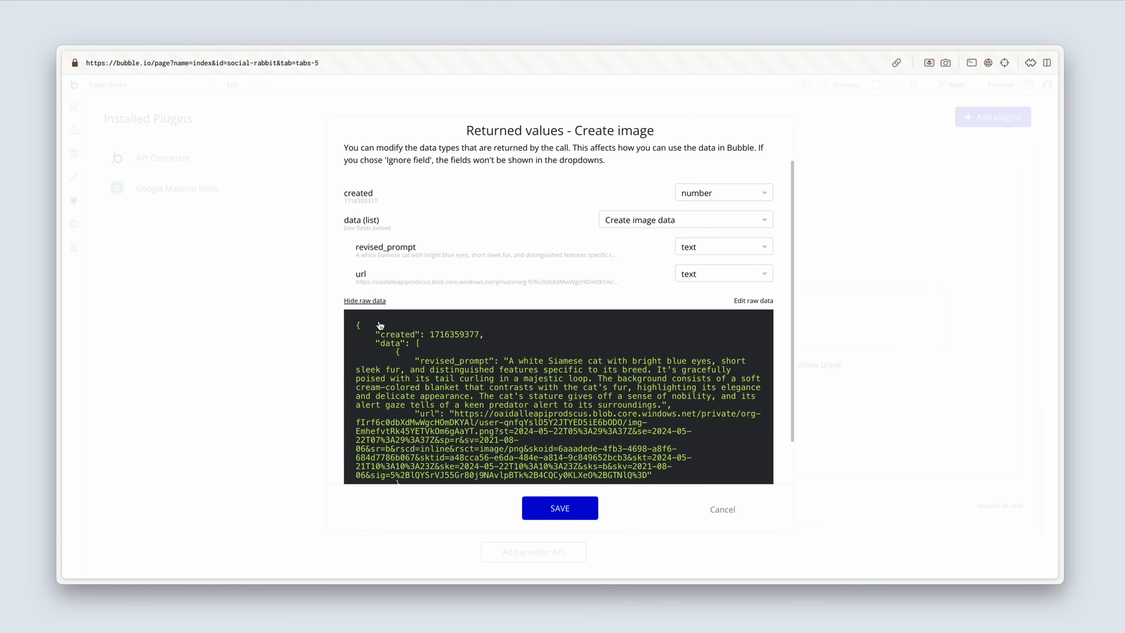
{"action": "scroll", "coordinate": [385, 339], "scroll_direction": "down", "scroll_amount": 1}
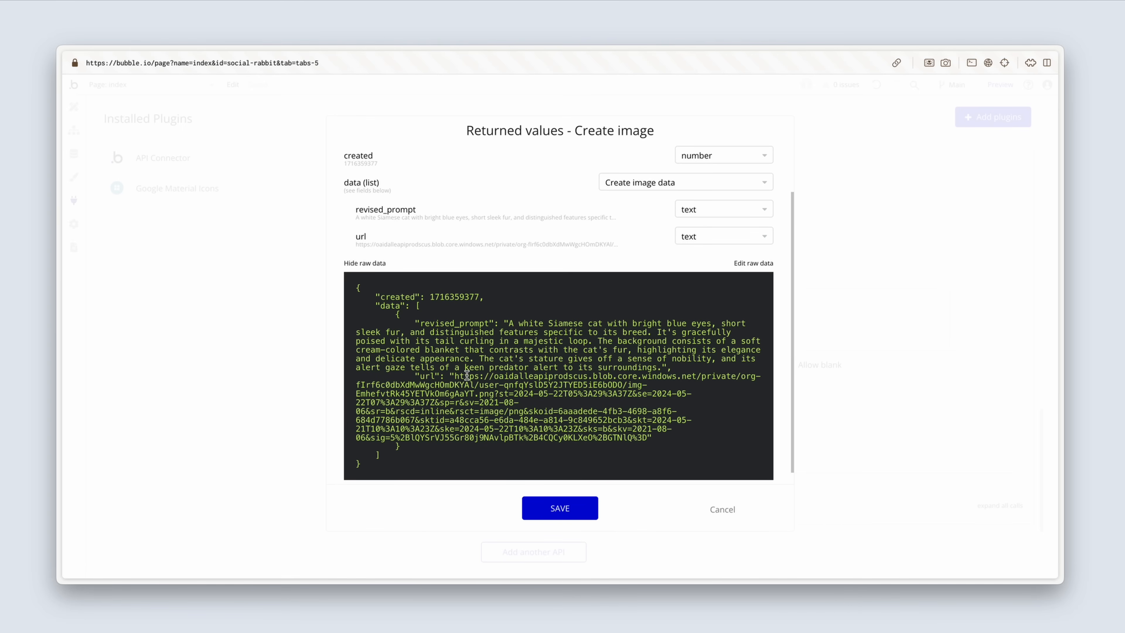
{"action": "left_click_drag", "start_coordinate": [455, 377], "coordinate": [648, 446]}
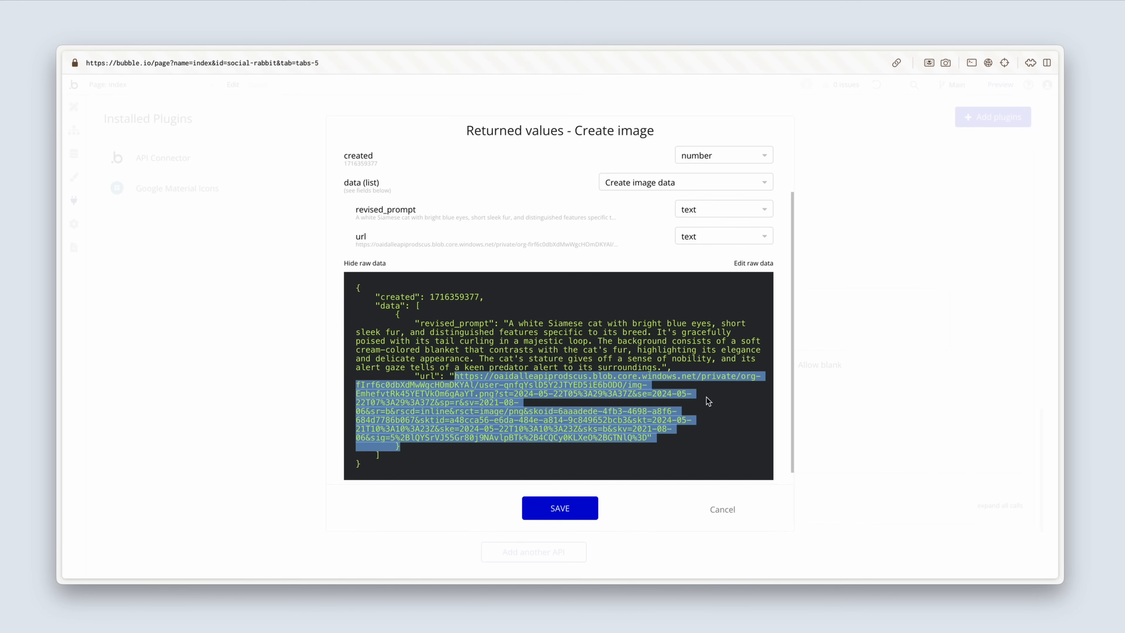
{"action": "left_click", "coordinate": [610, 361]}
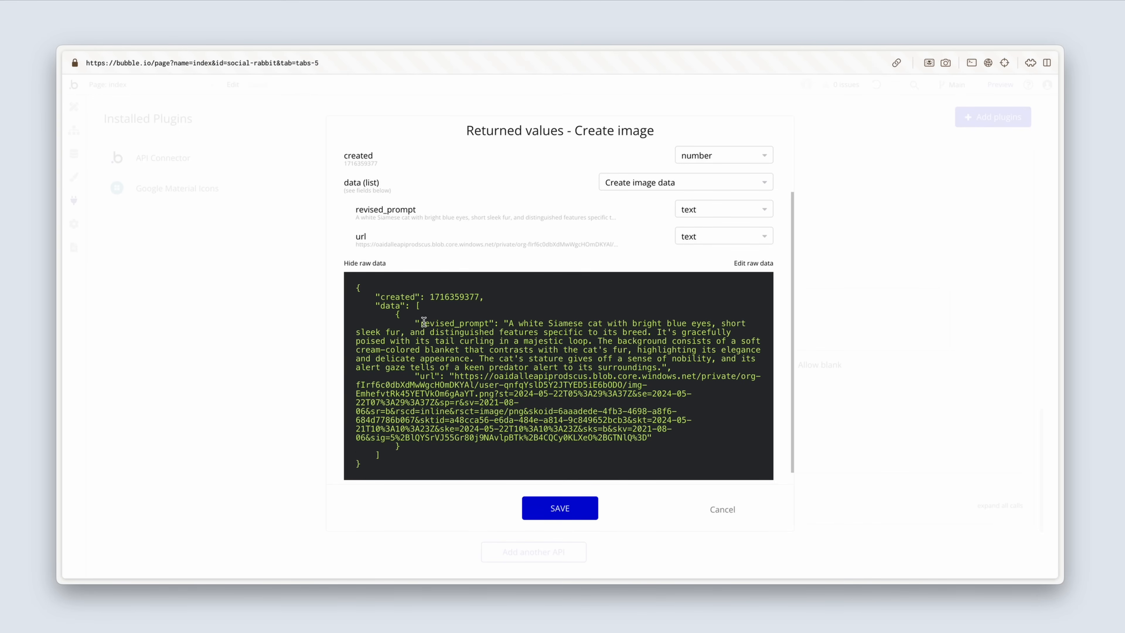
{"action": "left_click_drag", "start_coordinate": [420, 324], "coordinate": [490, 327]}
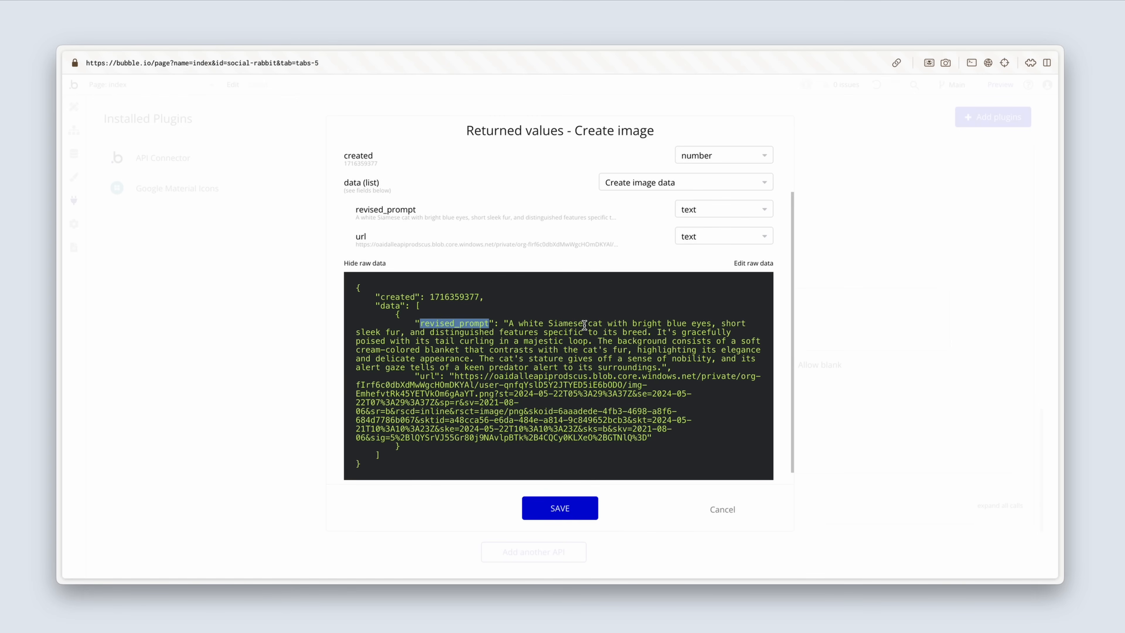
{"action": "left_click", "coordinate": [576, 346]}
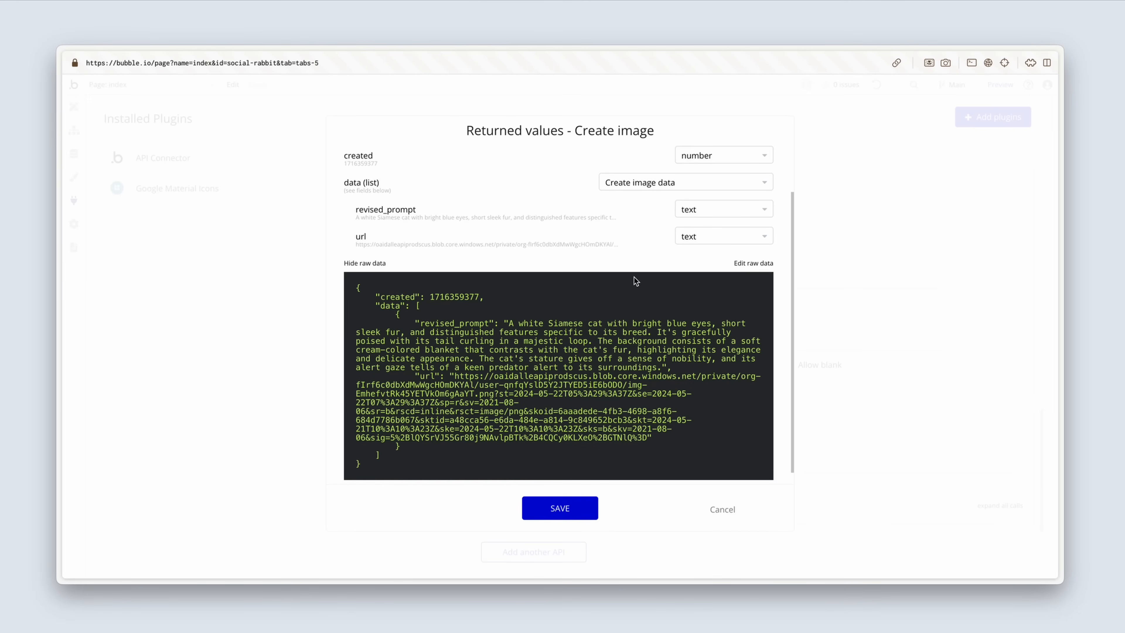
{"action": "scroll", "coordinate": [531, 271], "scroll_direction": "up", "scroll_amount": 1}
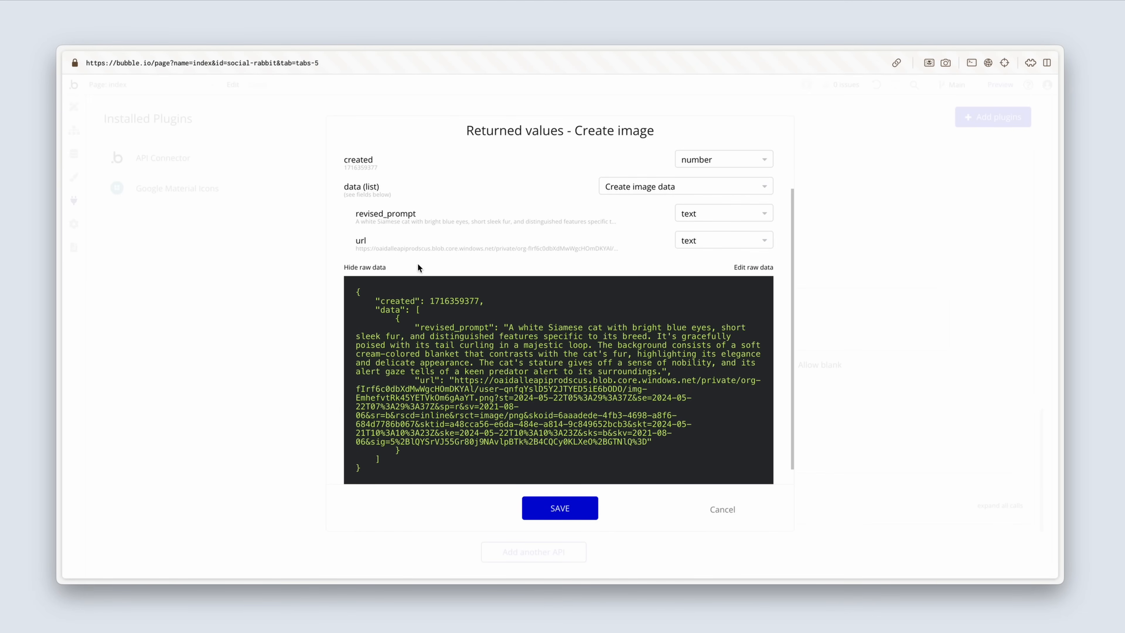
{"action": "left_click", "coordinate": [383, 267]}
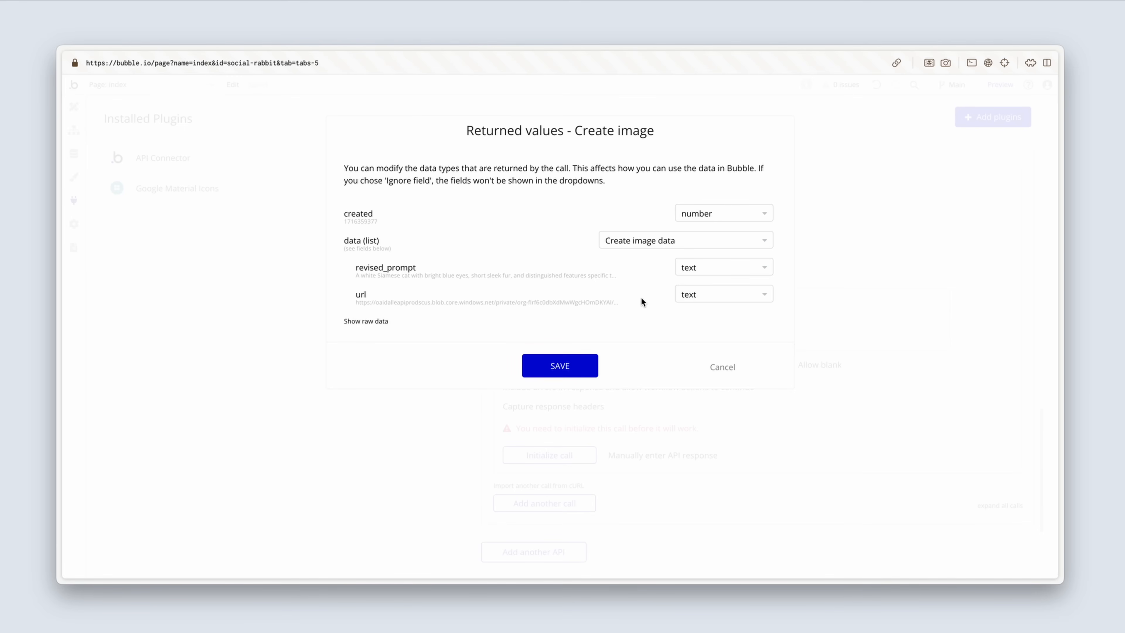
Step: Set the data type of the returned url field to image
{"action": "left_click", "coordinate": [721, 303]}
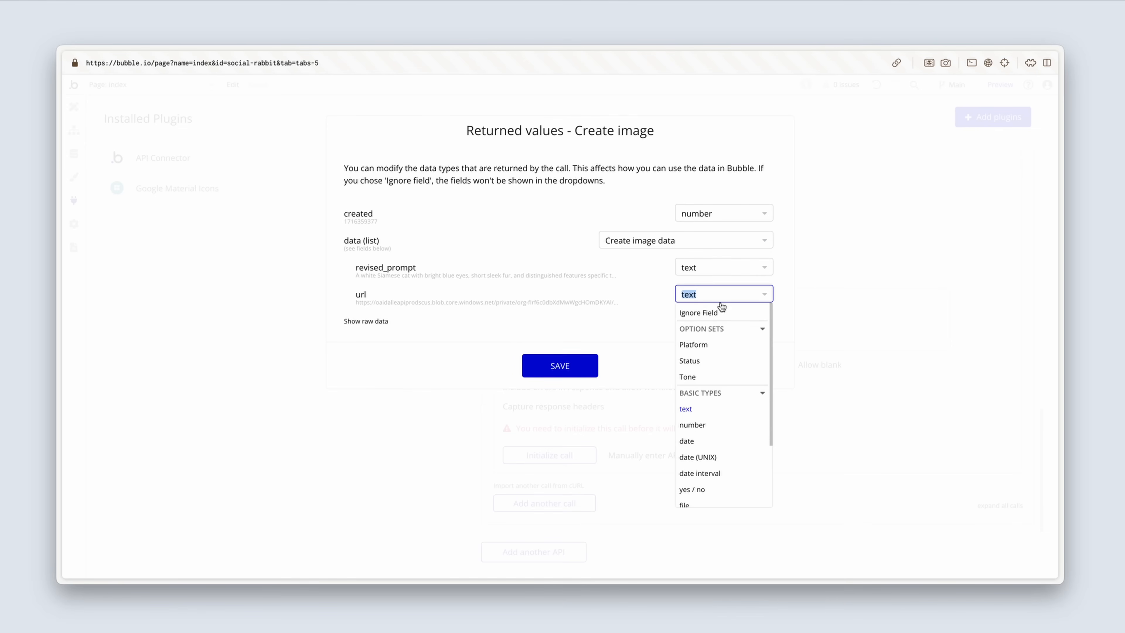
{"action": "scroll", "coordinate": [720, 406], "scroll_direction": "down", "scroll_amount": 3}
{"action": "left_click", "coordinate": [711, 435]}
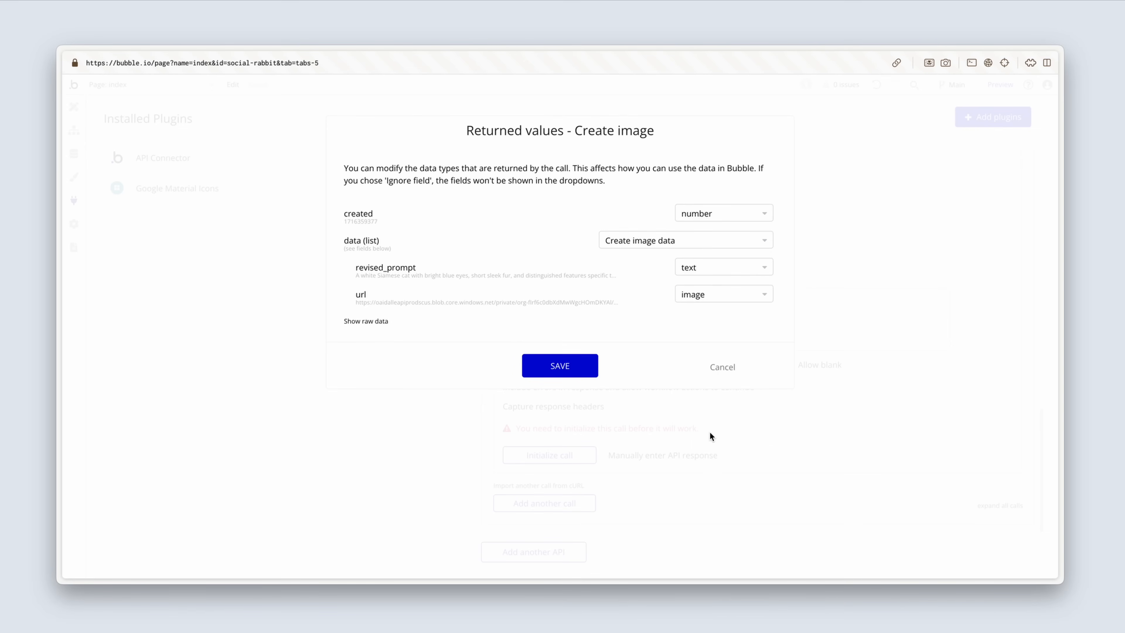